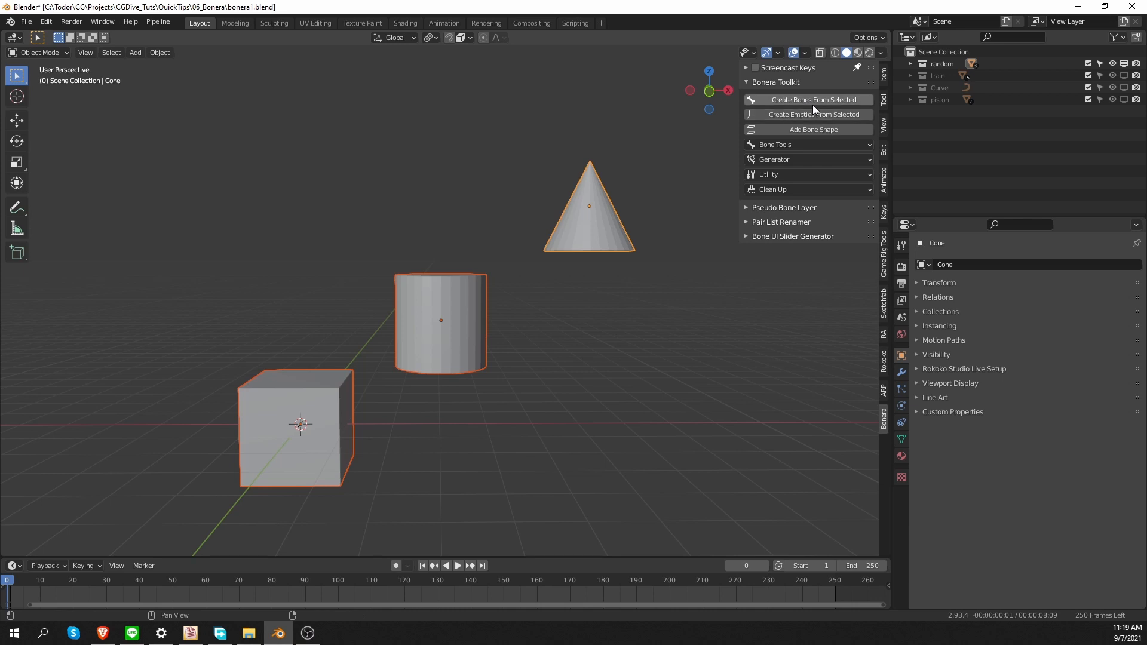
- Create individual deform bones at the origins of the selected cube, cylinder and cone, and switch the armature to Pose Mode
click(834, 99)
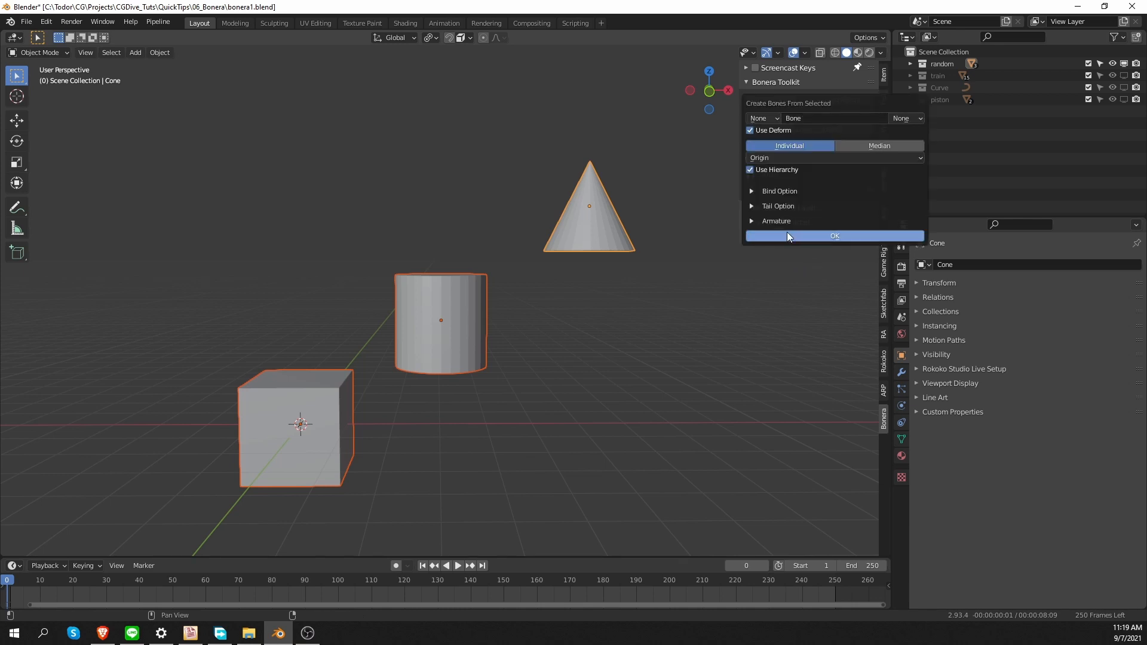
click(846, 236)
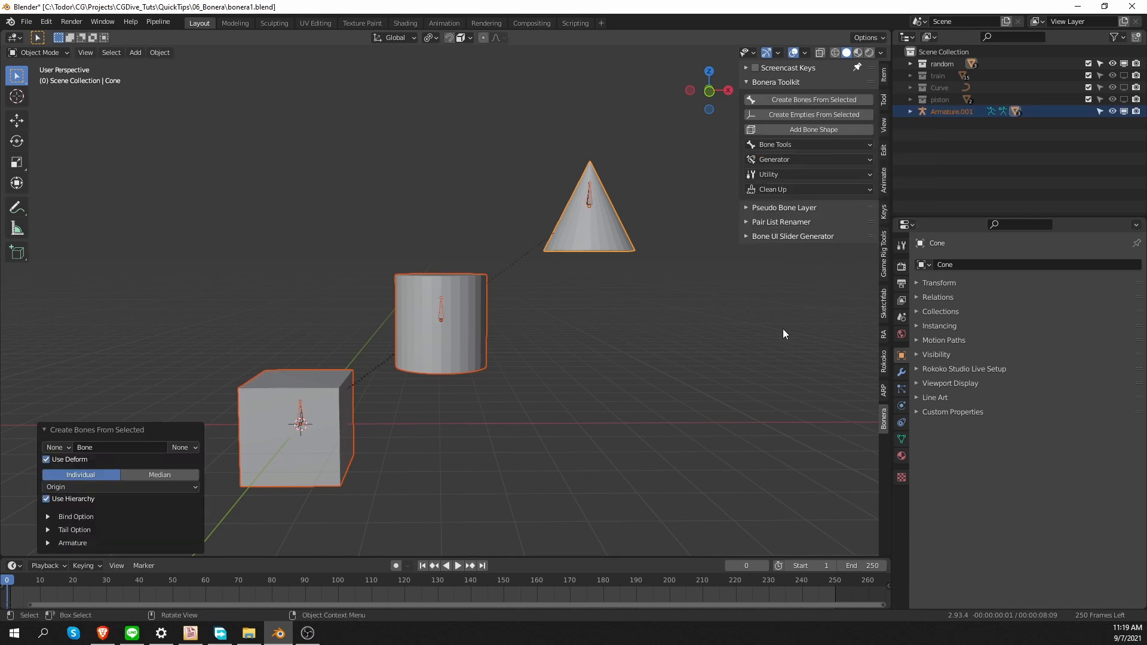
key(ctrl+Tab)
- Try moving the cube's bone and the cylinder's bone, cancelling each move, and select the cone's bone
click(306, 449)
key(g)
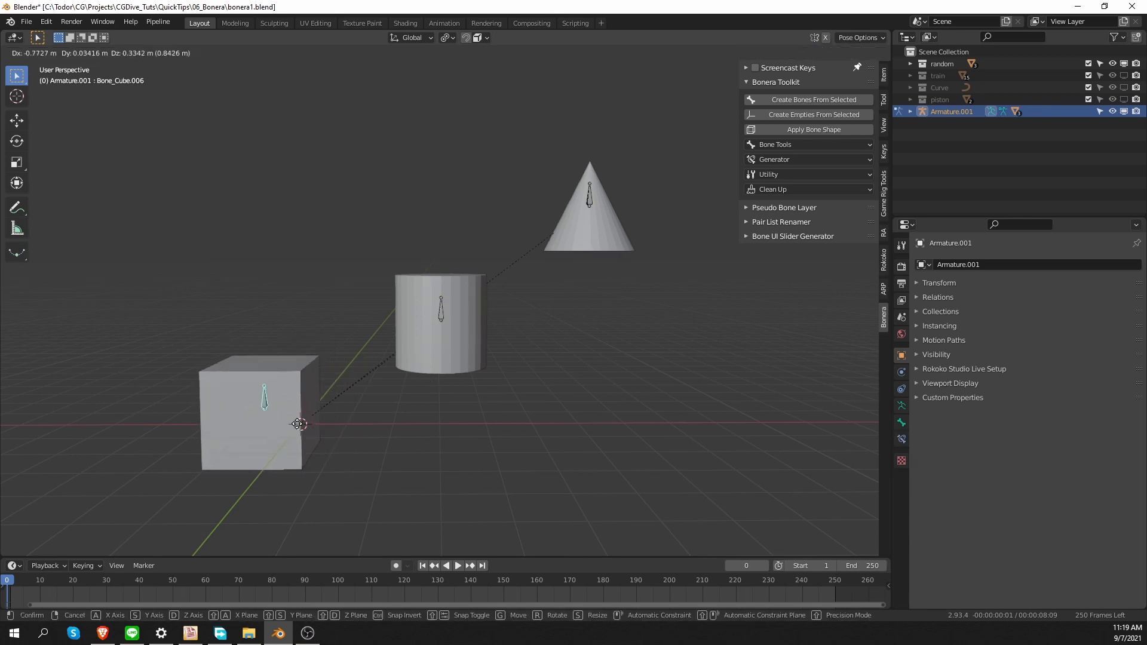
key(Escape)
click(441, 322)
key(g)
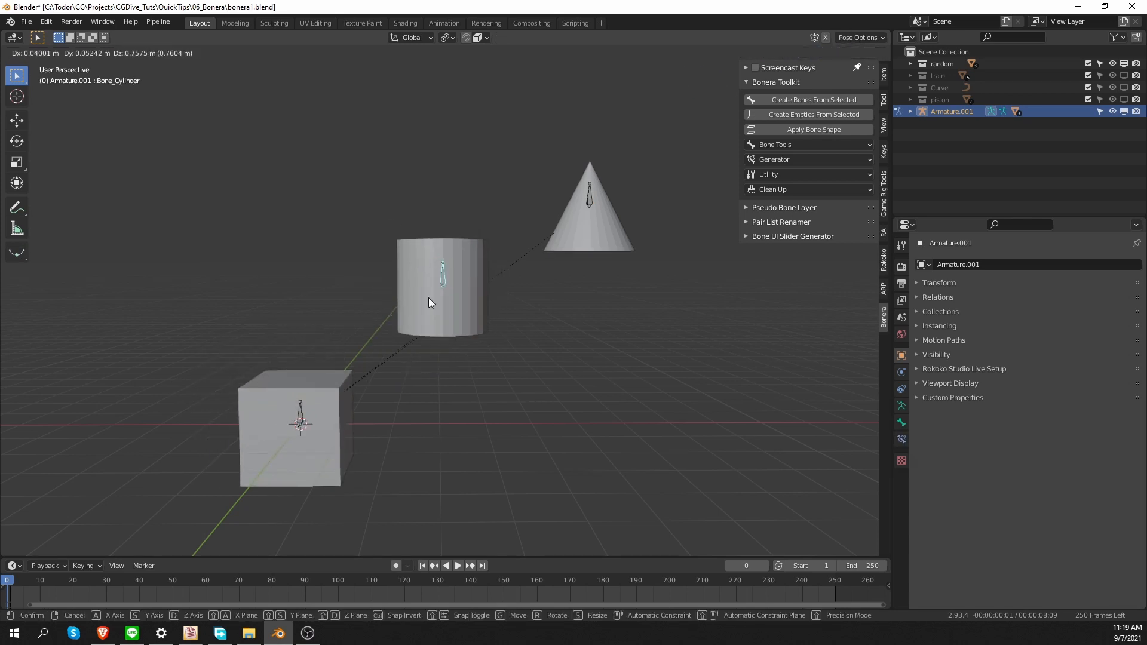
right_click(428, 298)
click(589, 184)
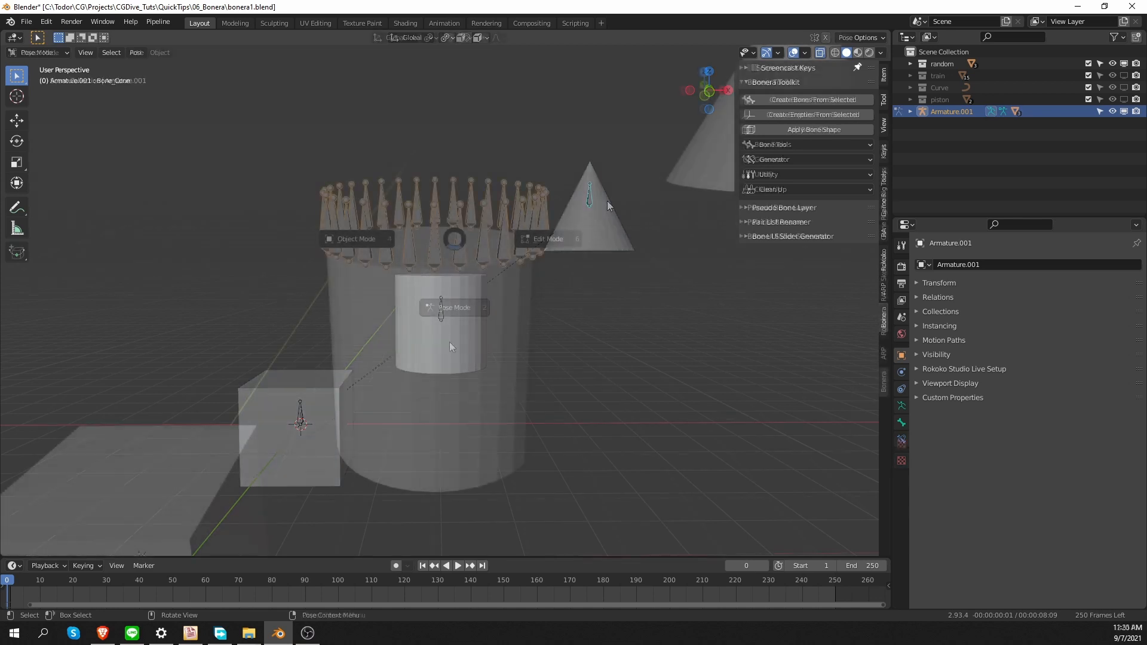
- Pull one of the vertex bones on the cylinder's upper rim downward to deform the mesh
key(g)
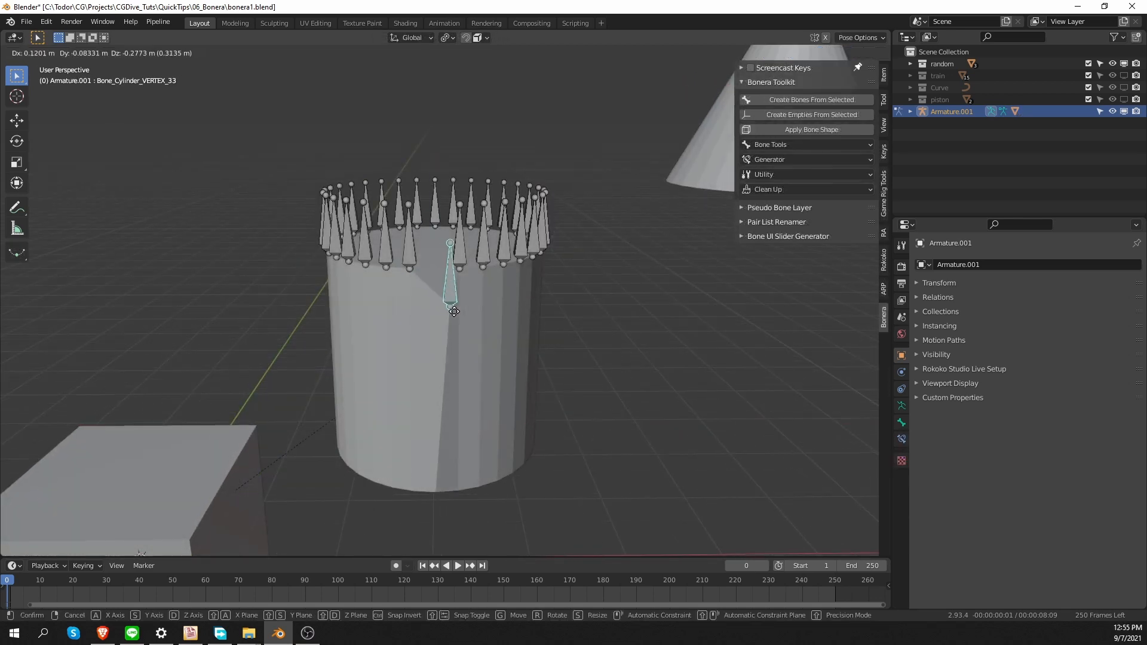
click(454, 375)
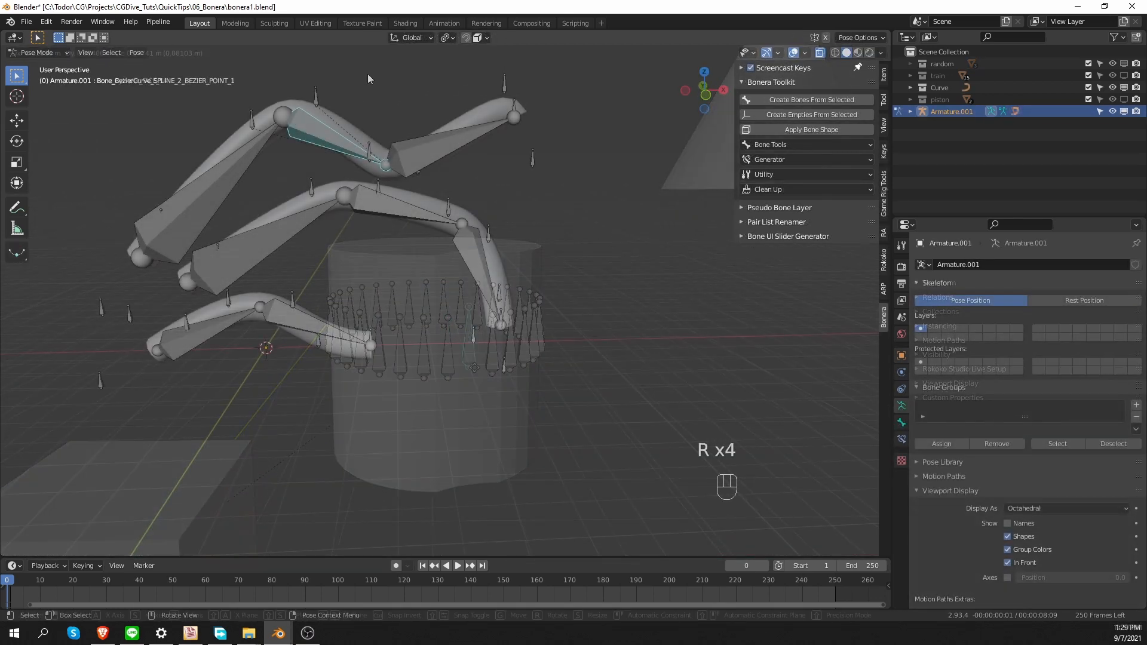
- Try rotating the middle and end bones of the uppermost Bezier curve, cancelling each rotation
key(r)
right_click(391, 108)
click(447, 143)
key(r)
right_click(449, 231)
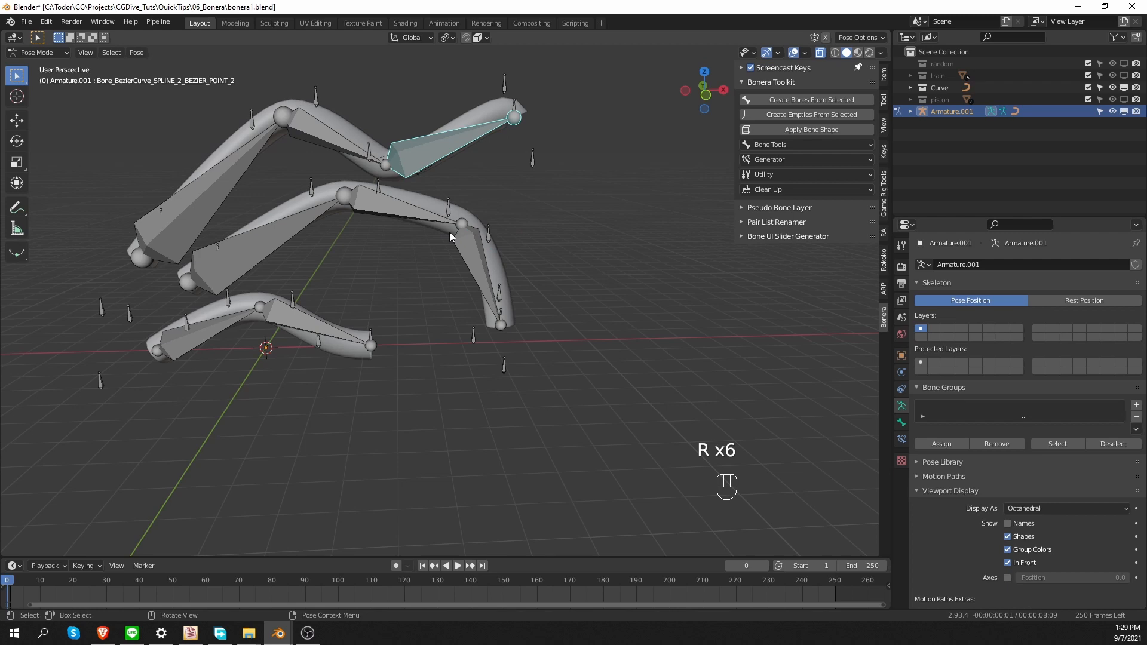
- Reduce the global Z tail offset to shorten the bones created from the metarig's selected bones
click(173, 517)
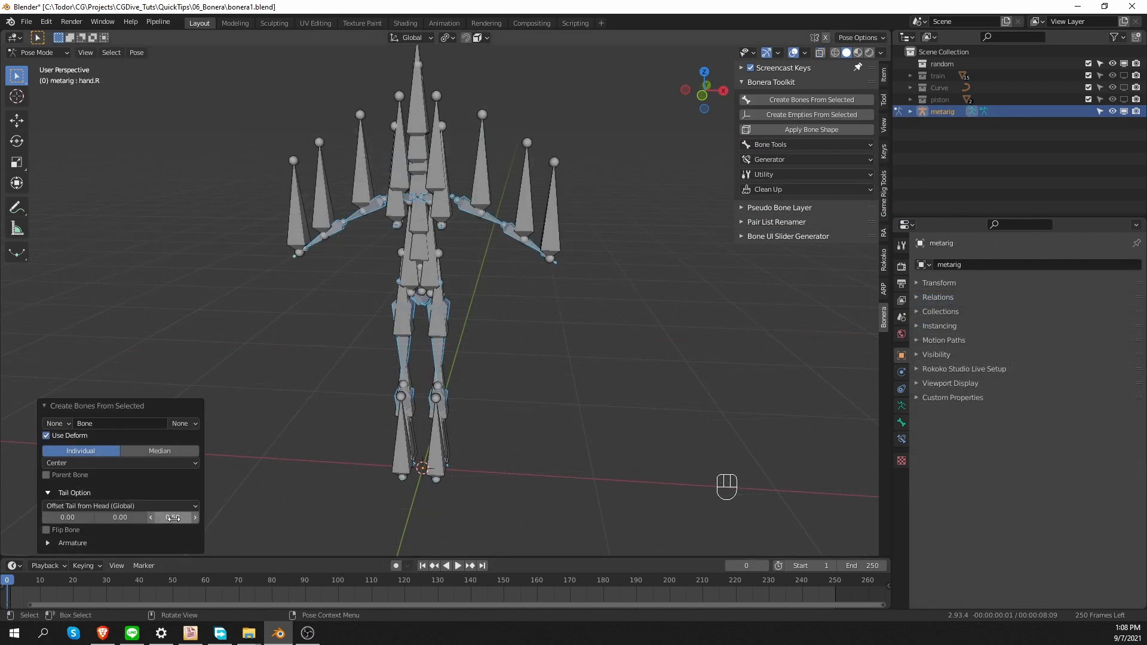
shift+drag(173, 518, 161, 518)
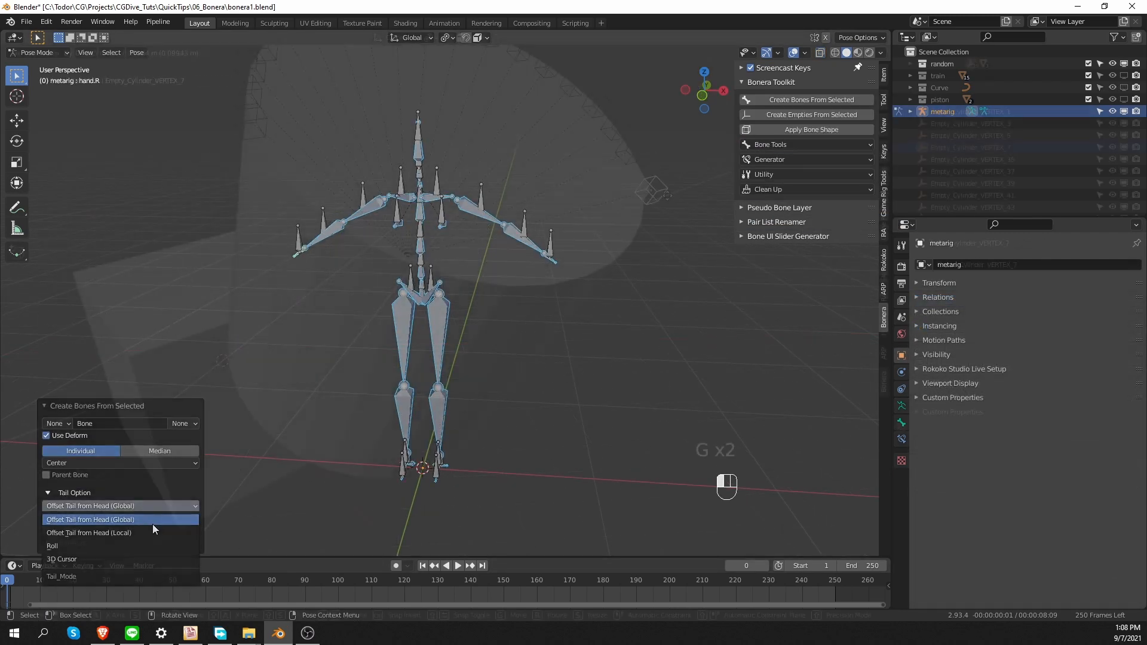
- Test-move an empty on the cylinder's rim without keeping the move, and inspect the cylinder's modifiers
key(g)
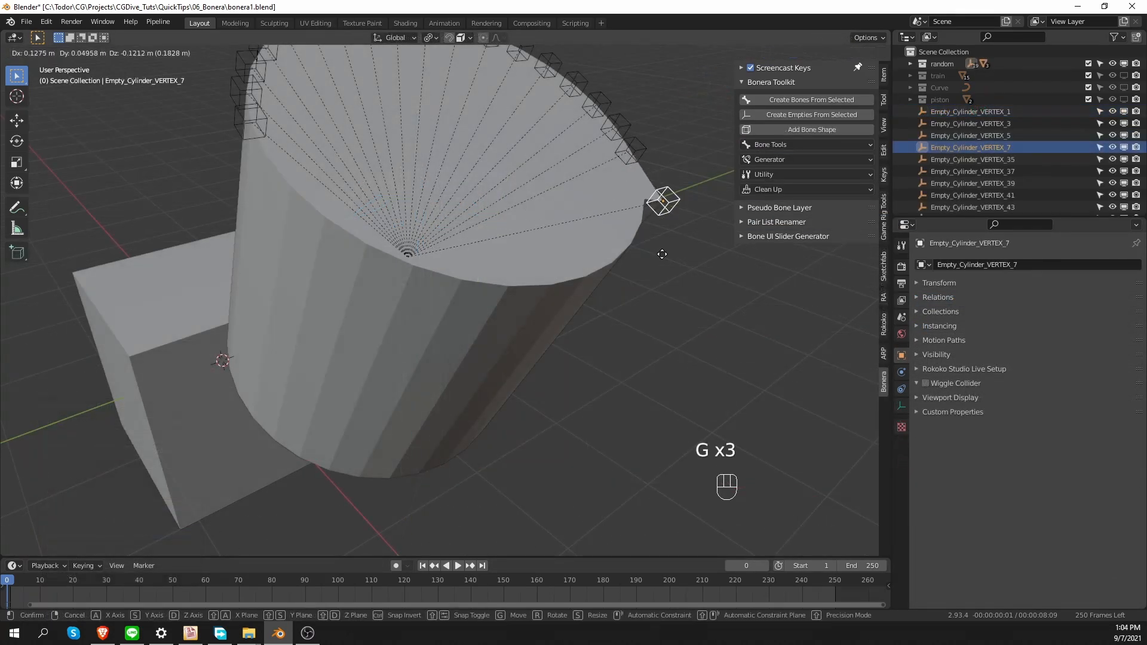
right_click(662, 254)
key(Tab)
click(488, 285)
click(901, 372)
drag(918, 283, 932, 590)
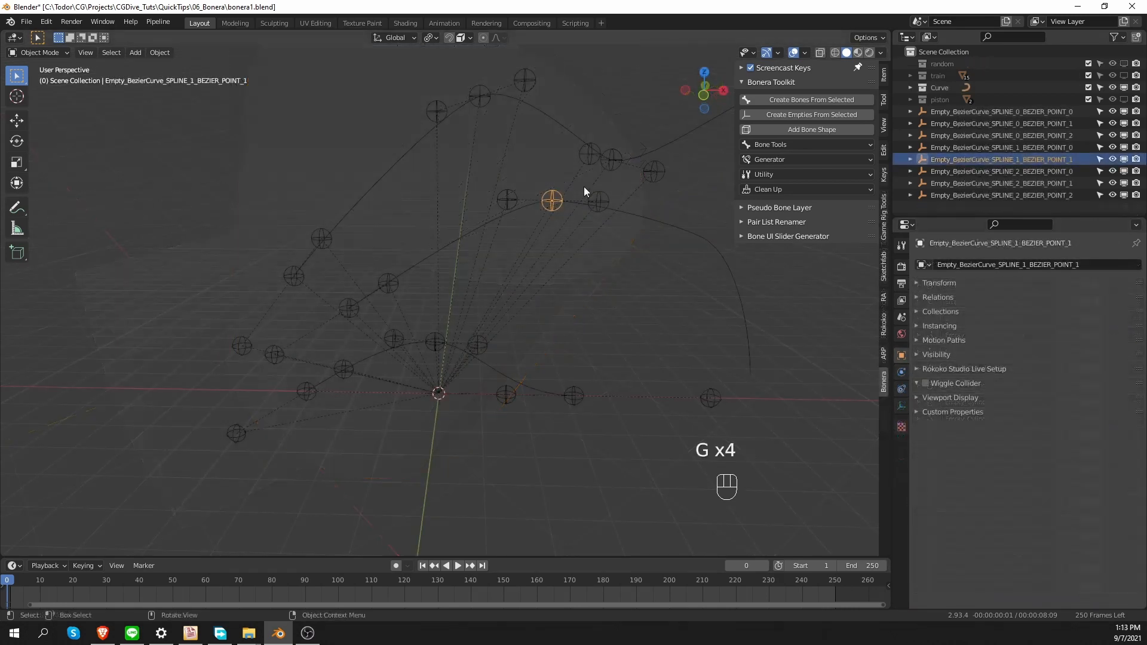
- Scale up the empty at the middle curve's central Bezier point and rotate it by about -33.1°
key(s)
key(r)
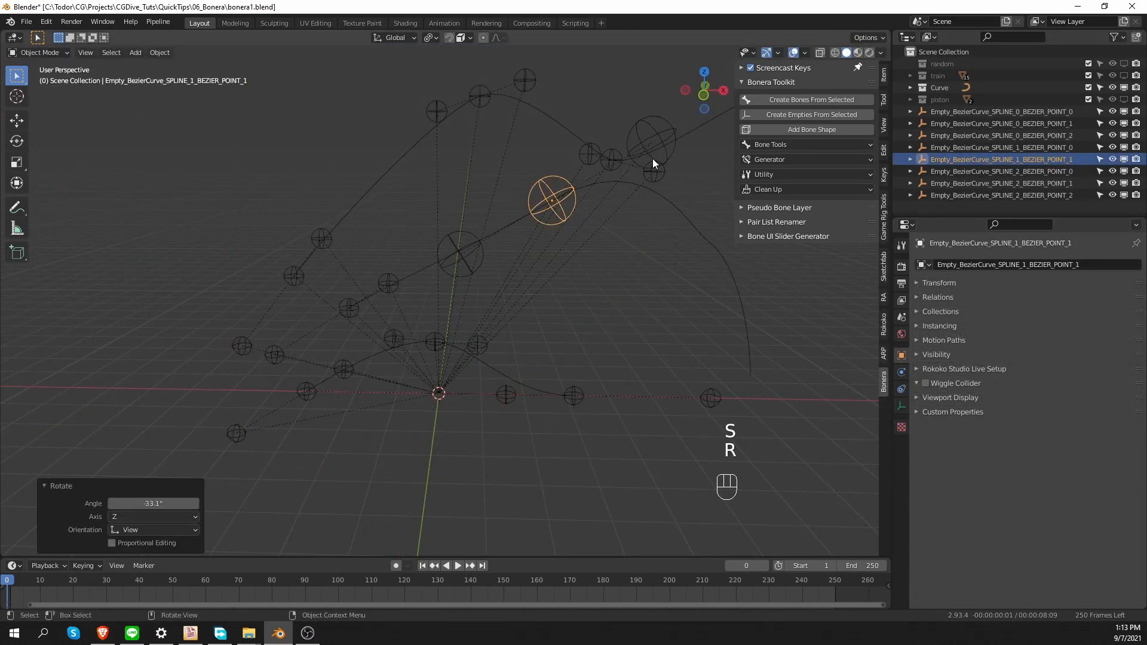
key(s)
click(638, 300)
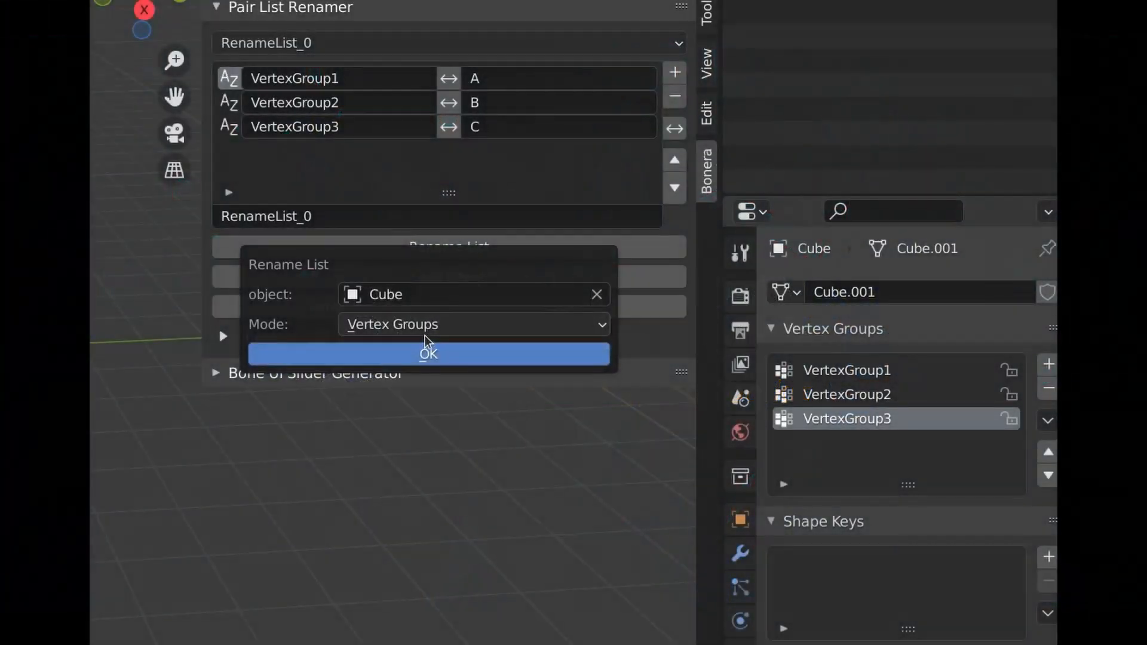
- Rename the cube's vertex groups to A, B and C, swap the rename pairs, and start another rename from the list
click(428, 350)
click(675, 128)
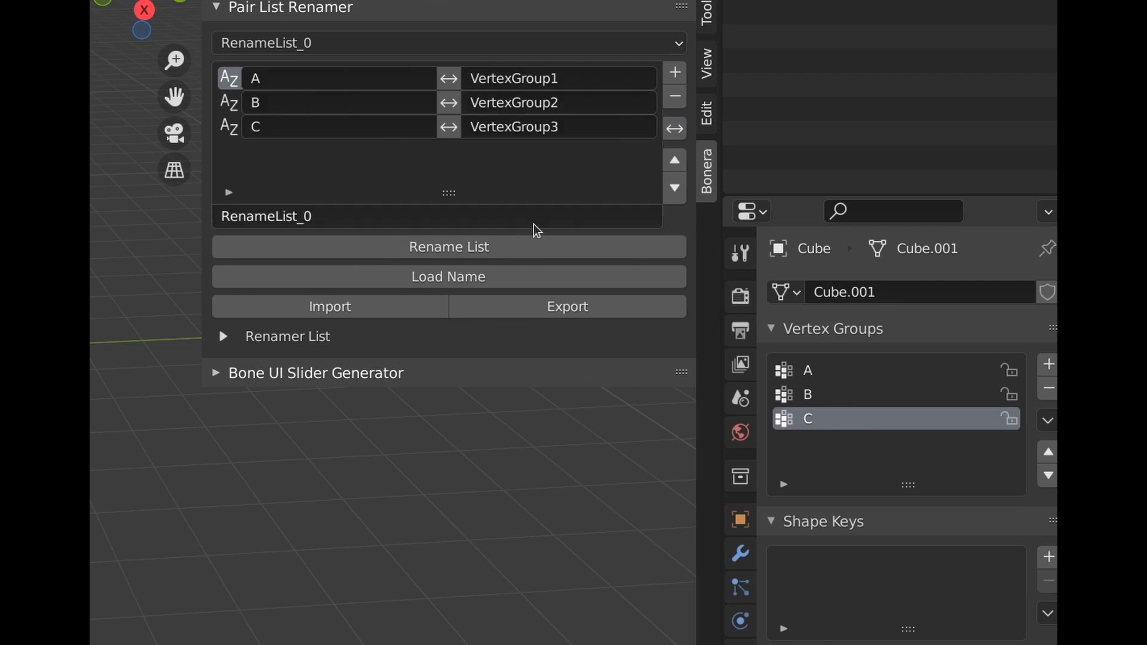
click(529, 247)
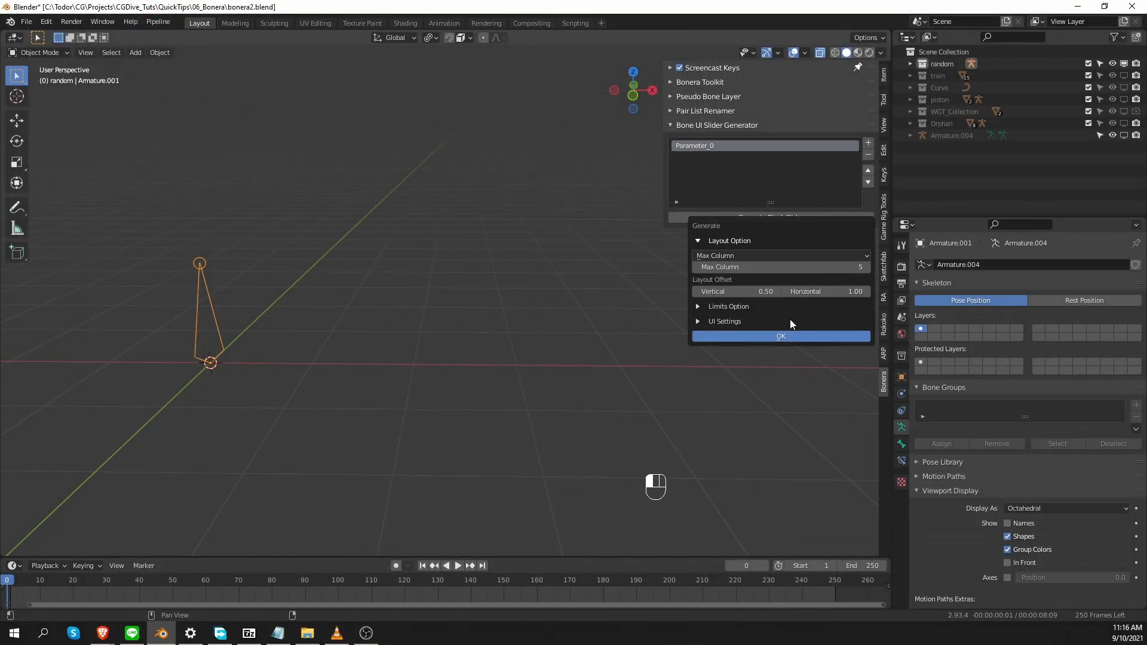
- Generate the bone UI slider for Parameter_0 and test its handle in Pose Mode
click(788, 336)
key(Tab)
click(230, 376)
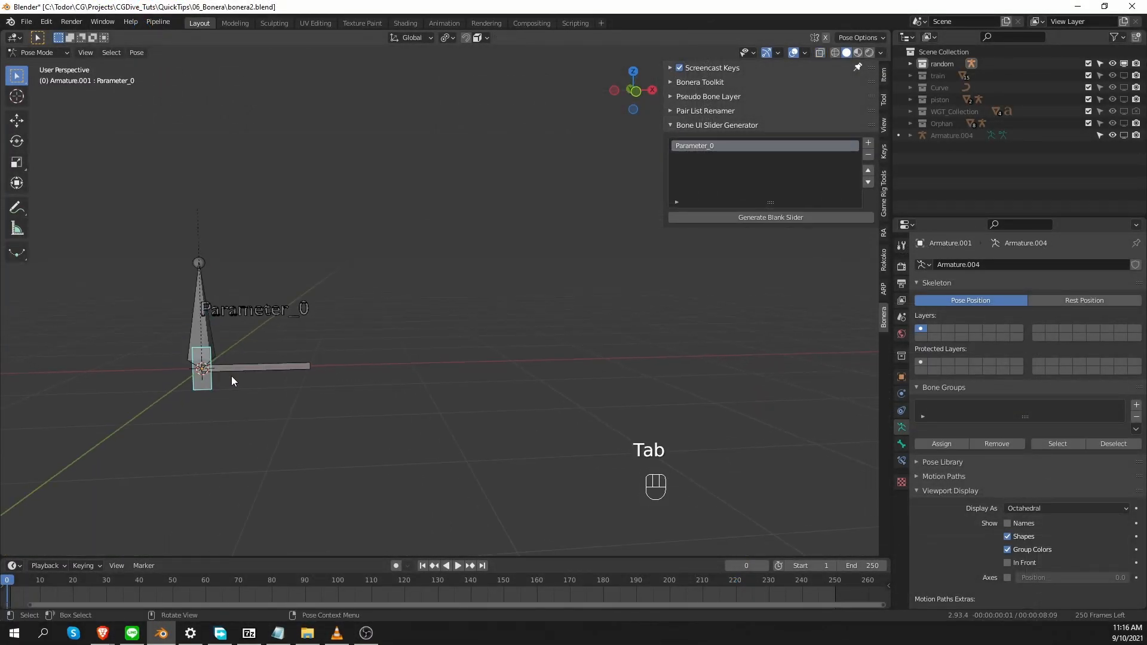
key(g)
right_click(289, 392)
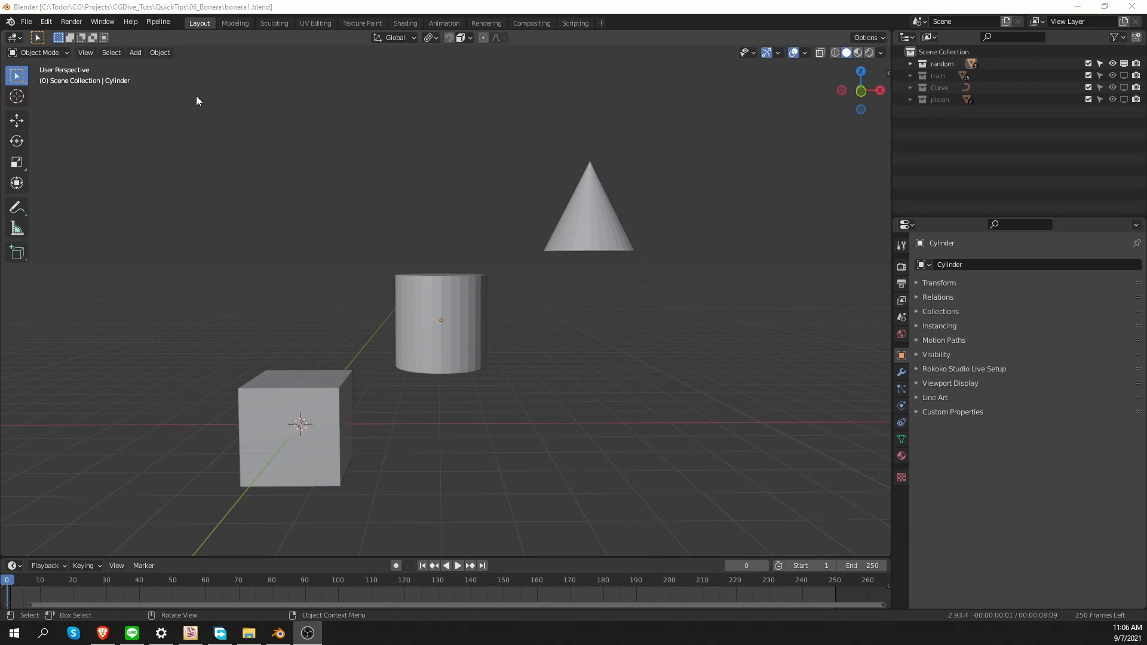
- Install the add-on from Bonera_Toolkit-master.zip in the BlenderScripts folder, searching for "bonera" to find it
click(46, 21)
click(84, 206)
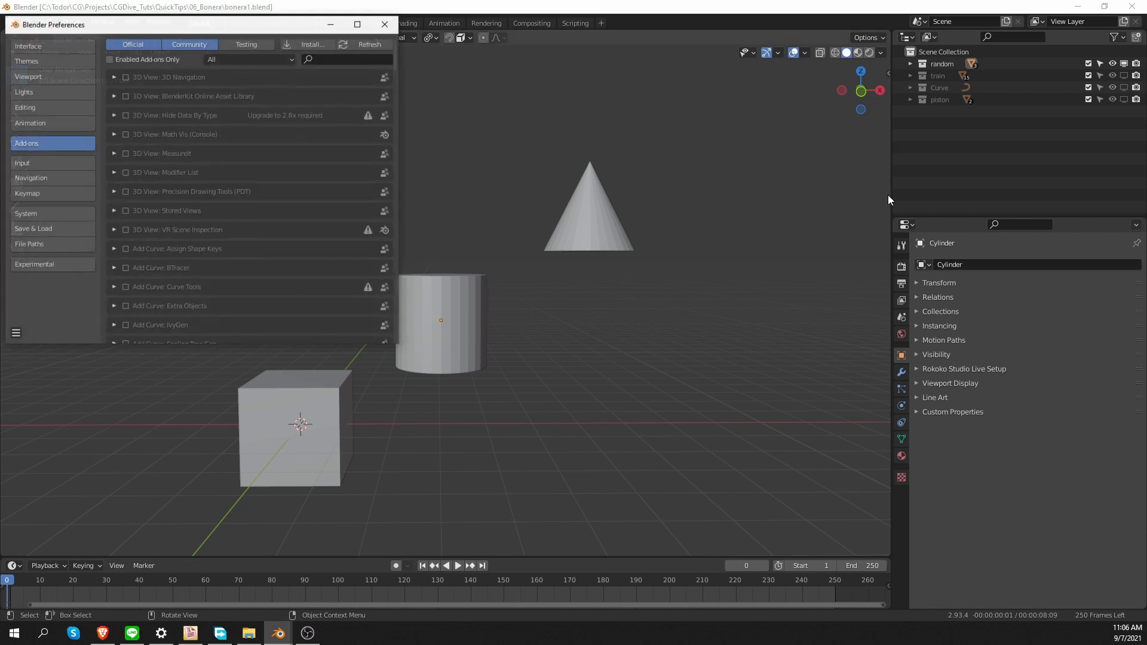
click(606, 103)
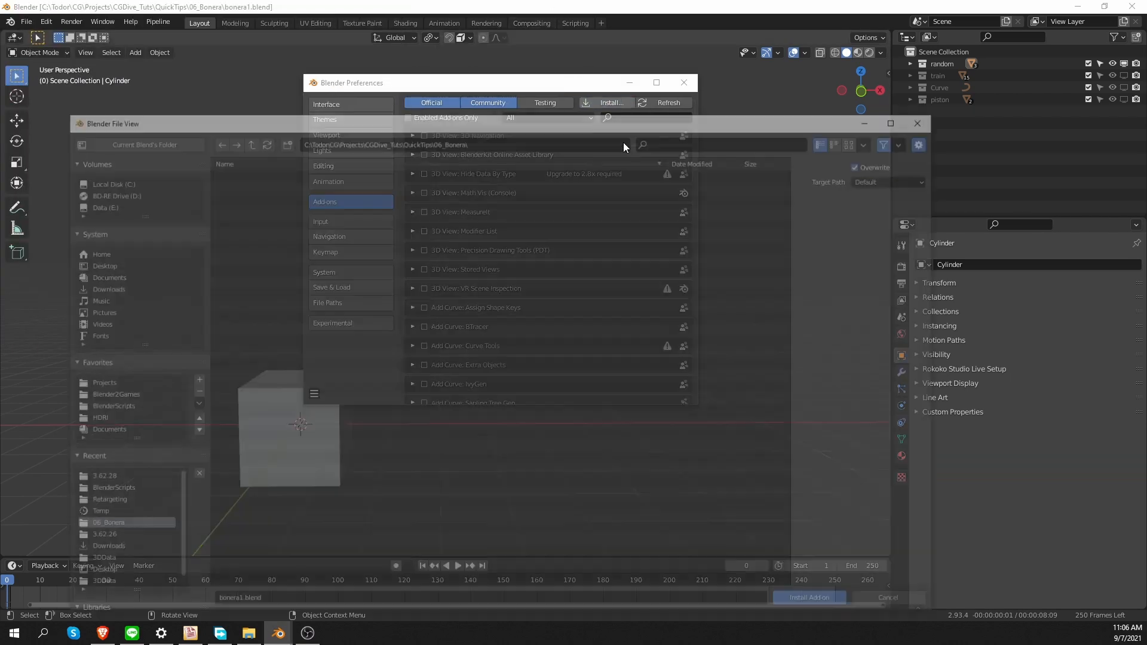
click(123, 409)
click(680, 143)
text(bonera)
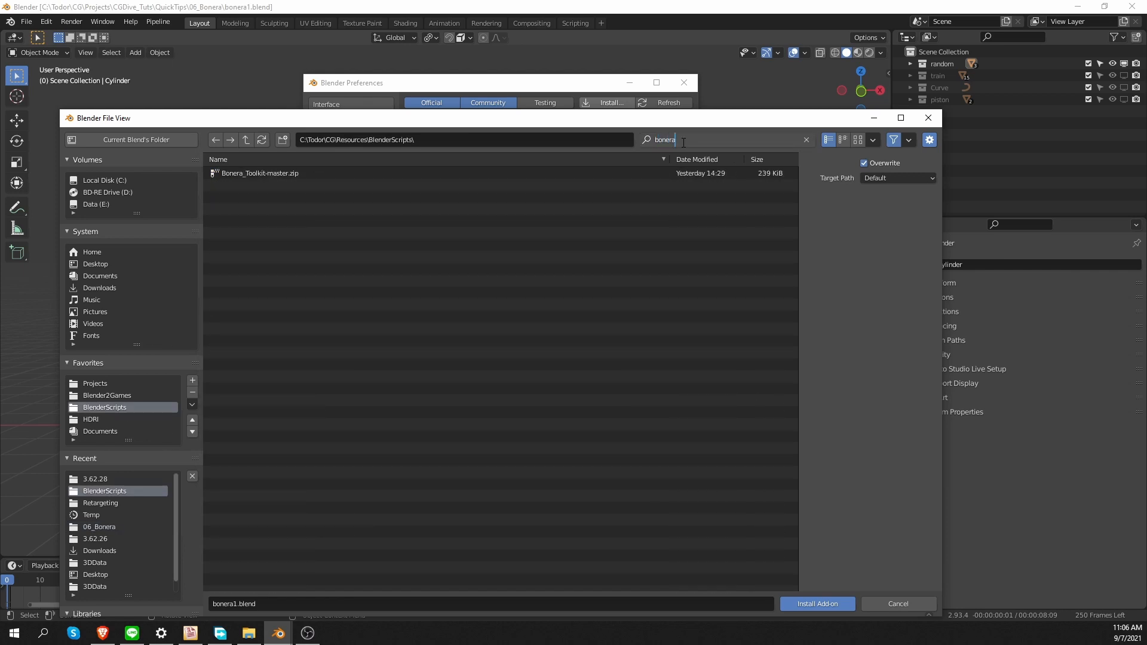
key(Return)
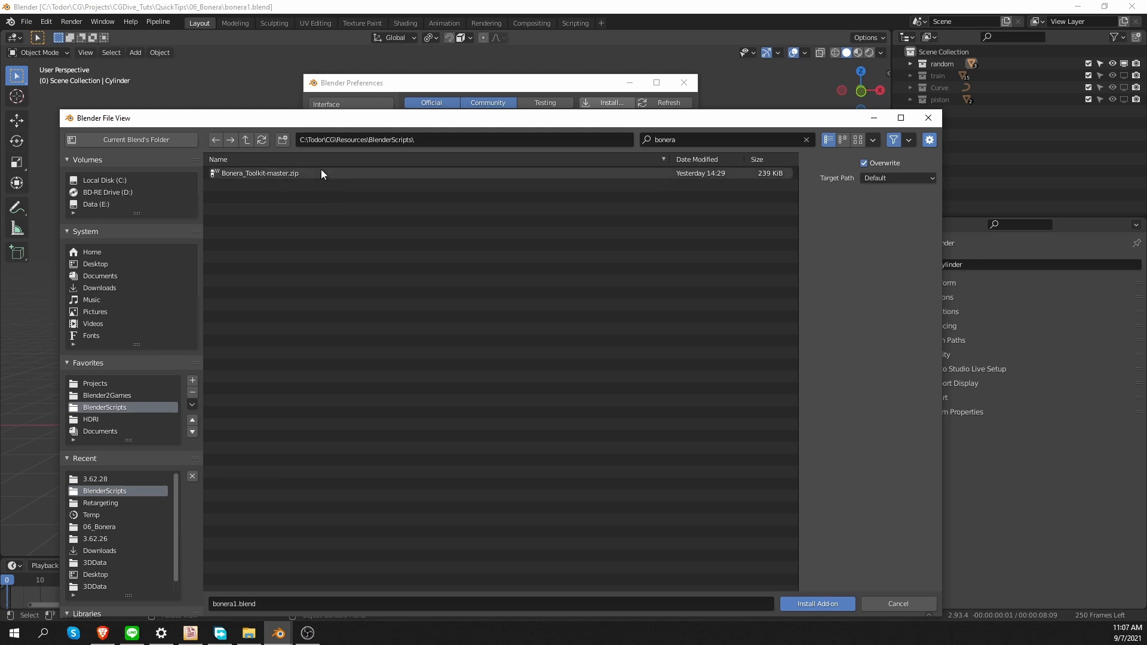
double_click(305, 173)
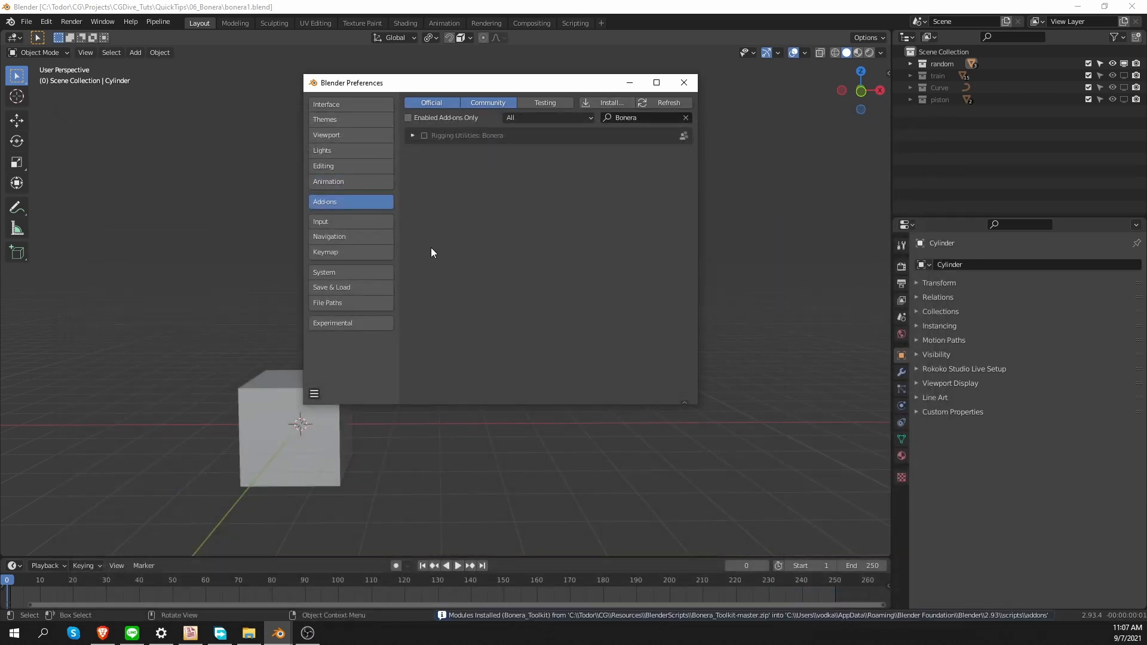
- Enable the Rigging Utilities: Bonera add-on, expand its details and open its documentation
click(424, 137)
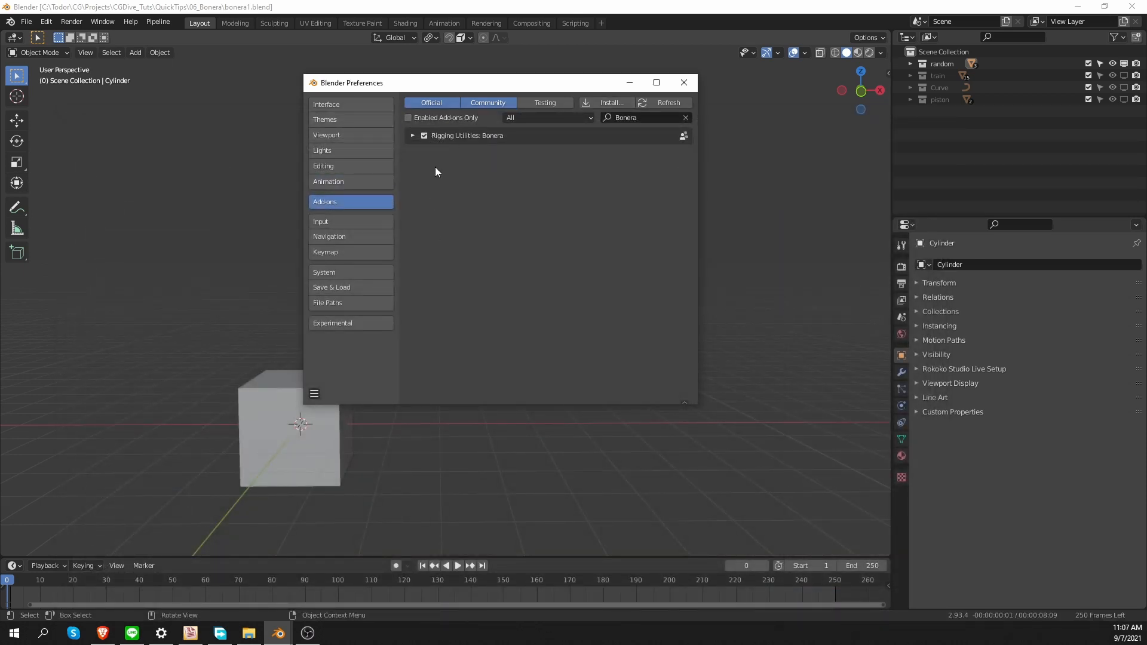
click(413, 136)
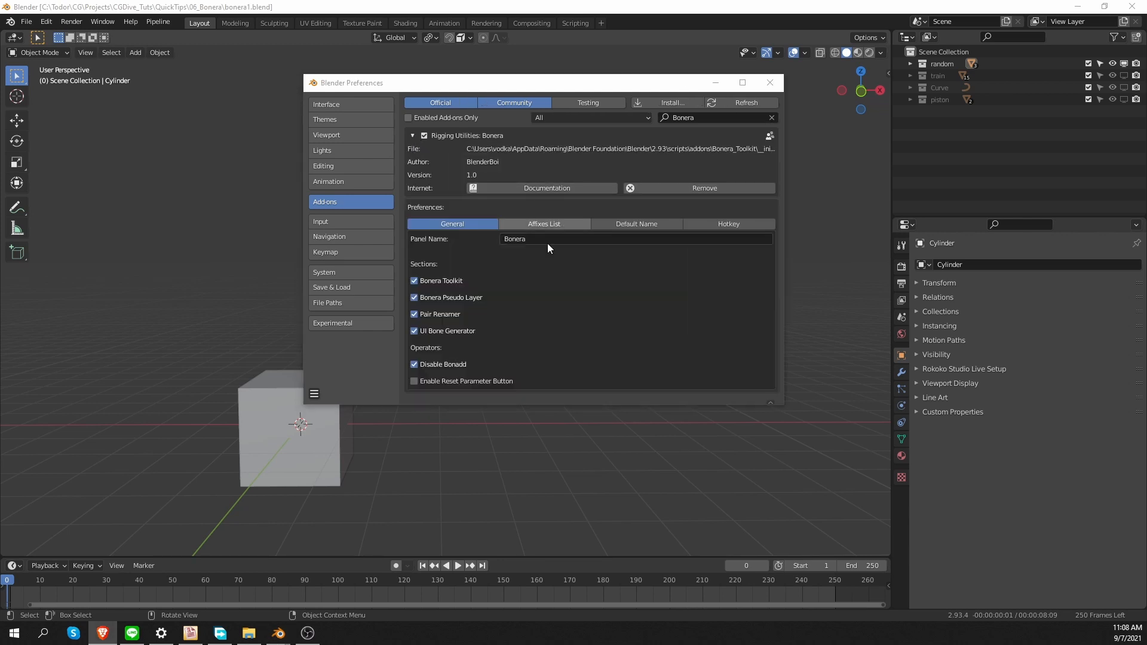
click(549, 188)
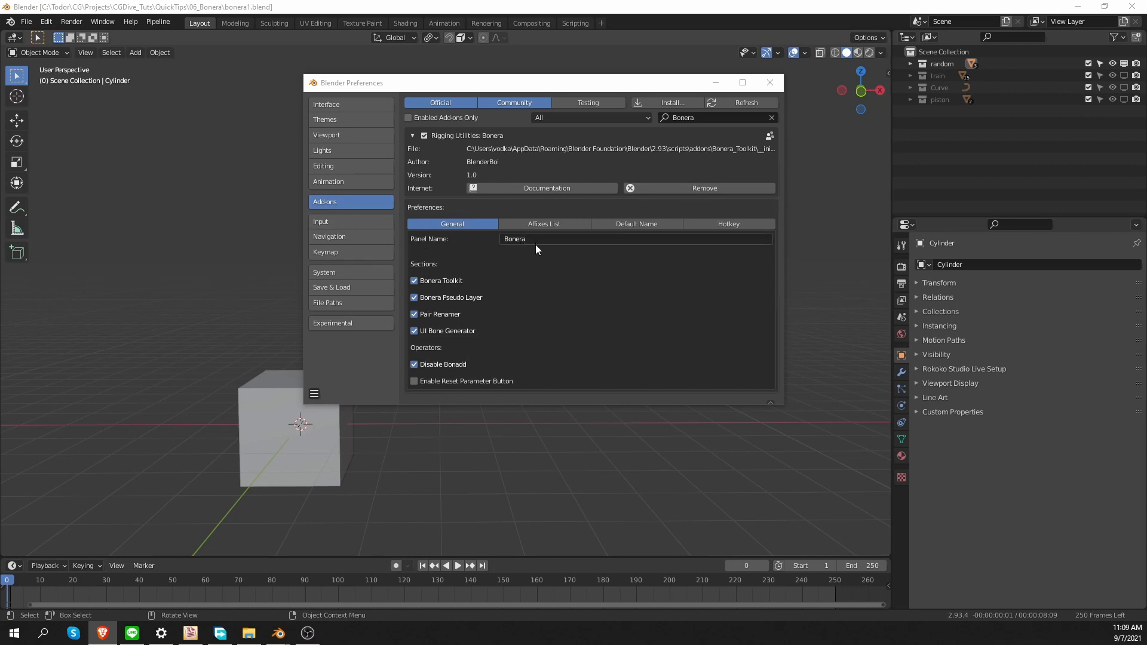
- Move the preferences window aside and display the Bonera tools in the 3D viewport
drag(569, 88, 474, 90)
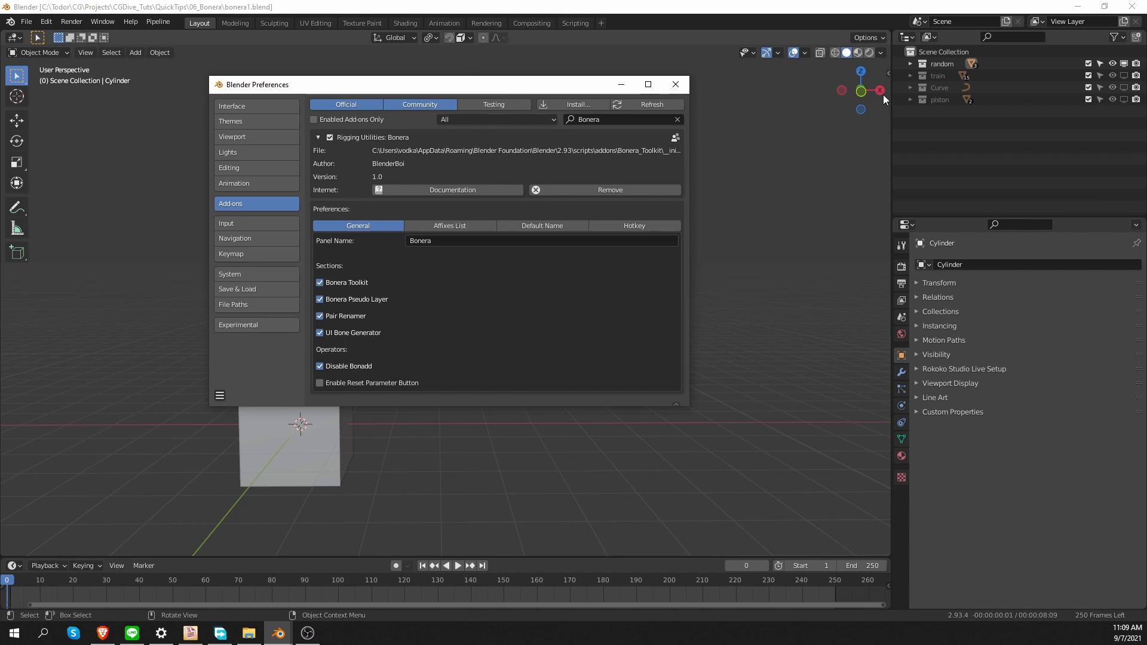
drag(888, 74, 767, 74)
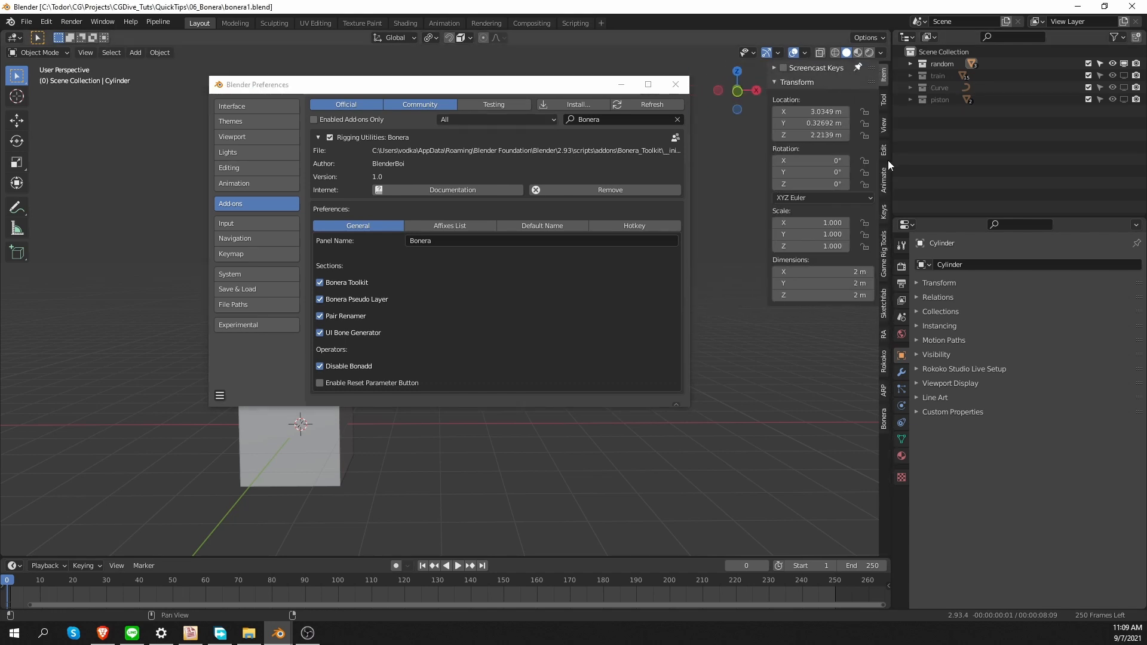
click(884, 421)
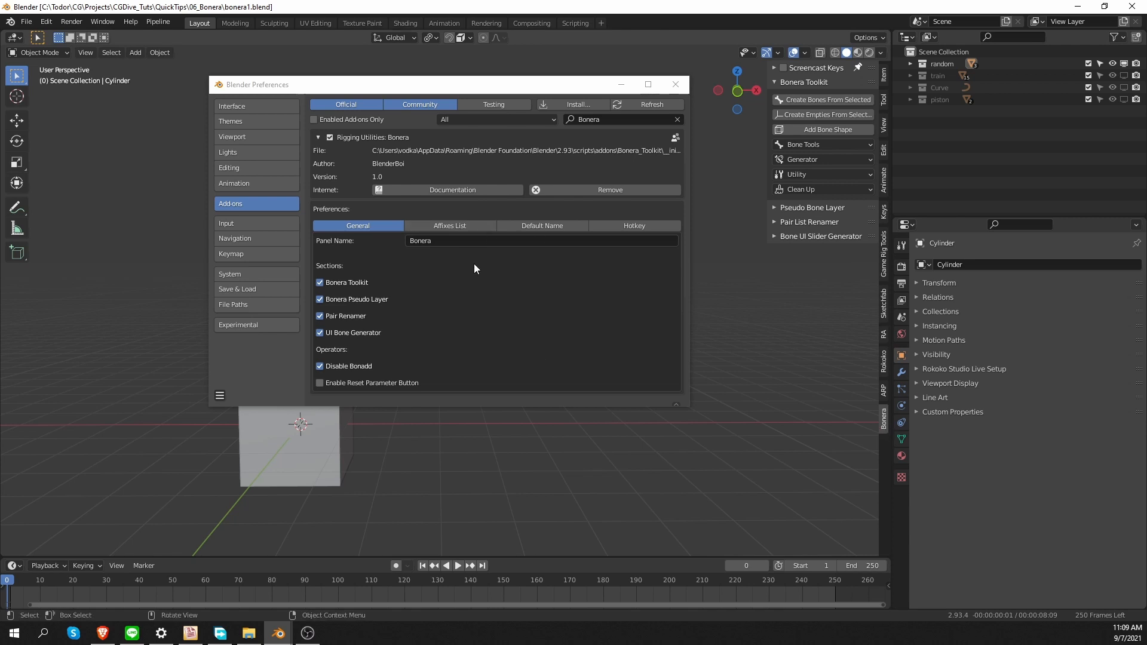
- Set the add-on's panel name to Tool and display the Bonera tools at that location in the viewport
click(467, 240)
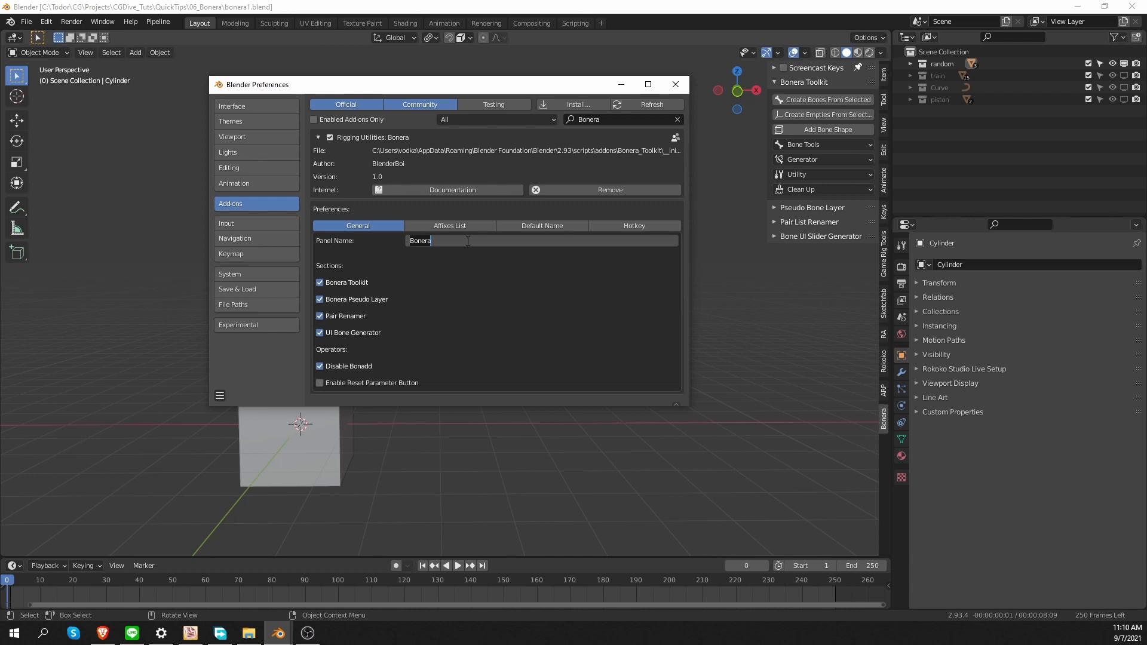
text(Tool)
key(Return)
click(884, 98)
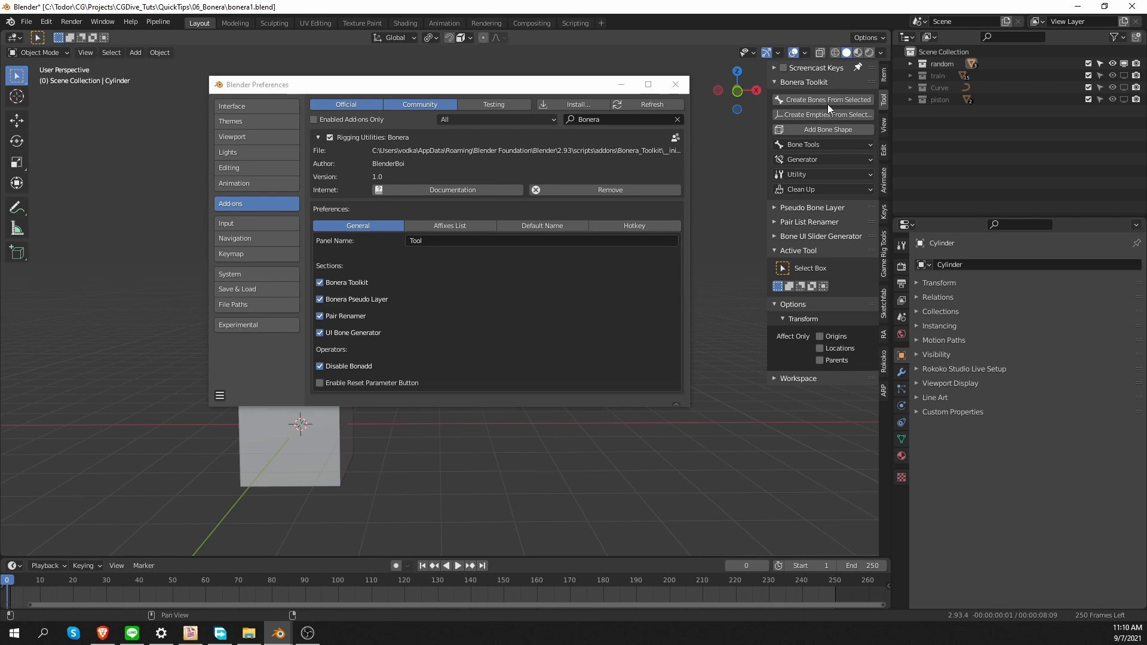
- Change the add-on's panel name to Boneraaaaaa and display the tools under that name in the viewport
click(555, 241)
text(Boneraaaaaa)
key(Return)
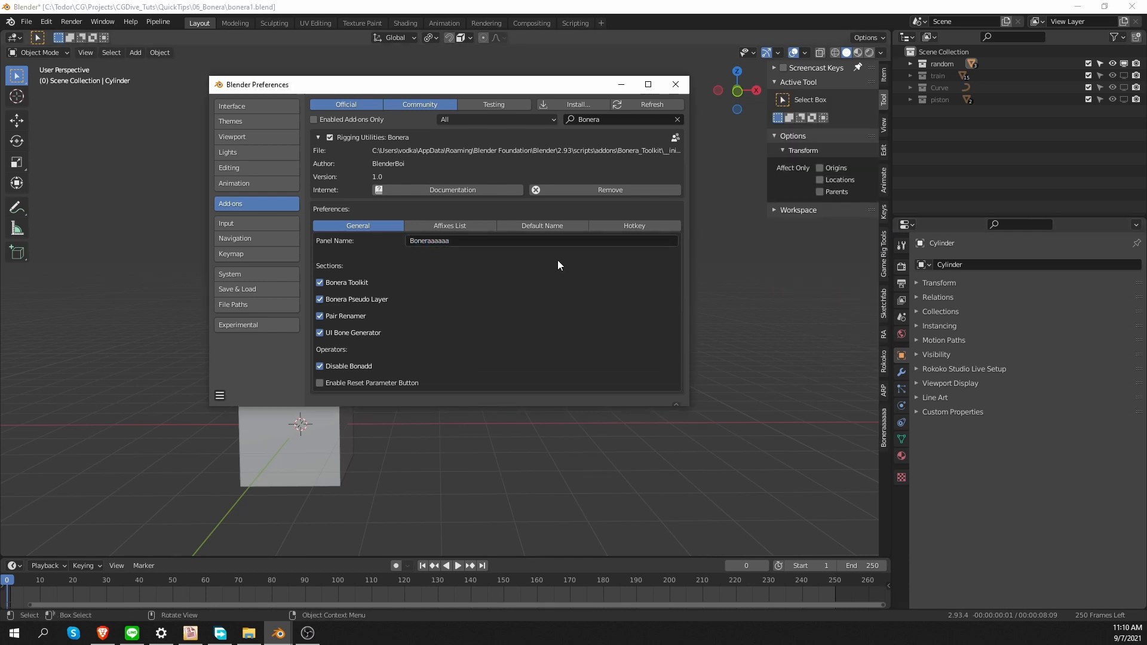
click(884, 441)
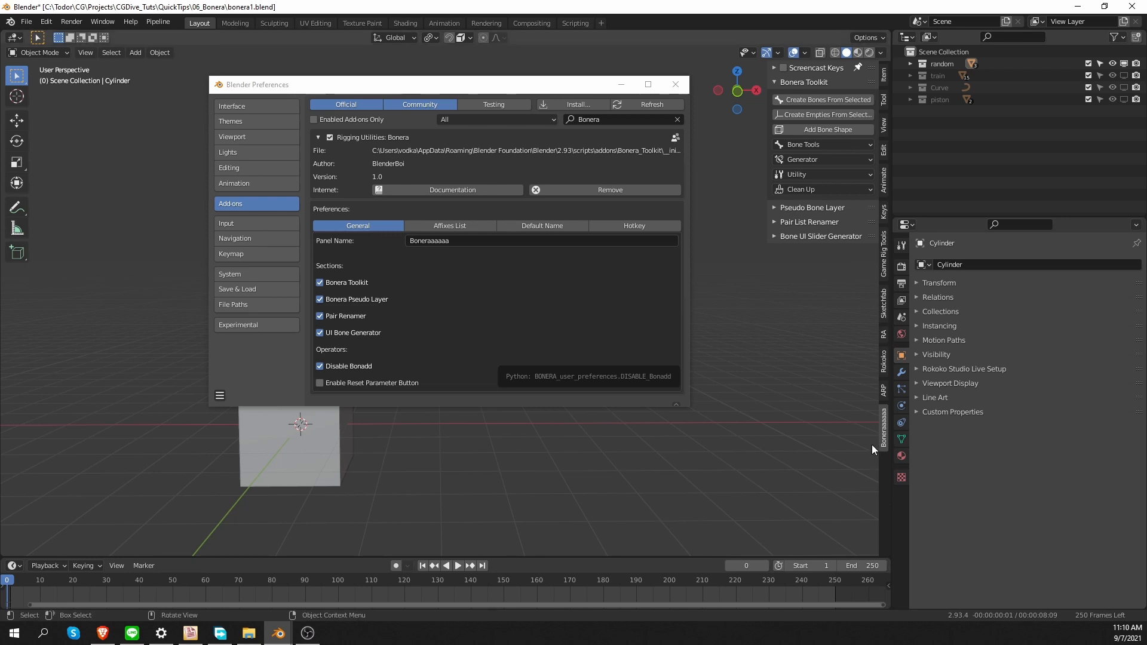
- Restore the add-on's panel name to Bonera
click(487, 240)
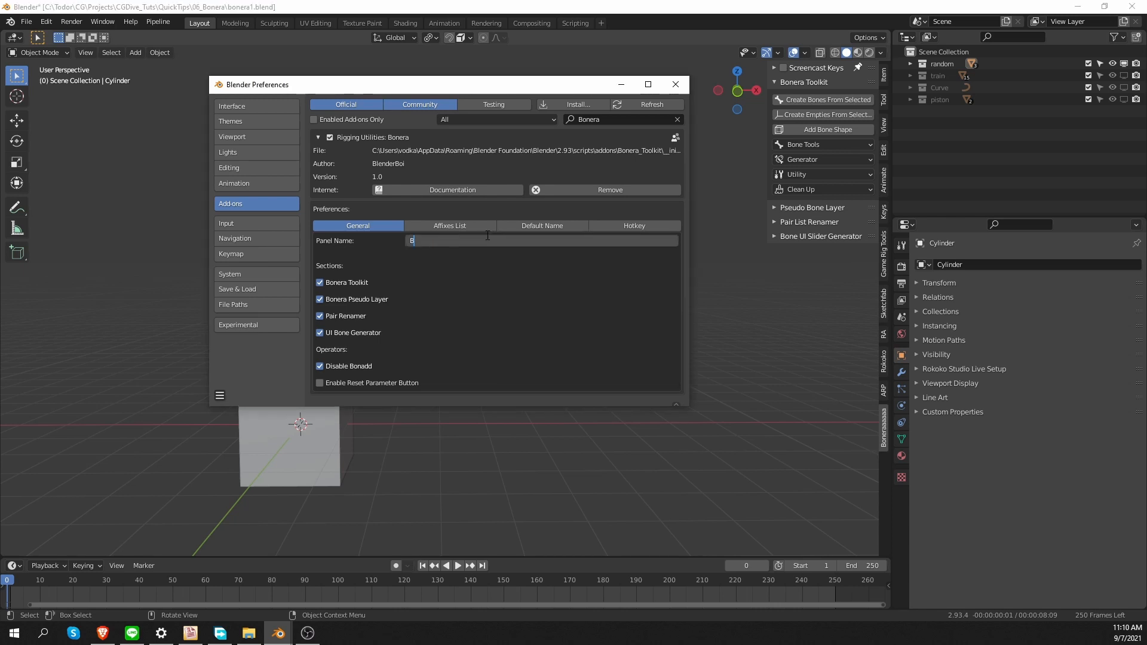
text(Bonera)
key(Return)
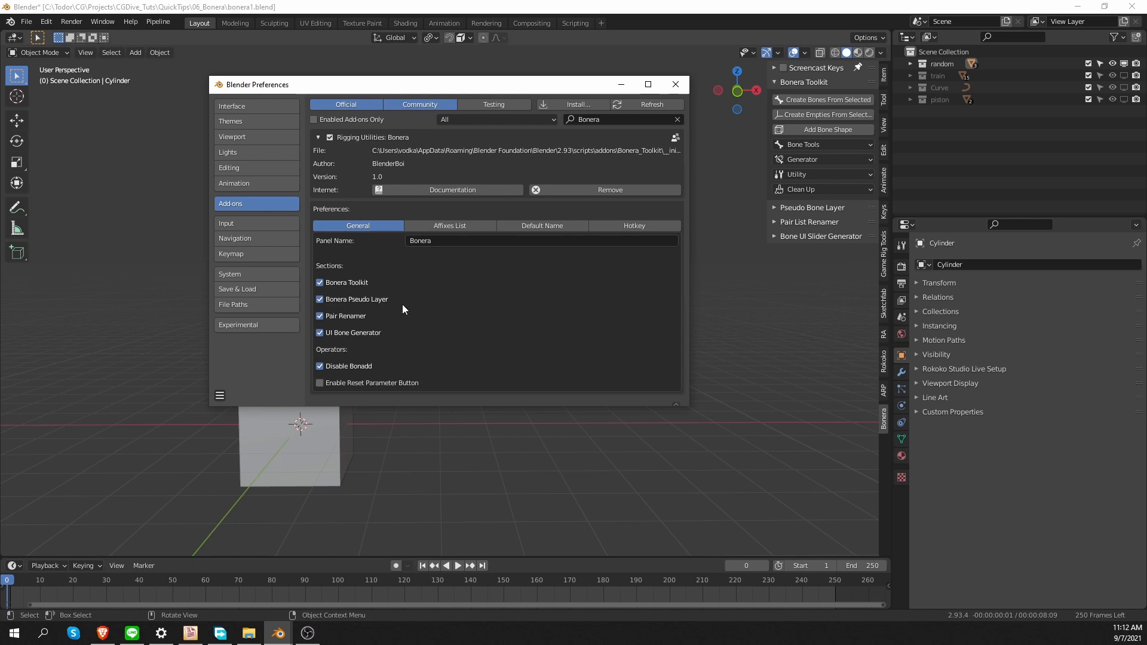
- Load the recommended bone-name affixes and add FDF_ as a new prefix
click(440, 227)
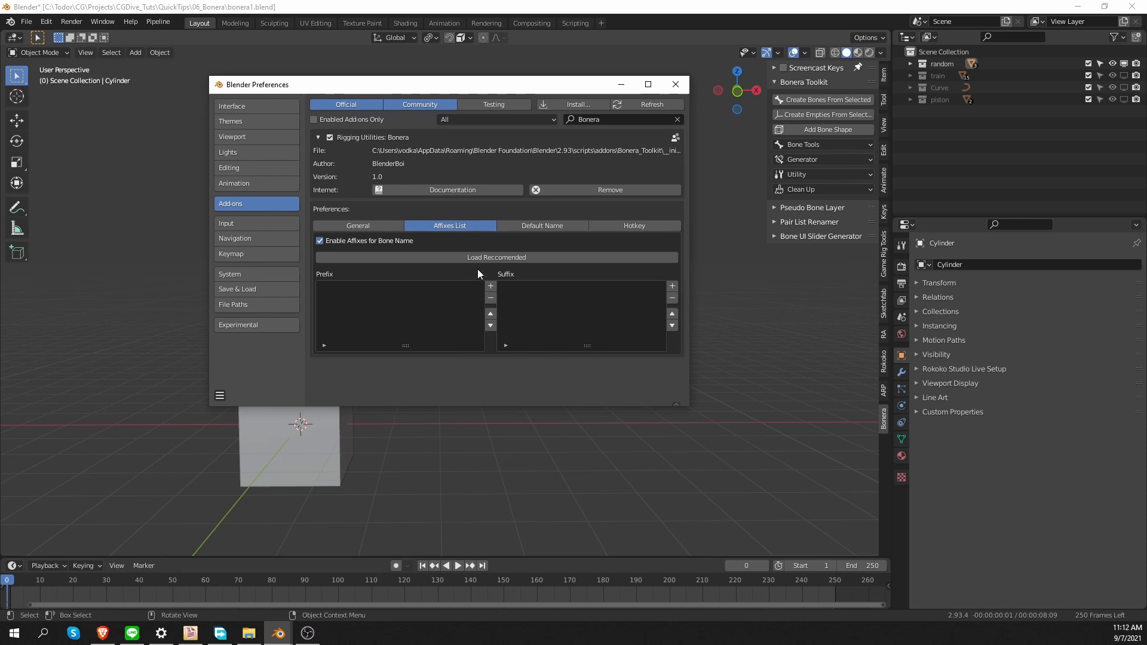
click(500, 257)
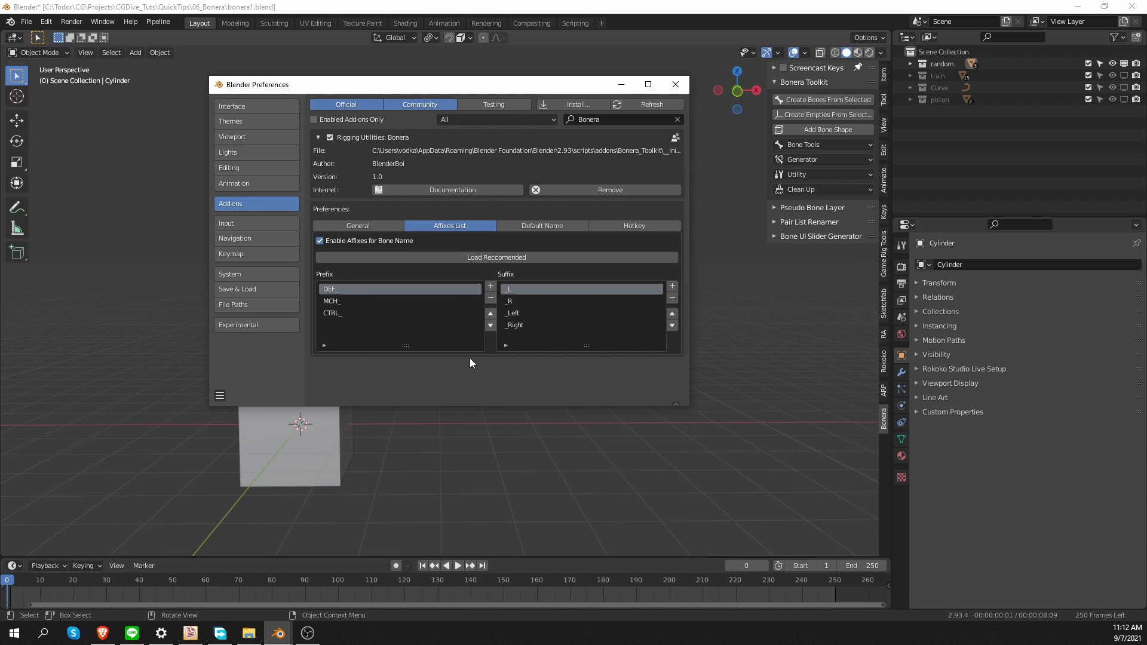
click(491, 286)
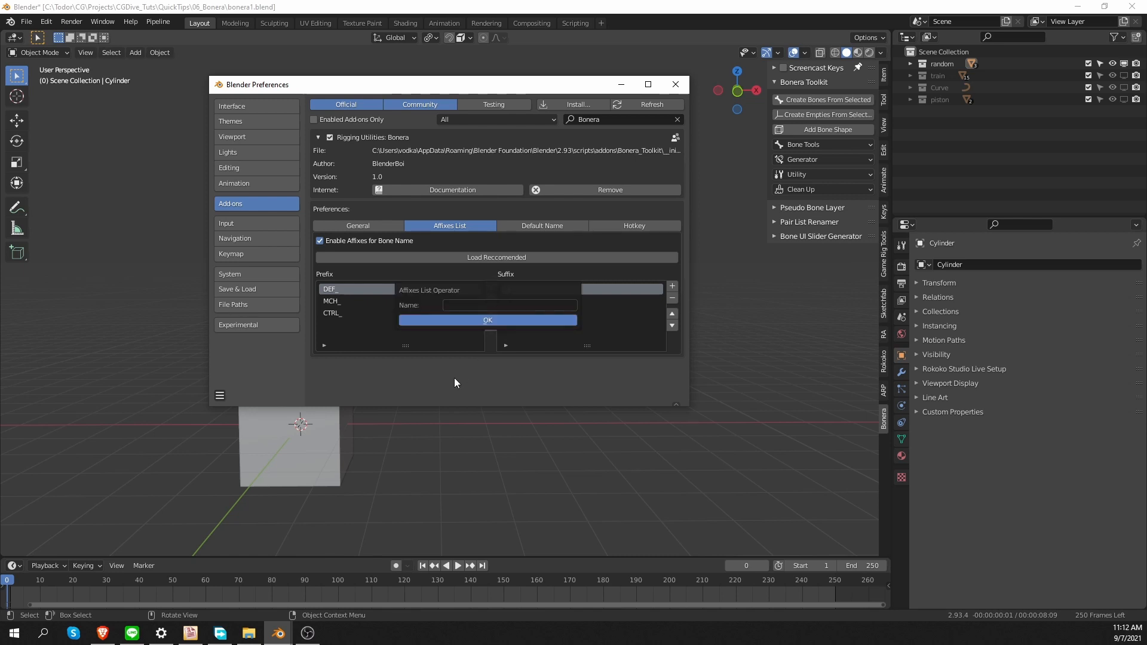
click(476, 305)
text(FDF)
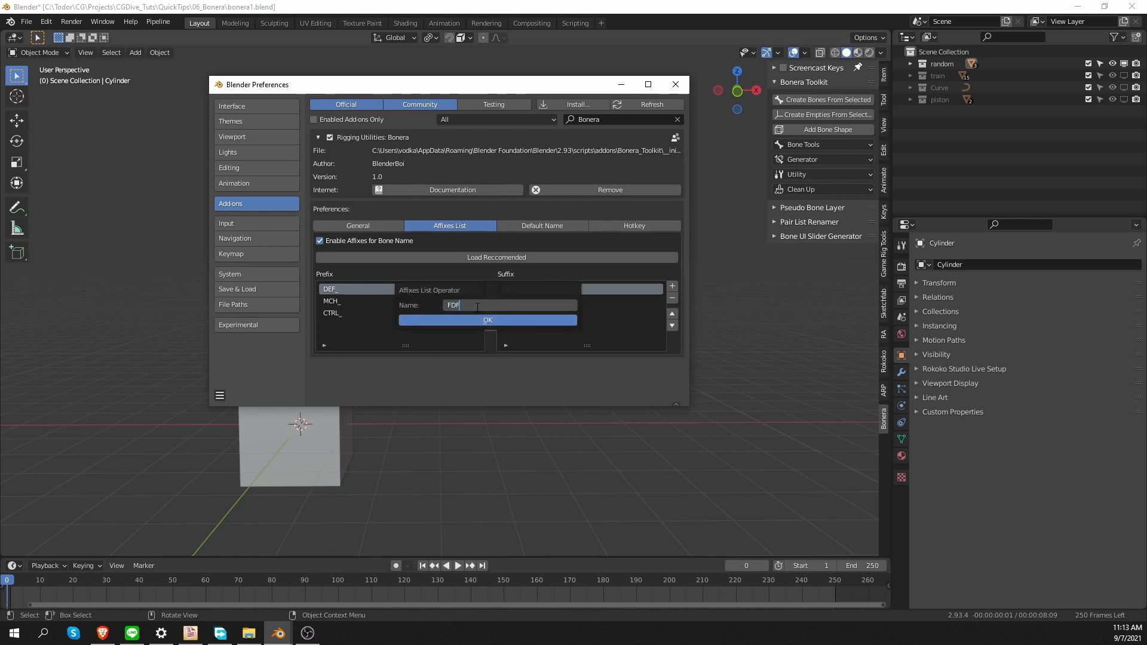
text(_)
key(Return)
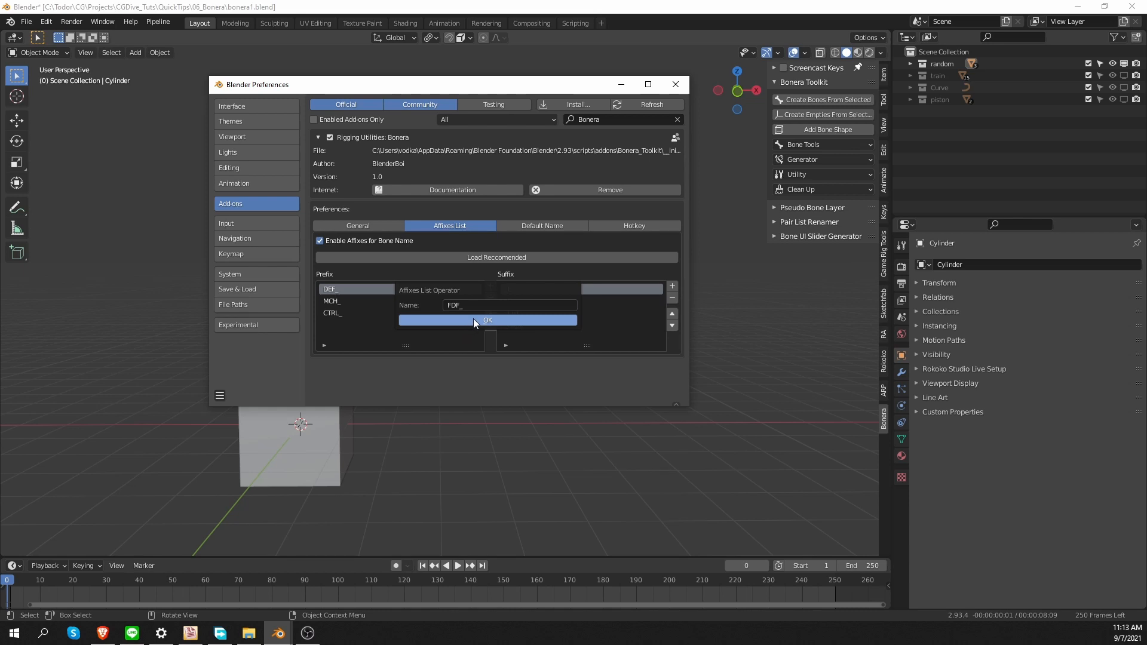
click(473, 320)
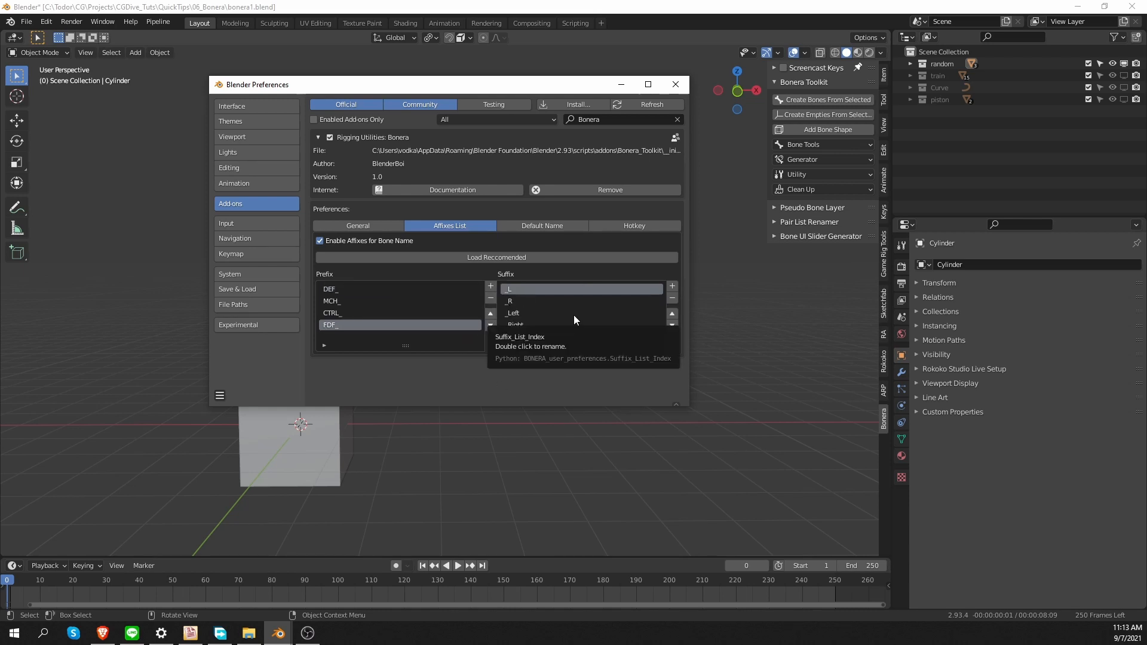
- Add .L as a new suffix in the bone-name affixes list
double_click(514, 290)
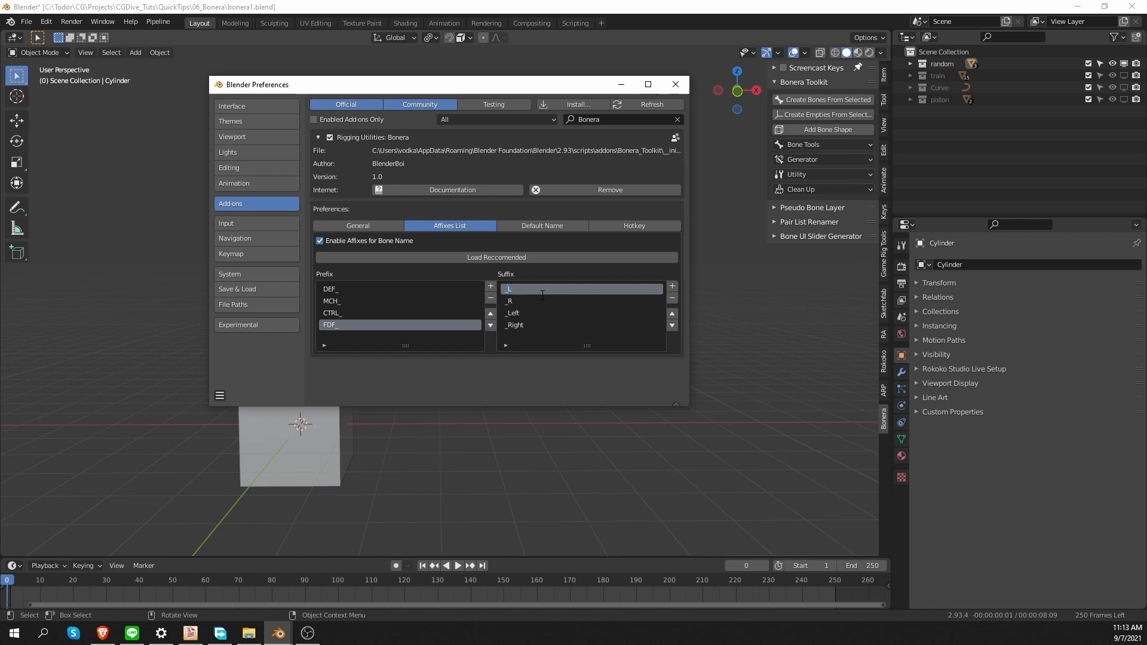
key(Return)
click(671, 286)
click(637, 305)
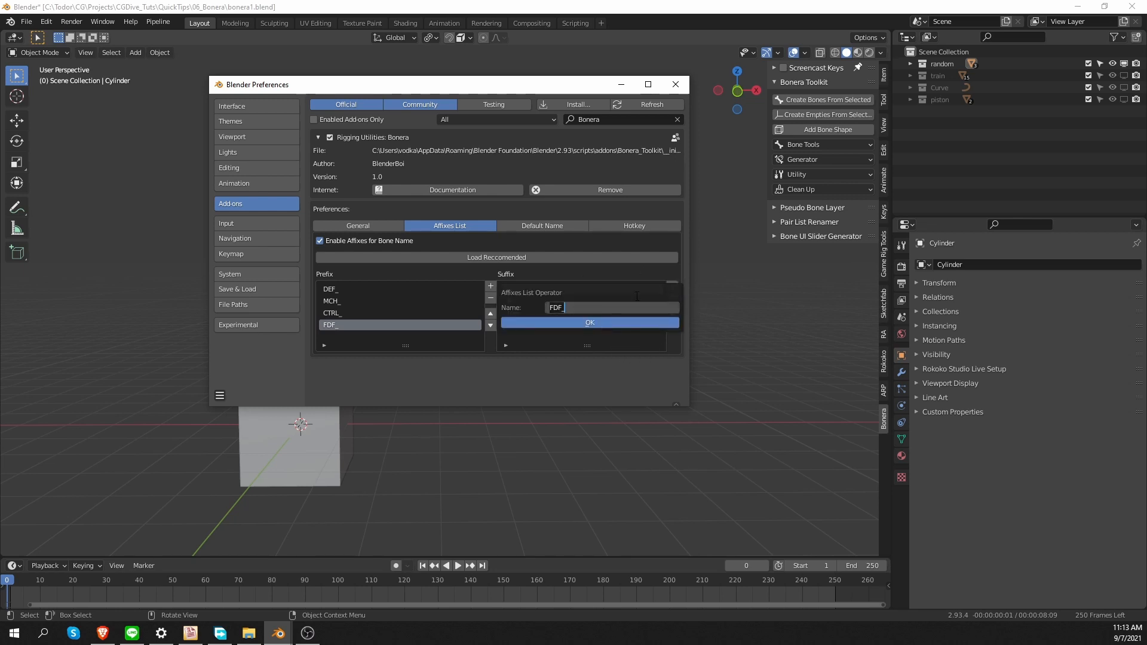
key(BackSpace)
text(.L)
key(Return)
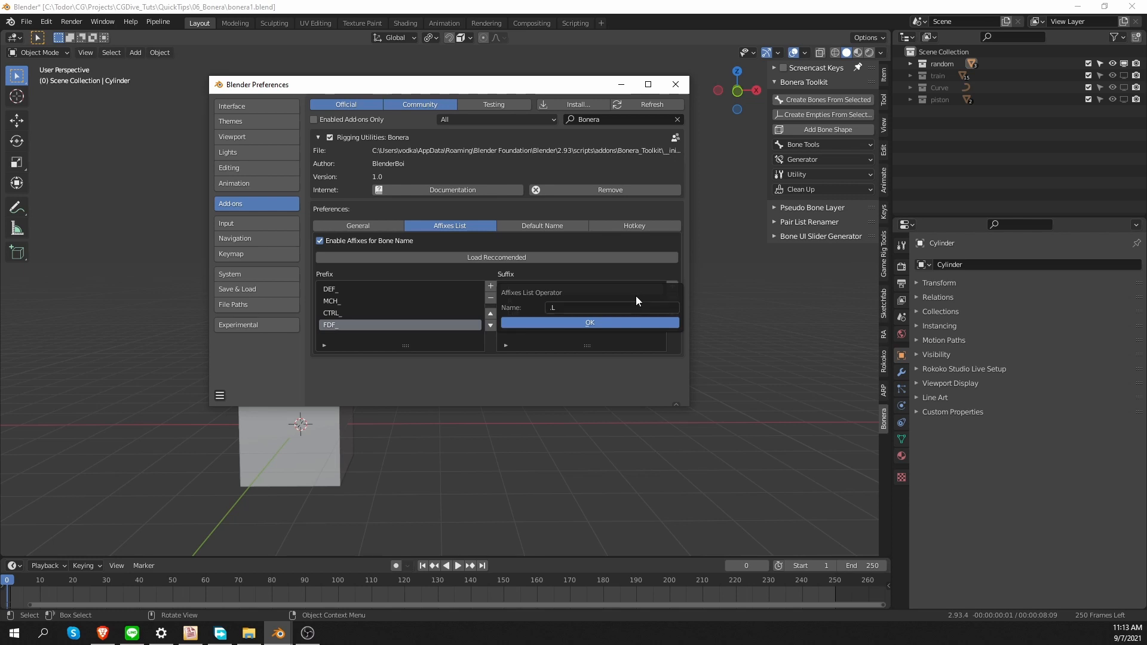
click(634, 321)
- Add .R as another suffix in the bone-name affixes list
click(672, 285)
click(624, 304)
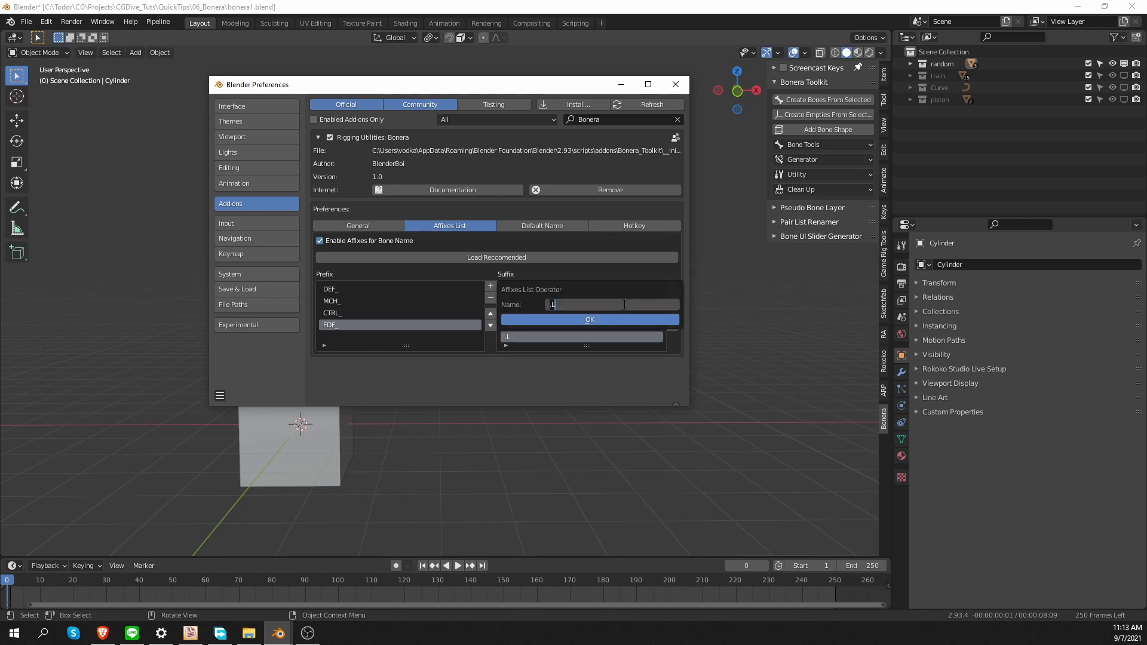
text(.R)
key(Return)
click(618, 320)
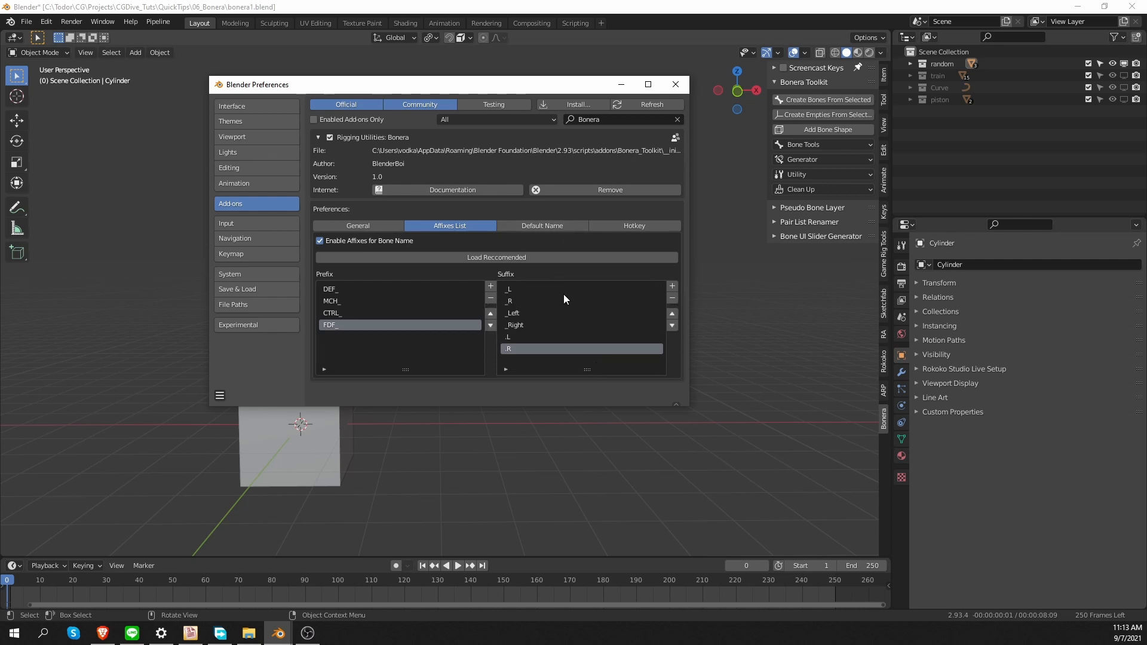
- Review the add-on's default bone prefixes and hotkey settings, and close the preferences
click(551, 227)
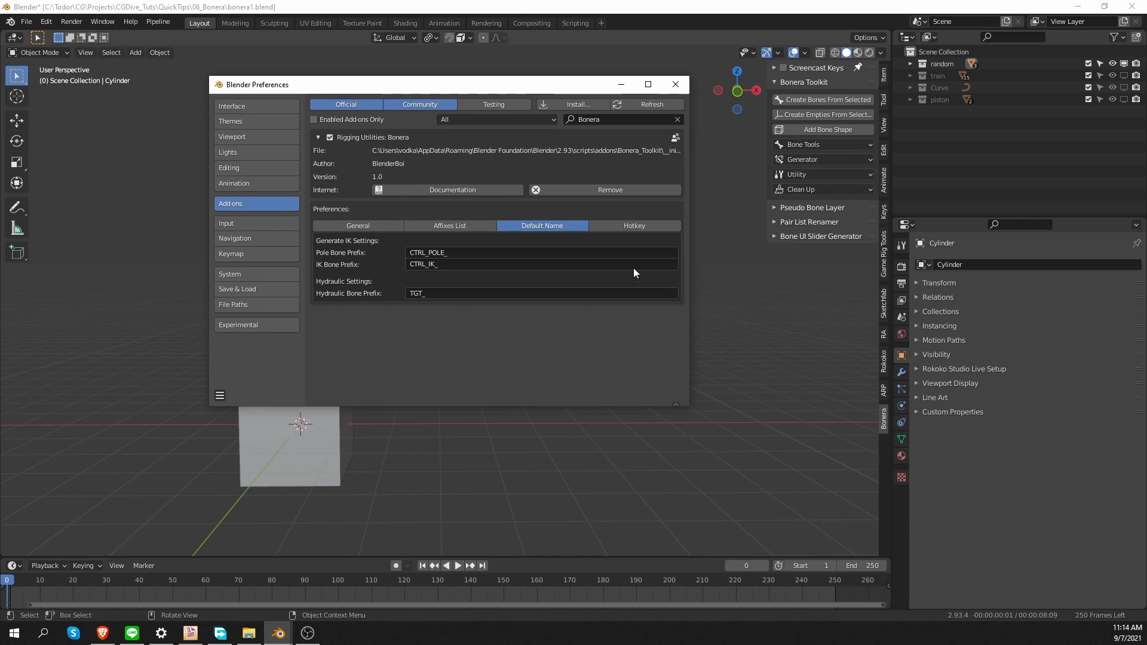
click(631, 225)
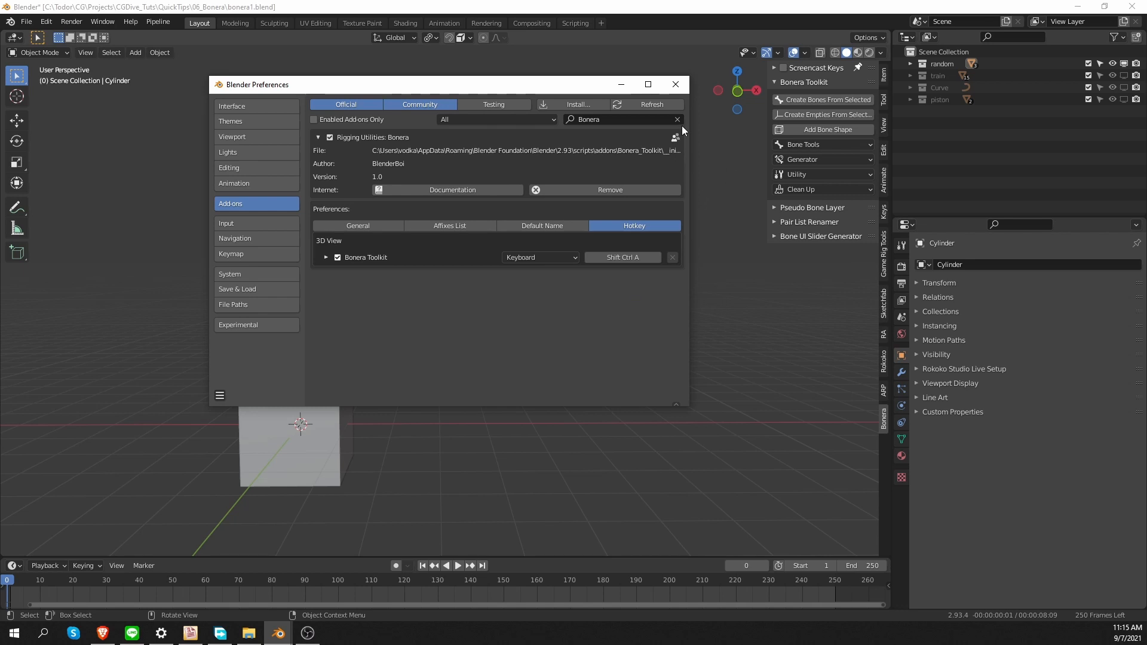
click(678, 87)
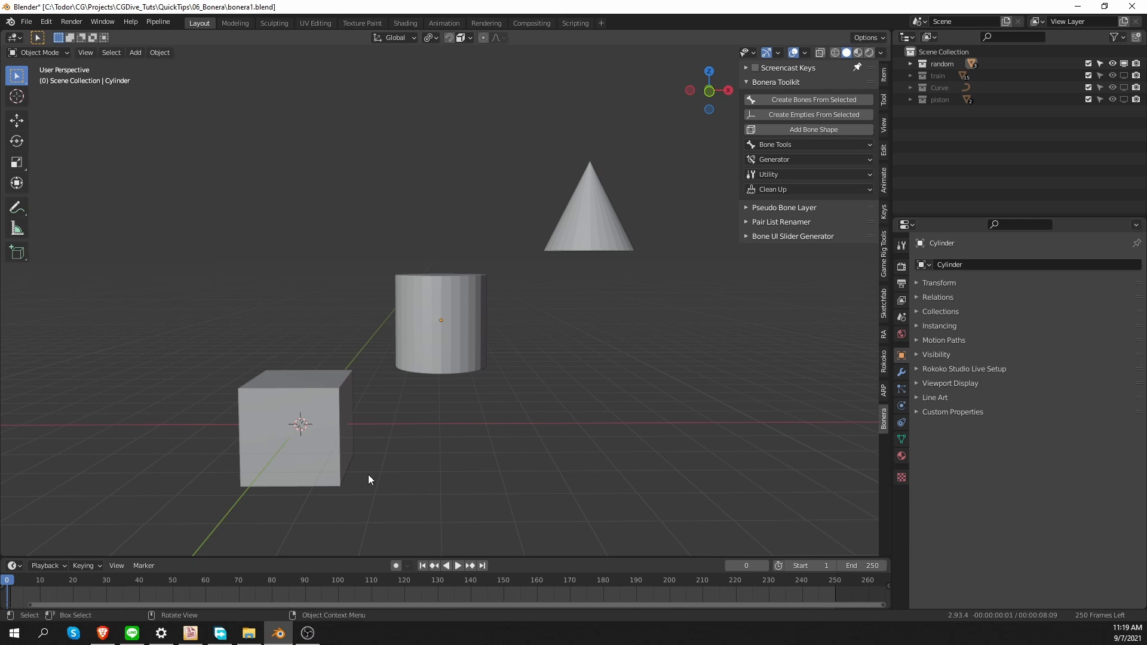
- Create individual bones at the origins of the cube, cylinder and cone, with Use Deform and Use Hierarchy enabled
click(309, 432)
shift+click(442, 316)
shift+click(580, 232)
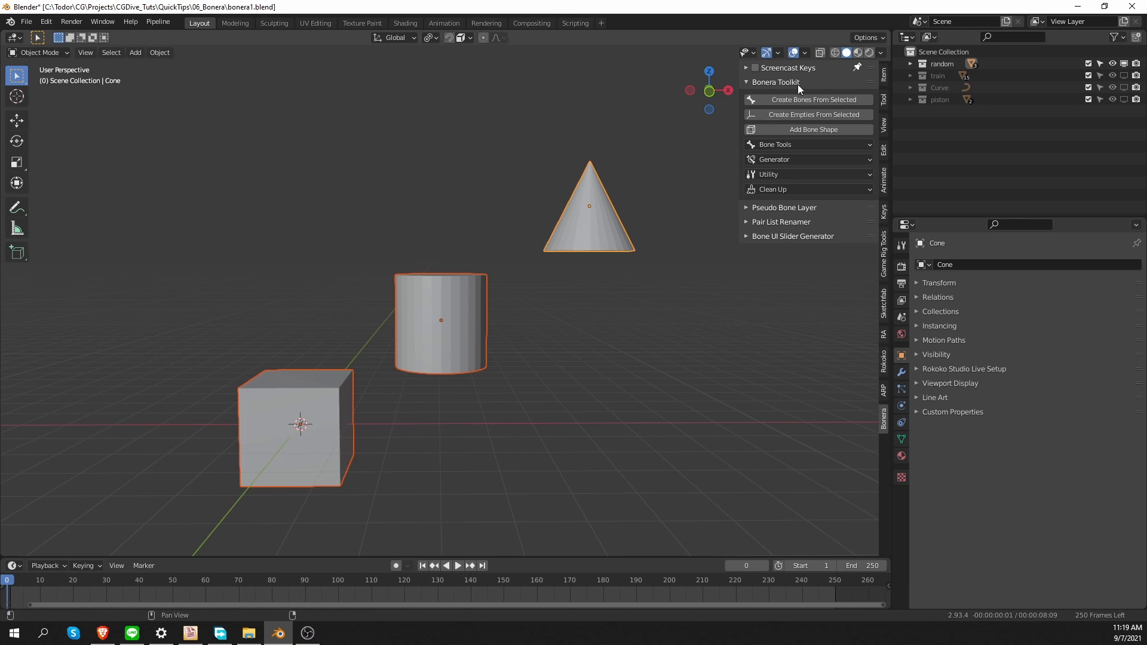
click(834, 99)
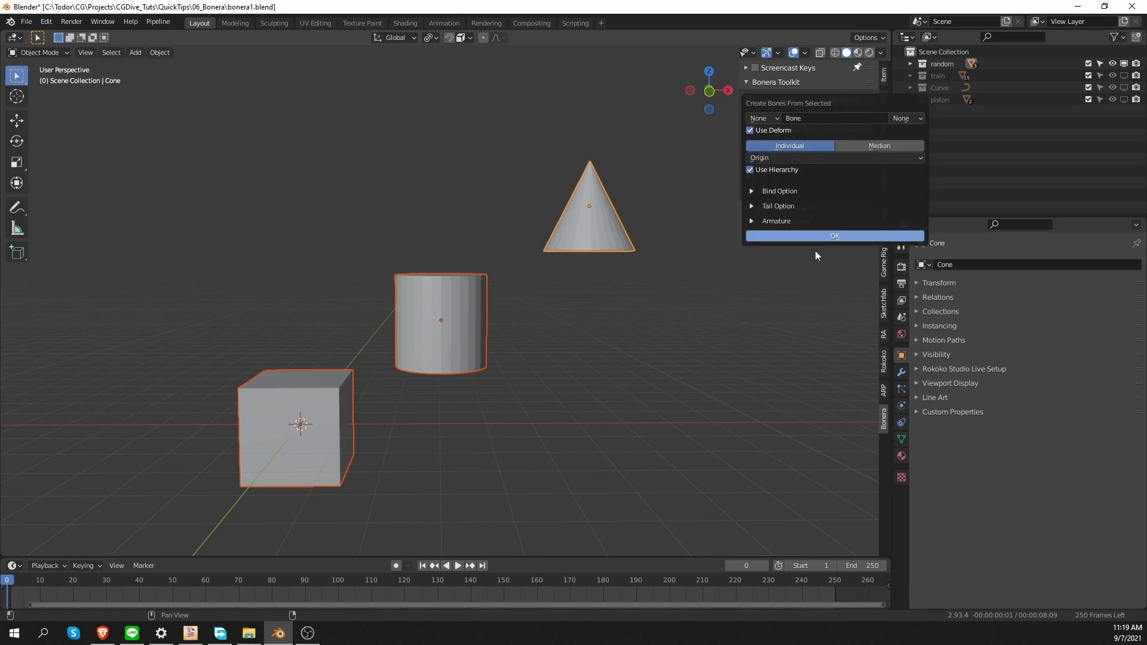
click(847, 235)
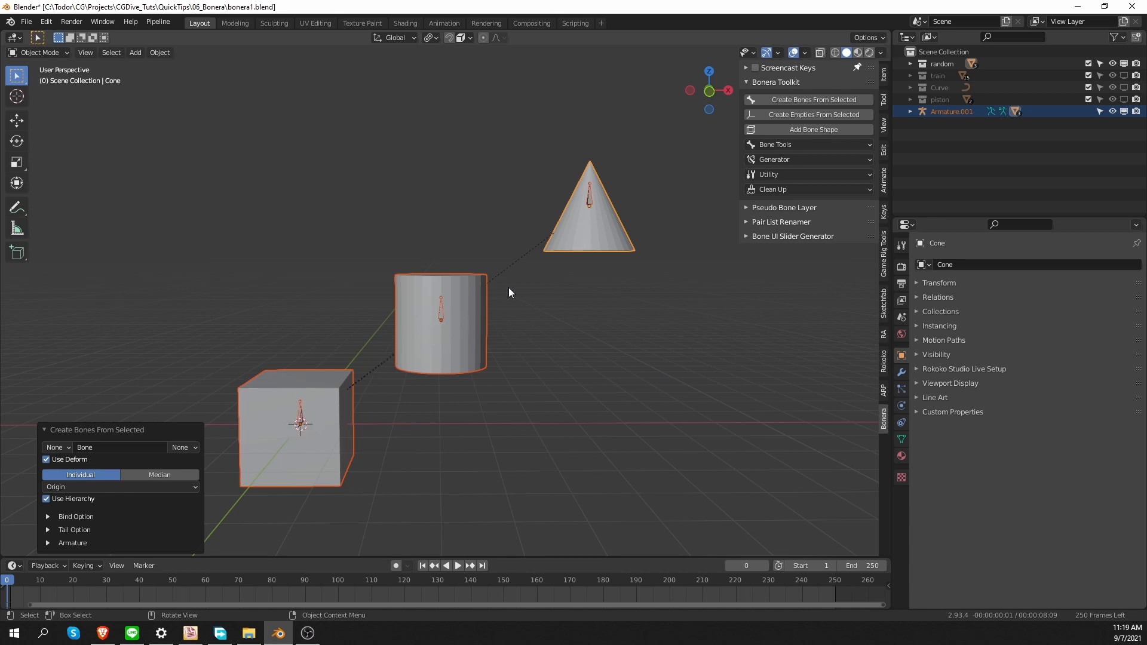
- Test-move the cube's and cylinder's bones in Pose Mode, cancel each move, and select the cone's bone
click(301, 414)
key(ctrl+Tab)
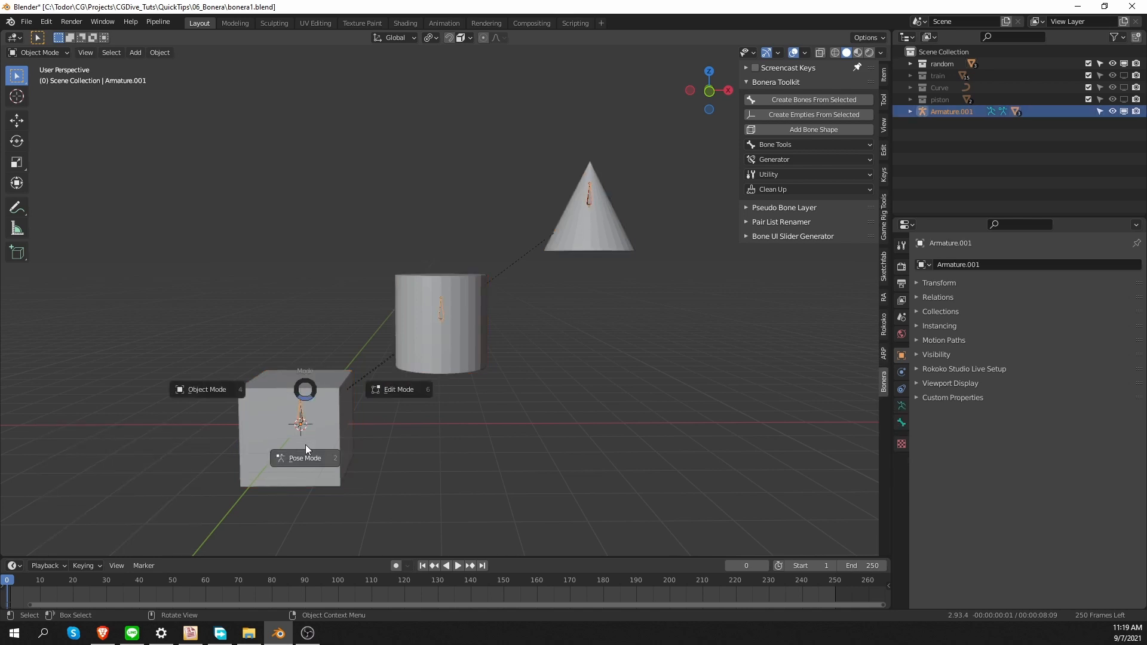
click(306, 445)
click(306, 409)
key(g)
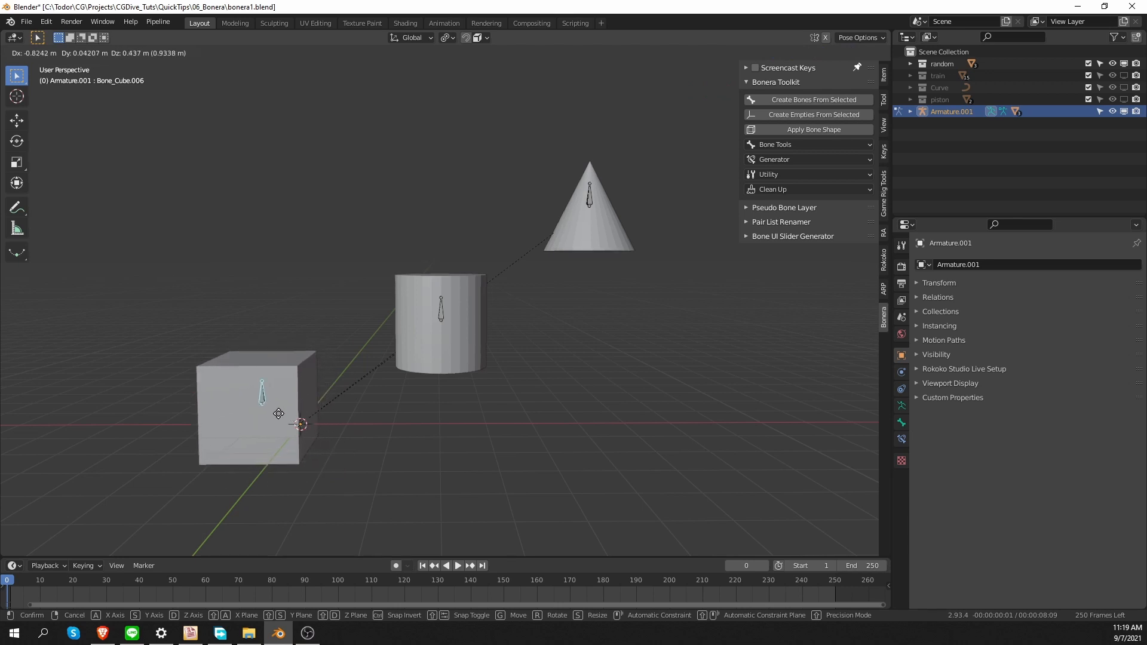
key(Escape)
click(442, 318)
key(g)
key(Escape)
click(596, 198)
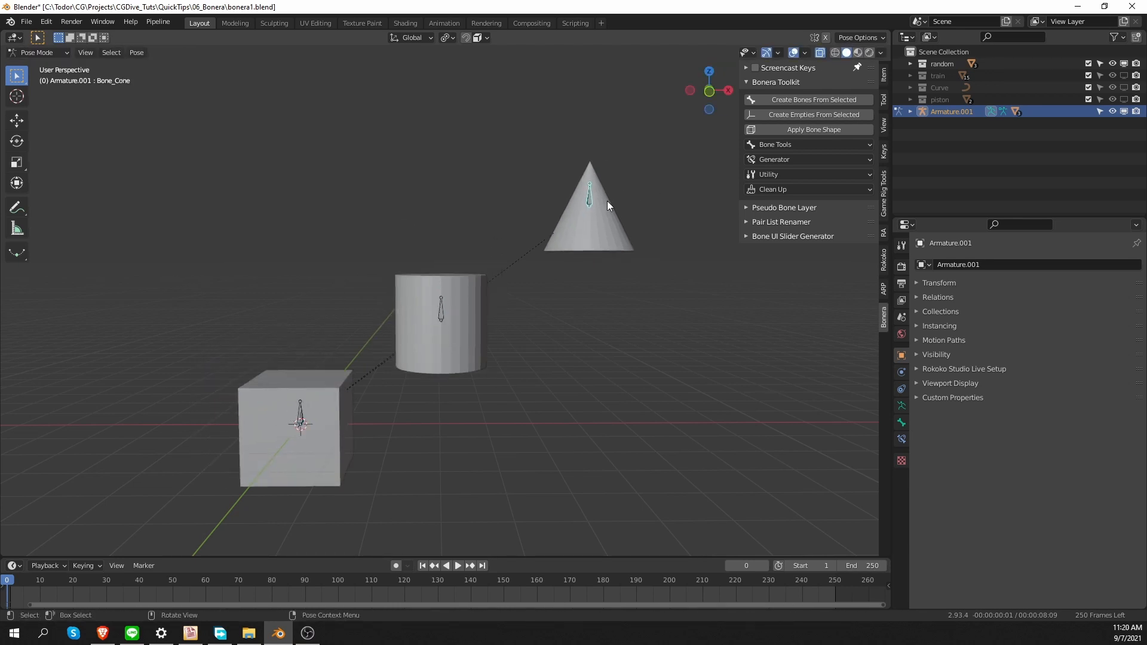
- Return to Object Mode and inspect the cone's Armature modifier and vertex groups
key(ctrl+Tab)
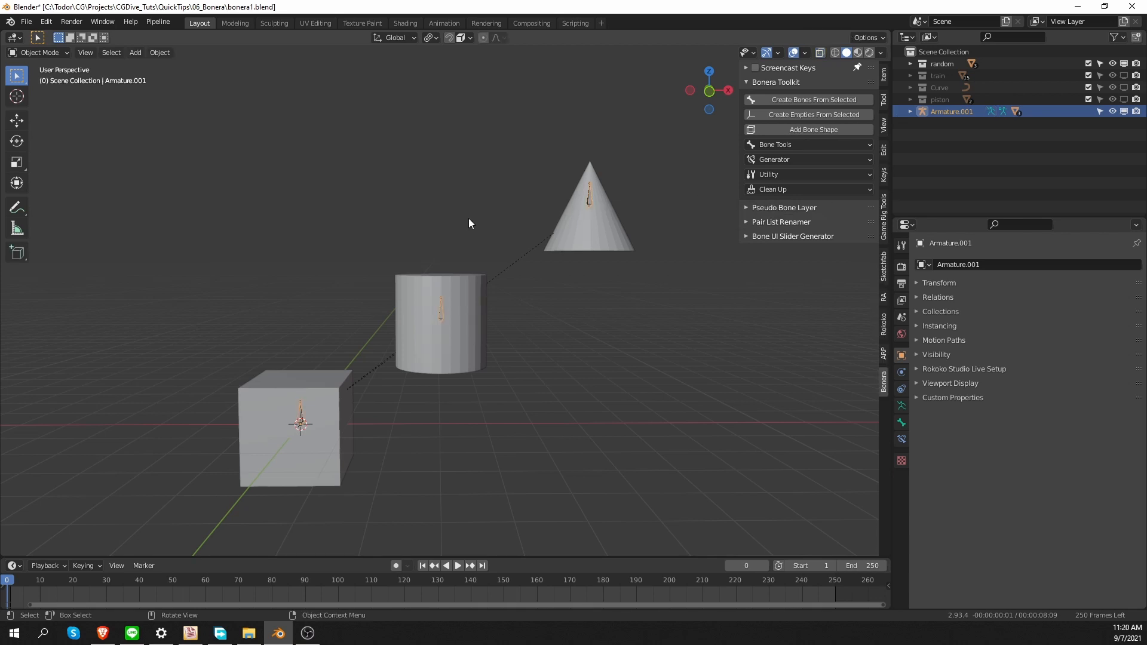
click(602, 245)
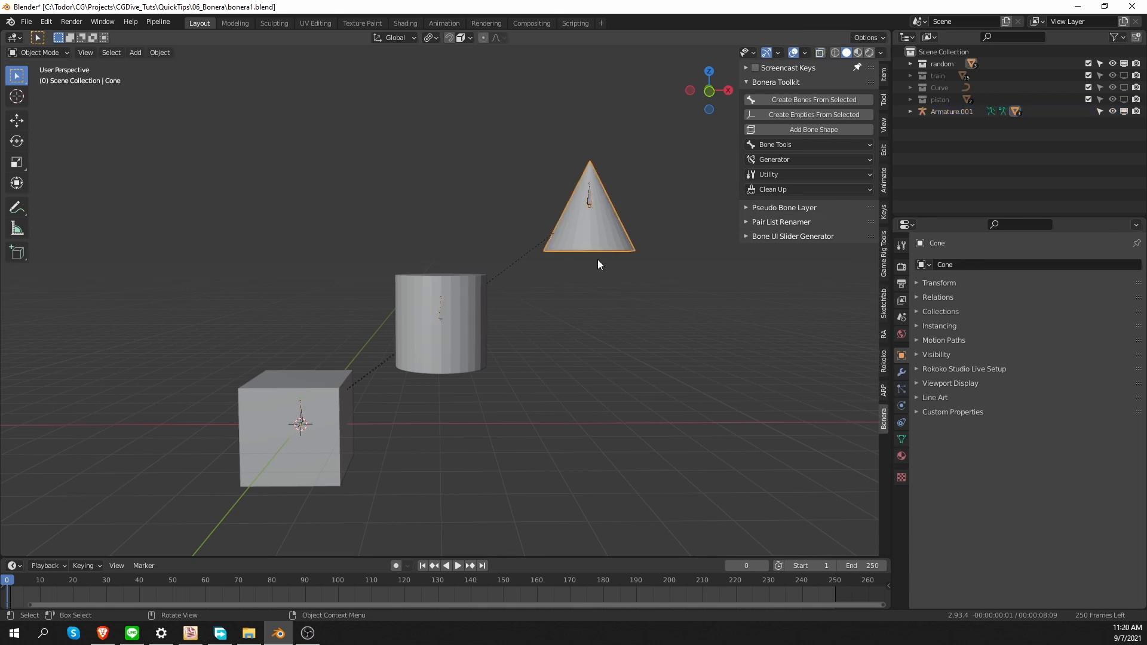
click(902, 372)
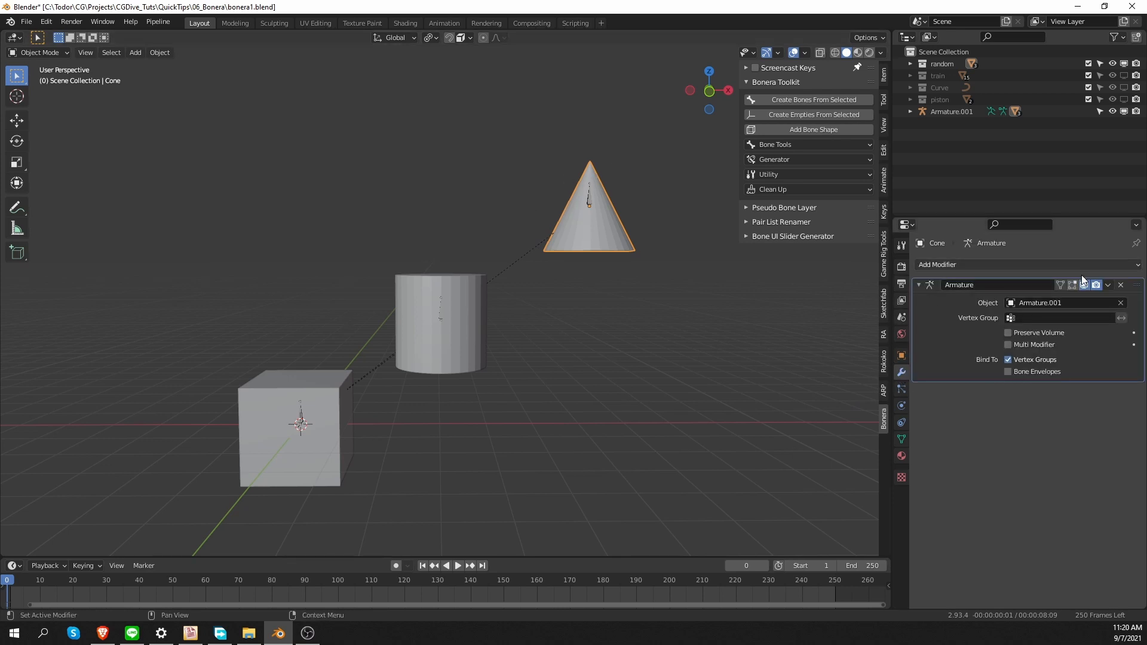
click(902, 439)
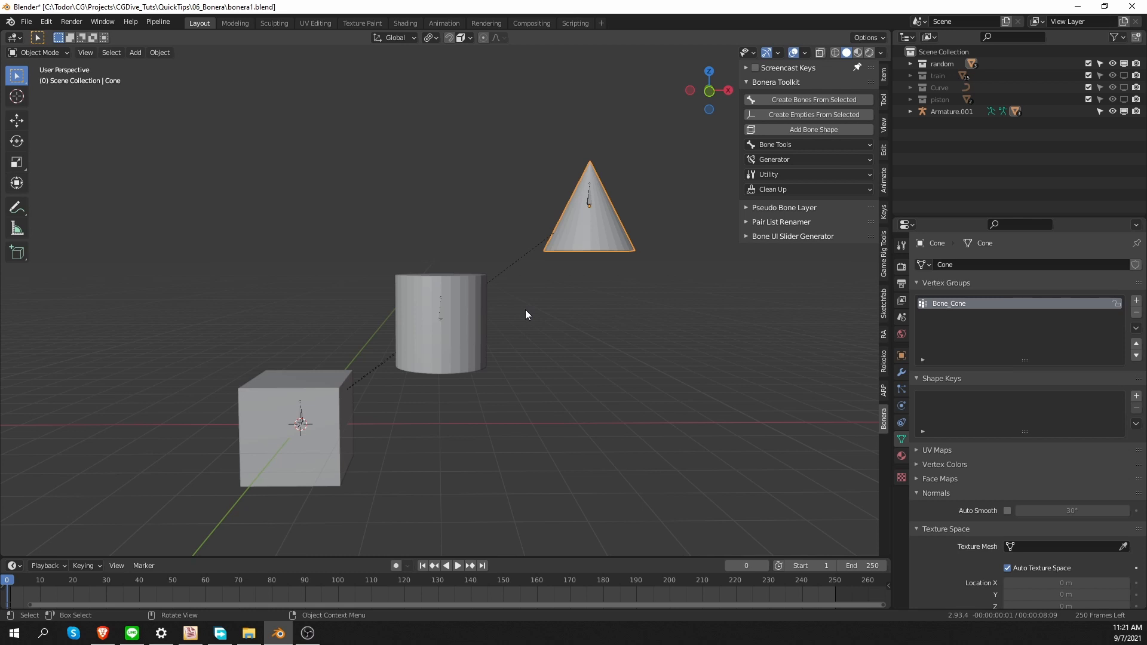
- Undo back to before the individual bones were created, with the three meshes selected
key(ctrl+z)
key(ctrl+z)
key(ctrl+z)
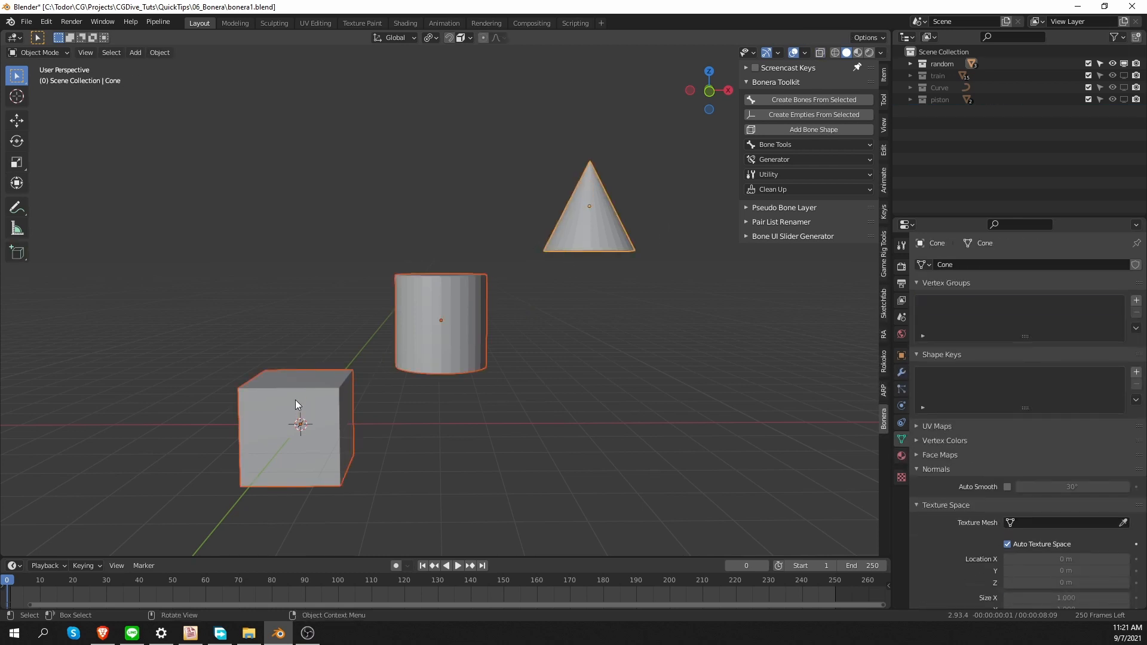
- Create one Median bone from the selected cube, cylinder and cone, using the Origin position option
click(815, 101)
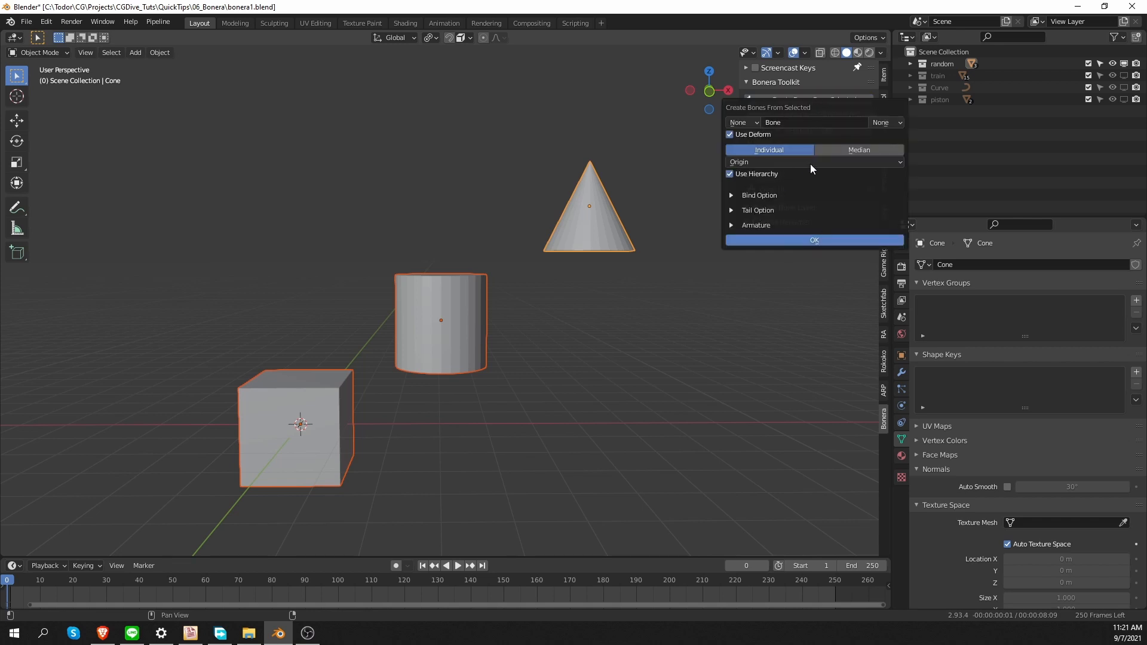
click(858, 151)
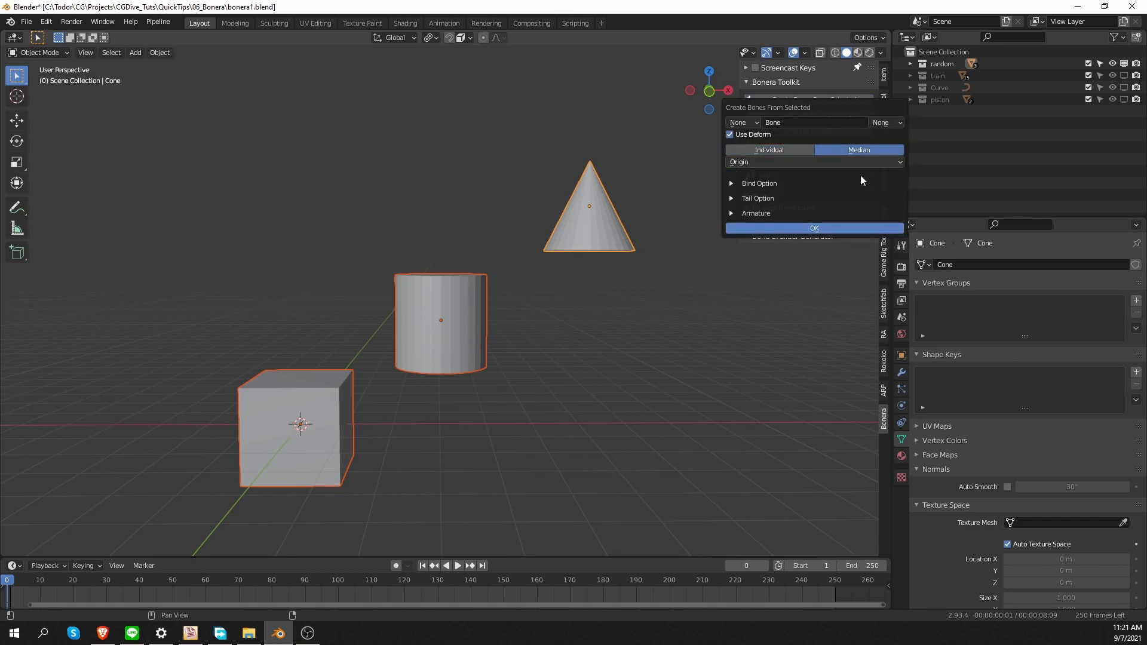
click(812, 227)
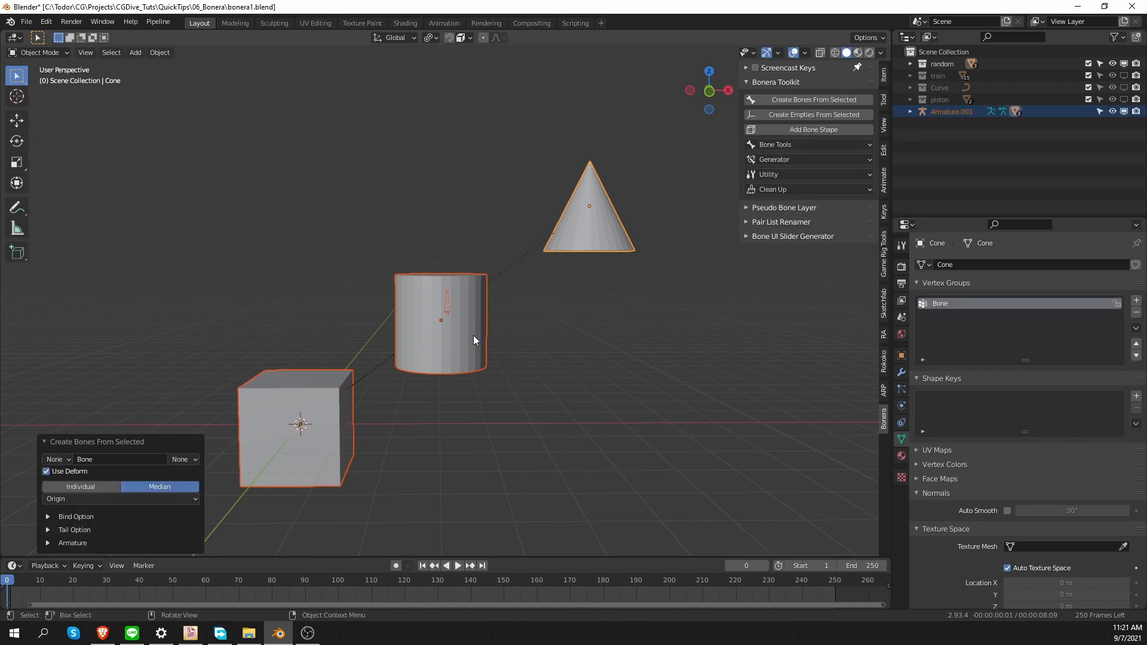
- Test-rotate the median bone in Pose Mode, cancel the rotation, and undo the bone's creation
click(446, 302)
key(ctrl+Tab)
click(451, 294)
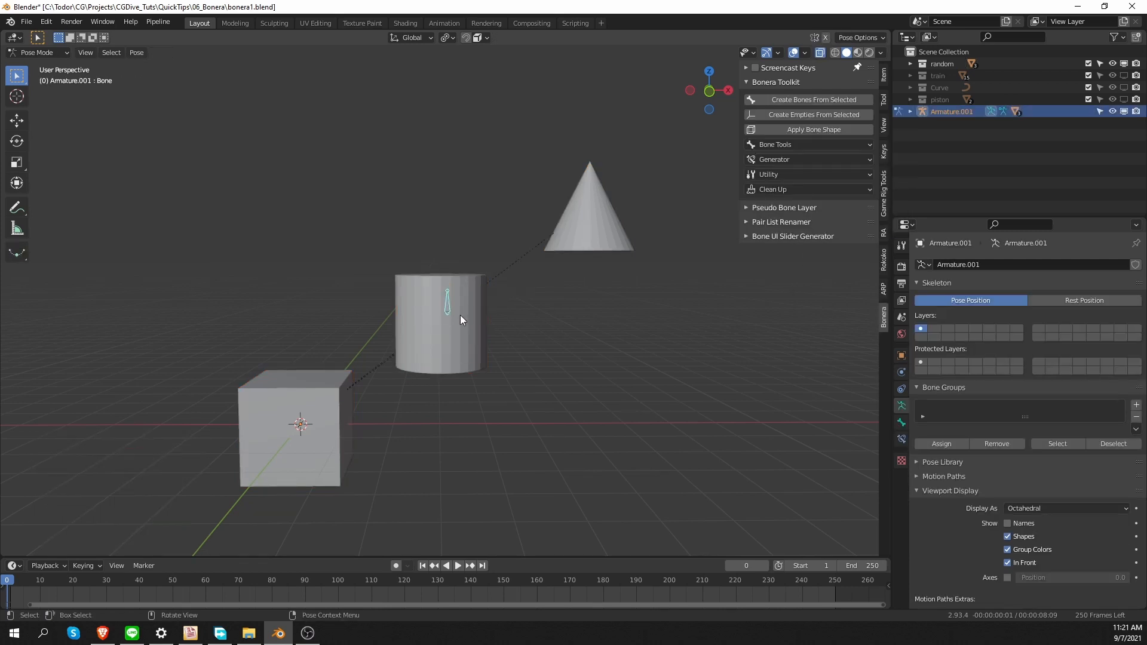
key(r)
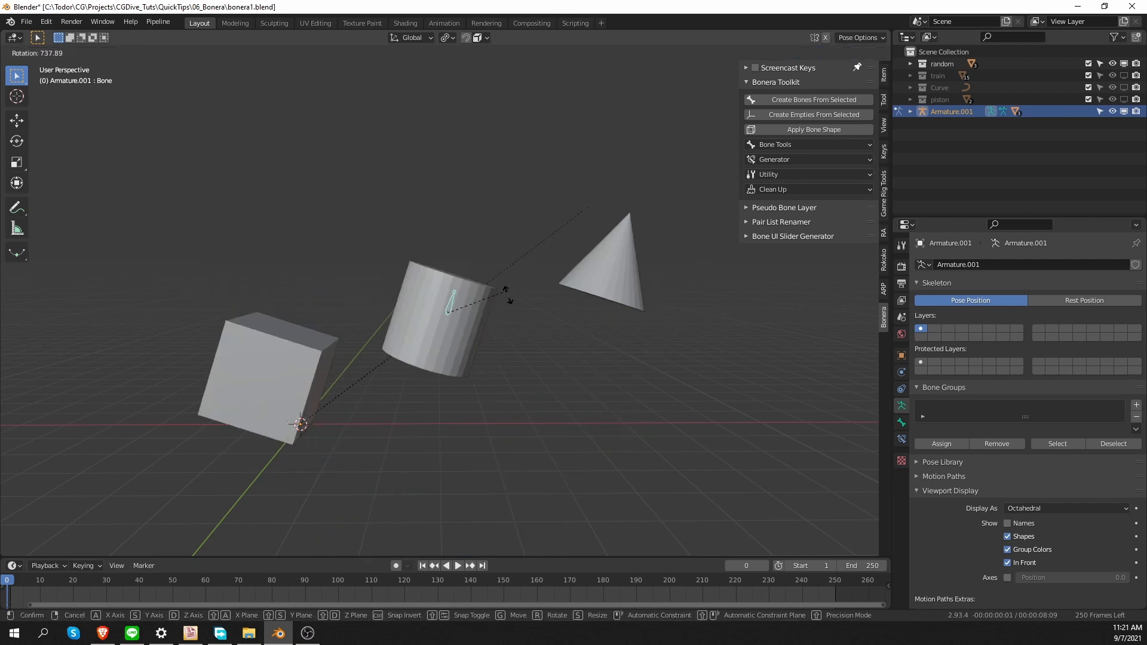
right_click(474, 334)
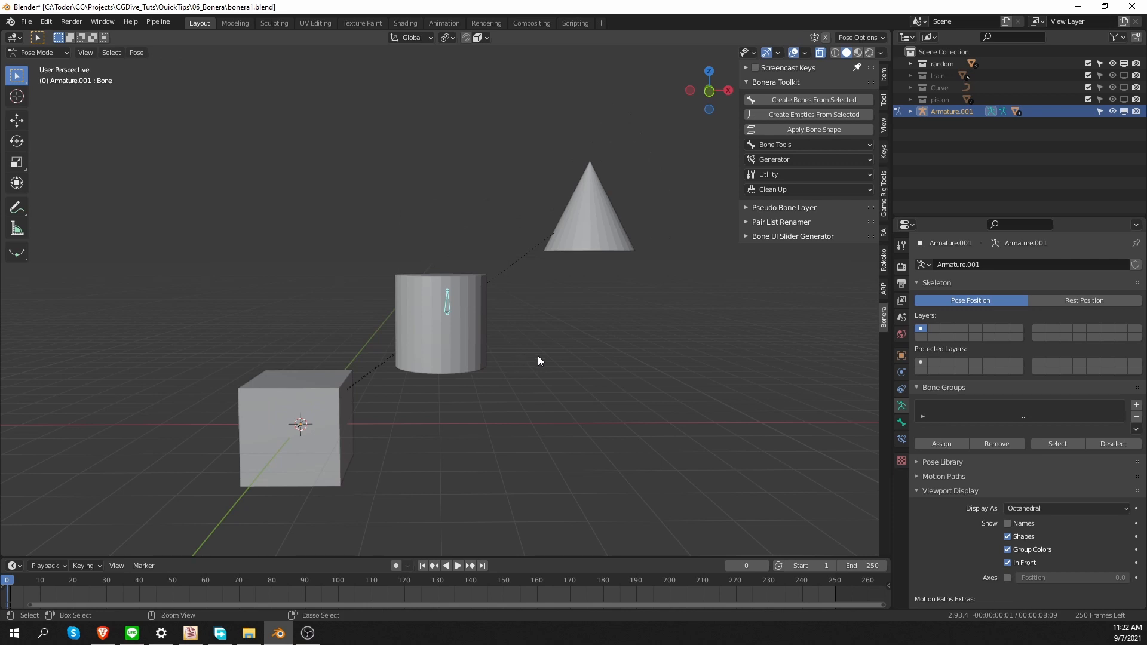
key(ctrl+z)
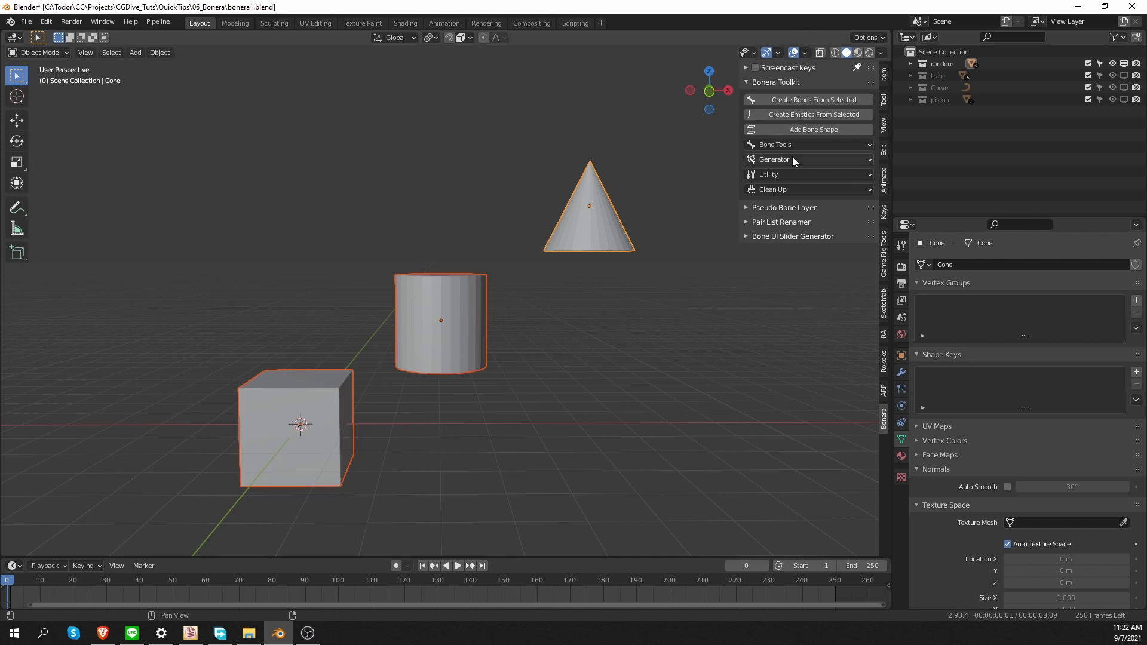
- Review the position options for Individual bones in the Create Bones From Selected settings, keeping Origin, and close without creating bones
click(787, 99)
click(760, 150)
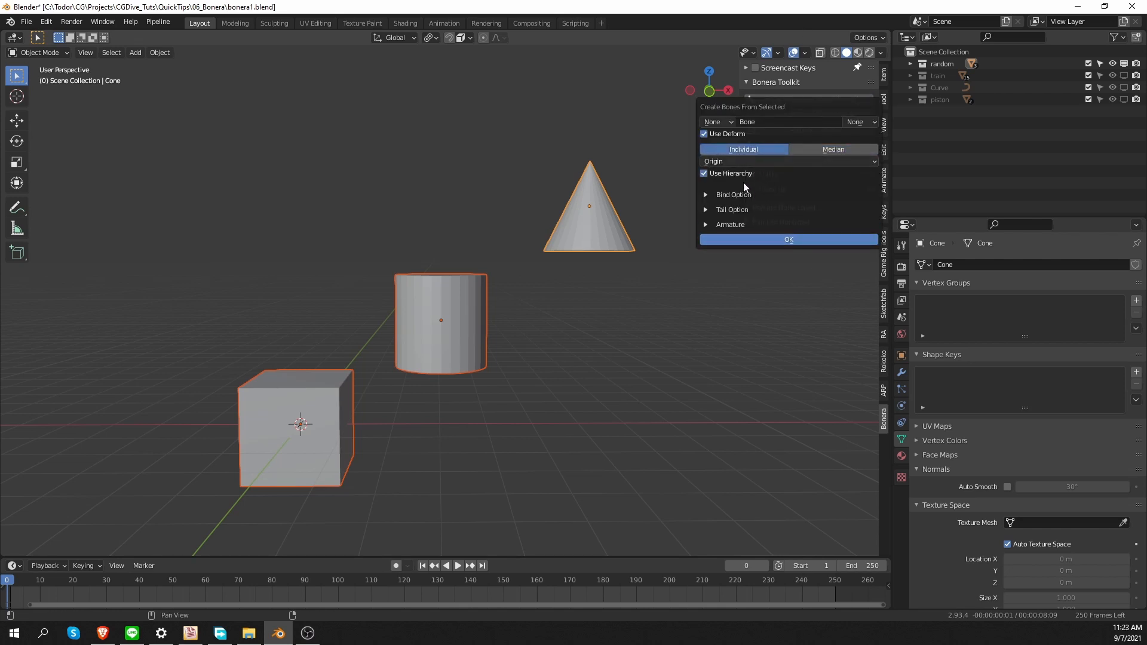
click(720, 160)
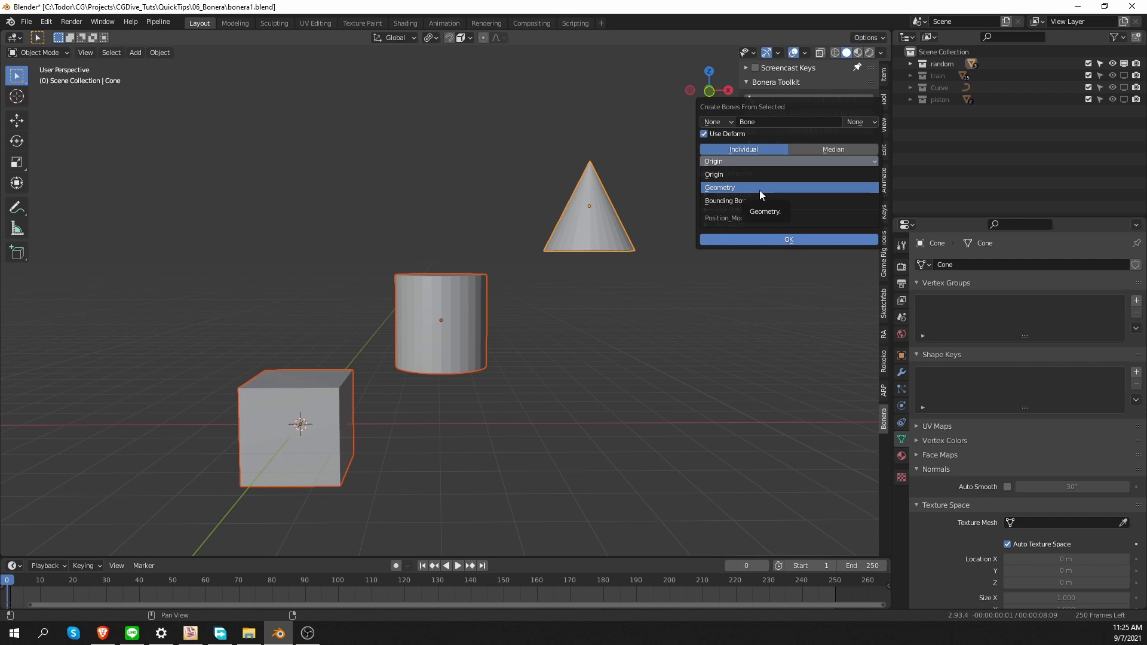
click(765, 174)
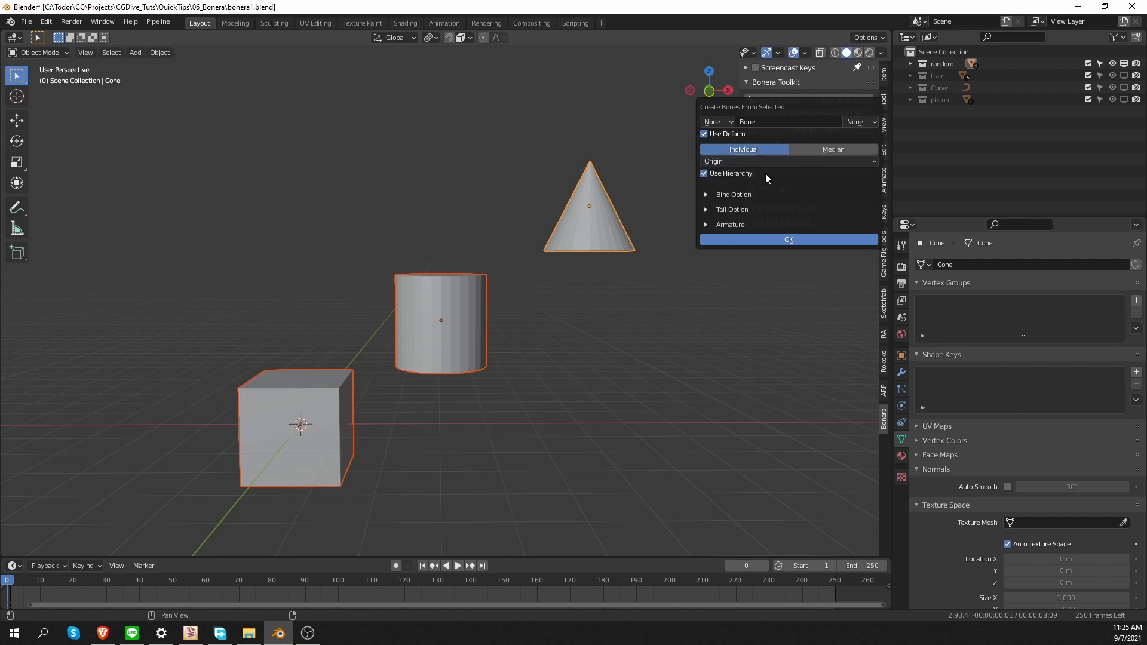
click(669, 259)
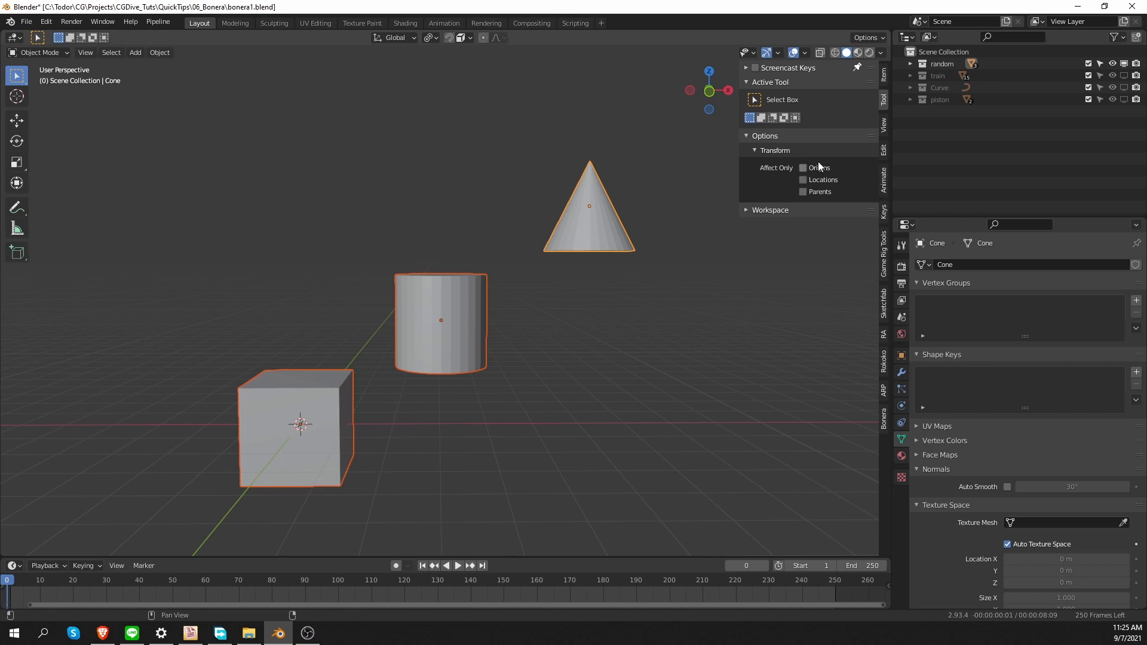
- Move only the origins of the three meshes down about 0.93 m toward their bases, and switch Affect Only Origins back off
click(818, 167)
key(g)
right_click(598, 224)
key(g)
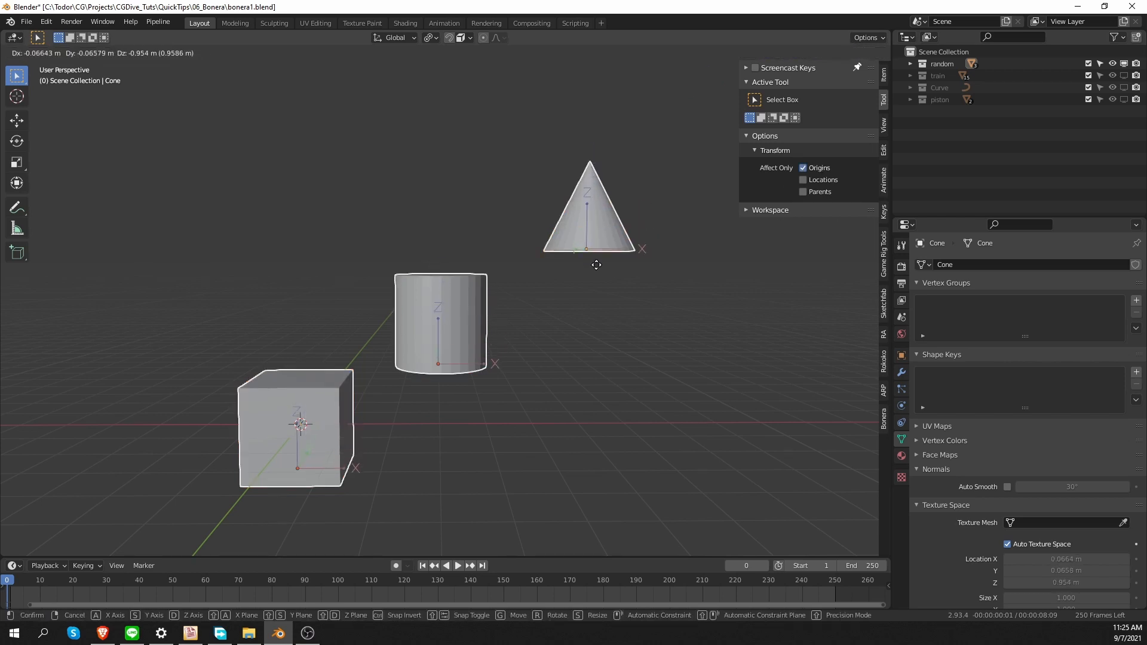
click(621, 266)
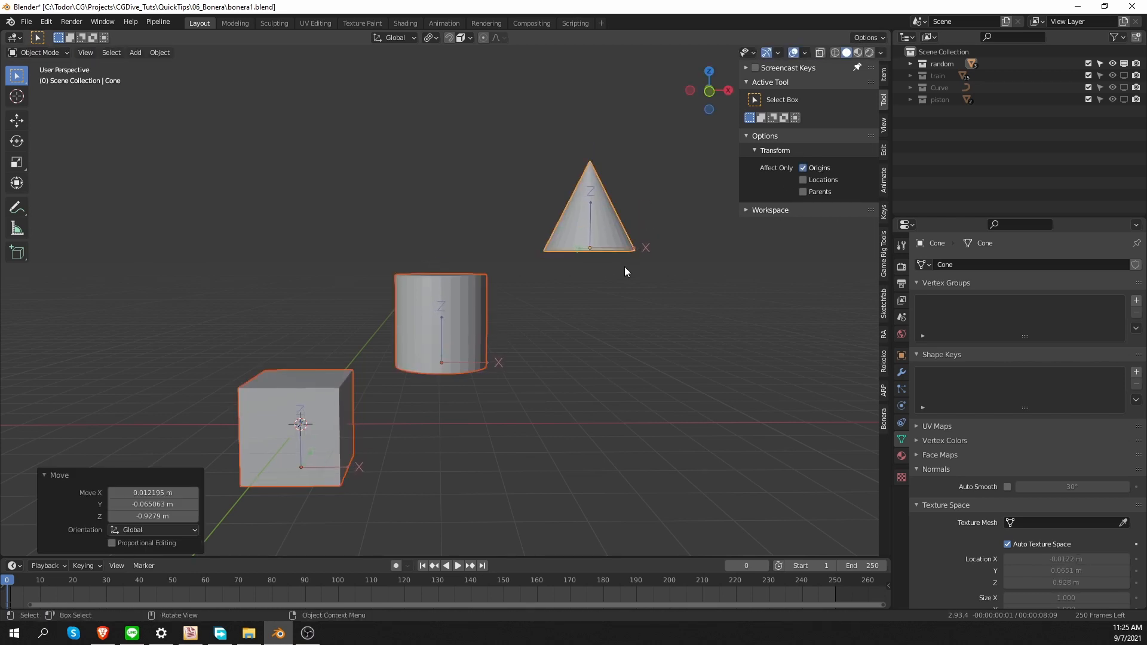
click(816, 168)
- Create individual bones from the three meshes at their Origin positions, and undo the creation
click(884, 418)
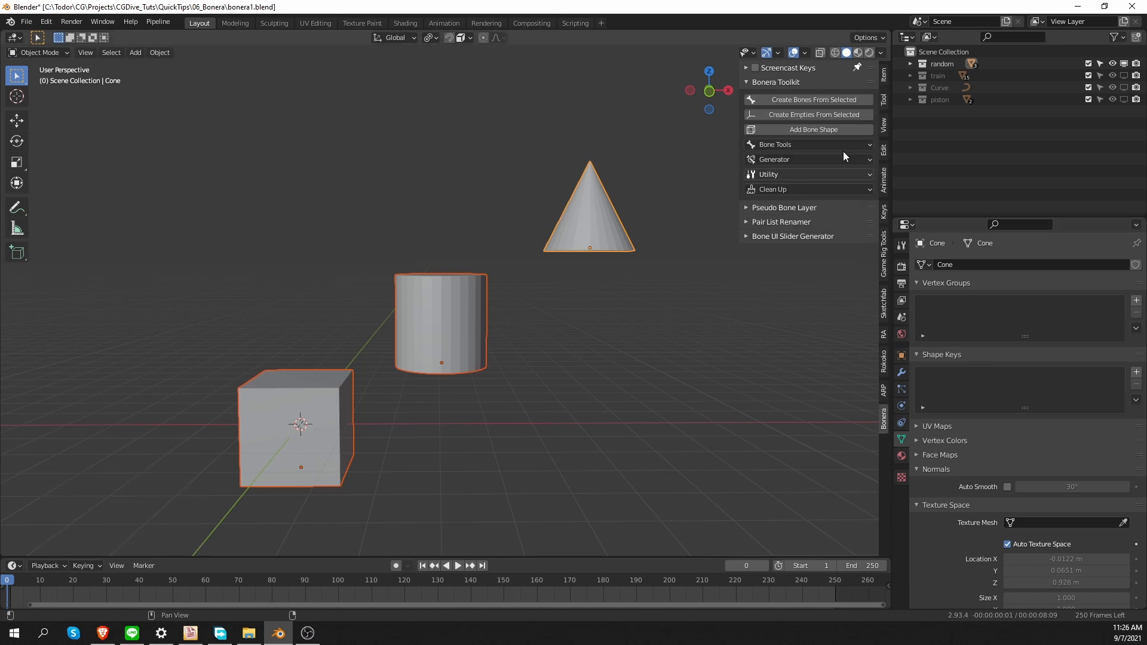
click(831, 100)
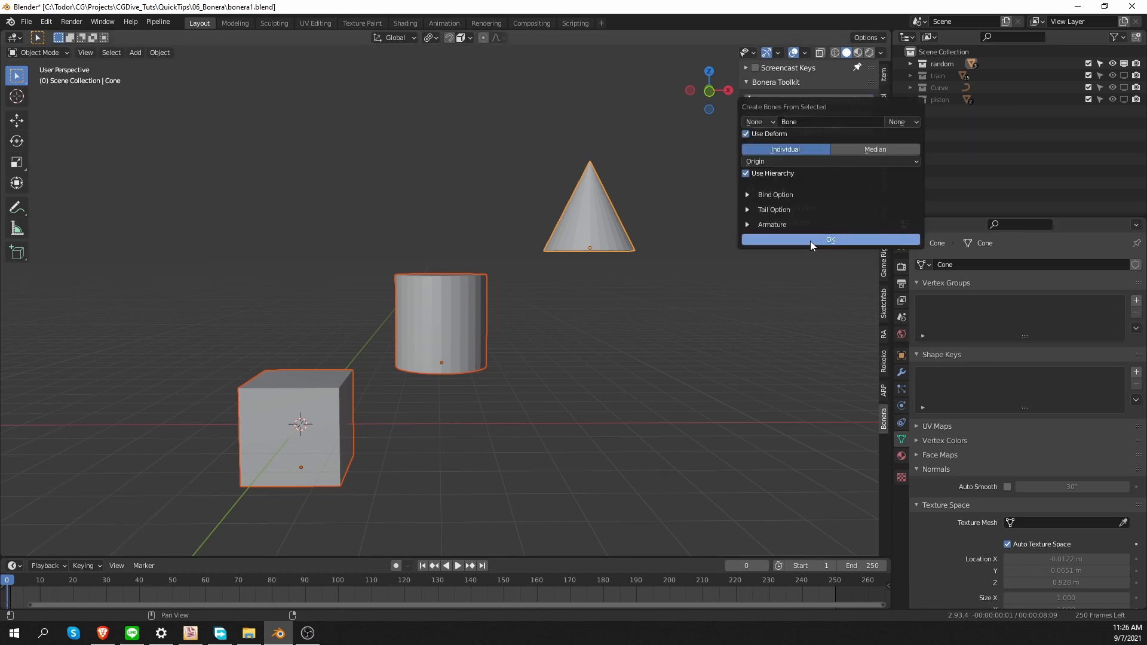
click(810, 241)
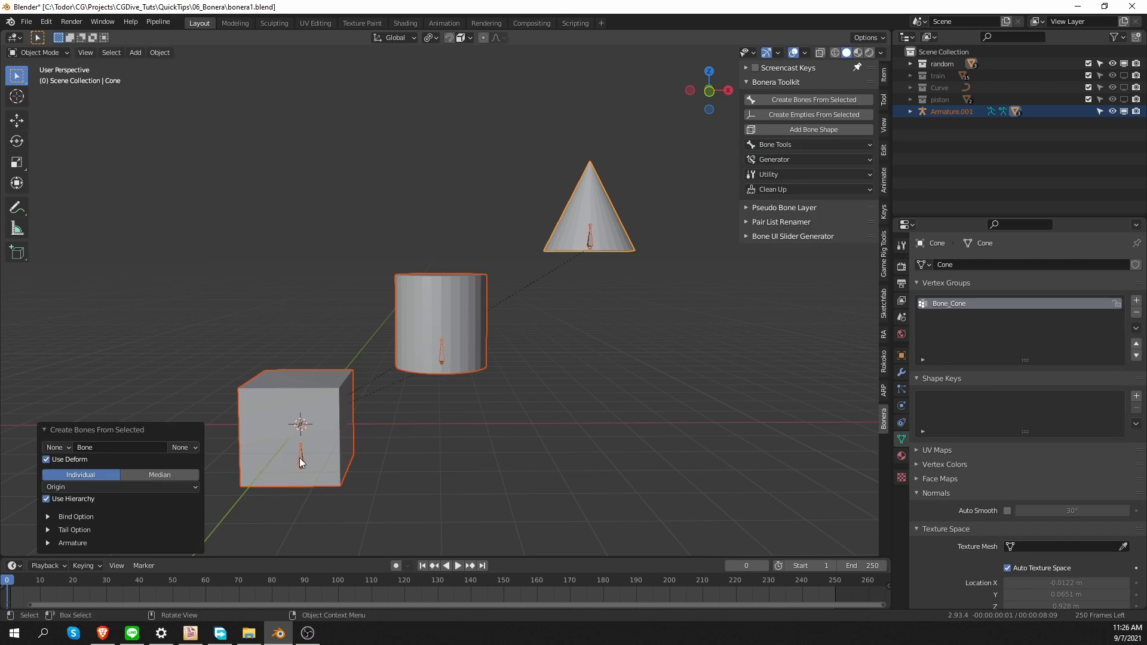
key(ctrl+z)
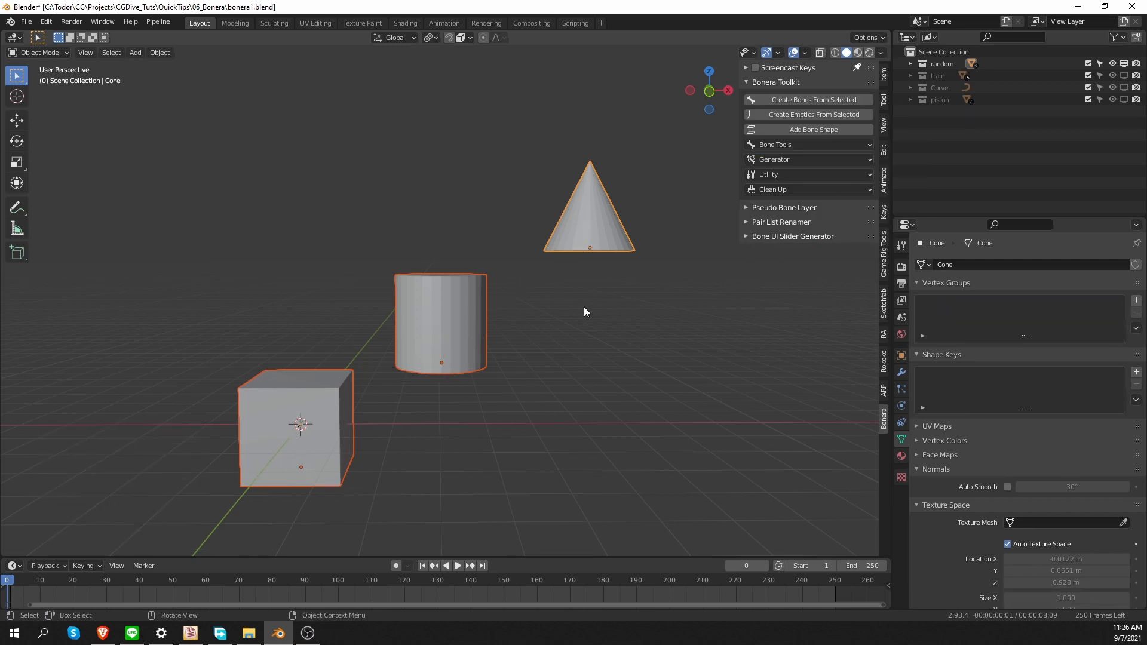
- Create individual bones from the three meshes using the Bounding Box position, and change the position option to Geometry
click(800, 100)
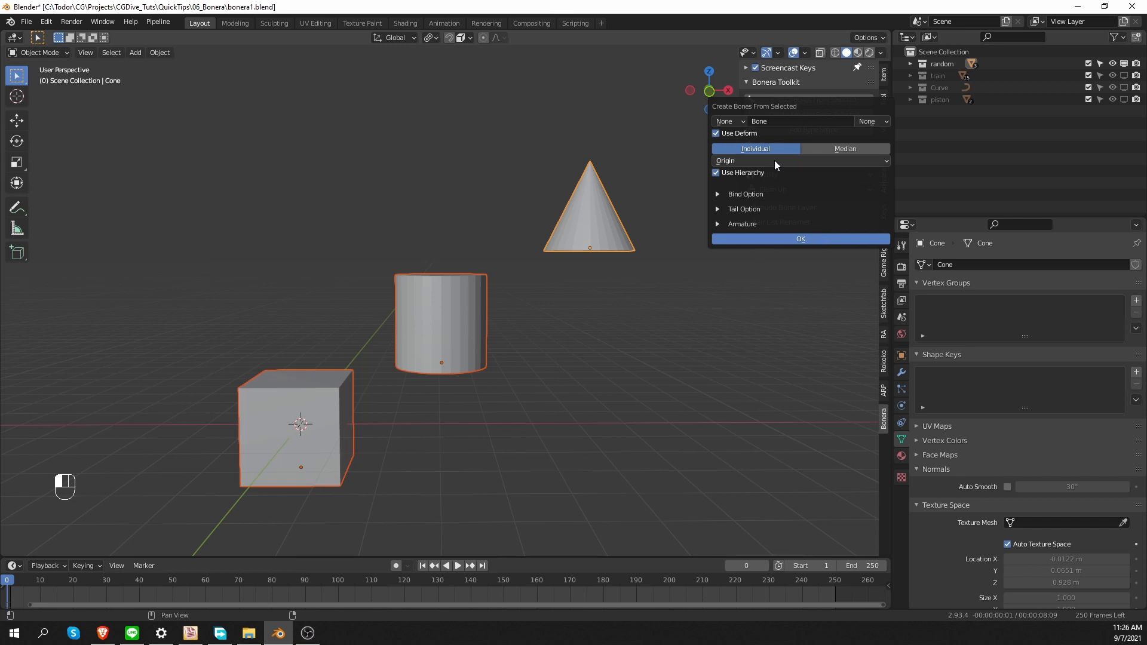
click(793, 161)
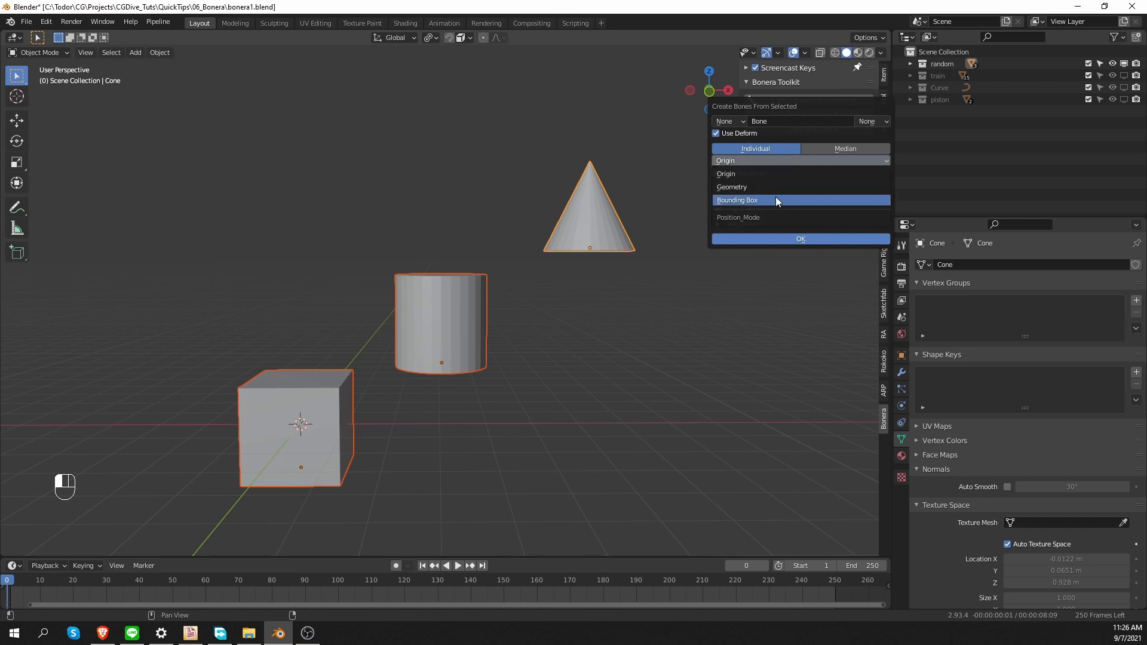
click(776, 199)
click(786, 238)
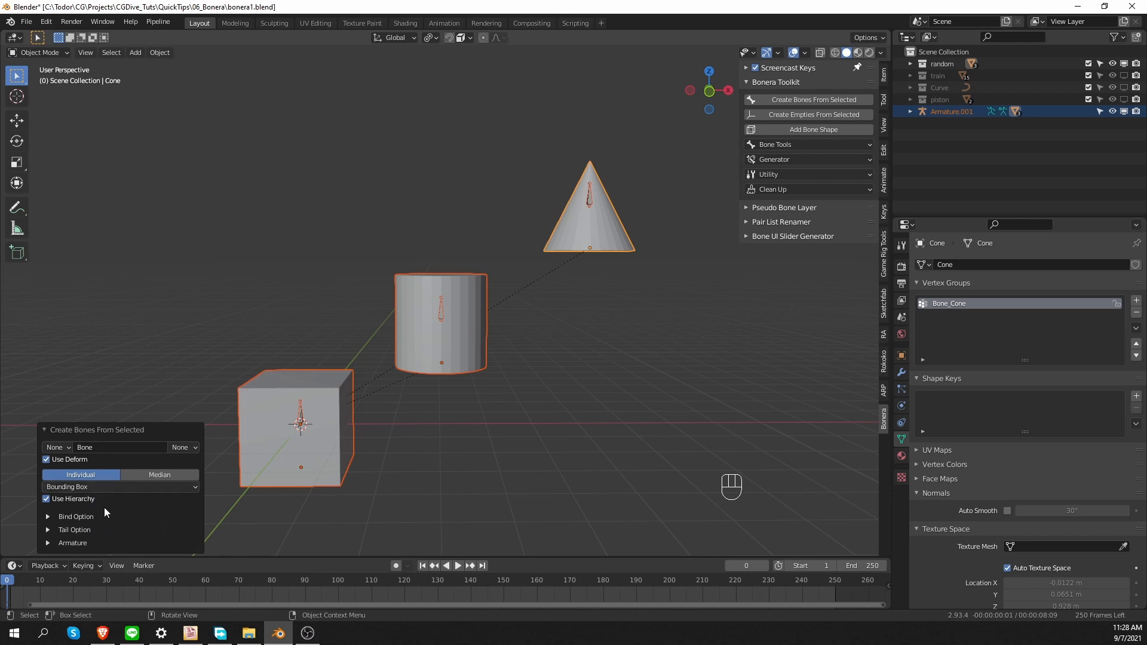
click(104, 487)
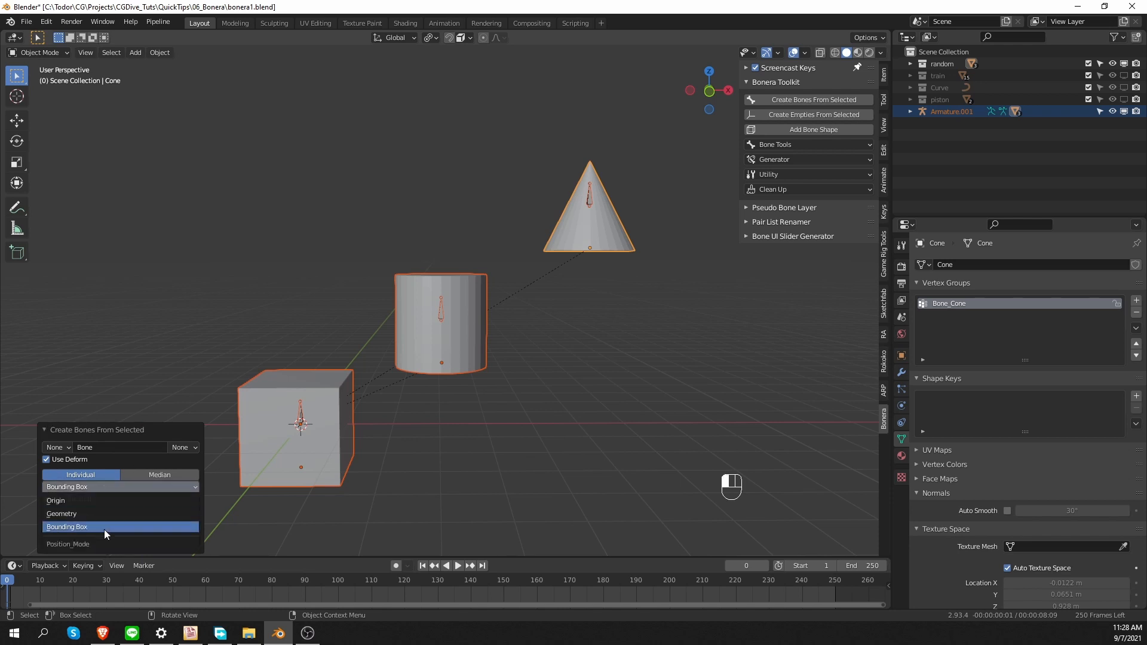
click(113, 514)
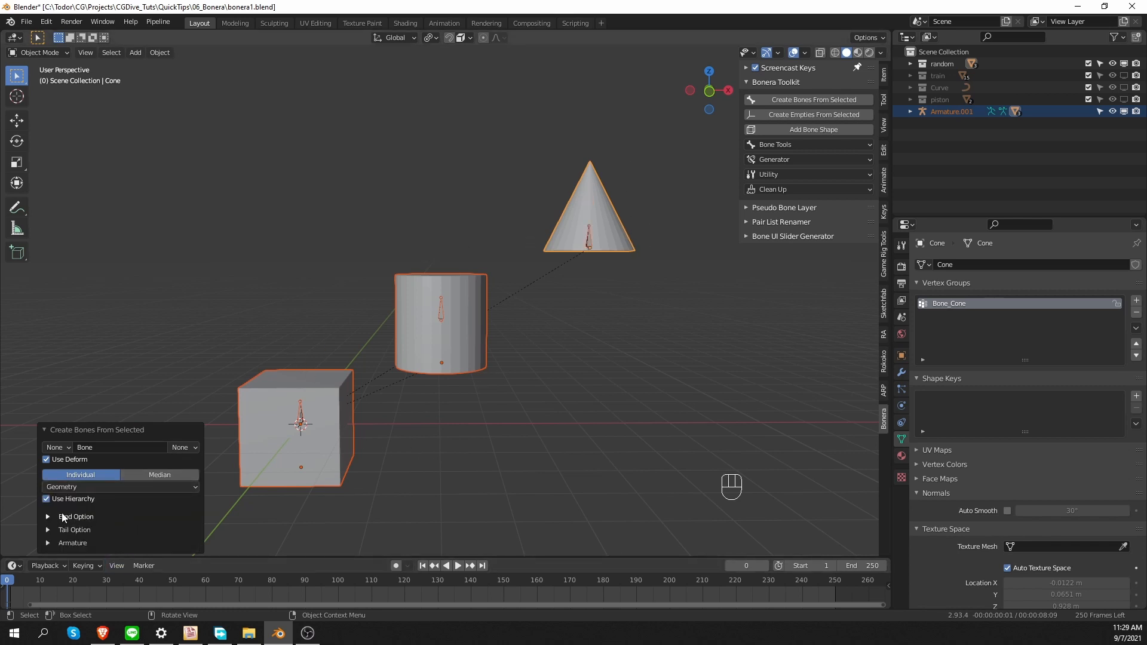
- Undo the bone creation and reselect the cube, cylinder and cone for another bone setup
click(463, 393)
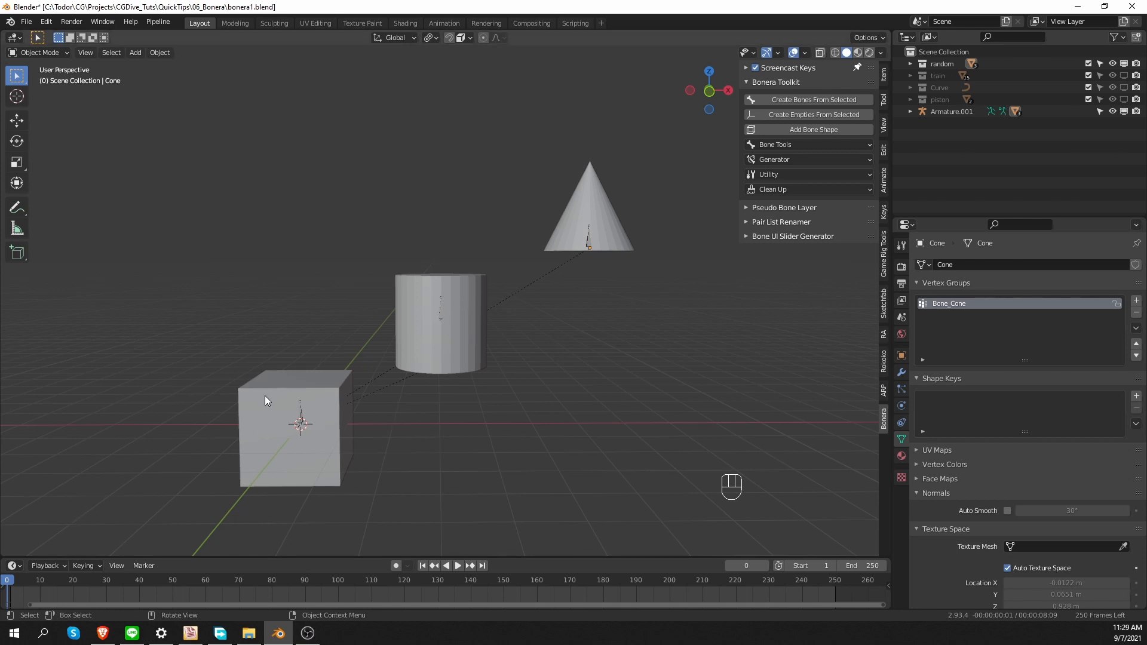
key(ctrl+z)
key(ctrl+z)
key(ctrl+z)
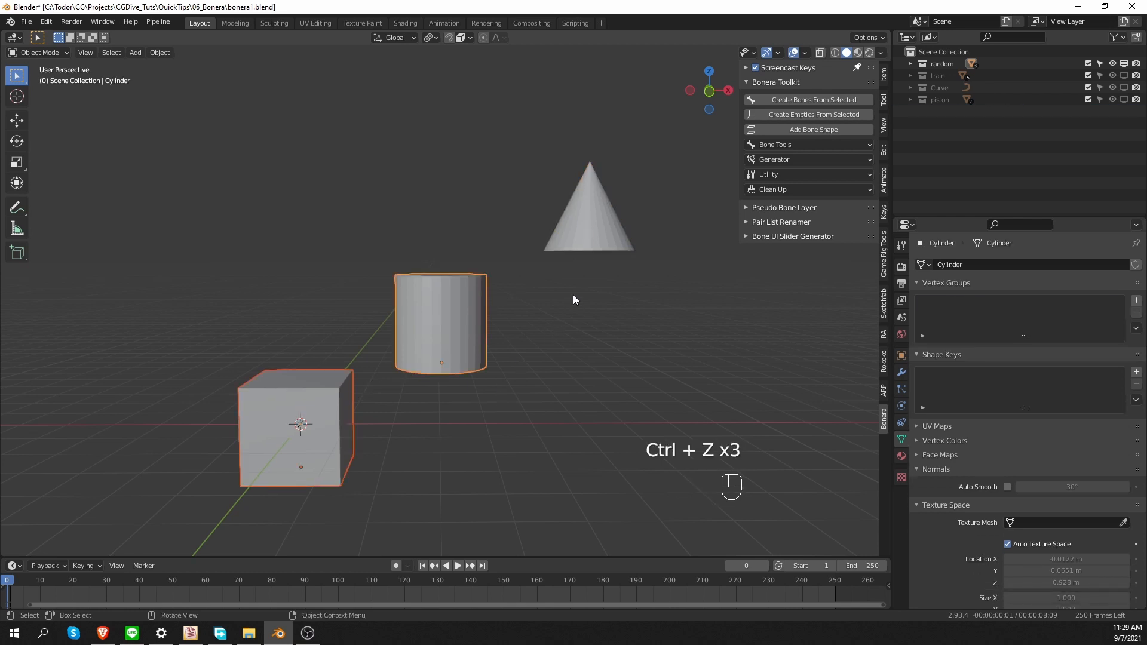
shift+click(582, 229)
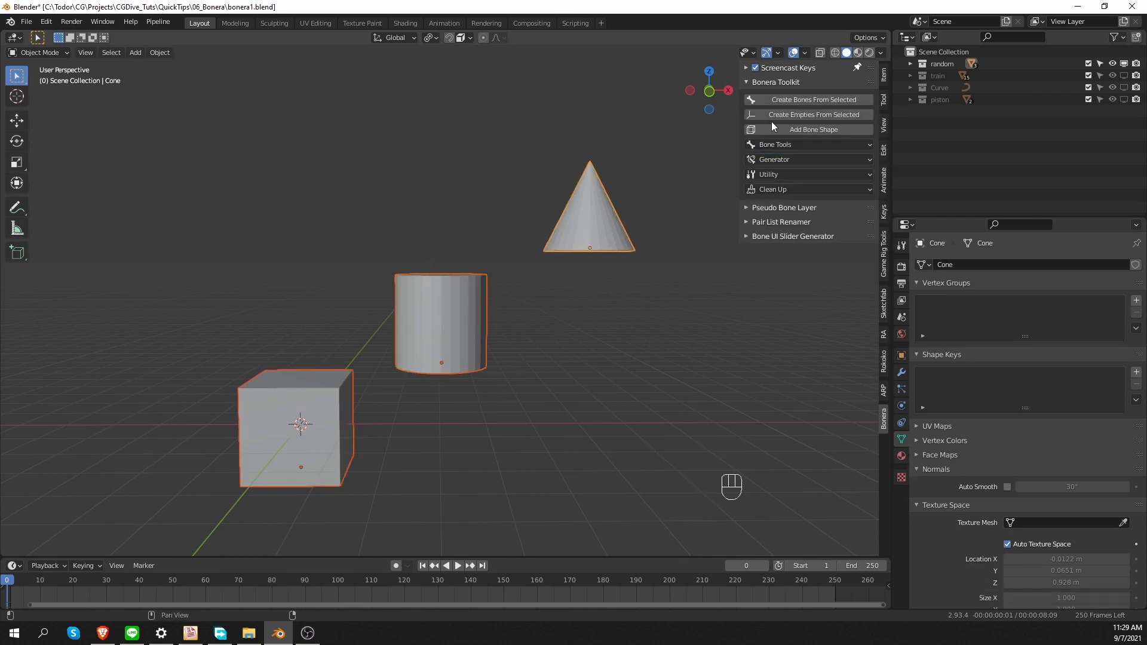
click(779, 100)
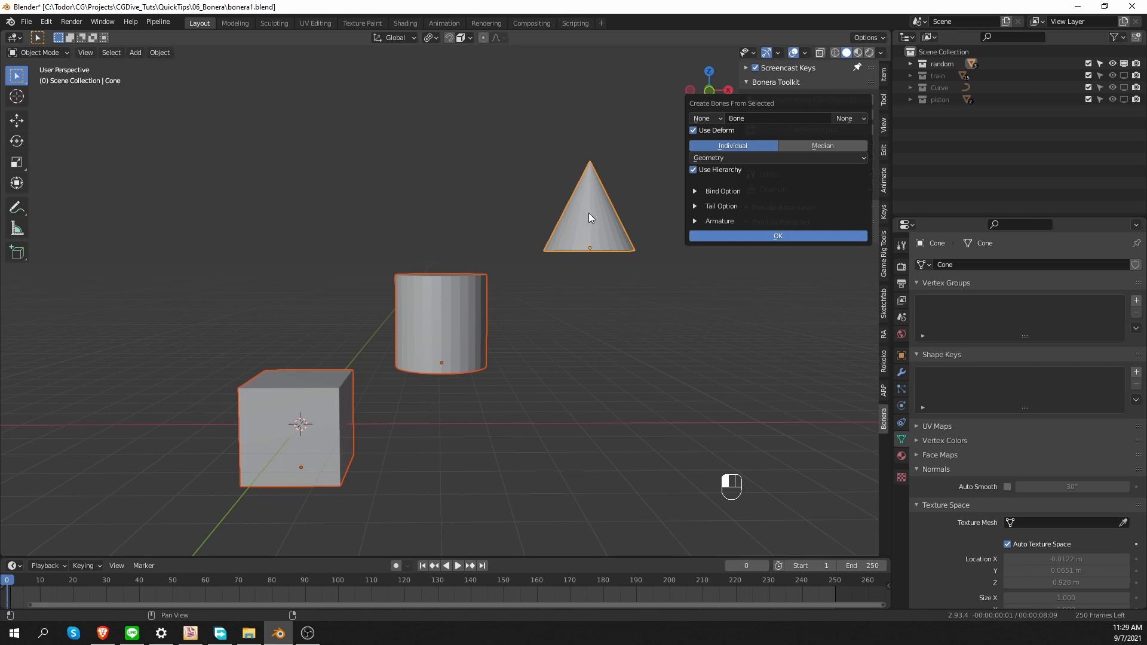
- Parent the cone to the cylinder and the cylinder to the cube as Object parents
click(588, 251)
shift+click(446, 329)
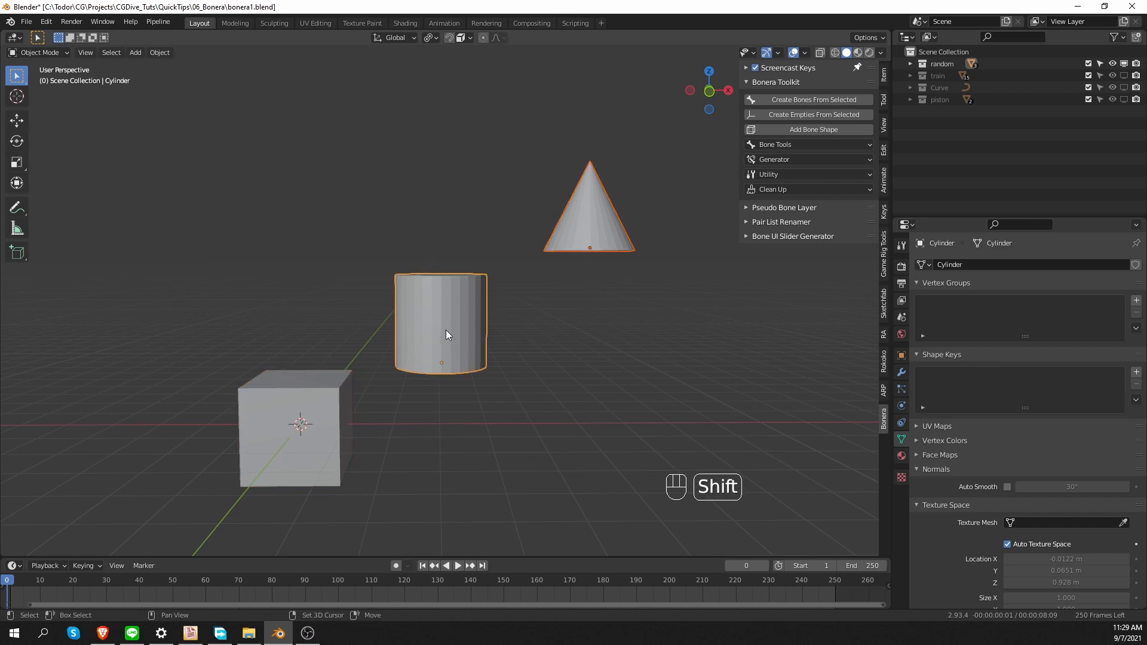
key(ctrl+p)
click(529, 397)
click(446, 289)
shift+click(287, 429)
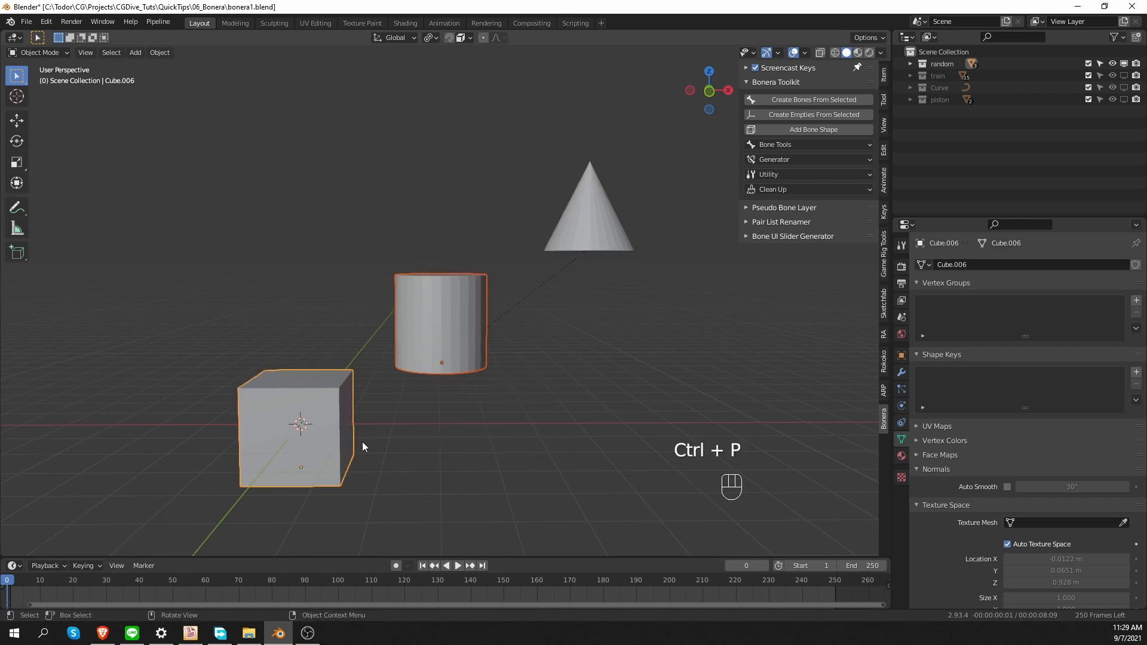
key(ctrl+p)
click(362, 442)
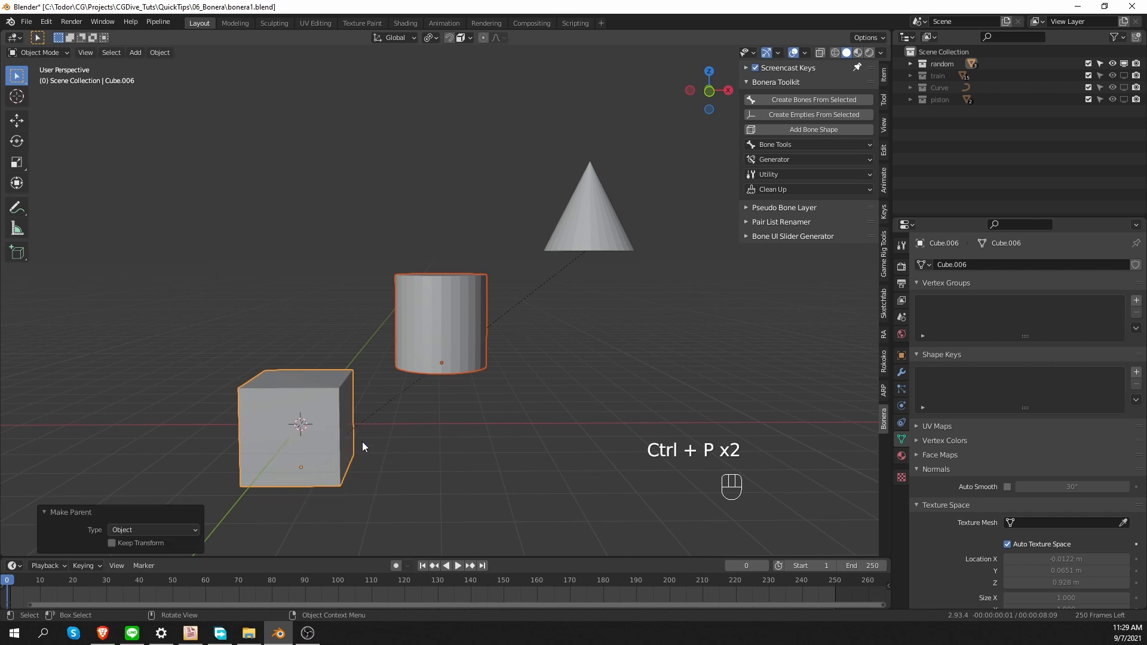
- Select the cube, cylinder and cone and create individual bones at the Geometry position with Use Hierarchy enabled
shift+click(432, 341)
shift+click(580, 226)
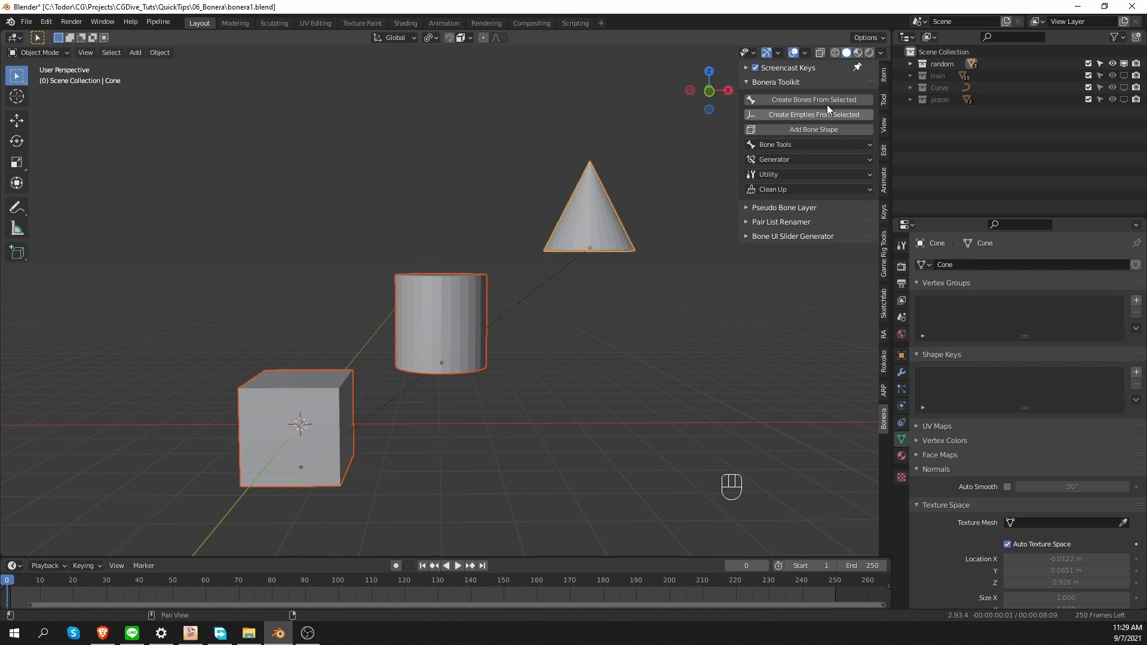
click(832, 100)
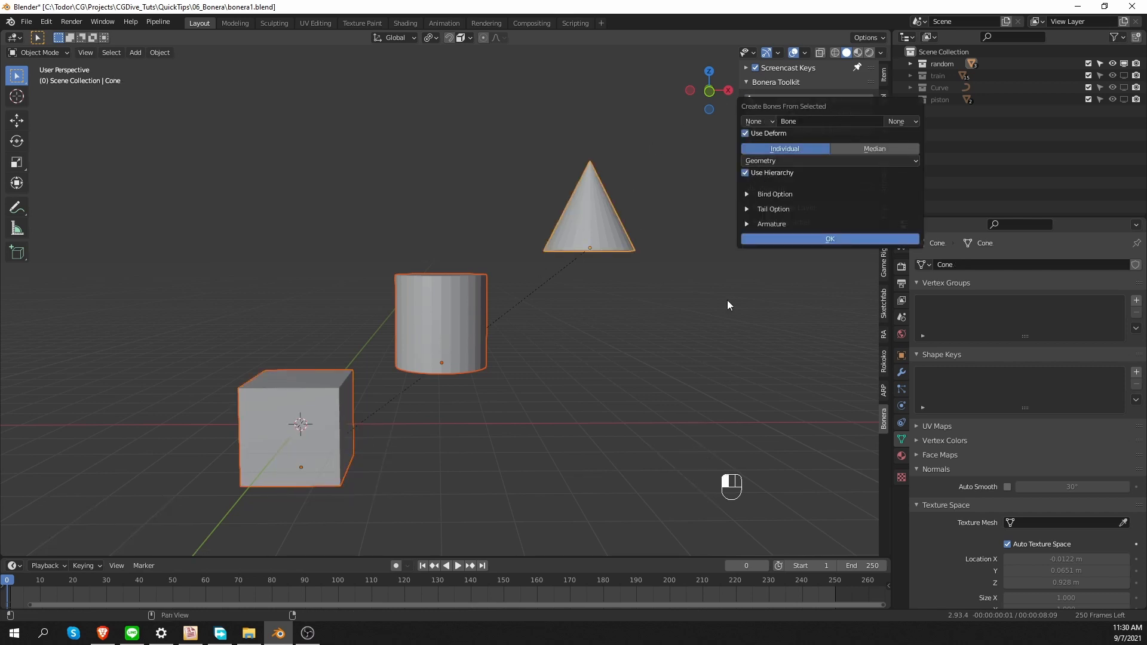
click(816, 238)
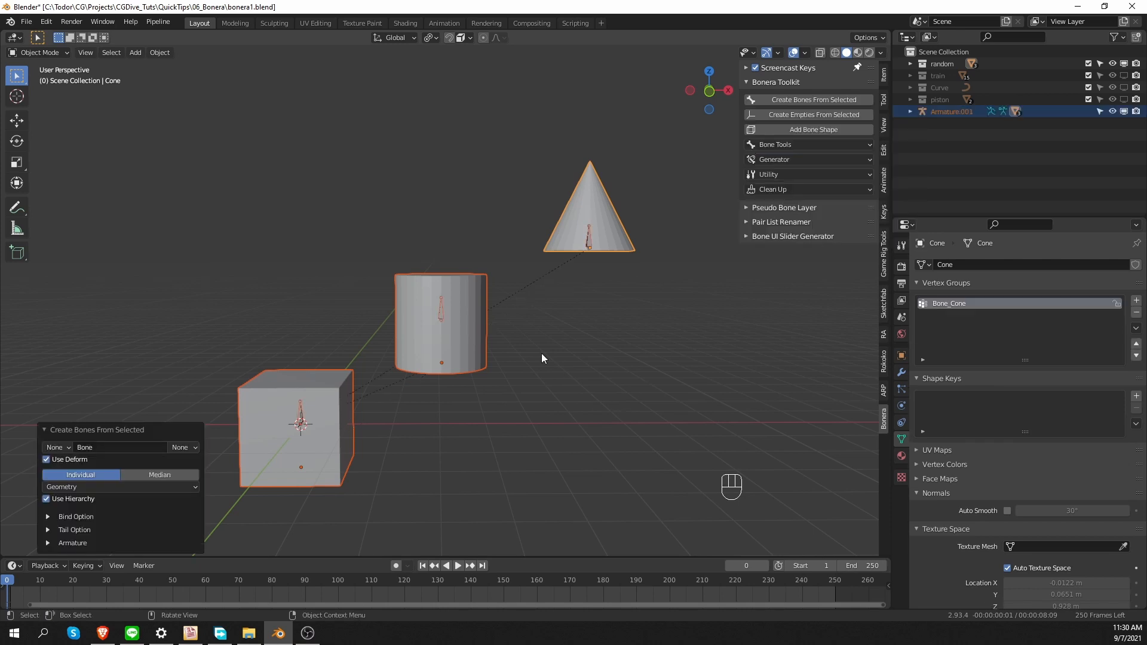
- Test-rotate the cylinder, cone and cube bones in Pose Mode to check the hierarchy, cancelling each rotation
click(447, 307)
click(443, 306)
key(Tab)
key(r)
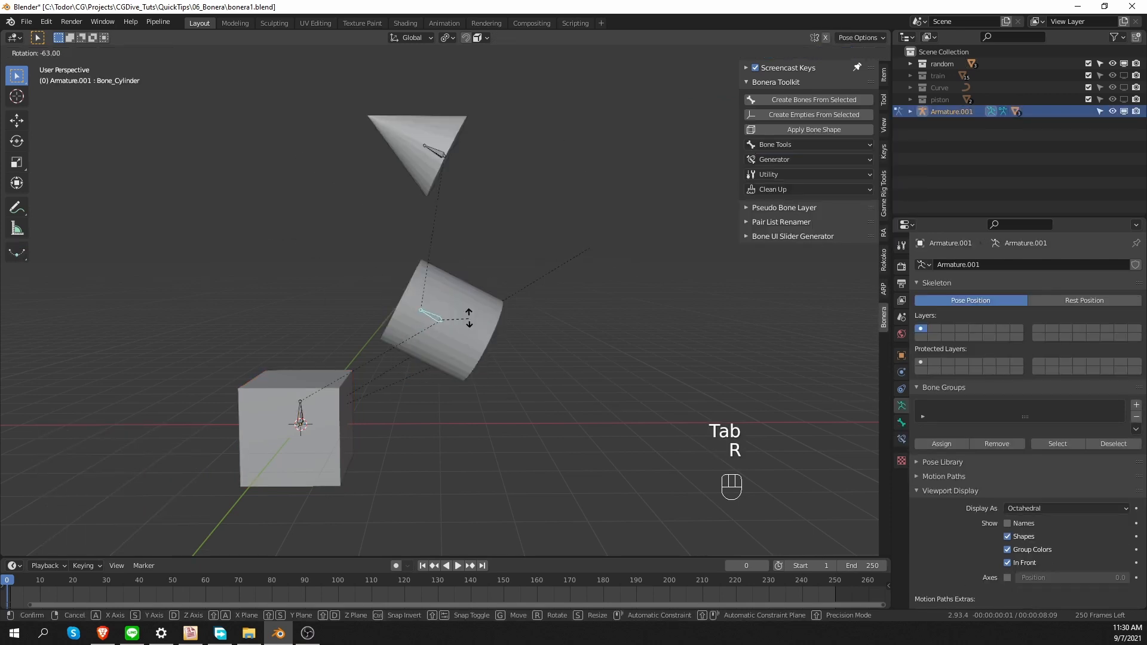
right_click(478, 345)
click(588, 238)
key(r)
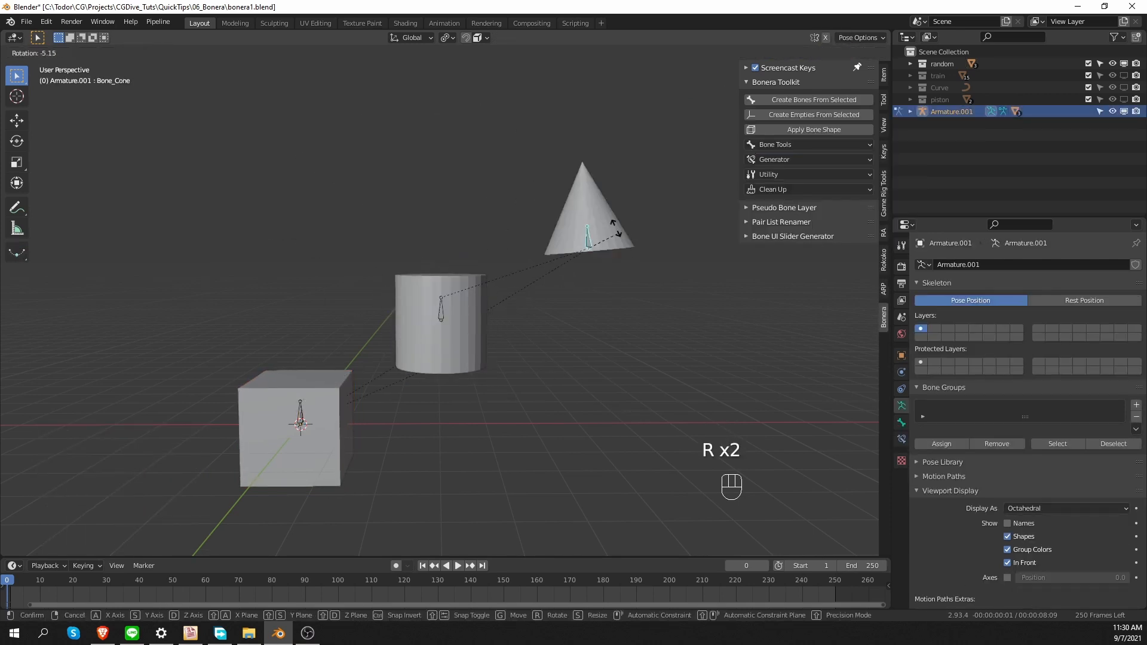
right_click(313, 426)
click(304, 417)
key(r)
right_click(353, 312)
scroll(445, 347, down, 3)
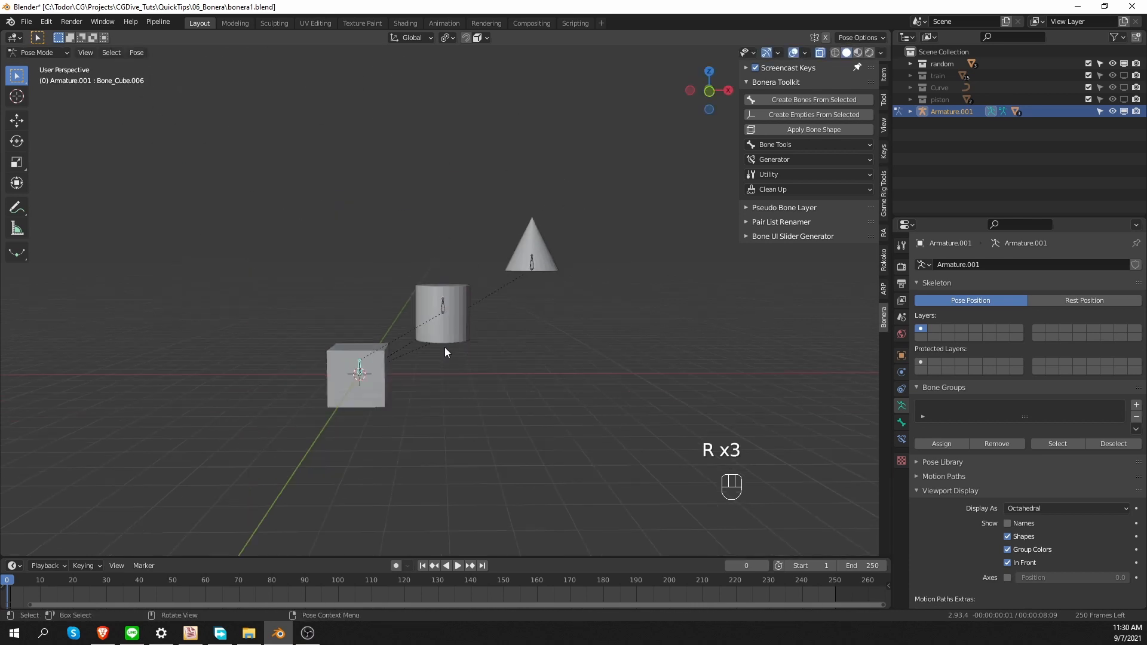
scroll(486, 346, up, 2)
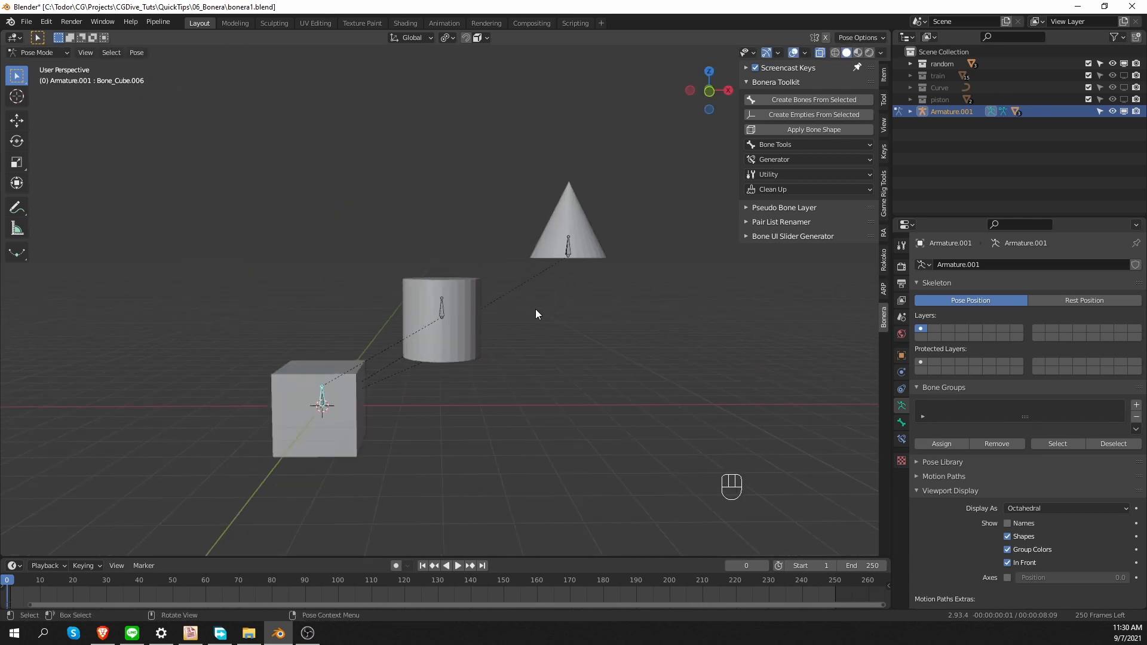
- Undo back to before the hierarchical bones were created, with the three parented meshes selected
key(ctrl+z)
key(ctrl+z)
key(ctrl+z)
key(ctrl+z)
key(ctrl+z)
key(ctrl+z)
key(ctrl+z)
key(ctrl+z)
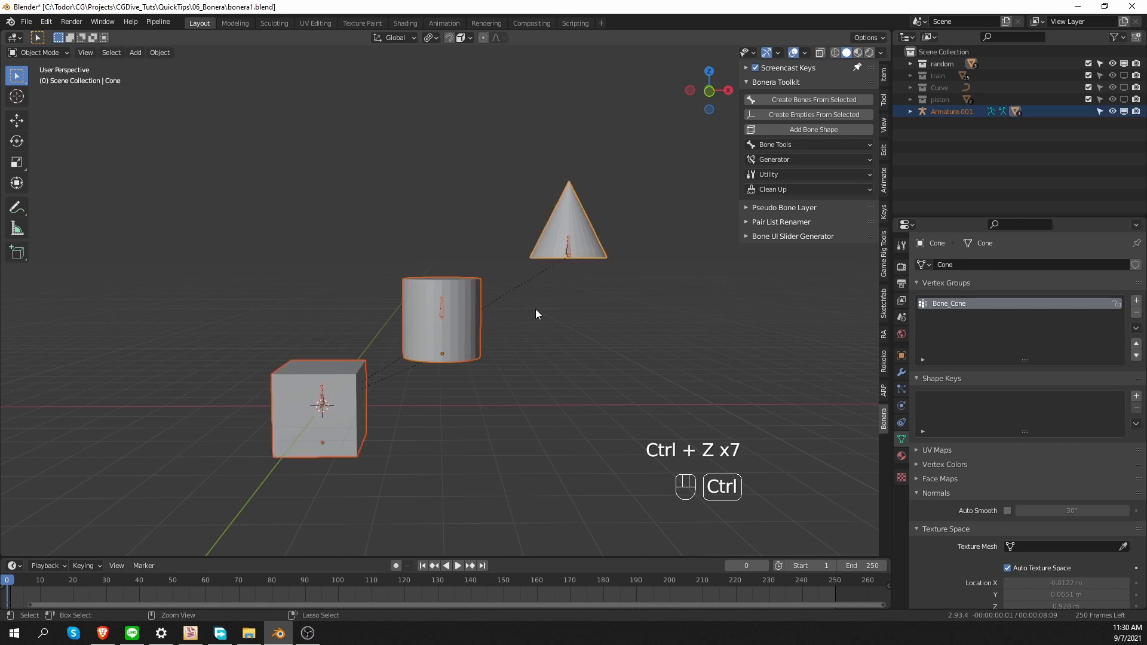
- Create individual bones from the three meshes at the Geometry position, with the bind option set to Parent Bone
click(804, 102)
click(758, 199)
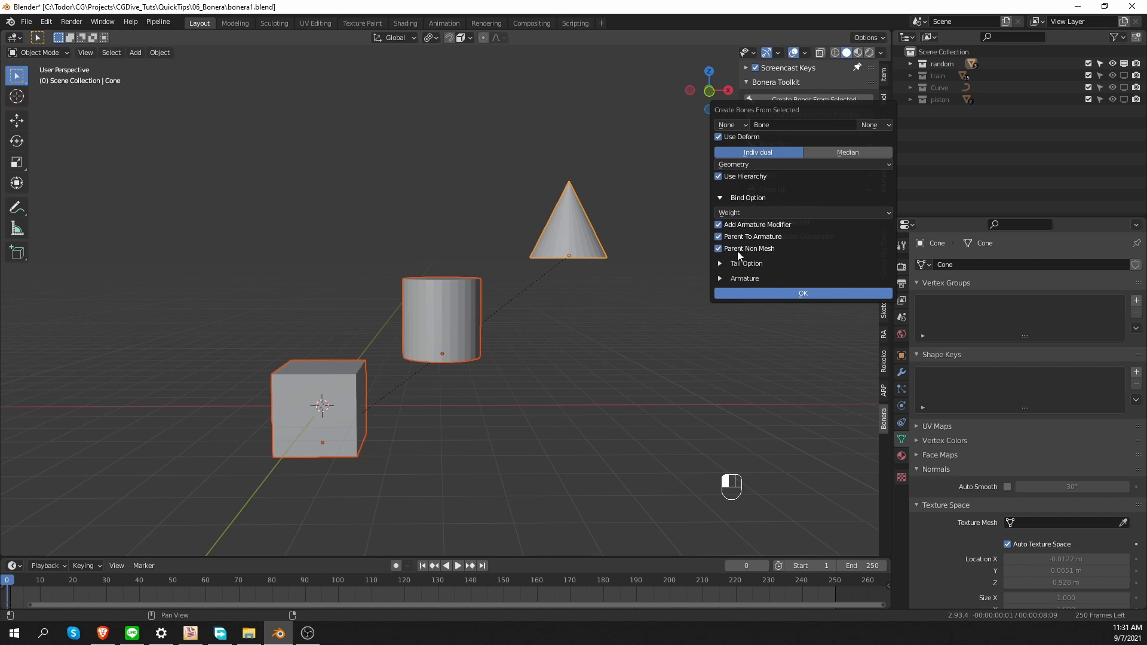
click(794, 213)
click(835, 238)
click(816, 212)
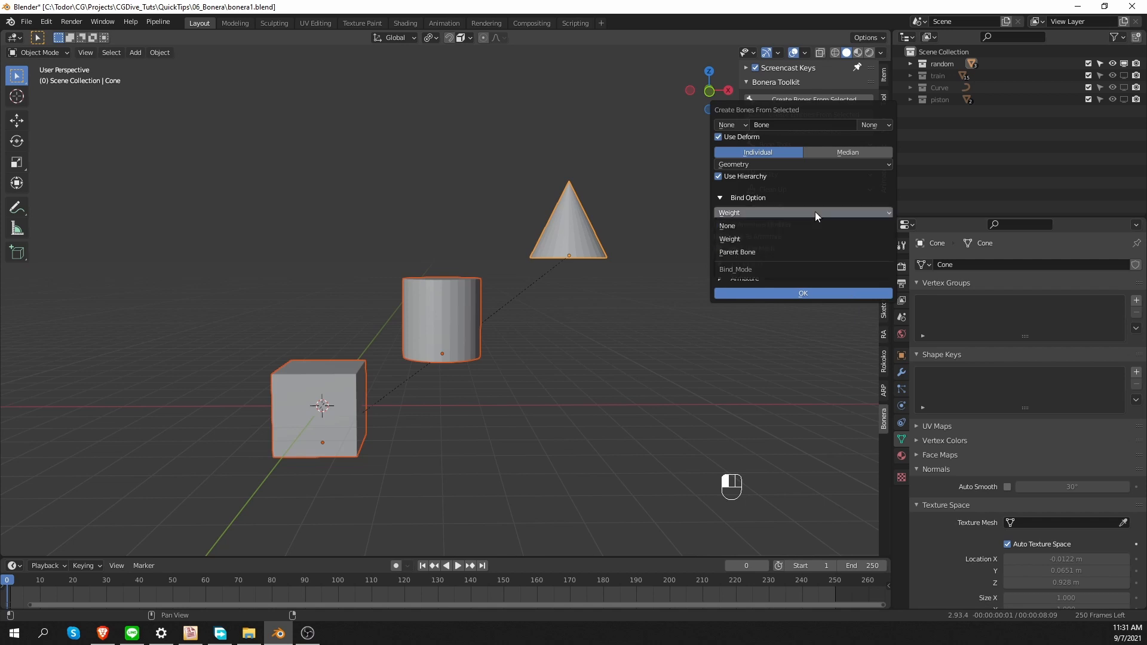
click(796, 251)
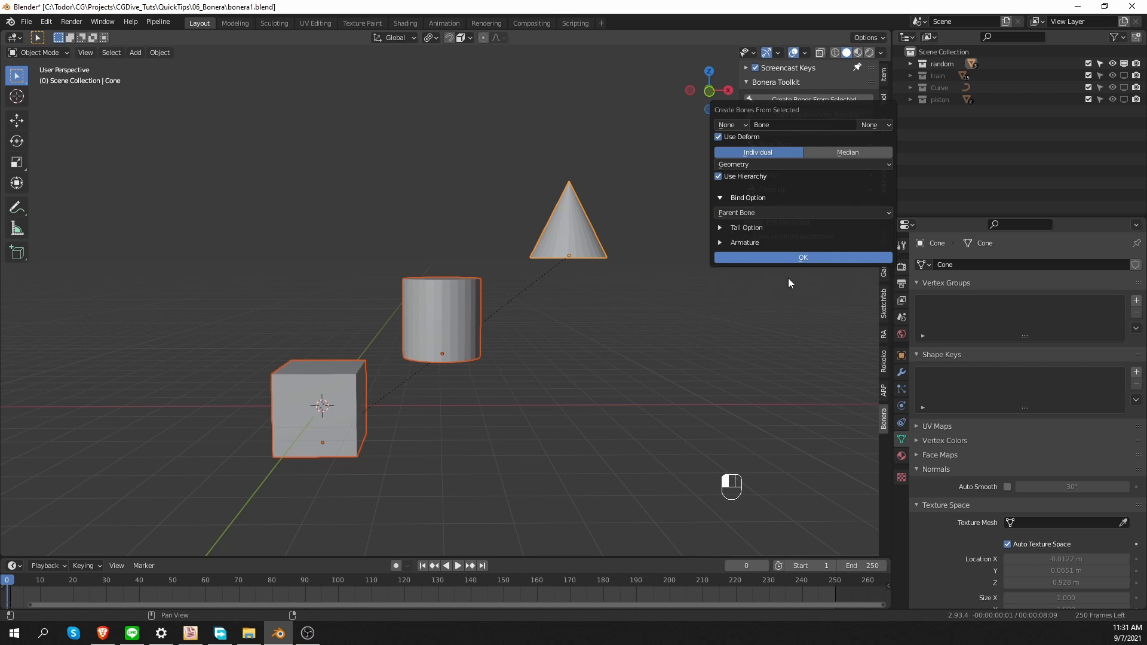
click(814, 256)
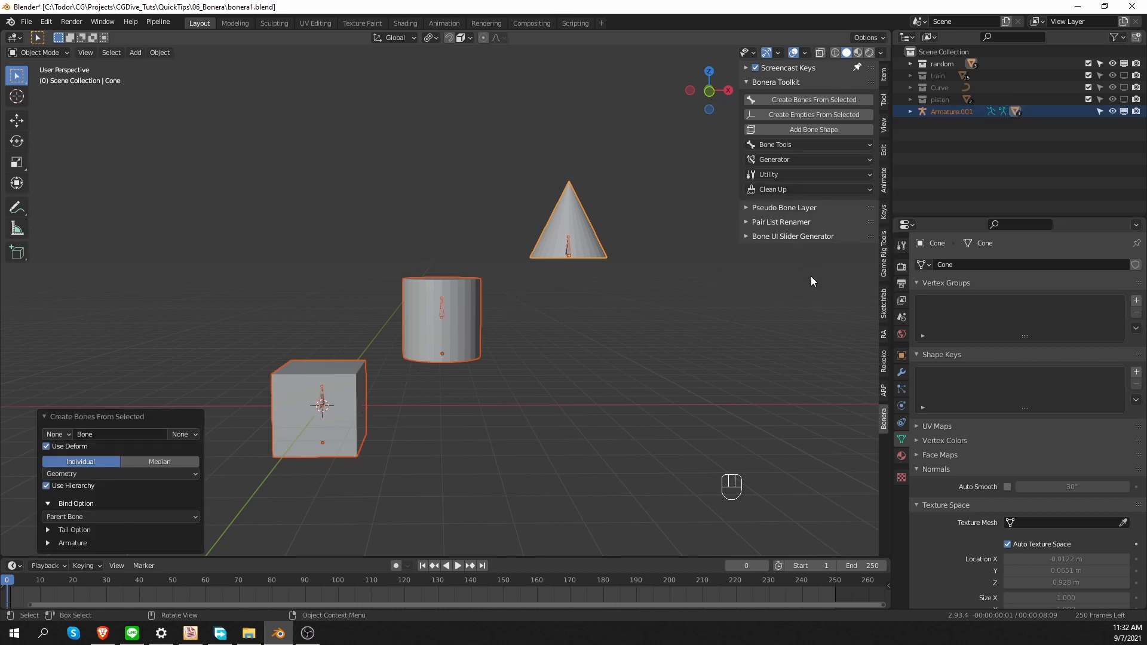
- Inspect the cone, cylinder and cube meshes one at a time for vertex groups
click(566, 245)
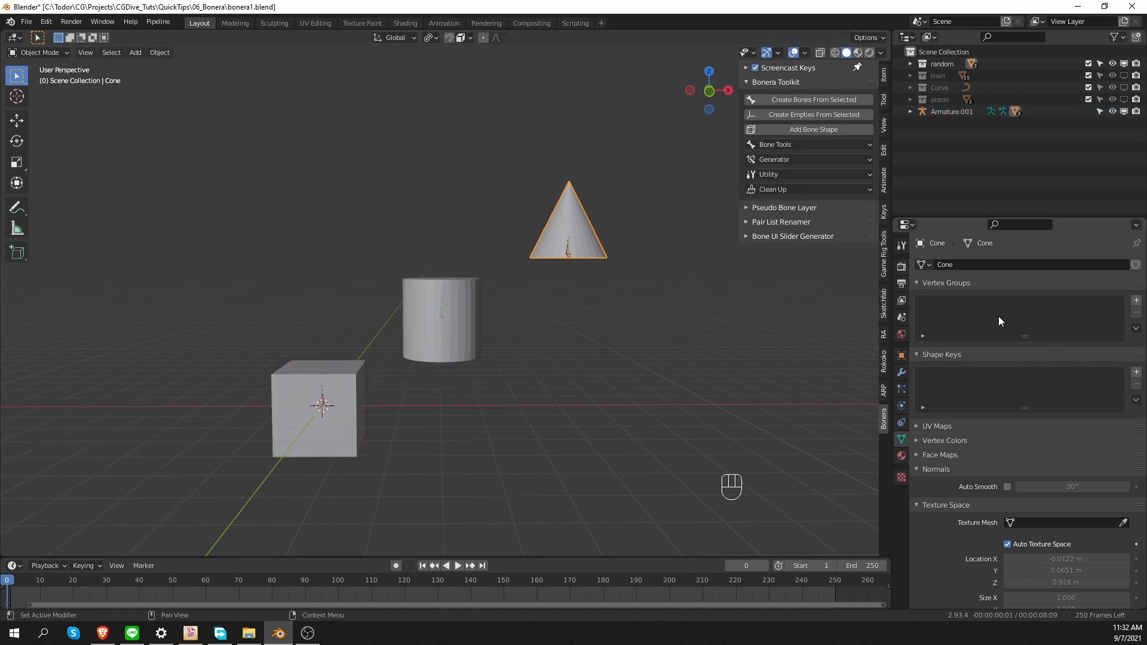
click(475, 323)
click(310, 421)
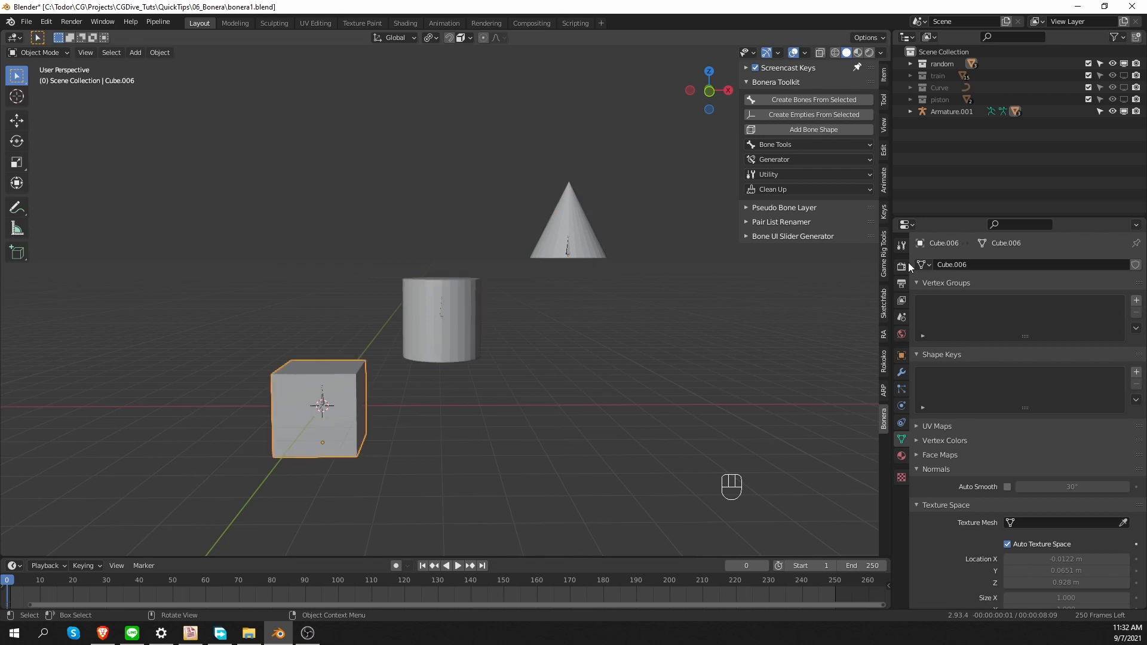
- Test-move the cone, cylinder and cube bones of the armature in Pose Mode, cancelling each move
click(568, 245)
key(ctrl+Tab)
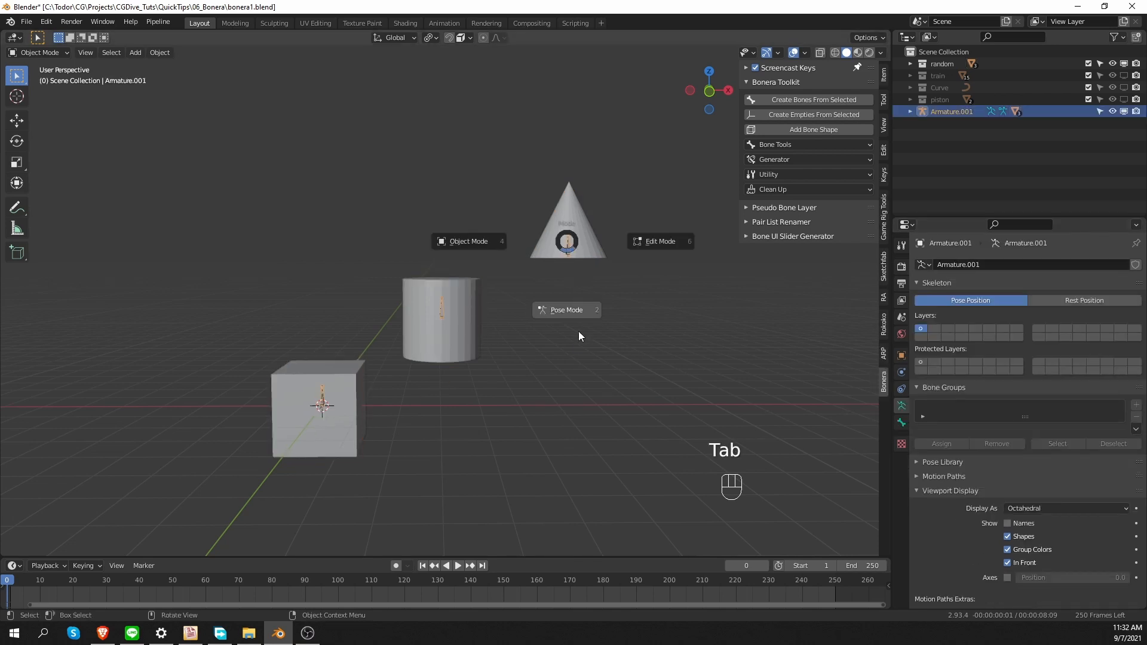
click(571, 336)
click(565, 249)
key(g)
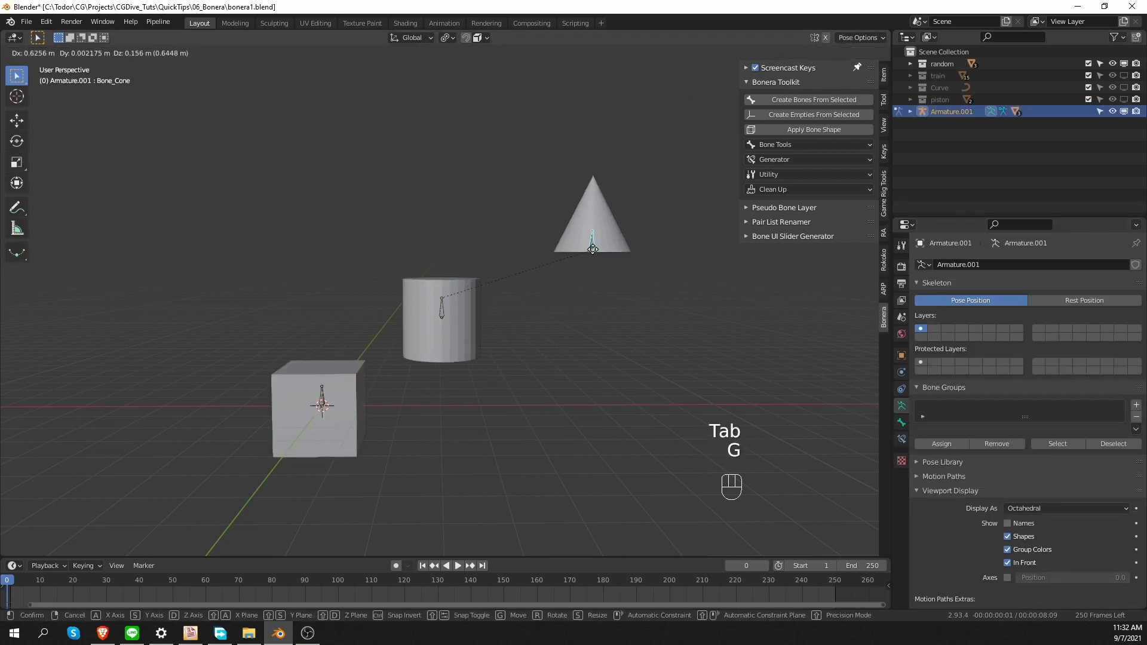
right_click(615, 264)
click(443, 311)
key(g)
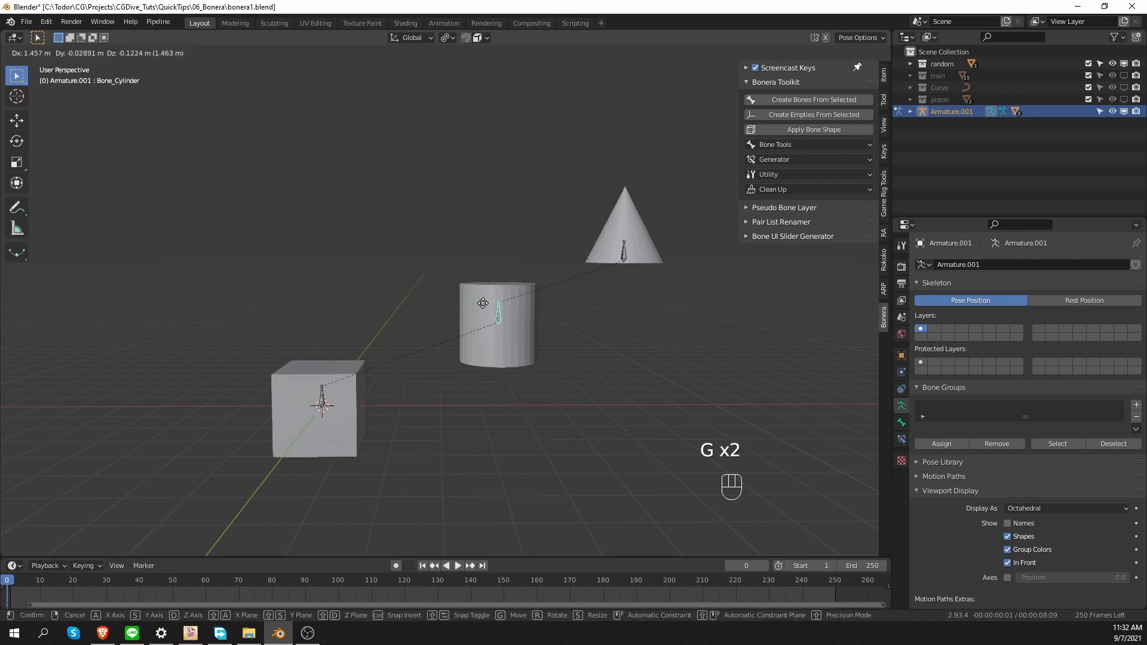
right_click(490, 304)
click(327, 402)
key(g)
right_click(347, 388)
key(g)
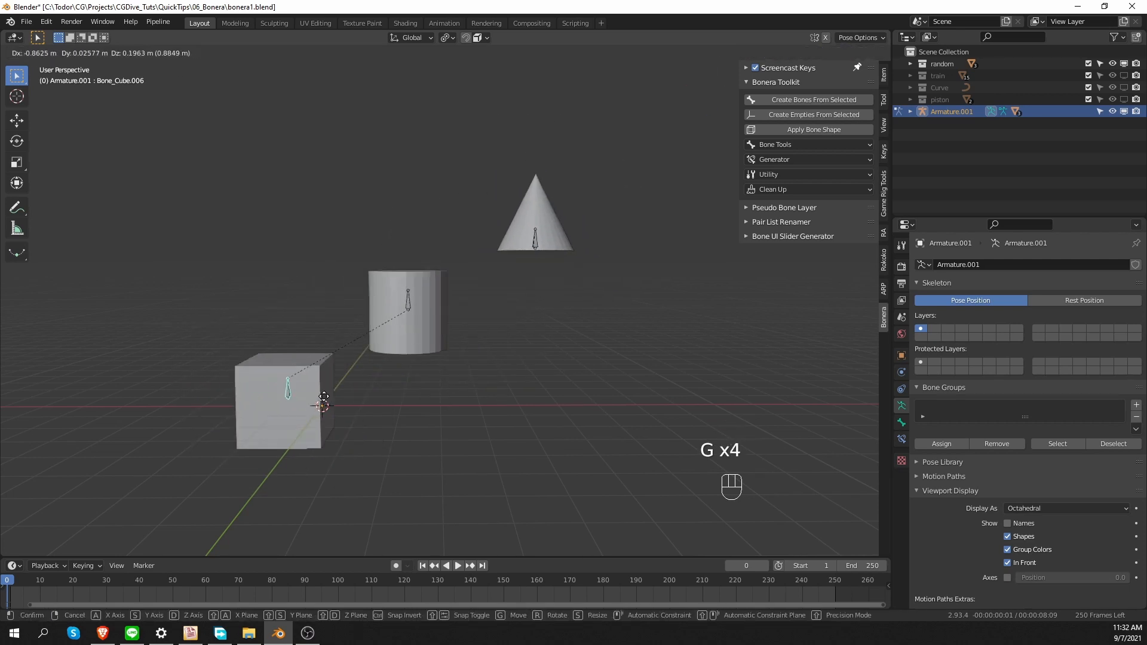
right_click(341, 363)
- Select the cone mesh with the armature, enter Pose Mode, pick the cone's bone and open the parenting options
key(Tab)
click(378, 303)
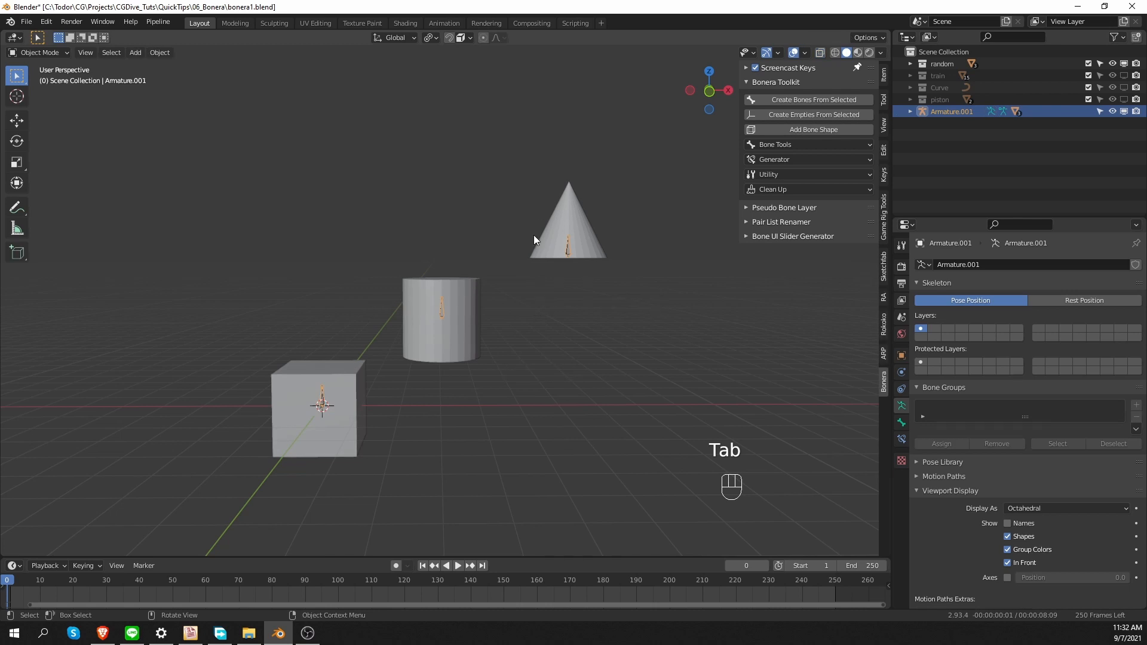
click(565, 198)
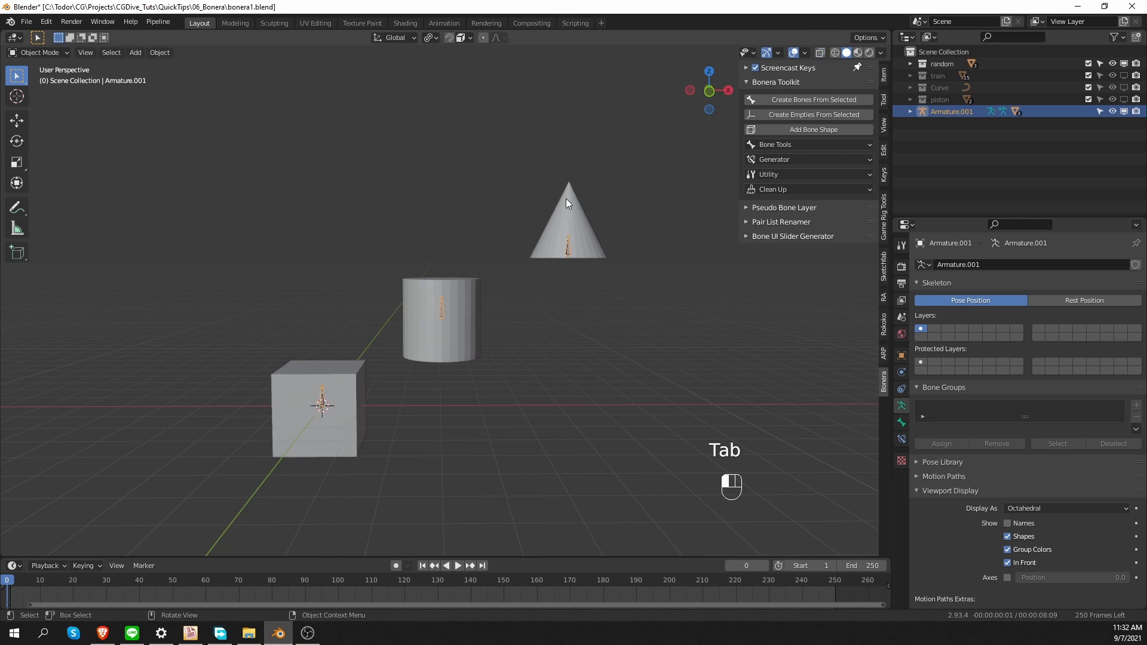
shift+click(568, 246)
key(Tab)
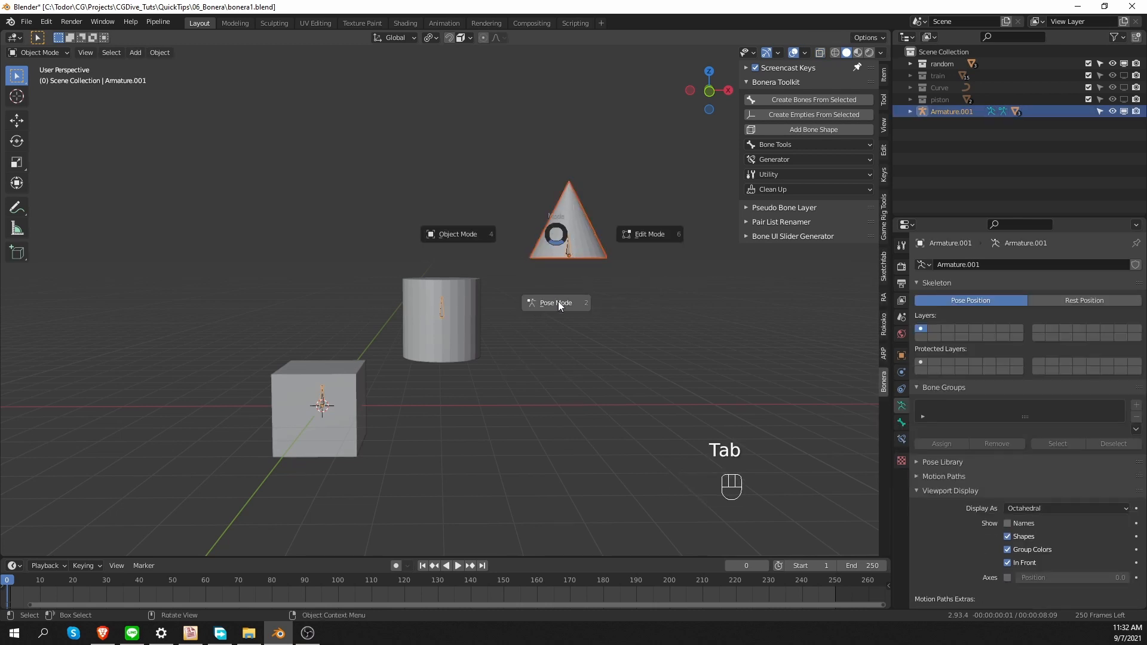
click(558, 301)
click(570, 213)
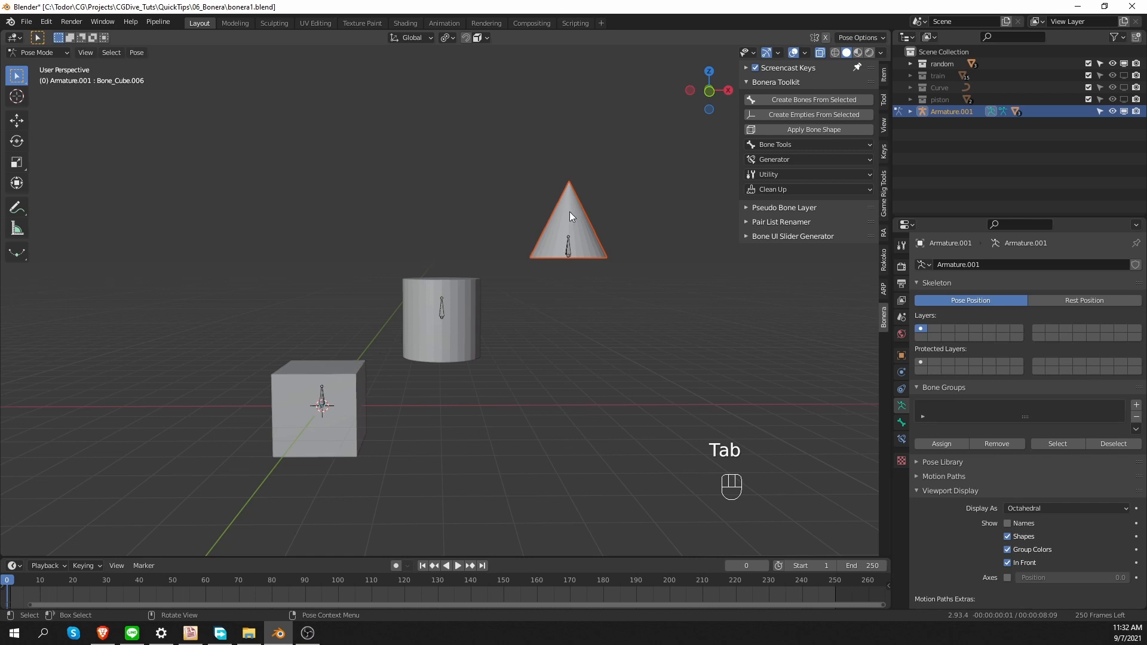
click(568, 252)
key(ctrl+p)
- Undo back to before the Parent Bone armature was created, with the three meshes selected
key(ctrl+z)
key(ctrl+z)
key(ctrl+z)
key(ctrl+z)
key(ctrl+z)
key(ctrl+z)
key(ctrl+z)
key(ctrl+z)
key(ctrl+z)
key(ctrl+z)
key(ctrl+z)
key(ctrl+z)
key(ctrl+z)
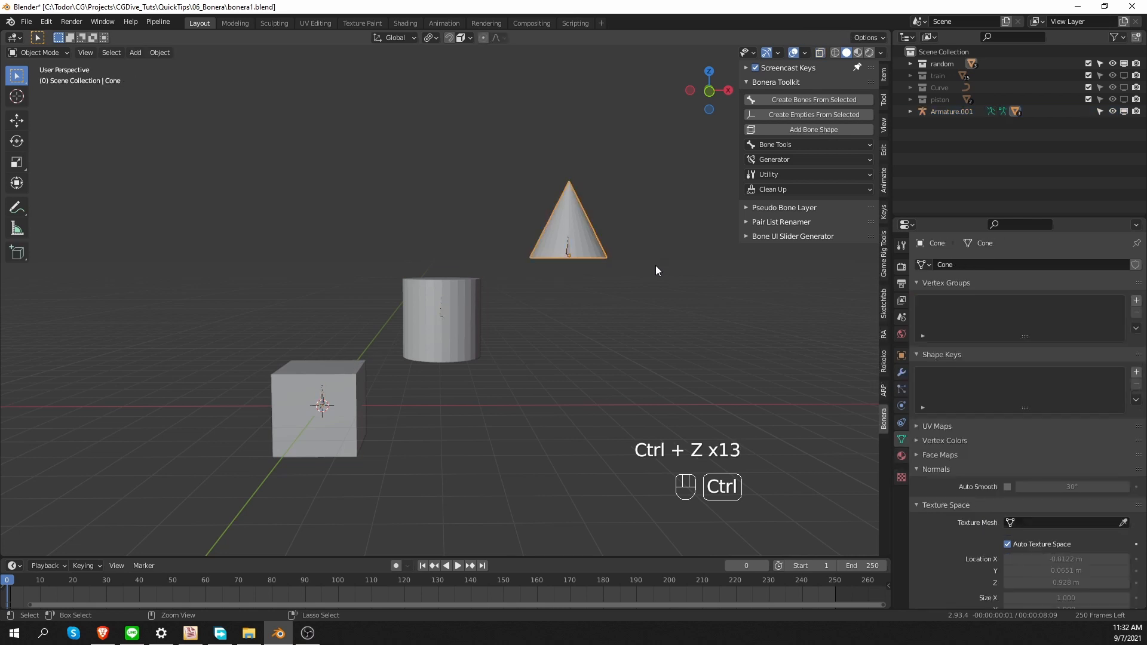
key(ctrl+z)
key(ctrl+z)
key(ctrl+z)
- Create individual bones from the cube, cylinder and cone at the Geometry position, with the bind option set to Weight
click(795, 117)
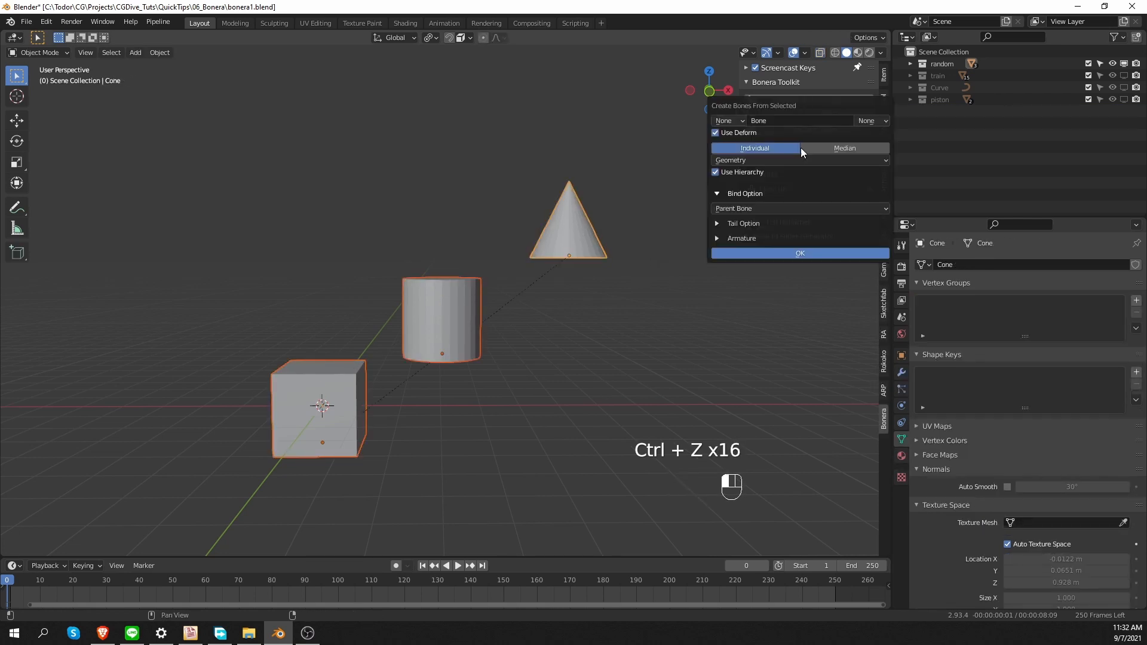
click(753, 208)
click(764, 237)
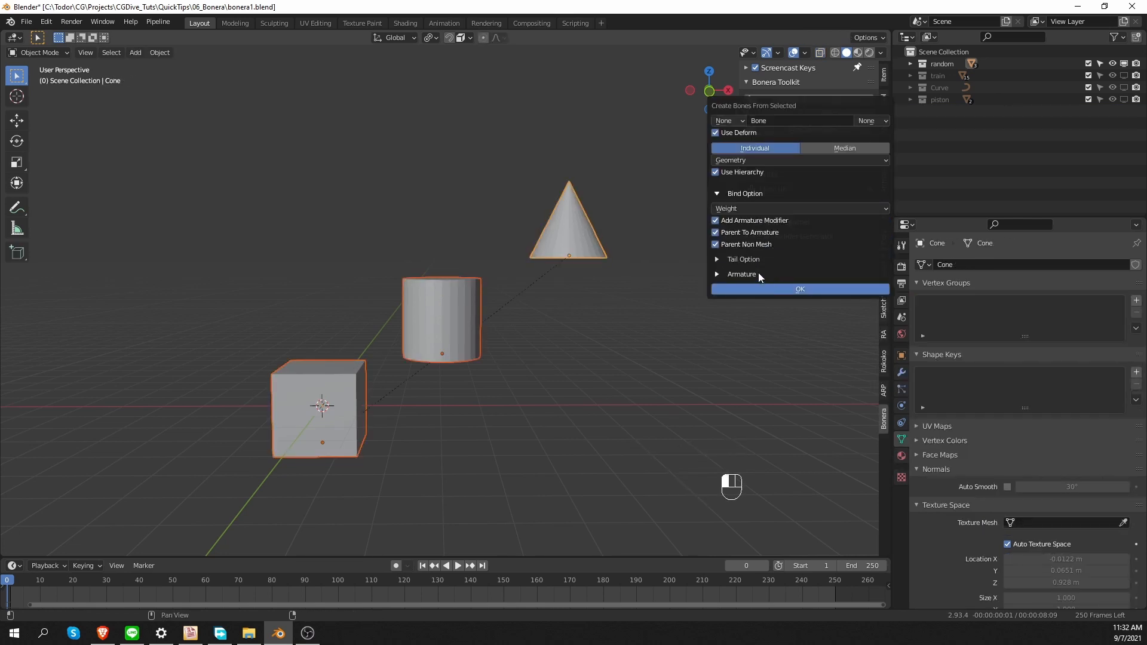
click(740, 195)
click(751, 209)
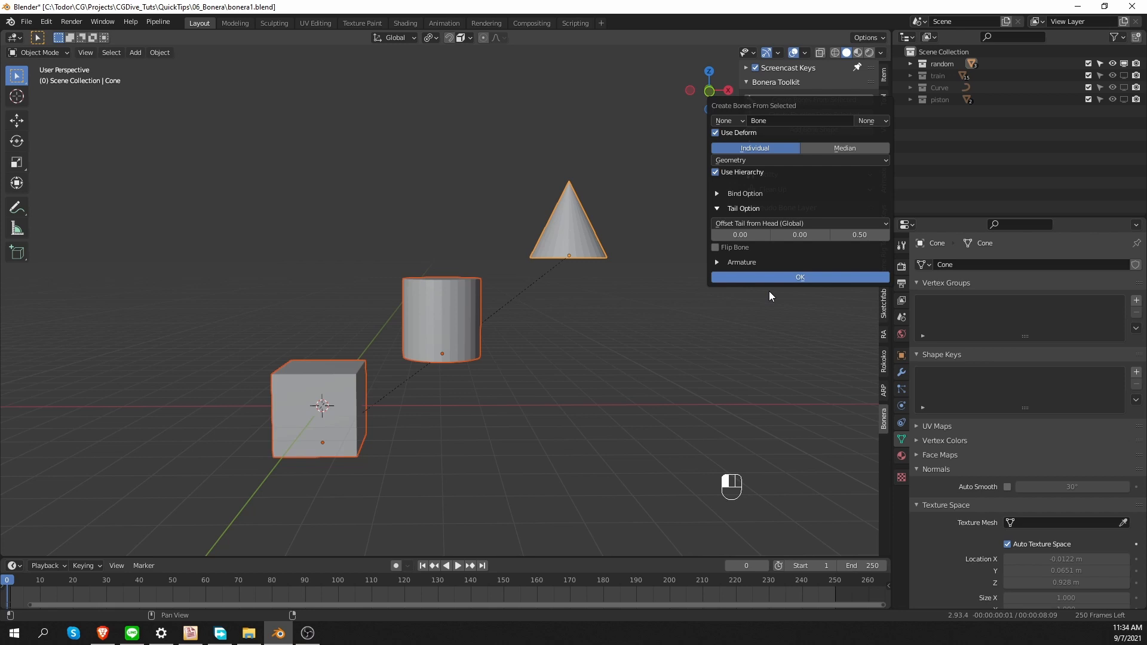
click(818, 277)
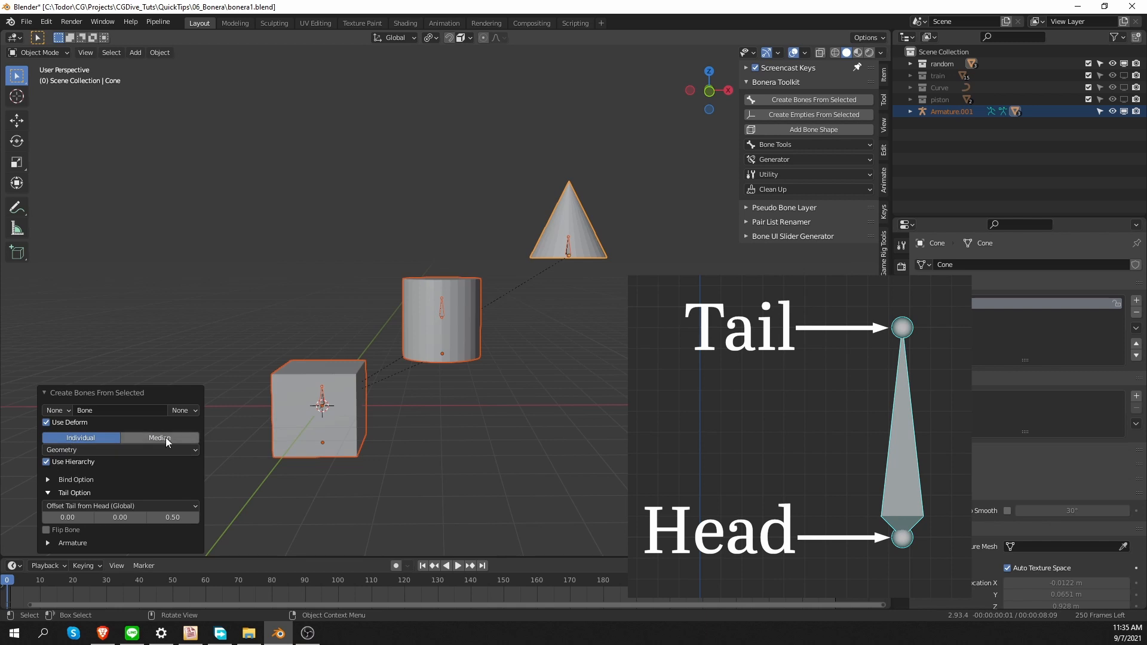
- Change the bone position to Origin and set the global tail offset's Z value to 1.53
click(70, 449)
click(88, 472)
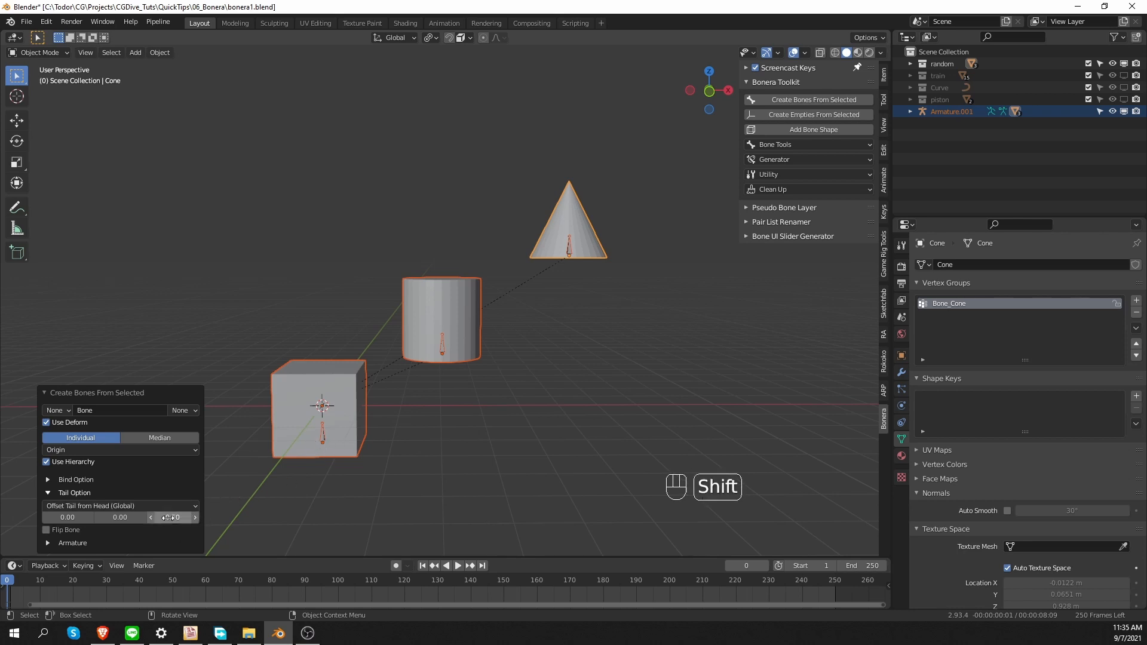
shift+drag(172, 518, 382, 509)
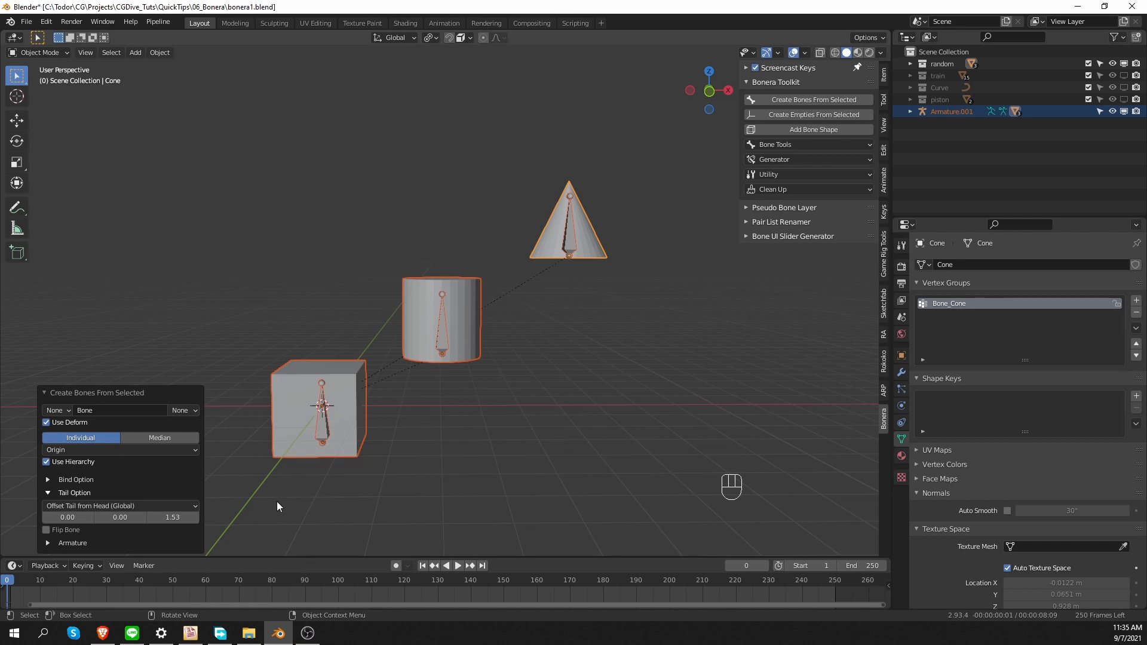
drag(84, 519, 144, 513)
click(139, 518)
- Set the tail mode to 3D Cursor, reapplying it with the cursor placed first above the cube and again above the cylinder
click(139, 505)
click(127, 545)
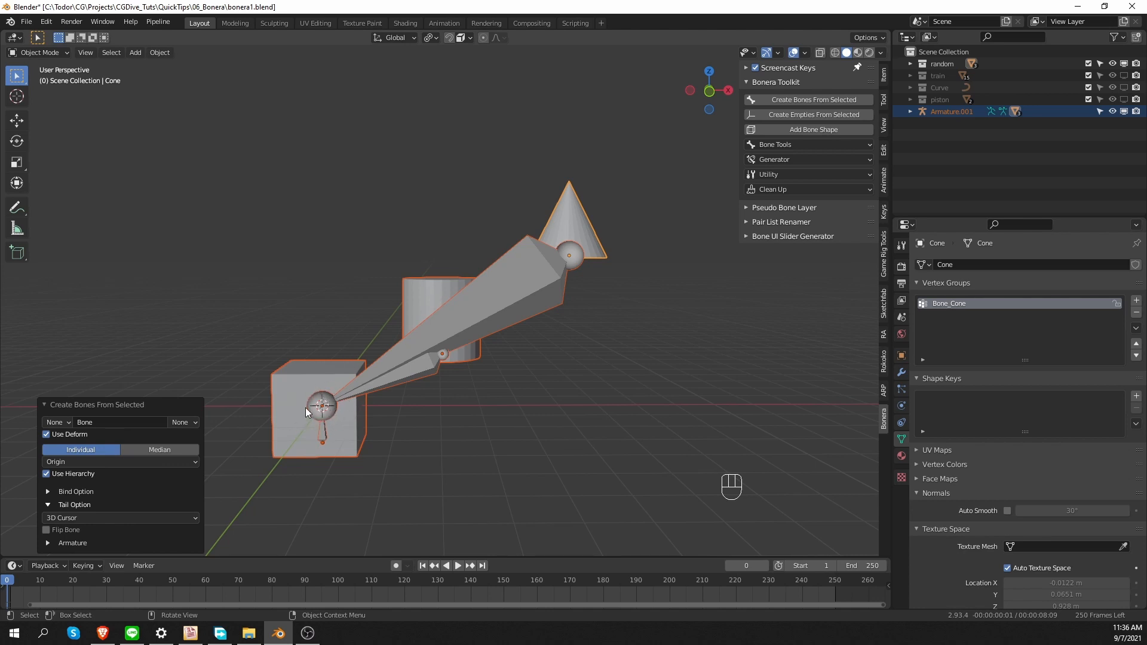
shift+right_click(283, 213)
click(137, 518)
click(137, 556)
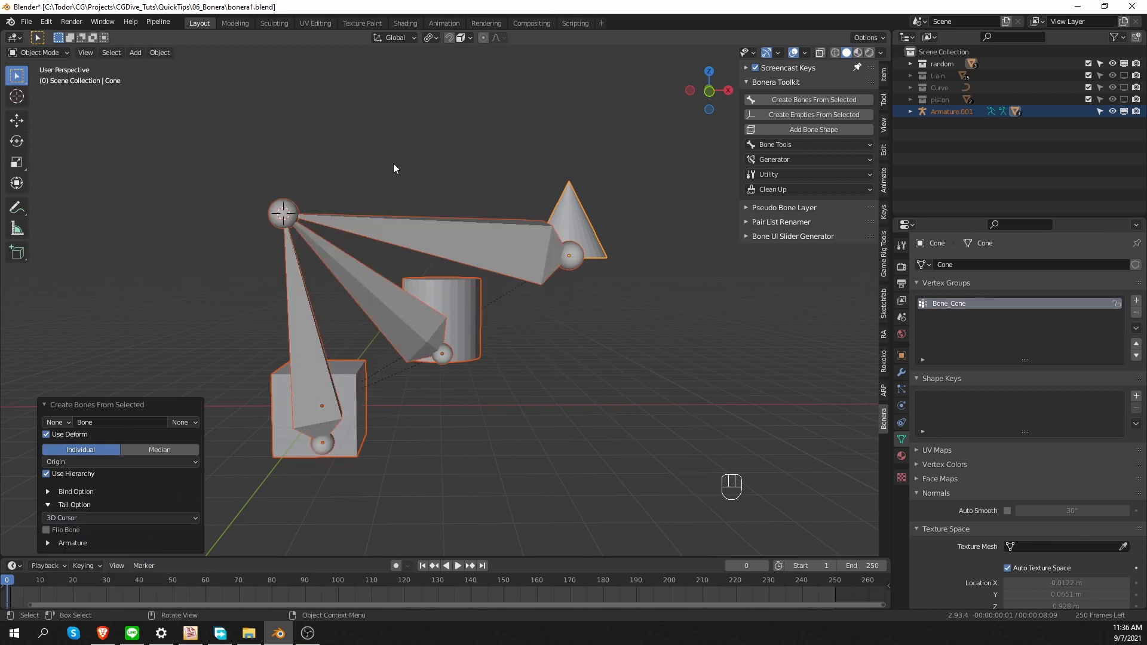
shift+right_click(413, 132)
click(122, 518)
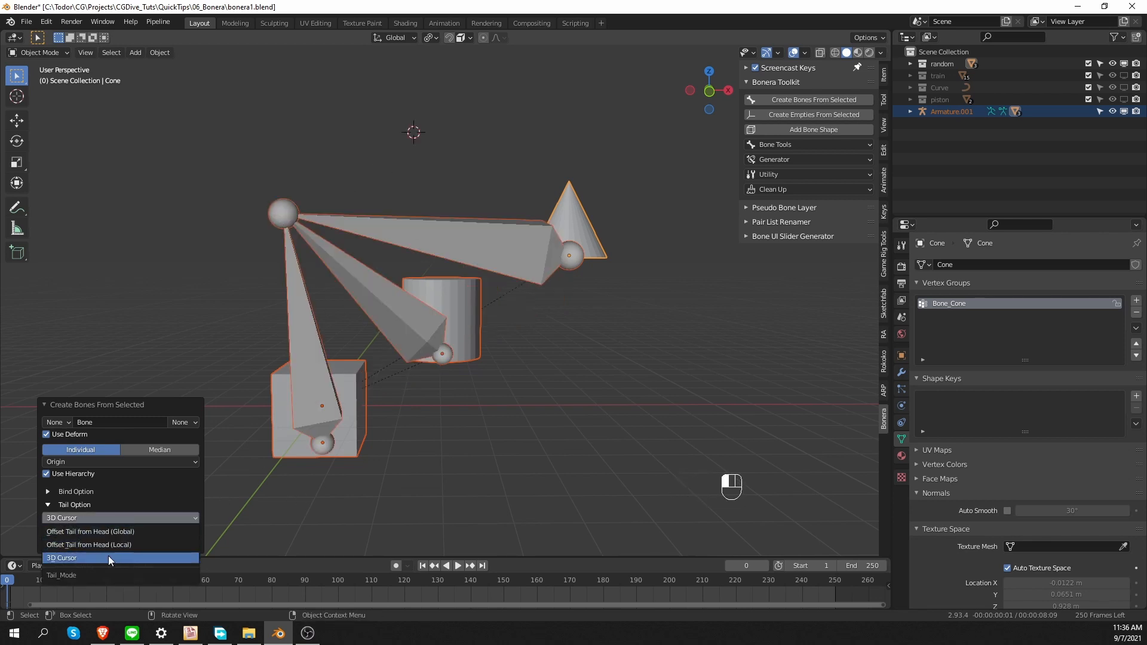
click(127, 557)
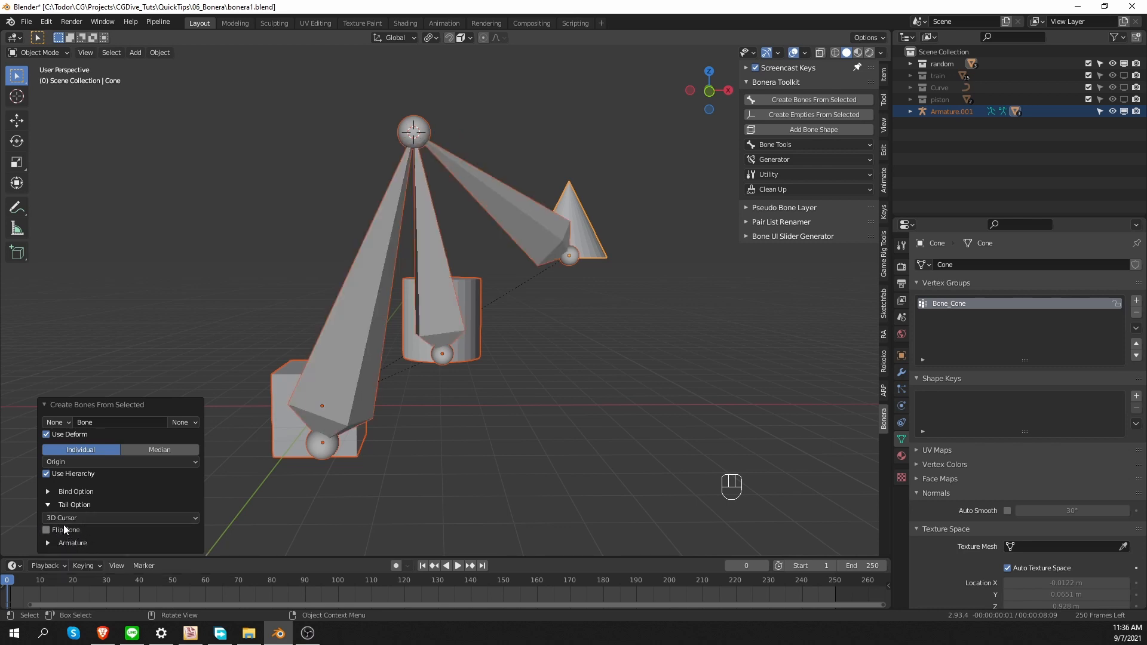
- Return the tail mode to Offset Tail from Head (Global) and toggle Flip Bone on and off
click(84, 517)
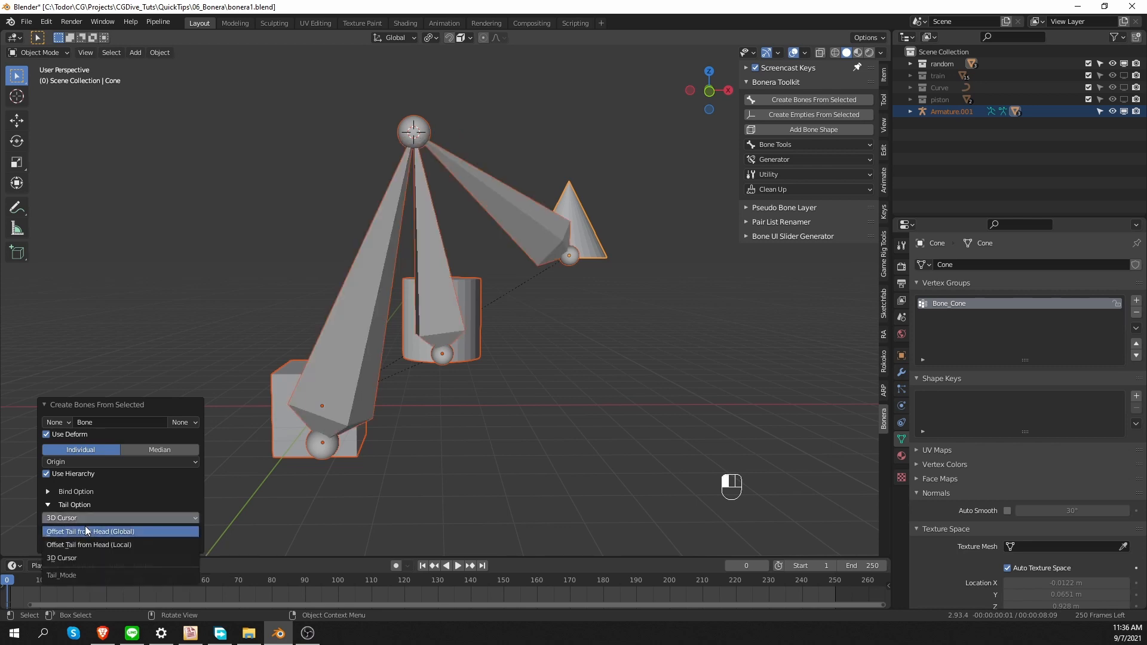
click(136, 532)
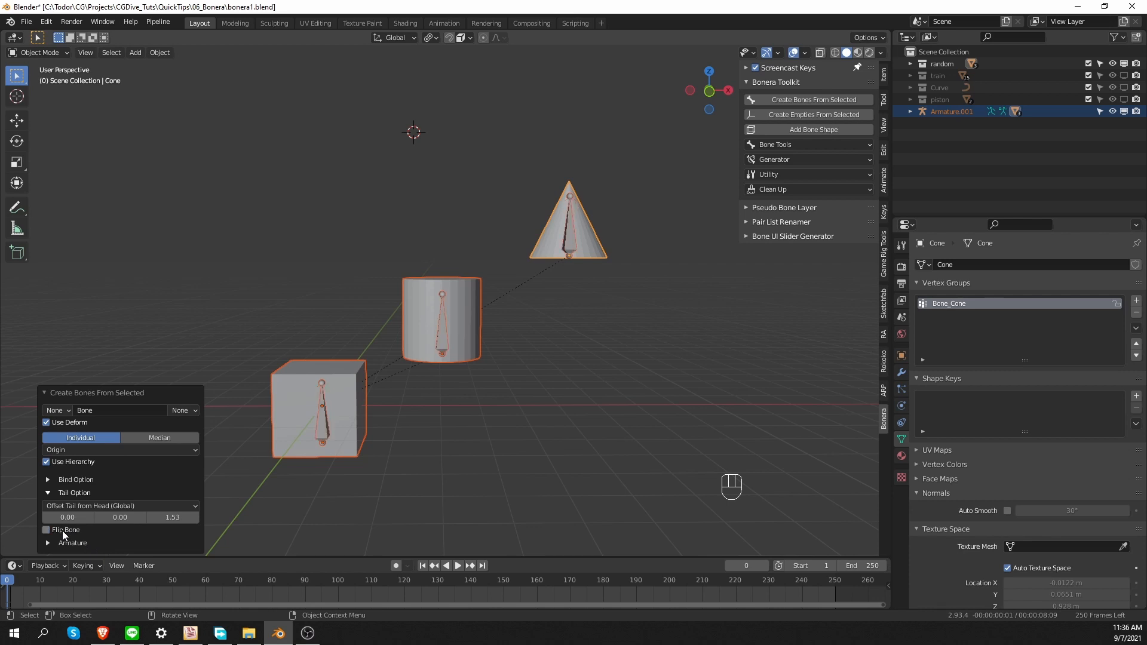
click(63, 531)
click(63, 530)
- Switch the tail mode to Offset Tail from Head (Local)
click(77, 508)
click(134, 505)
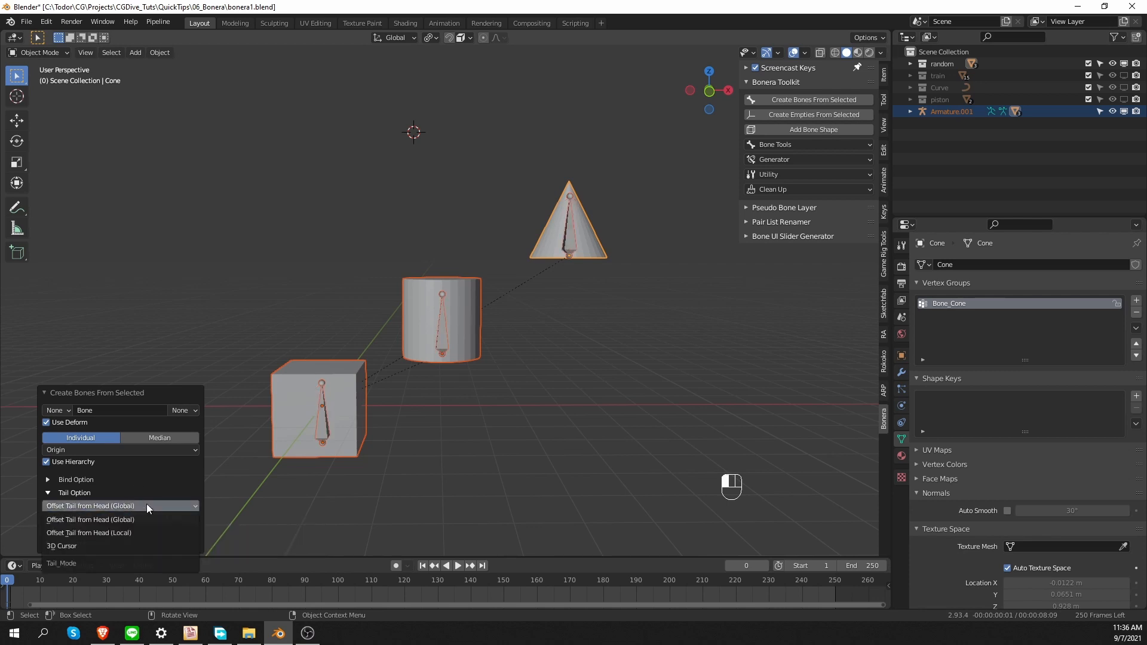
click(127, 533)
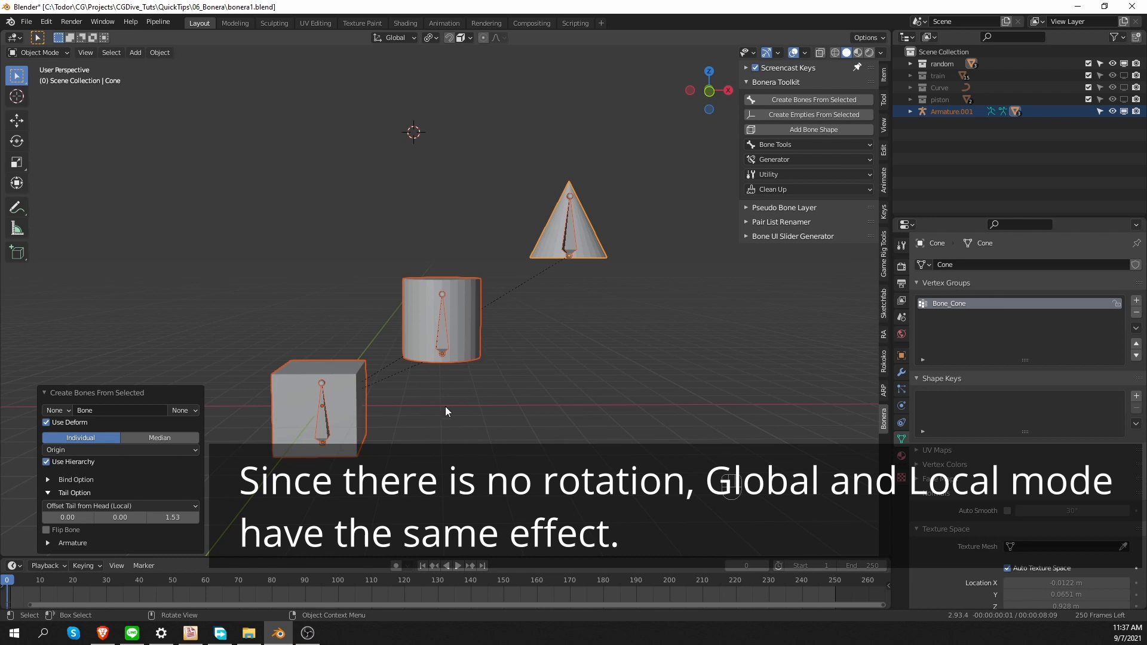
- Undo the bone creation from the three meshes
key(ctrl+z)
key(ctrl+z)
key(ctrl+z)
key(ctrl+z)
- Rotate the cylinder, cone and cube individually in the view, turning the cube about 38.2°
shift+click(447, 321)
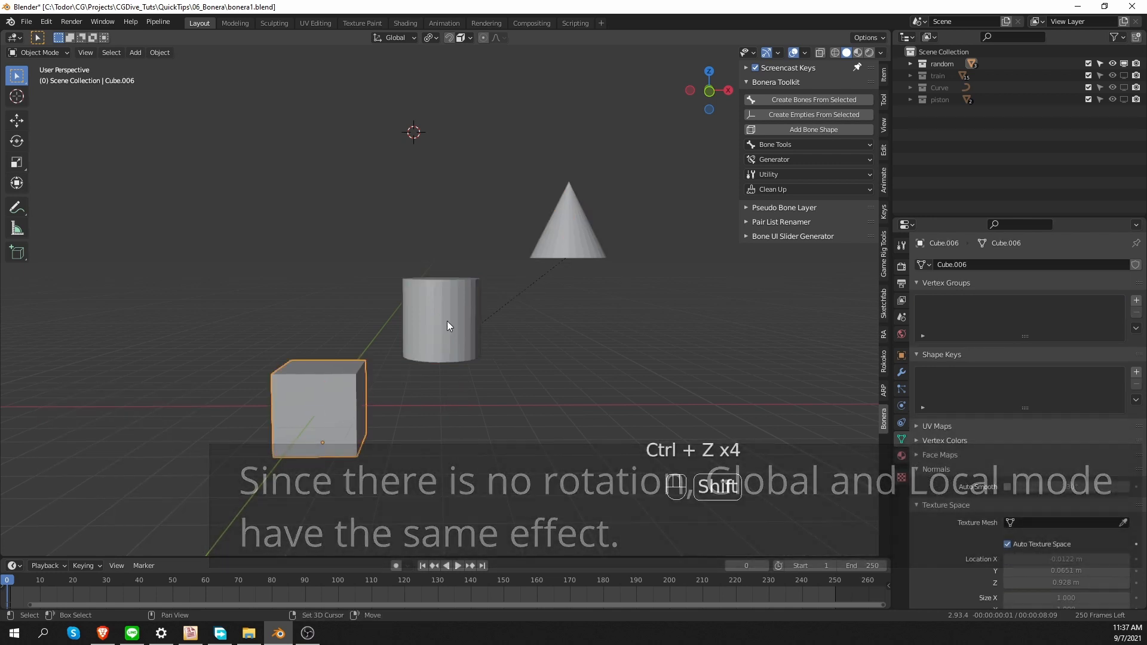
shift+click(446, 321)
click(472, 308)
key(r)
click(526, 341)
click(615, 353)
key(r)
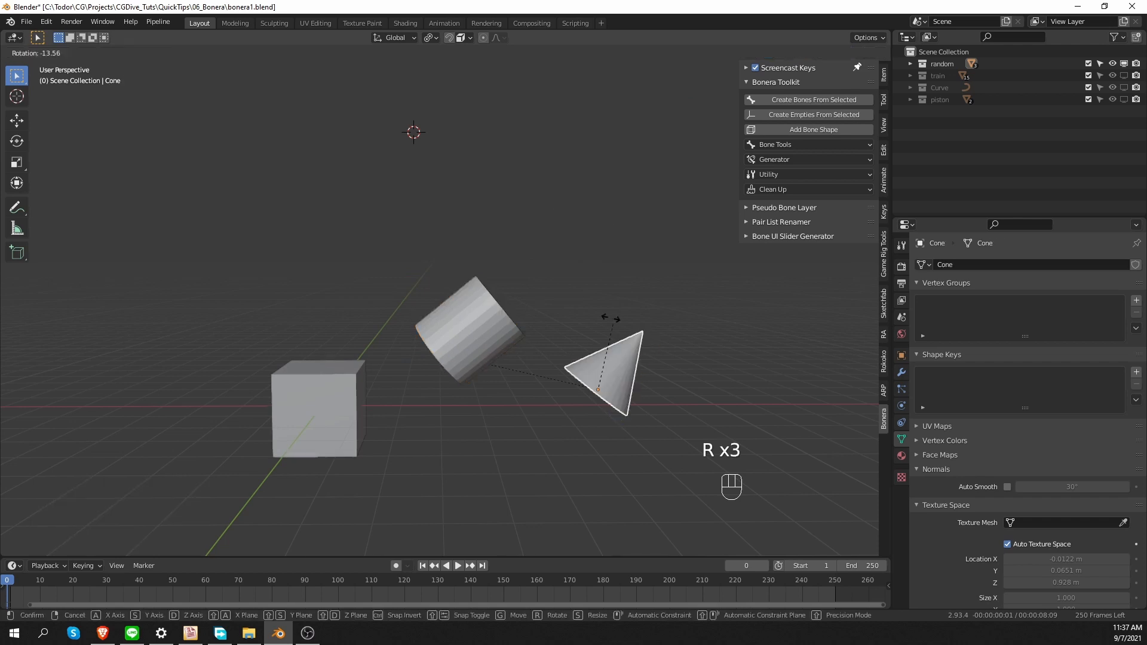
click(636, 388)
click(341, 430)
key(r)
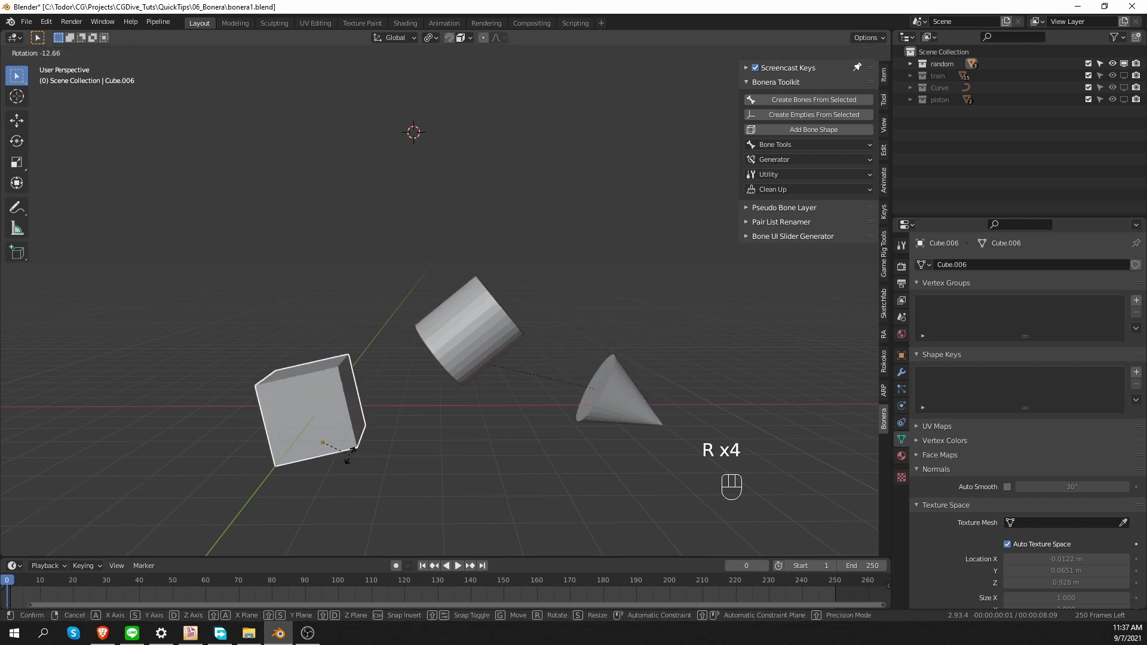
click(435, 342)
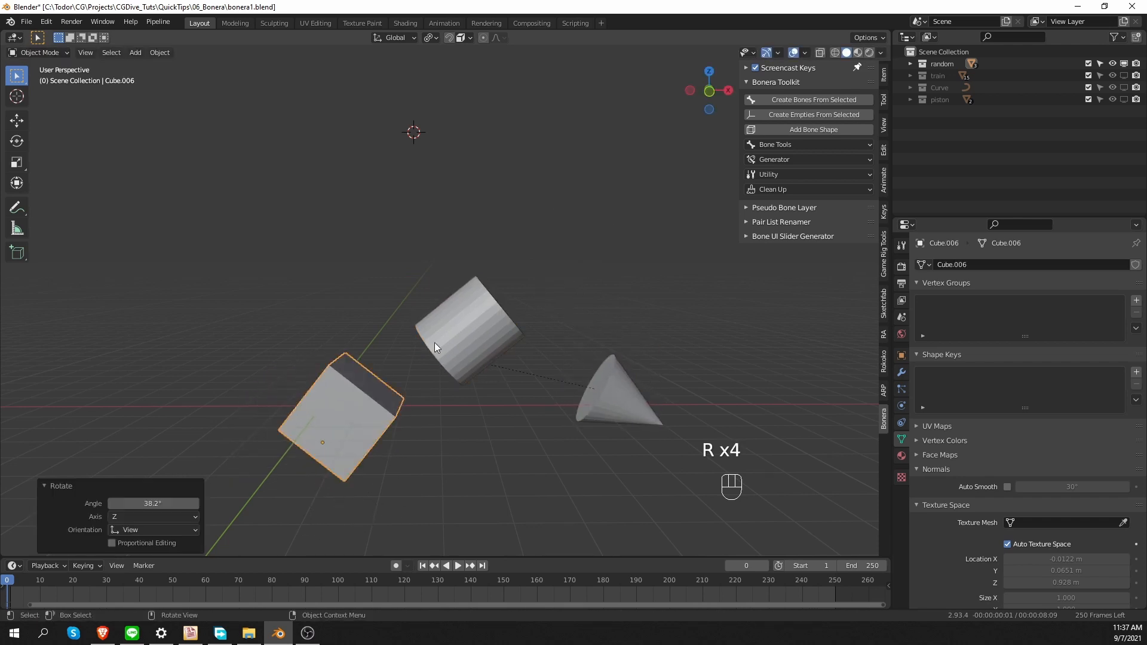
- Create individual Origin bones from the three rotated meshes, using Offset Tail from Head (Local) with a Z offset of 1.53
click(435, 342)
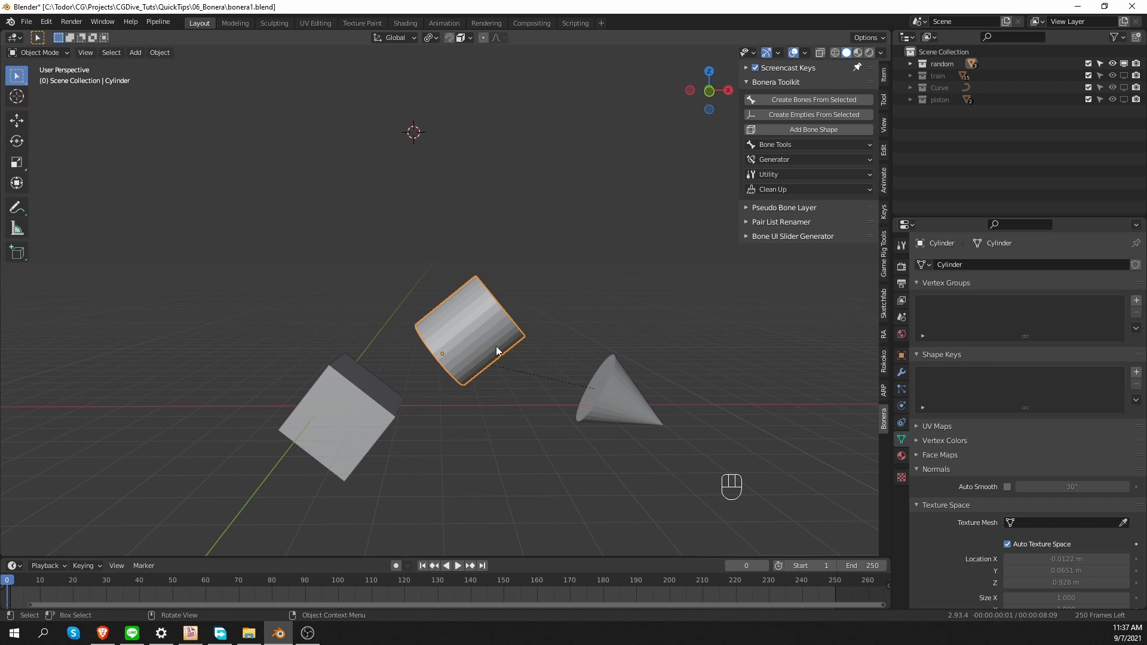
shift+click(356, 442)
shift+click(615, 385)
click(804, 100)
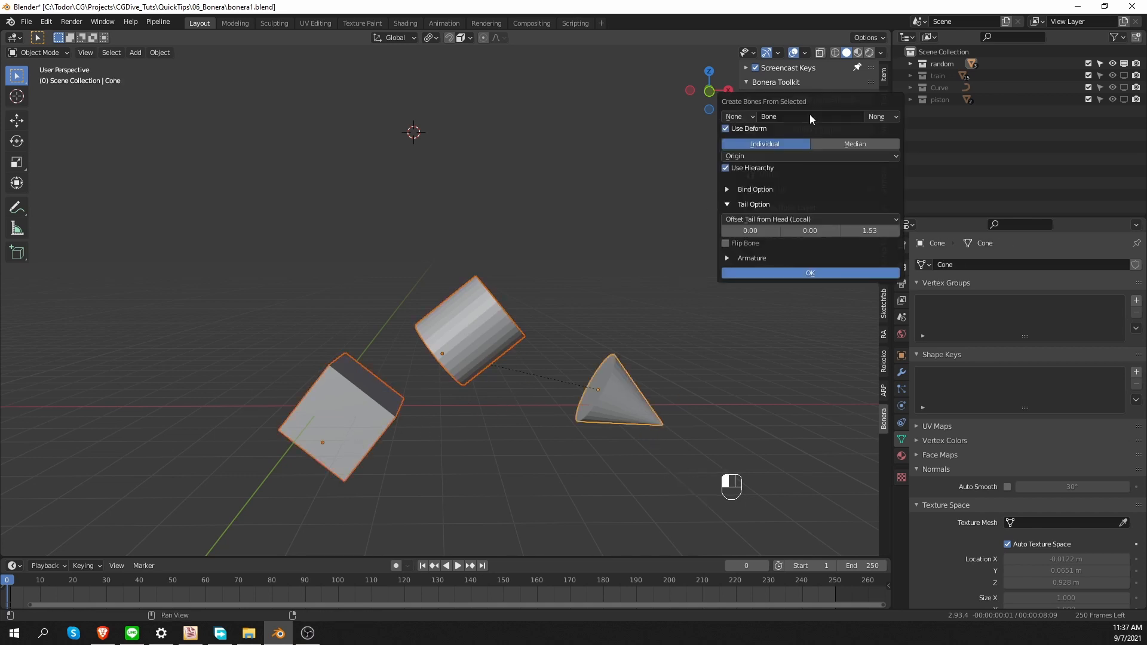
click(777, 217)
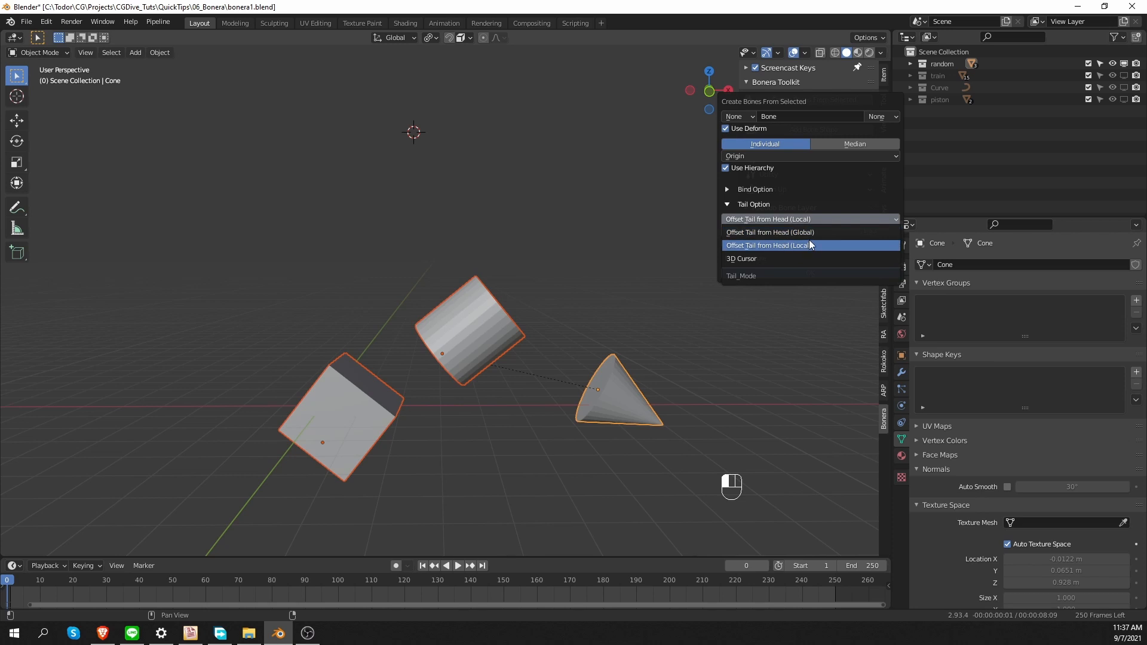
click(807, 245)
click(803, 273)
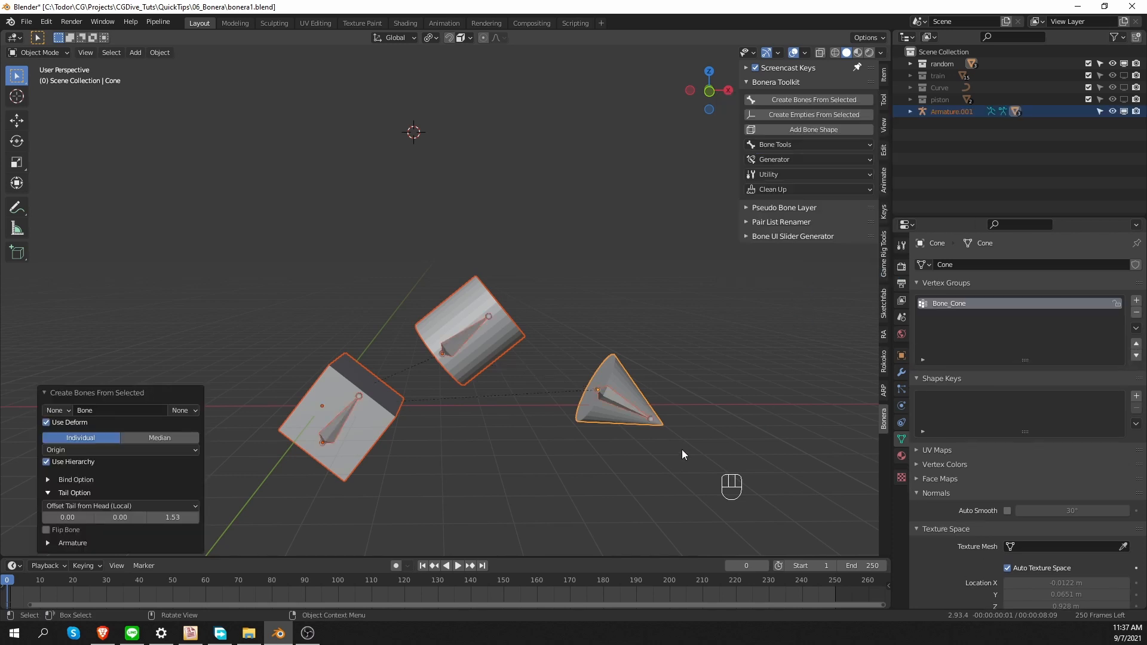
- Test a local Y tail offset of 1.20 on the new bones and reset it to 0.00
middle_drag(471, 352, 452, 378)
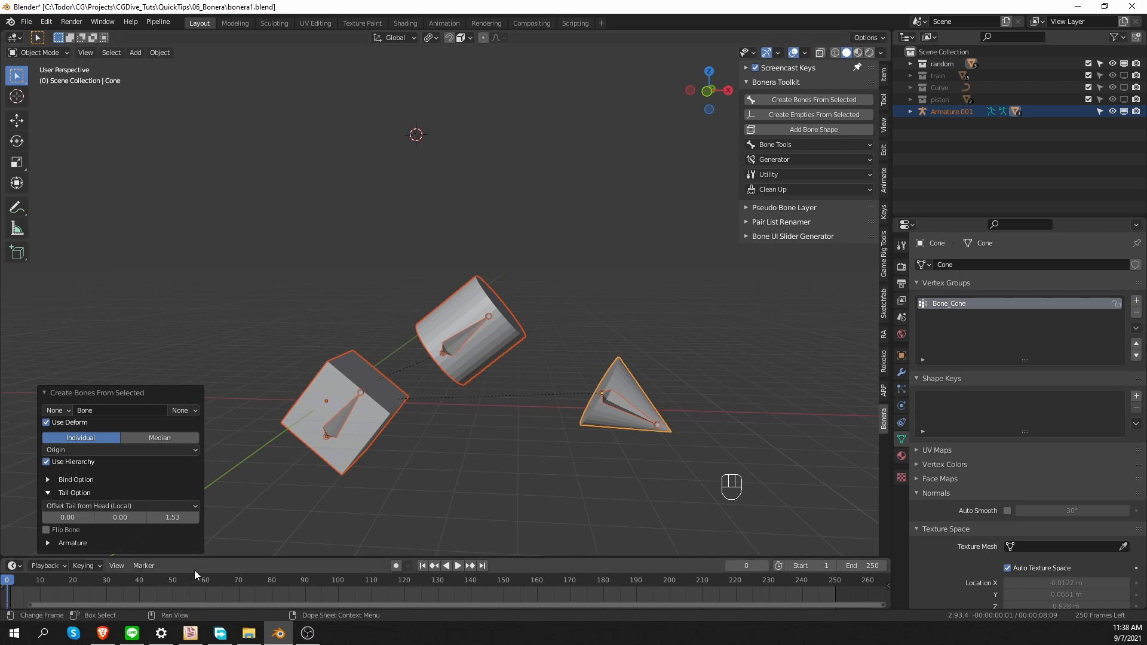
drag(172, 518, 119, 517)
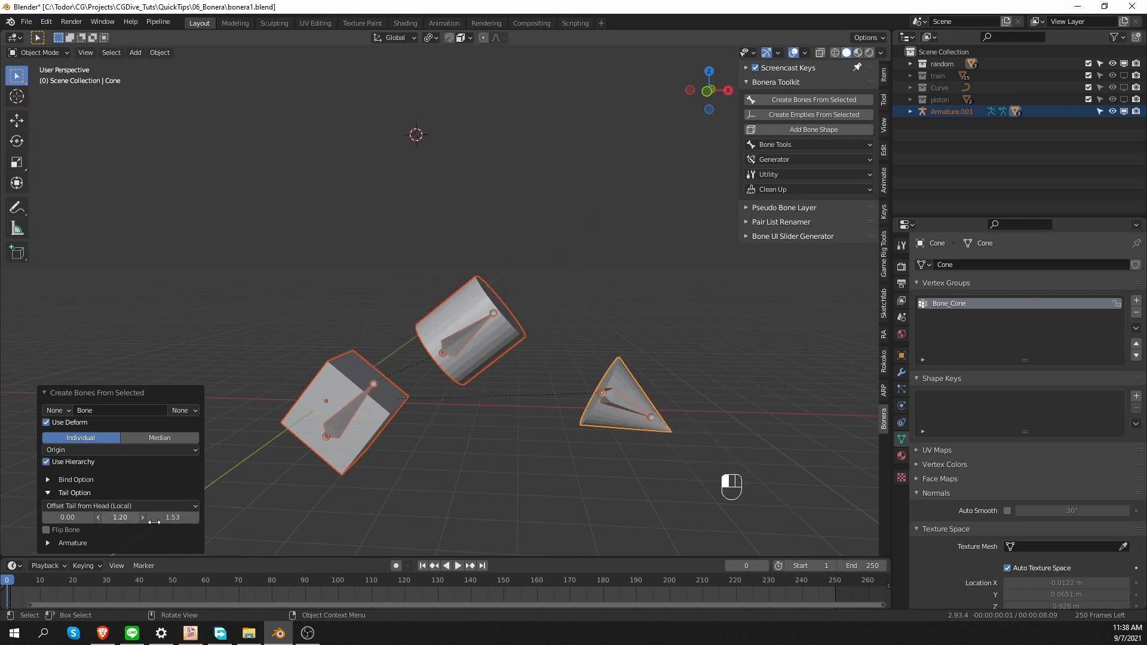
middle_drag(385, 455, 255, 478)
drag(123, 517, 70, 517)
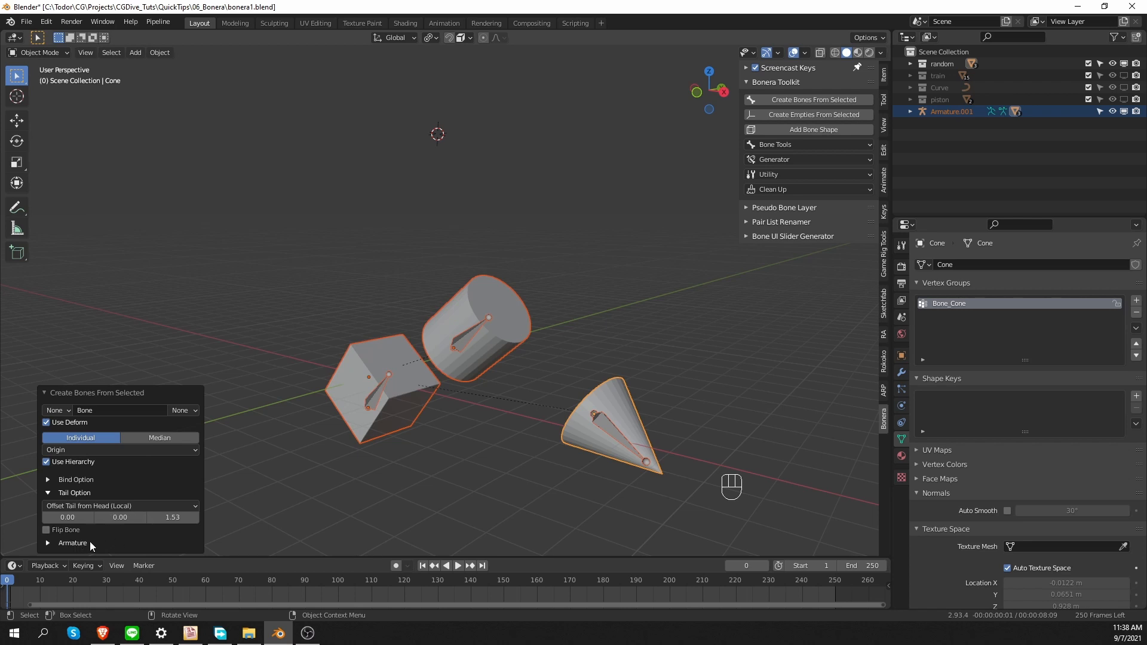
- Undo the bone creation from the three meshes and reselect the cone together with the cube and cylinder
middle_drag(339, 455, 388, 441)
key(ctrl+z)
key(ctrl+z)
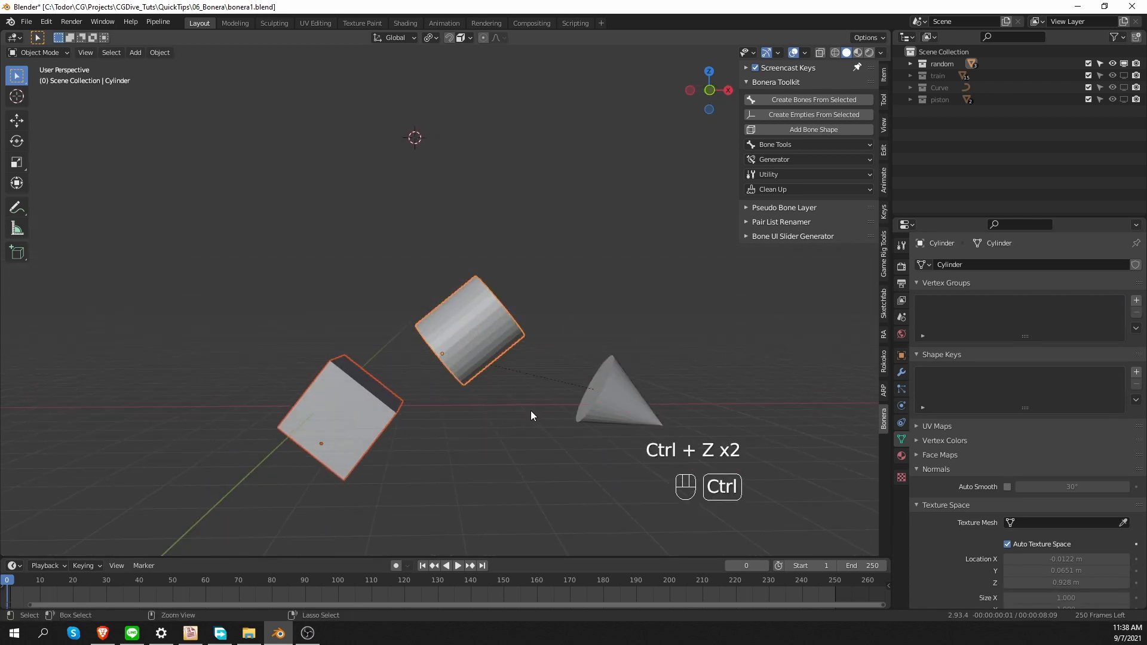
shift+click(596, 406)
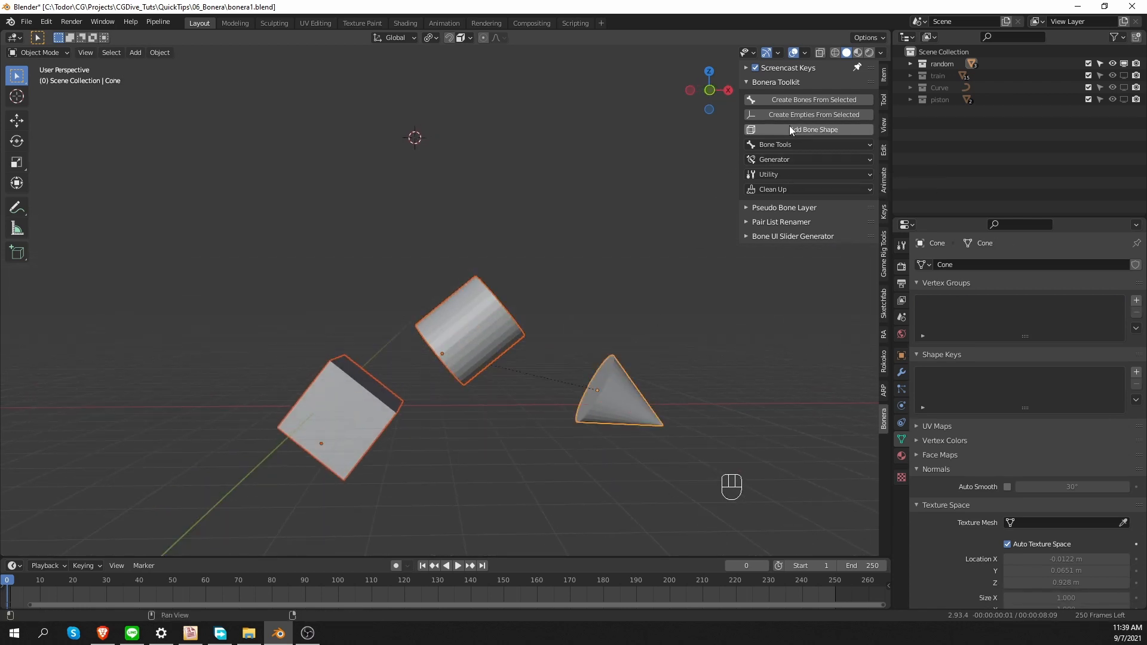
click(809, 100)
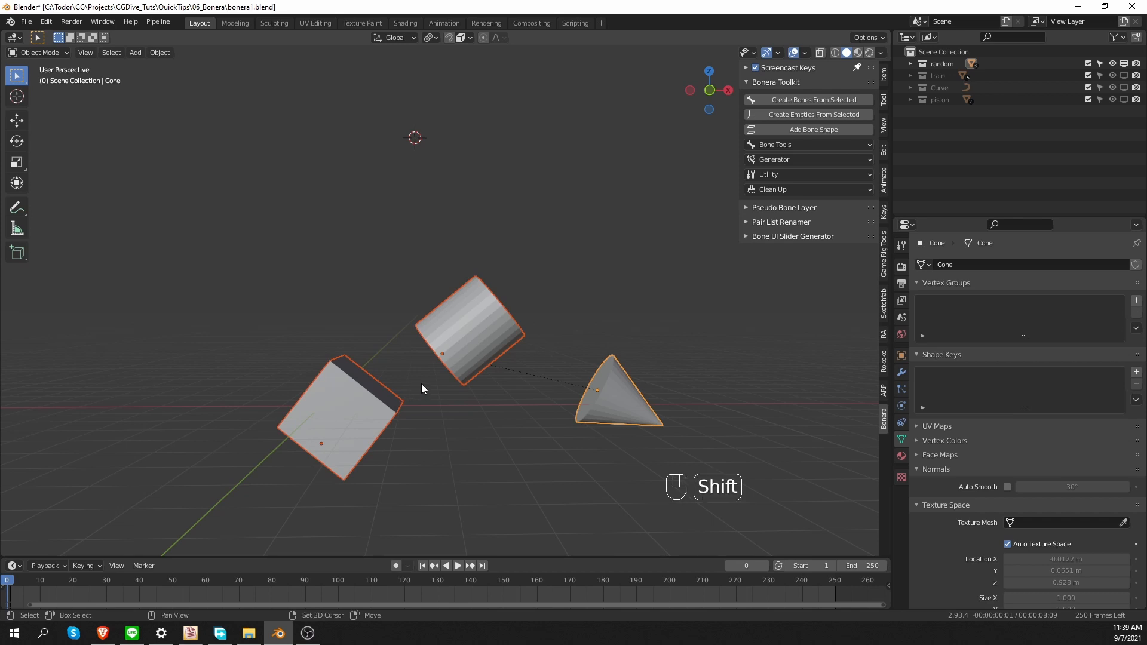
- Add a single-bone armature at the 3D cursor and enter Edit Mode on it
key(shift+a)
mouse_move(398, 466)
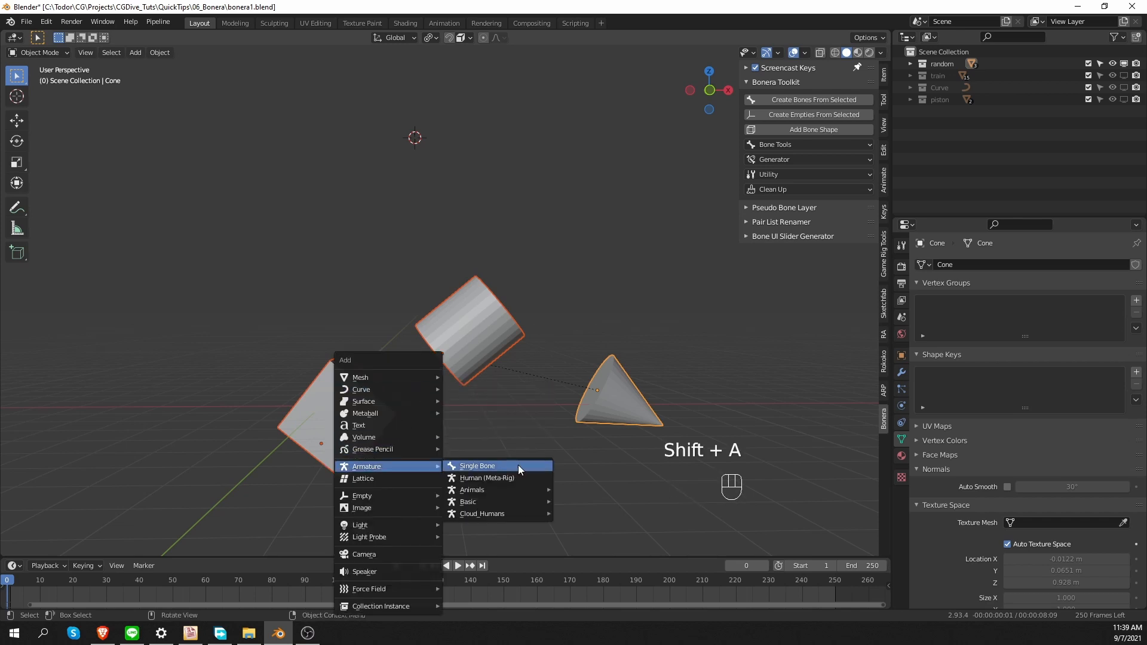
click(518, 465)
key(Tab)
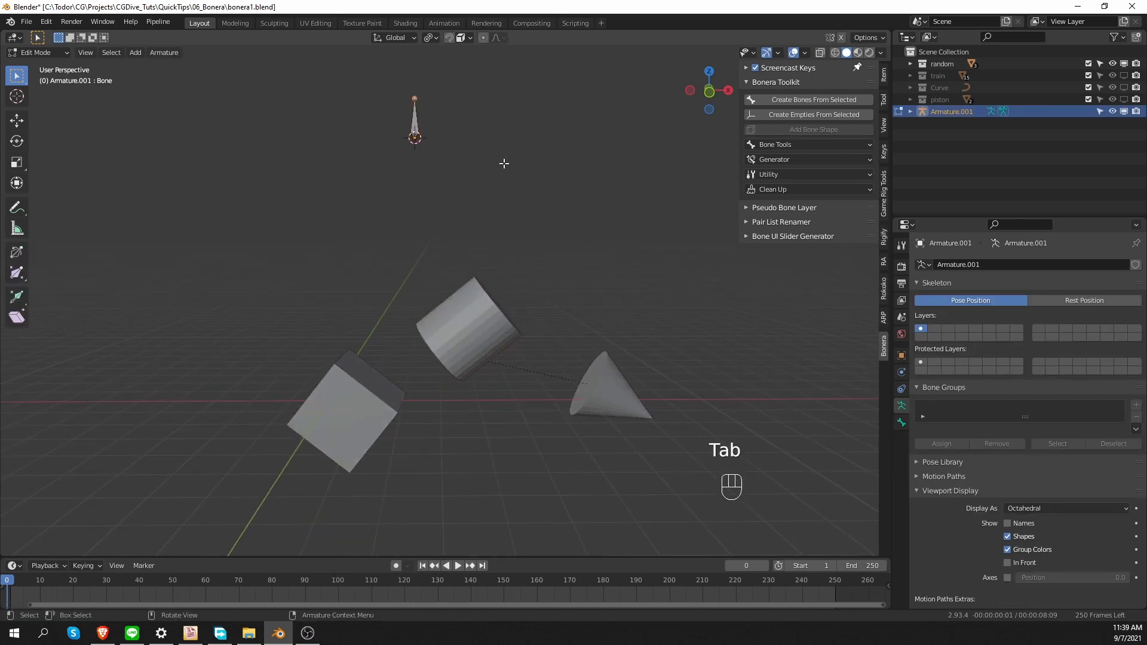
- Duplicate the bone to the right of the original and rotate the copy about 32.5°
key(shift+d)
click(526, 159)
key(r)
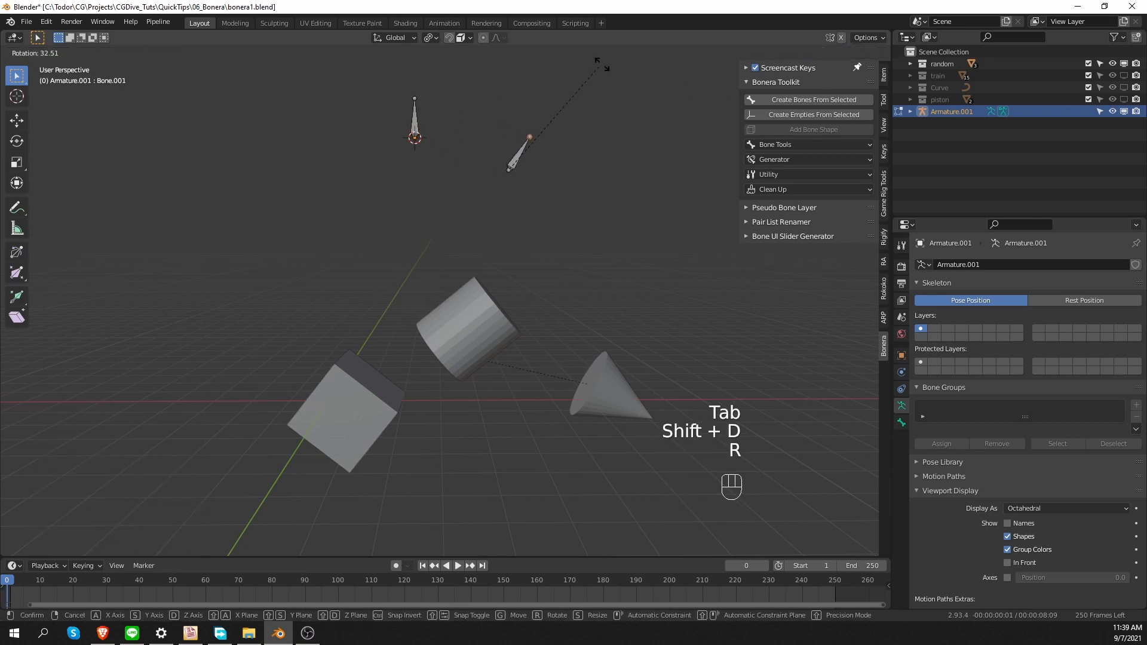
click(602, 66)
- Extrude a chain of two more bones from the tip of the duplicated bone and return to Object Mode
click(547, 140)
key(e)
click(567, 79)
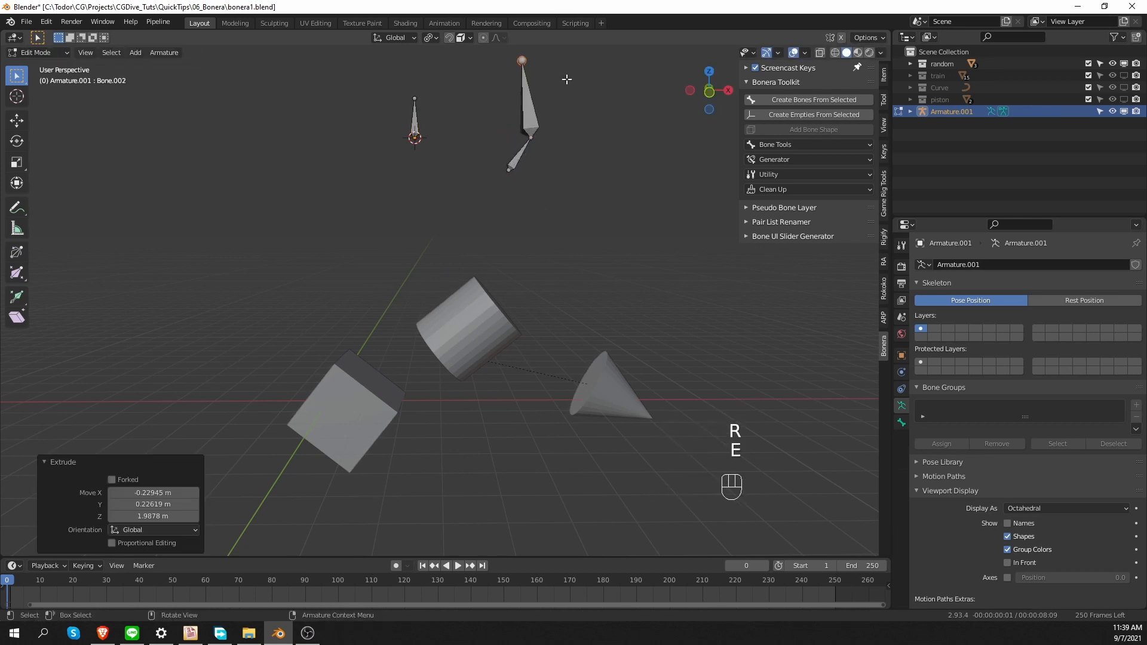
key(e)
click(615, 47)
key(Tab)
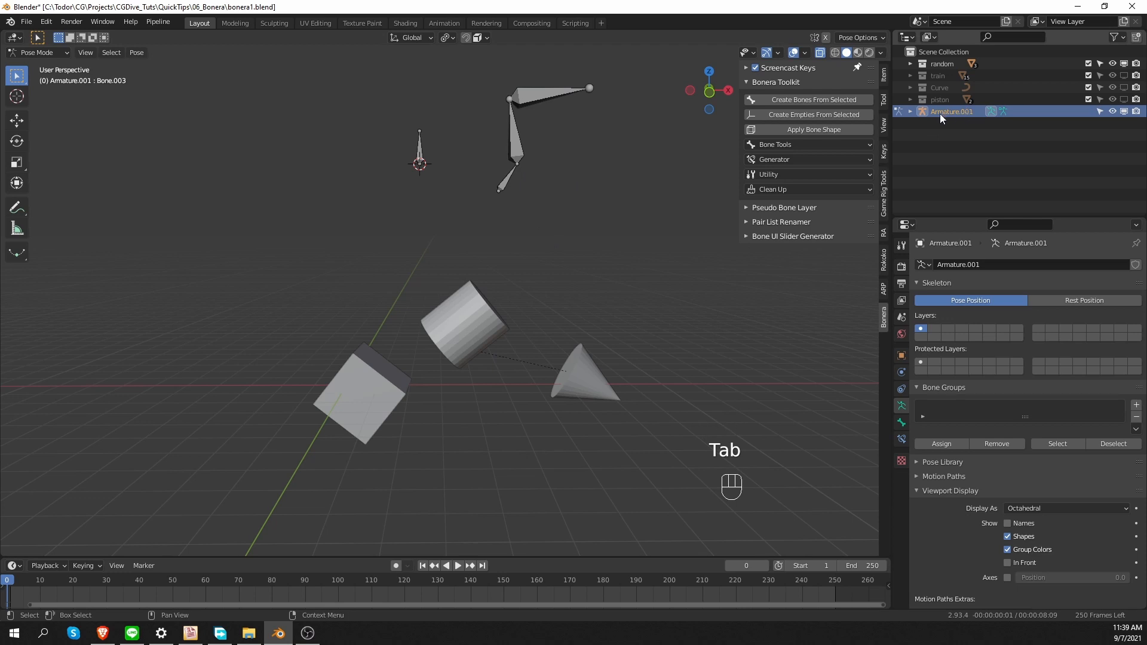
key(Tab)
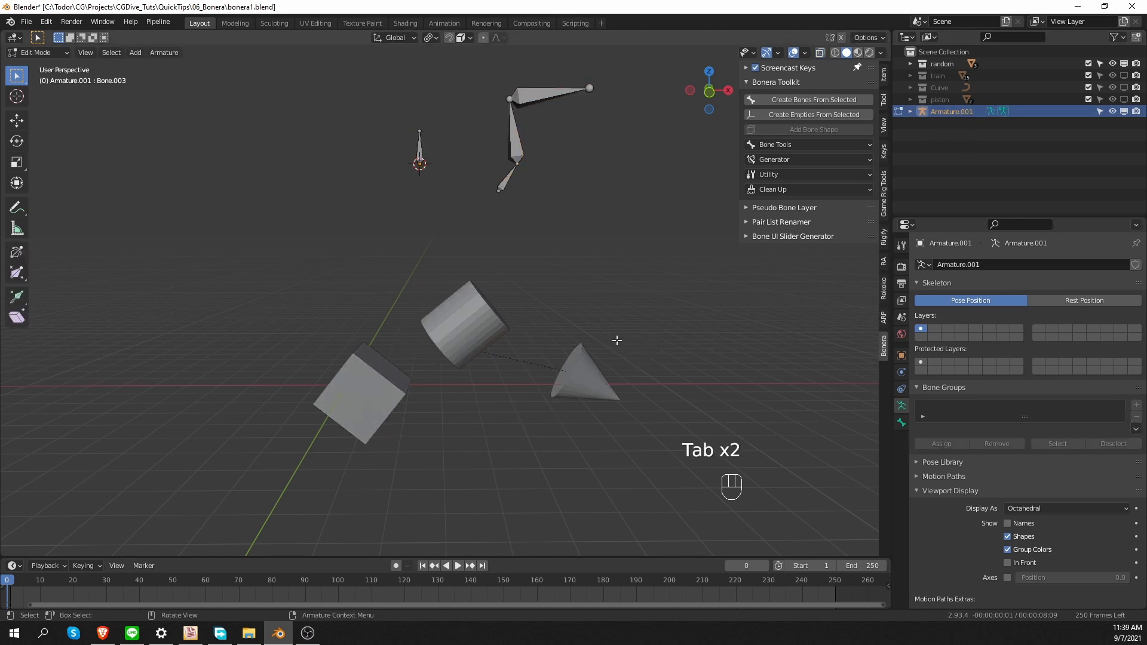
key(Tab)
- Create individual Origin bones from the cube, cylinder and cone in the existing armature Armature.001, and turn on X-ray display
click(520, 344)
click(394, 395)
shift+click(446, 320)
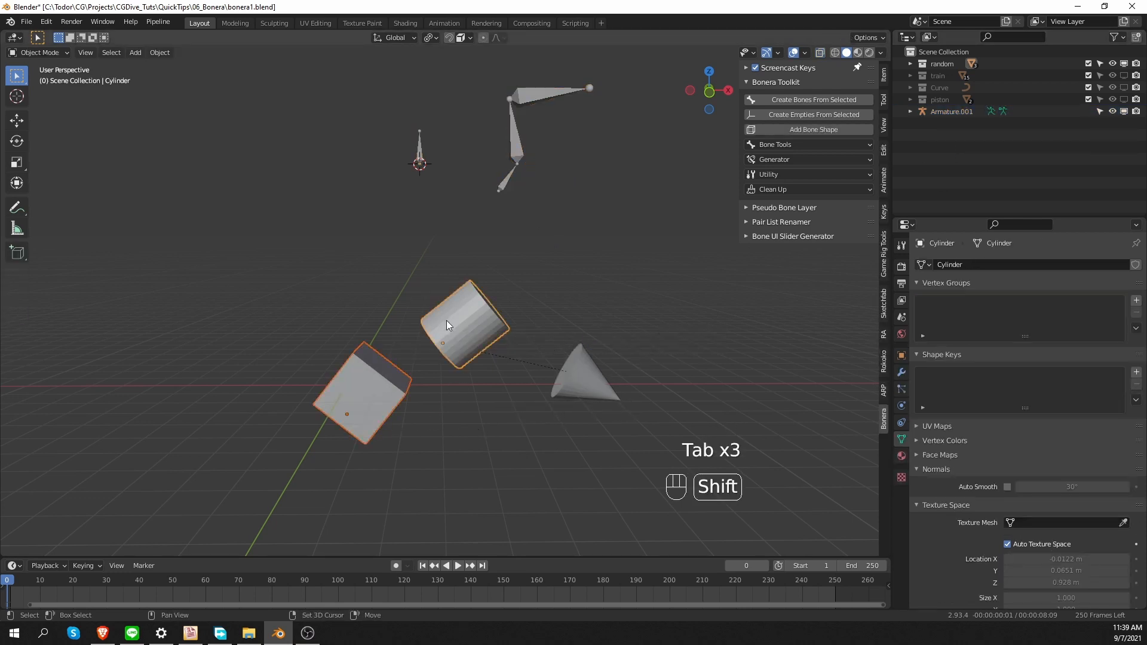
shift+click(600, 375)
click(830, 101)
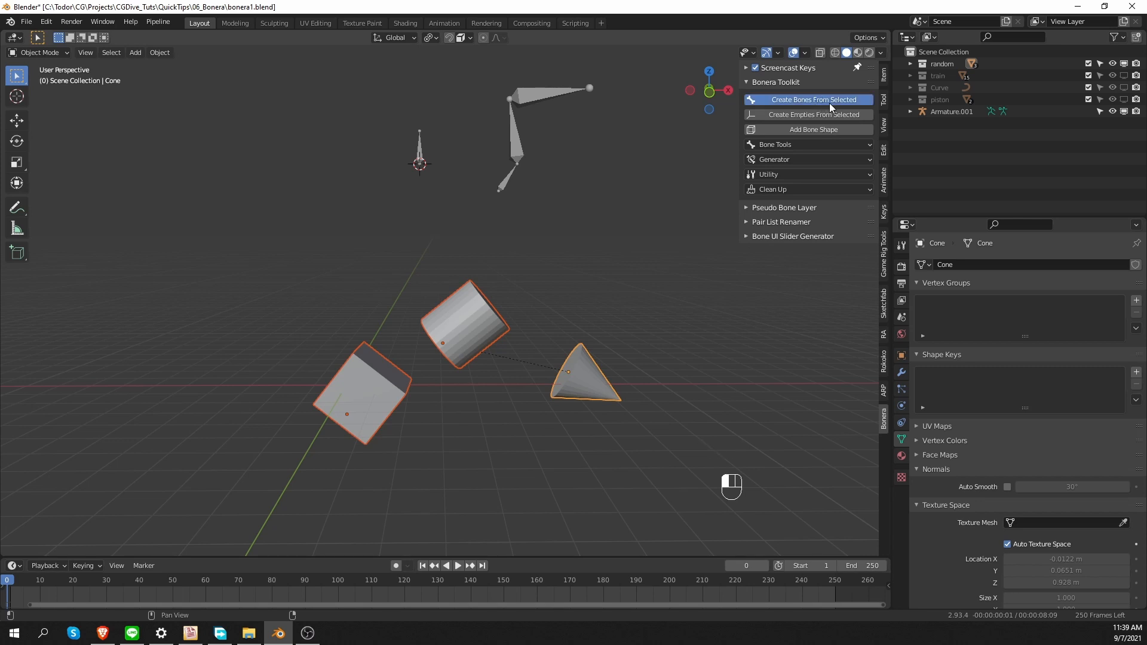
click(762, 269)
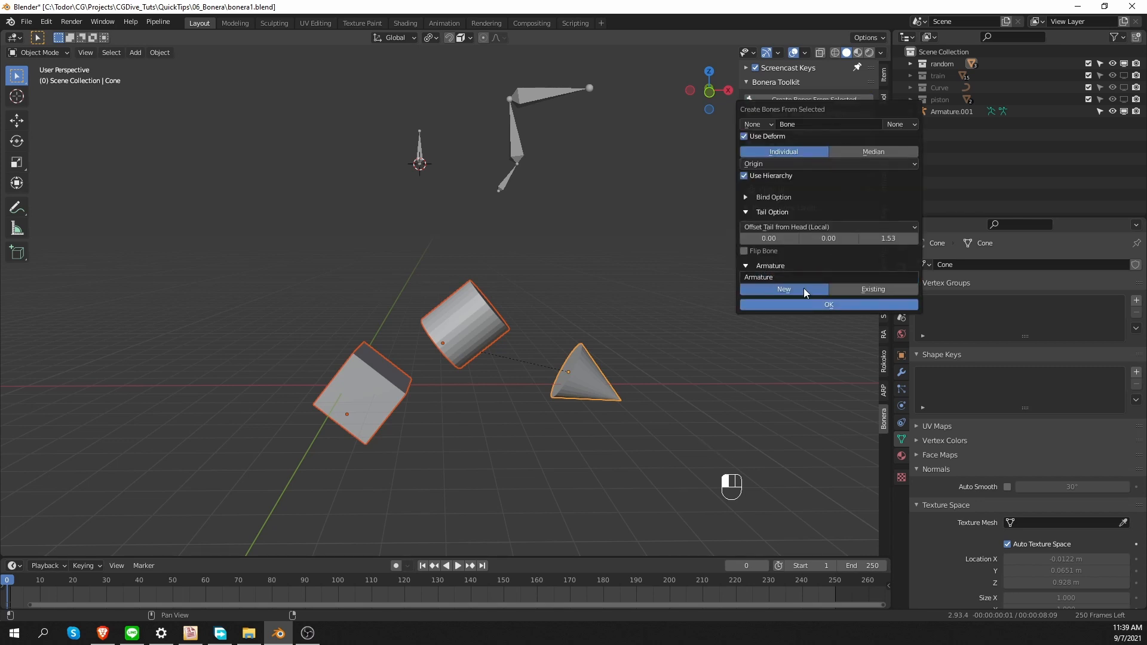
click(873, 289)
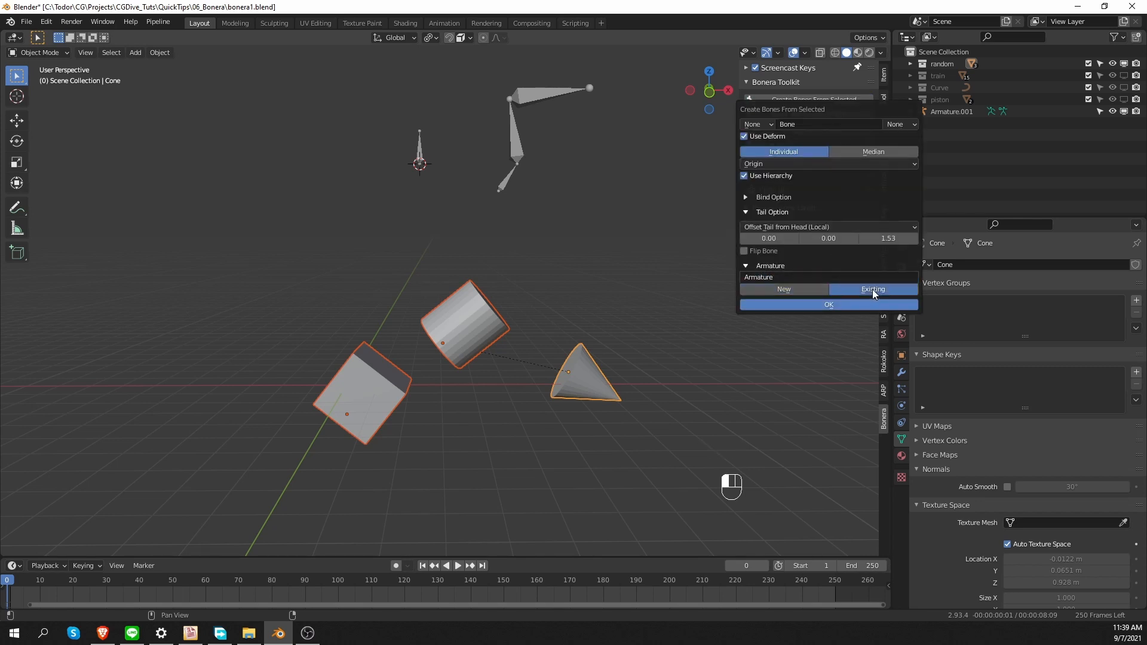
click(814, 275)
click(825, 304)
click(826, 306)
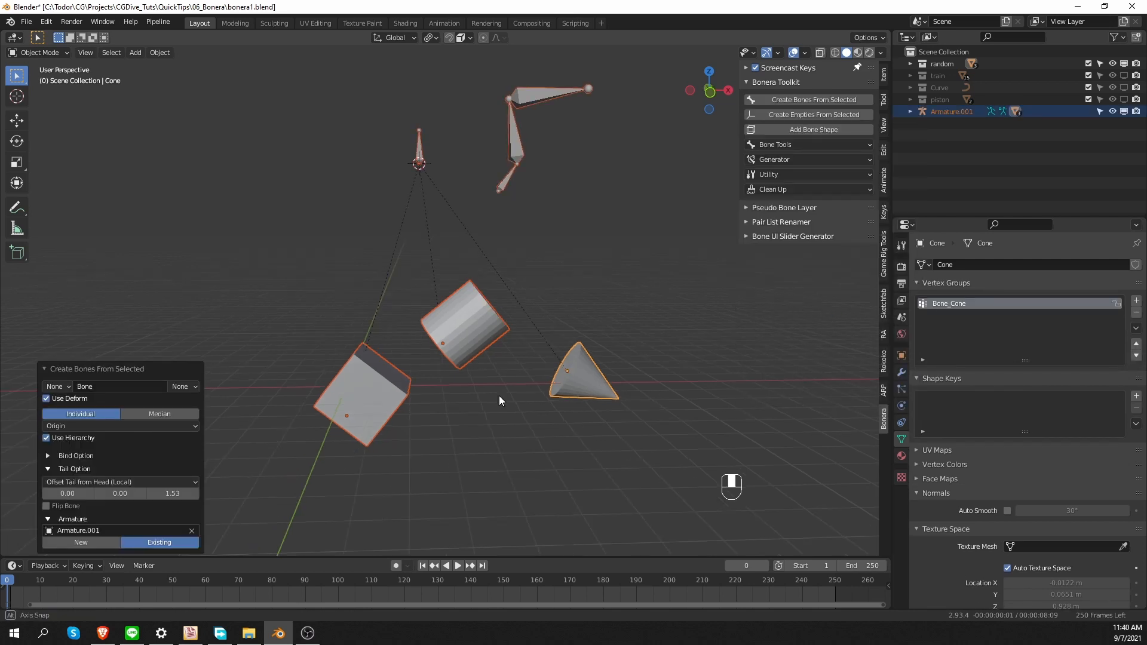
key(alt+z)
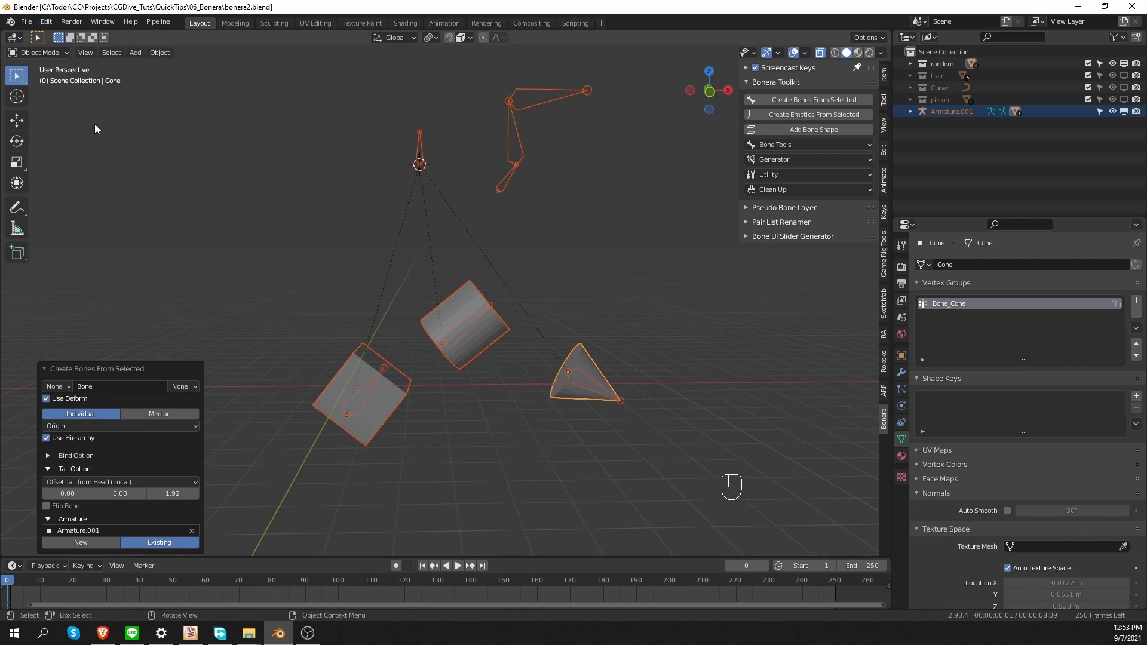
- Open the recent file bonera1.blend, select the cylinder and display the Bonera Toolkit tools
click(26, 22)
mouse_move(70, 59)
click(153, 70)
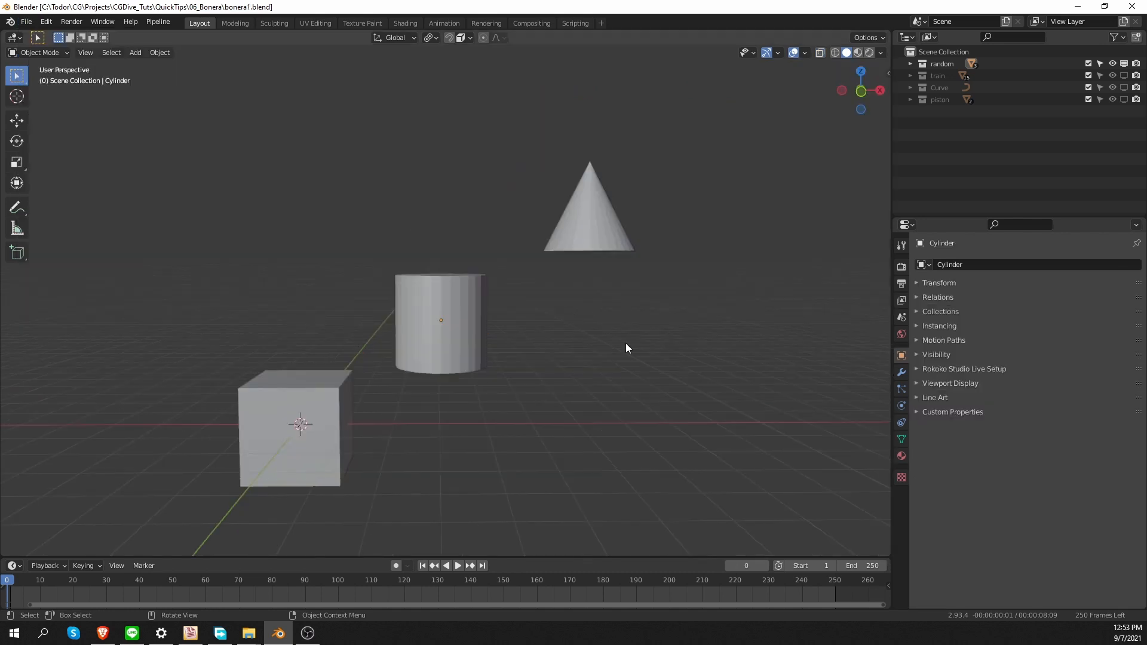
click(472, 336)
key(n)
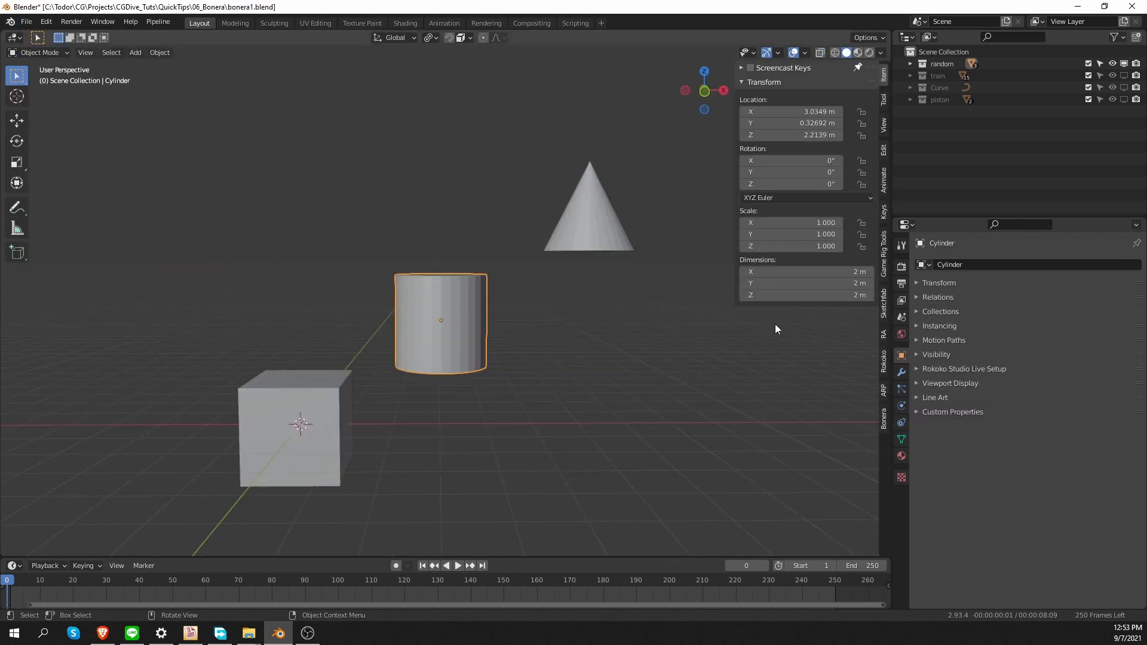
click(883, 420)
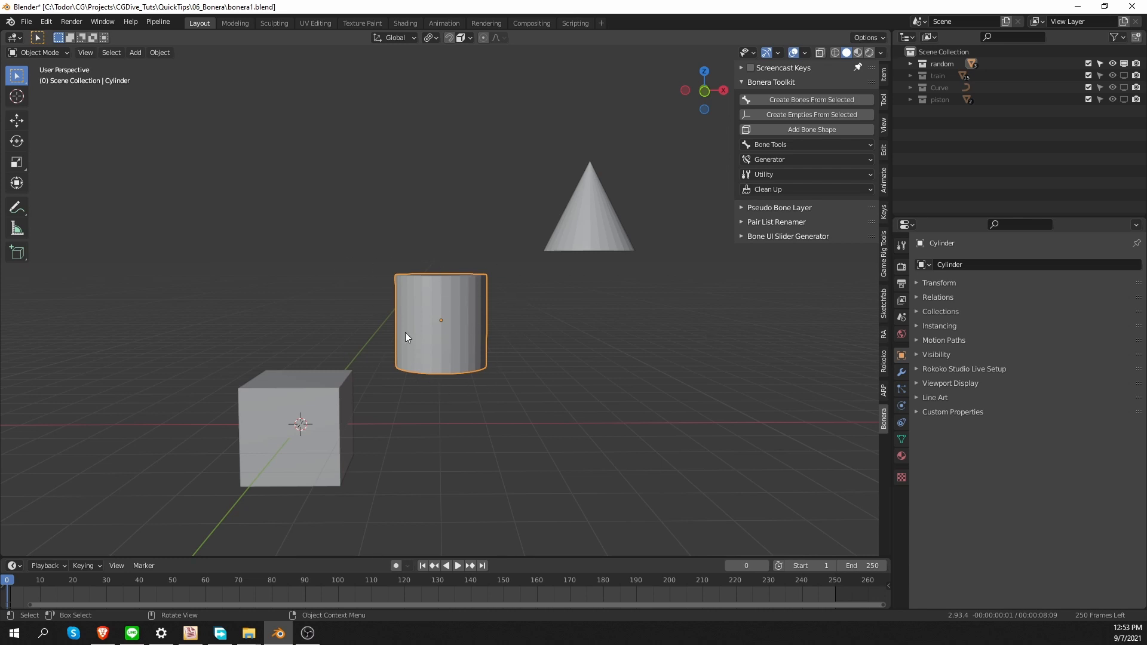
- Select the cylinder's top ring of vertices in Edit Mode using vertex selection
middle_drag(405, 333, 404, 352)
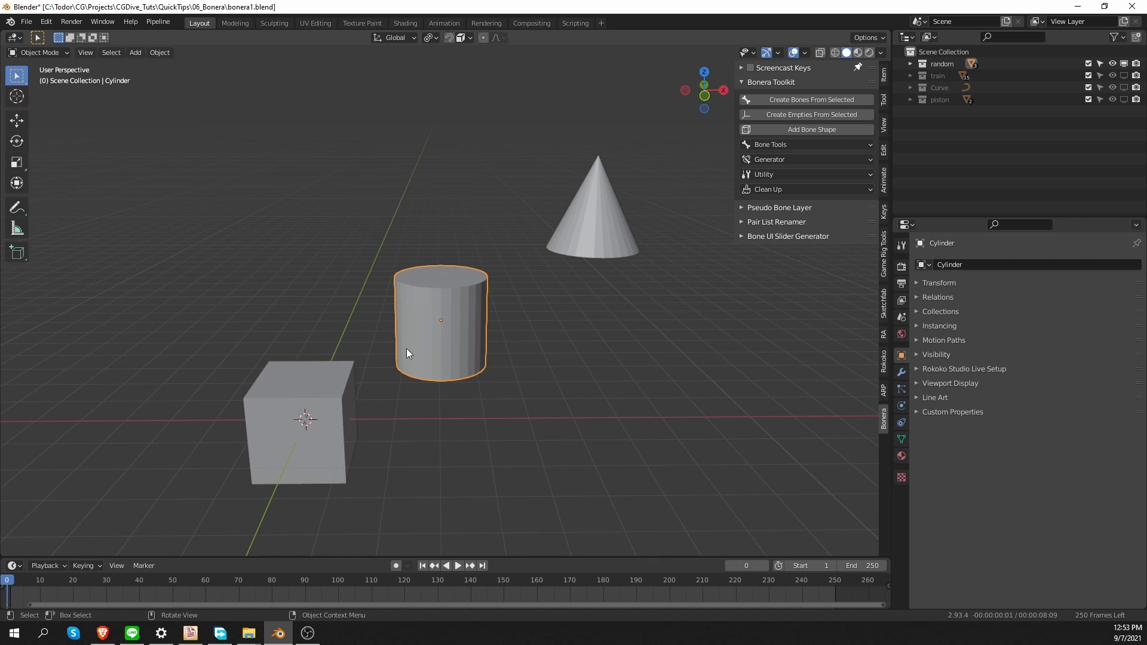
key(ctrl+Tab)
click(502, 351)
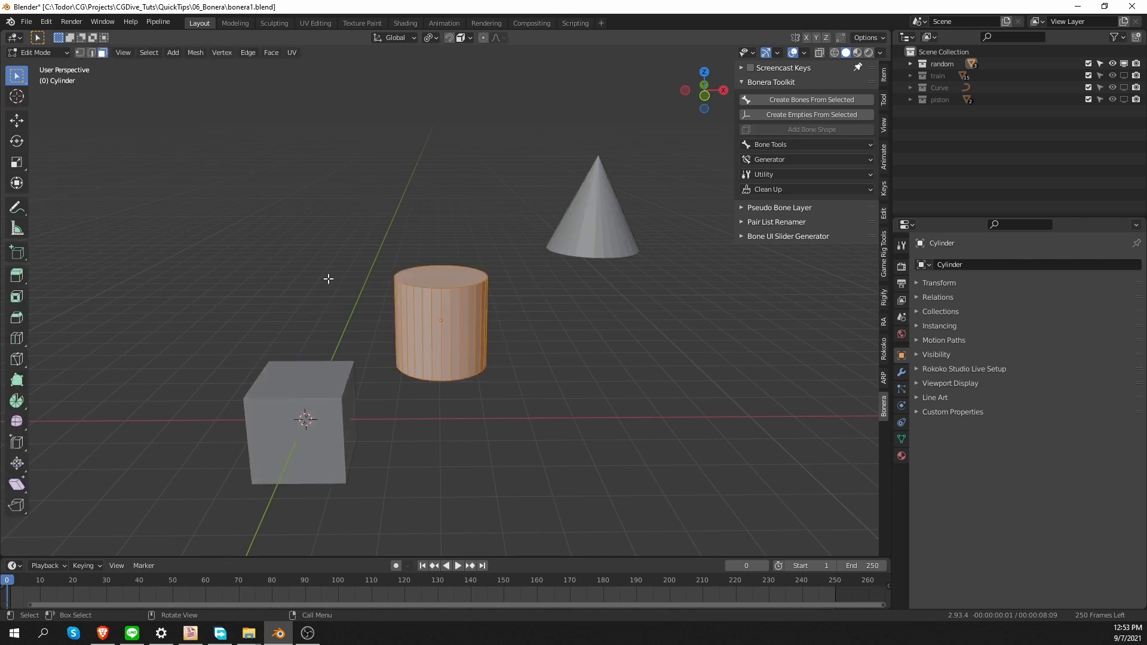
key(1)
drag(345, 221, 534, 315)
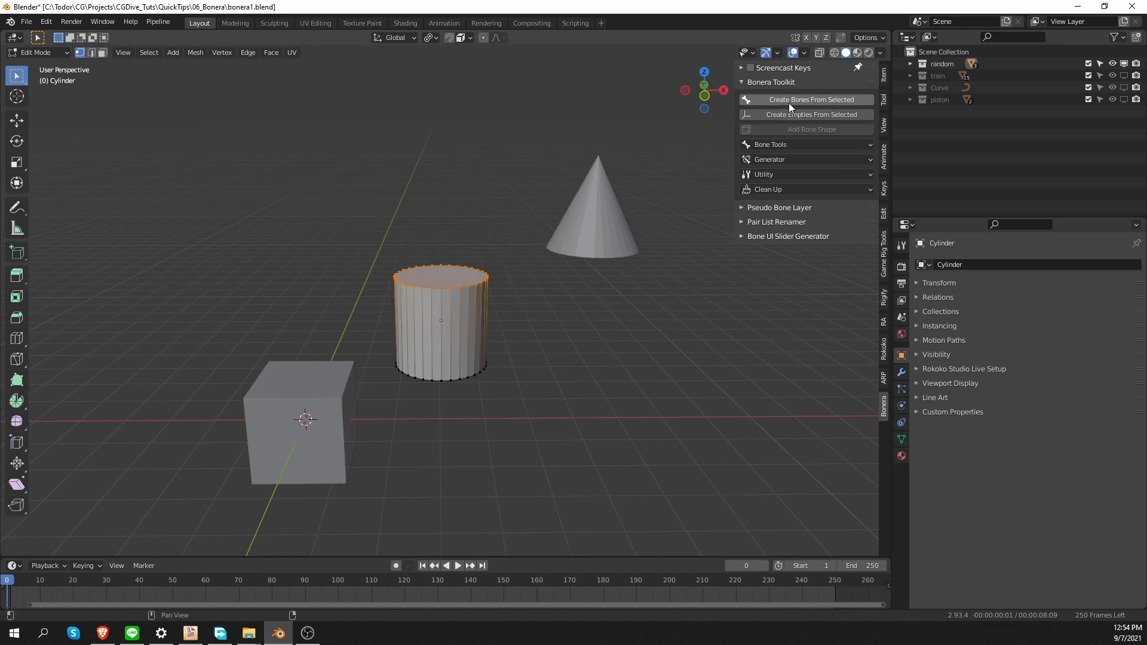
- Create individual bones from the selected top vertices using the Vertices option
click(805, 99)
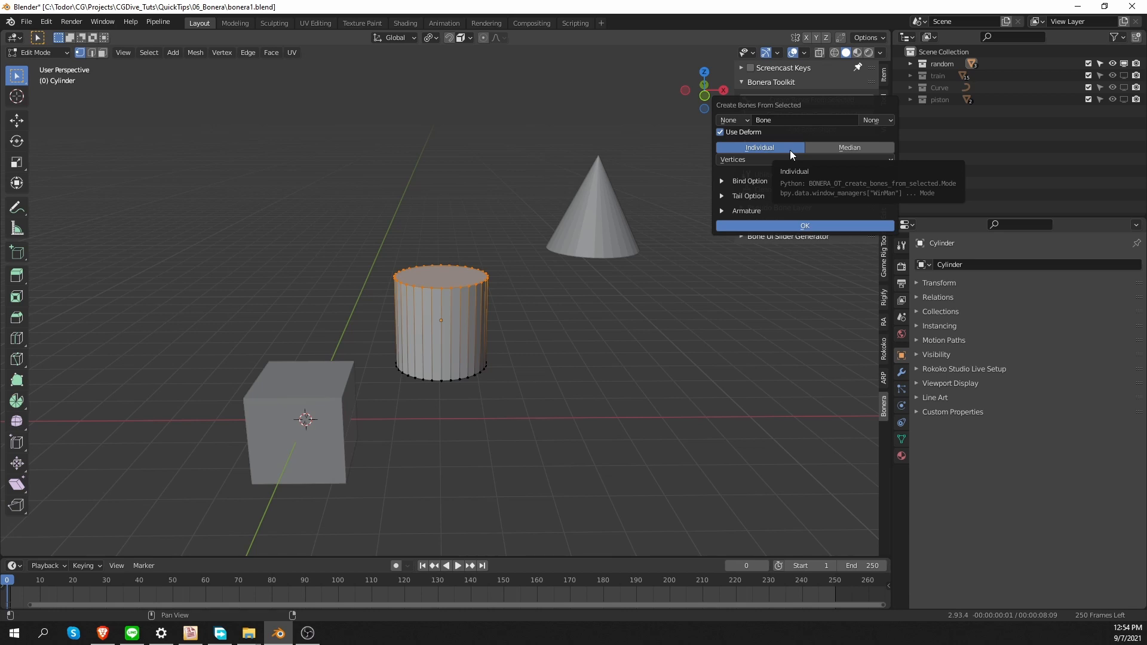
click(850, 147)
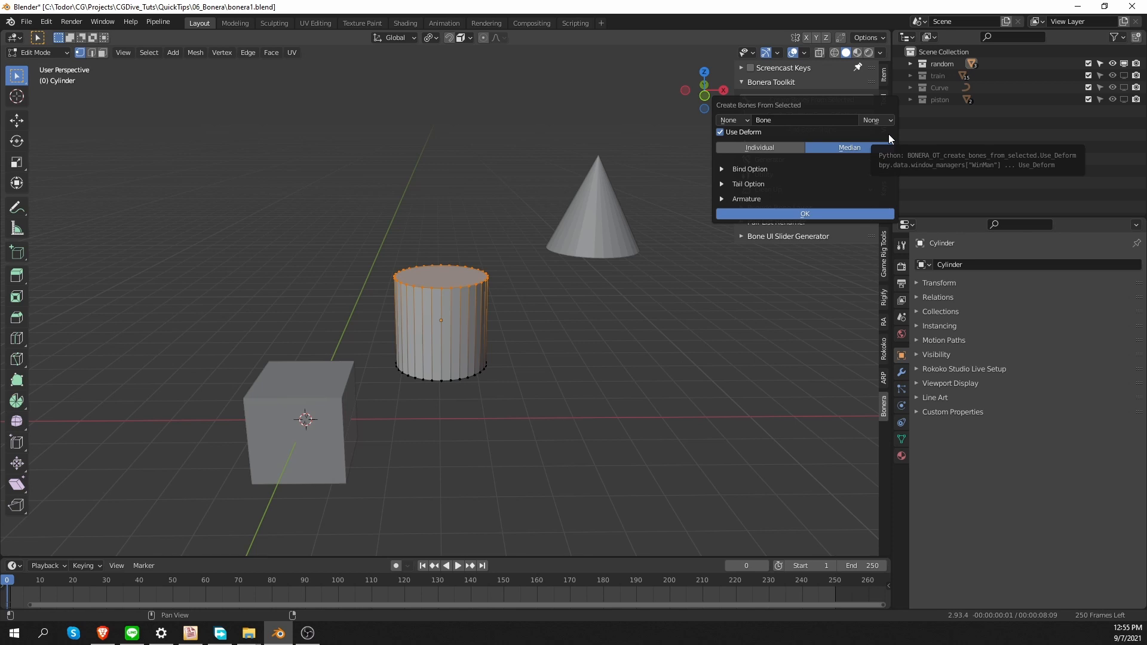
click(769, 147)
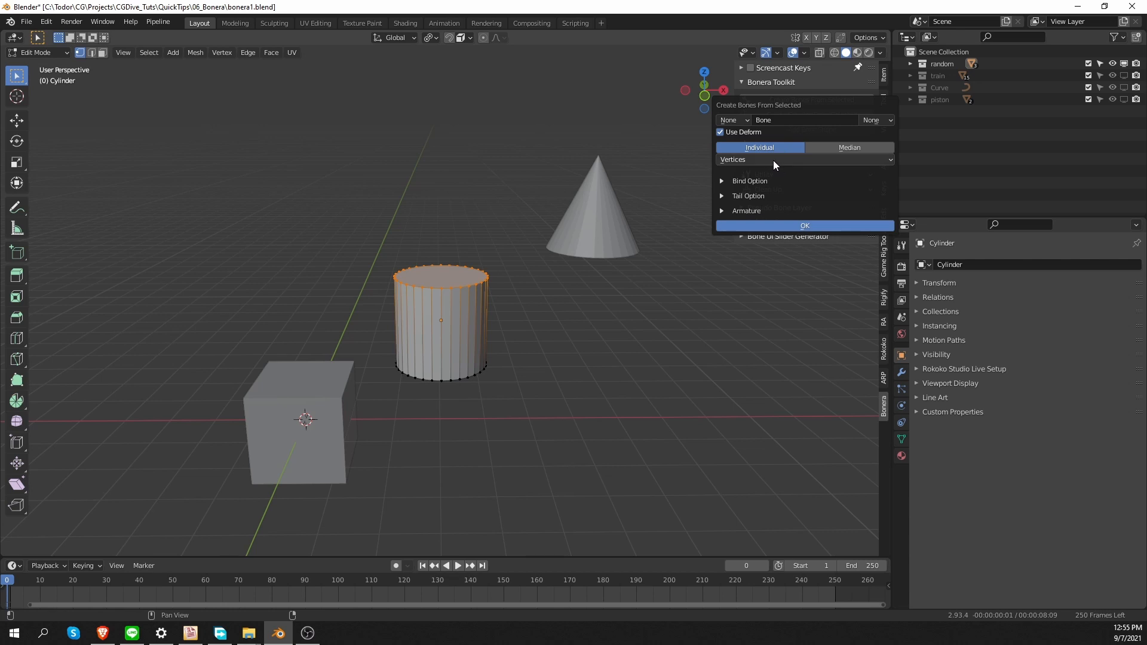
click(754, 162)
click(771, 226)
scroll(418, 197, up, 4)
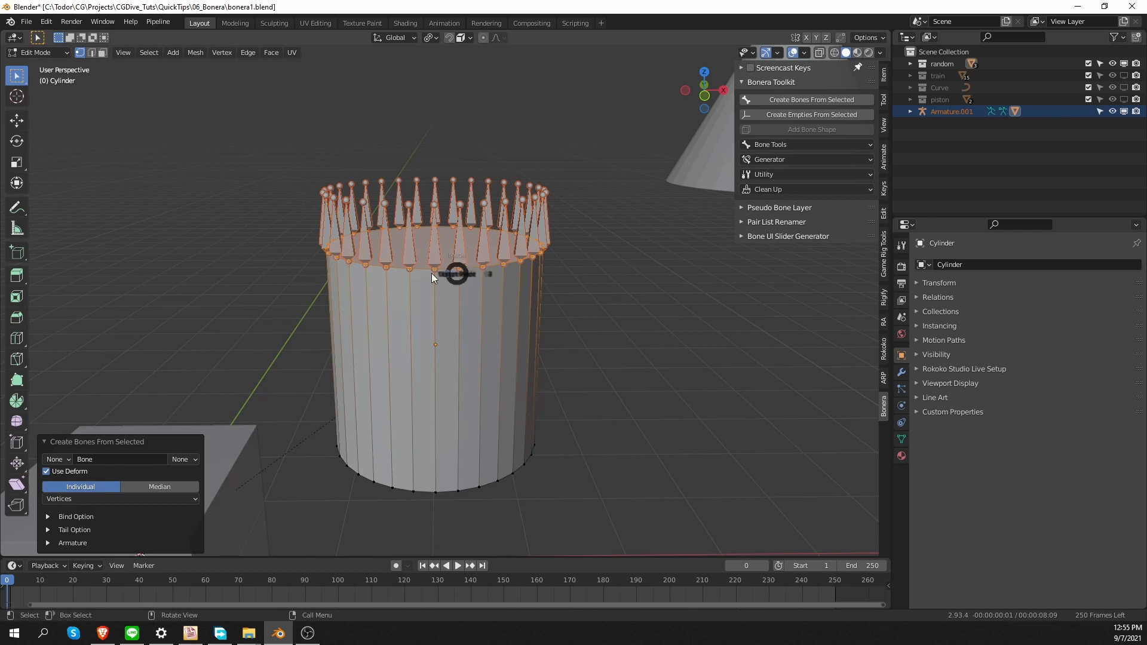
- Try moving several of the new vertex bones one by one in Pose Mode to test the cylinder's deformation
key(Tab)
click(430, 234)
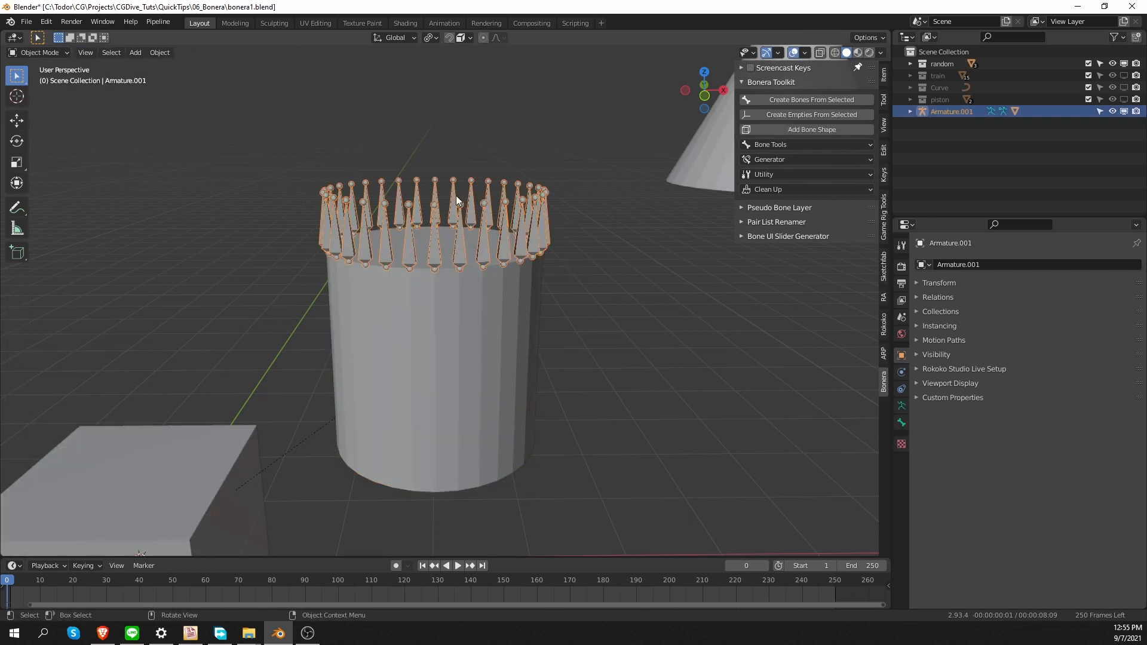
key(ctrl+Tab)
click(451, 341)
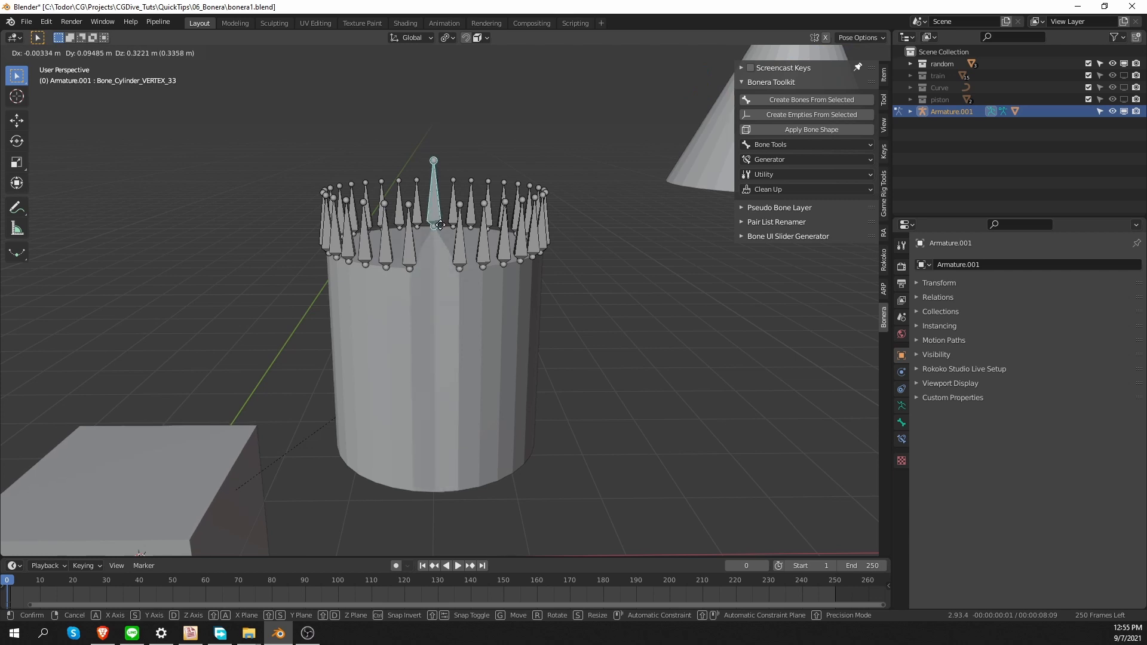
right_click(443, 338)
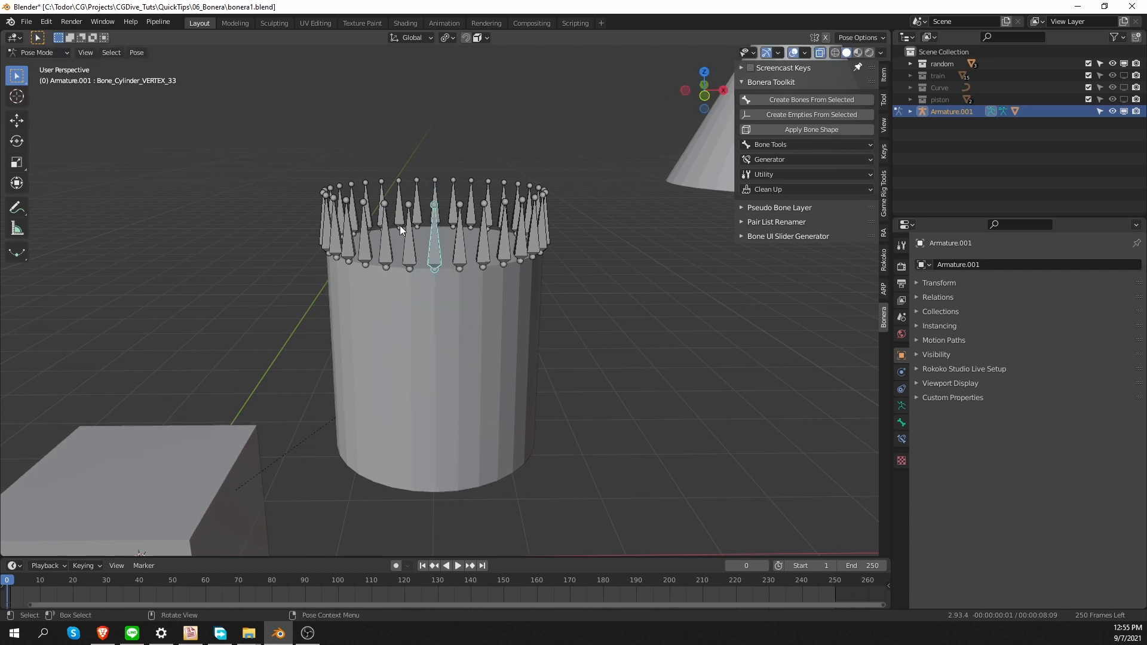
click(404, 227)
key(g)
right_click(414, 341)
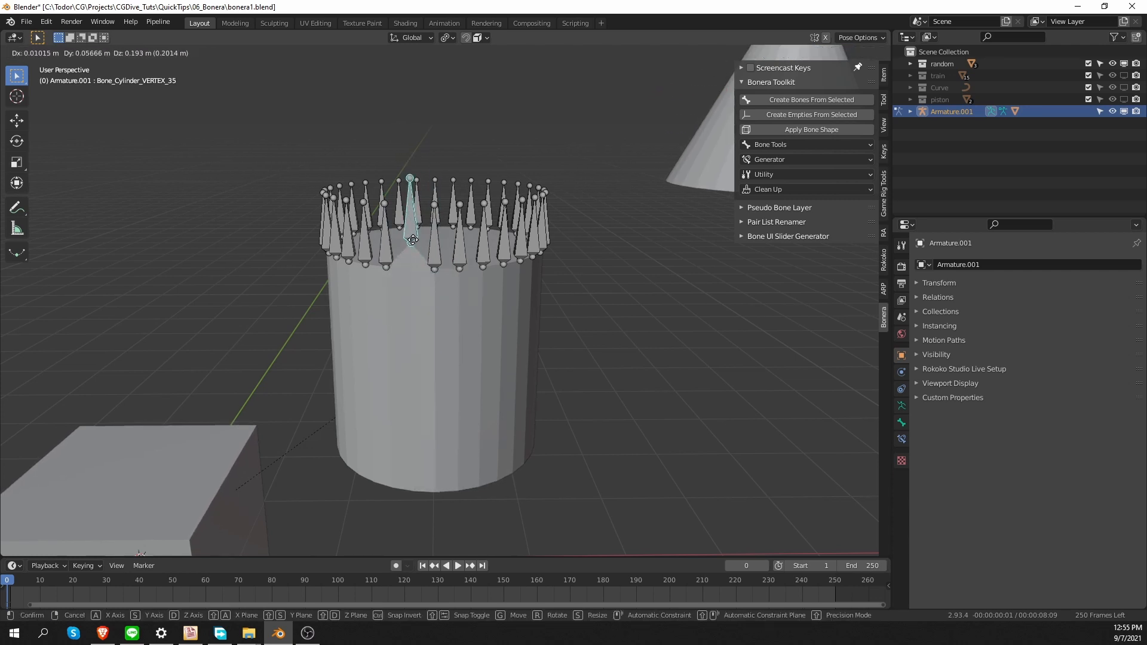
click(387, 294)
click(388, 291)
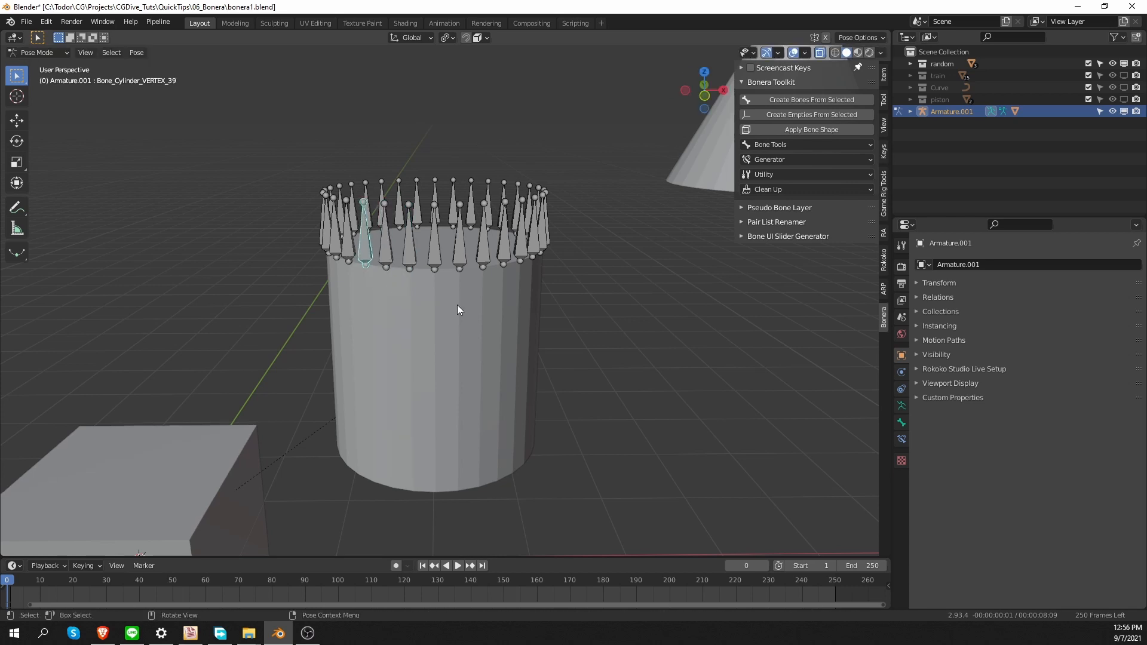
- Undo the pose test and the vertex bone creation, back to the cylinder's selected top vertices in Edit Mode
key(ctrl+z)
key(ctrl+z)
key(ctrl+z)
key(ctrl+z)
key(ctrl+z)
key(ctrl+z)
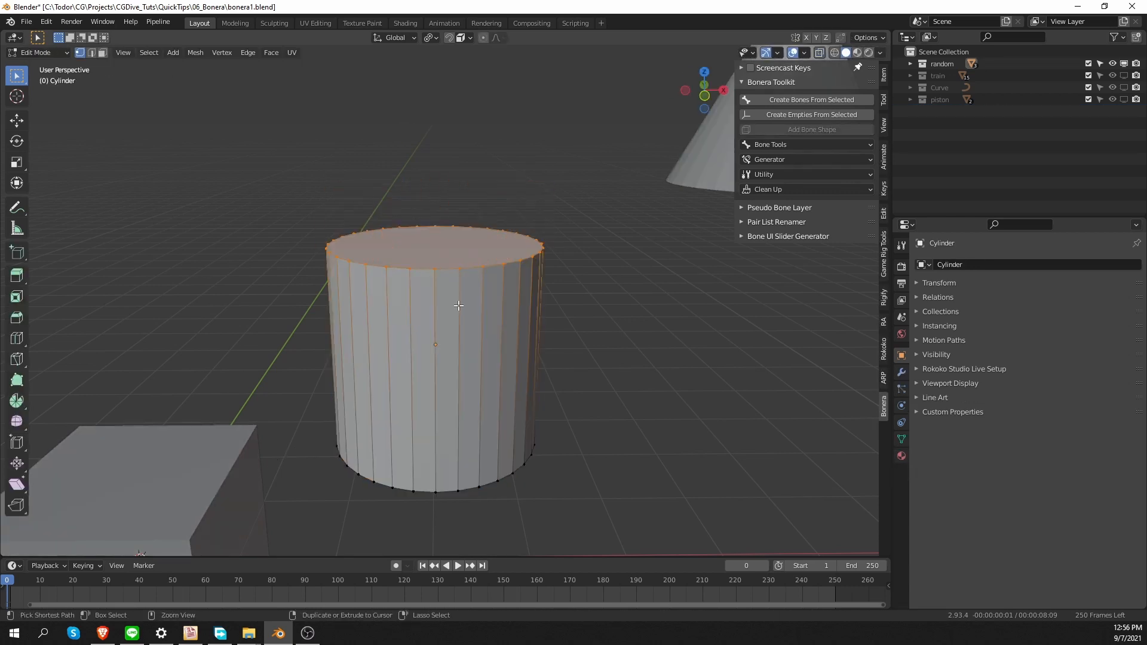
- Create individual bones from the cylinder's selected top ring using the Edges option
click(811, 100)
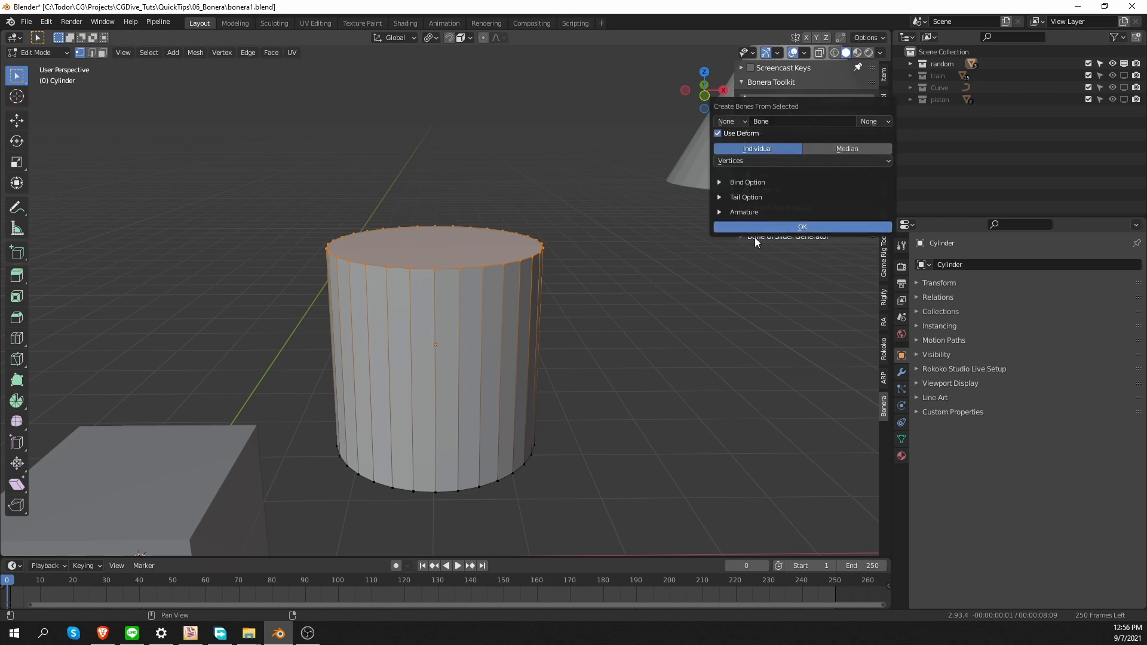
click(790, 161)
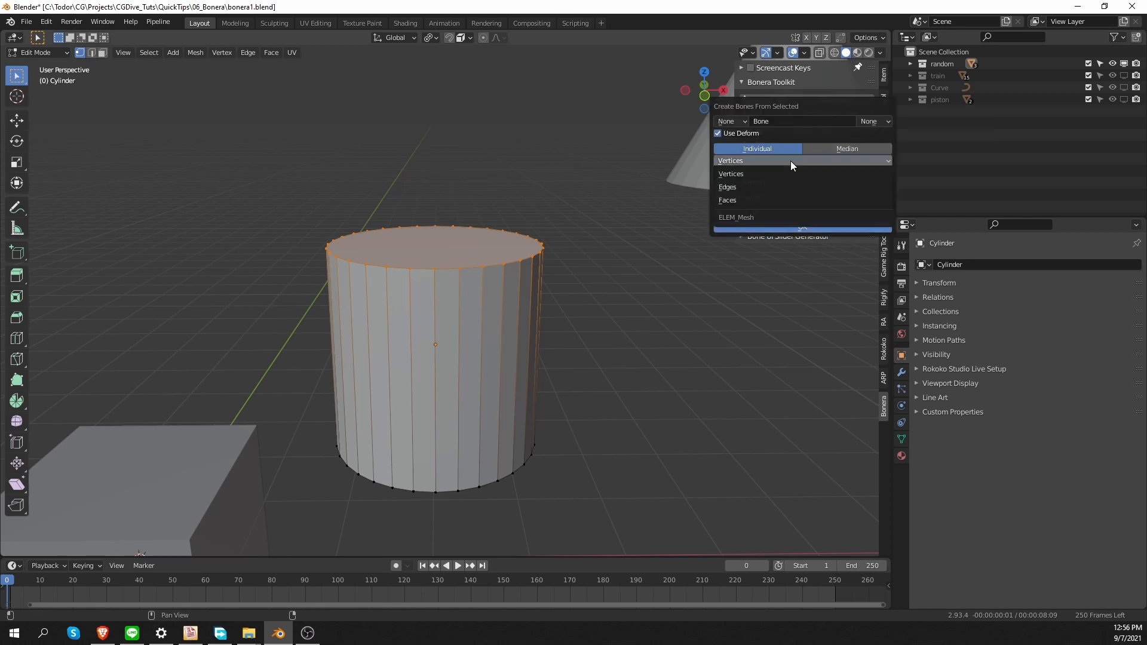
click(751, 187)
click(776, 229)
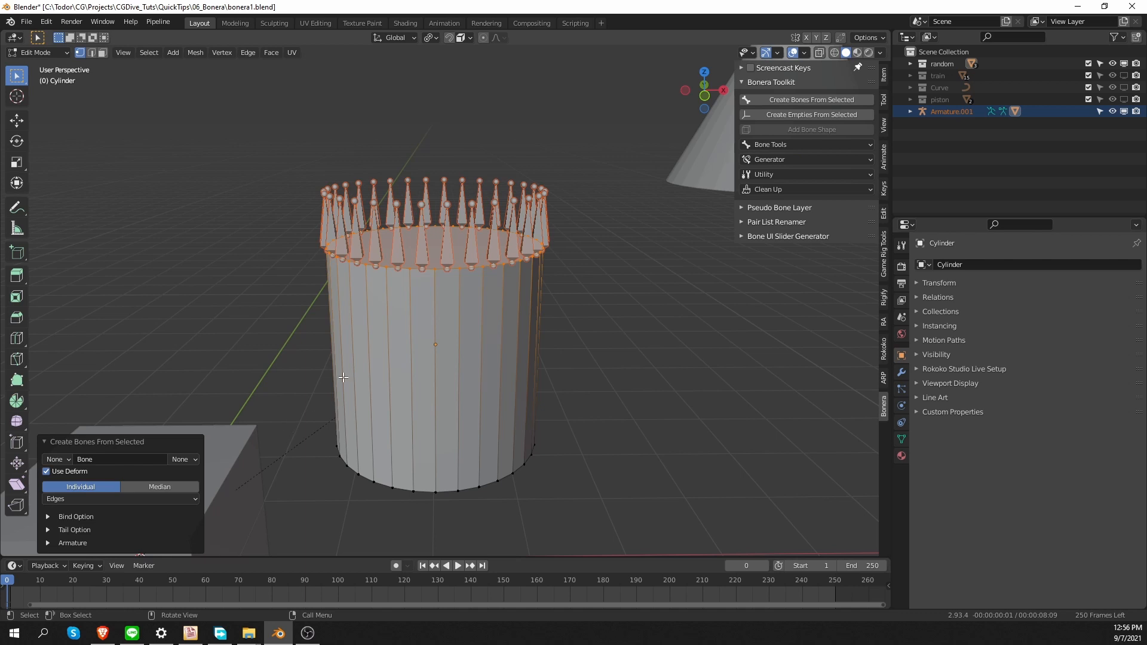
scroll(343, 378, up, 2)
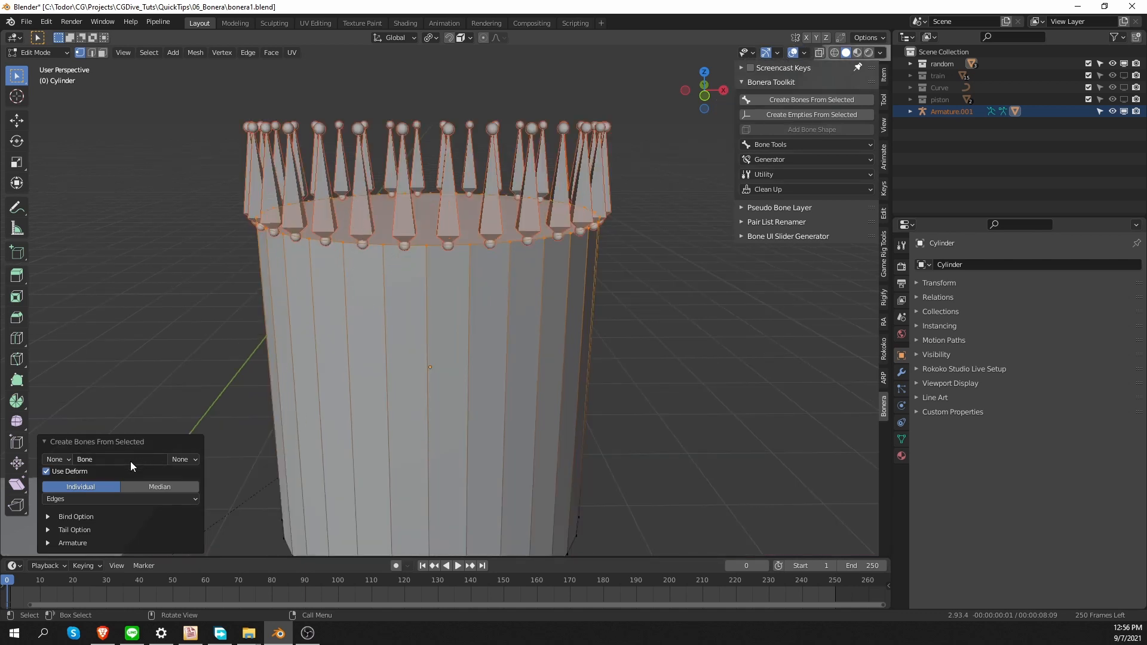
- Switch the bone creation to the Faces option for the cylinder's top, and undo the creation
click(105, 498)
click(60, 537)
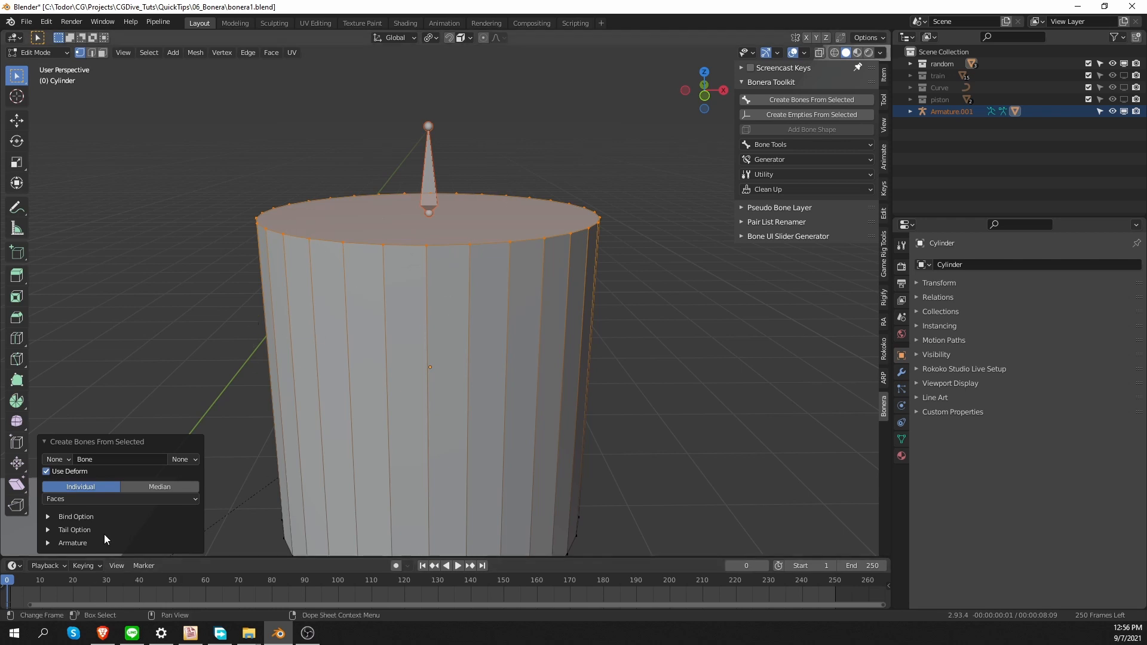
scroll(427, 361, down, 4)
key(ctrl+z)
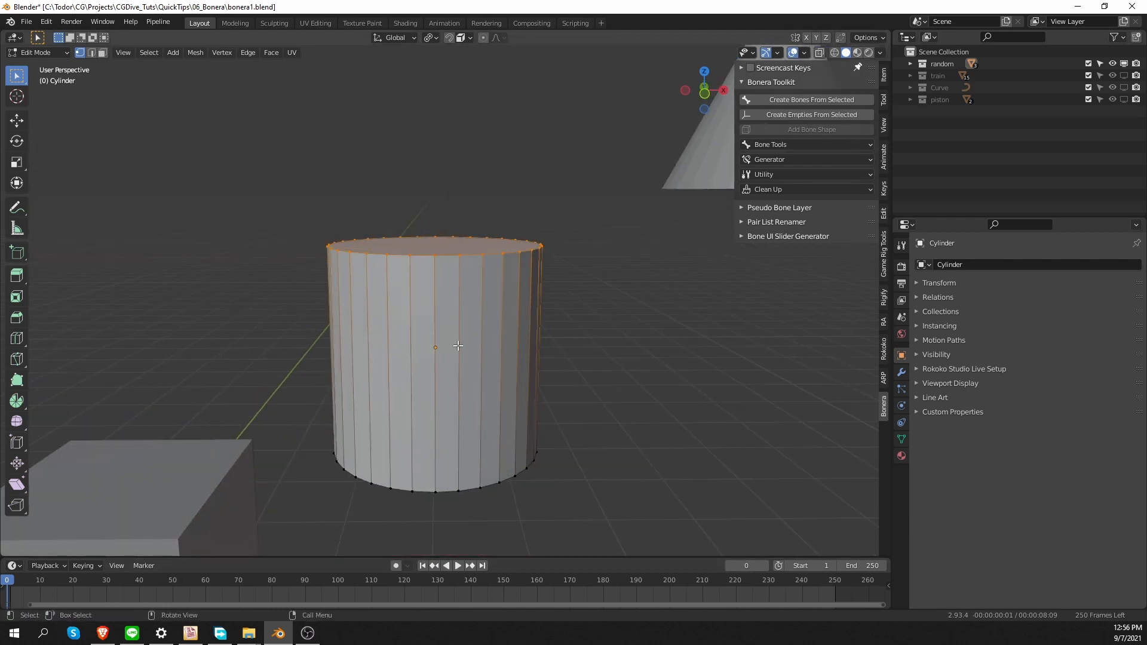
- Select the cylinder's full loop of side faces and create individual bones from them with the Faces option
key(3)
alt+click(463, 326)
middle_drag(389, 328, 573, 328)
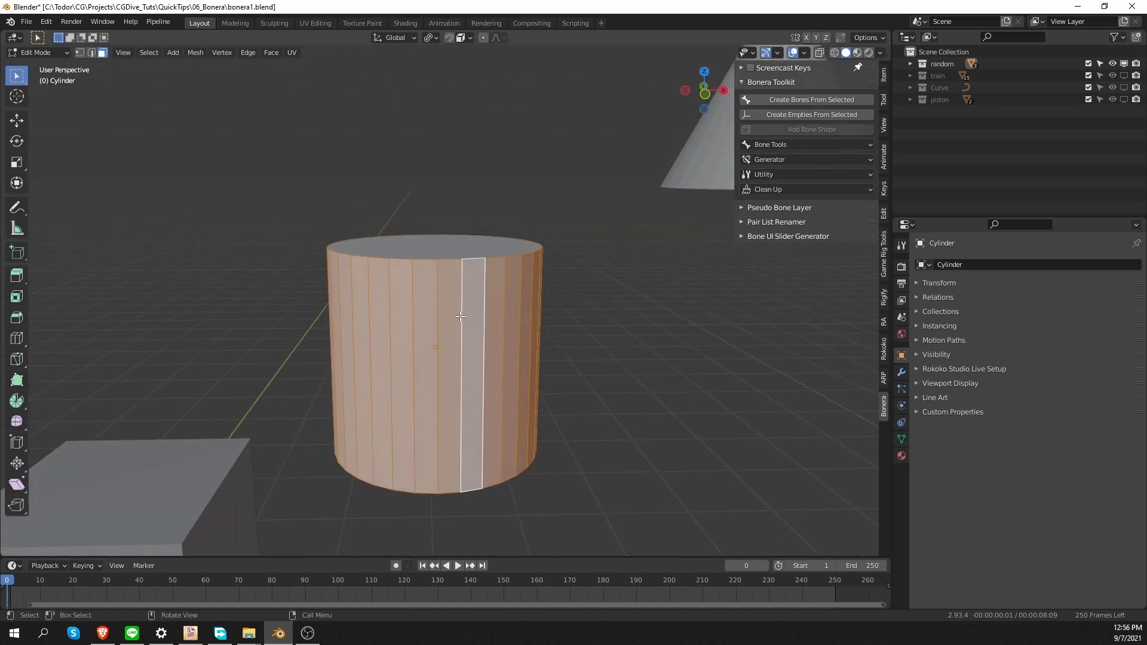
click(812, 102)
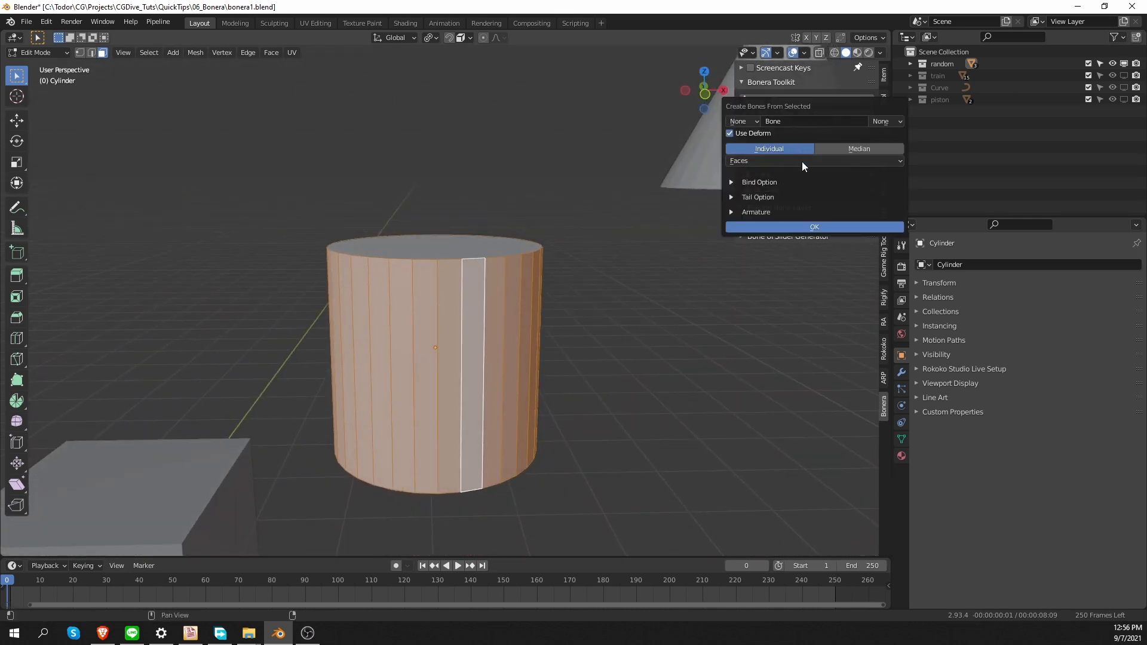
click(796, 226)
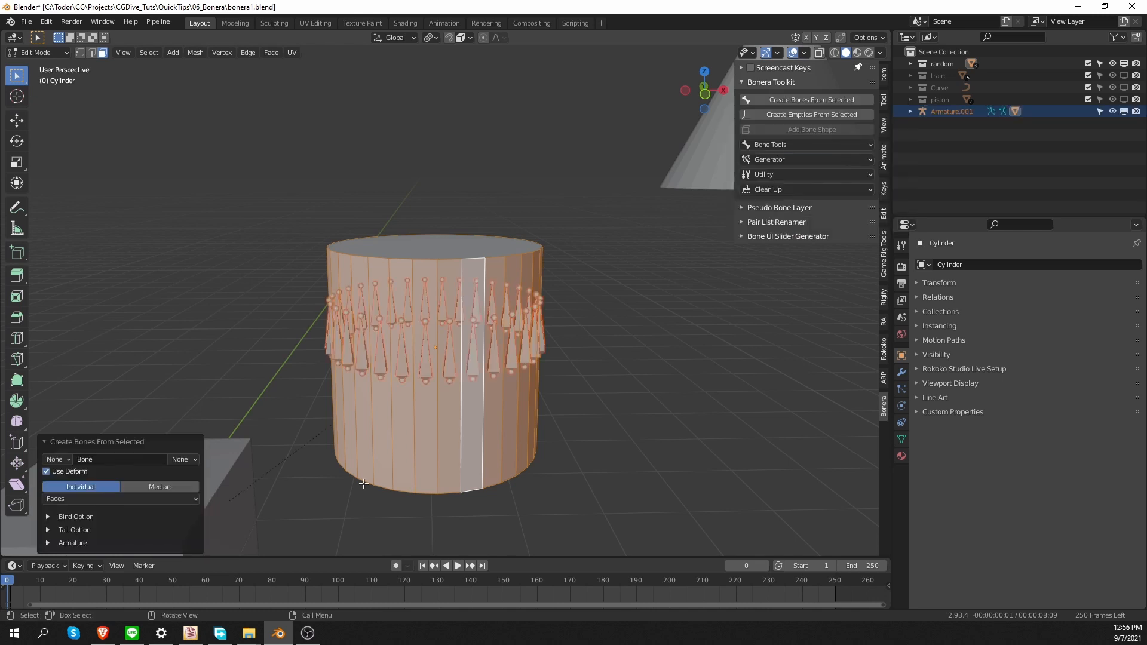
- Try moving a front bone of the side-face armature in Pose Mode to test the cylinder's deformation
key(Tab)
click(453, 378)
key(ctrl+Tab)
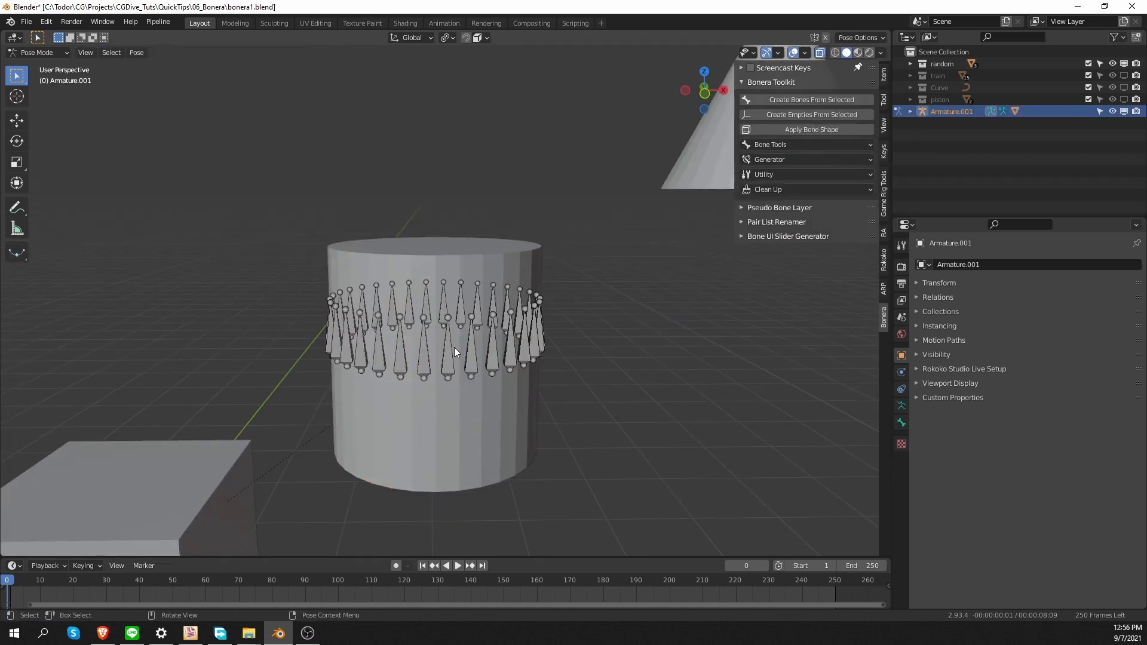
click(454, 347)
key(g)
right_click(451, 375)
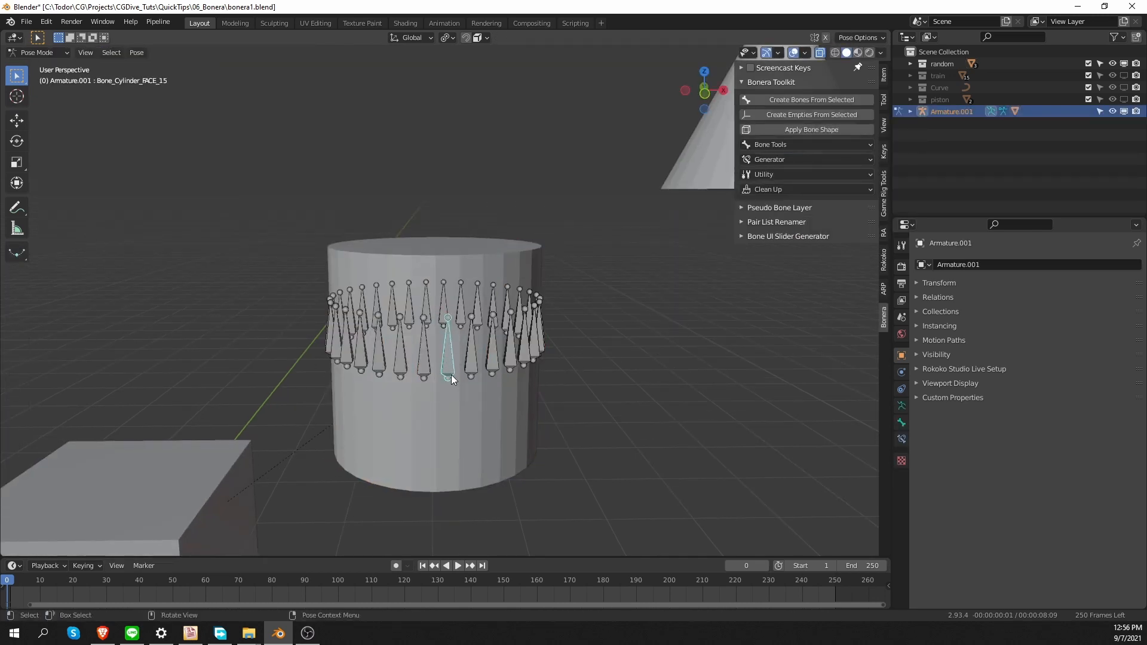
click(490, 358)
- Undo the pose test and the face bone creation, back to the cylinder's selected side faces in Edit Mode
key(ctrl+z)
key(ctrl+z)
key(ctrl+z)
key(ctrl+z)
key(ctrl+z)
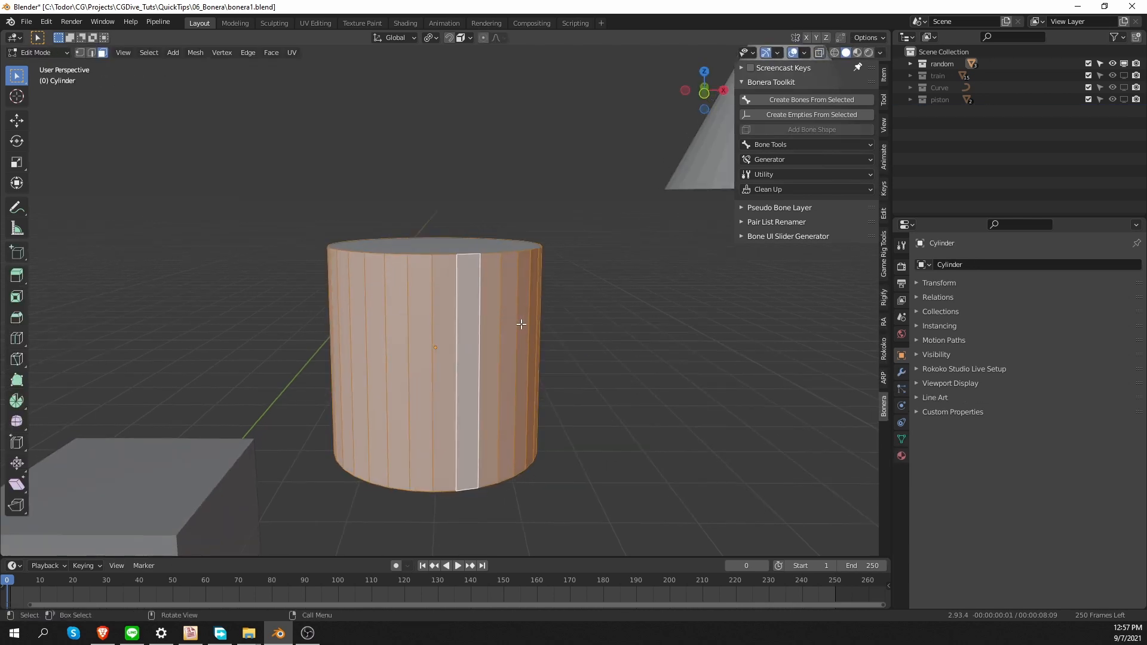
- Select the cylinder's top ring of vertices and create a single bone from them with the Median option
scroll(520, 324, down, 3)
key(1)
drag(340, 245, 543, 320)
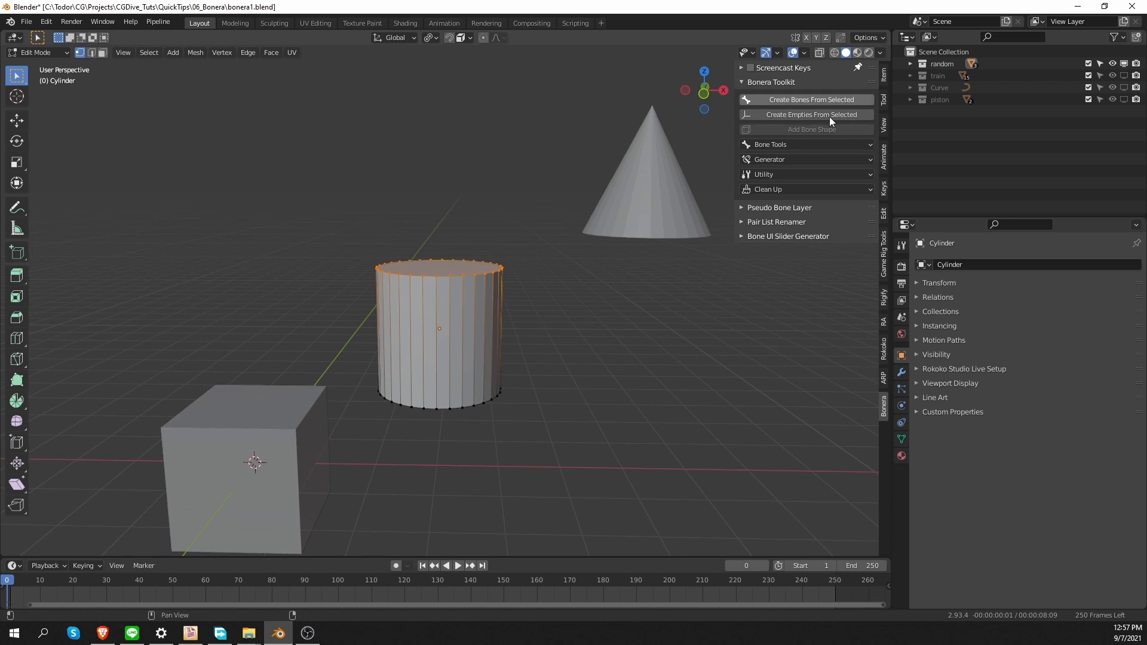
click(810, 100)
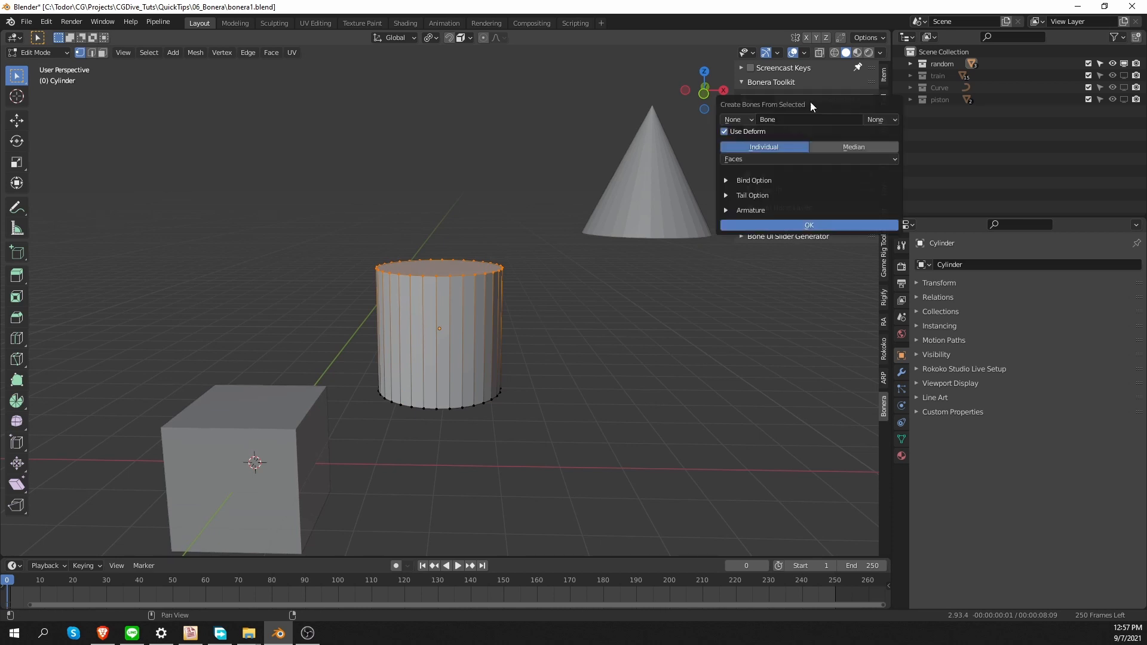
click(849, 148)
click(816, 213)
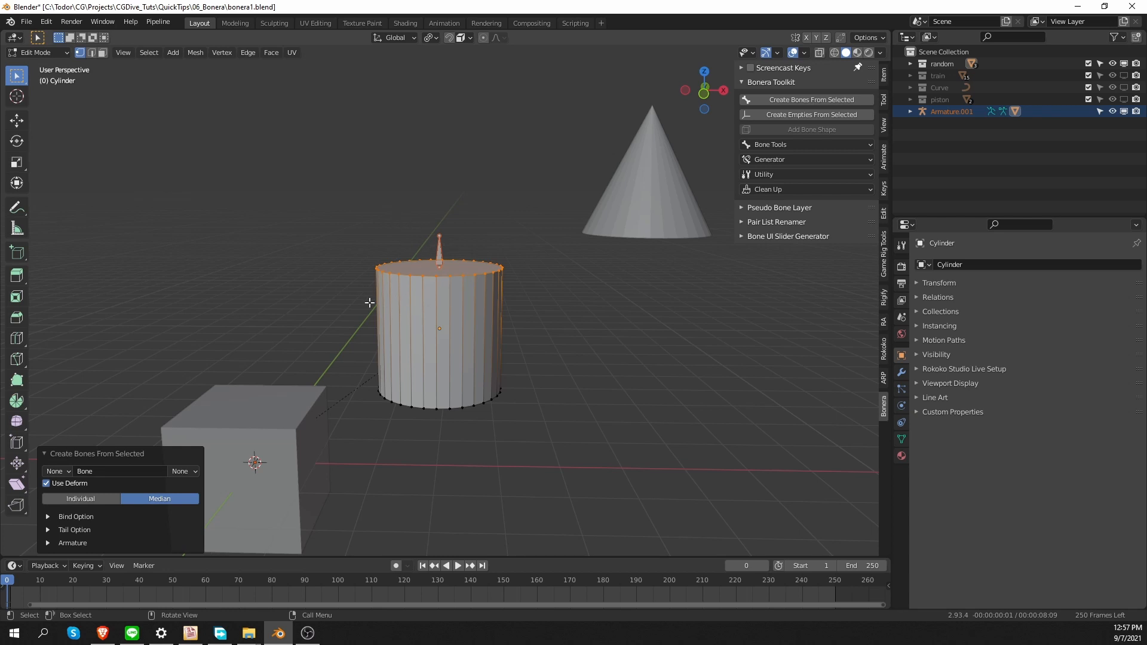
- Try moving the median bone in Pose Mode to test how the cylinder's top follows it
key(Tab)
click(439, 251)
key(Tab)
click(442, 302)
key(g)
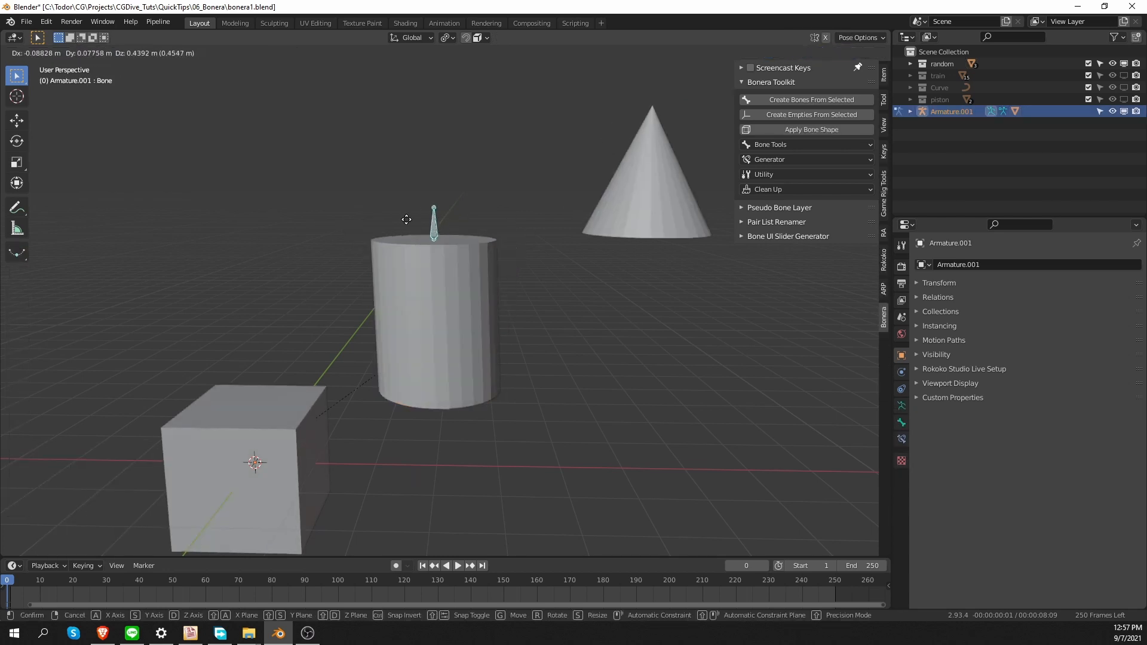
right_click(475, 198)
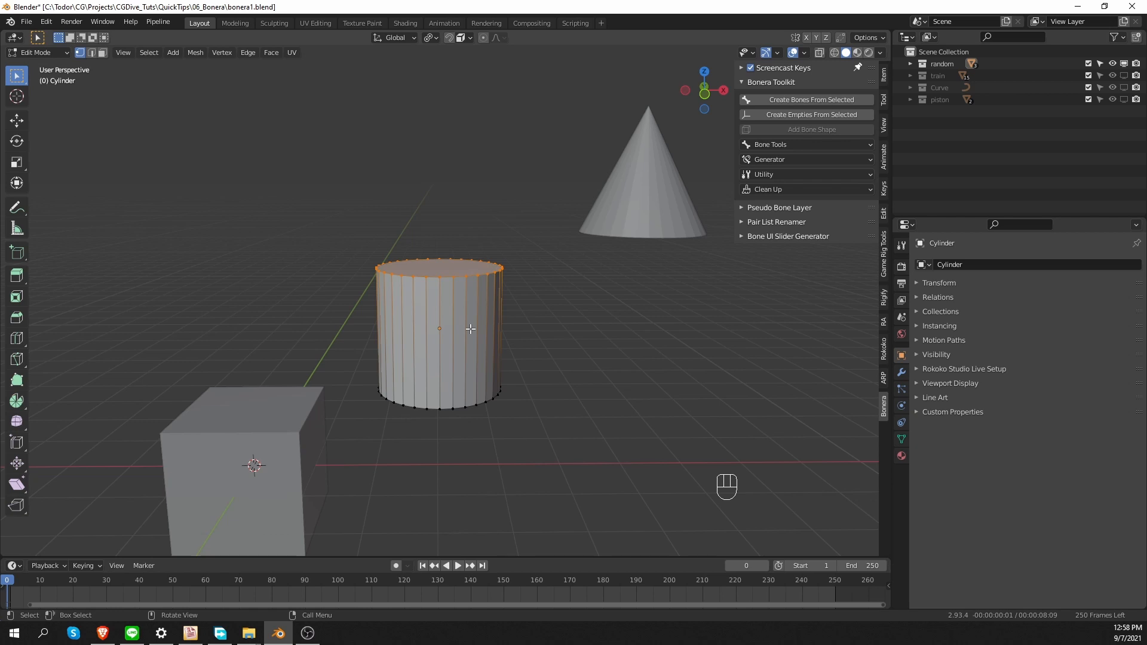
- Select the cylinder, cube and cone together in Object Mode and enter Edit Mode on all three
key(Tab)
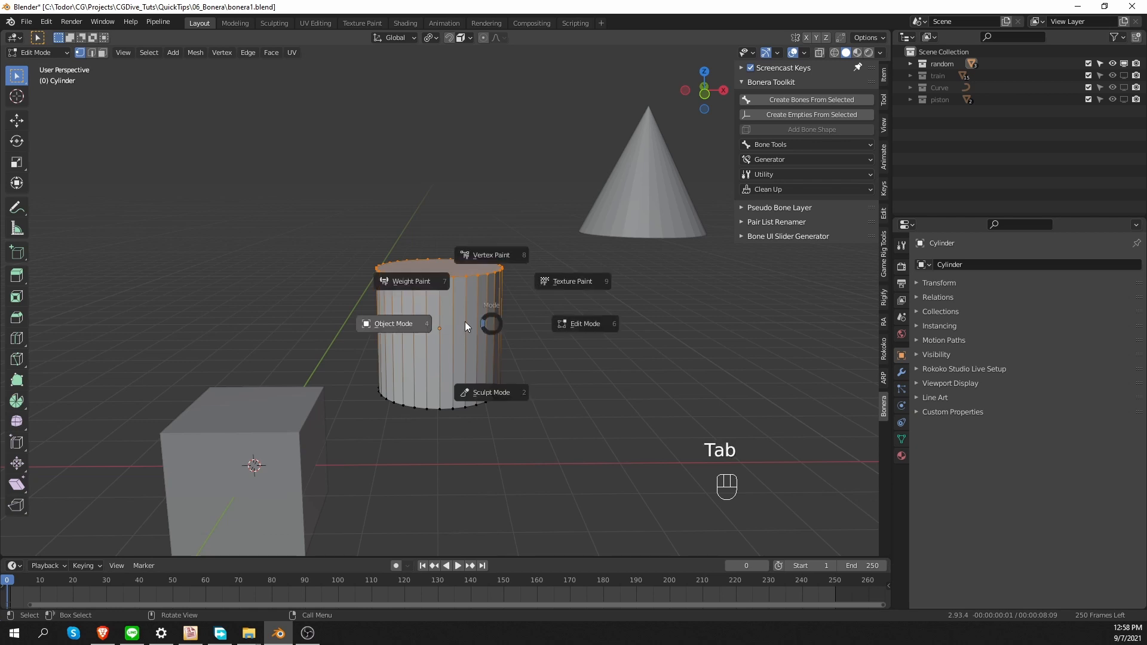
click(390, 323)
shift+click(242, 423)
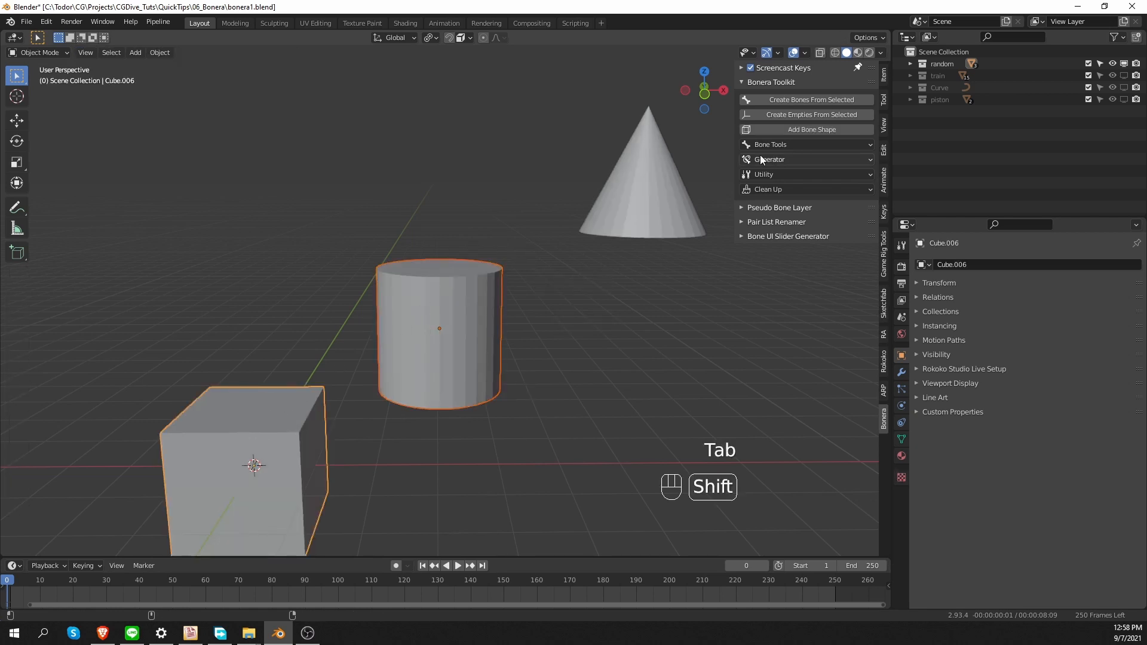
shift+click(633, 191)
key(Tab)
click(659, 182)
- Try moving the cone's tip, a top cylinder vertex and a cube corner one by one, cancelling each move
click(650, 110)
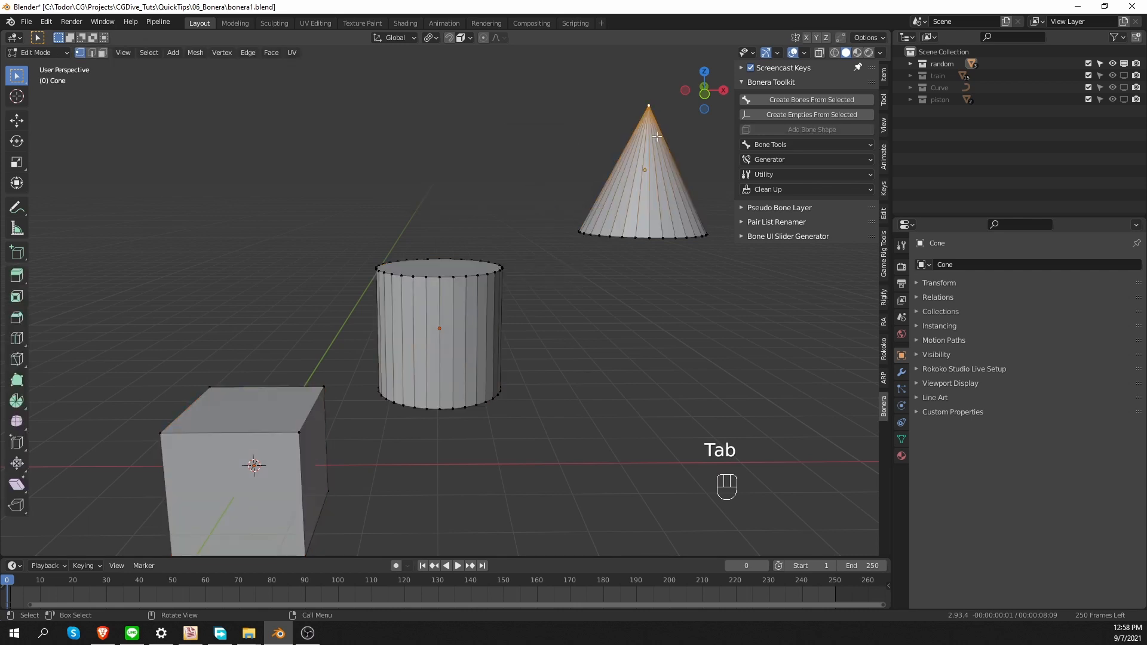
key(g)
right_click(663, 91)
click(453, 281)
key(g)
right_click(472, 310)
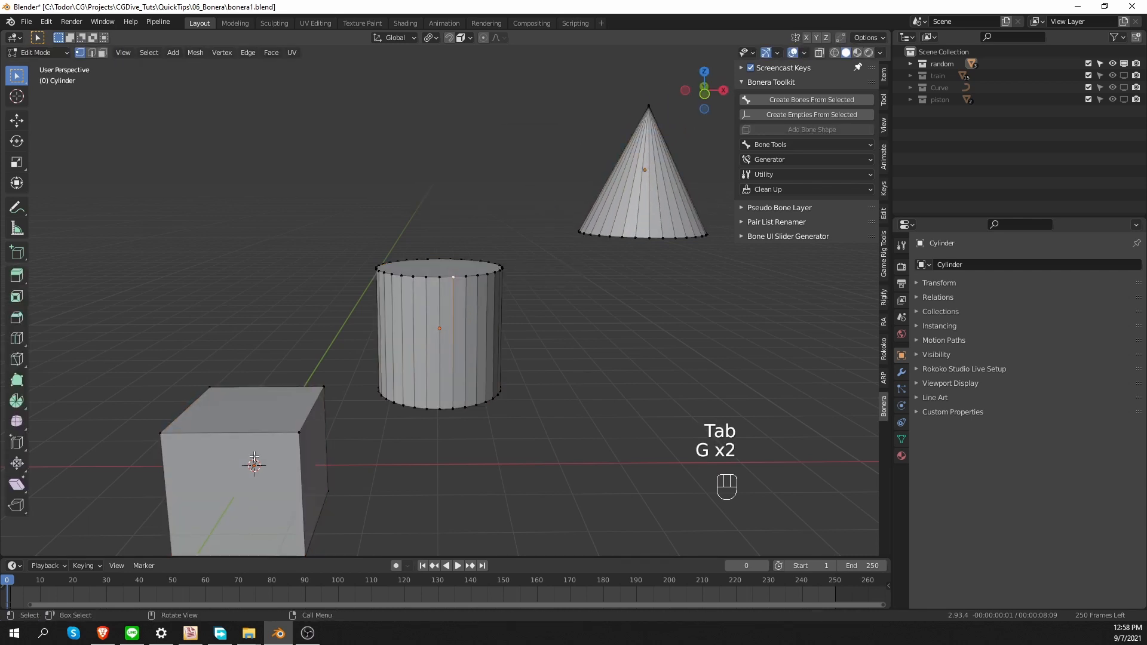
click(297, 433)
key(g)
right_click(297, 435)
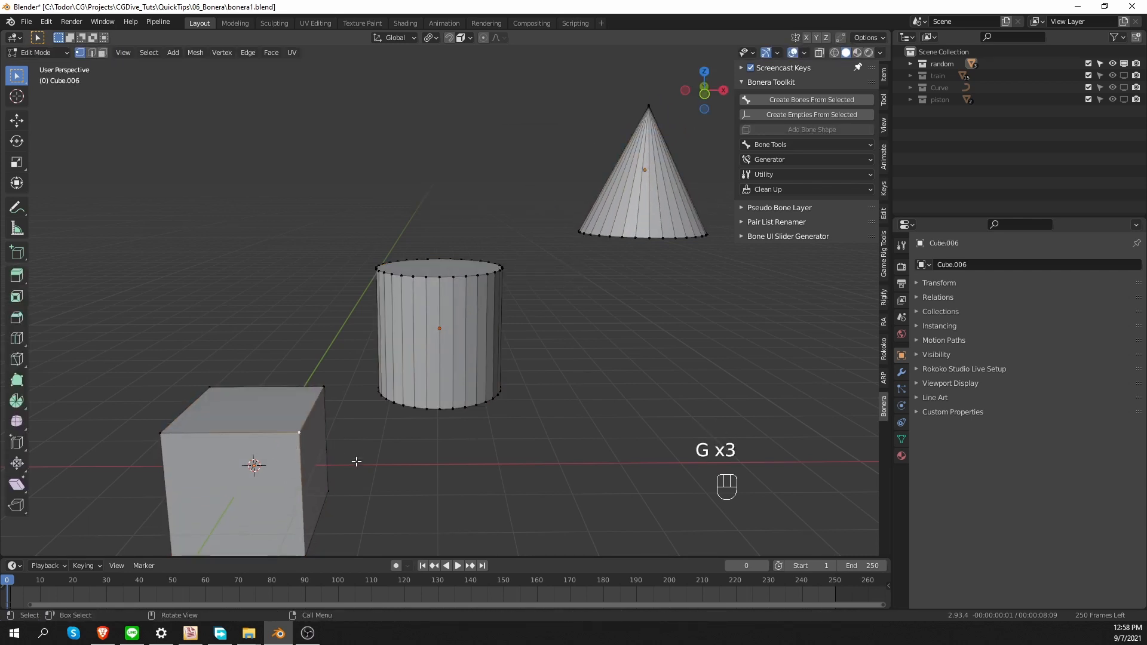
- Select a cube corner, a top cylinder vertex and the cone's tip together, and create one Median bone from them
shift+click(426, 277)
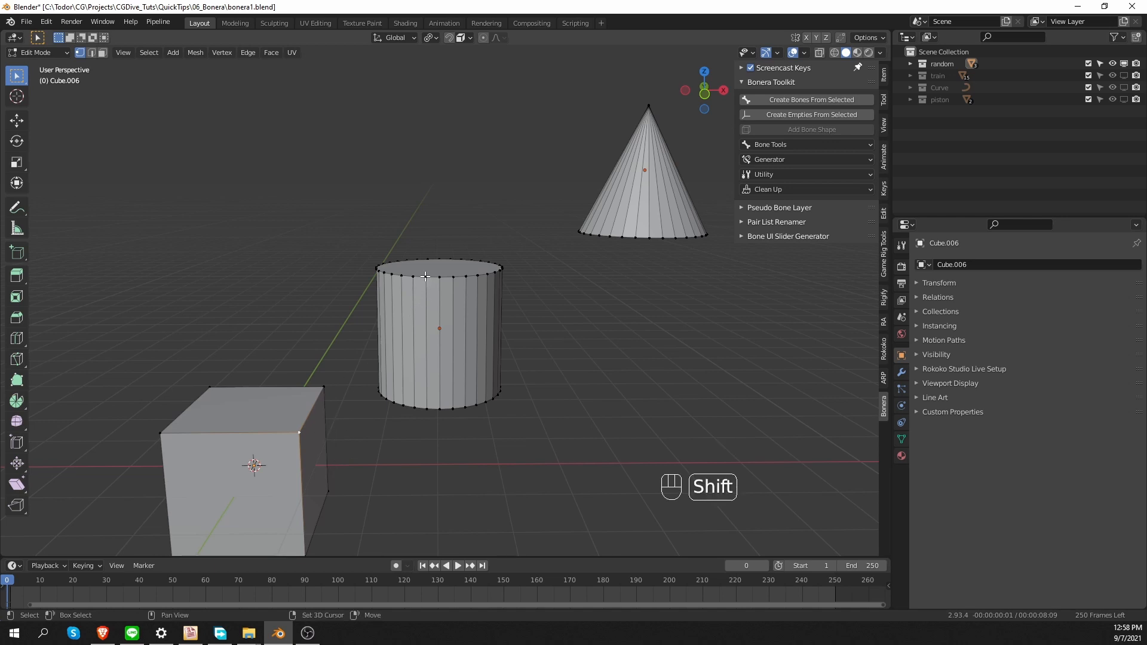
shift+click(648, 106)
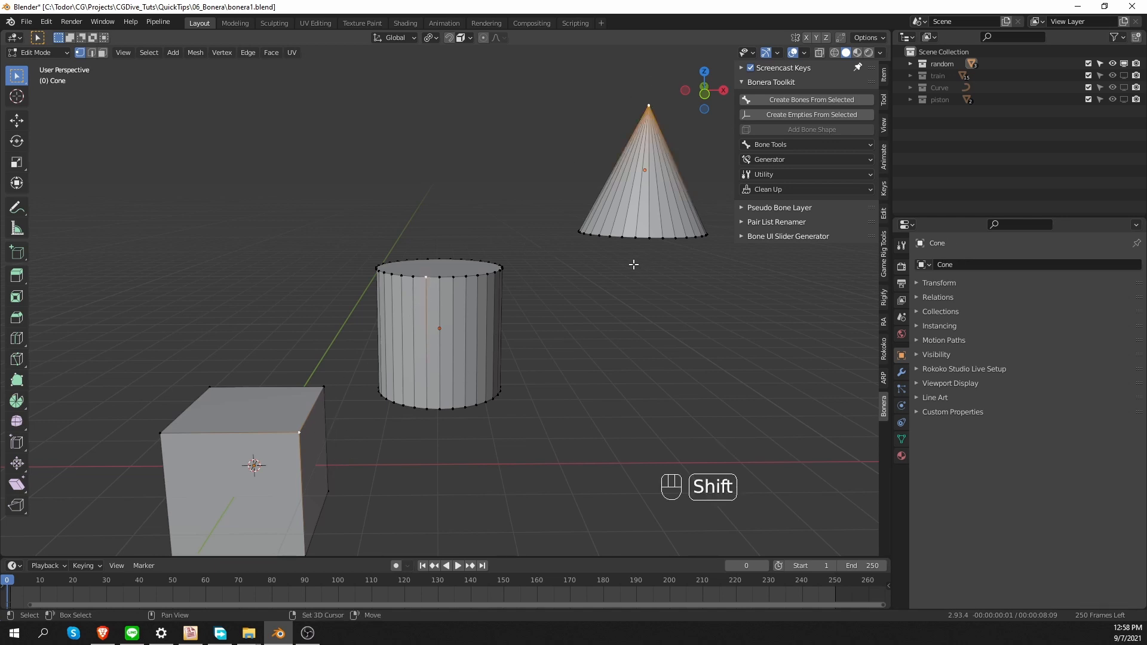
click(811, 100)
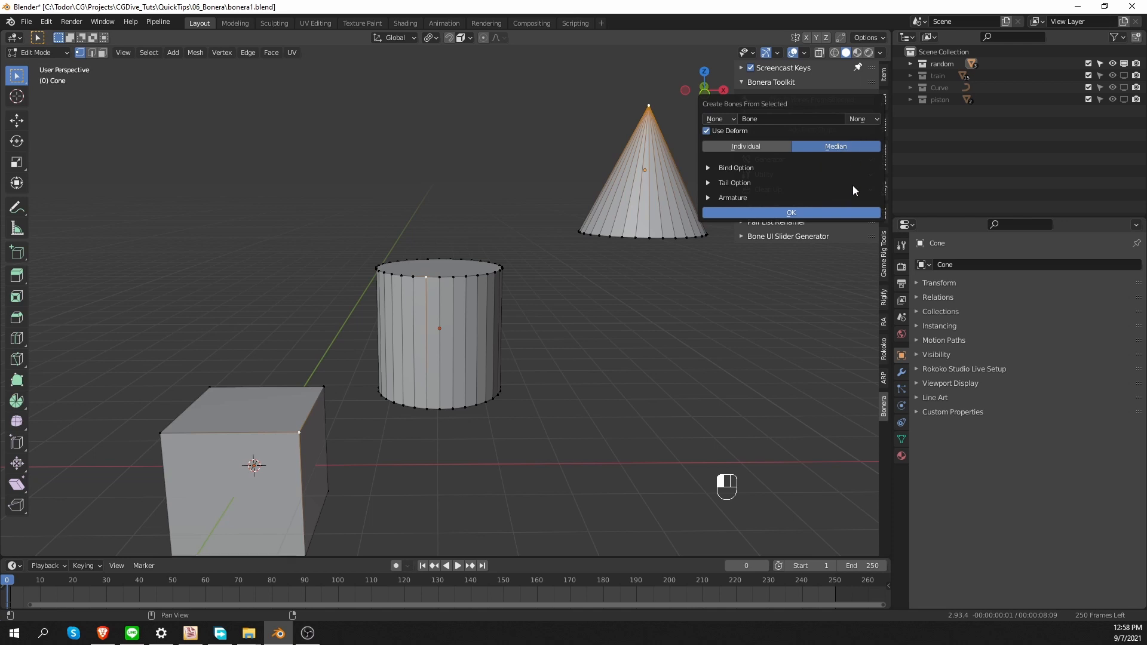
click(810, 214)
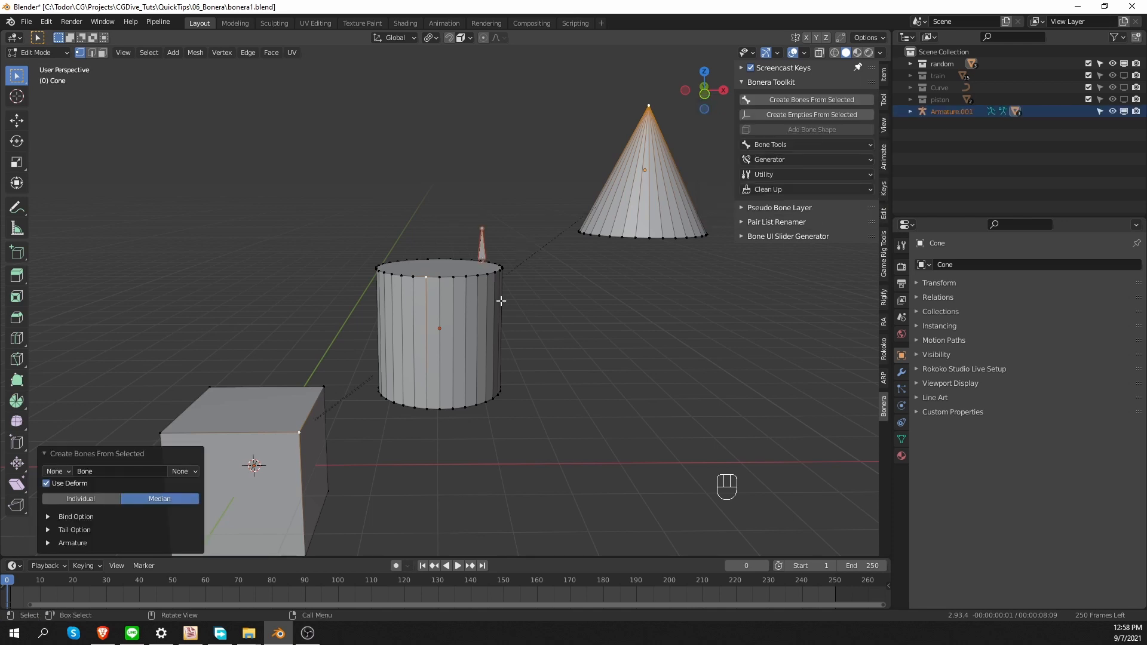
- Try moving the shared bone in Pose Mode to test the deformation of the cube, cylinder and cone
key(Tab)
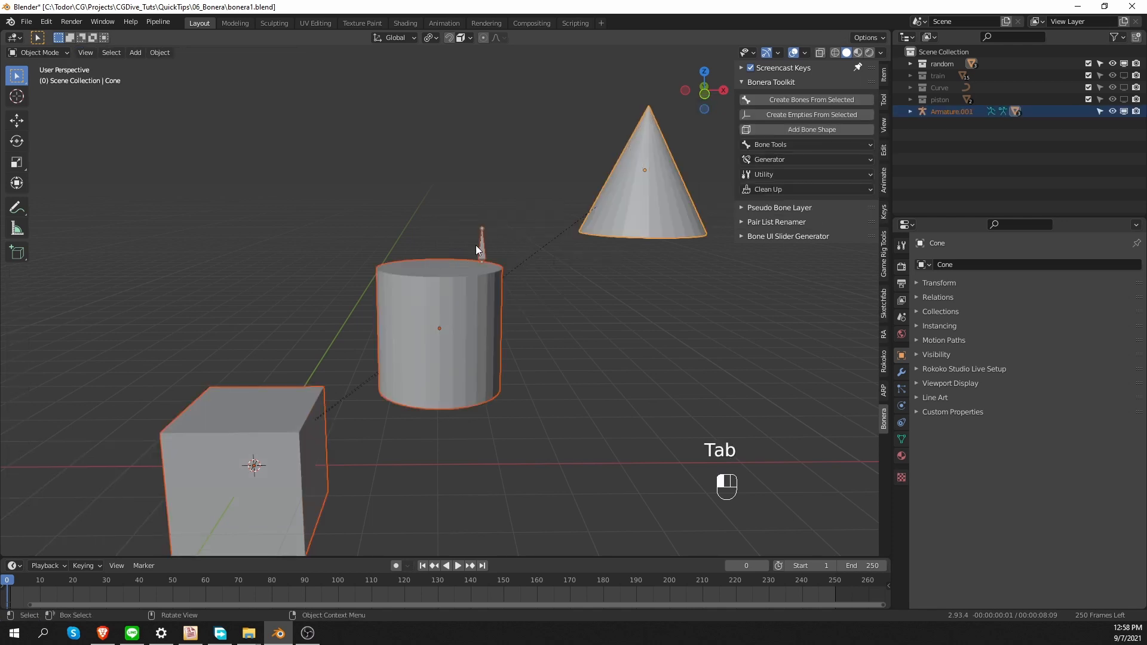
click(476, 246)
key(Tab)
click(489, 282)
key(g)
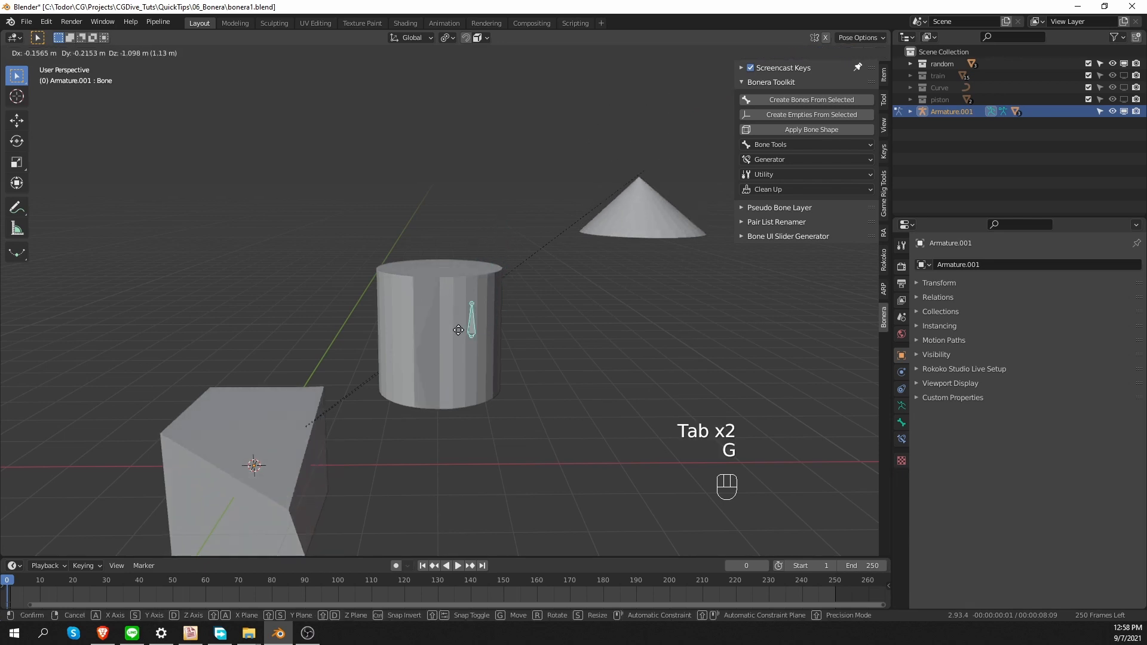
right_click(495, 225)
- Undo the pose test and the creation of the bone shared by the three objects
key(ctrl+z)
key(ctrl+z)
key(ctrl+z)
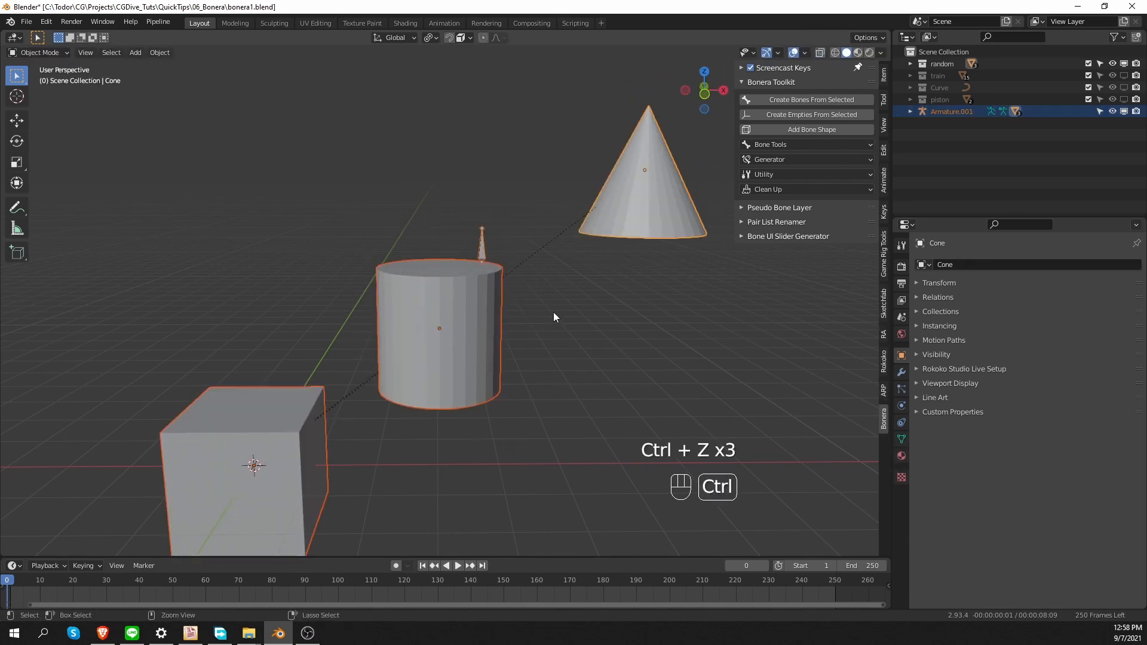
key(ctrl+z)
key(ctrl+z)
- Select only the cylinder in Object Mode and enter Edit Mode on it
key(Tab)
click(463, 307)
key(Tab)
- Examine the Bind Option, Tail Option and Armature settings of Create Bones From Selected without creating a bone
click(854, 99)
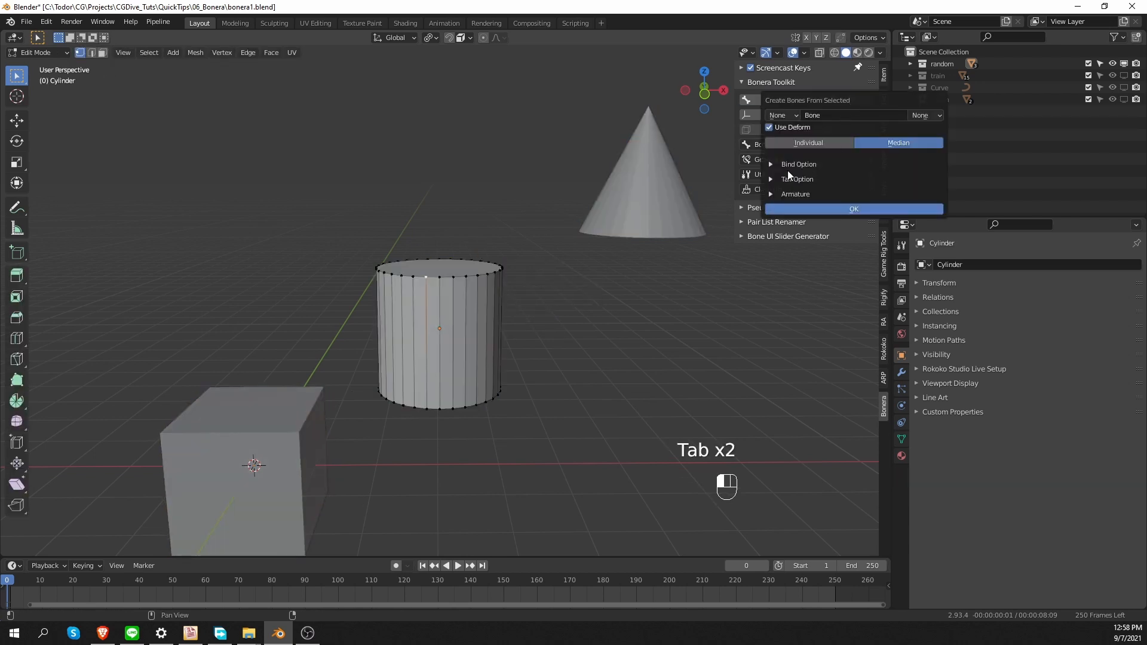
click(798, 165)
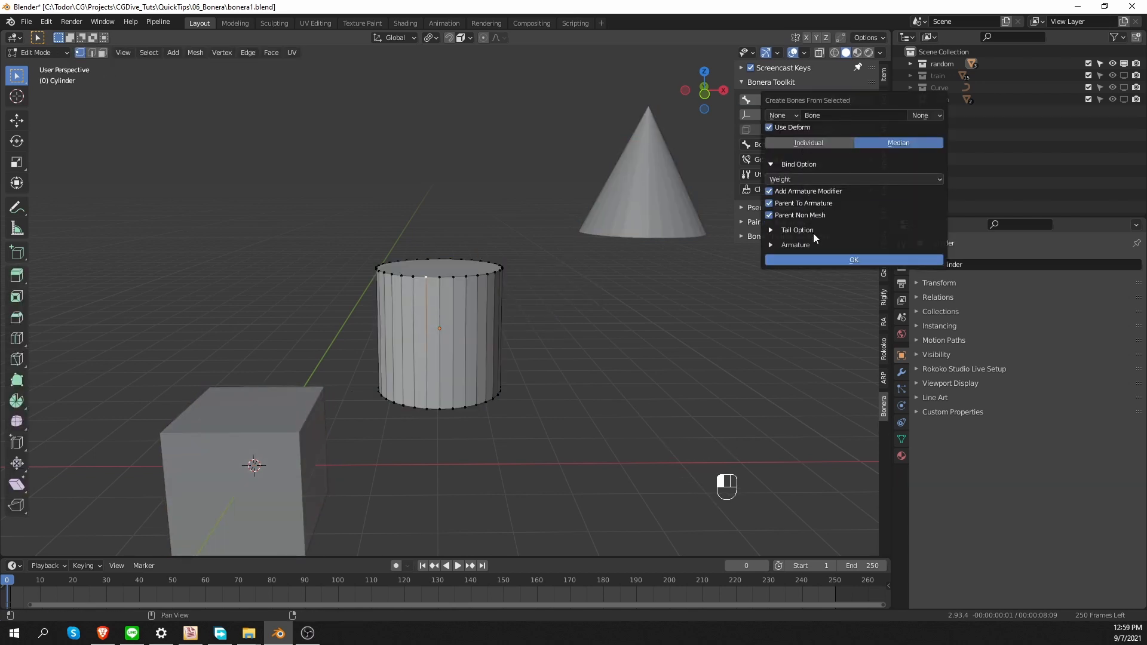
click(811, 232)
click(819, 177)
click(817, 174)
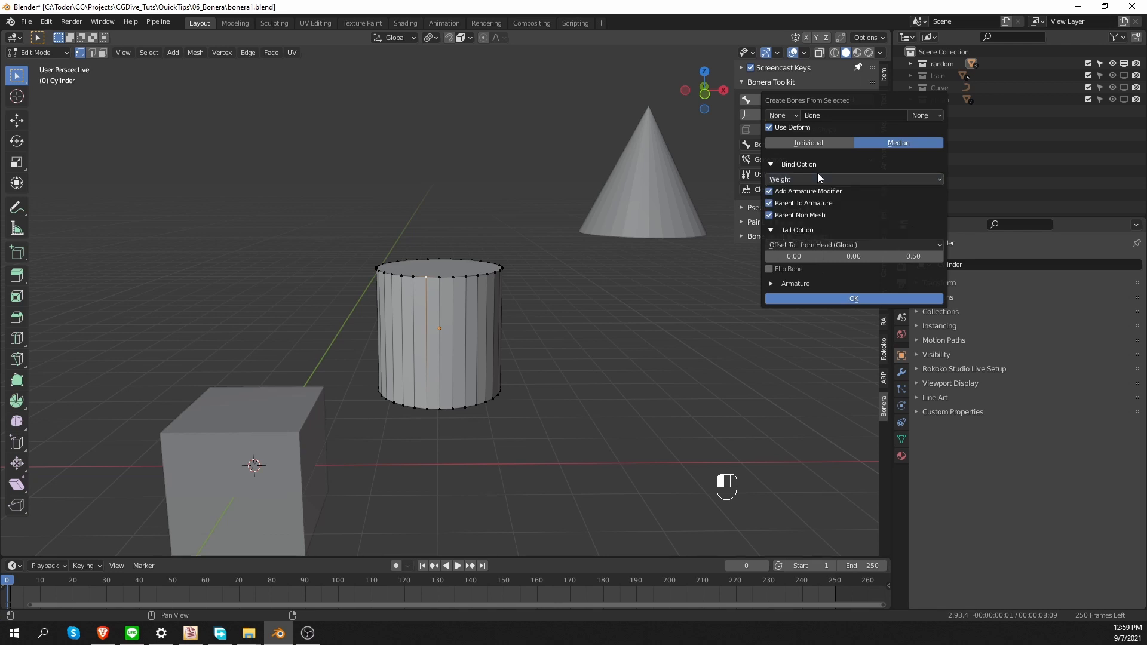
click(804, 284)
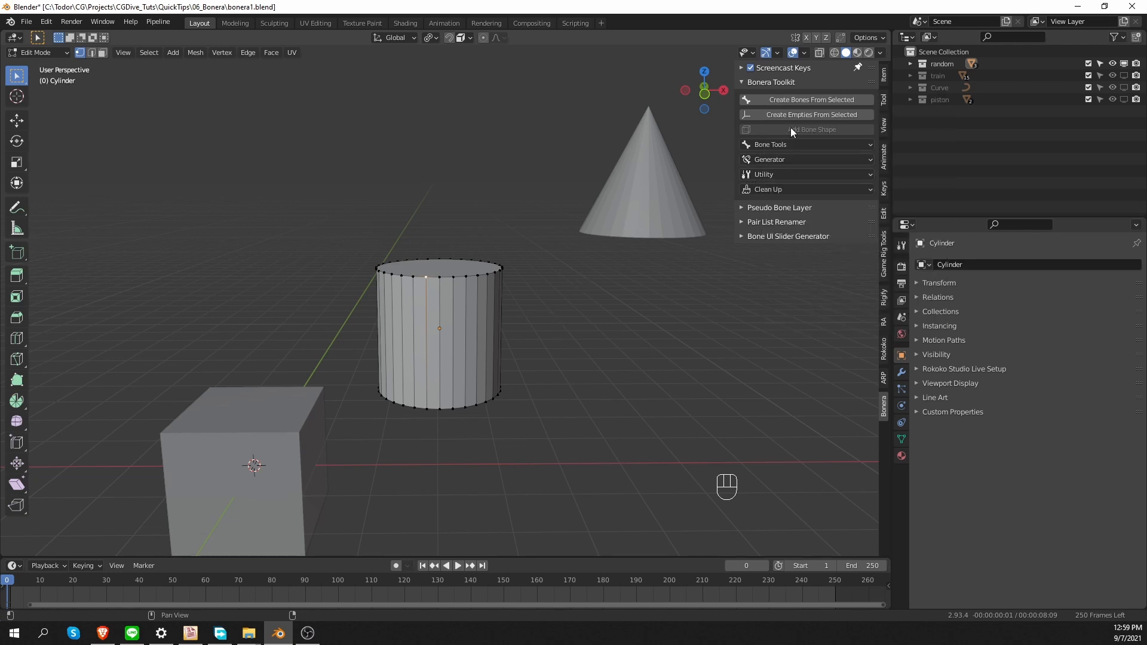
- Return to Object Mode and create individual plain-axes empties on the cube, cylinder and cone, parented, with Global orientation and size 0.94
key(Tab)
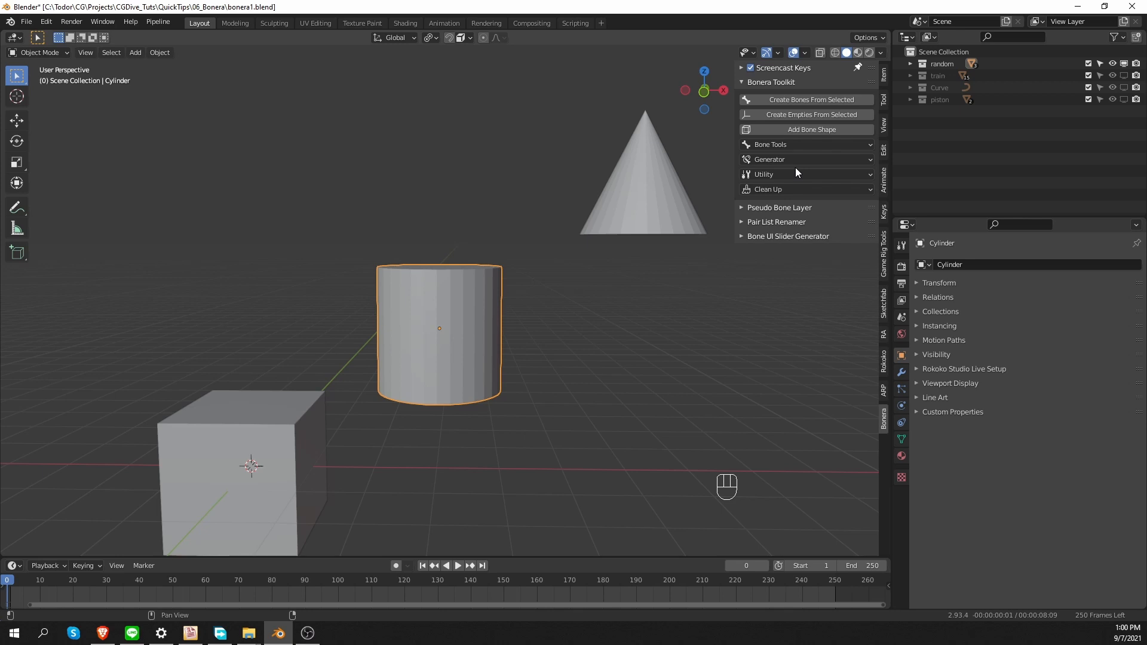
shift+click(216, 445)
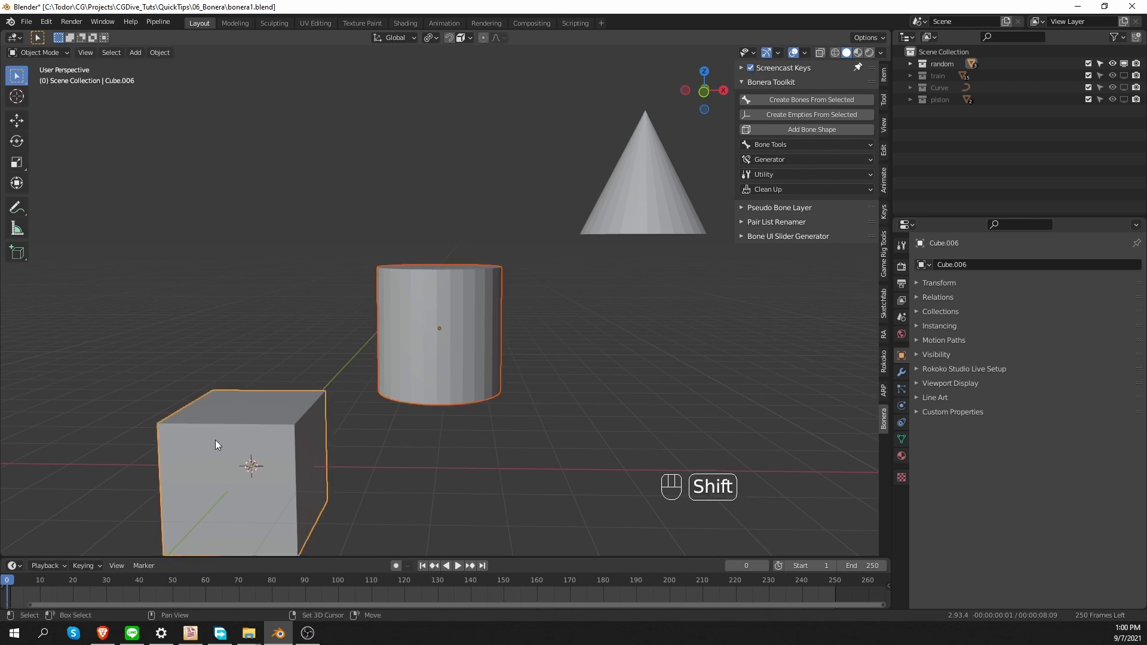
shift+click(625, 158)
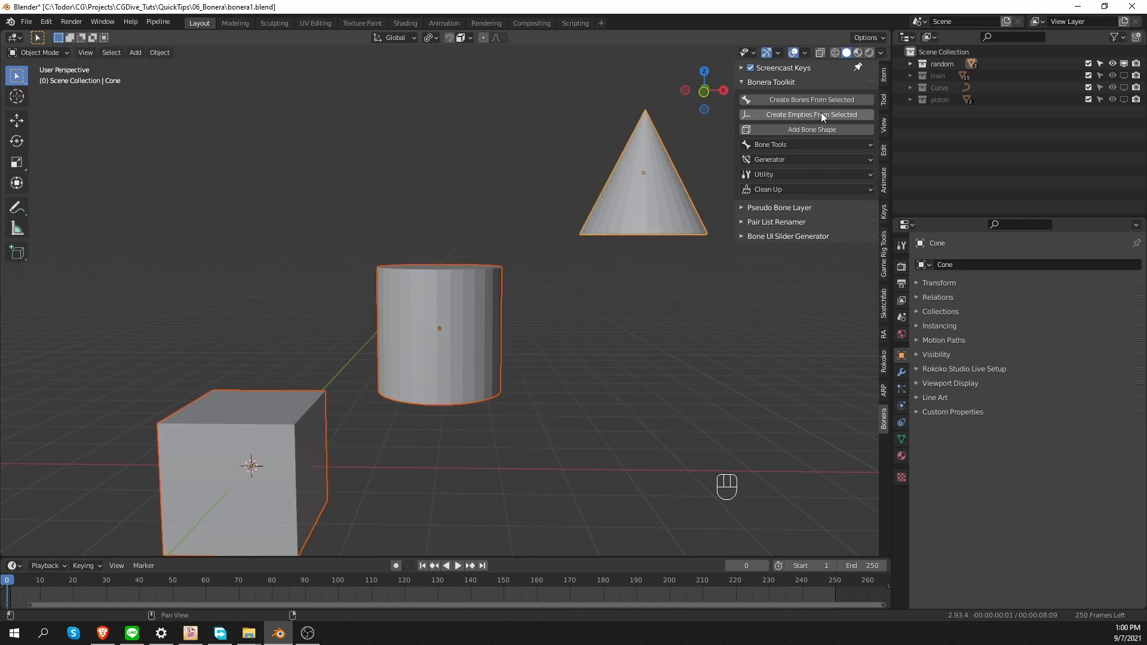
click(841, 114)
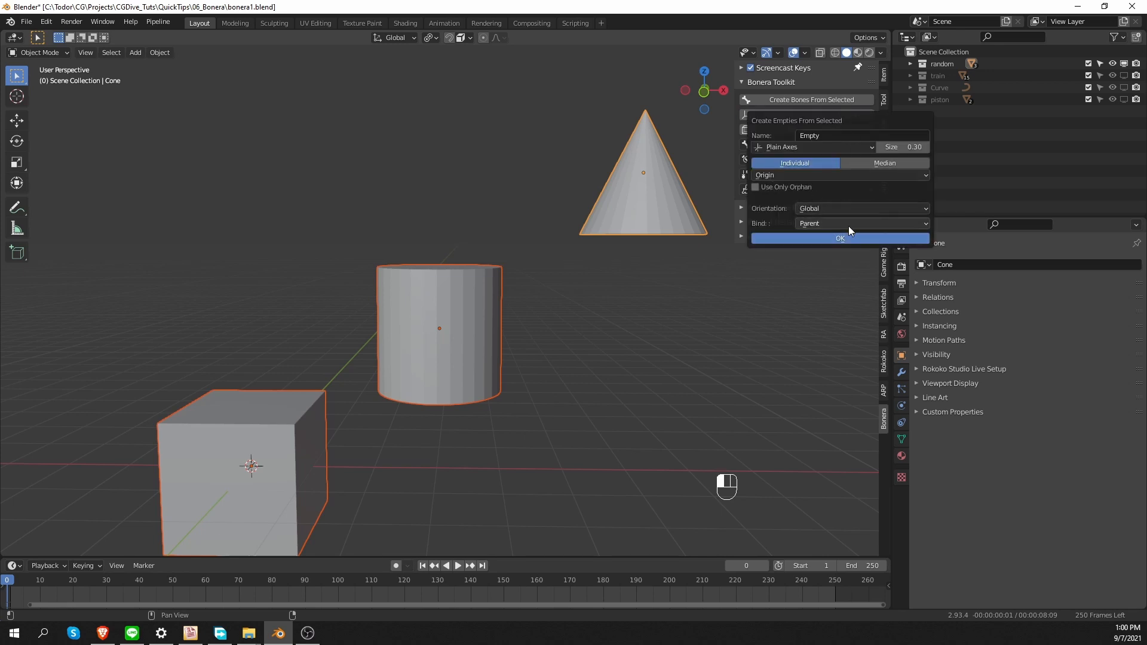
click(840, 239)
shift+middle_drag(468, 232, 475, 182)
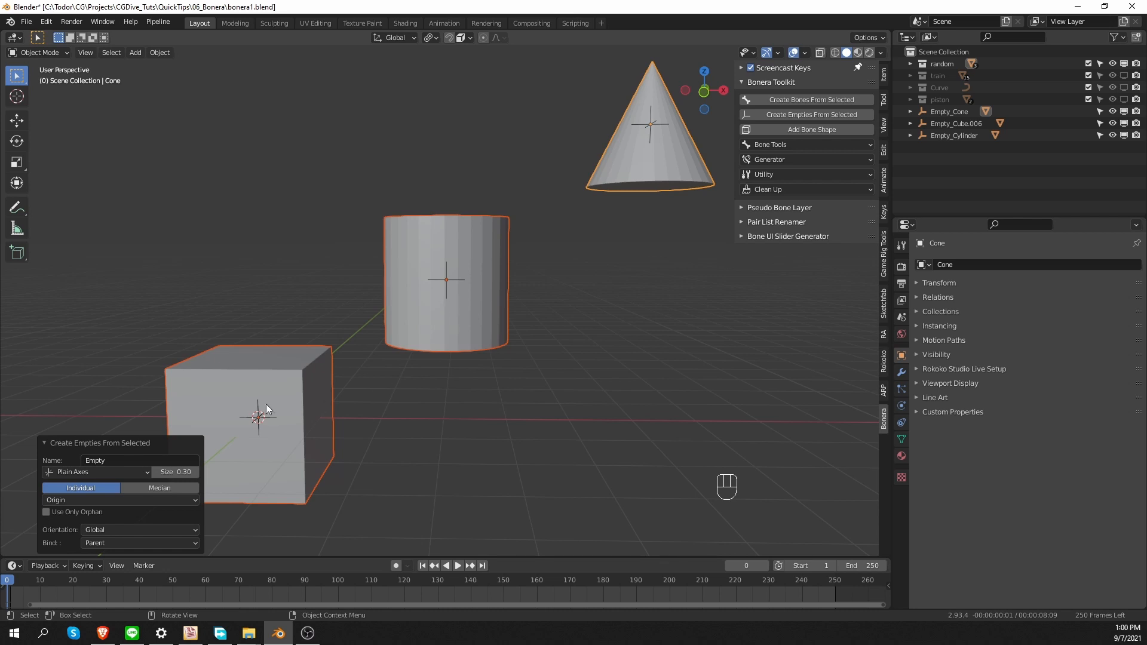
shift+drag(184, 471, 184, 470)
- Try moving each of the three empties to test that its parented object follows
click(260, 367)
key(g)
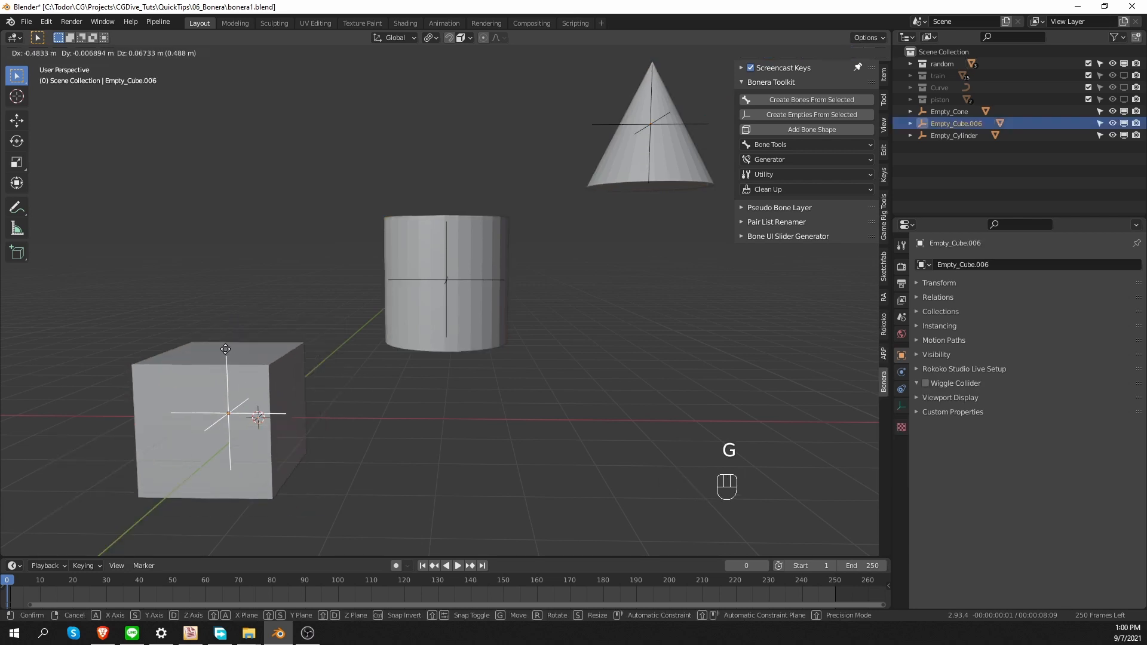
click(449, 284)
key(g)
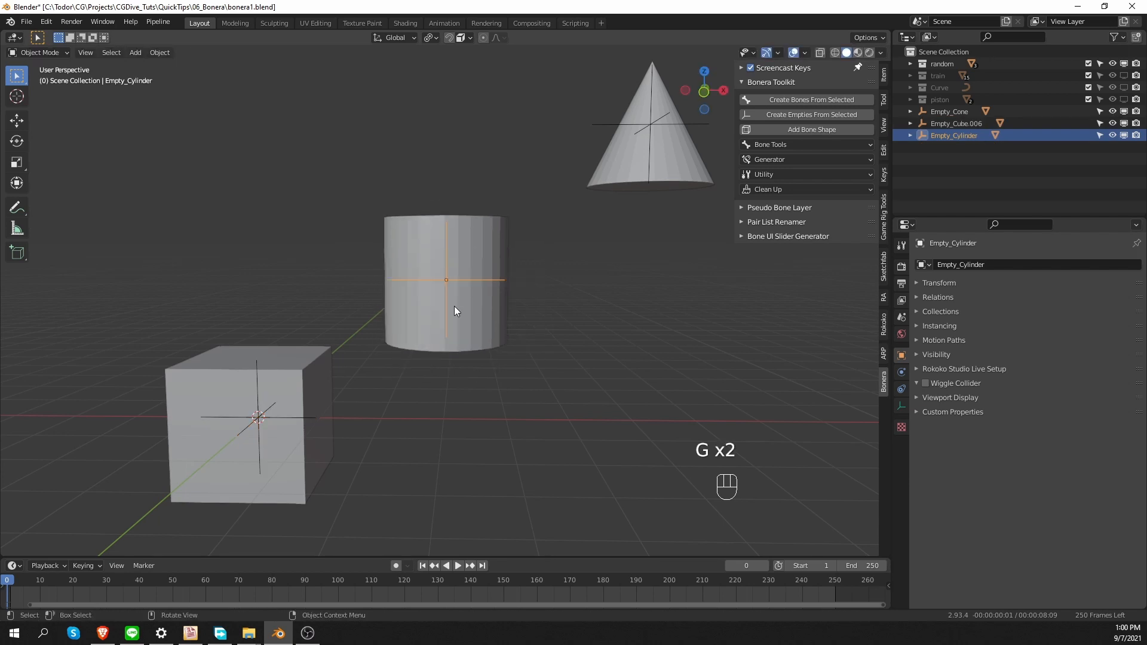
click(645, 117)
key(g)
right_click(647, 121)
click(654, 127)
key(g)
right_click(643, 120)
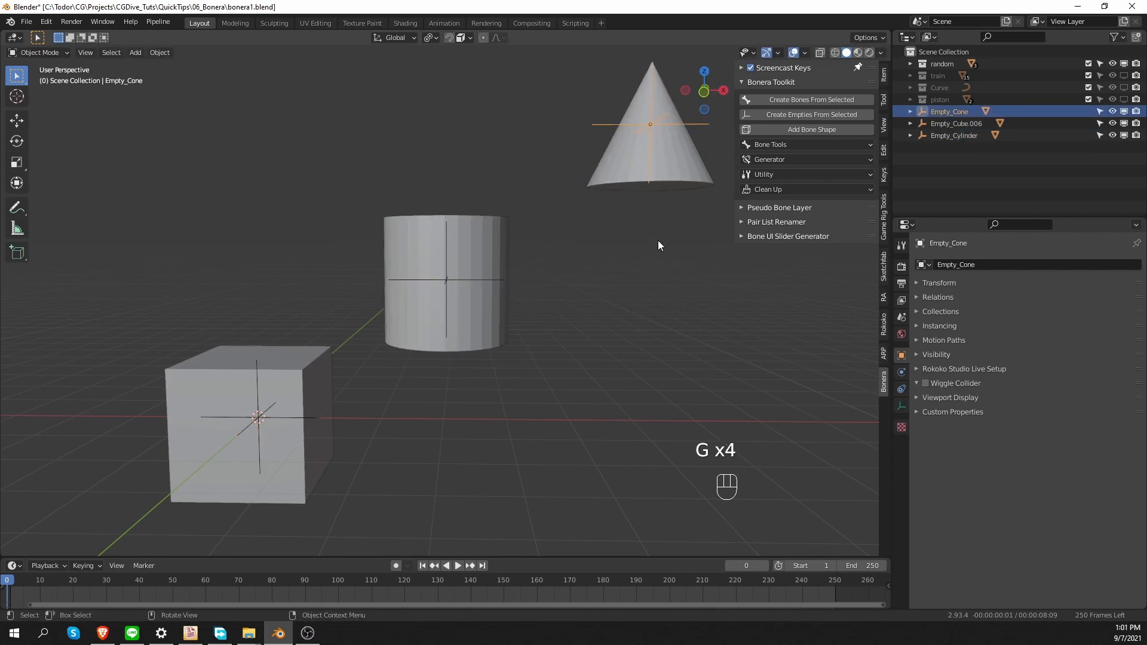
- Undo the creation of the three parented empties and the multi-object selection, back to only the cylinder selected
key(ctrl+z)
key(ctrl+z)
key(ctrl+z)
key(ctrl+z)
key(ctrl+z)
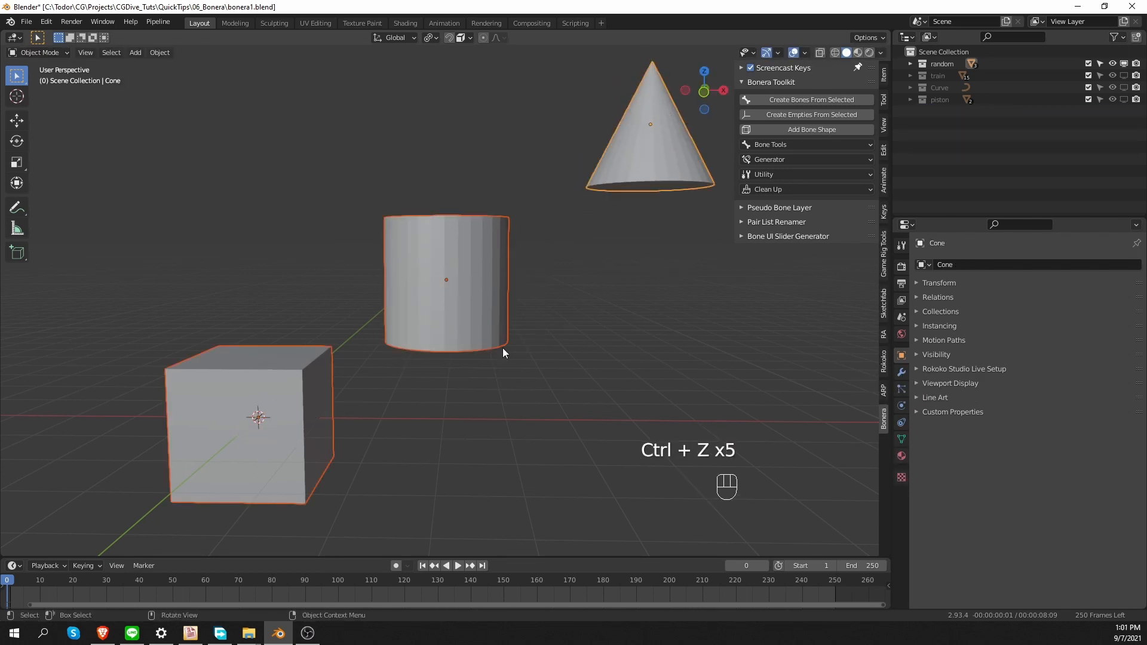
click(825, 115)
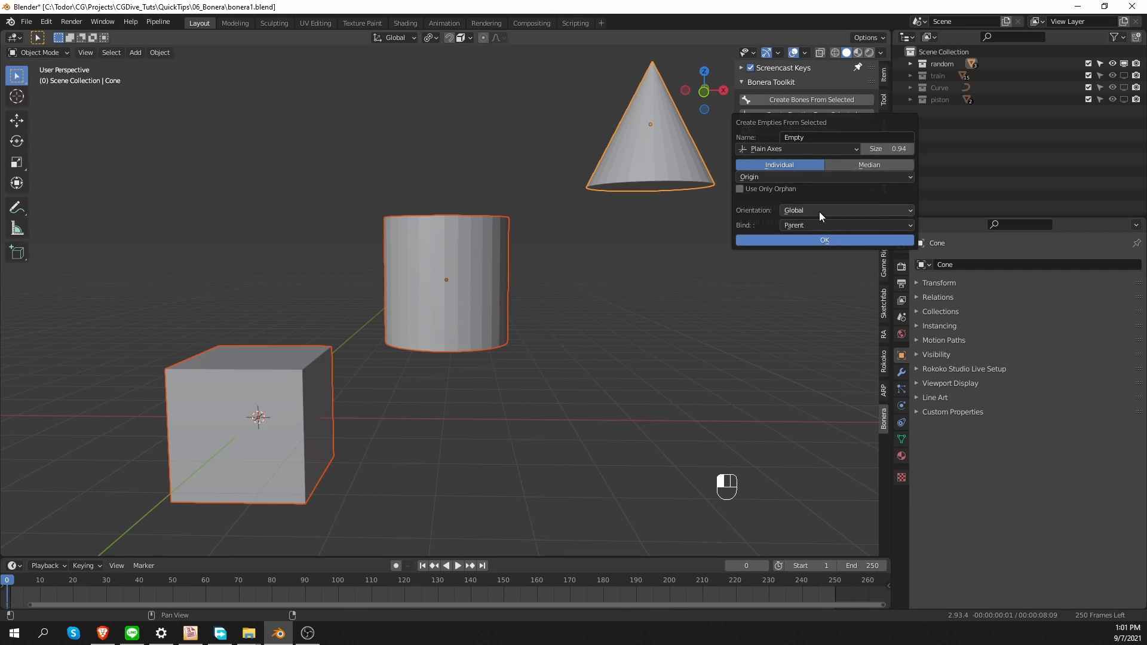
key(ctrl+z)
key(ctrl+z)
key(ctrl+z)
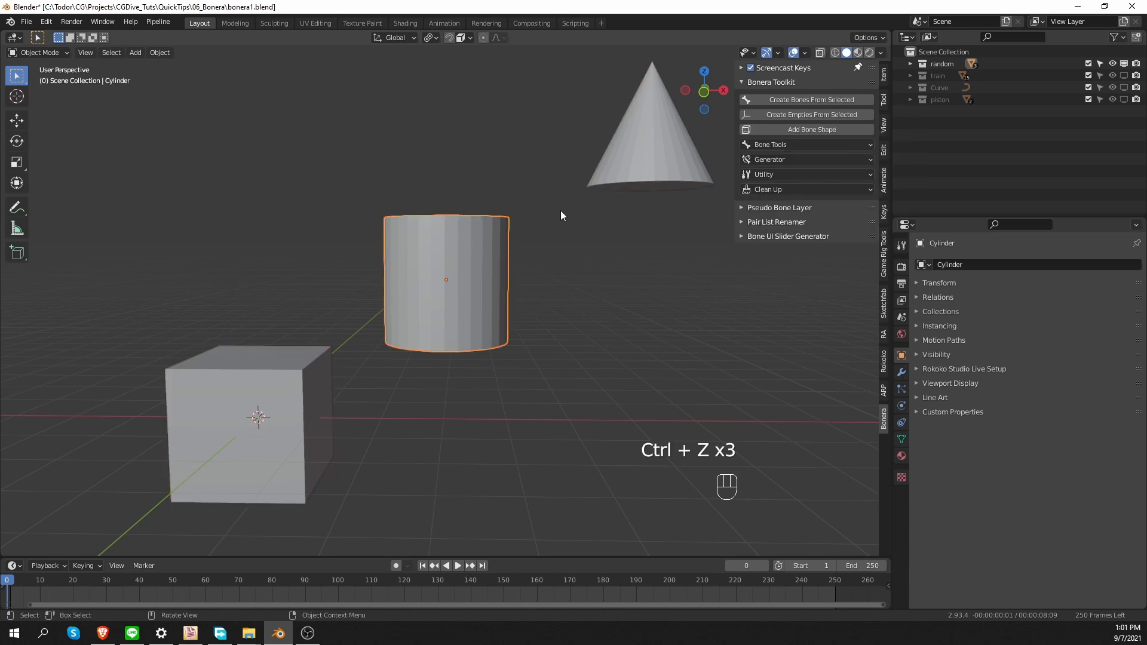
- Rotate the cylinder and the cone freehand so both are tilted
key(r)
click(582, 272)
click(654, 126)
key(r)
click(621, 525)
- Try creating individual parented empties on the cube, tilted cylinder and tilted cone with Local orientation
click(316, 412)
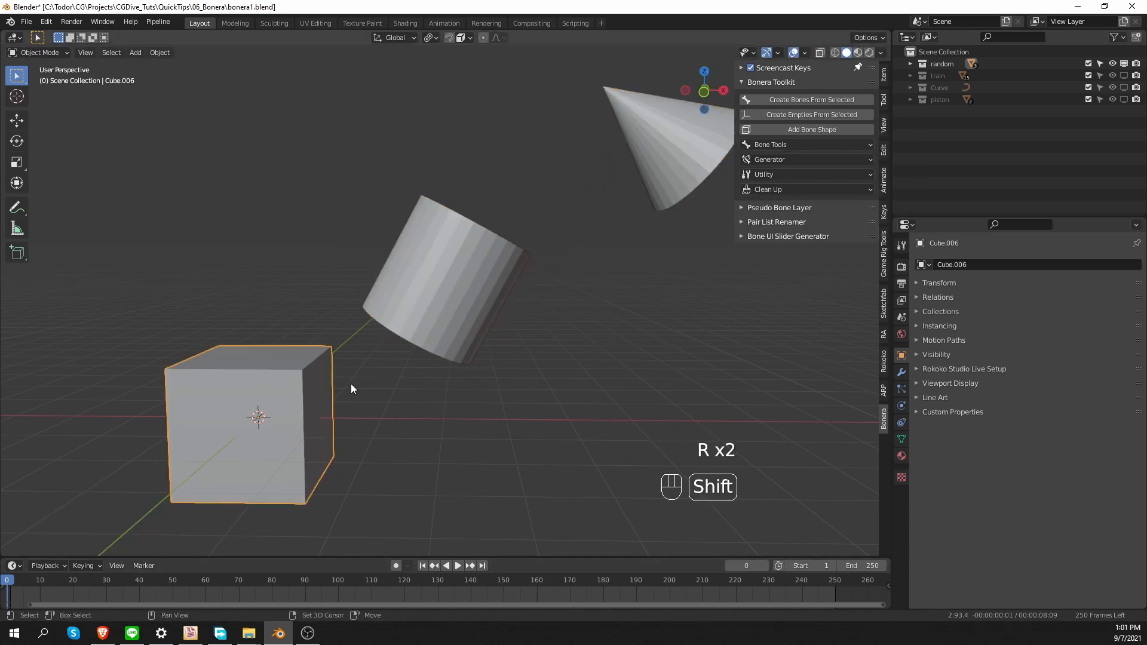
shift+click(446, 280)
shift+click(633, 126)
click(837, 114)
click(836, 207)
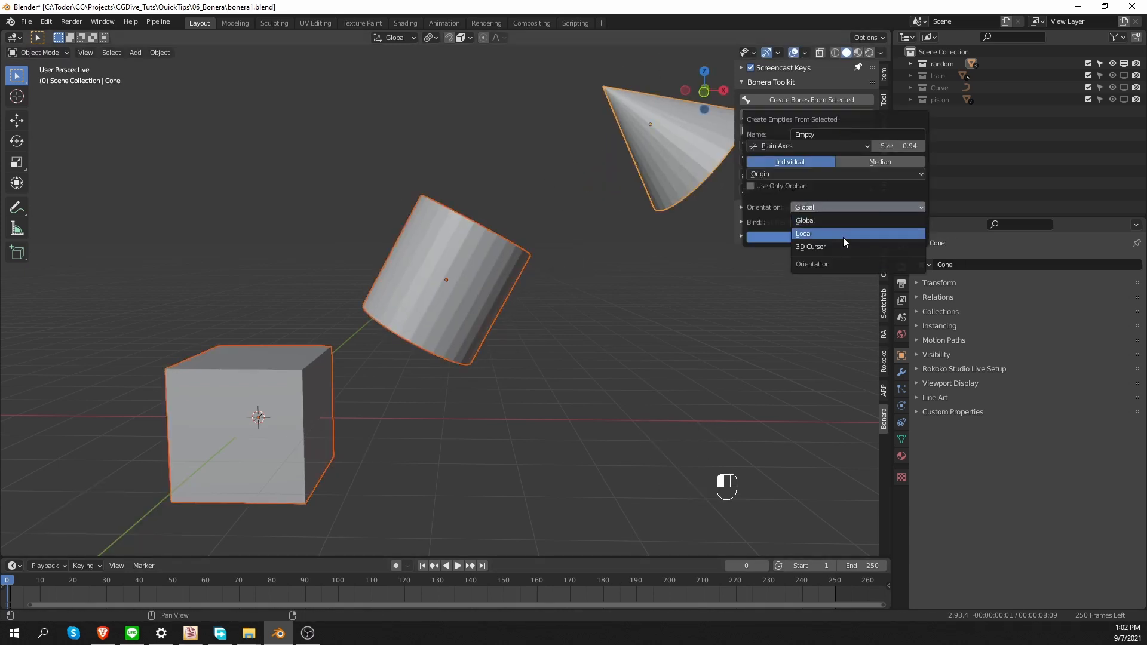
click(844, 235)
click(821, 238)
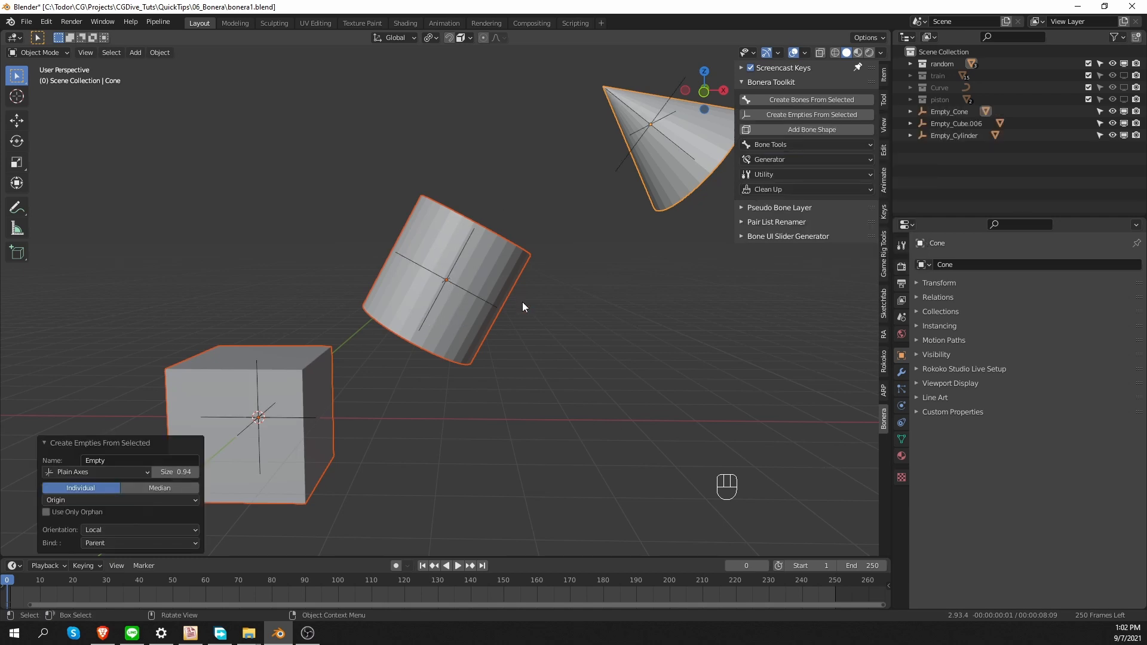
key(ctrl+z)
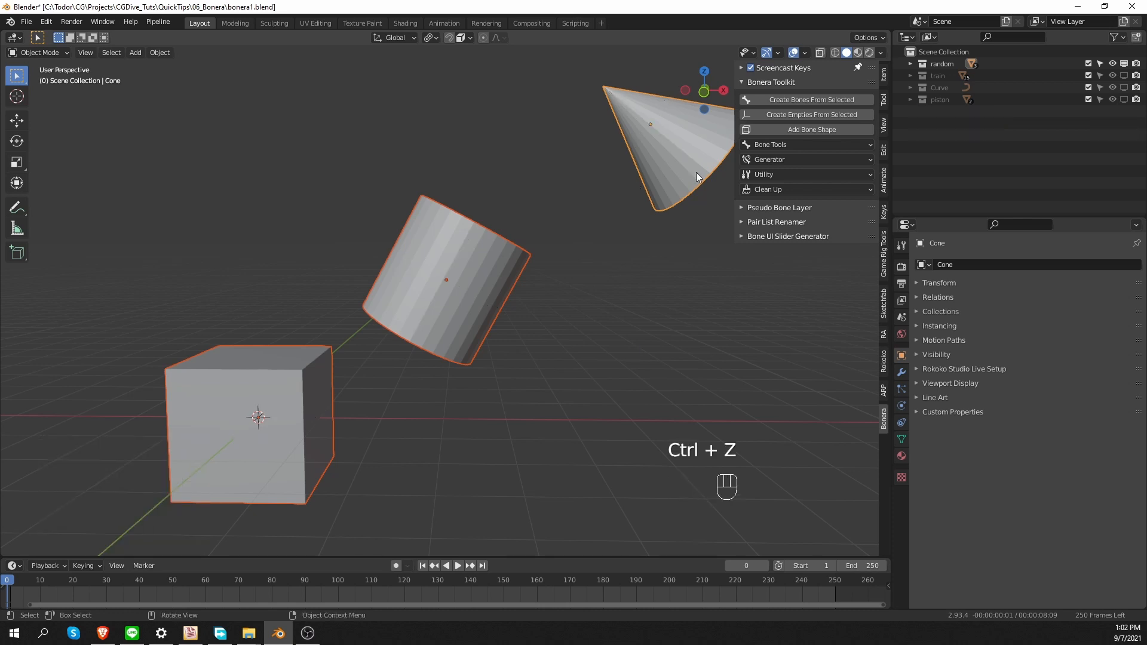
- Create individual empties on the three selected objects with Local orientation and Bind set to None
click(836, 115)
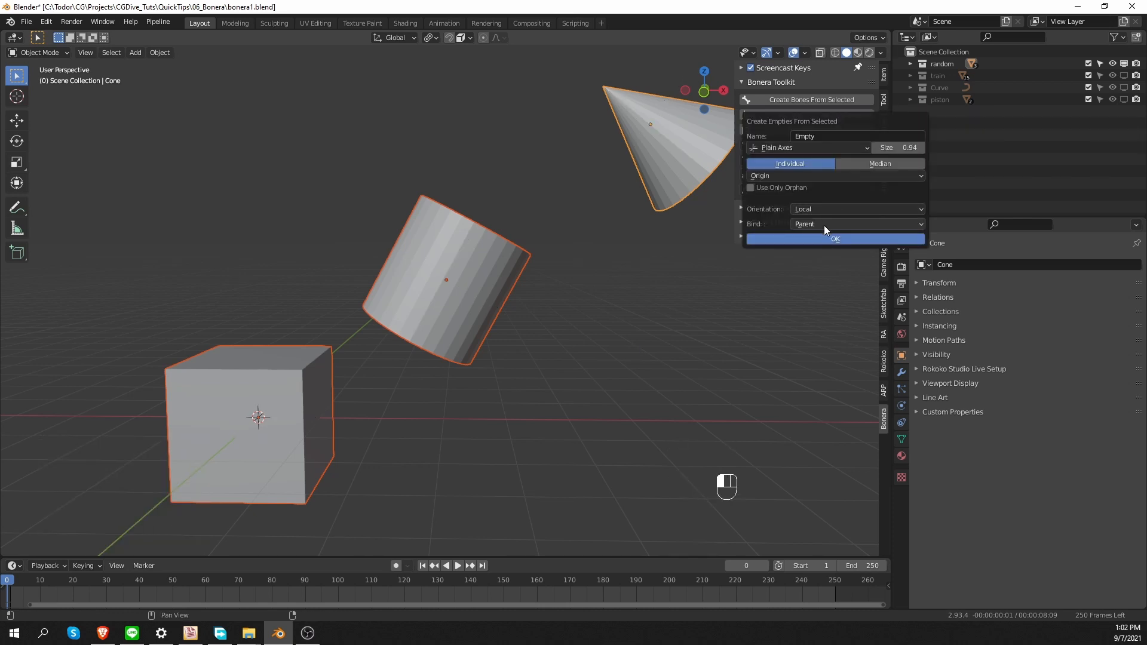
click(811, 227)
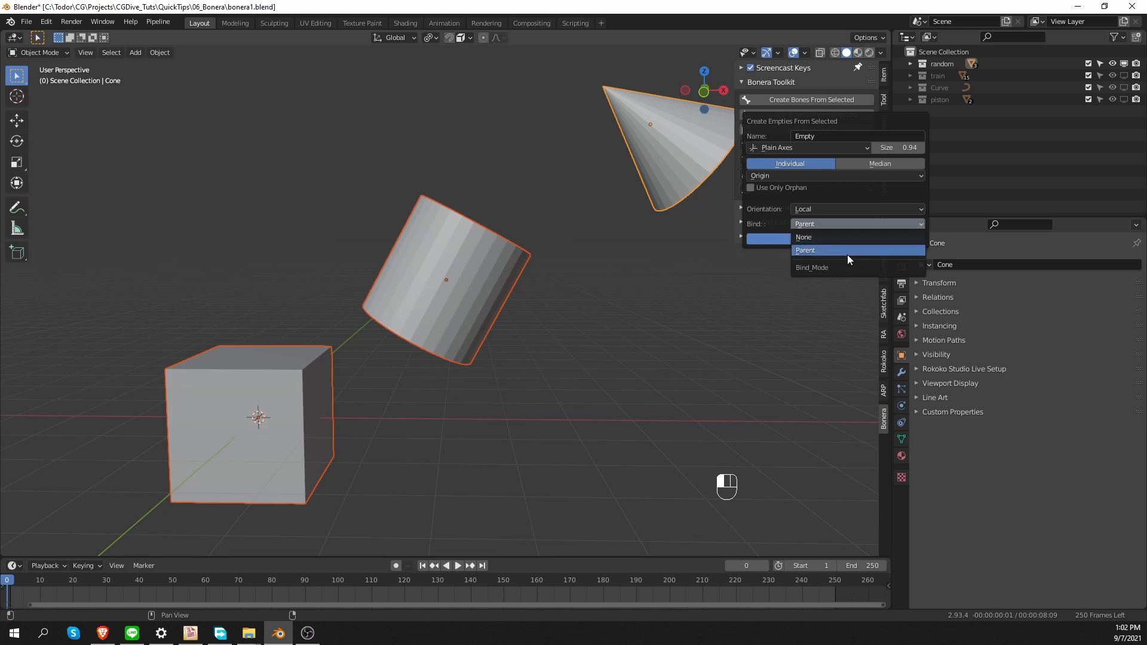
click(839, 236)
click(809, 239)
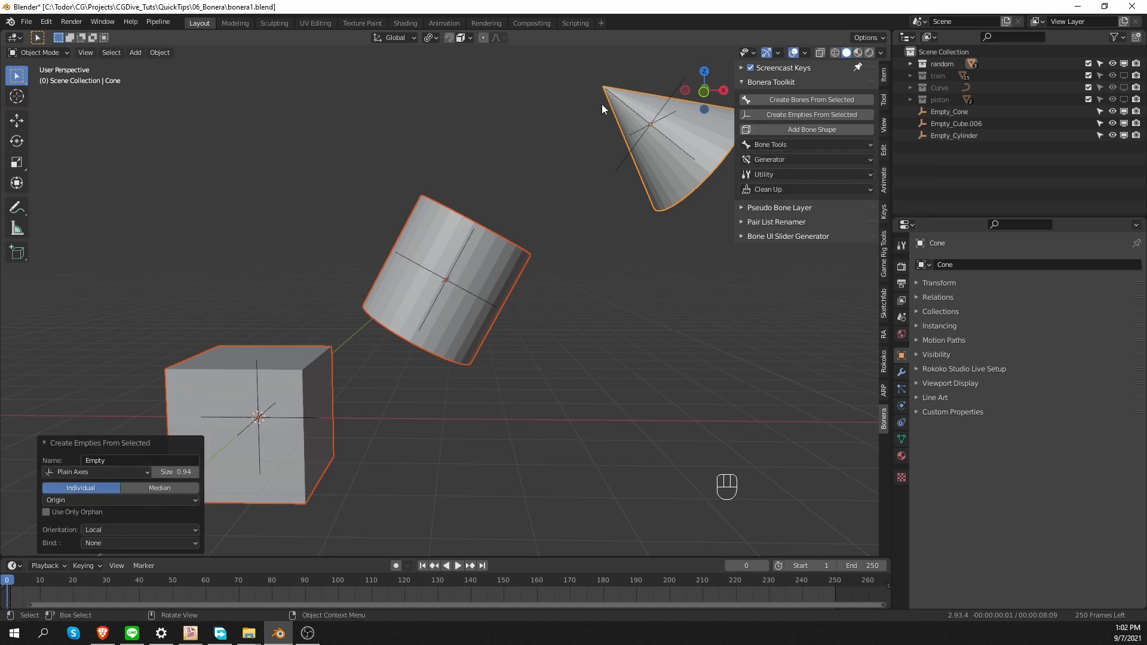
- Try moving the unbound empties of the cone, cylinder and cube to test whether the objects follow
click(657, 123)
key(g)
right_click(661, 248)
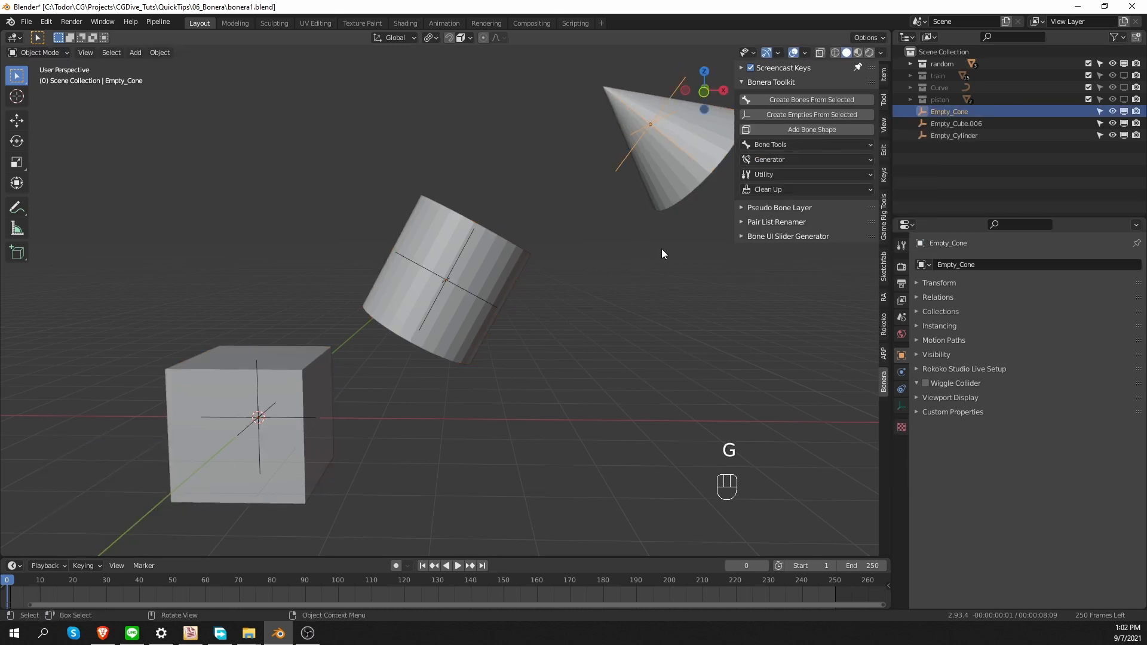
click(454, 296)
key(g)
right_click(479, 291)
click(263, 421)
click(263, 421)
key(g)
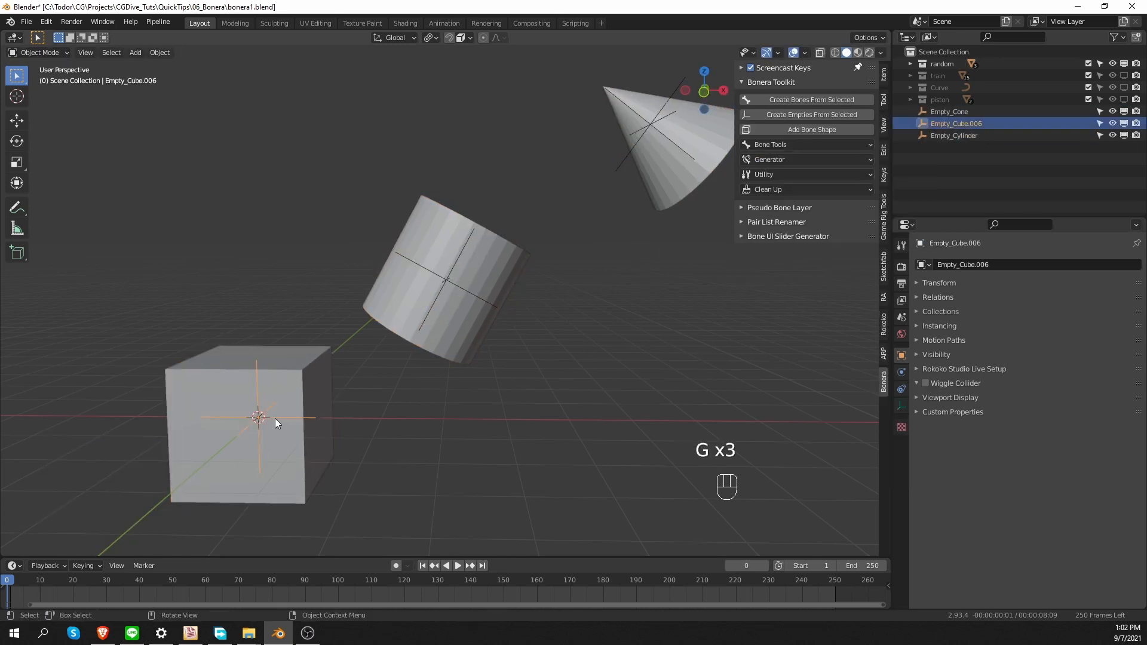
key(g)
right_click(339, 453)
- Undo the creation of the unbound empties on the cube, cylinder and cone
key(ctrl+z)
key(ctrl+z)
key(ctrl+z)
key(ctrl+z)
key(ctrl+z)
key(ctrl+z)
key(ctrl+z)
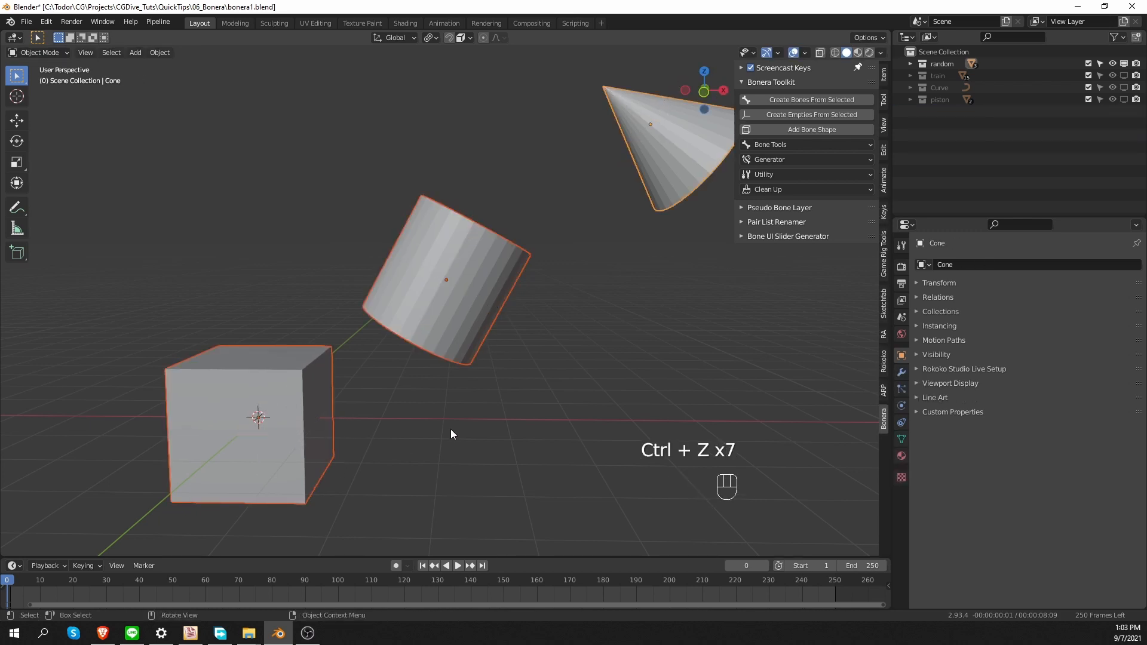
- Enter Edit Mode on the cylinder and select the vertices along the far side of its top rim
click(448, 270)
middle_drag(448, 270, 471, 263)
key(Tab)
click(593, 266)
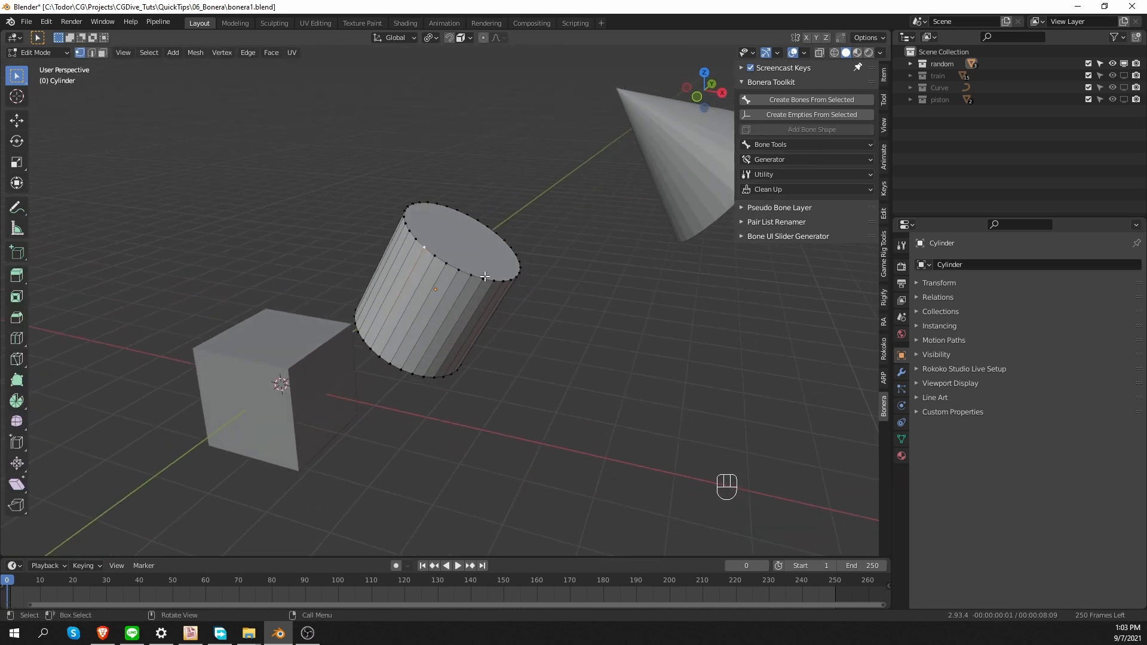
drag(389, 183, 487, 237)
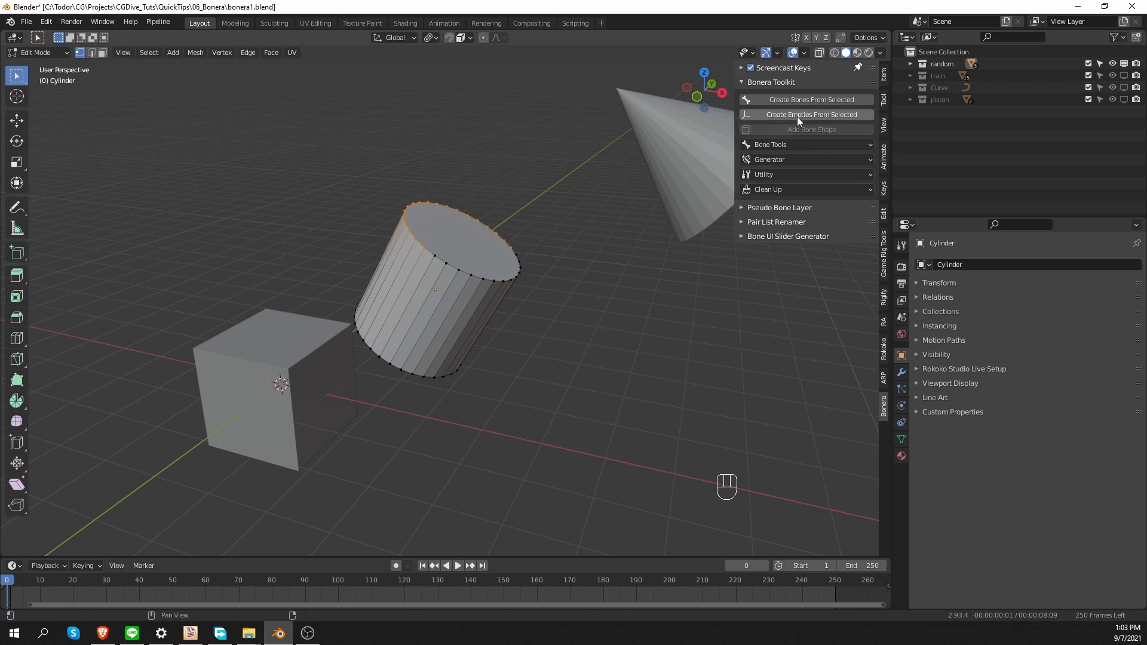
- Create an individual empty for each selected rim vertex with Local orientation, Parent To Object enabled and Bind set to Hook
click(827, 115)
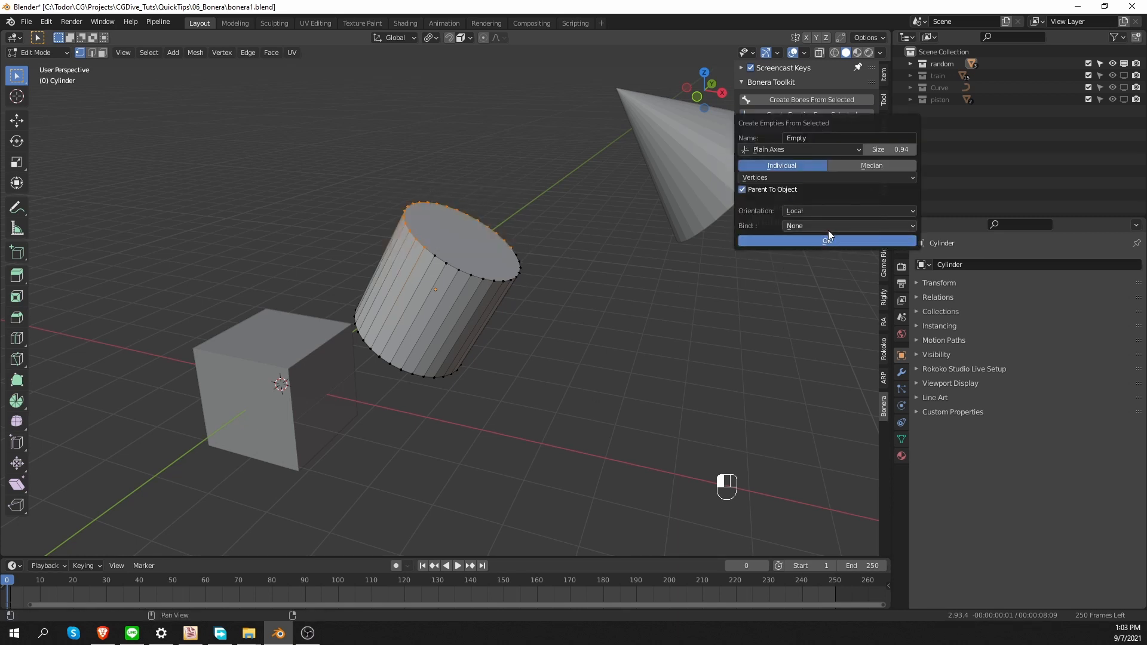
click(811, 227)
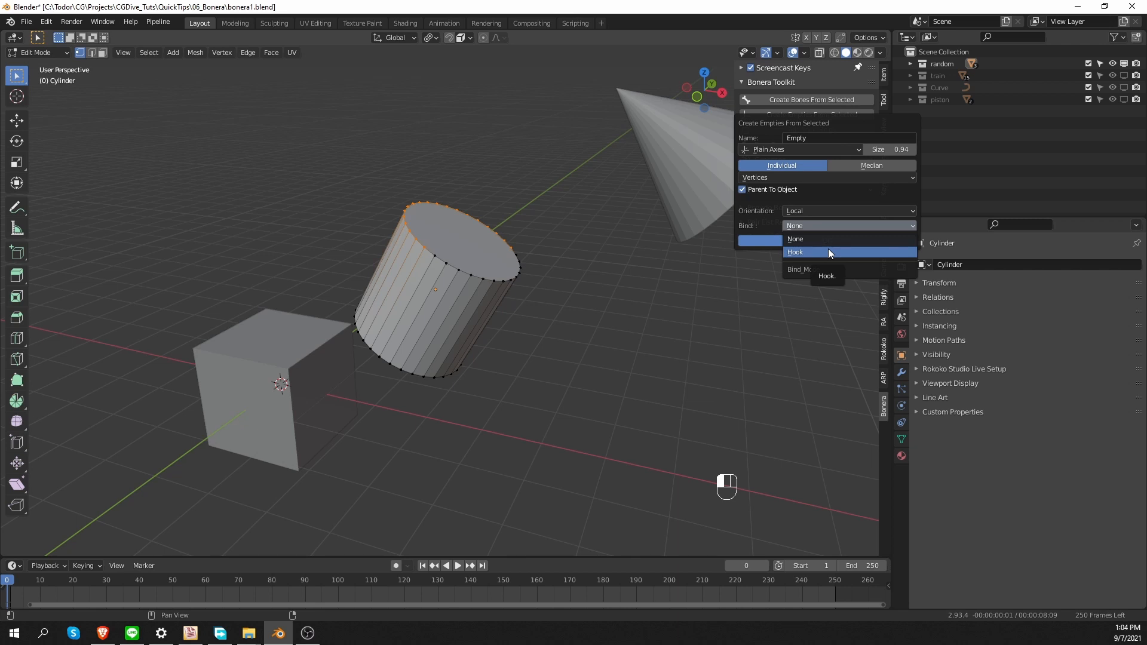
click(828, 252)
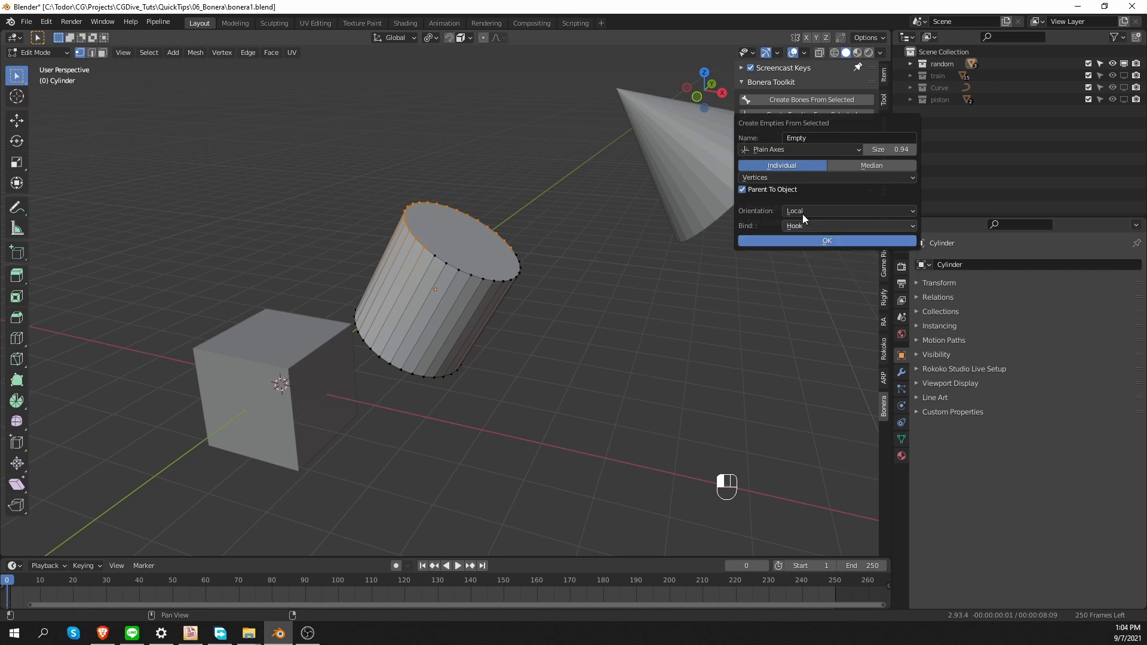
click(830, 240)
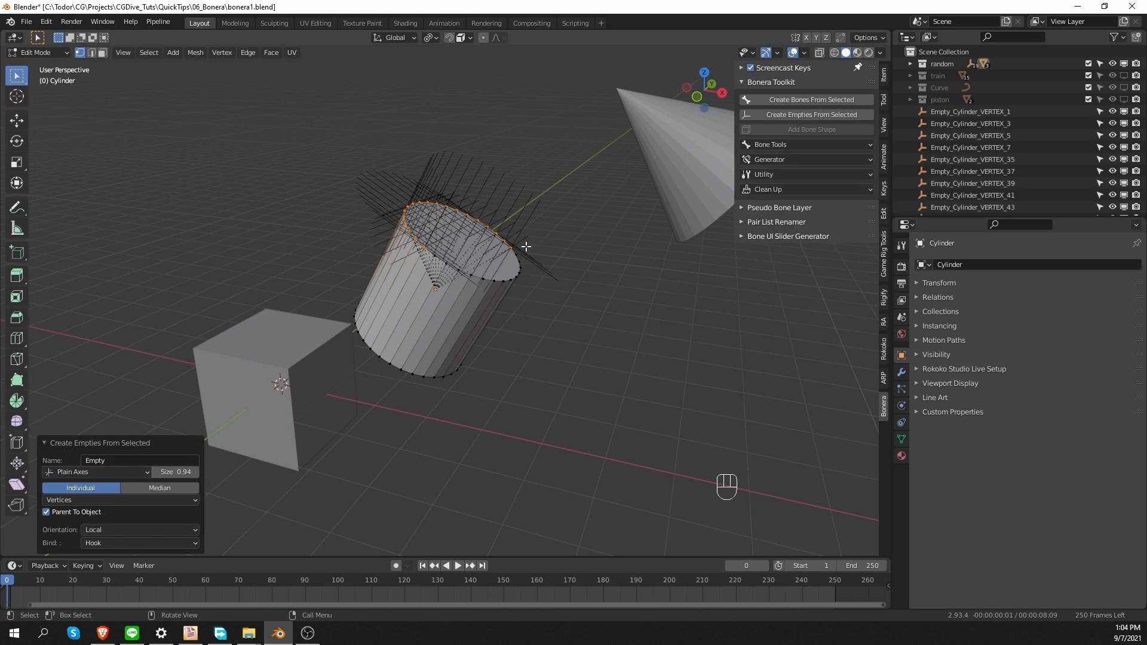
- Set the new vertex empties' display type to Cube and their size to 0.05
shift+drag(181, 472, 85, 472)
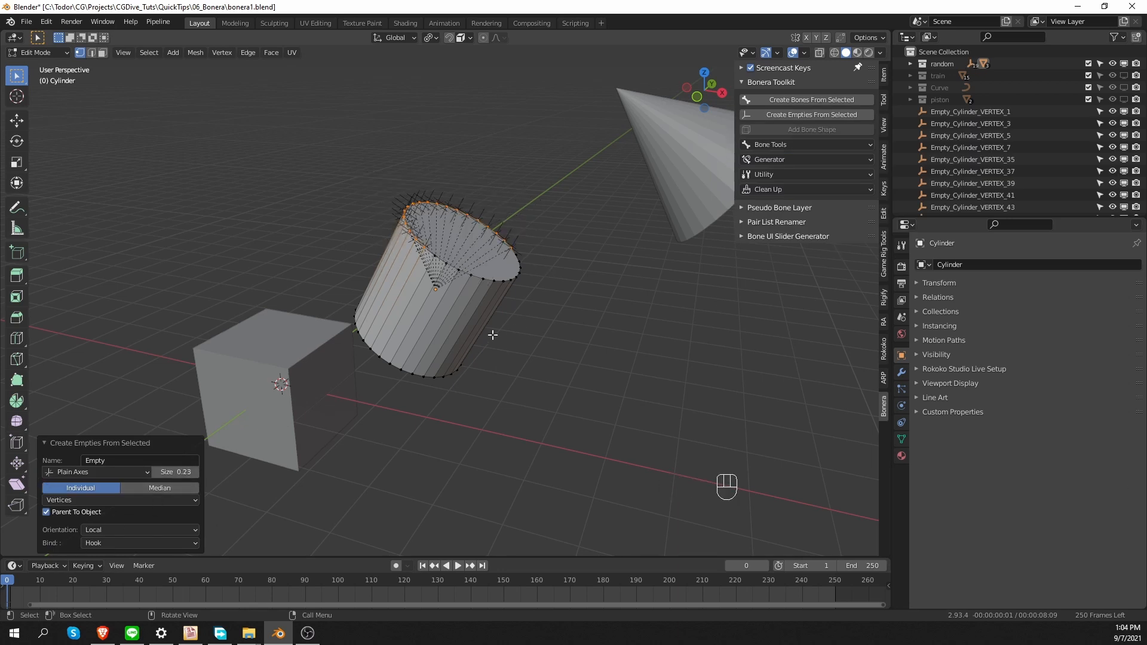
click(109, 472)
click(108, 487)
click(110, 472)
click(100, 541)
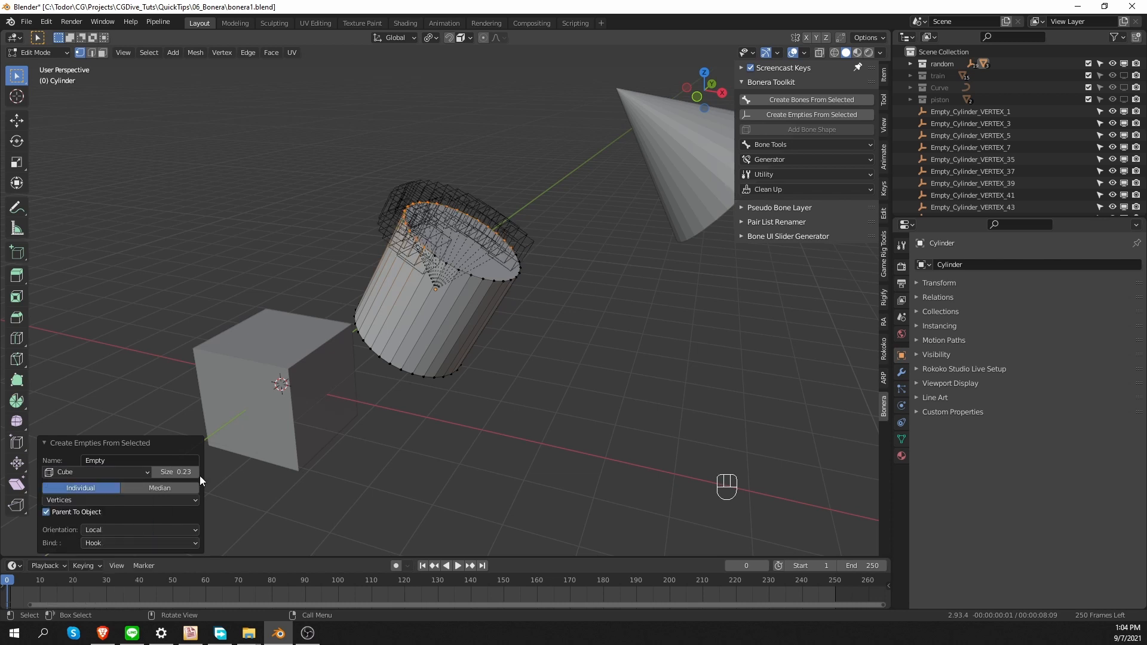
shift+drag(186, 472, 170, 472)
scroll(611, 202, up, 2)
scroll(612, 202, up, 3)
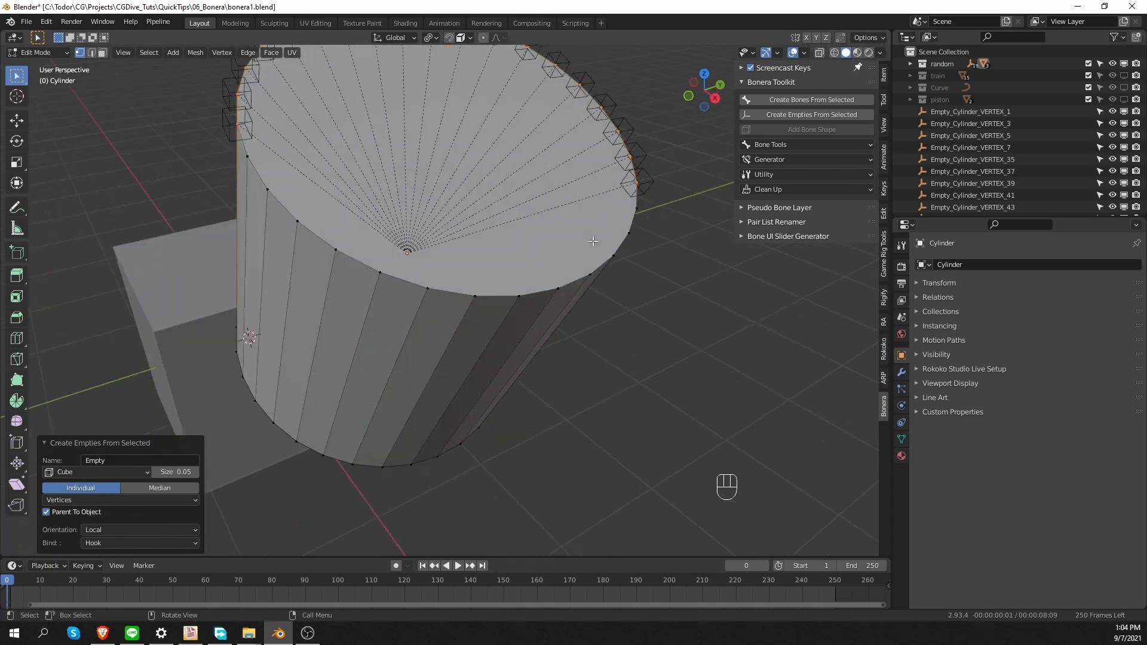
- Return to Object Mode and try moving the end empty on the rim to test its vertex hook
key(Tab)
click(643, 180)
key(g)
key(g)
key(g)
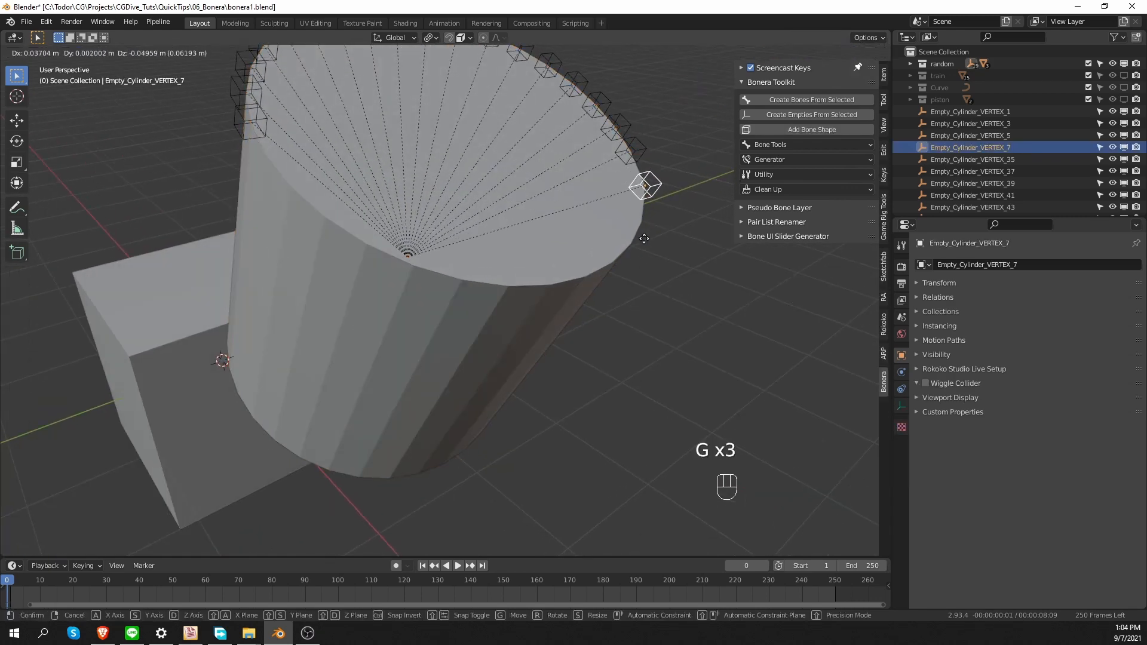
click(639, 239)
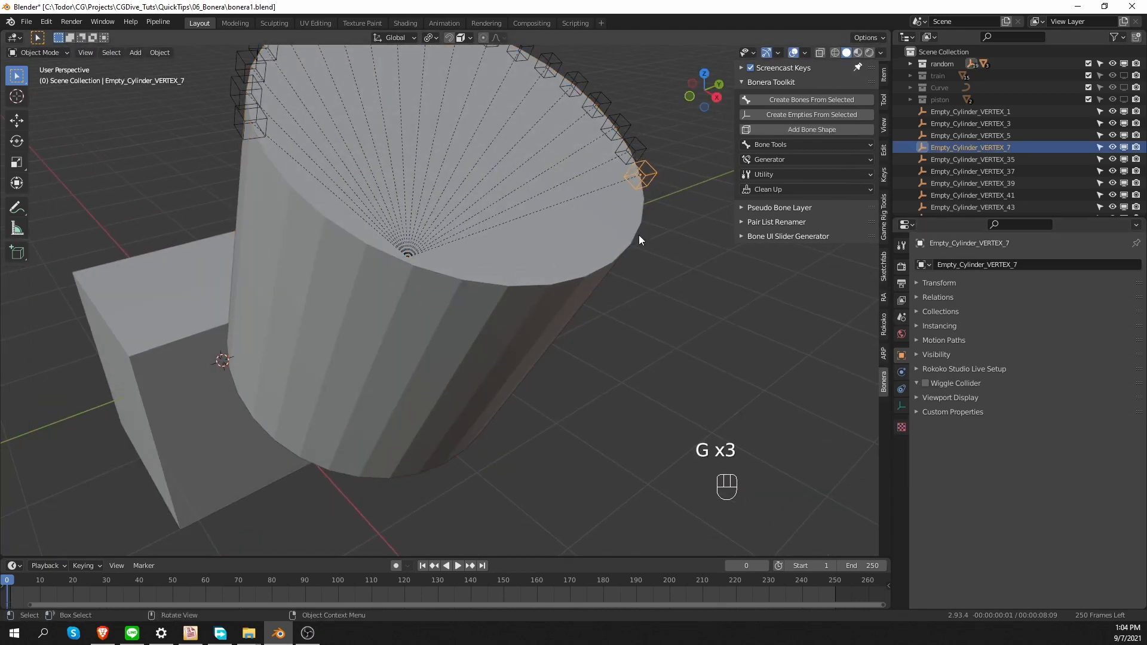
- Select the cylinder and show its Hook modifiers collapsed to examine the one added for each empty
key(Tab)
click(469, 263)
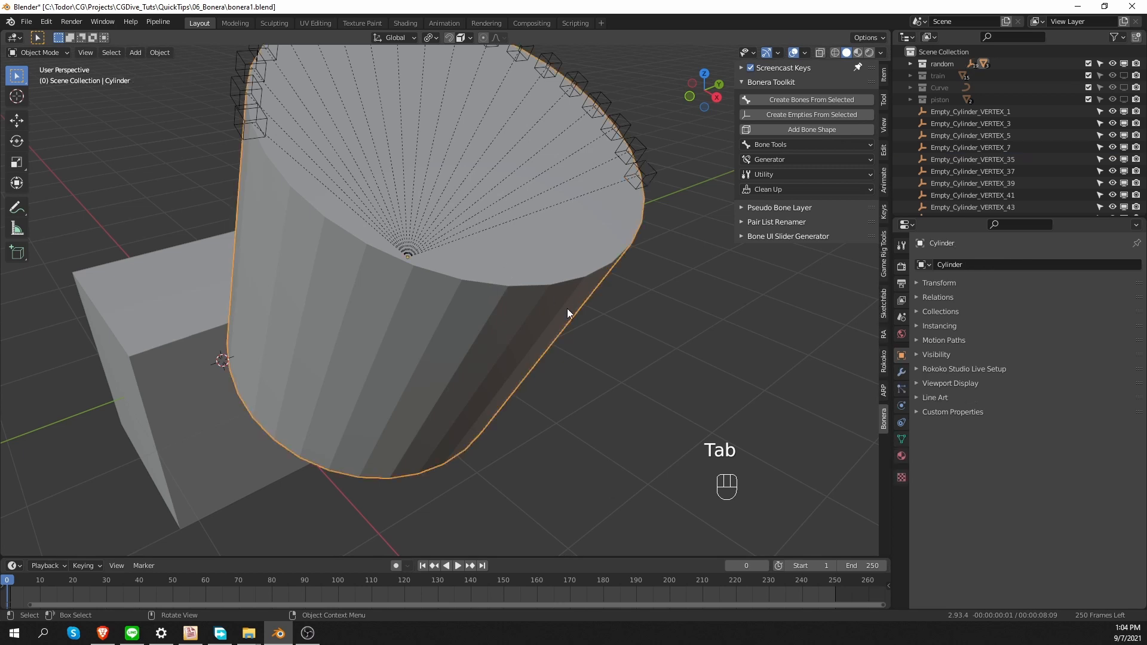
click(902, 372)
drag(917, 283, 932, 588)
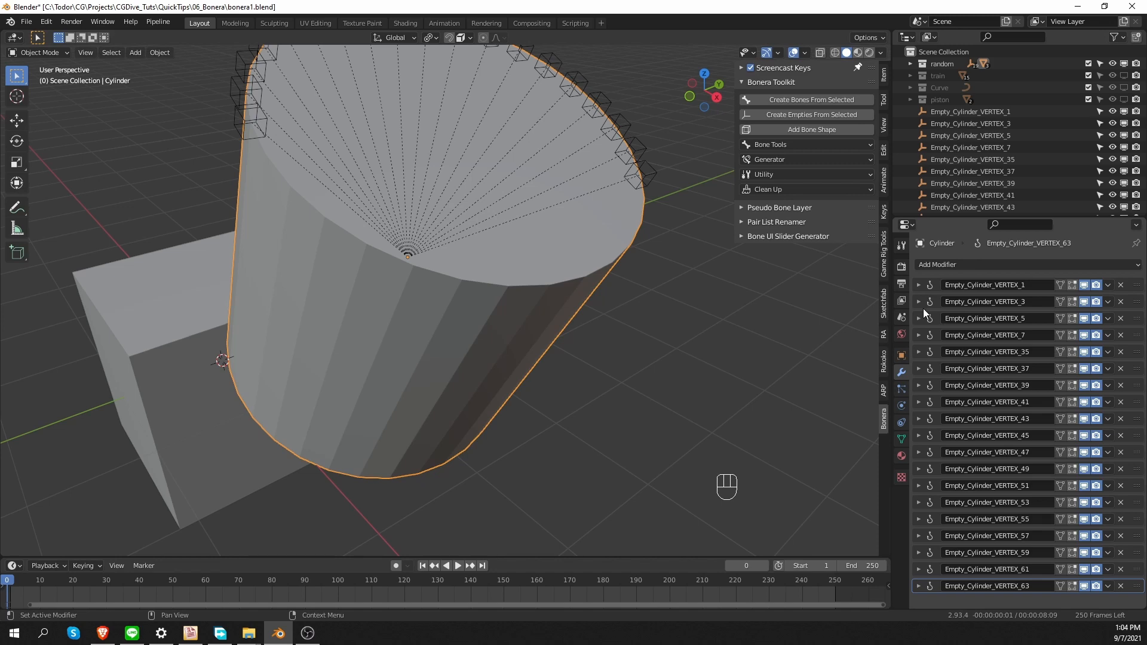
middle_drag(247, 209, 335, 65)
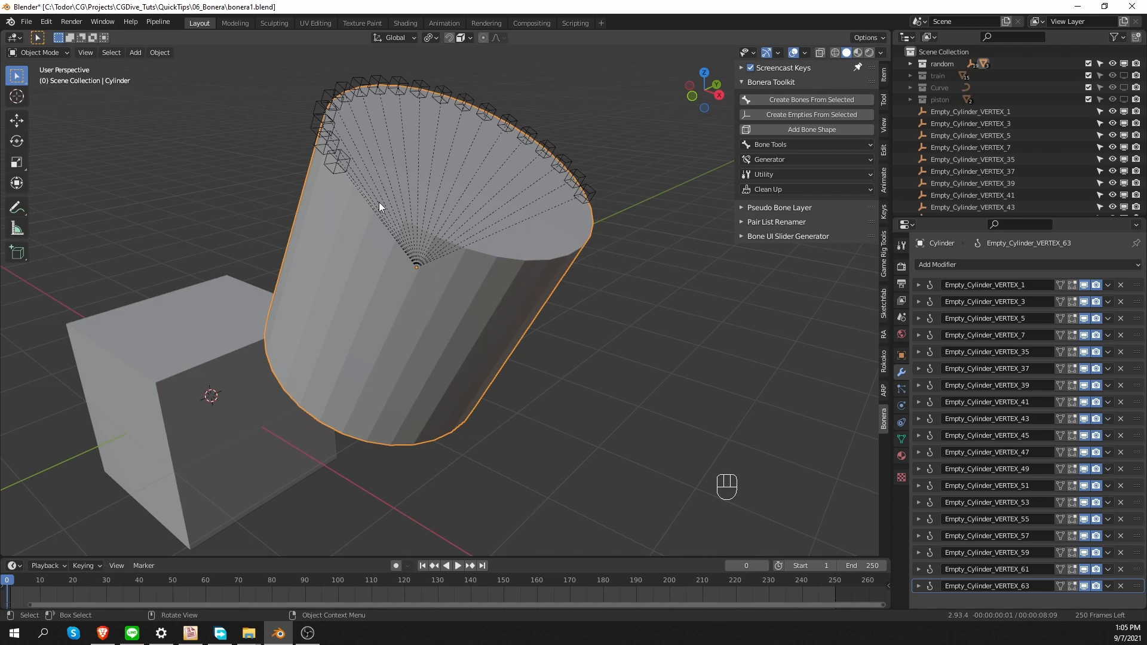
- Undo the creation of the hooked vertex empties on the cylinder
scroll(425, 278, down, 5)
key(ctrl+z)
key(ctrl+z)
key(ctrl+z)
key(ctrl+z)
key(ctrl+z)
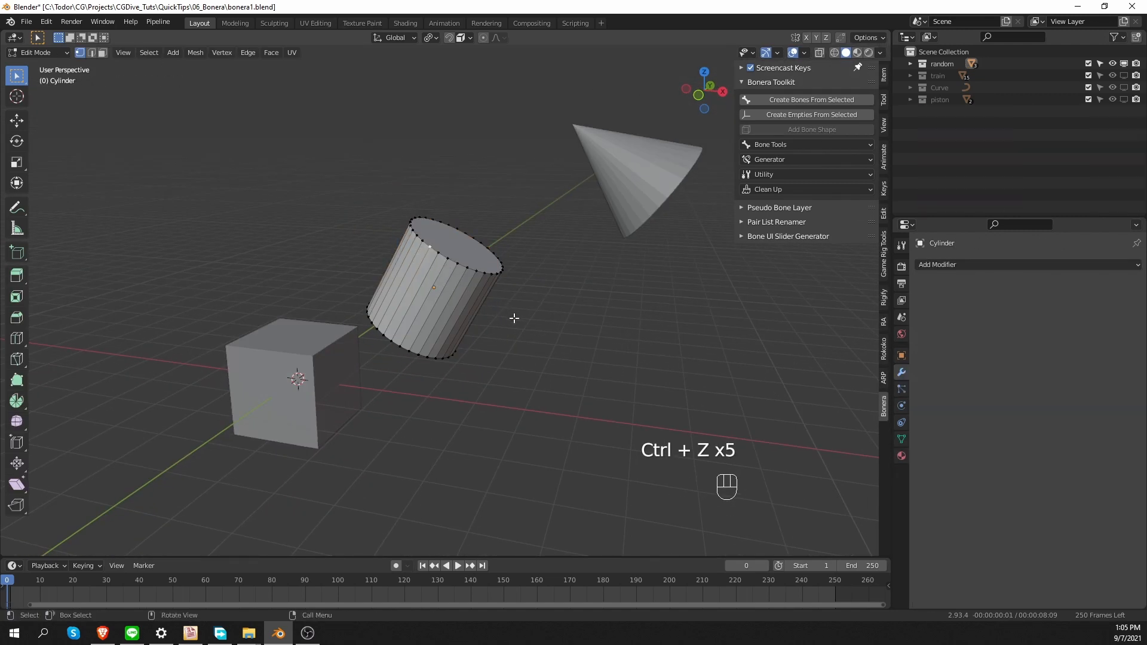
- Return to Object Mode and delete the cube, cylinder and cone
key(Tab)
key(a)
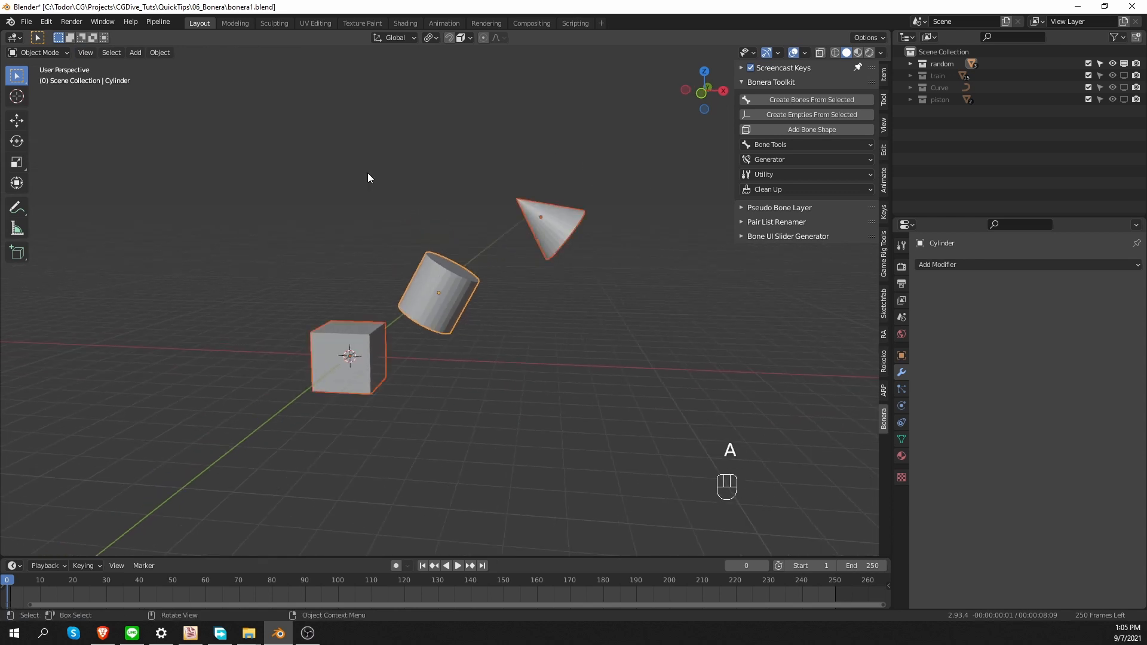
key(x)
click(389, 331)
- Add a Basic Human (Meta-Rig) armature to the empty scene
key(shift+a)
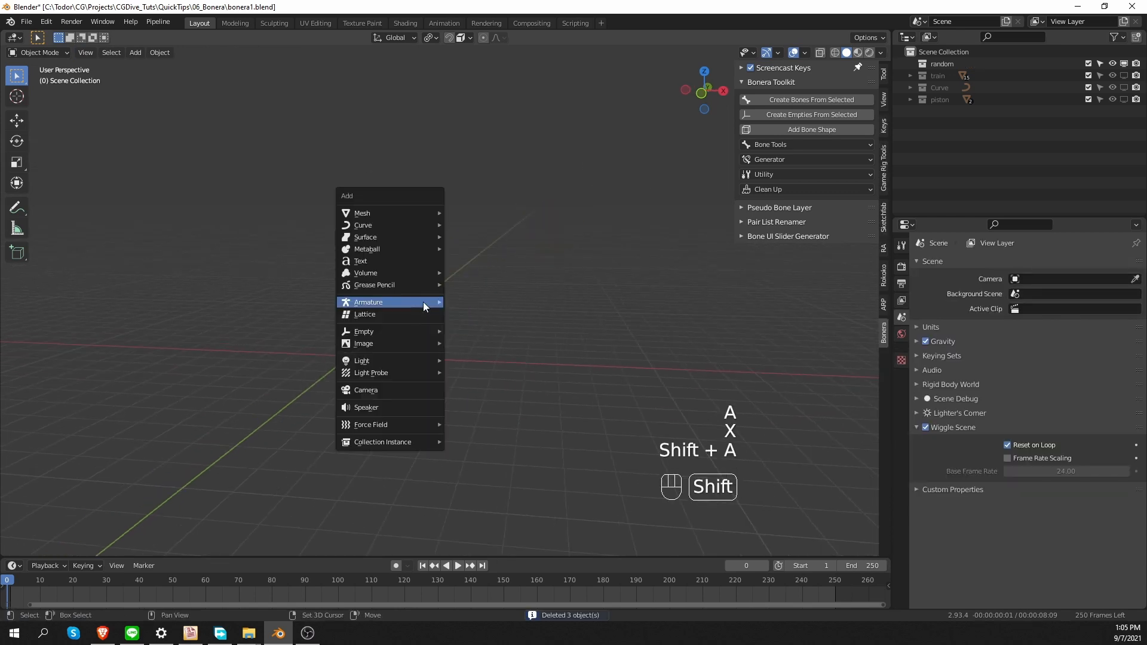
key(Escape)
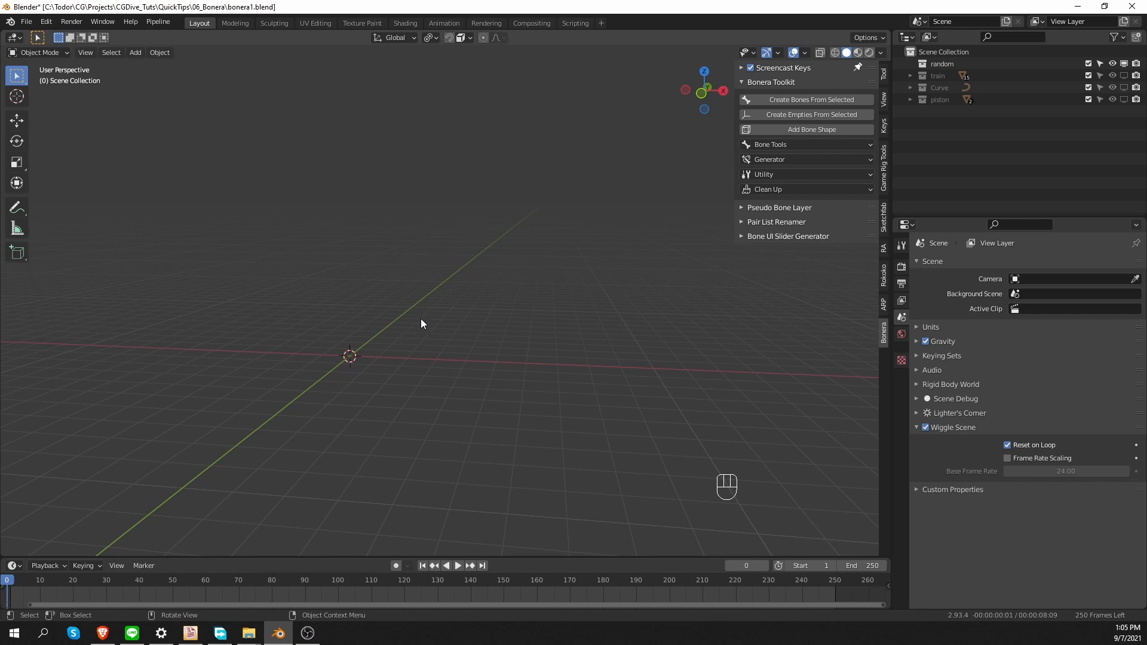
key(shift+a)
mouse_move(421, 313)
mouse_move(476, 350)
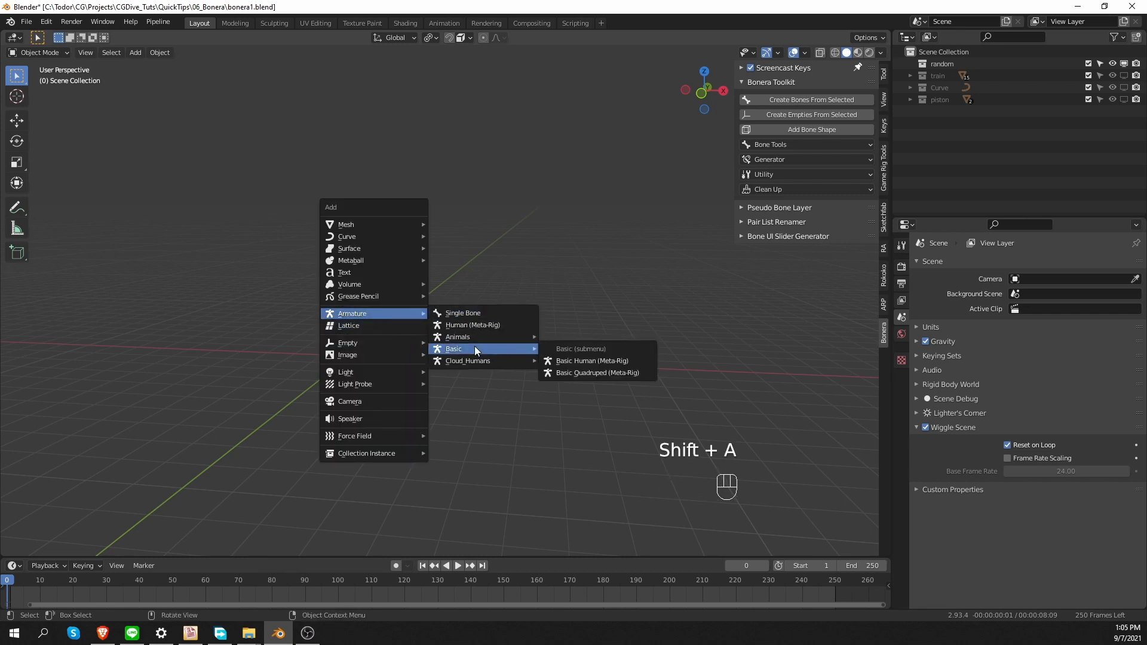
click(632, 362)
scroll(318, 338, up, 5)
shift+middle_drag(279, 343, 514, 284)
scroll(352, 336, up, 2)
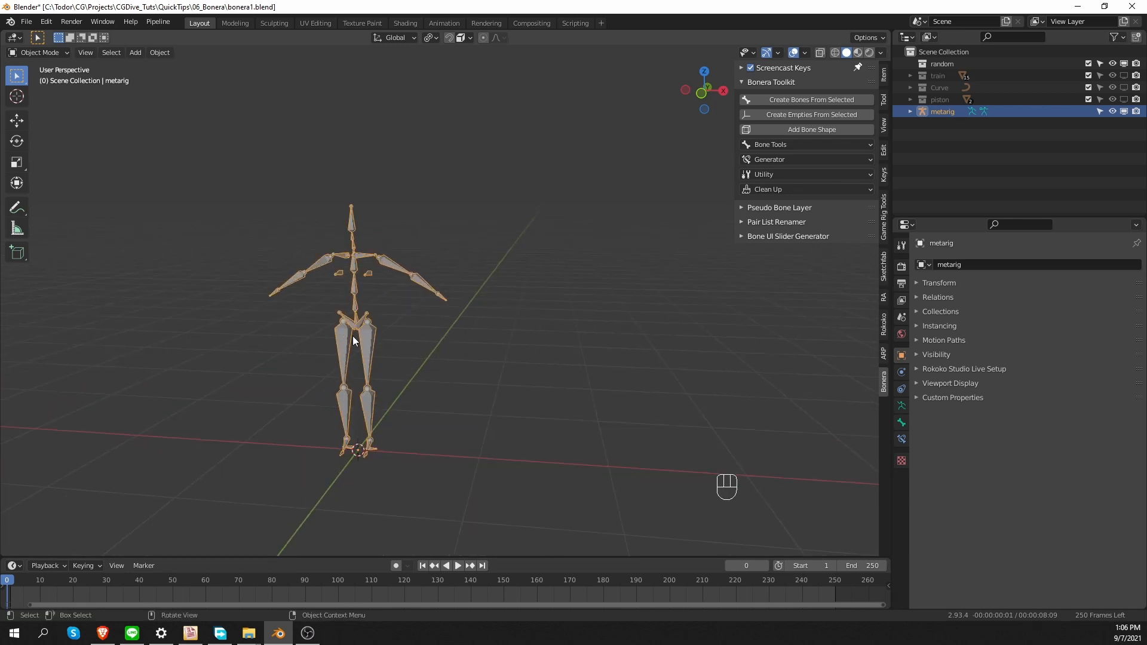
shift+middle_drag(375, 261, 467, 246)
scroll(469, 250, up, 2)
- Switch the meta-rig to Pose Mode and select all its bones
key(Tab)
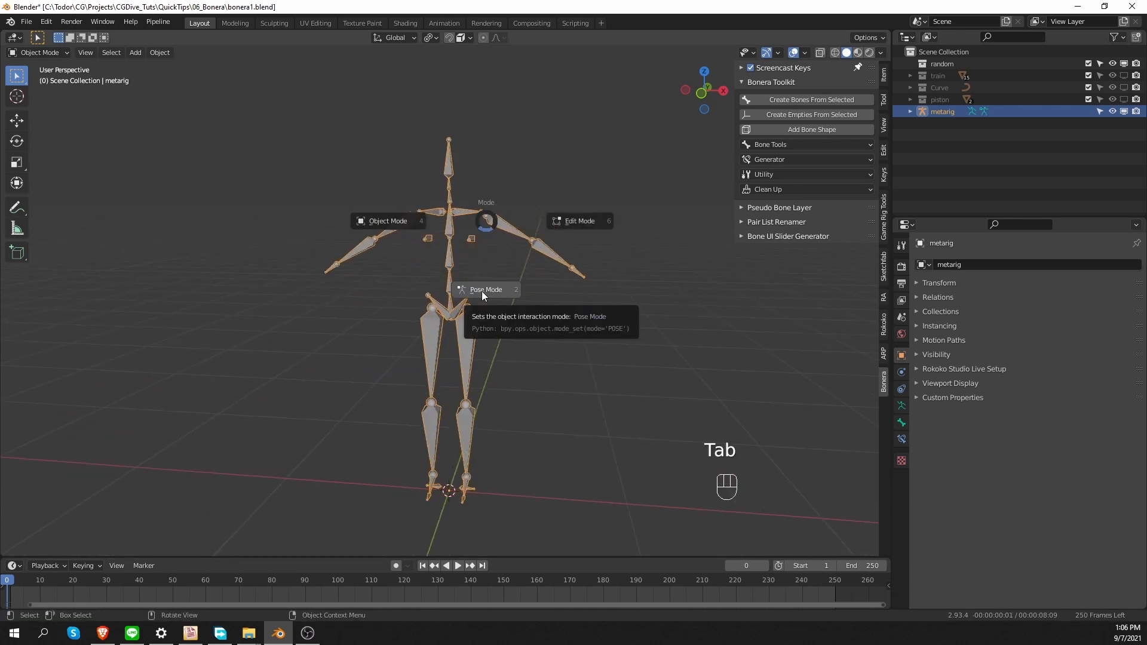
click(482, 292)
key(a)
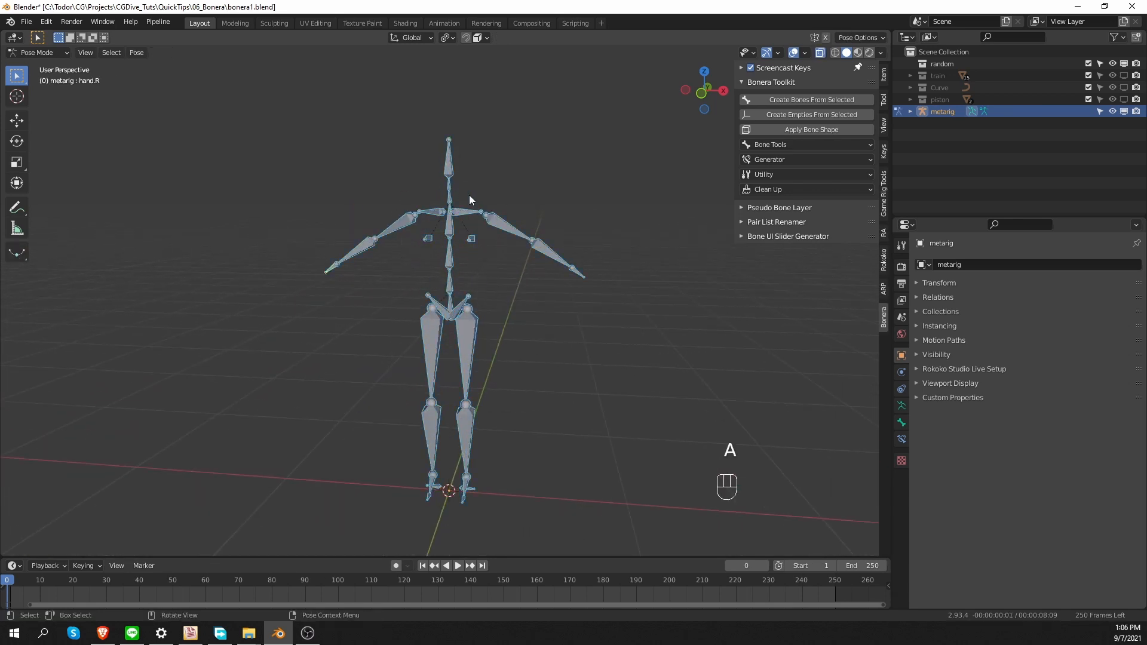
- Create an individual Cube empty of size 0.05 at the Head of each selected bone, with Local orientation
click(803, 114)
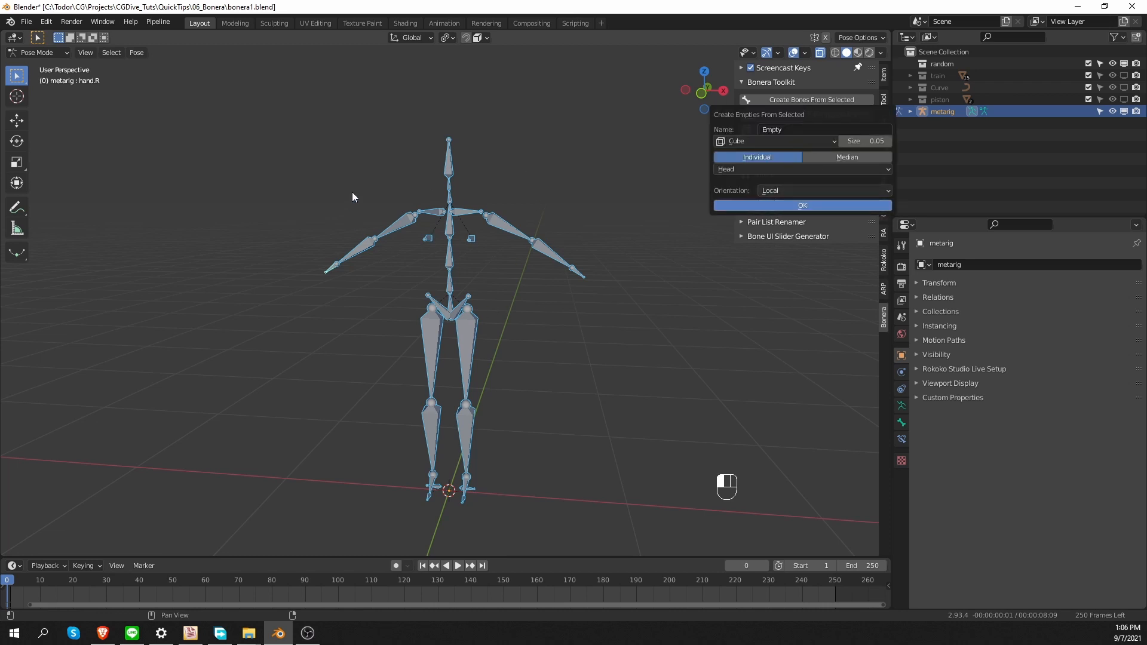
click(749, 170)
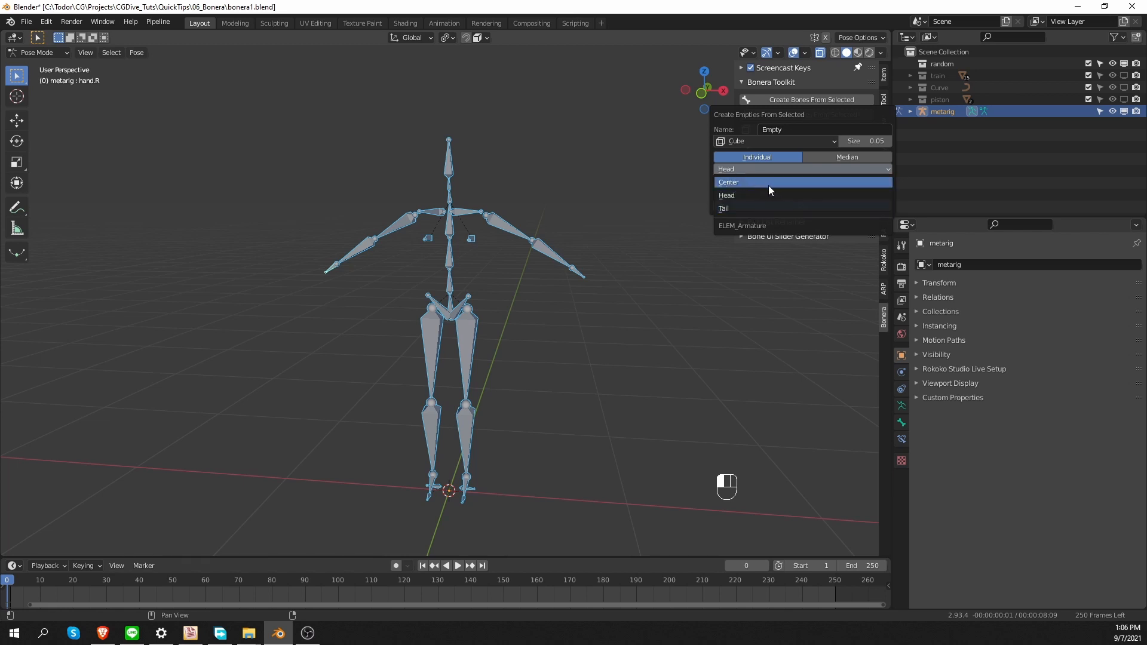
click(764, 196)
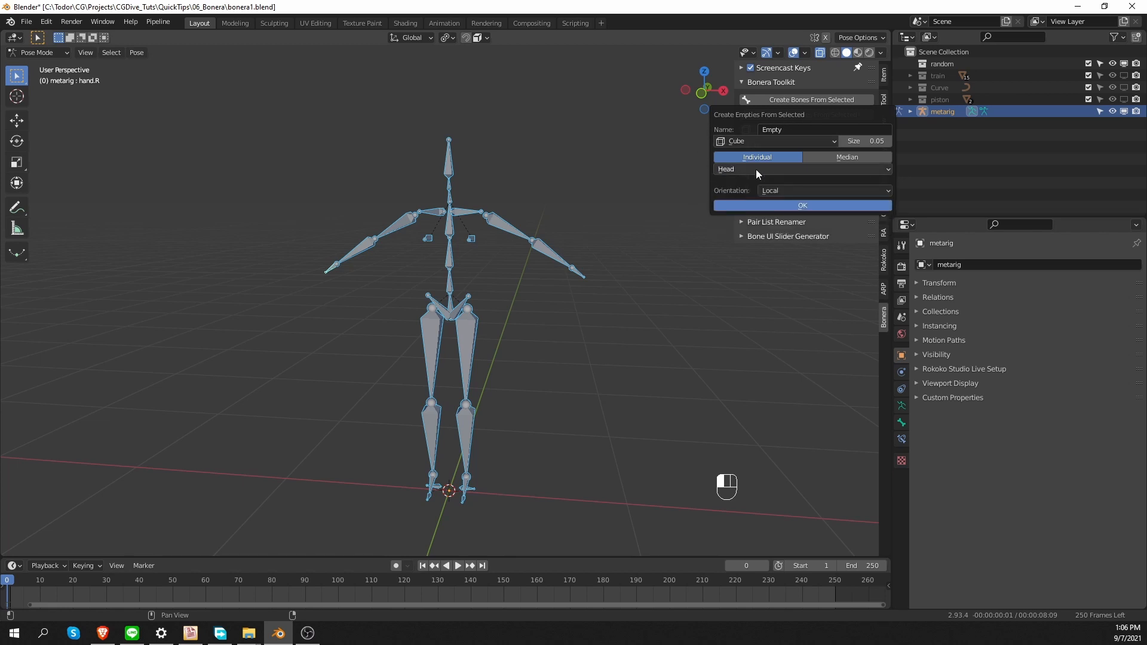
click(781, 206)
mouse_move(594, 303)
middle_down()
mouse_move(539, 298)
mouse_move(588, 304)
middle_up()
scroll(135, 486, up, 2)
- Set the new bone empties' display type to Plain Axes
click(113, 497)
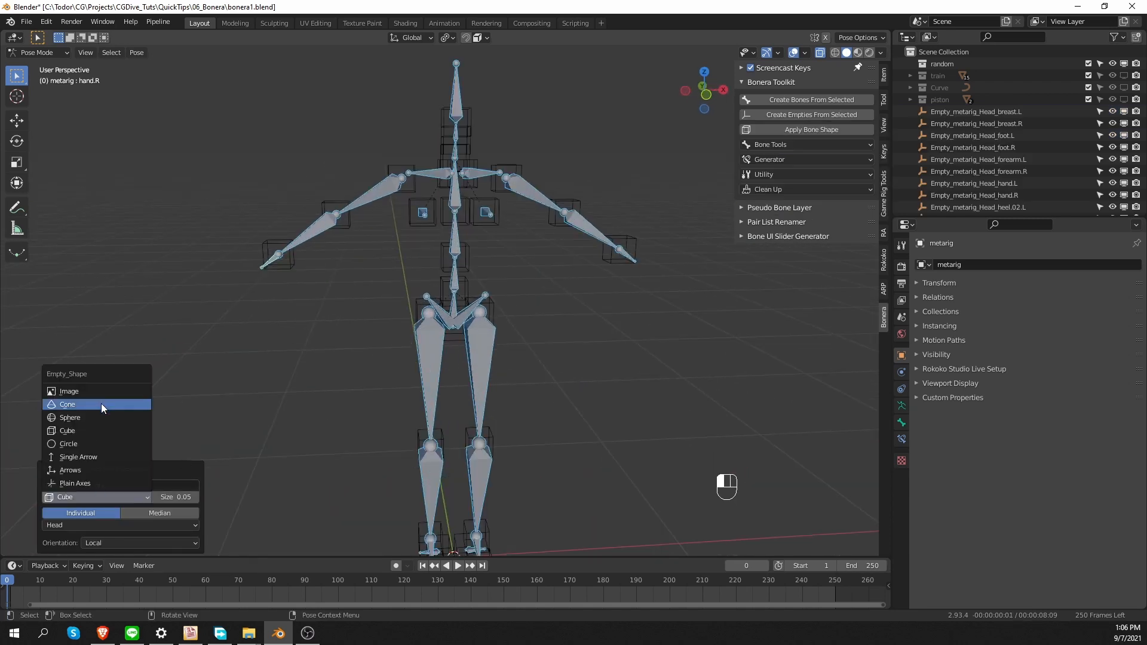
click(89, 481)
middle_drag(534, 264, 485, 266)
- Compare Roll and Local orientation on the new bone empties, ending with Roll
click(139, 543)
click(146, 501)
click(138, 542)
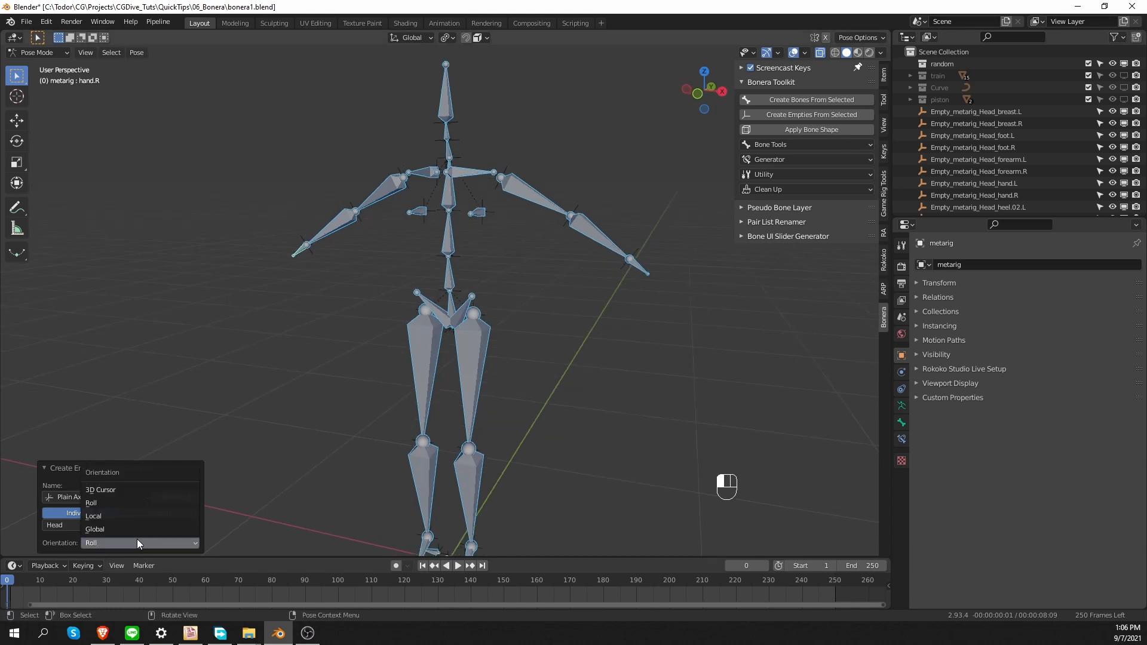
click(131, 516)
shift+middle_drag(502, 192, 532, 199)
scroll(532, 198, up, 3)
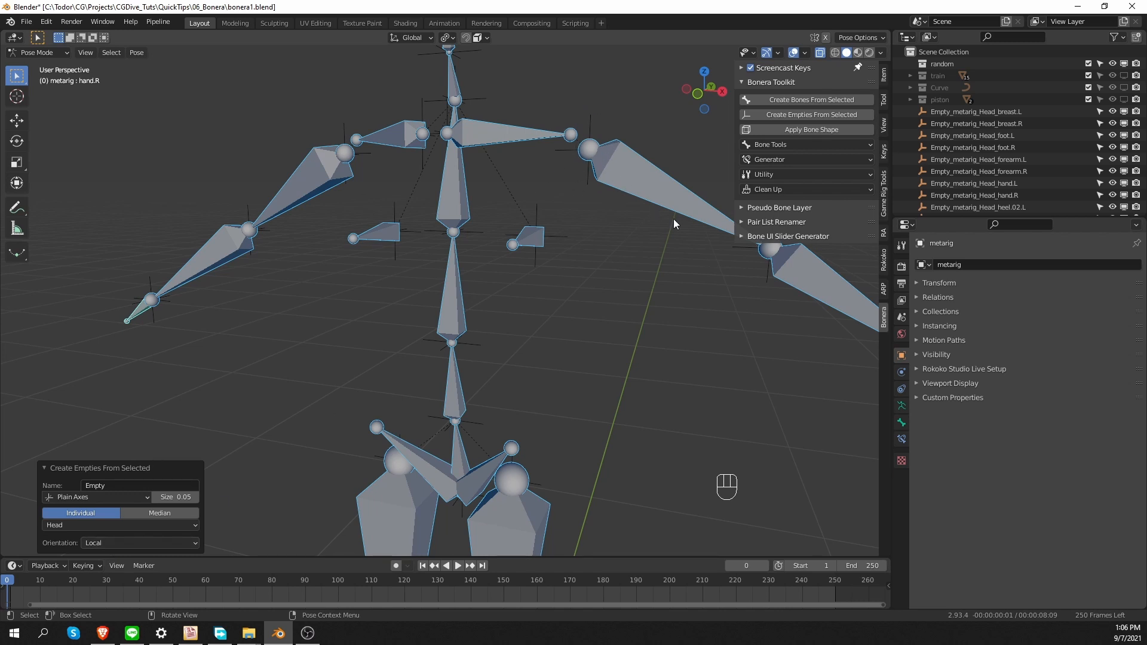
click(114, 543)
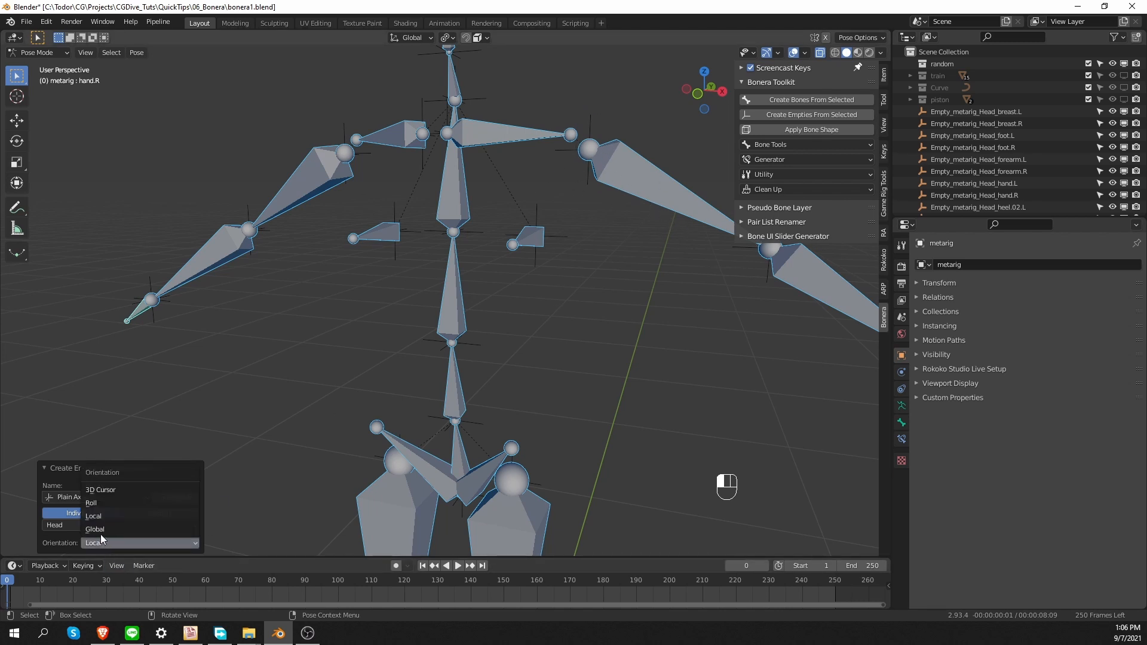
click(110, 500)
middle_drag(544, 360, 580, 199)
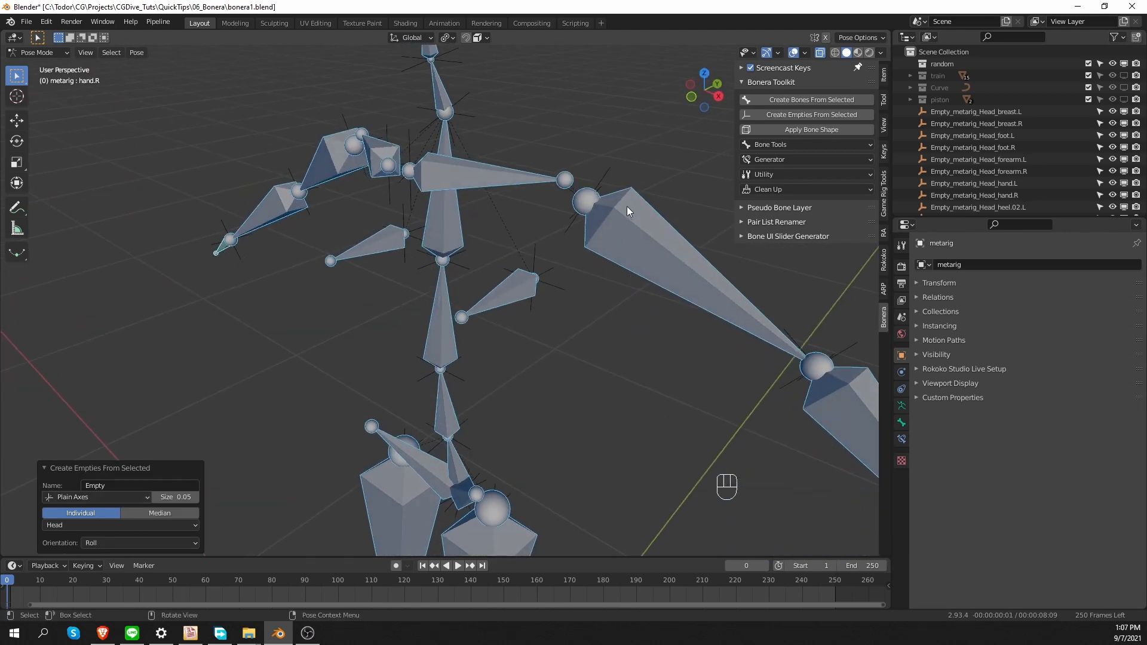
- Try placing the empties at each bone's Center and Tail, and undo their creation
click(109, 525)
click(99, 540)
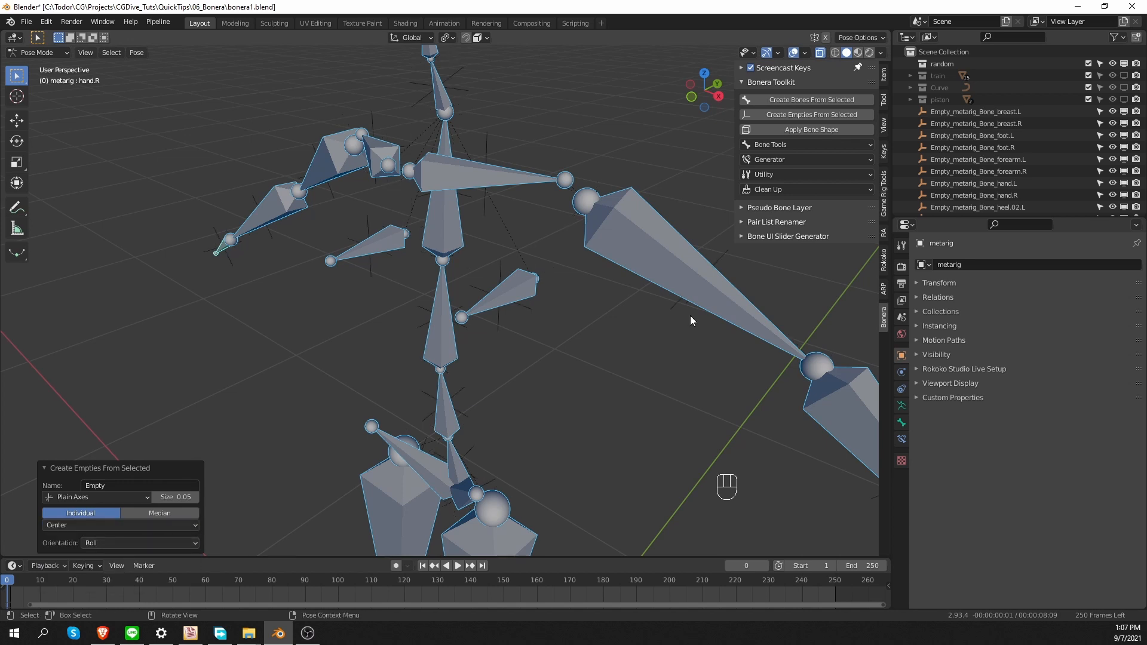
middle_drag(690, 315, 650, 203)
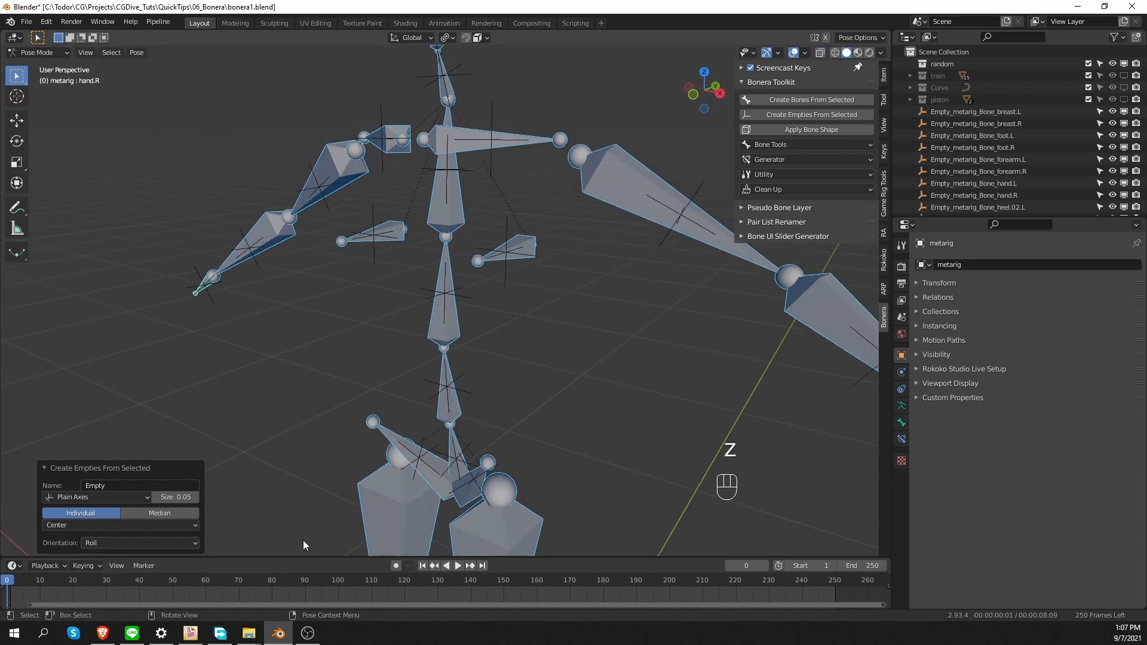
click(127, 522)
click(126, 544)
shift+middle_drag(526, 427, 418, 379)
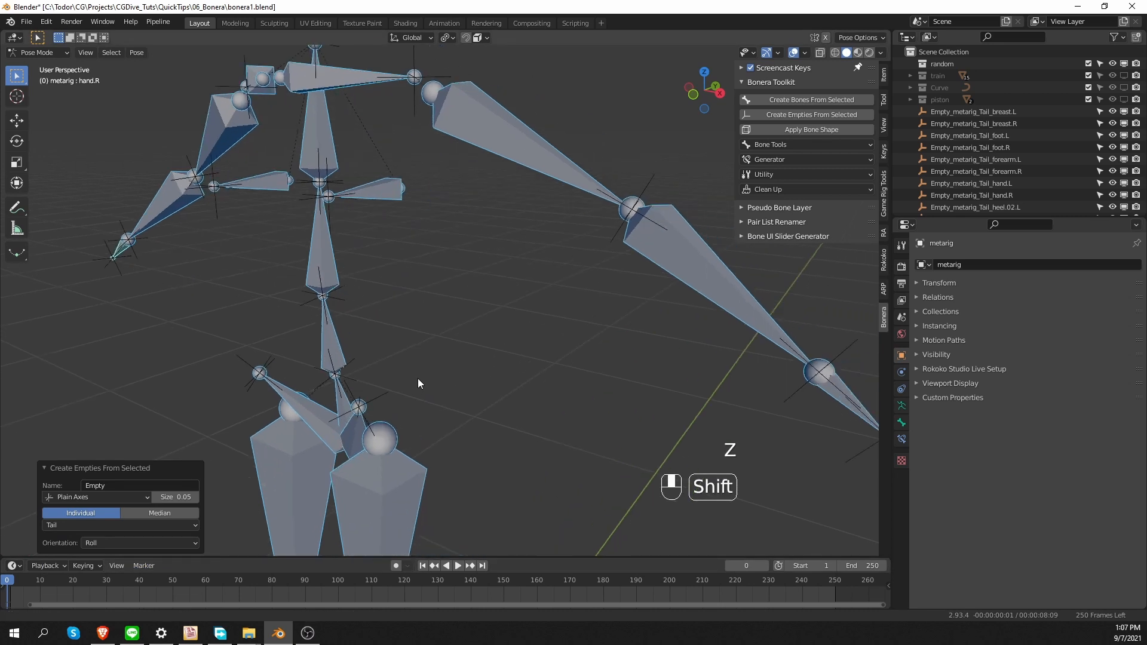
scroll(418, 378, down, 5)
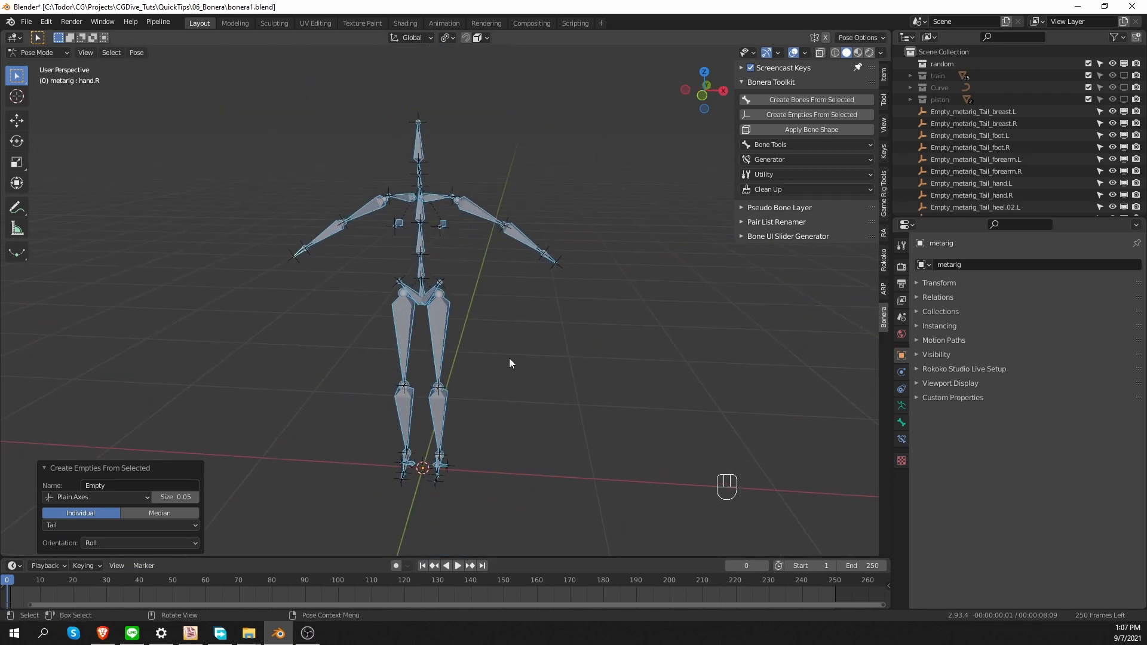
key(ctrl+z)
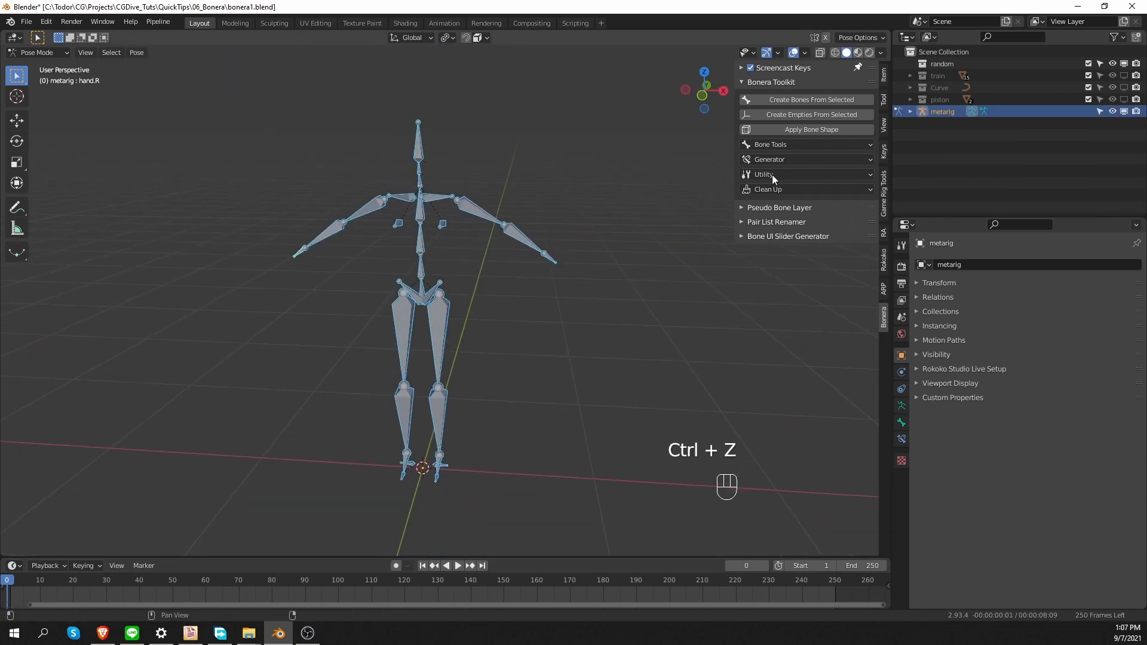
- Create an individual bone at the Center of each selected bone, with a global tail offset of 0.15 along Z
click(794, 103)
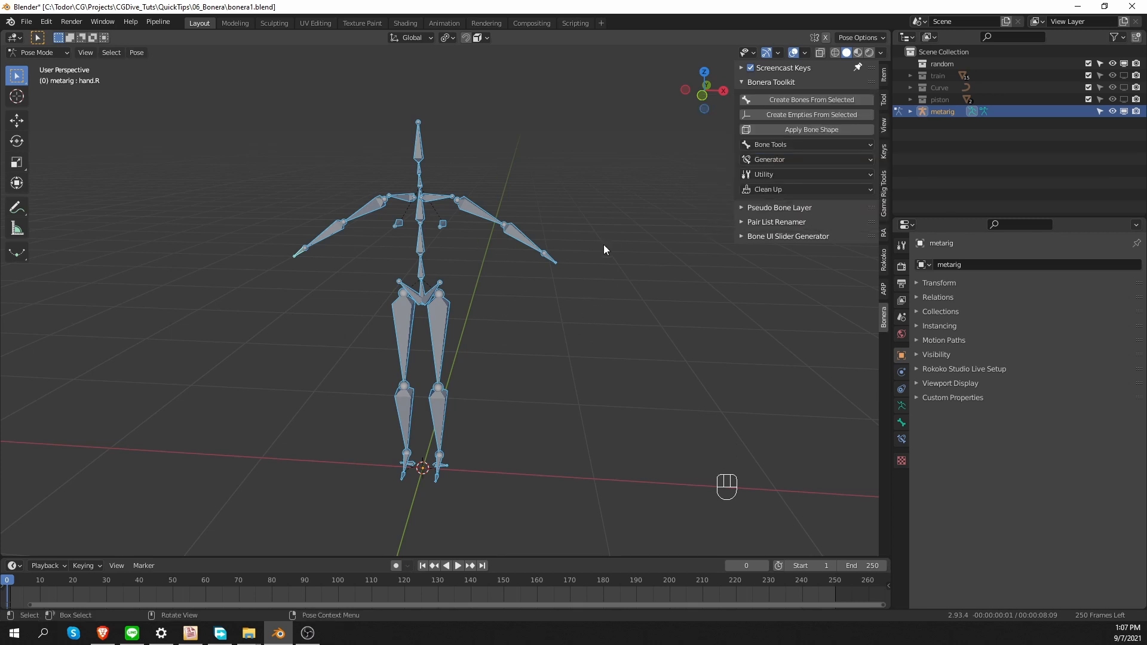
click(820, 103)
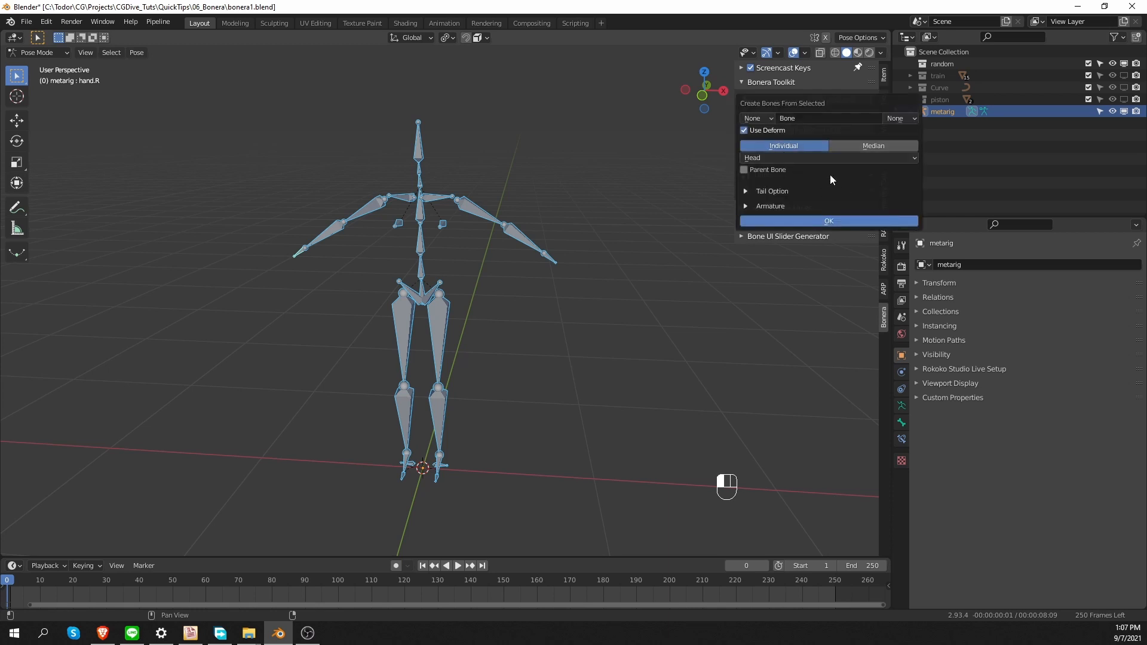
click(783, 158)
click(785, 172)
click(806, 221)
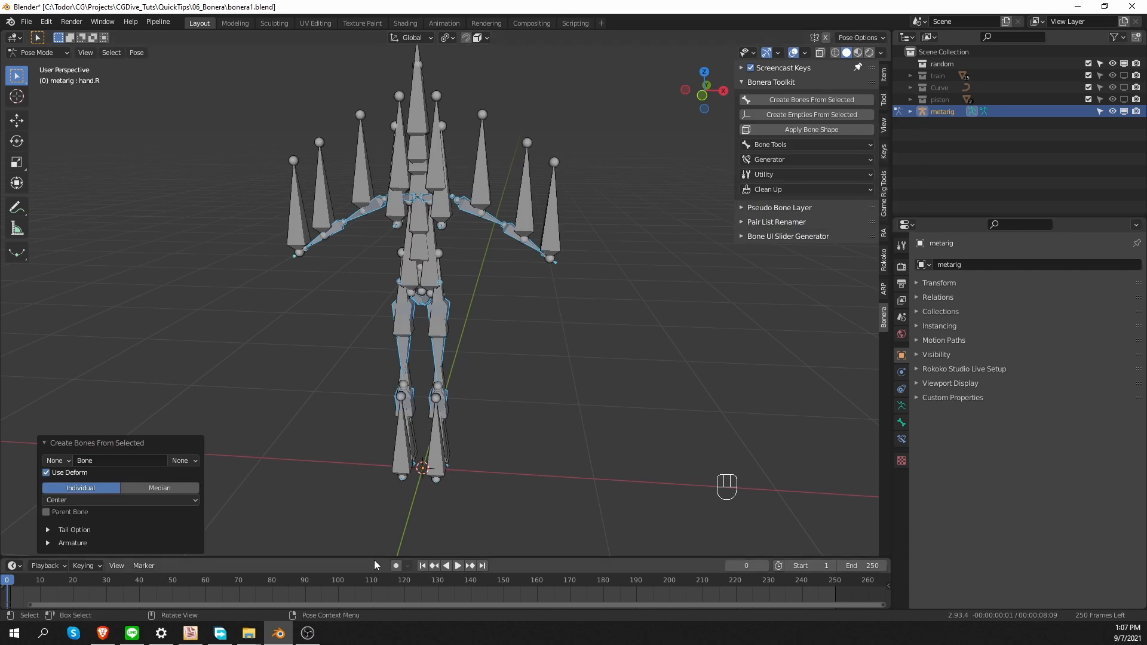
click(84, 532)
shift+drag(168, 517, 114, 518)
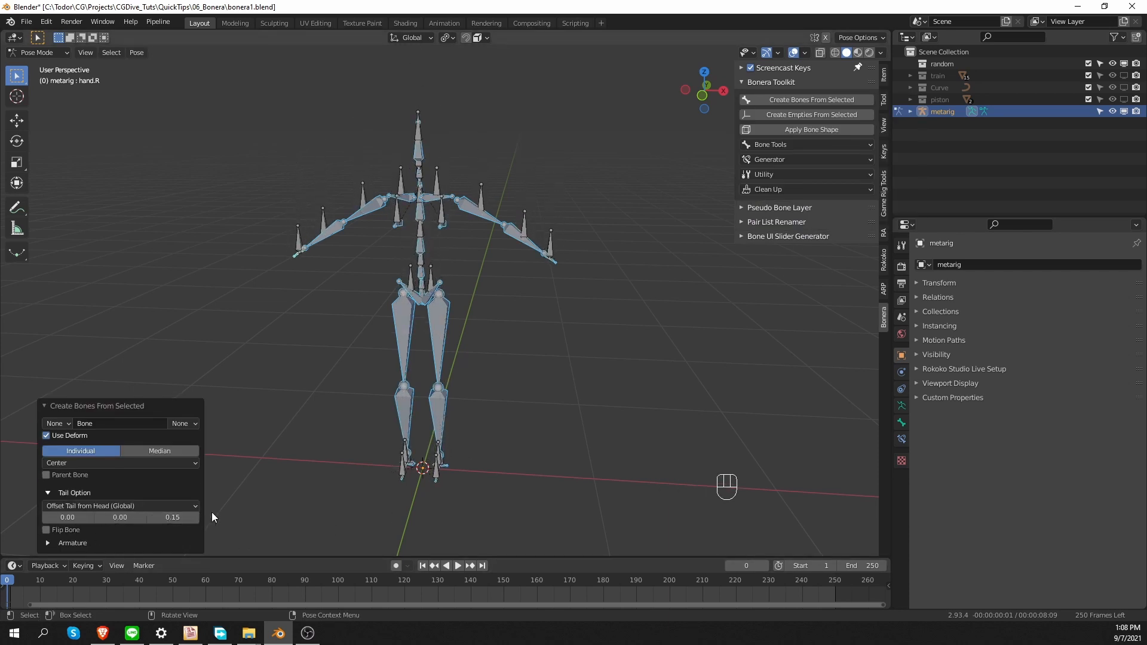
- Try the Offset Tail from Head (Local) and Roll tail modes on the new bones, ending with Roll
click(159, 506)
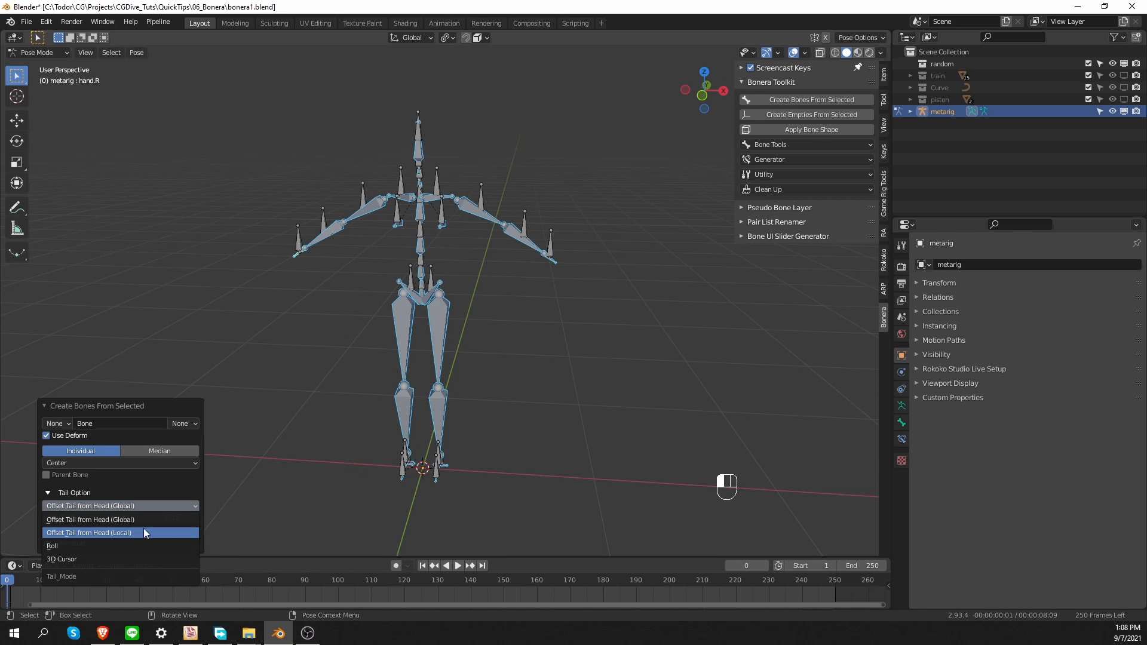
click(144, 530)
click(152, 506)
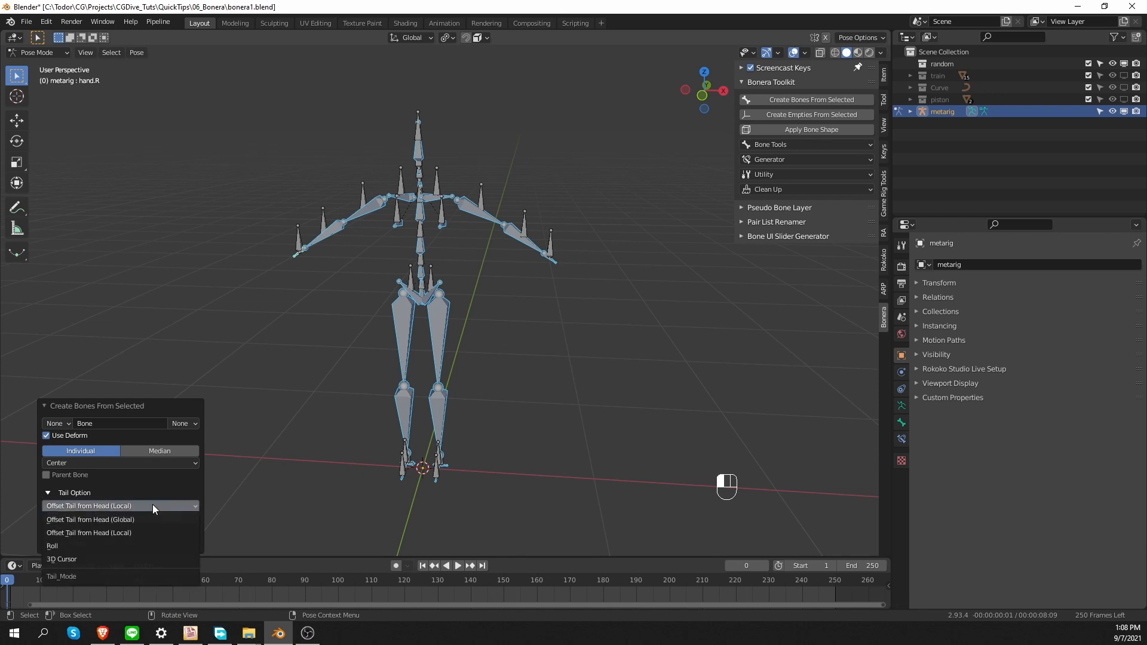
click(153, 555)
middle_drag(422, 375, 471, 252)
scroll(424, 141, up, 2)
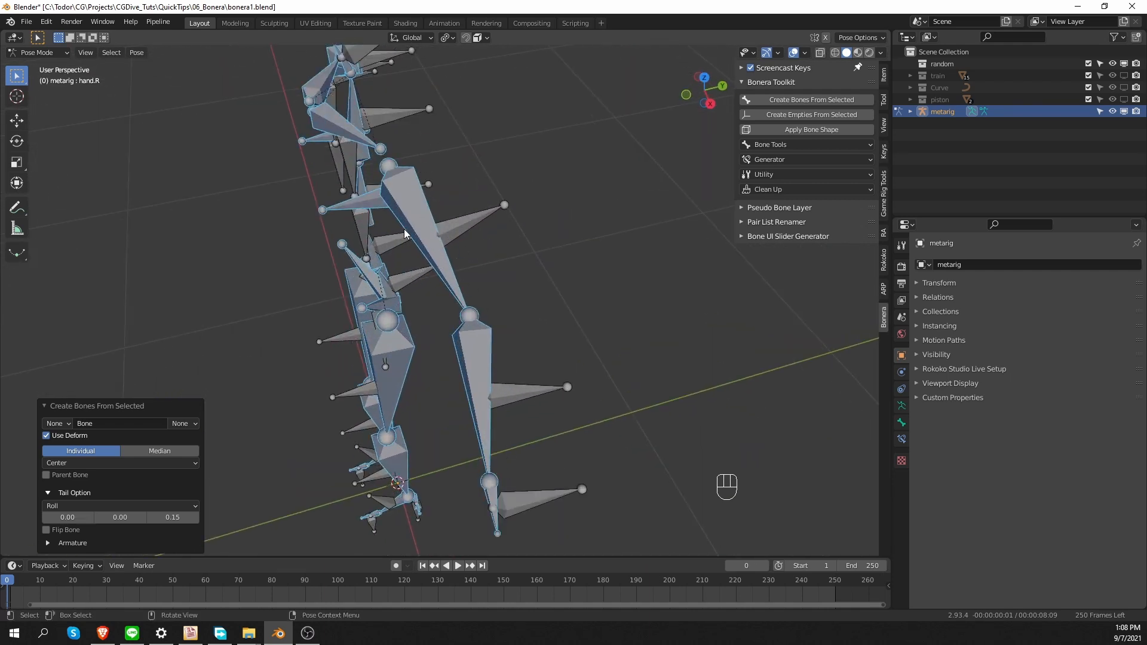
middle_drag(434, 314, 538, 334)
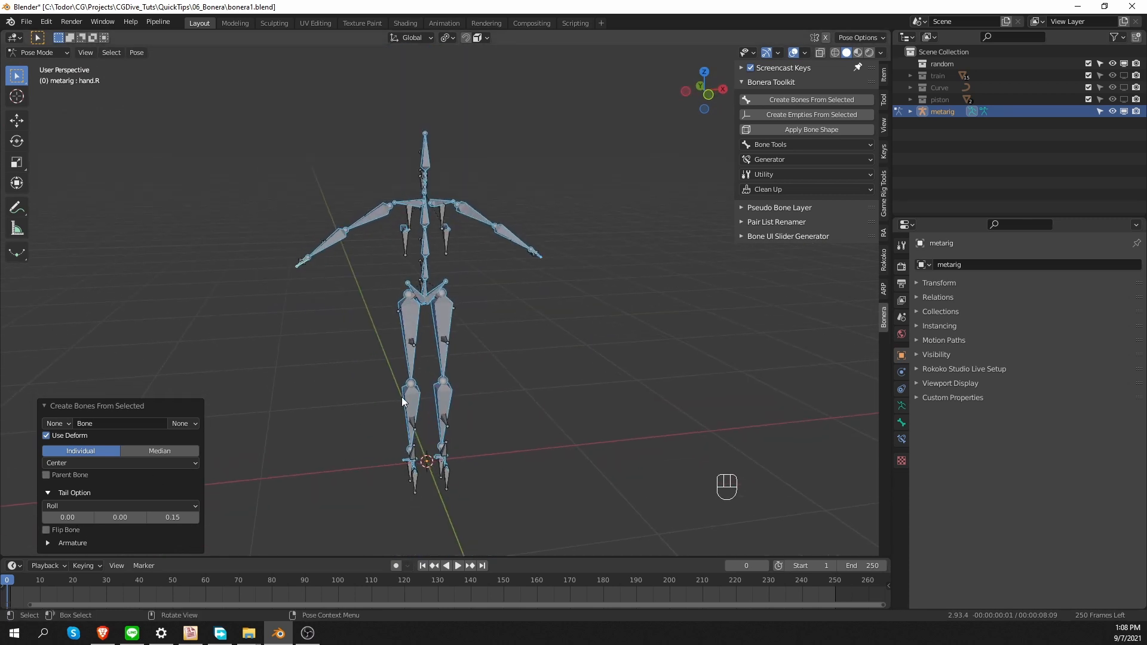
- Try generating the bones in a new armature with the Choose Armature option, and undo the bone creation
click(89, 543)
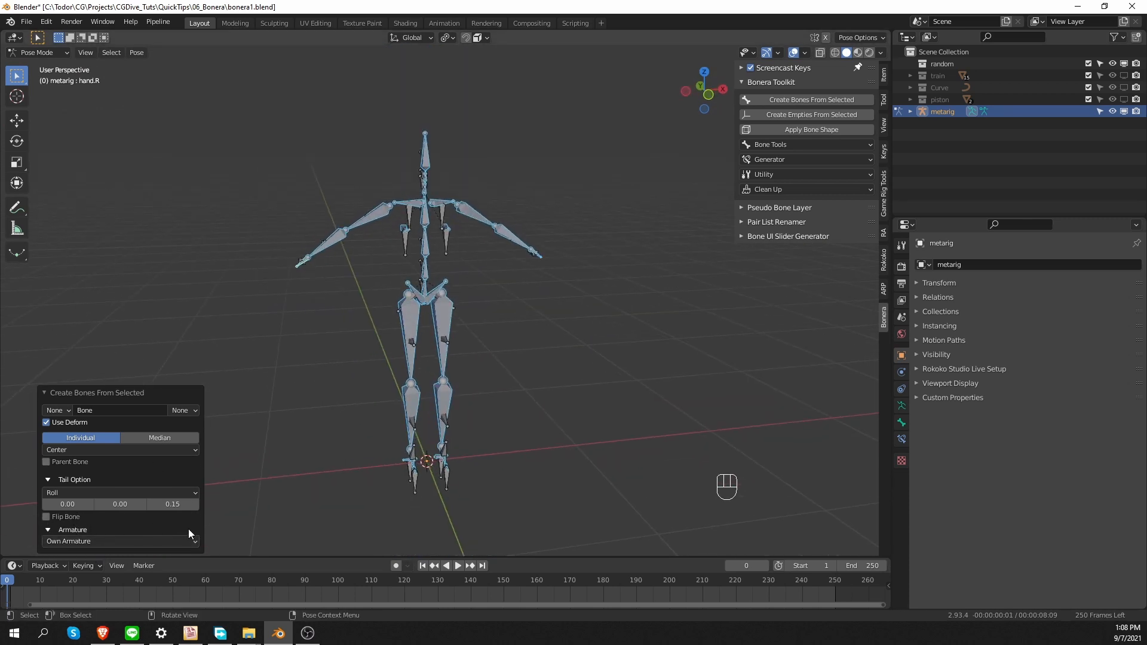
click(131, 541)
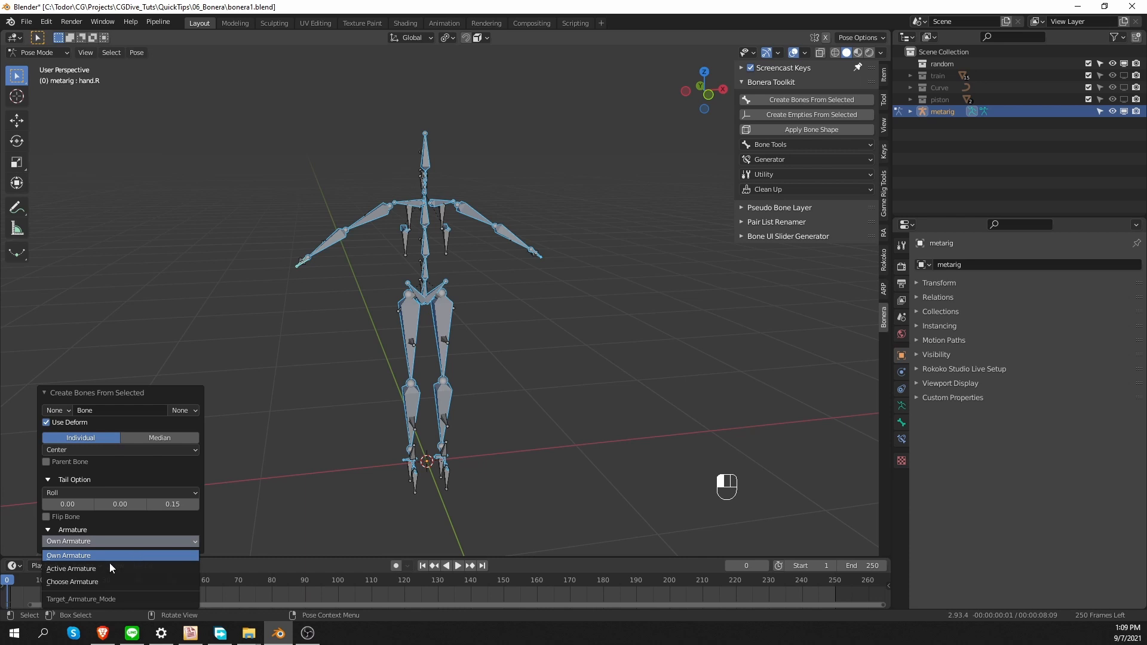
click(150, 584)
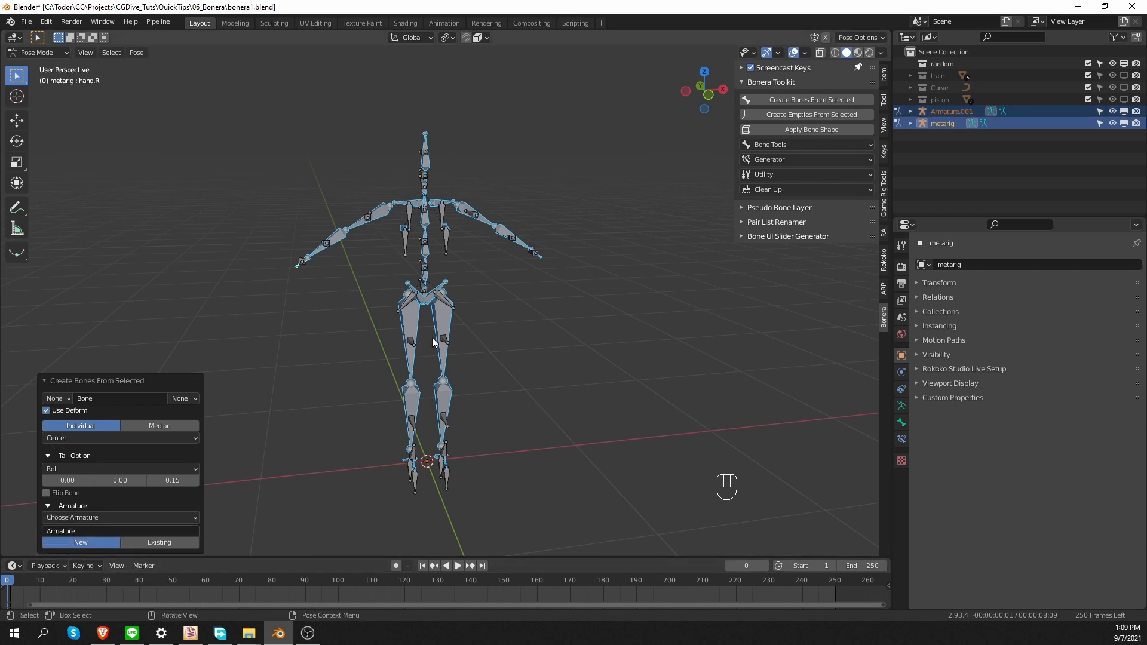
key(ctrl+z)
key(ctrl+z)
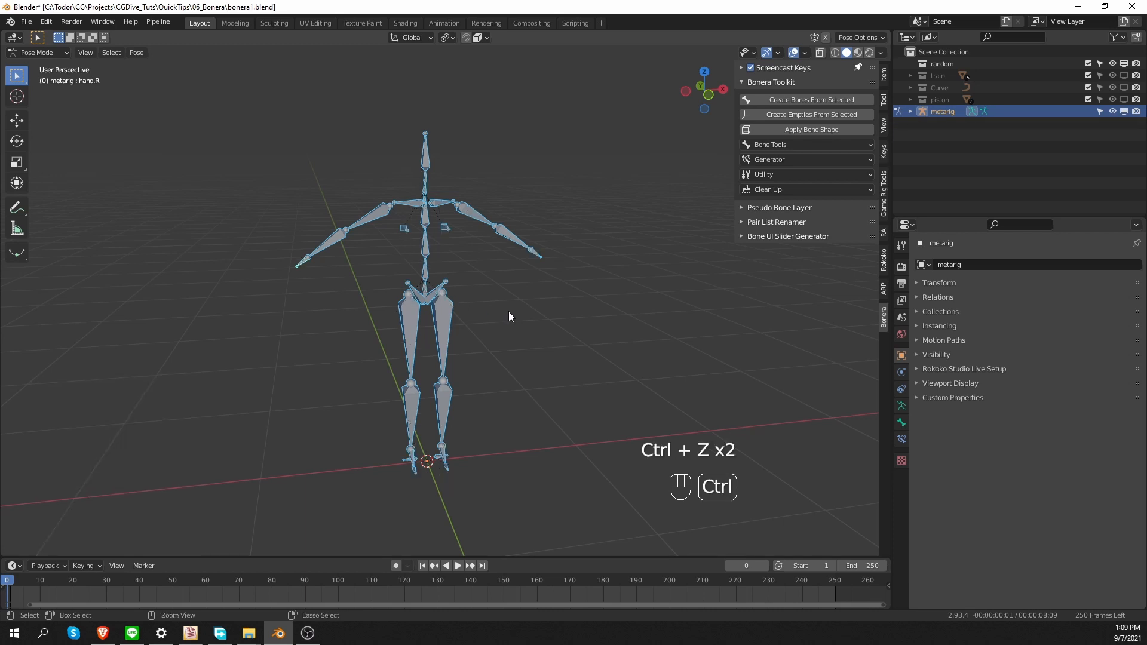
- Return to Object Mode and delete the meta-rig
key(Tab)
key(x)
click(457, 309)
middle_drag(726, 221, 705, 219)
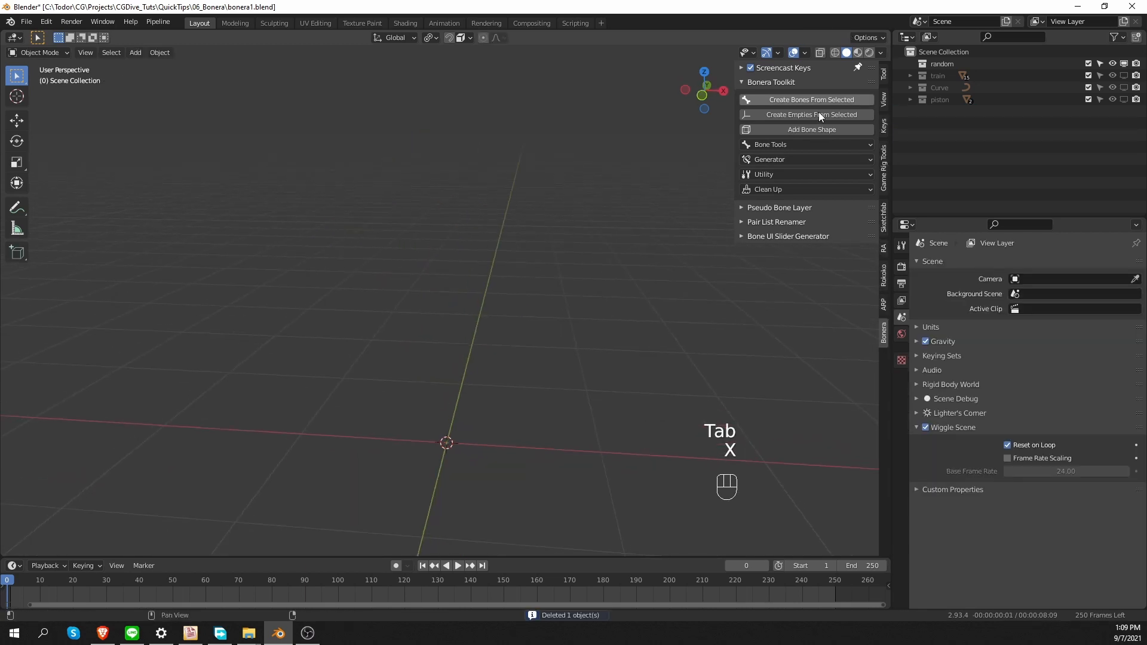
- Disable the random collection in the viewport and enable the Curve collection instead
click(1123, 63)
click(1124, 87)
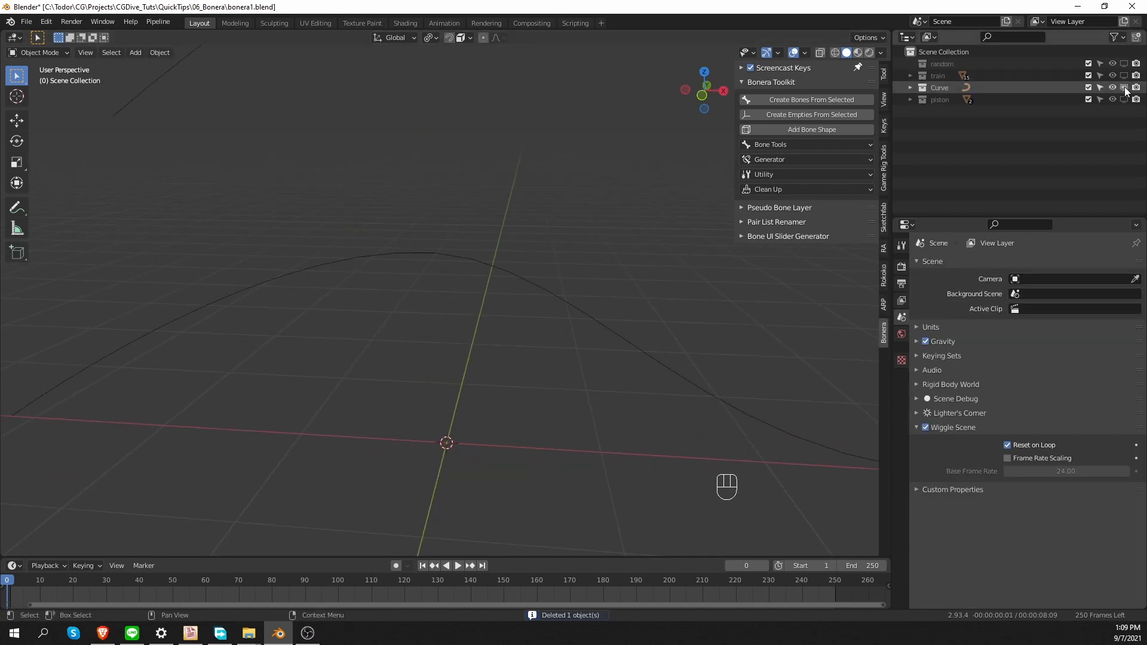
- Select the Bezier curve object with the three splines
middle_drag(389, 275, 430, 284)
scroll(543, 217, down, 3)
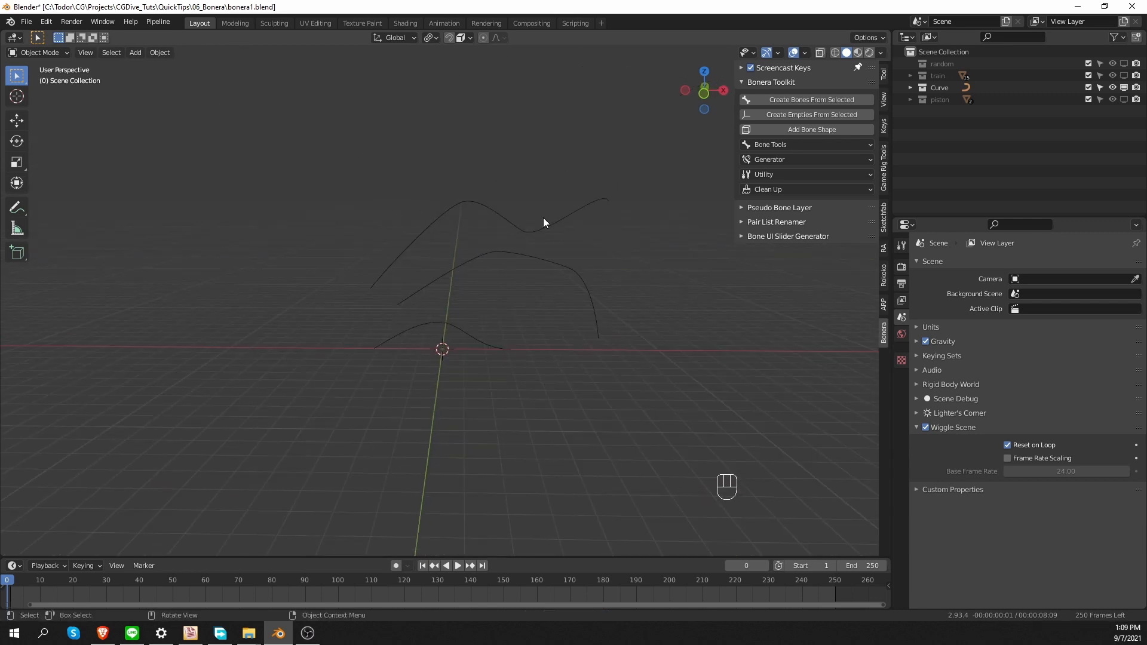
click(496, 253)
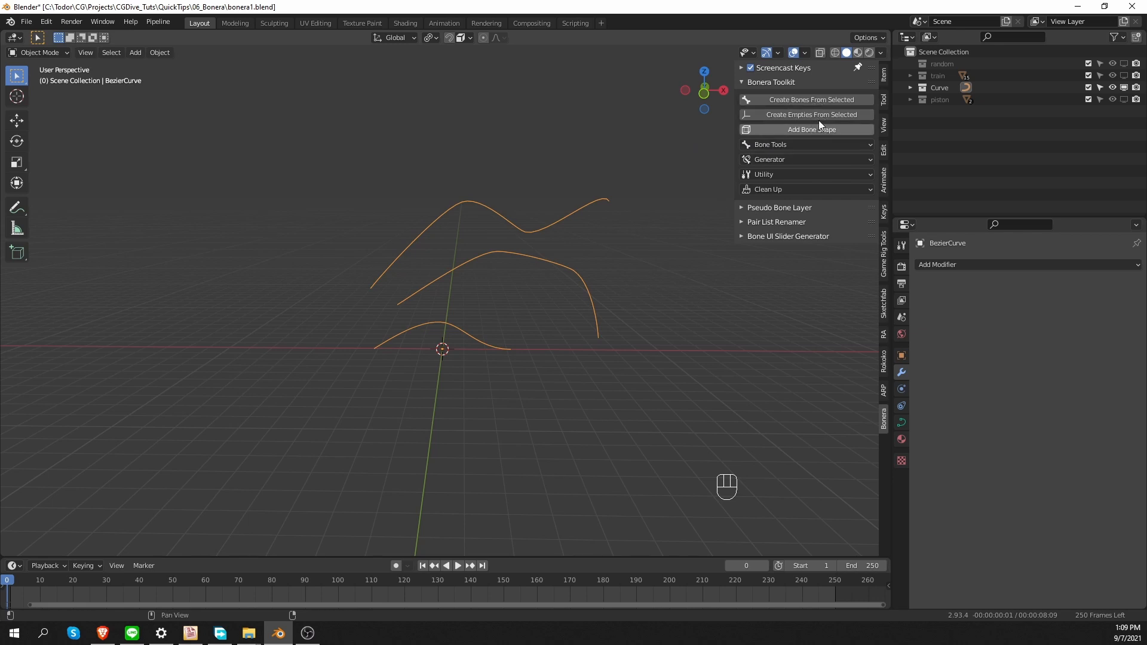
- Create bones from the selected curve, with the tail set to Offset Tail from Head (Global) and a Z offset of 2.13
click(818, 101)
click(801, 290)
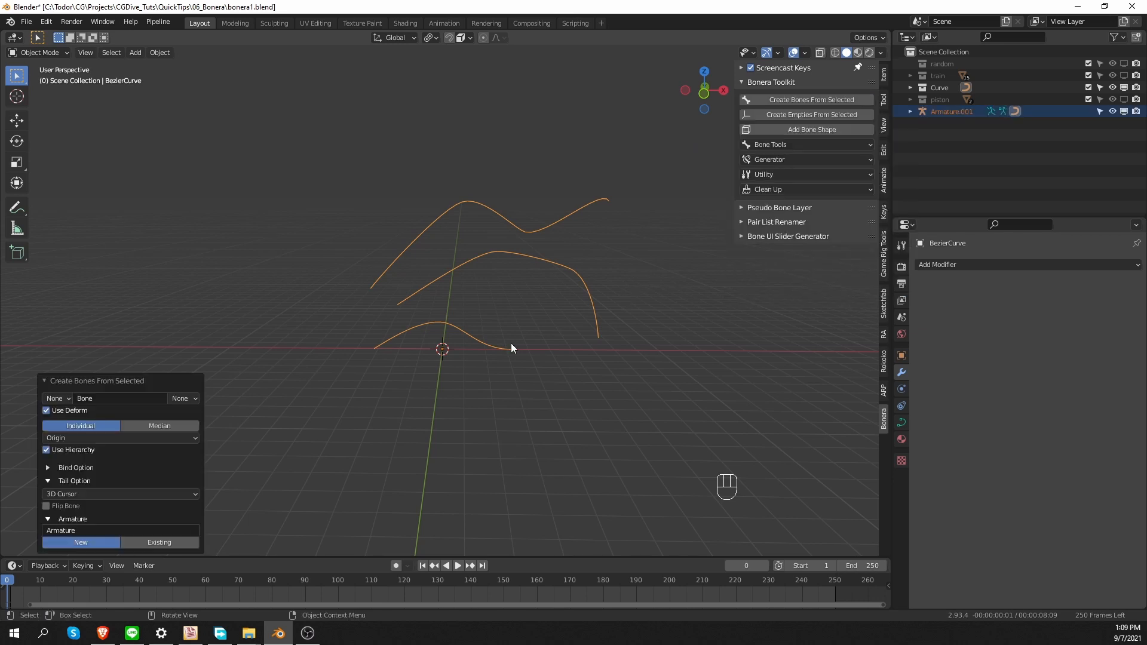
scroll(478, 350, up, 5)
click(118, 494)
click(89, 508)
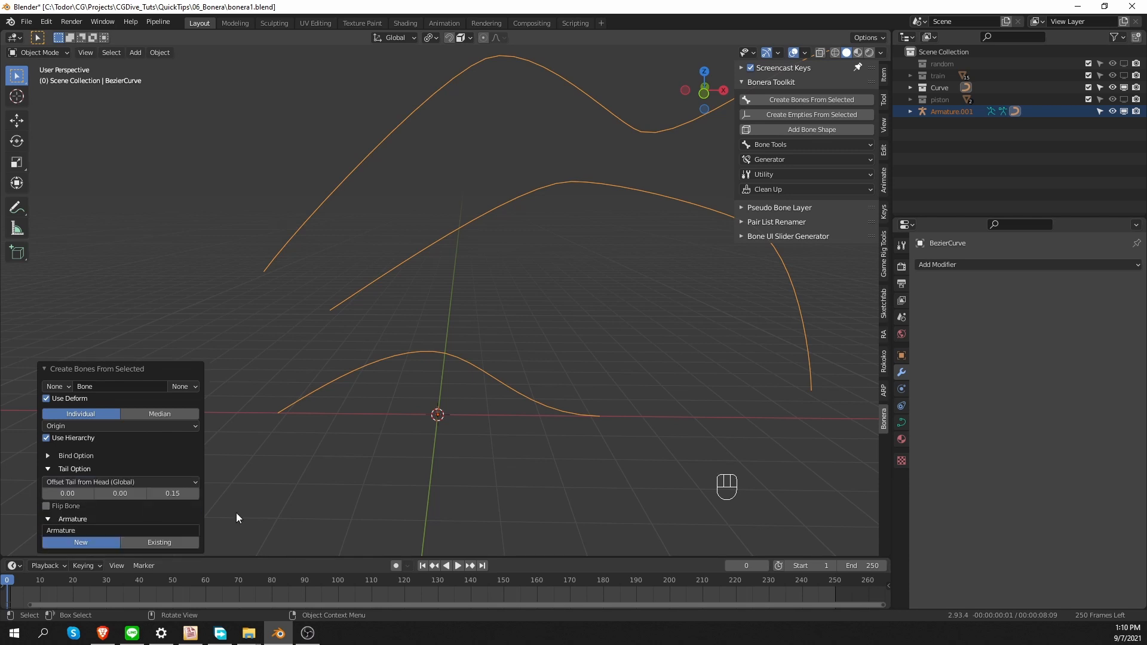
shift+drag(172, 494, 197, 493)
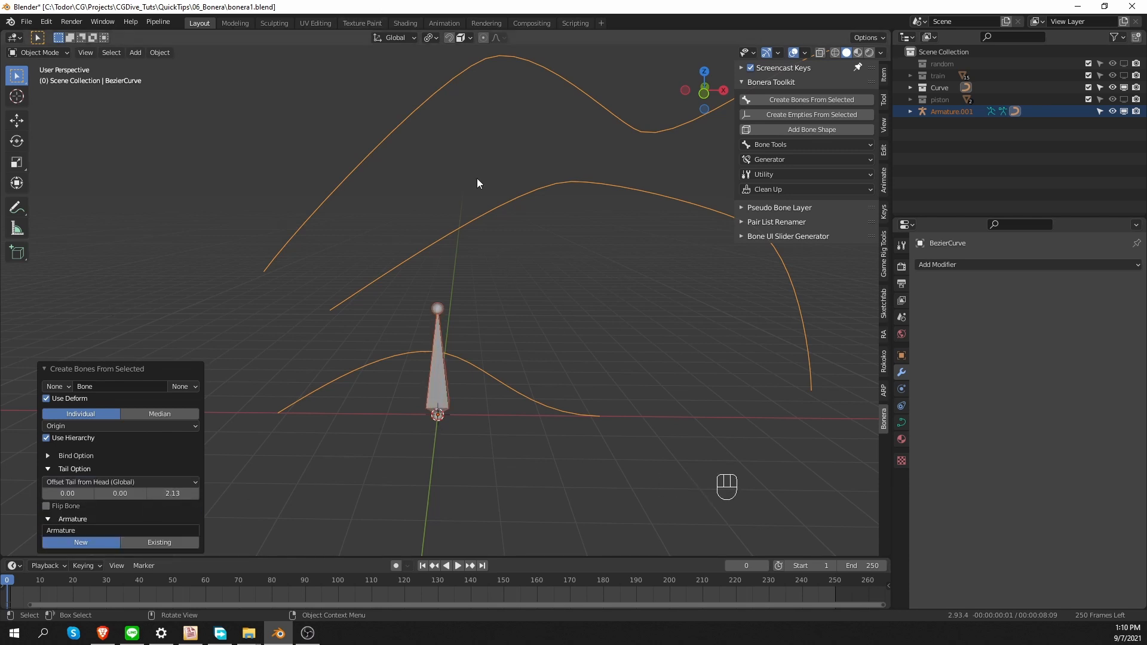
- Try moving the new curve bone in Pose Mode to test how it drives the curve, and cancel the move
key(Tab)
key(Tab)
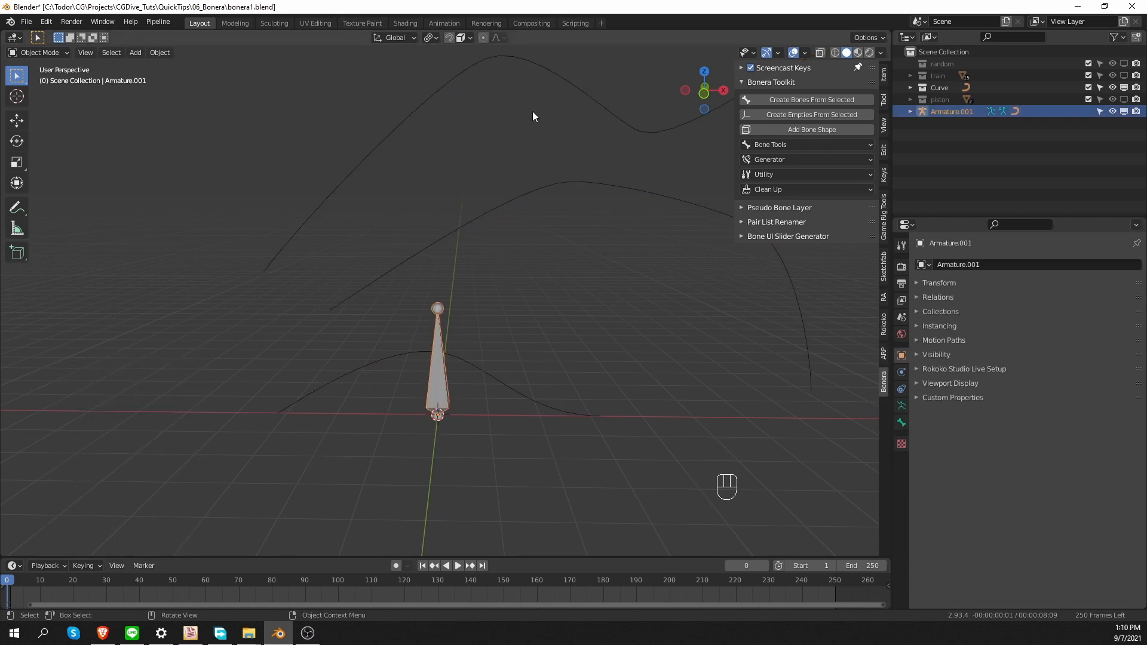
key(Tab)
click(436, 386)
key(g)
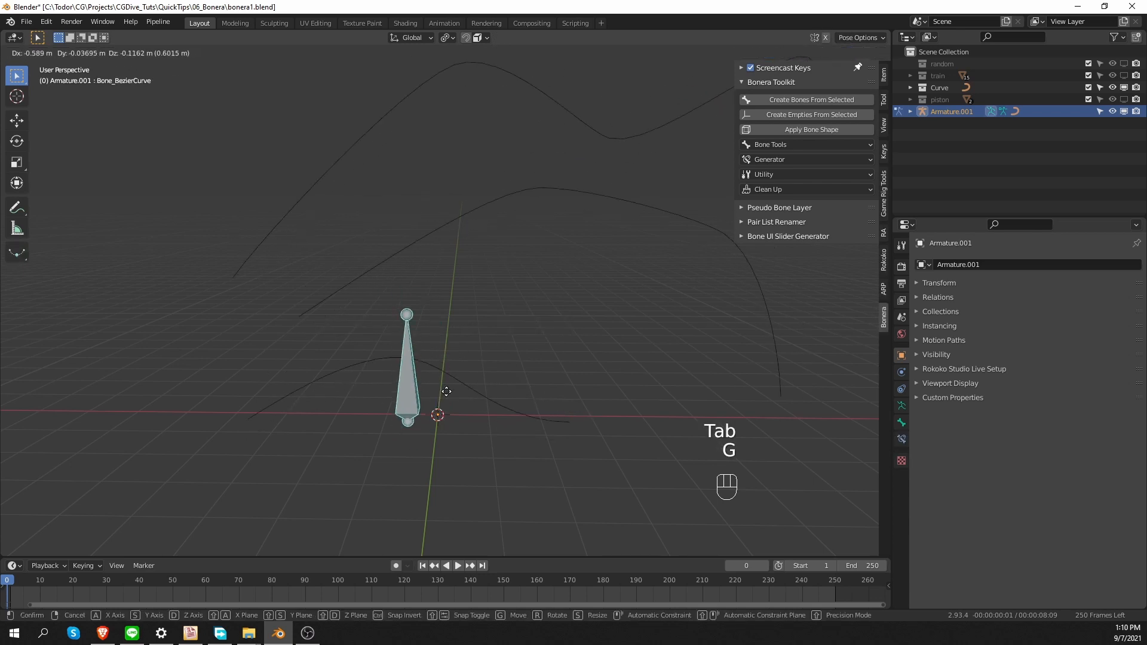
right_click(448, 387)
- Undo the bone creation, returning to the selected curve in Object Mode
scroll(534, 322, down, 3)
key(ctrl+z)
key(ctrl+z)
key(ctrl+z)
key(ctrl+z)
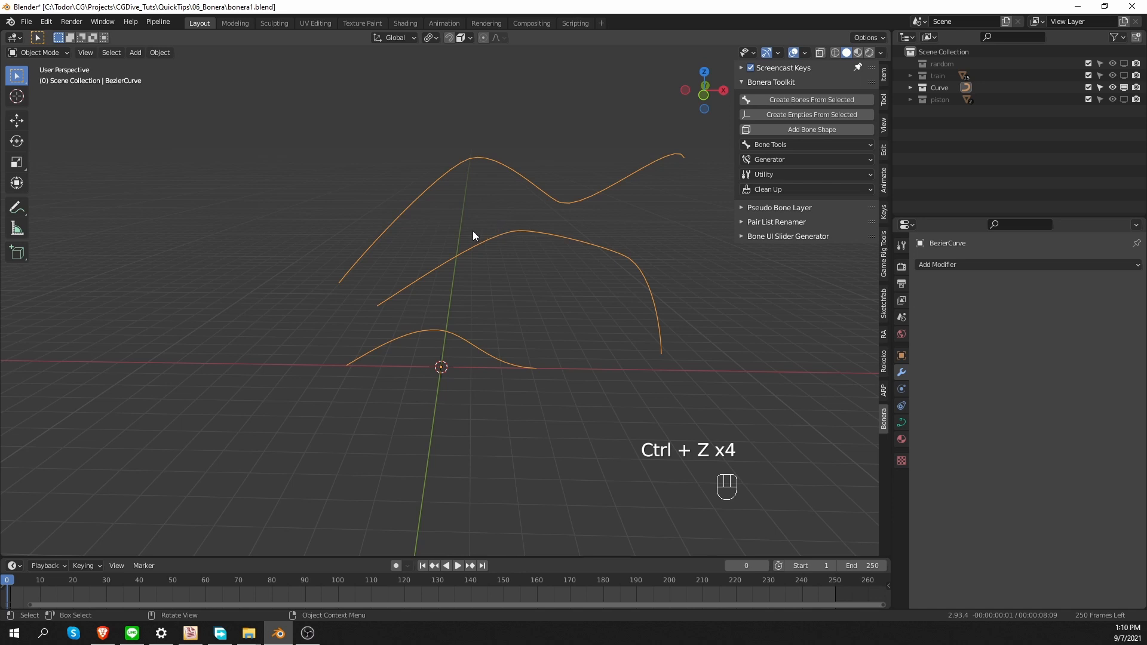
- In Edit Mode, select the curve's control points except those near the right ends of the upper two splines, and create individual bones from them
key(Tab)
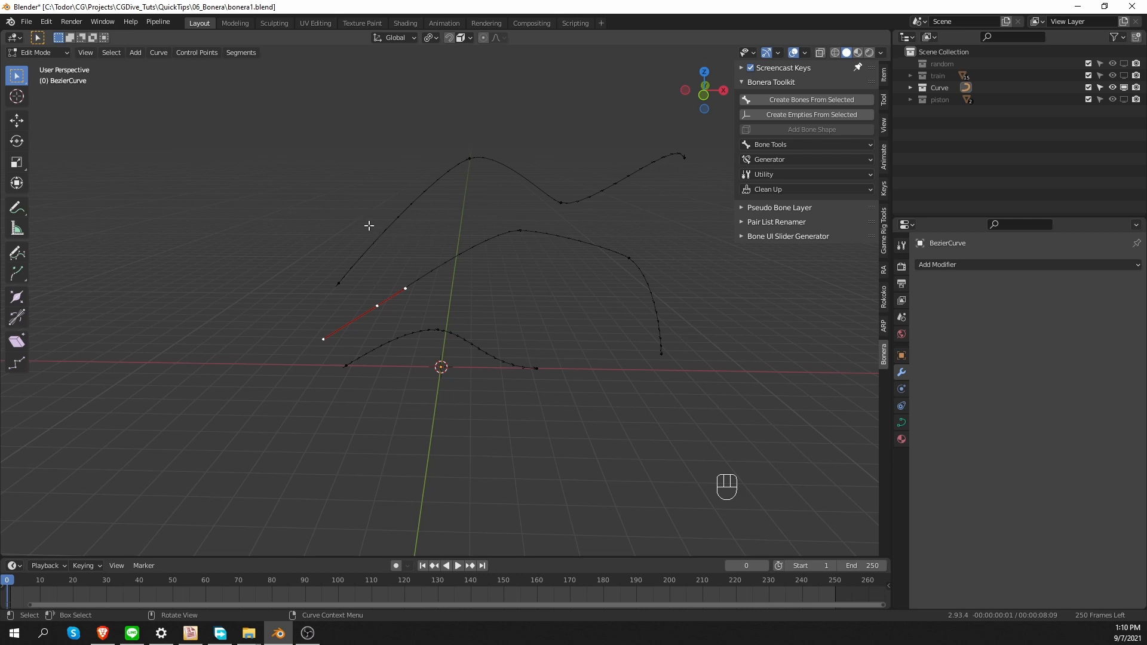
drag(274, 149, 585, 410)
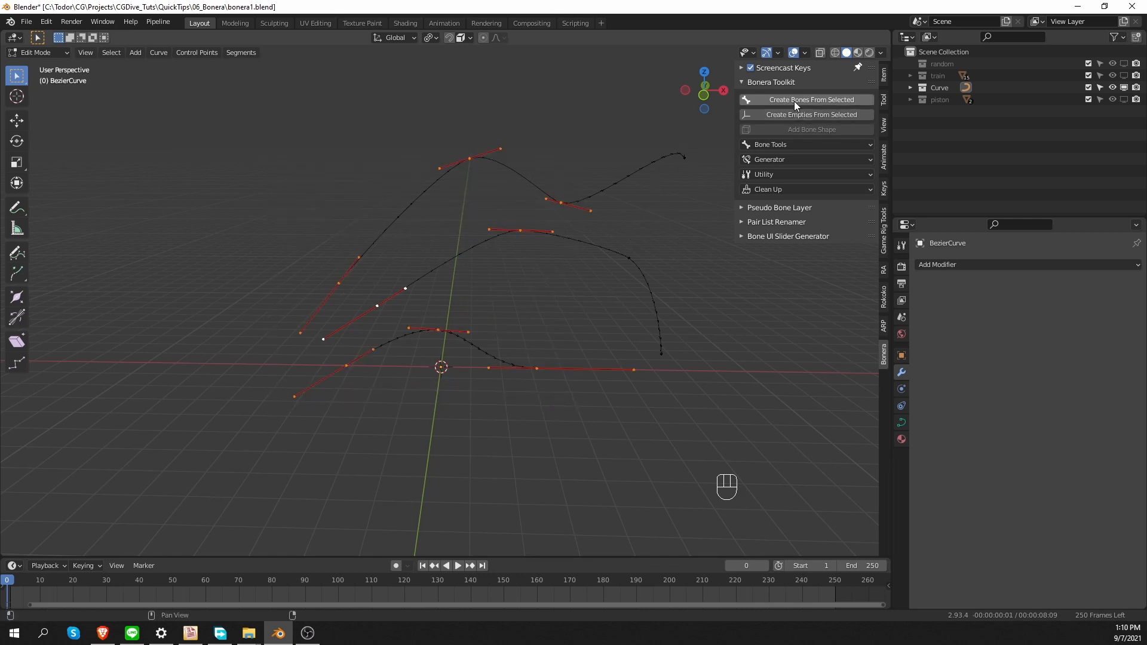
click(828, 101)
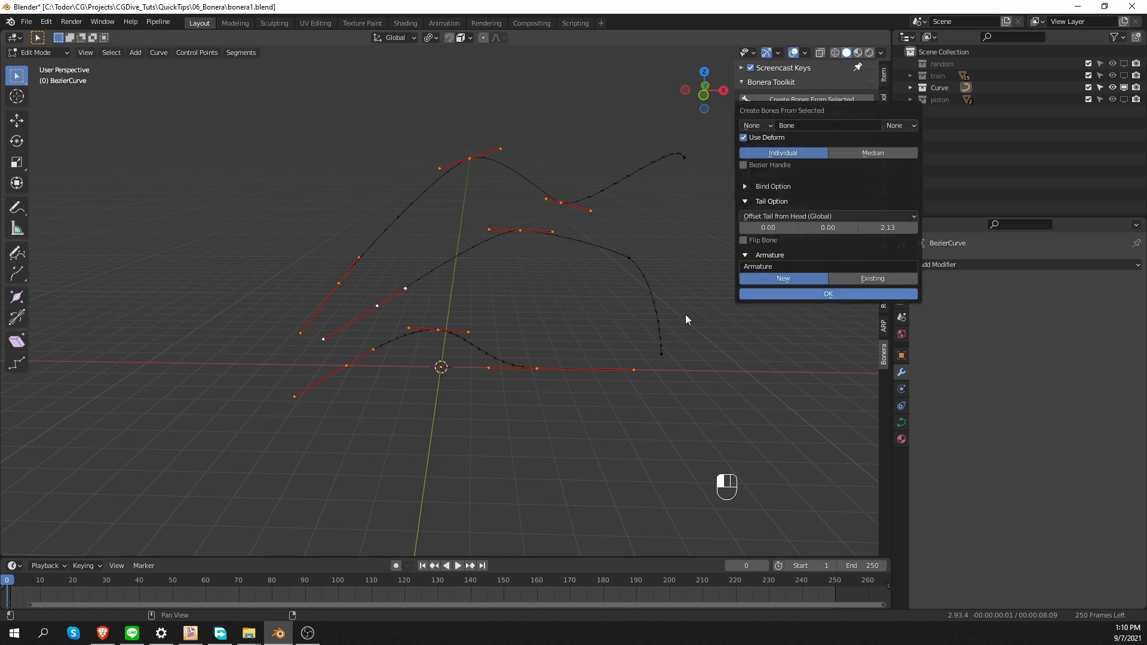
click(823, 293)
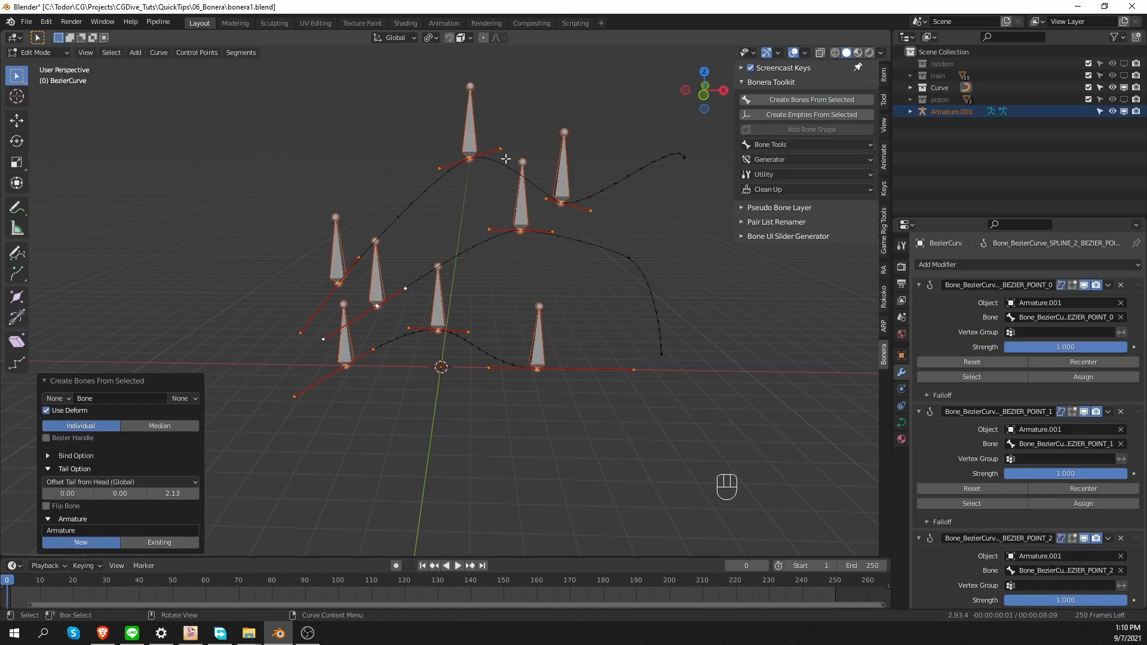
- In Pose Mode, test-move each bone on the upper two splines in turn, cancelling every move
key(Tab)
click(467, 104)
key(g)
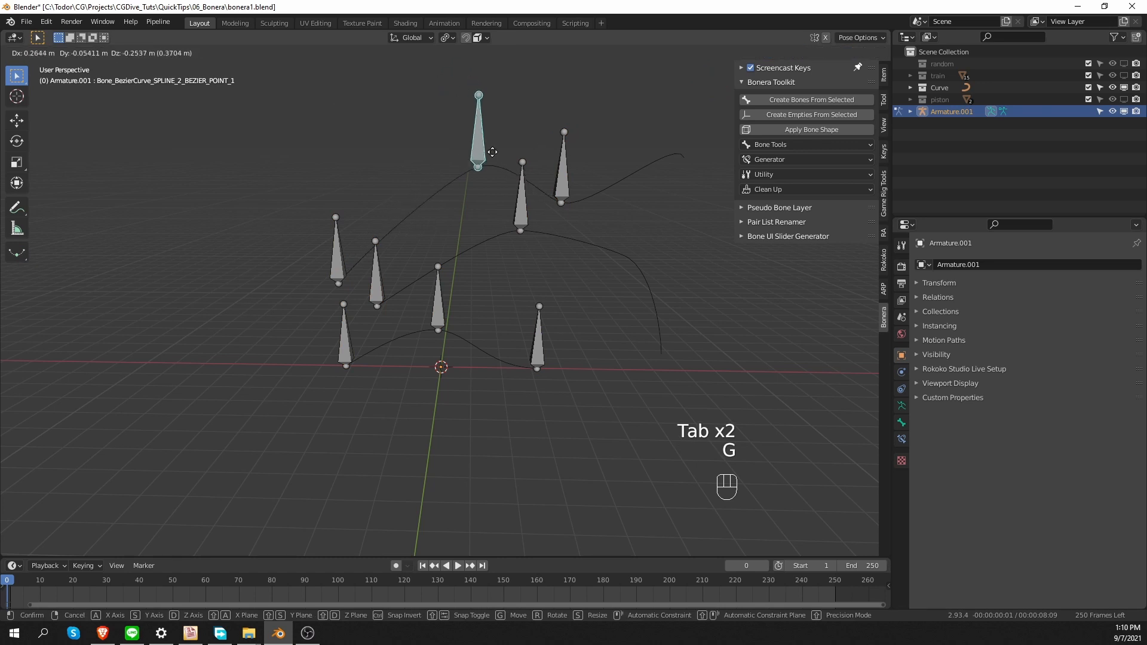
right_click(492, 168)
click(560, 168)
key(g)
right_click(595, 137)
click(524, 205)
key(g)
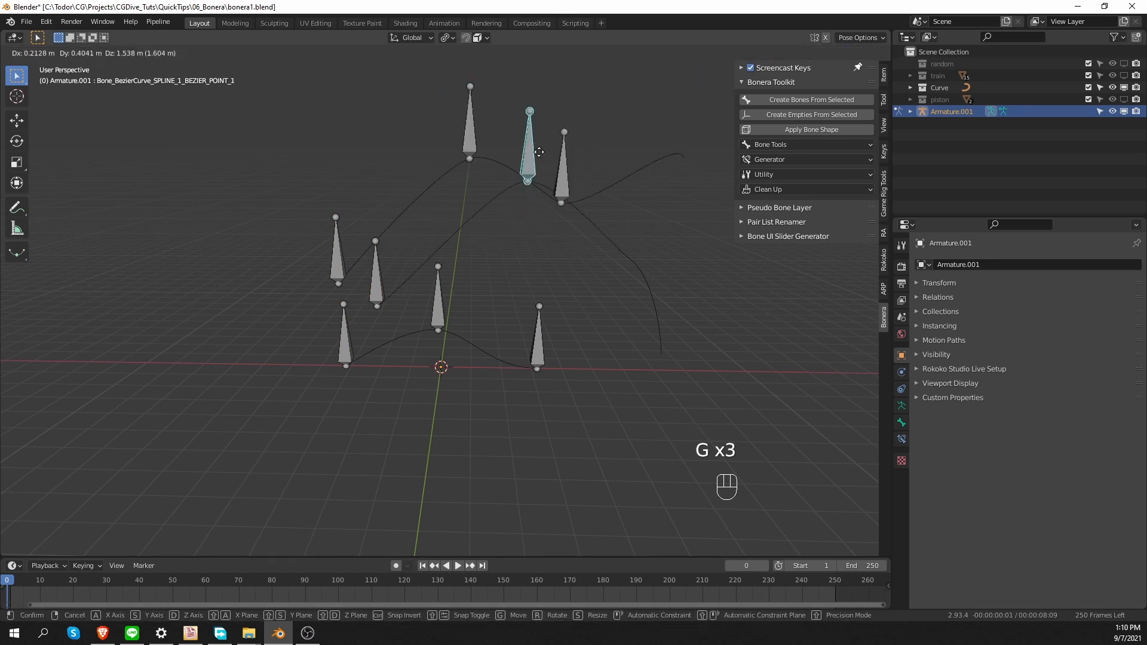
right_click(536, 161)
click(378, 272)
key(g)
right_click(382, 266)
click(338, 235)
key(g)
right_click(347, 218)
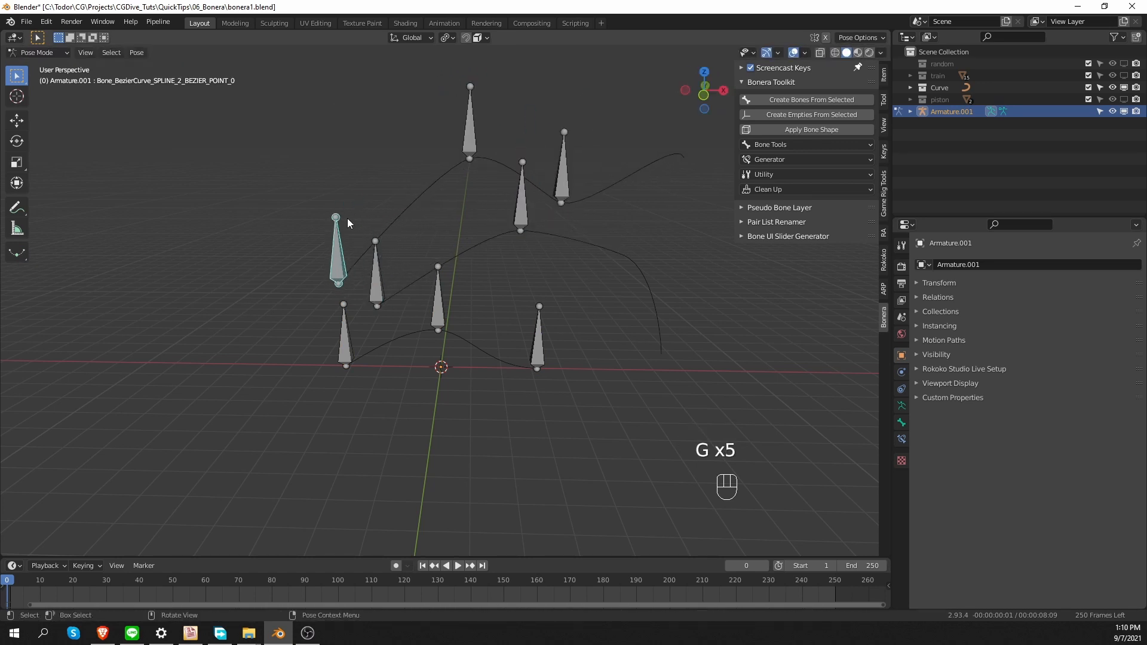
- Test-move each of the three bones on the lowest spline, cancelling every move
click(343, 344)
key(g)
right_click(378, 314)
click(439, 293)
key(g)
right_click(460, 273)
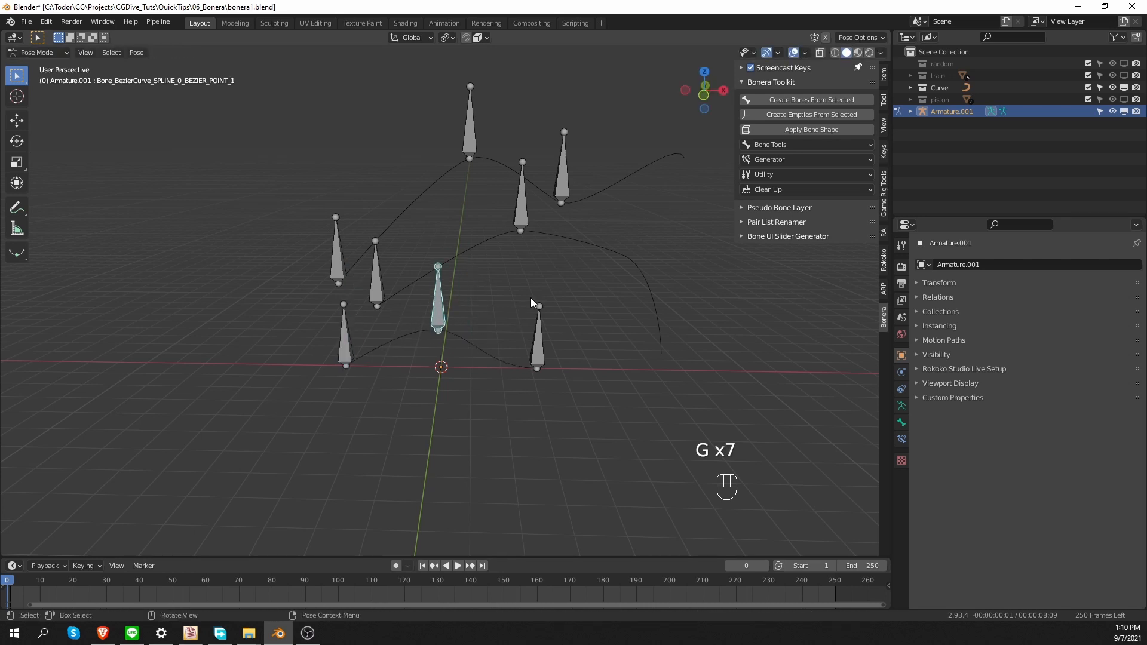
click(538, 320)
key(g)
right_click(561, 321)
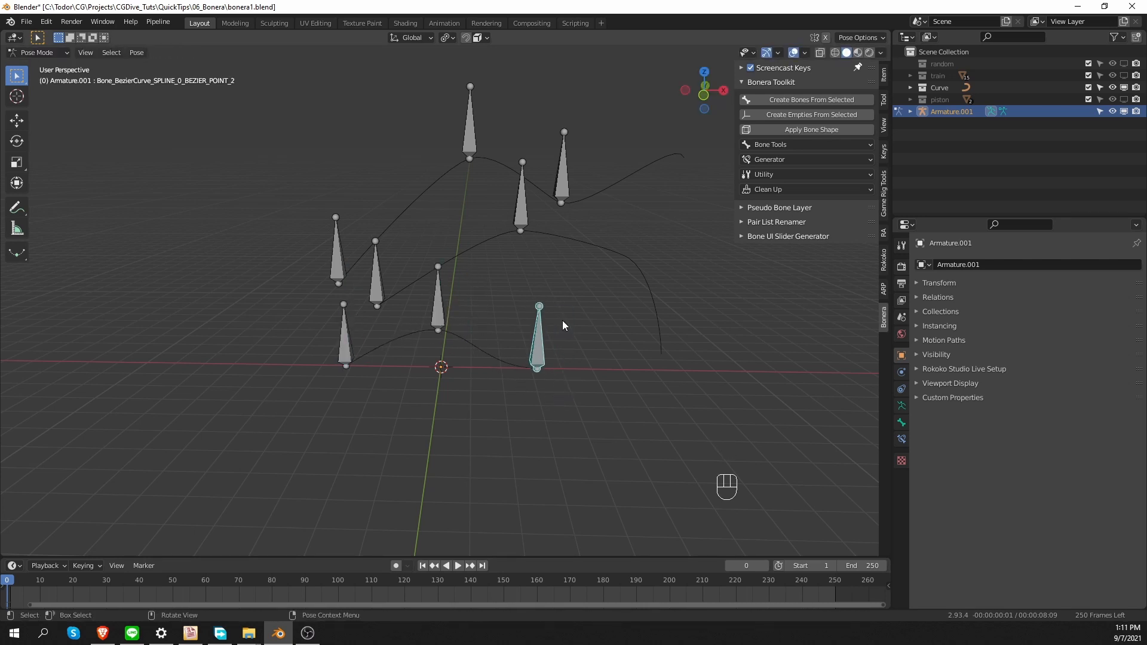
- Select the curve in Object Mode to view its hook modifiers, and undo everything back to the control-point selection before the bone creation
key(Tab)
click(637, 274)
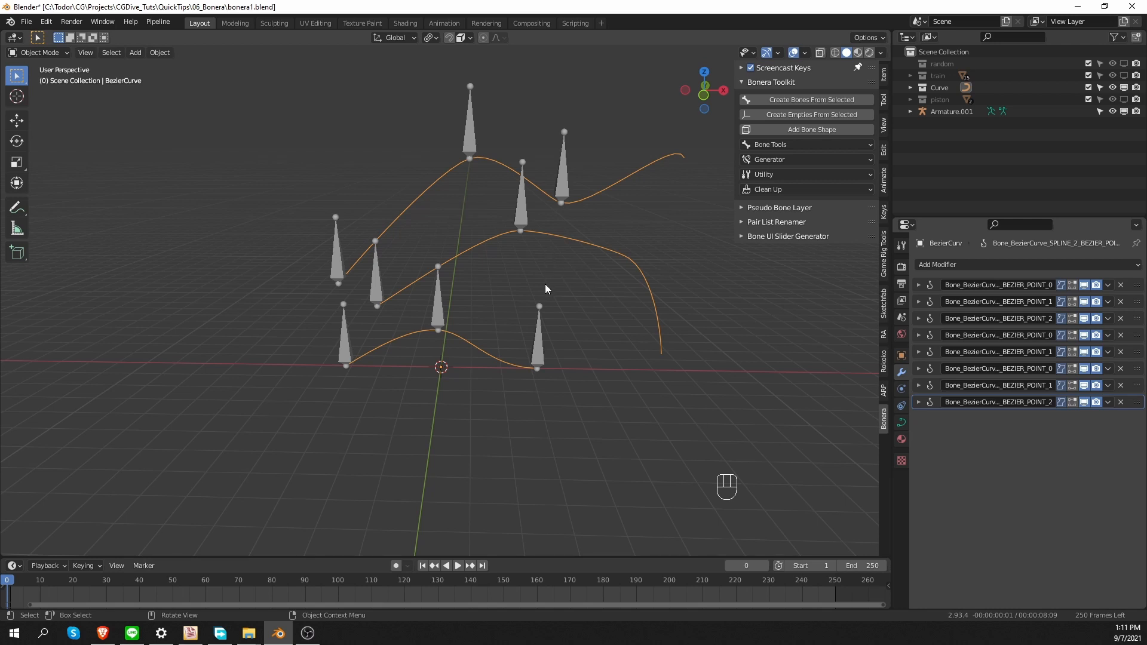
key(ctrl+z)
key(ctrl+z)
key(ctrl+z)
key(ctrl+z)
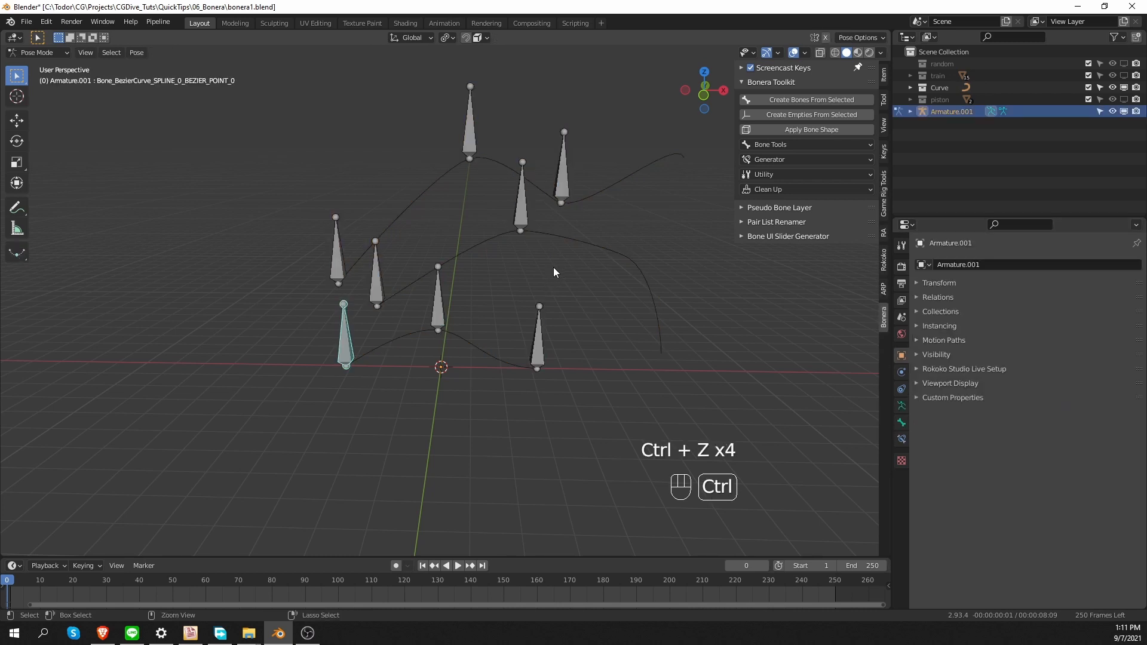
key(ctrl+z)
key(ctrl+z)
key(ctrl+z)
key(ctrl+z)
key(ctrl+z)
key(ctrl+z)
key(ctrl+z)
key(ctrl+z)
key(ctrl+z)
key(ctrl+z)
key(ctrl+z)
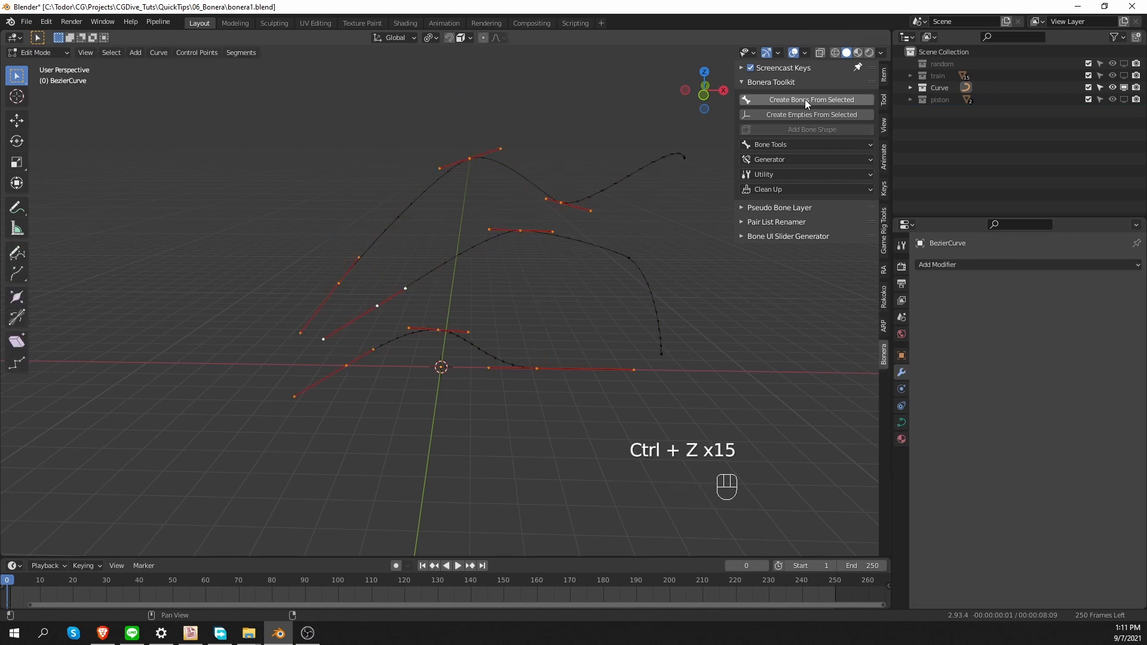
- Create bones from the selected control points with the Bezier Handle option enabled
click(805, 99)
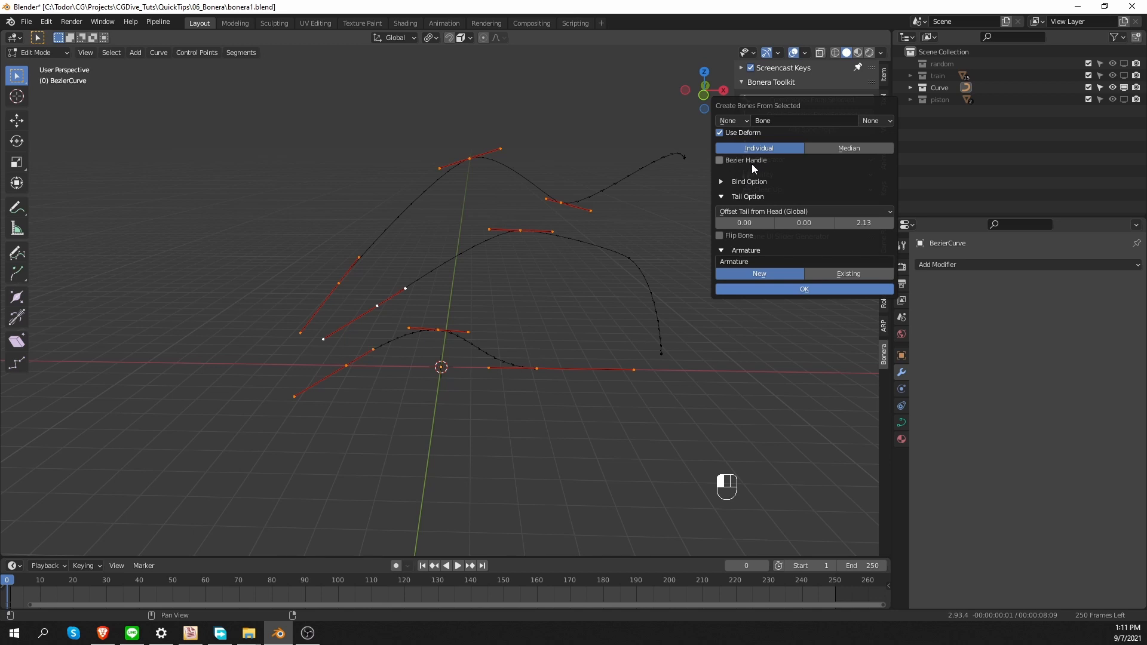
click(751, 162)
click(783, 289)
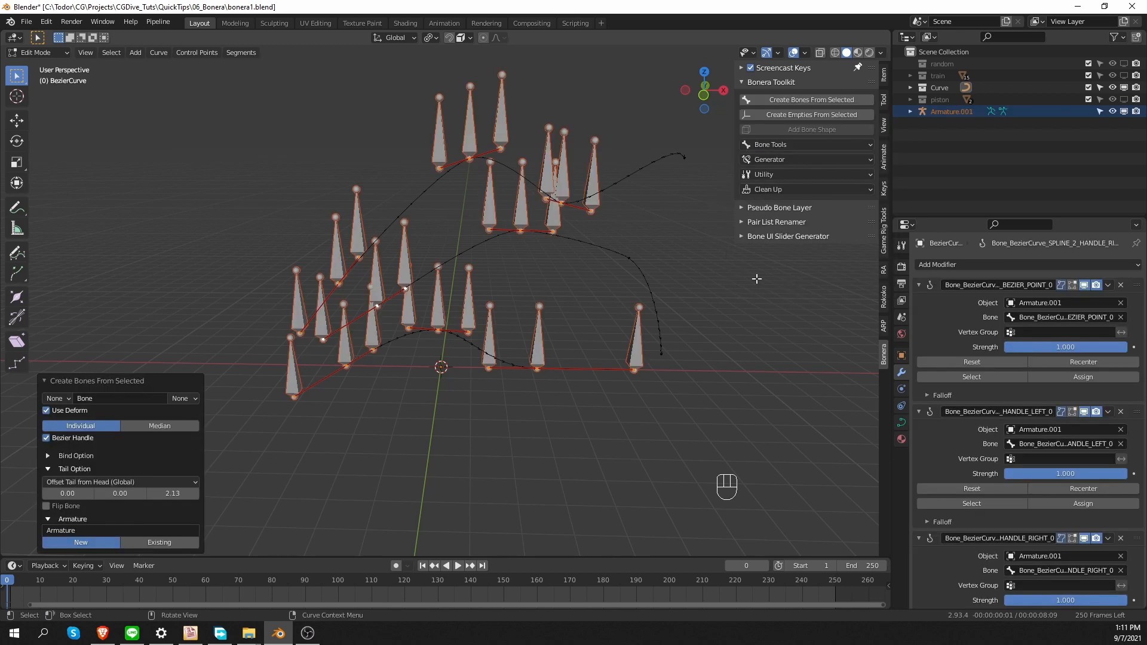
- In Pose Mode, test-move both handle bones at the top spline's second control point, cancelling each move
key(Tab)
click(507, 112)
key(Tab)
click(507, 113)
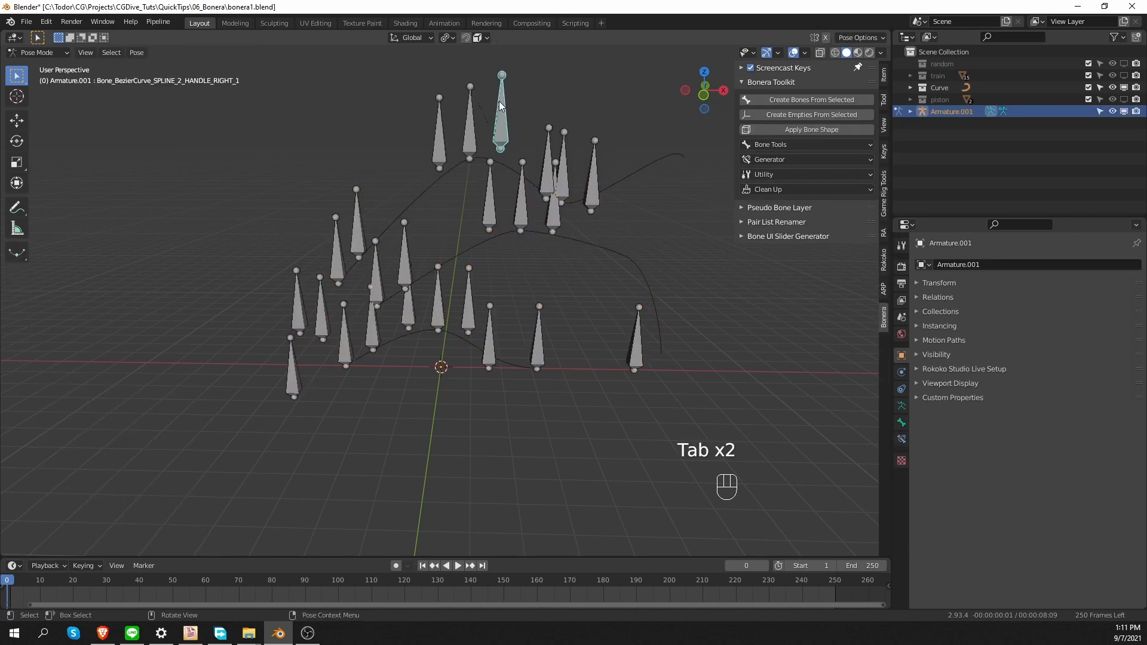
key(g)
right_click(505, 79)
click(442, 127)
key(g)
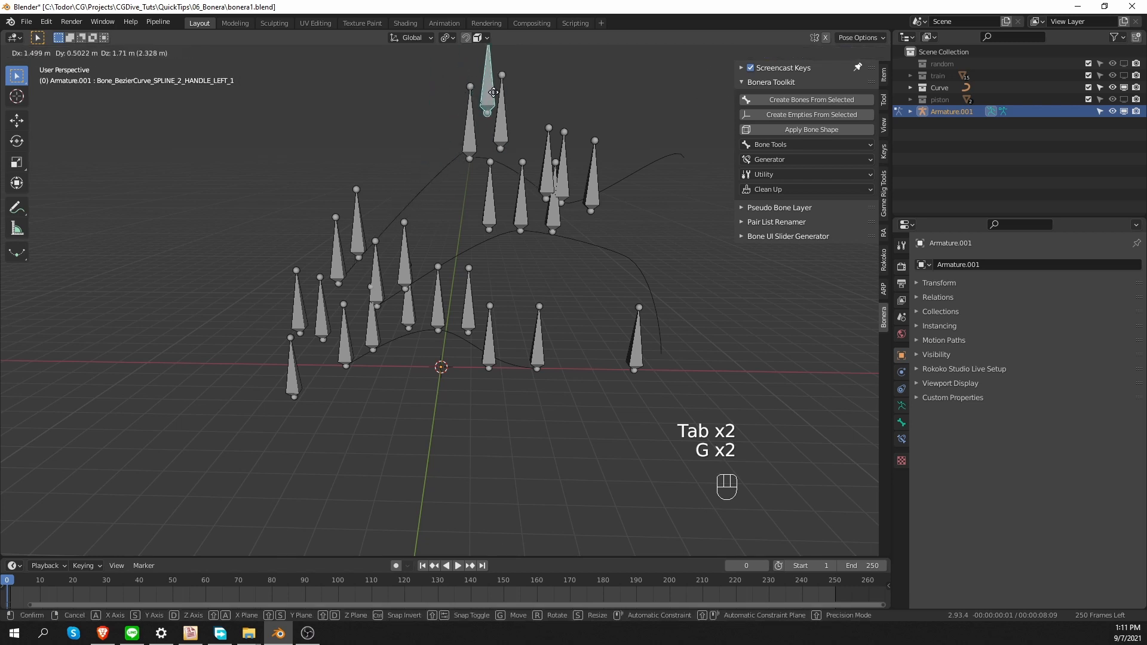
right_click(491, 76)
key(g)
right_click(437, 179)
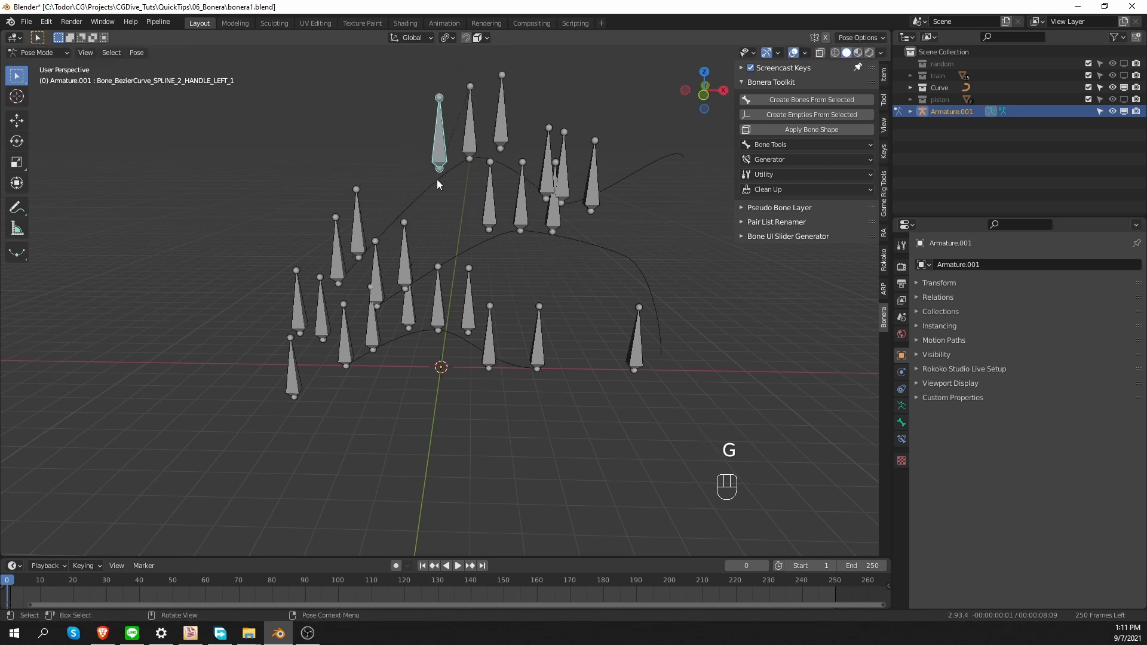
click(500, 114)
key(g)
right_click(523, 107)
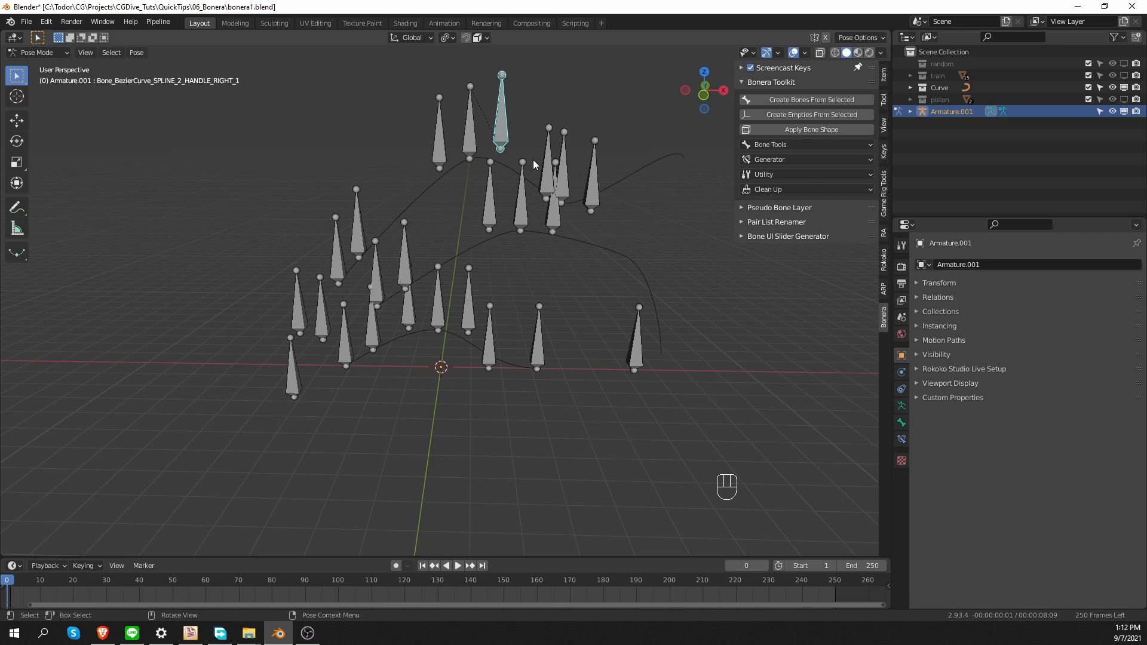
- Undo the creation of the control-point and handle bones, returning to the curve's Edit Mode selection
key(ctrl+z)
key(ctrl+z)
key(ctrl+z)
key(ctrl+z)
key(ctrl+z)
key(ctrl+z)
key(ctrl+z)
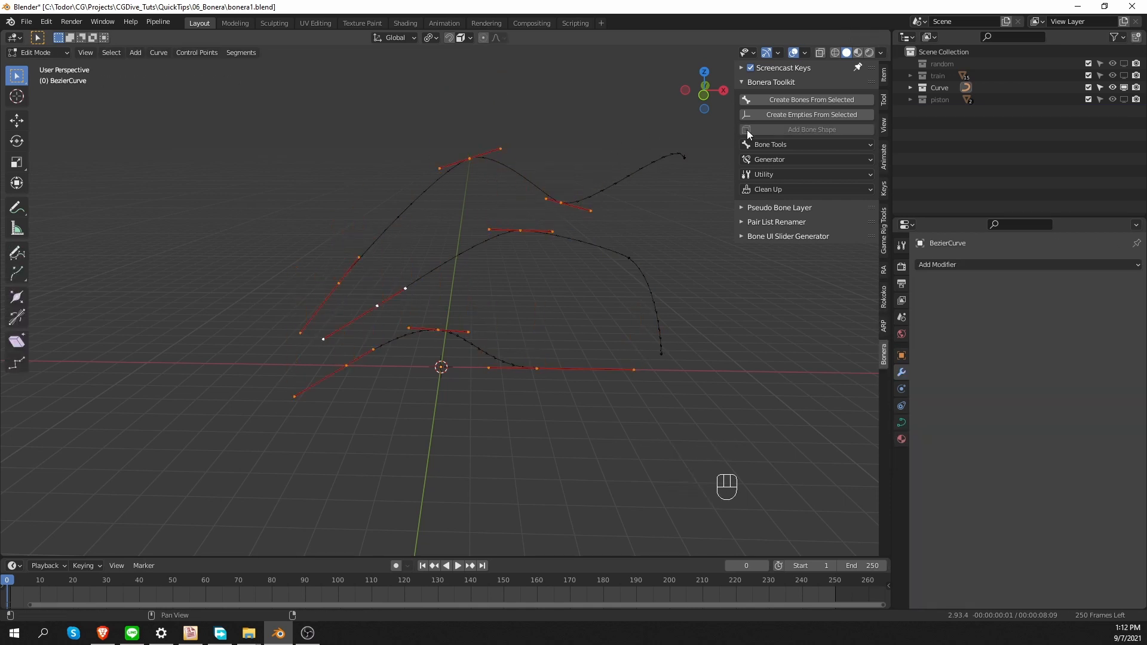
- Create individual empties from the selected control points, with Global orientation and Hook binding
click(787, 114)
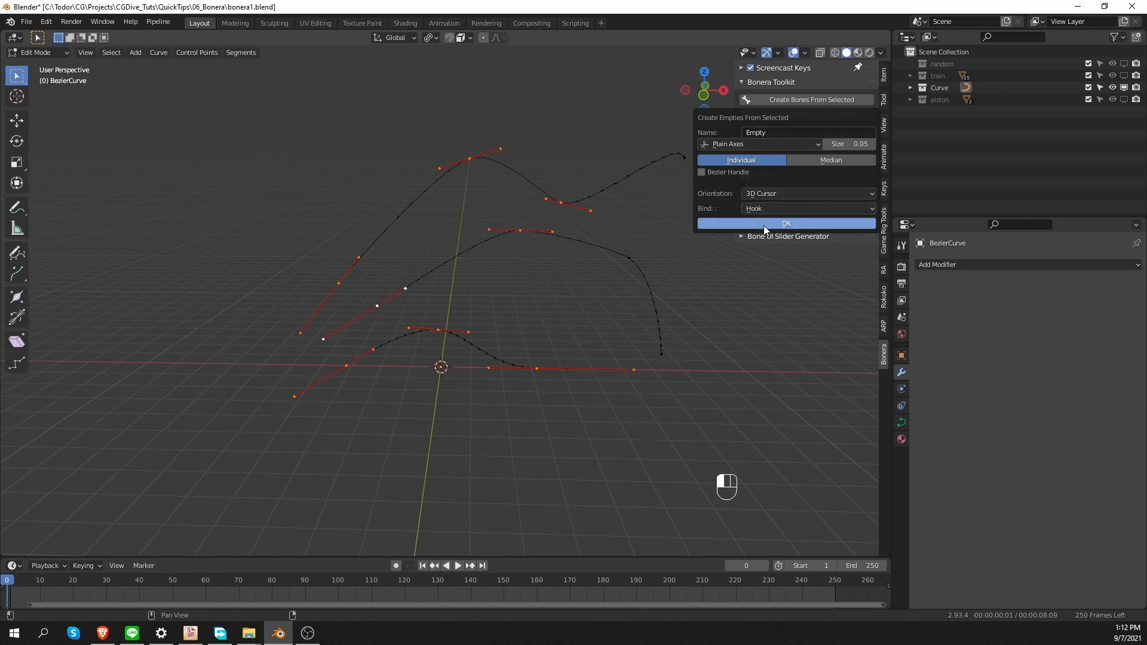
click(786, 196)
click(786, 198)
click(763, 224)
scroll(208, 516, up, 2)
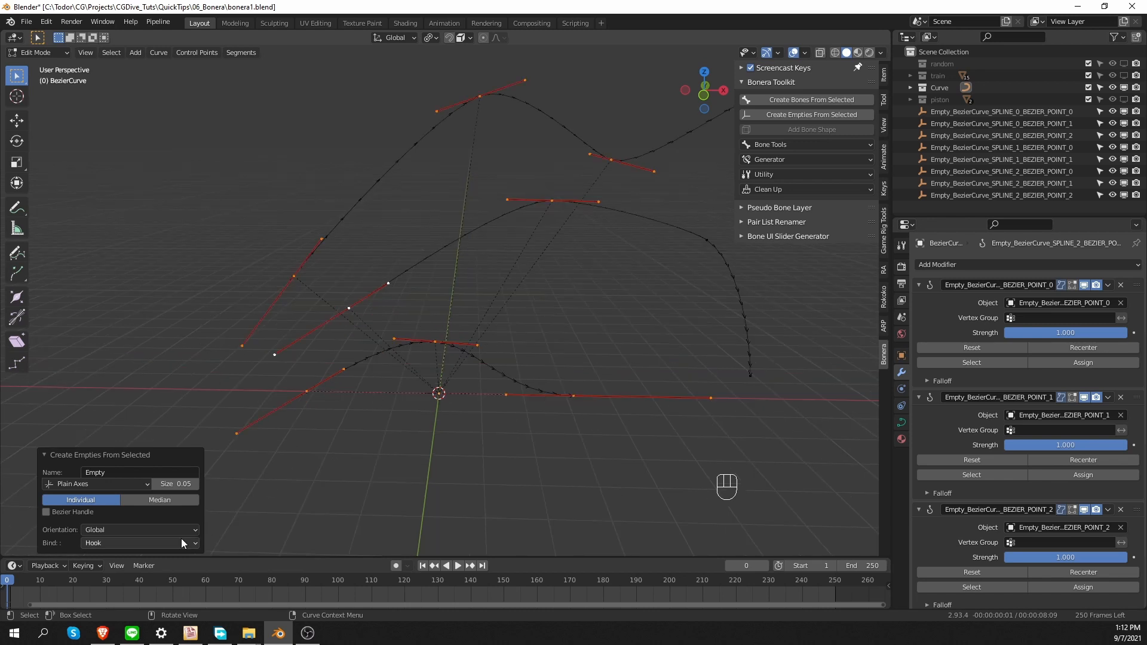
- Change the new empties to Sphere display at size 0.23 and enable Bezier Handle
shift+drag(179, 484, 324, 478)
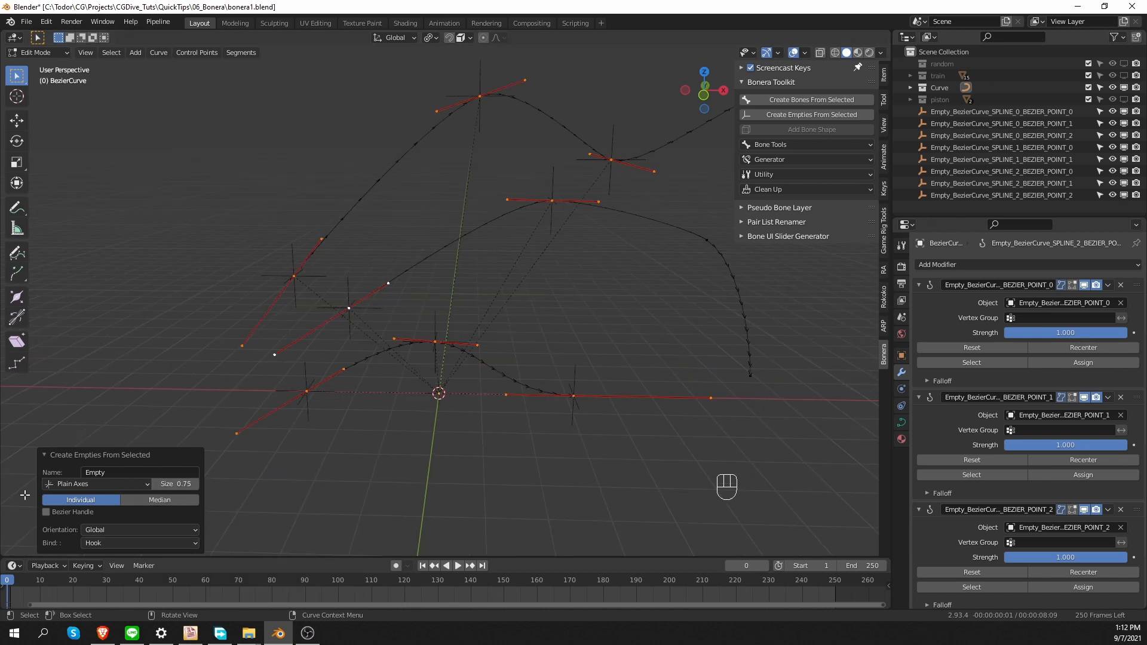
click(84, 483)
click(84, 564)
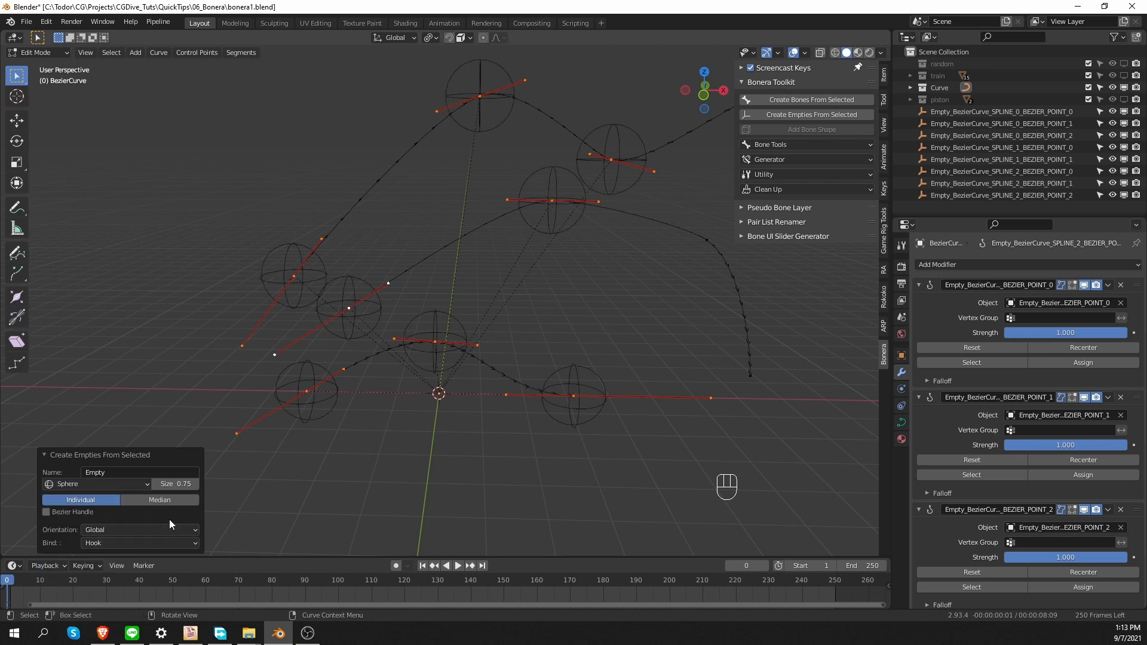
shift+drag(175, 484, 64, 502)
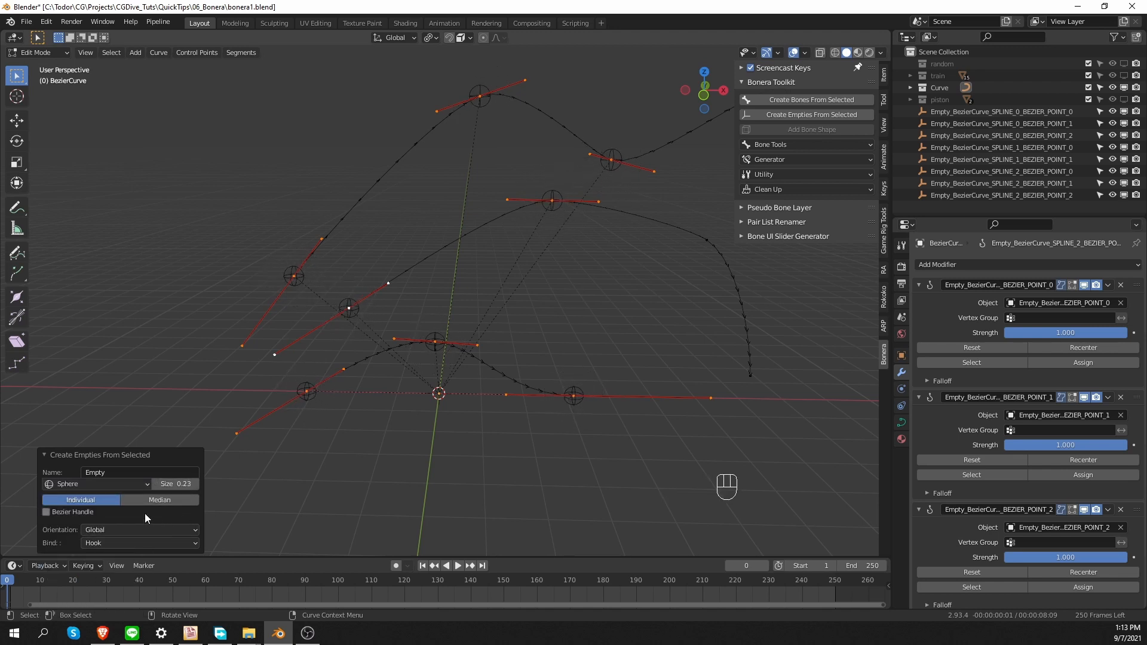
click(47, 512)
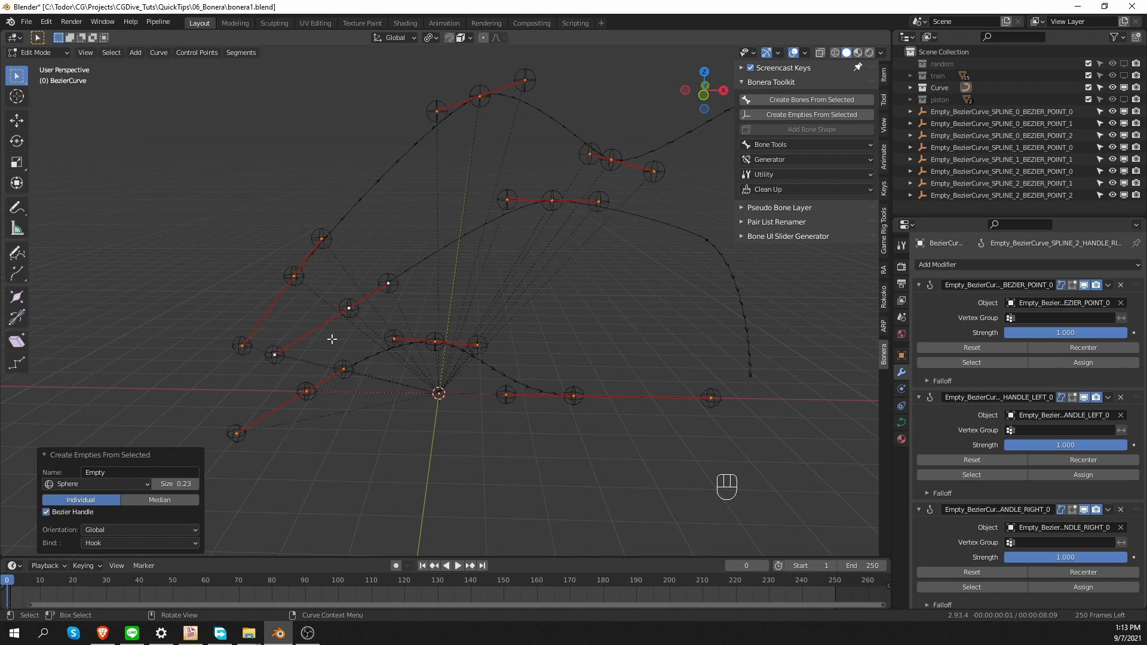
- Return to Object Mode and test-move handle empties on the lowest and middle splines, cancelling each move
key(Tab)
click(348, 359)
key(f)
key(g)
right_click(361, 408)
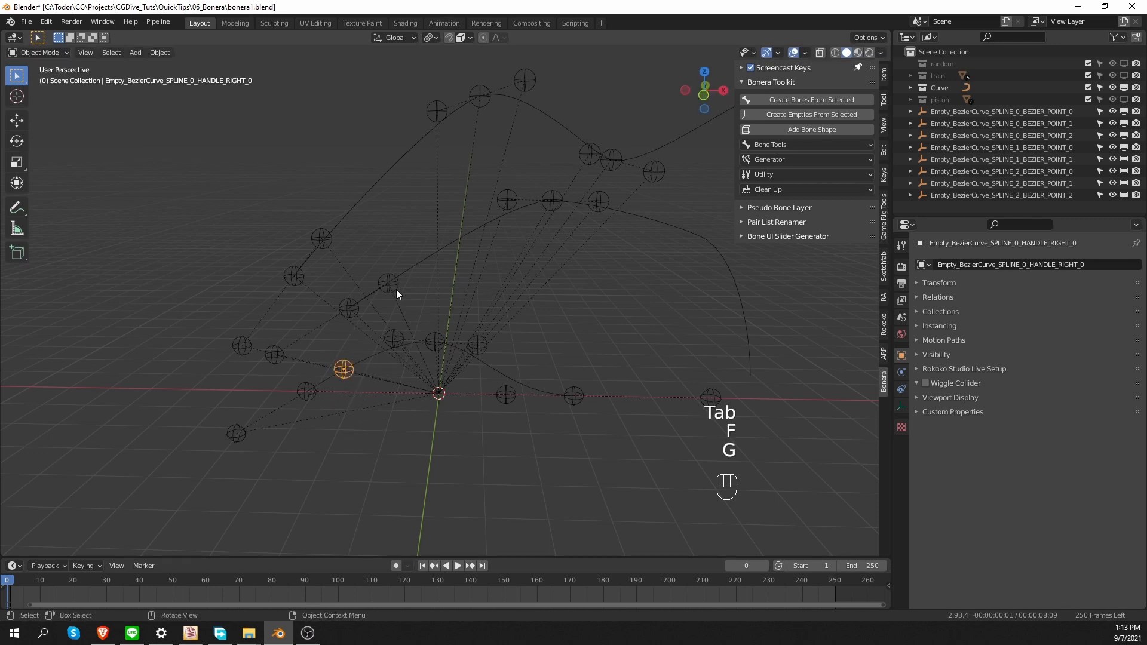
click(396, 289)
key(g)
right_click(460, 281)
click(506, 210)
key(g)
right_click(541, 227)
- Try moving and scaling the empty at the middle spline's second control point
click(553, 200)
key(g)
right_click(510, 166)
key(g)
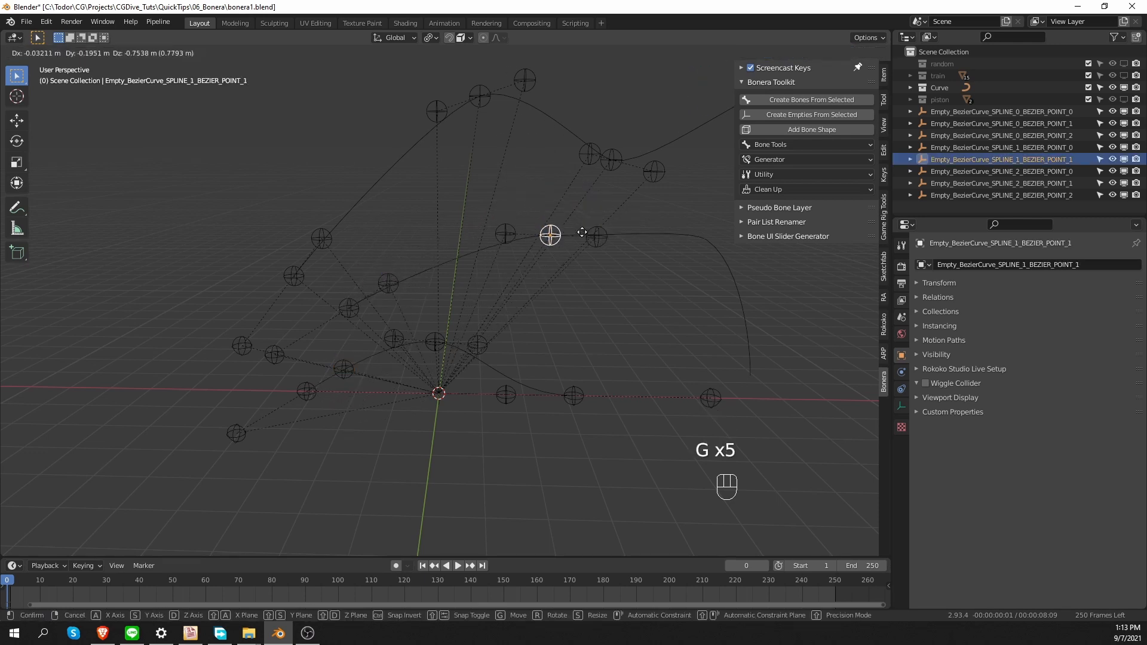
key(s)
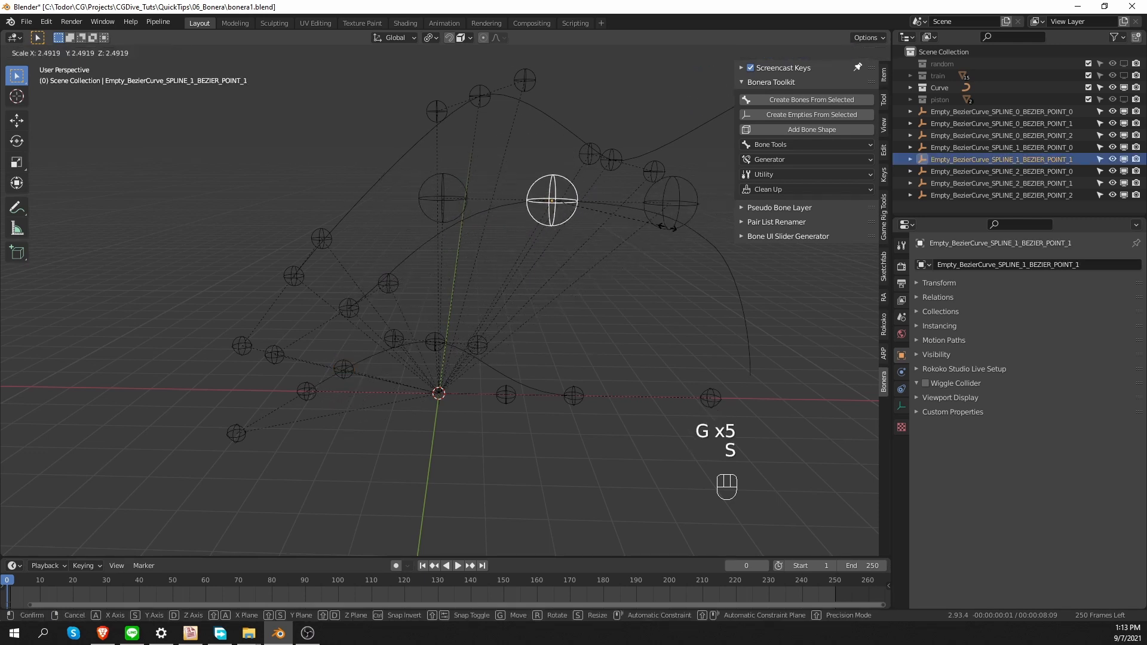
- Try scaling and rotating the selected empty on the middle curve, finishing with a scale of 0.333
click(663, 215)
key(r)
key(s)
click(595, 224)
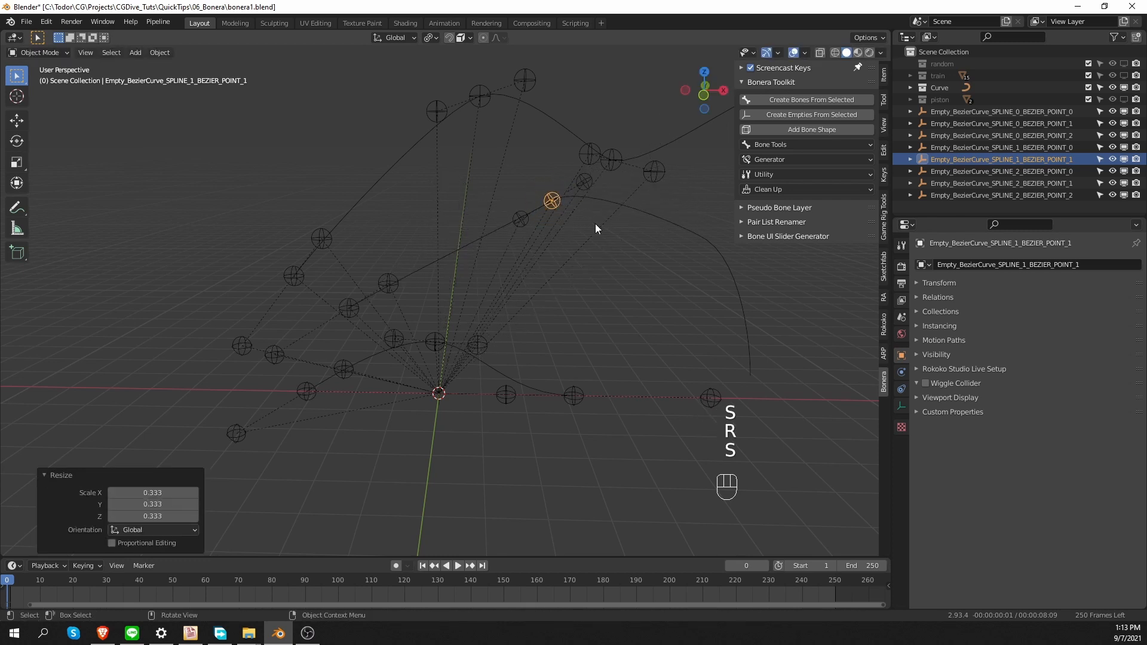
- Undo the test transforms of the curve's empties along with the creation of the empties
key(ctrl+z)
key(ctrl+z)
key(ctrl+z)
key(ctrl+z)
key(ctrl+z)
key(ctrl+z)
key(ctrl+z)
key(ctrl+z)
key(ctrl+z)
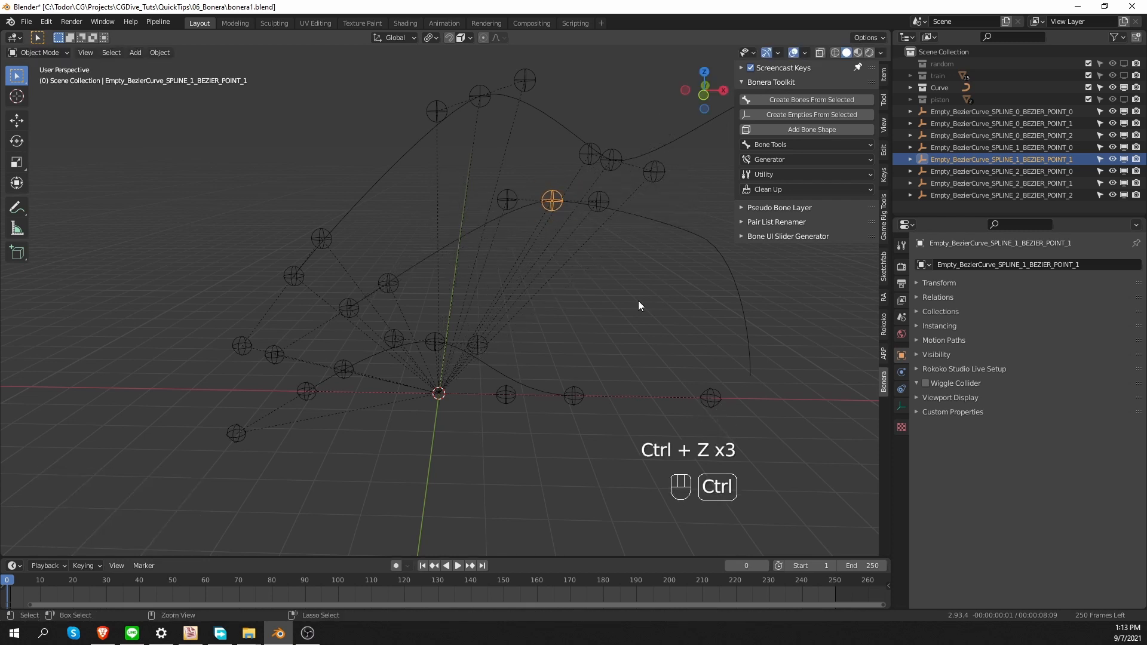
key(ctrl+z)
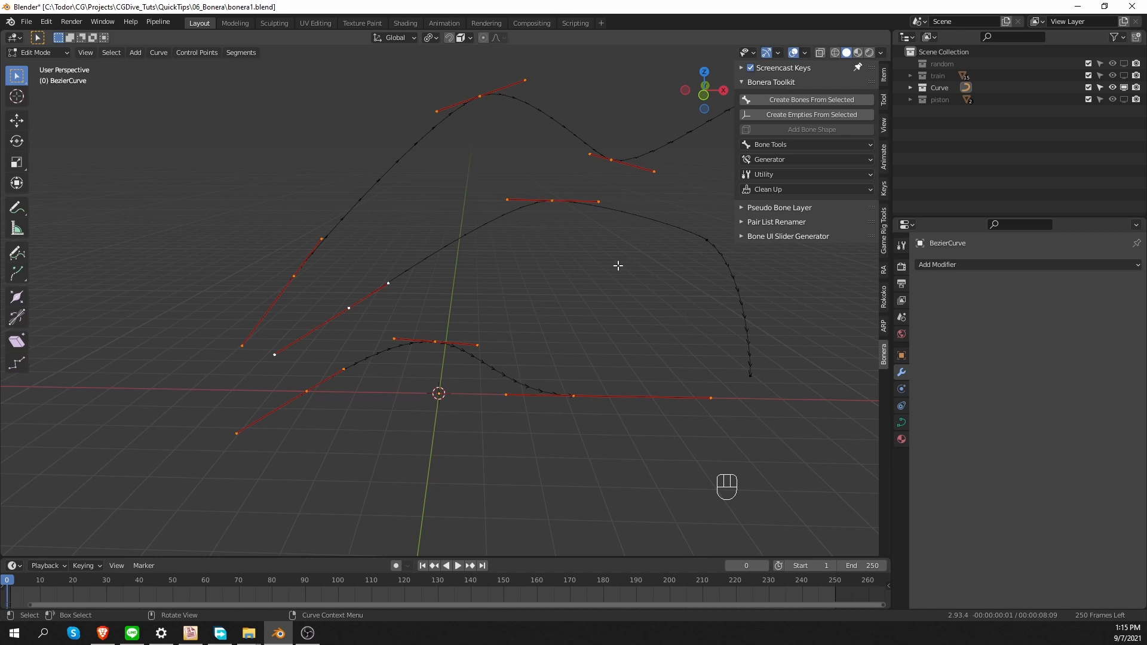
- Leave Edit Mode on the curve, hide the Curve collection and show the train collection
key(Tab)
click(1123, 87)
click(1123, 76)
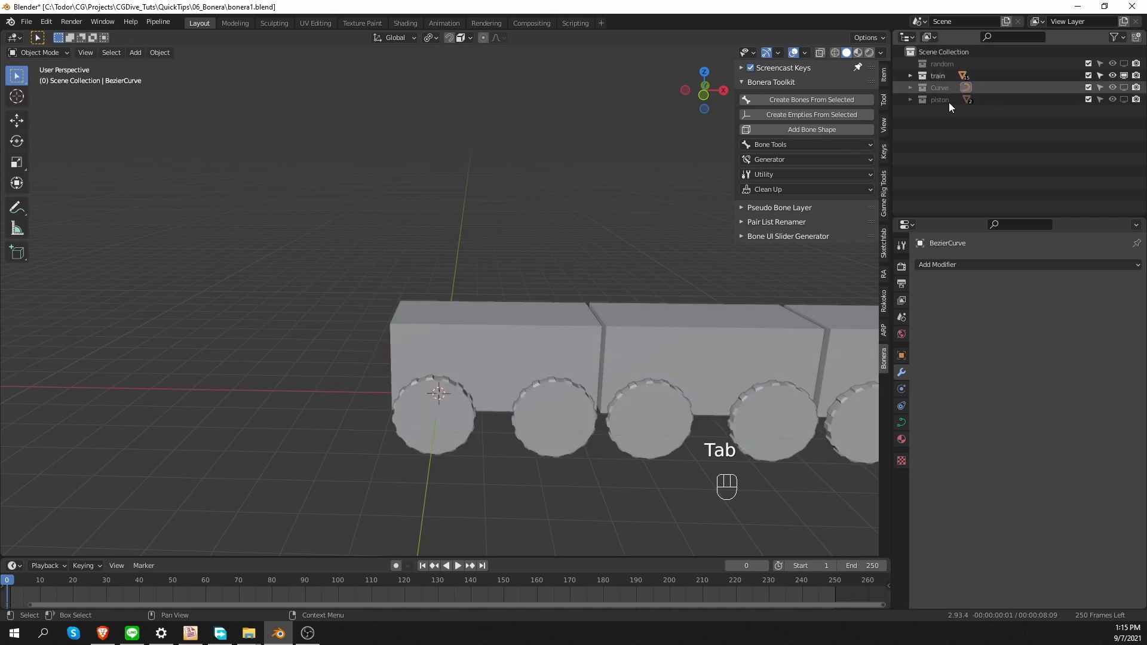
shift+middle_drag(766, 250, 463, 220)
scroll(418, 239, down, 3)
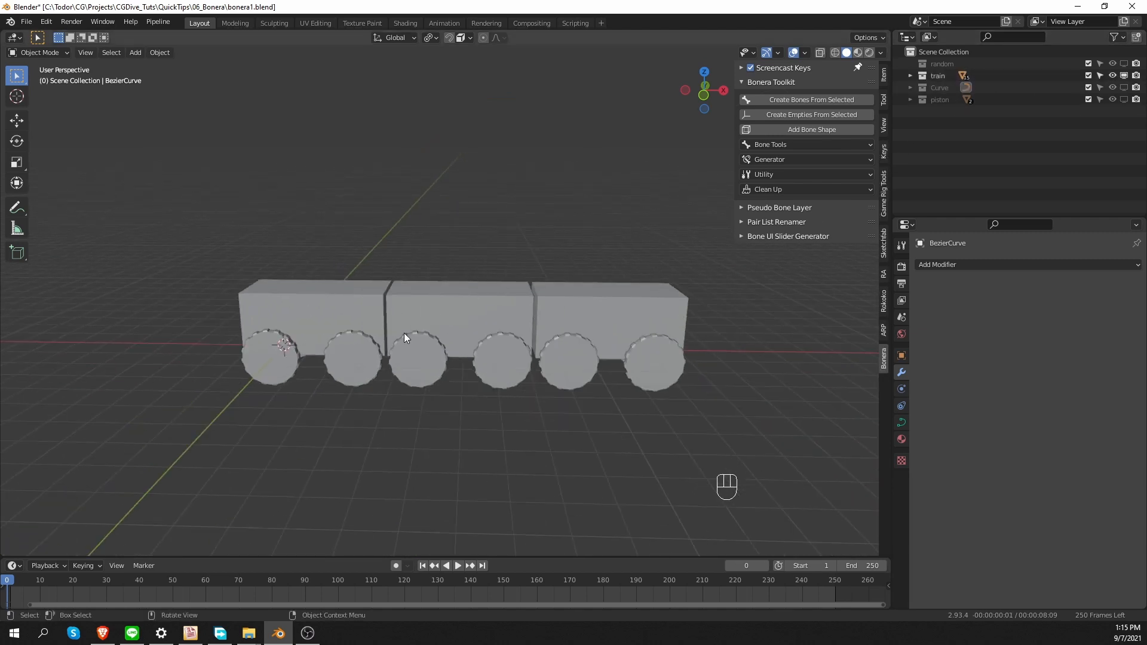
- Test-rotate each of the three train wagons in turn to check how their wheels are parented
click(306, 302)
key(r)
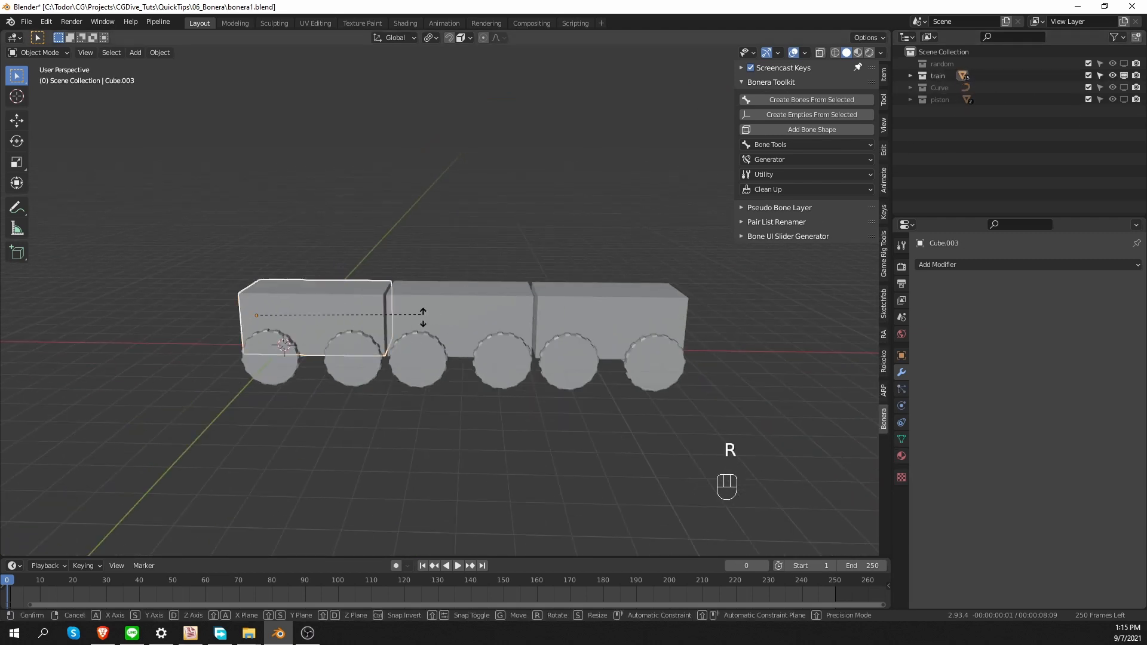
right_click(432, 271)
click(437, 297)
key(r)
right_click(484, 261)
click(578, 299)
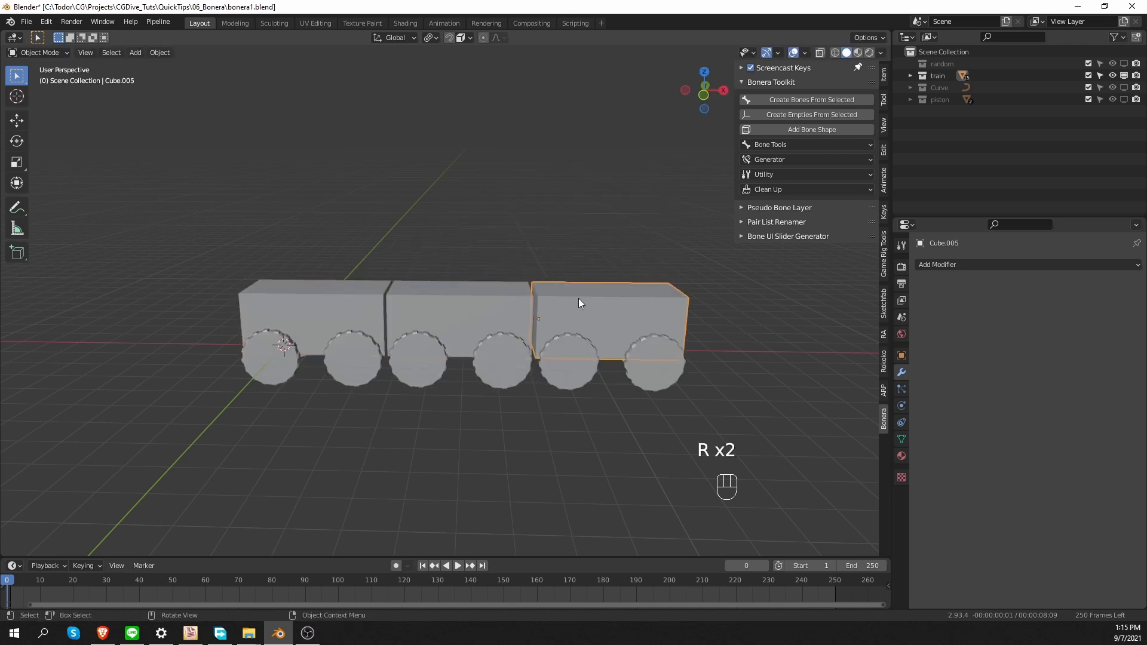
key(r)
right_click(455, 321)
middle_drag(274, 392, 280, 408)
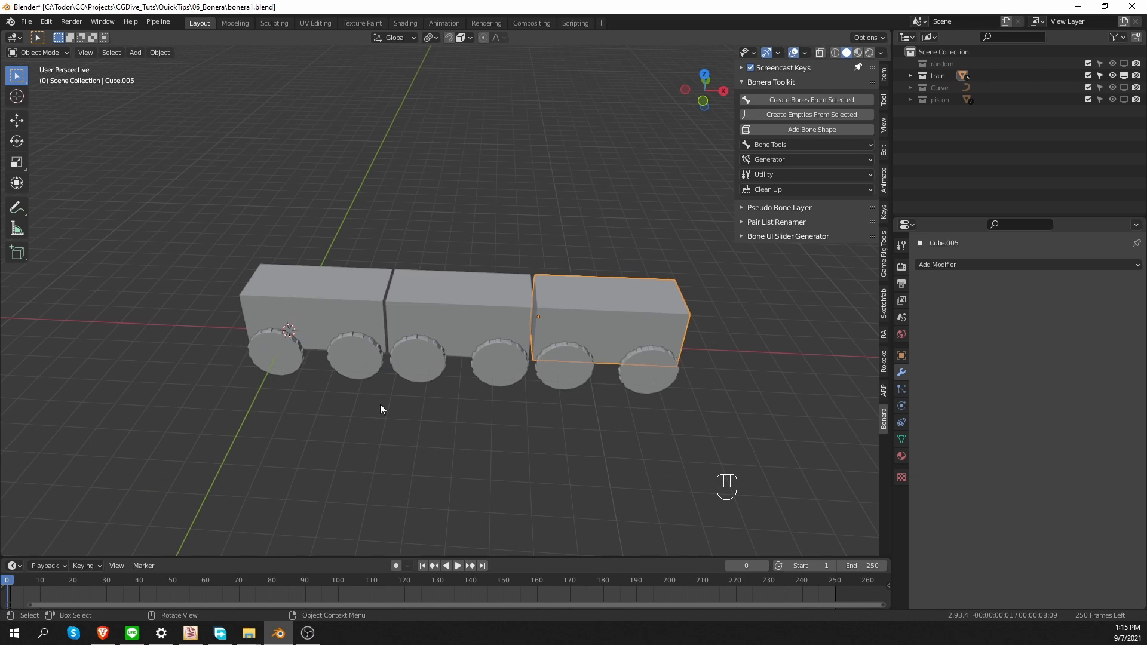
- Create individual bones for all train objects at their Origin in a new armature, using Offset Tail from Head (Local)
drag(161, 412, 743, 227)
middle_drag(416, 339, 937, 174)
click(816, 98)
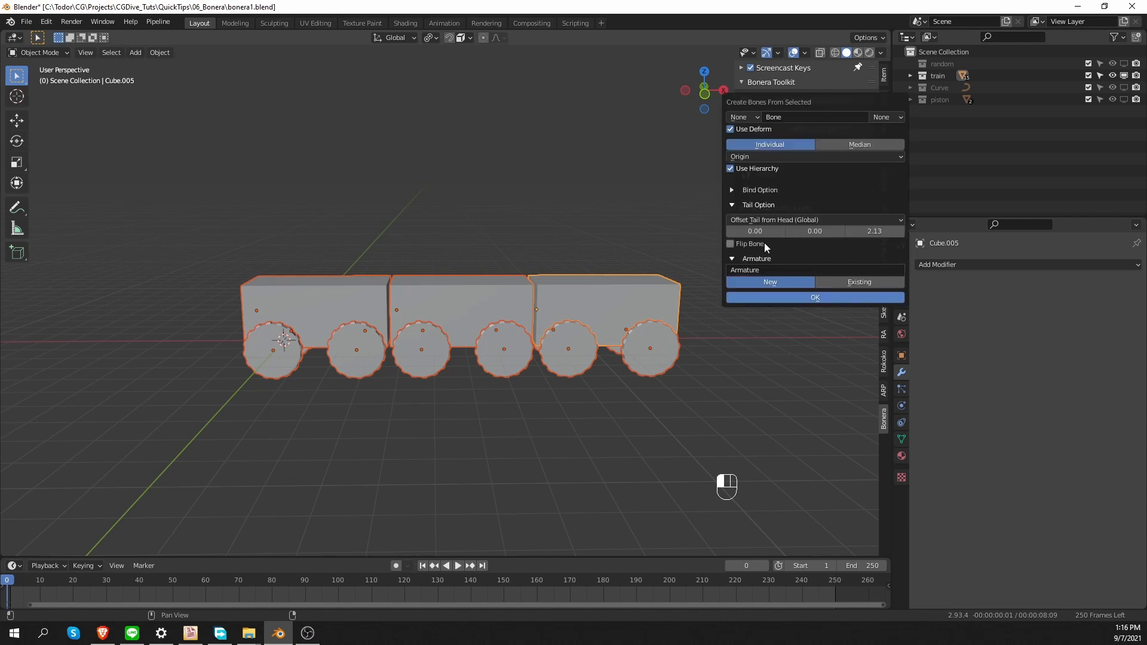
click(754, 157)
click(762, 172)
click(766, 191)
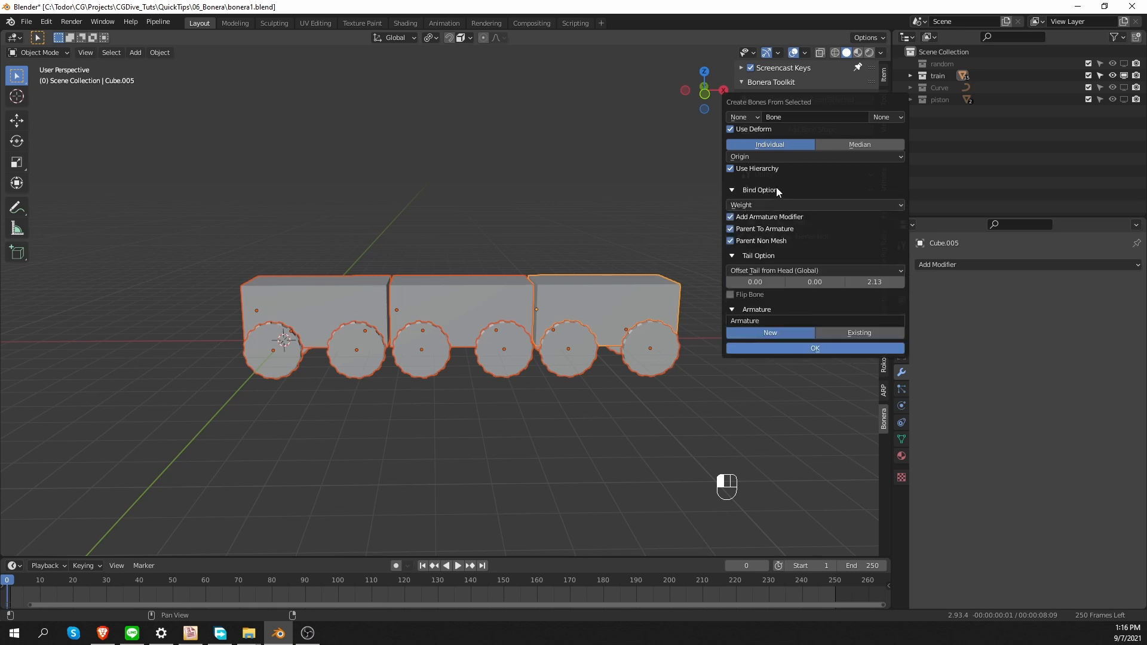
click(765, 191)
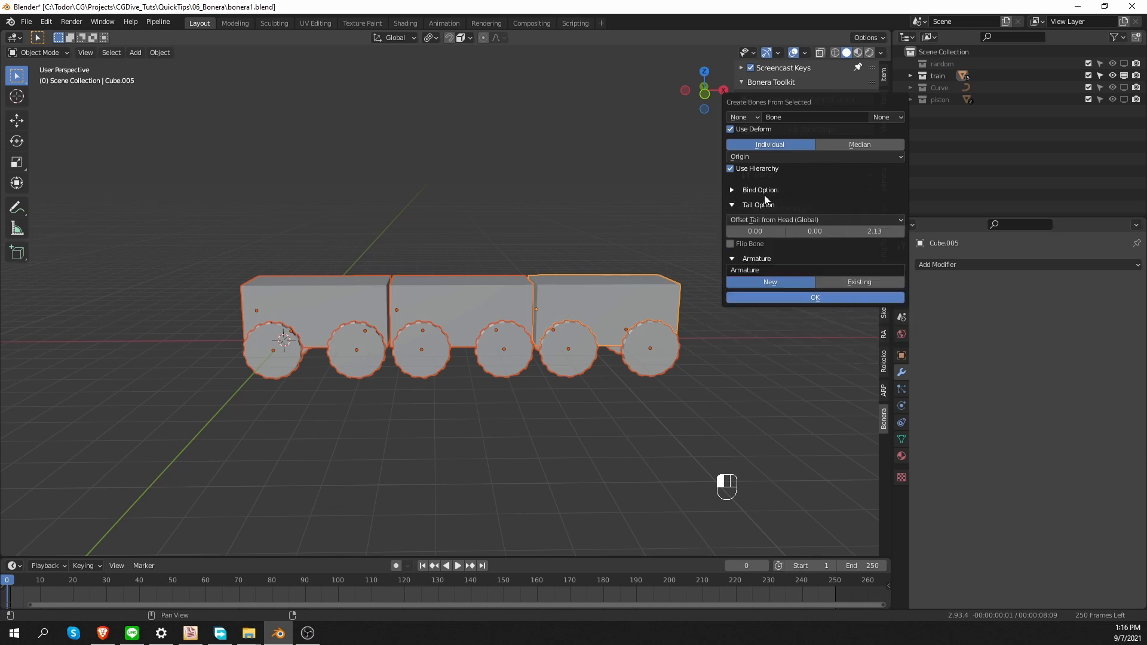
click(777, 221)
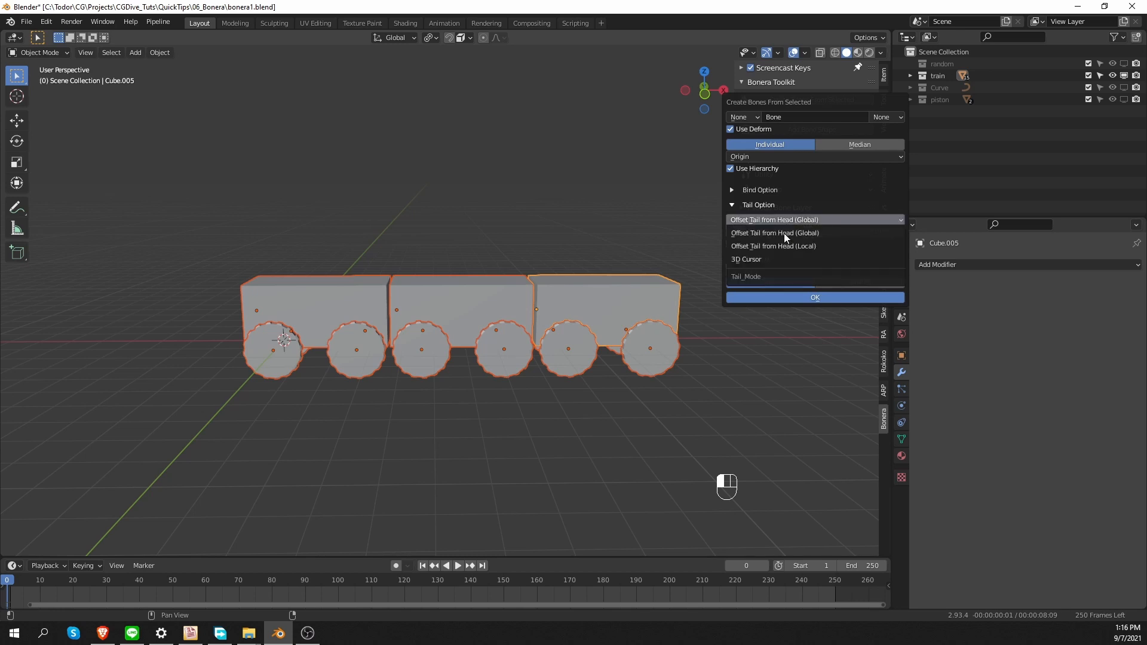
click(829, 245)
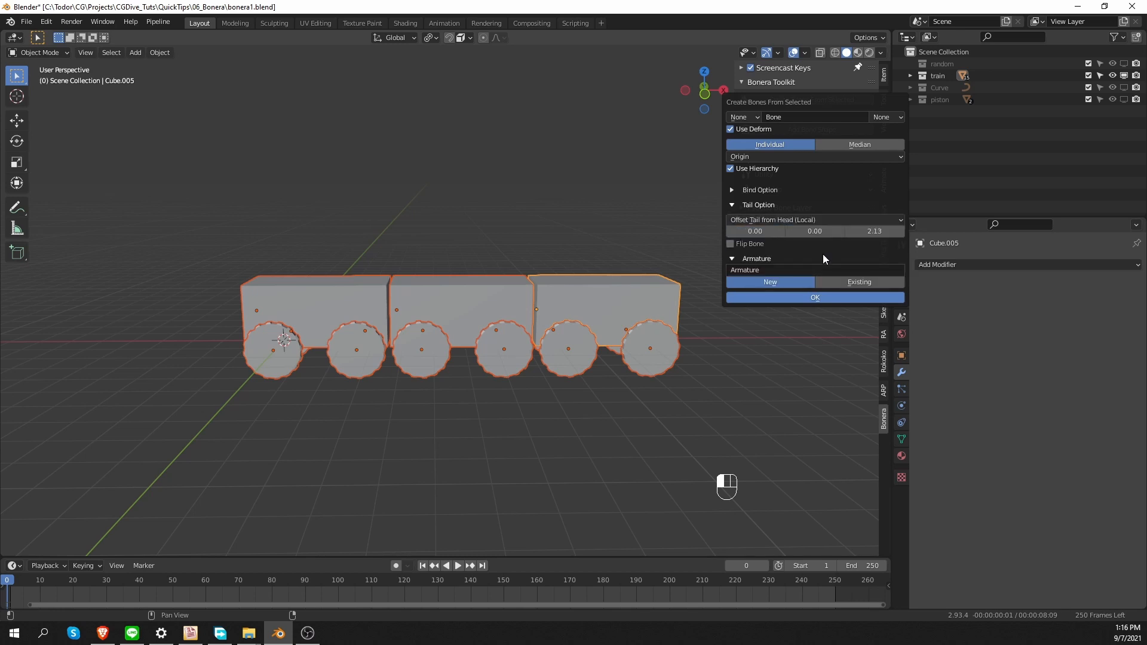
click(783, 297)
middle_drag(524, 360, 578, 372)
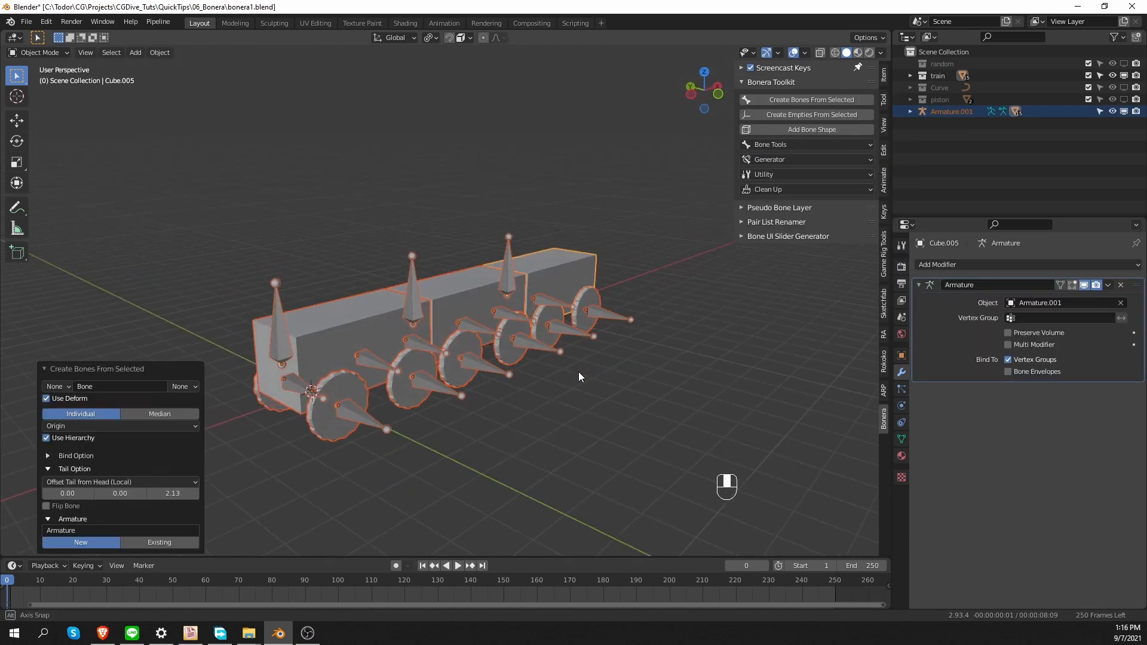
- Switch the bones' tail mode to Offset Tail from Head (Global) and back to Offset Tail from Head (Local)
click(134, 482)
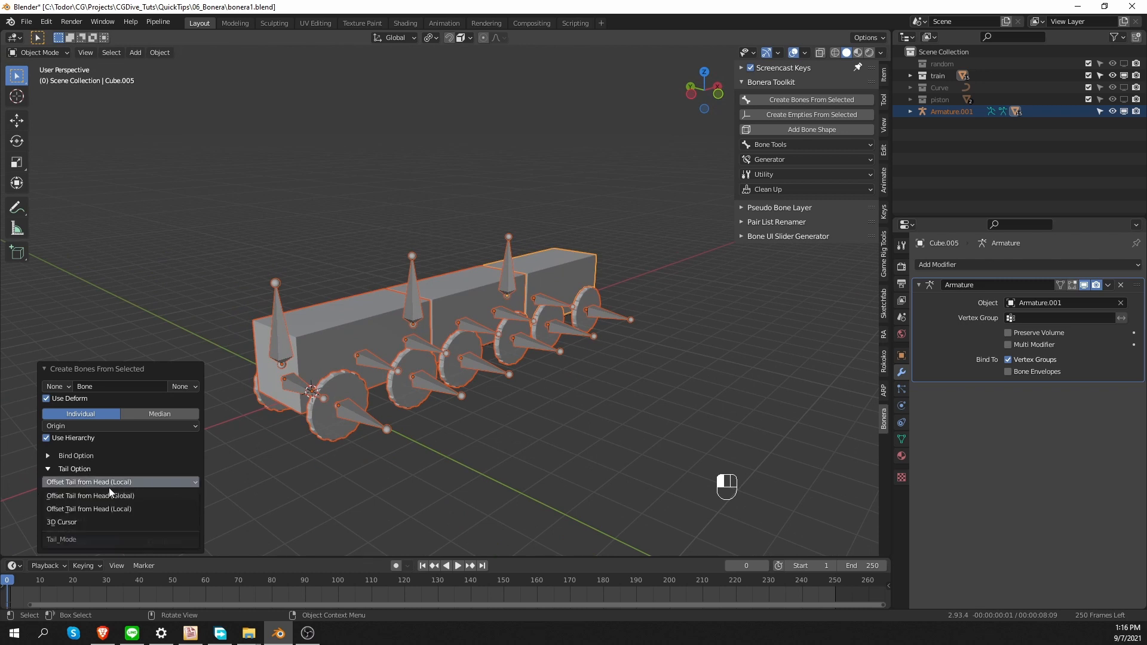
click(146, 495)
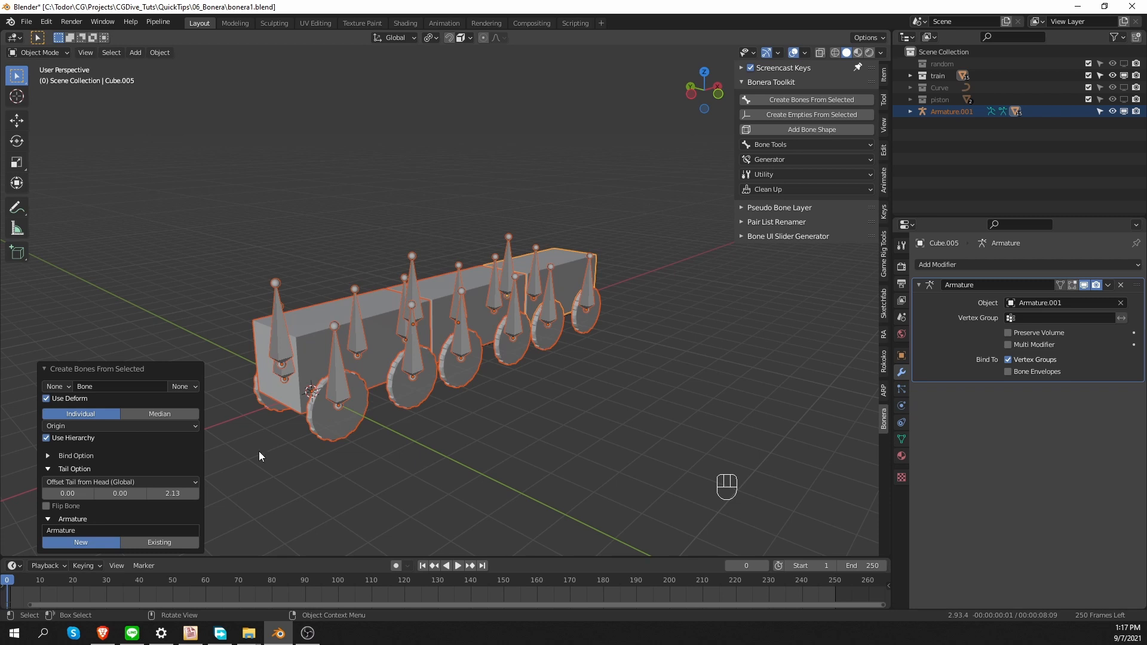
click(133, 483)
click(141, 503)
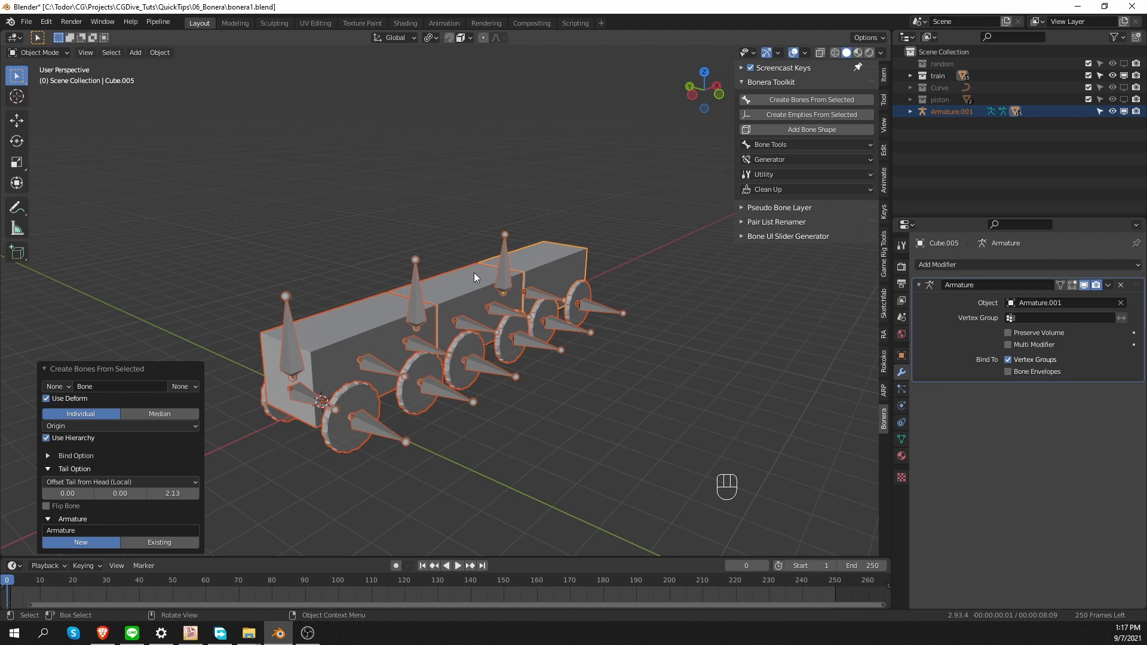
- Select the train's armature and enter Pose Mode
middle_drag(383, 437, 386, 438)
click(385, 437)
key(Tab)
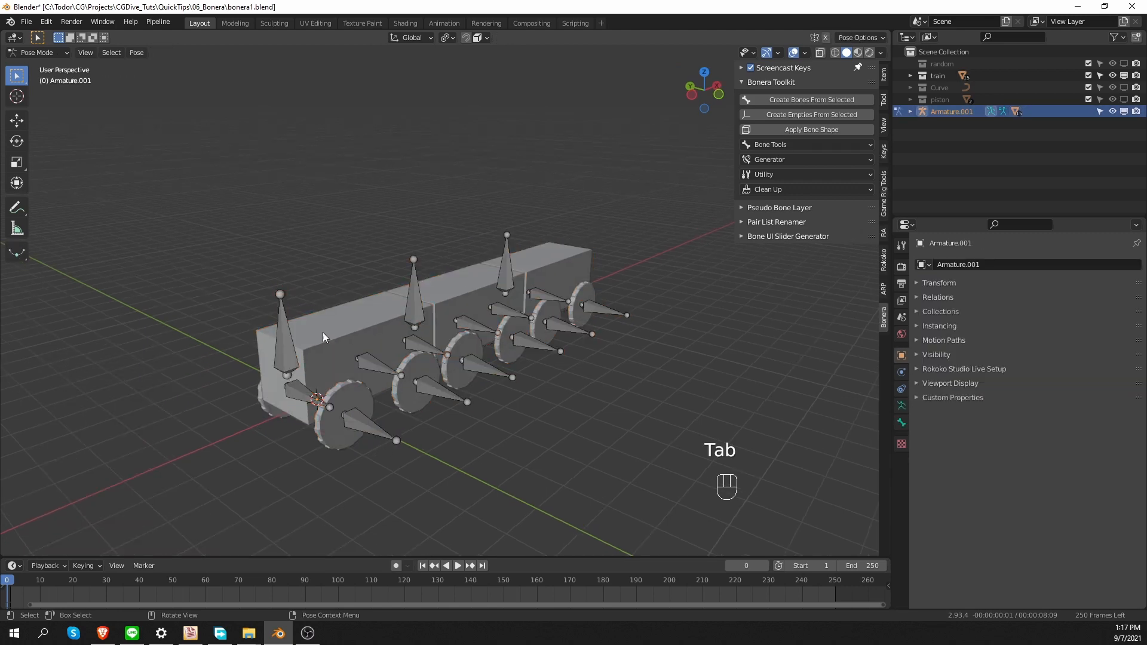
- Test-rotate the bones of the three wagons in turn to check how the rig moves the train
click(294, 353)
key(r)
right_click(285, 362)
middle_drag(285, 361, 392, 332)
click(460, 314)
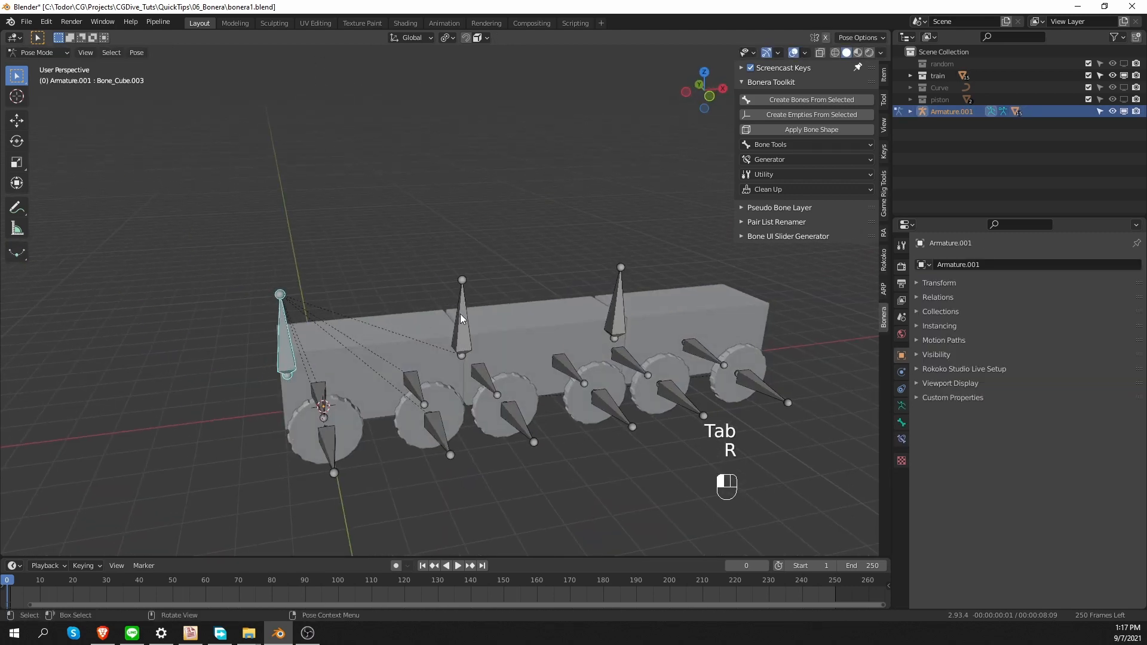
key(r)
key(r)
click(629, 291)
key(r)
right_click(612, 228)
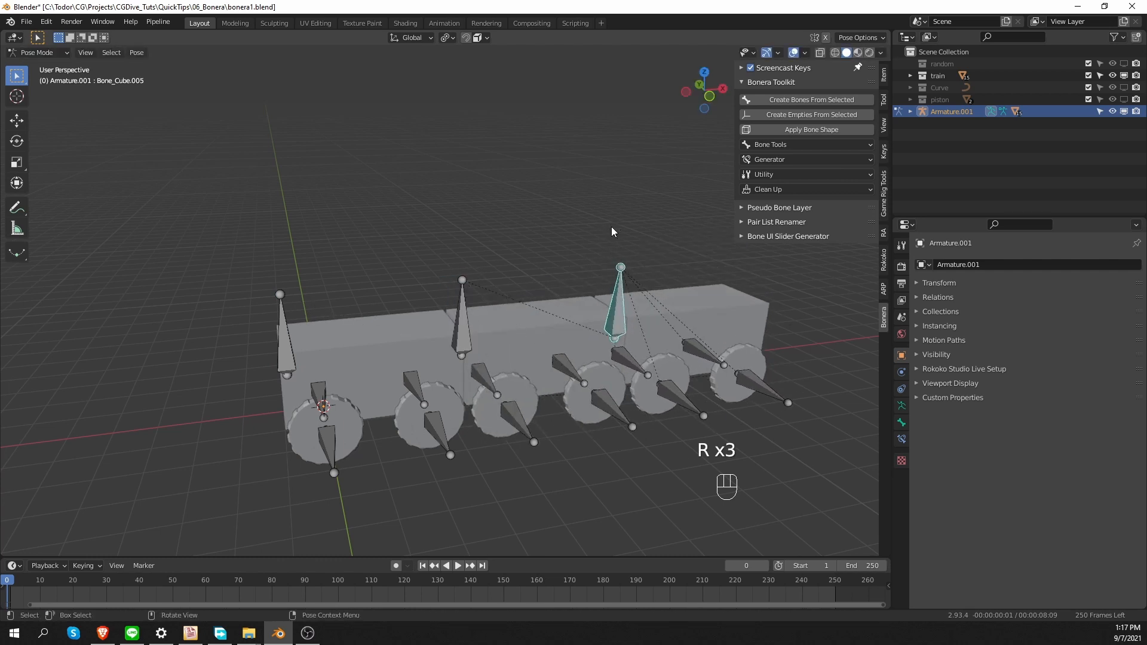
- Test-rotate the bone of the first wagon's near-side front wheel, including a free trackball rotation
middle_drag(239, 442, 394, 395)
click(394, 396)
key(r)
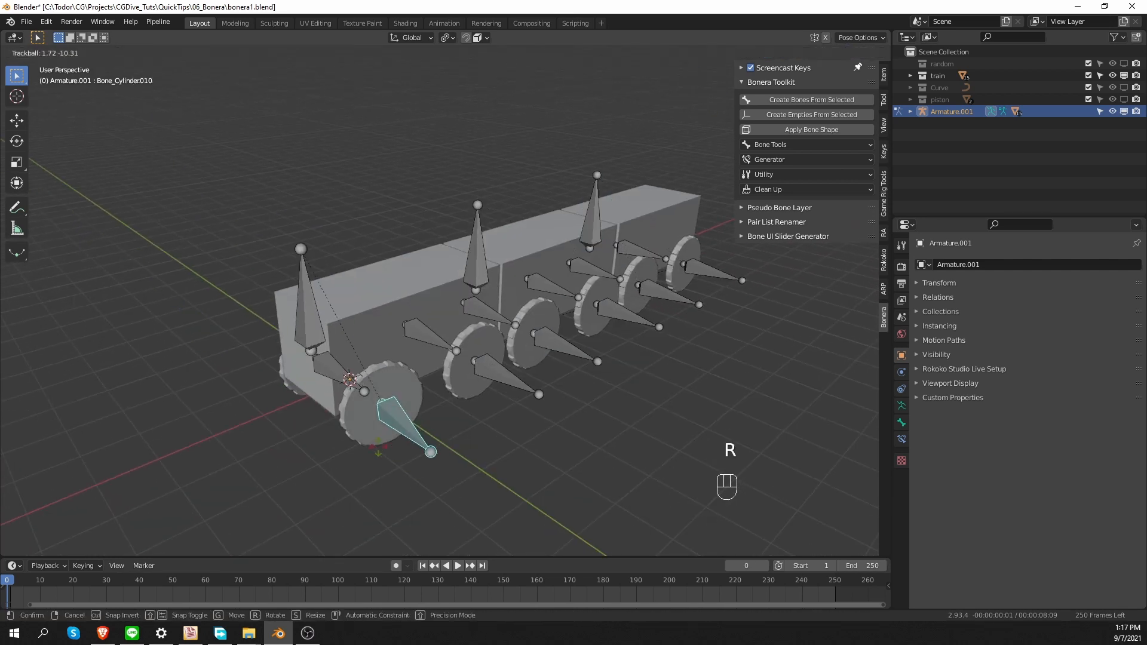
right_click(431, 400)
key(r)
right_click(425, 411)
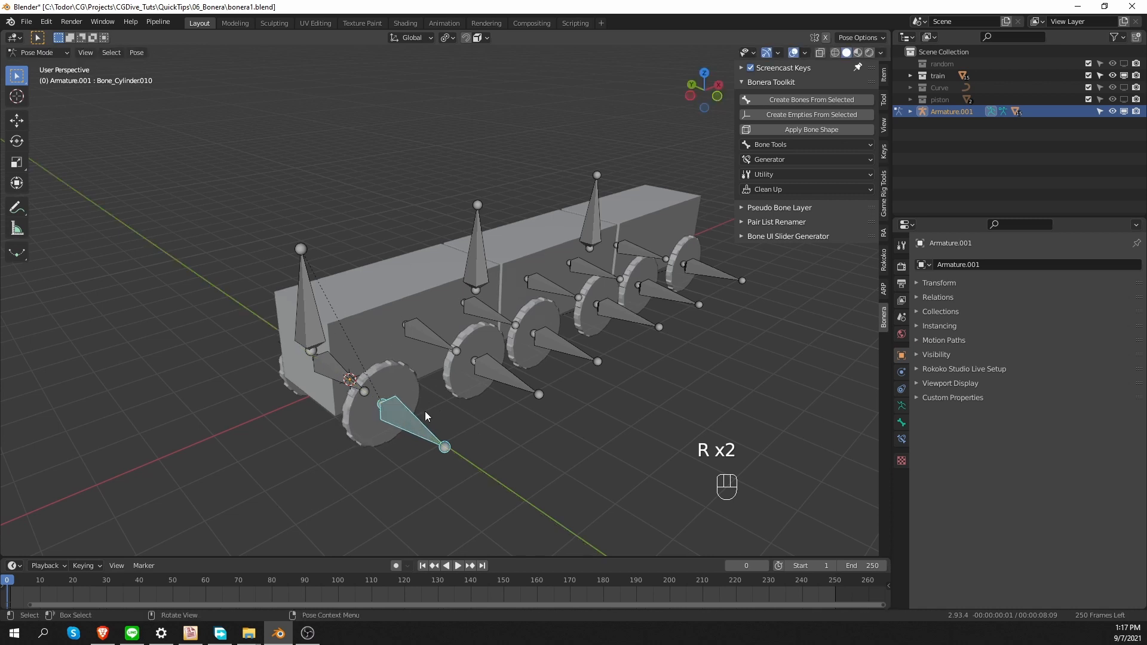
mouse_move(425, 411)
middle_down()
mouse_move(411, 441)
mouse_move(443, 414)
middle_up()
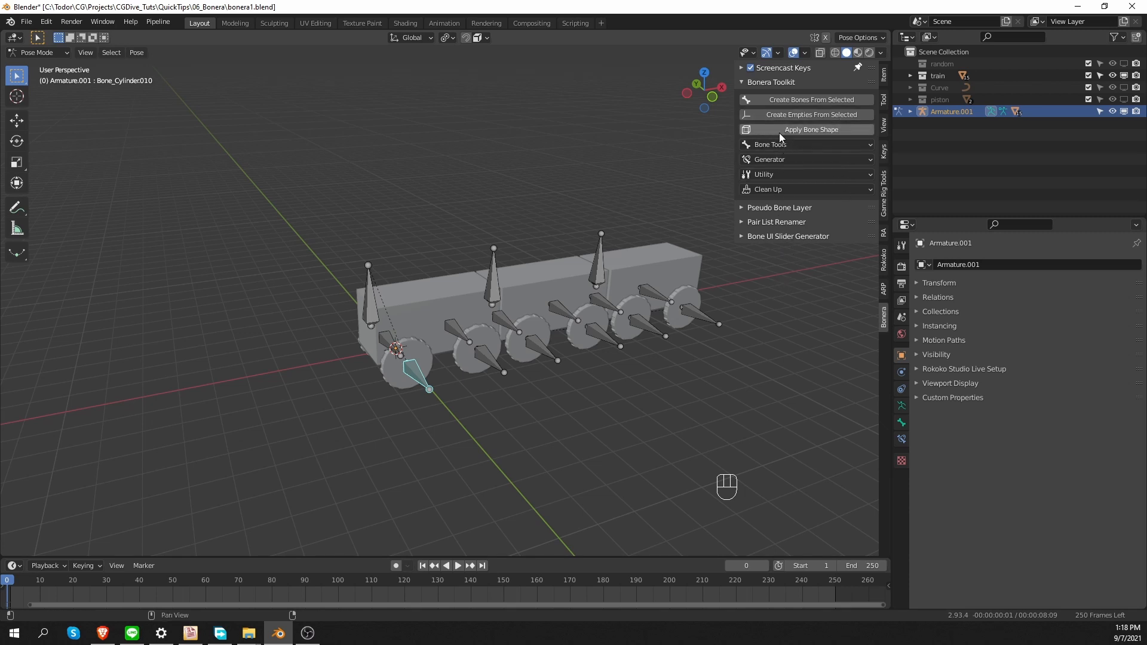
- Give the first wheel's bone a Gear bone shape scaled to bone length, with its scale tweaked to 0.55
click(816, 131)
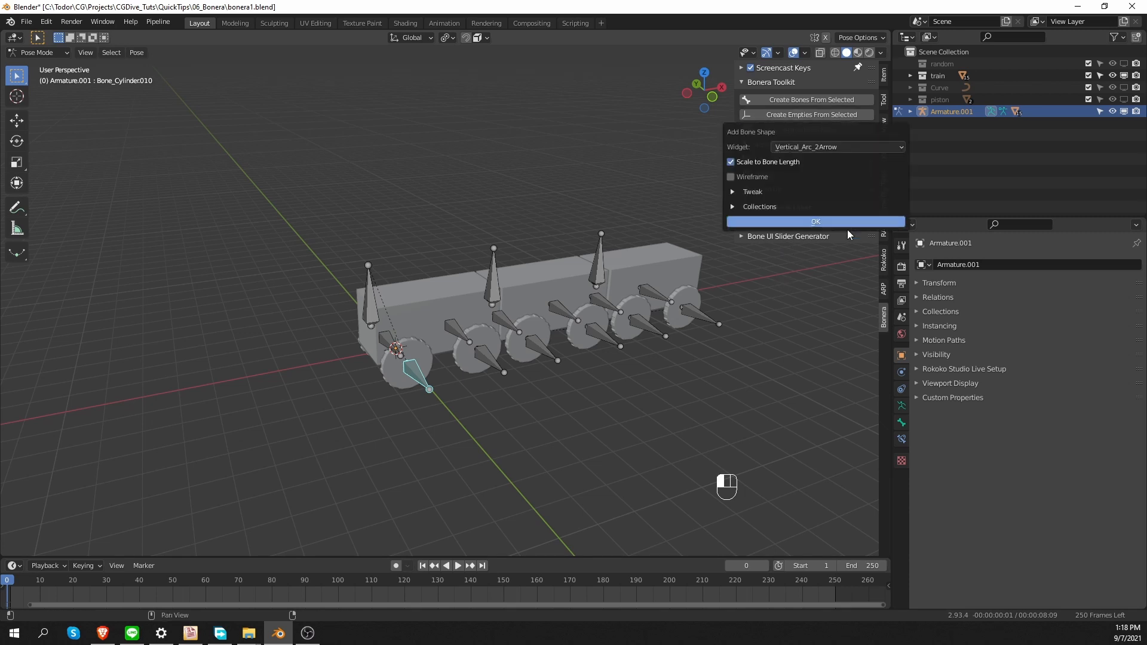
drag(787, 132, 347, 88)
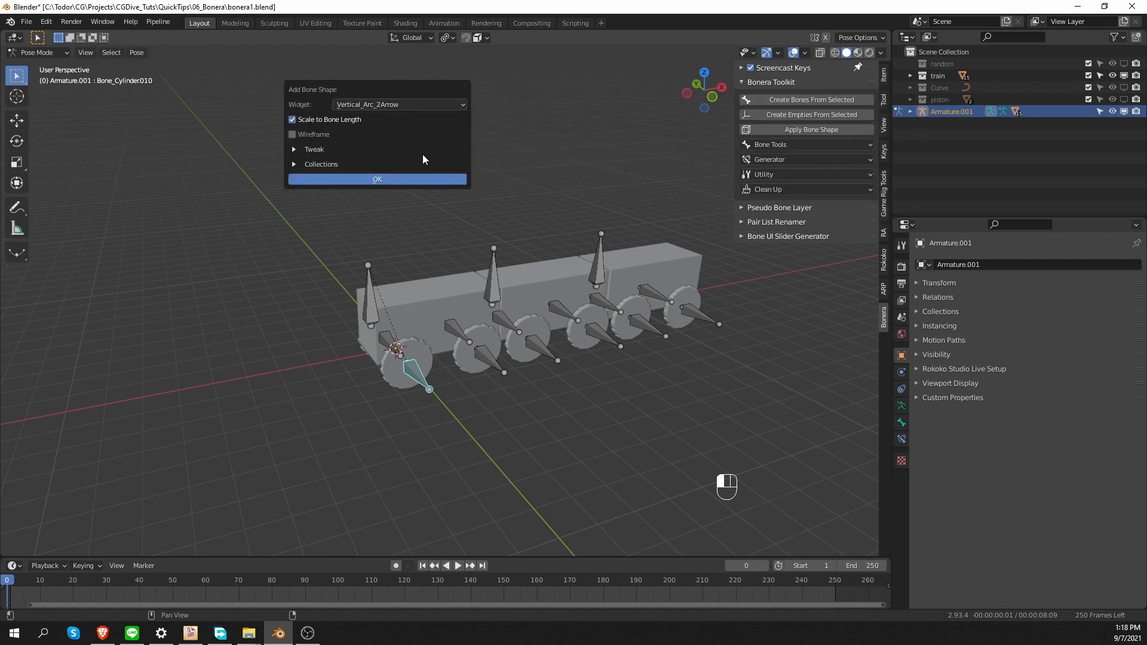
click(371, 104)
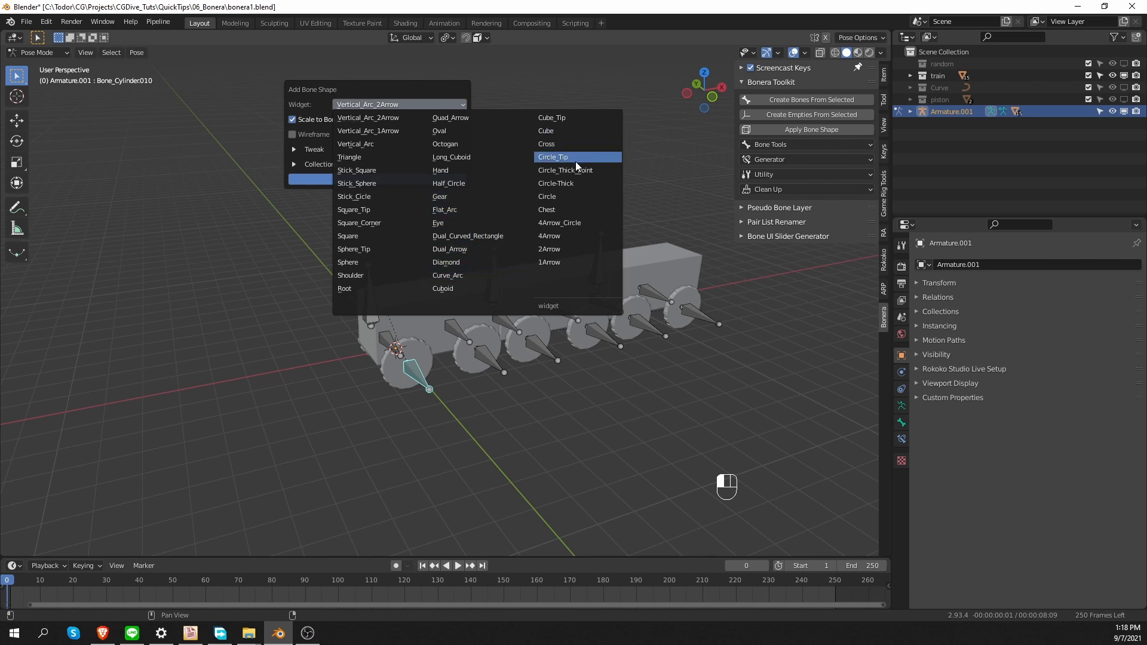
click(456, 196)
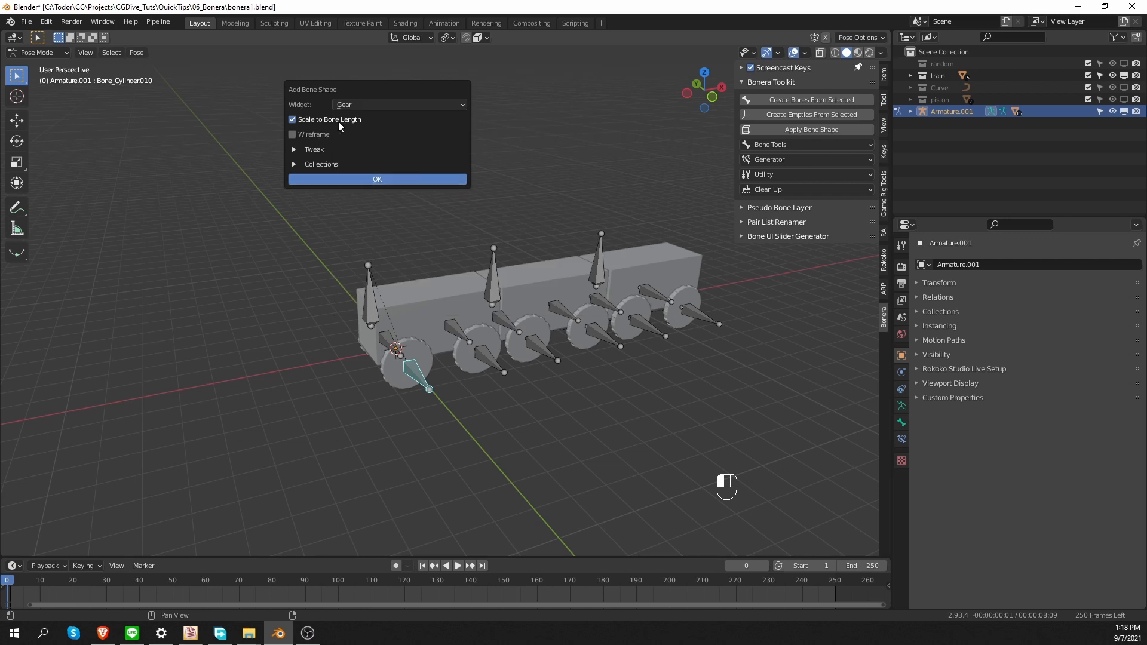
click(376, 179)
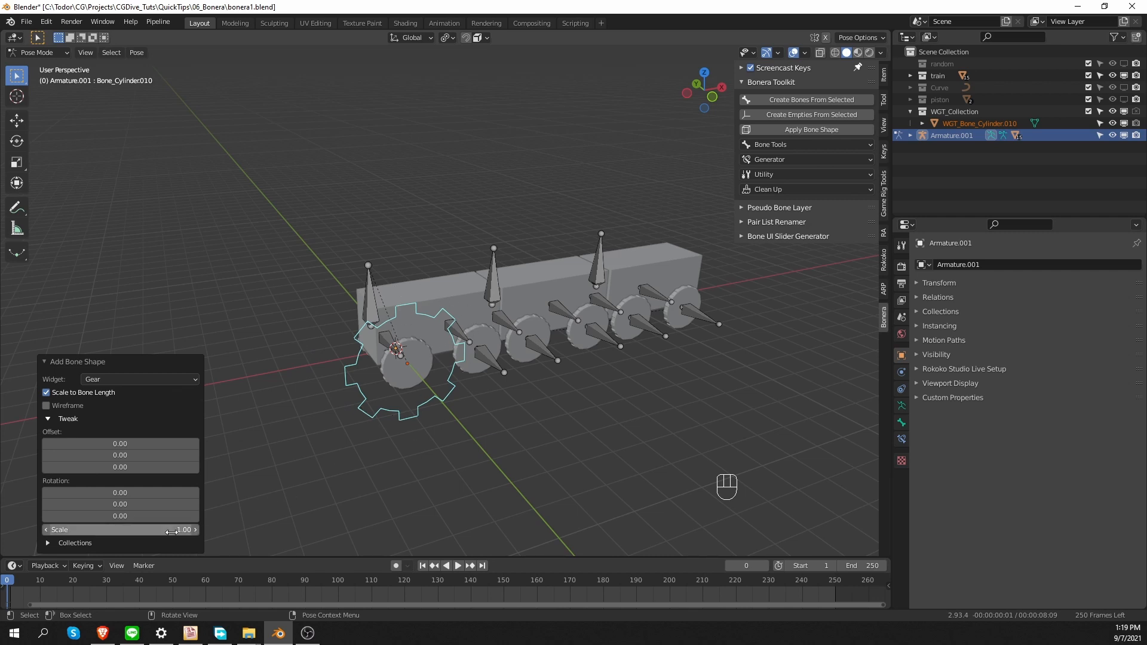
mouse_move(172, 532)
shift+mouse_down()
mouse_move(162, 532)
mouse_move(189, 529)
mouse_move(165, 529)
shift+mouse_up()
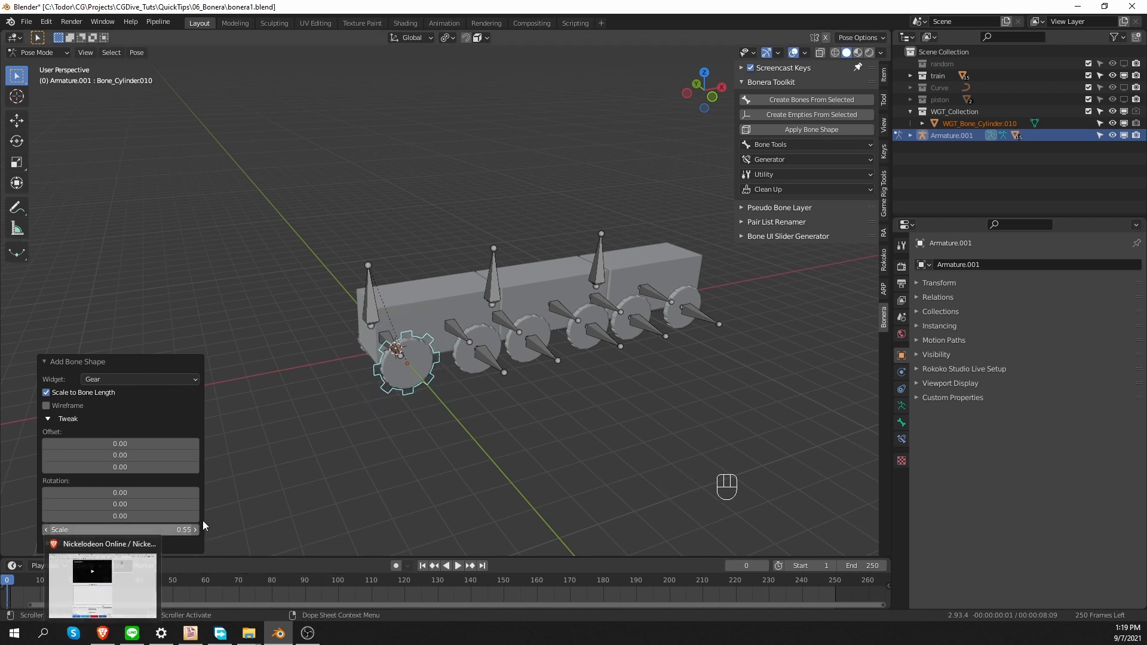
scroll(120, 538, down, 2)
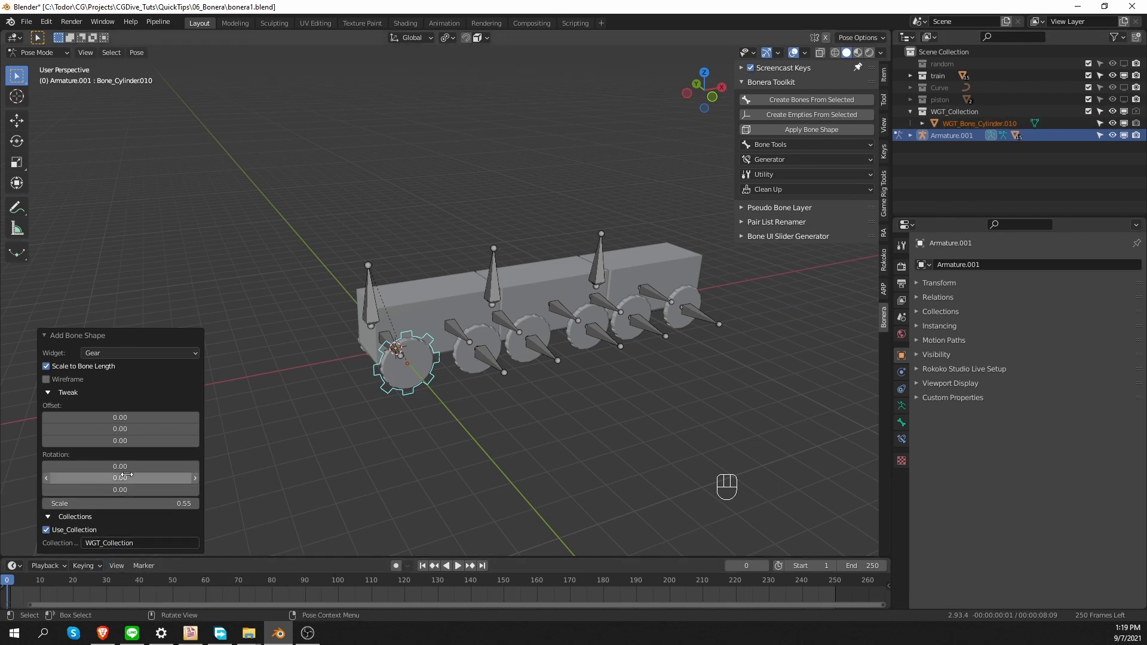
- Try out the rotation and offset tweaks on the first wheel's gear shape
mouse_move(119, 477)
mouse_down()
mouse_move(155, 466)
mouse_move(106, 467)
mouse_up()
right_click(106, 467)
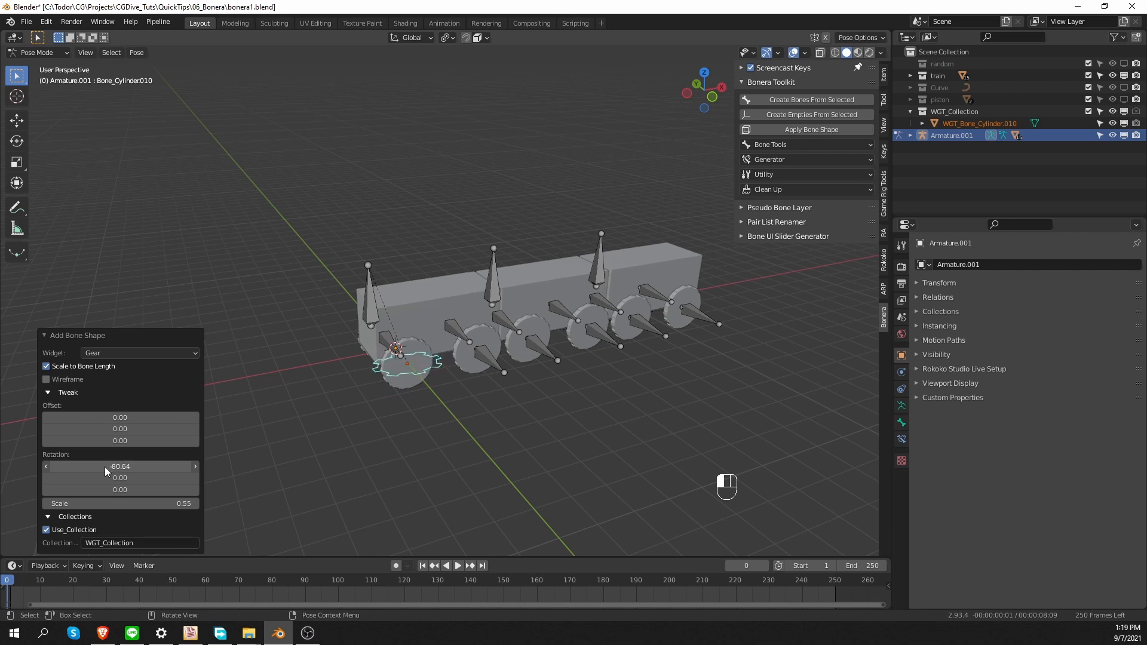
drag(133, 422, 104, 422)
right_click(128, 429)
- Set the gear shape's second offset value to 0.21 so it sits outward from the wheel
middle_drag(274, 433, 329, 434)
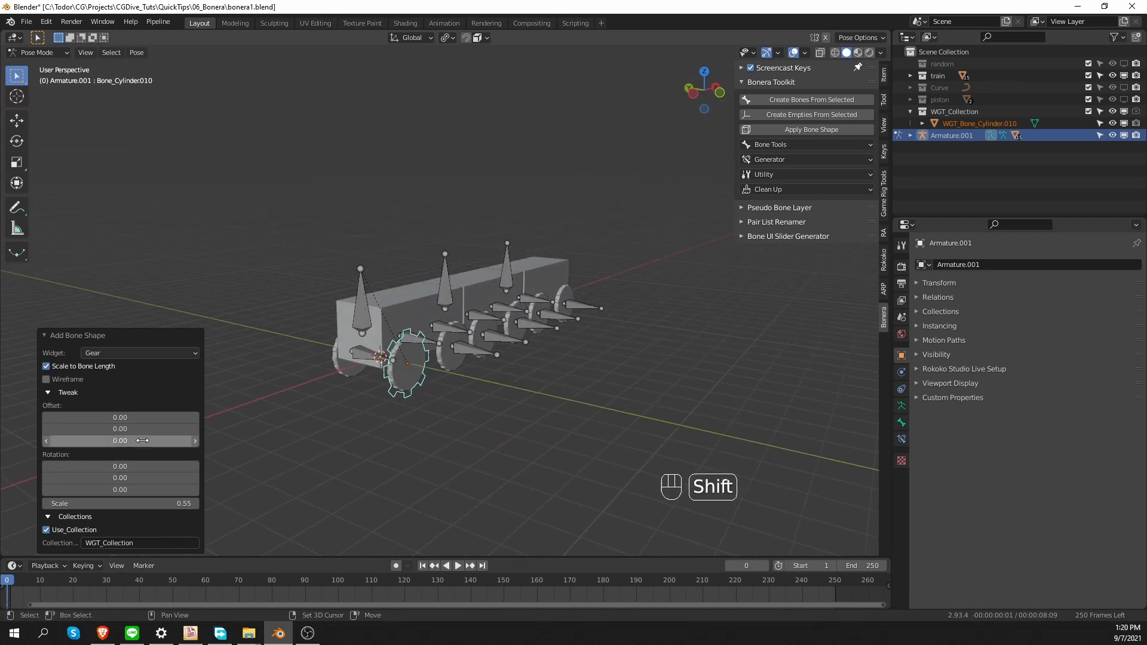
shift+drag(124, 429, 635, 354)
scroll(633, 354, up, 3)
middle_drag(633, 353, 489, 404)
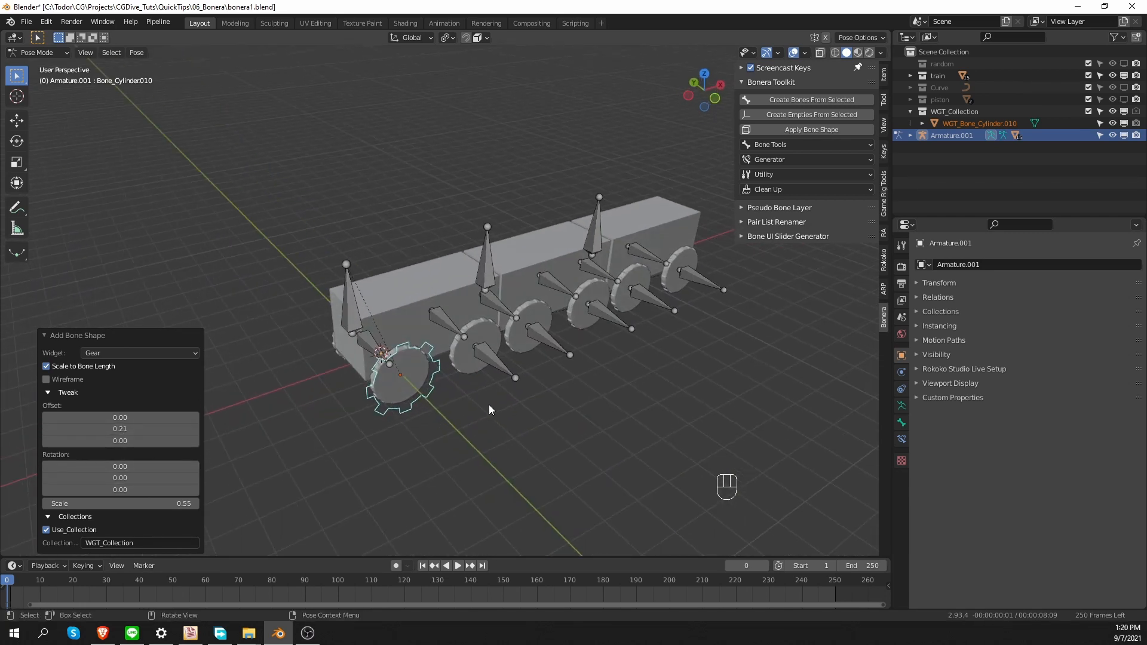
- Apply the same Gear bone shape, with offset 0.21 and scale 0.55, to the first wagon's second near-side wheel bone
click(499, 365)
click(811, 130)
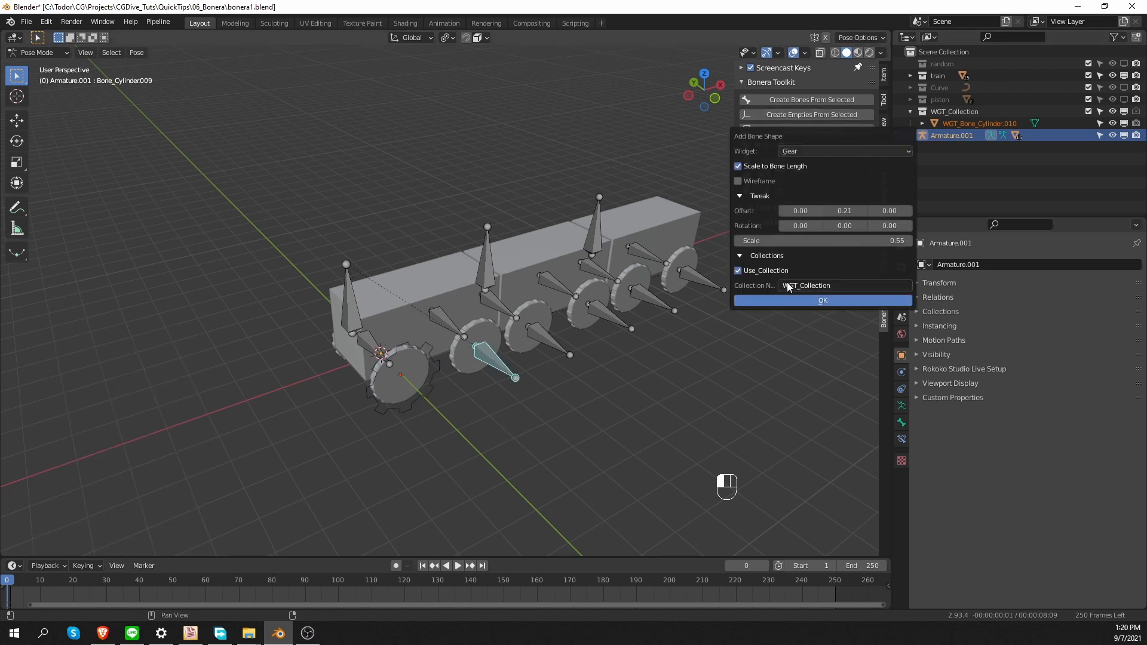
click(787, 282)
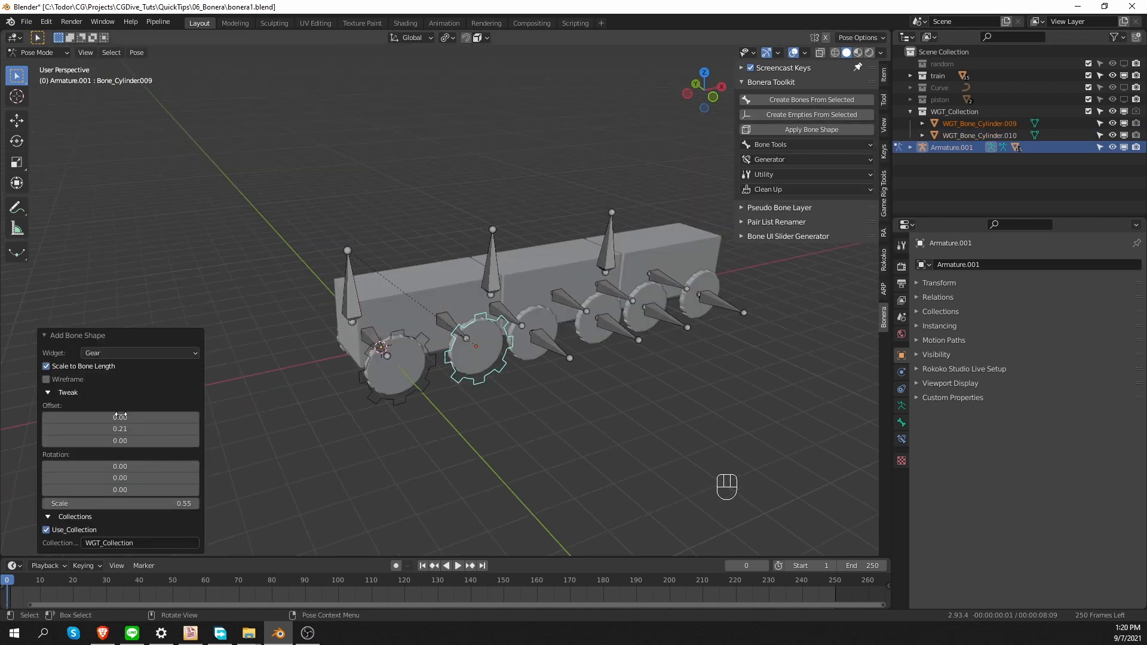
- Select three near-side wheel bones, the third wagon's first one active, and apply the Gear bone shape with offset 0.21 and scale 0.55
click(554, 351)
shift+click(635, 337)
shift+click(674, 321)
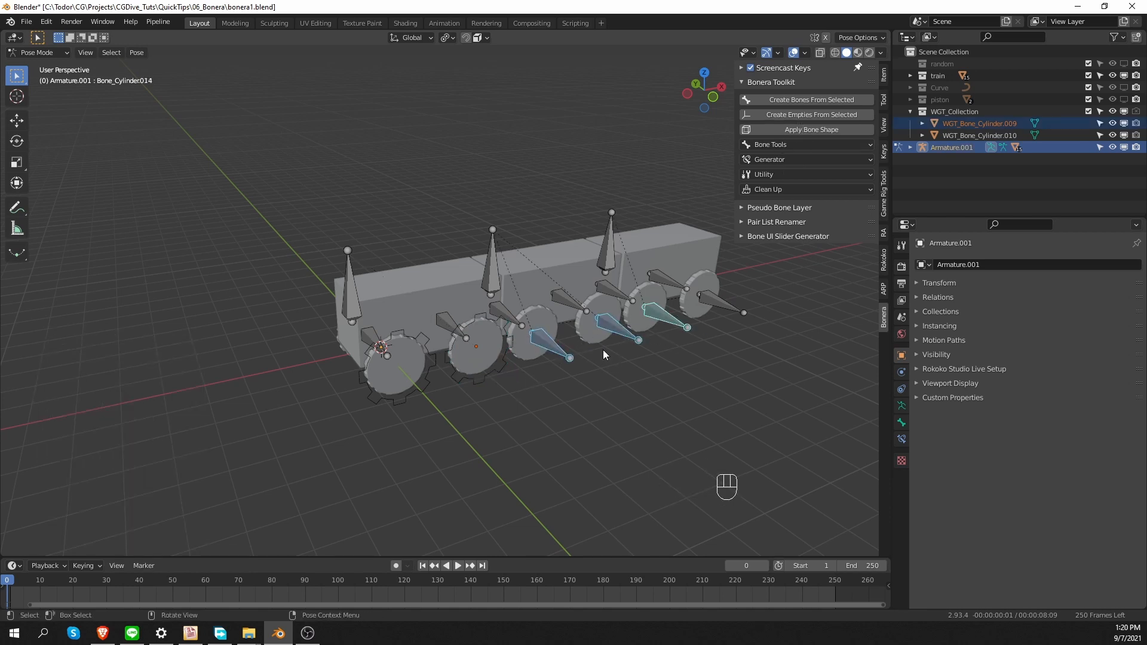
click(832, 130)
click(832, 306)
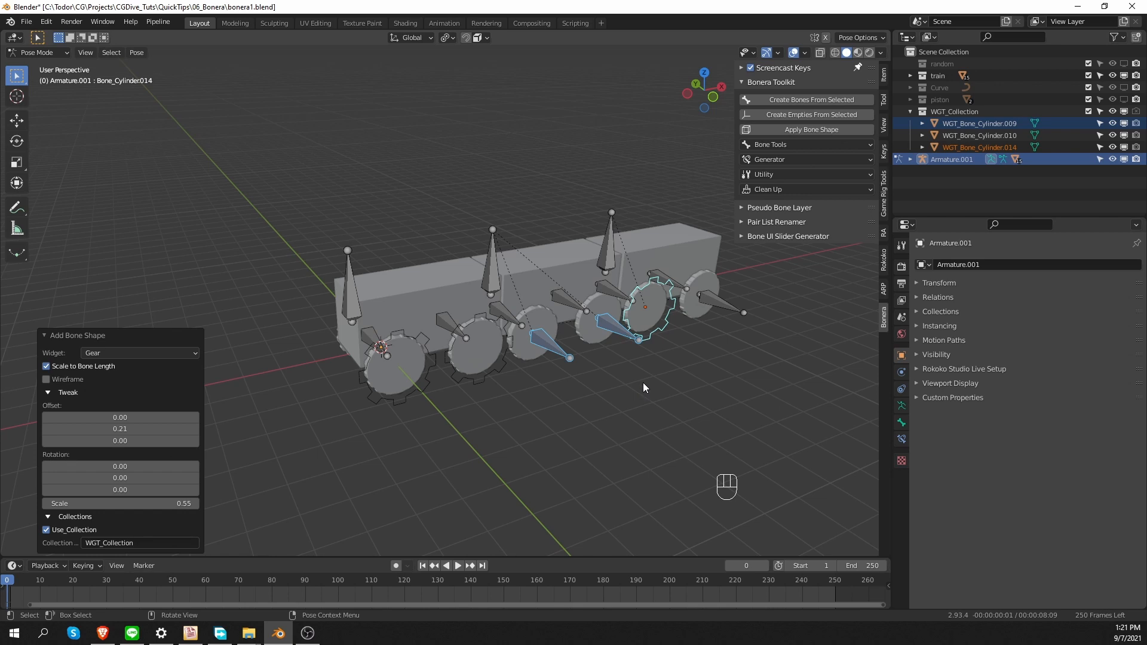
click(619, 395)
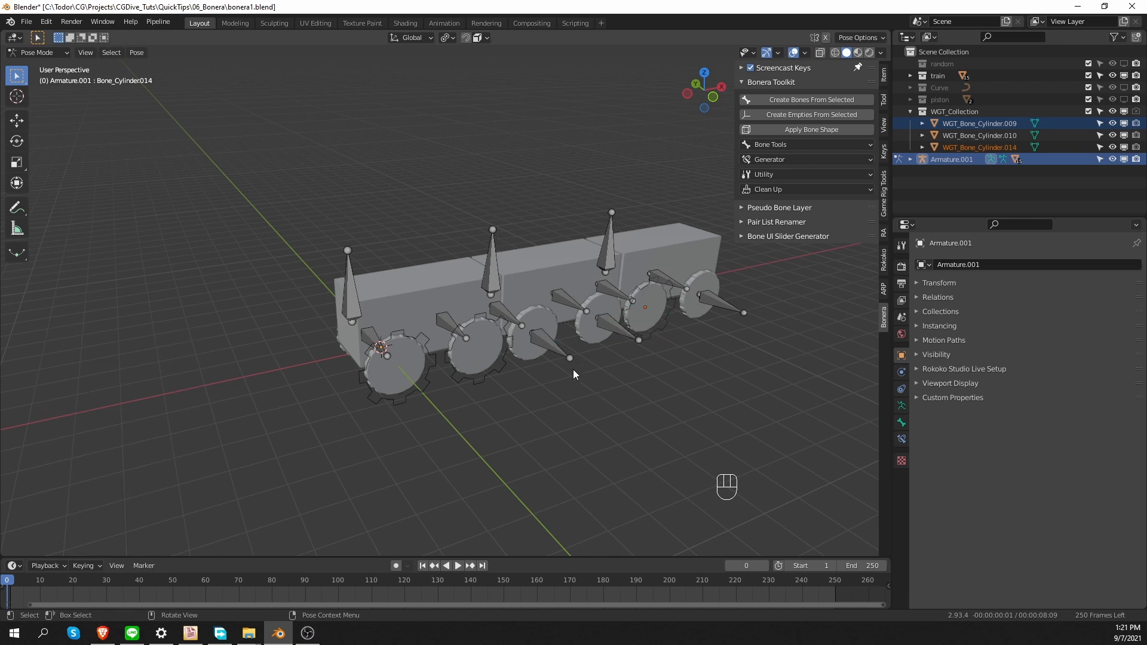
- Try the Quad_Arrow bone shape on the first wagon's body bone
middle_drag(573, 369, 559, 376)
click(357, 293)
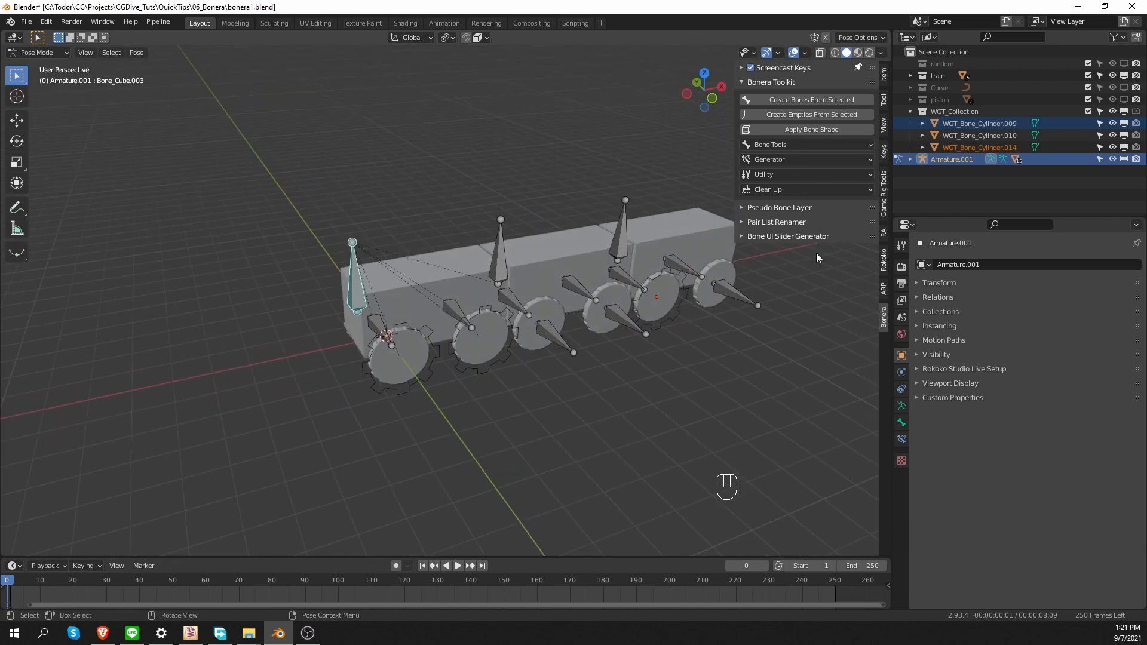
click(818, 129)
click(798, 148)
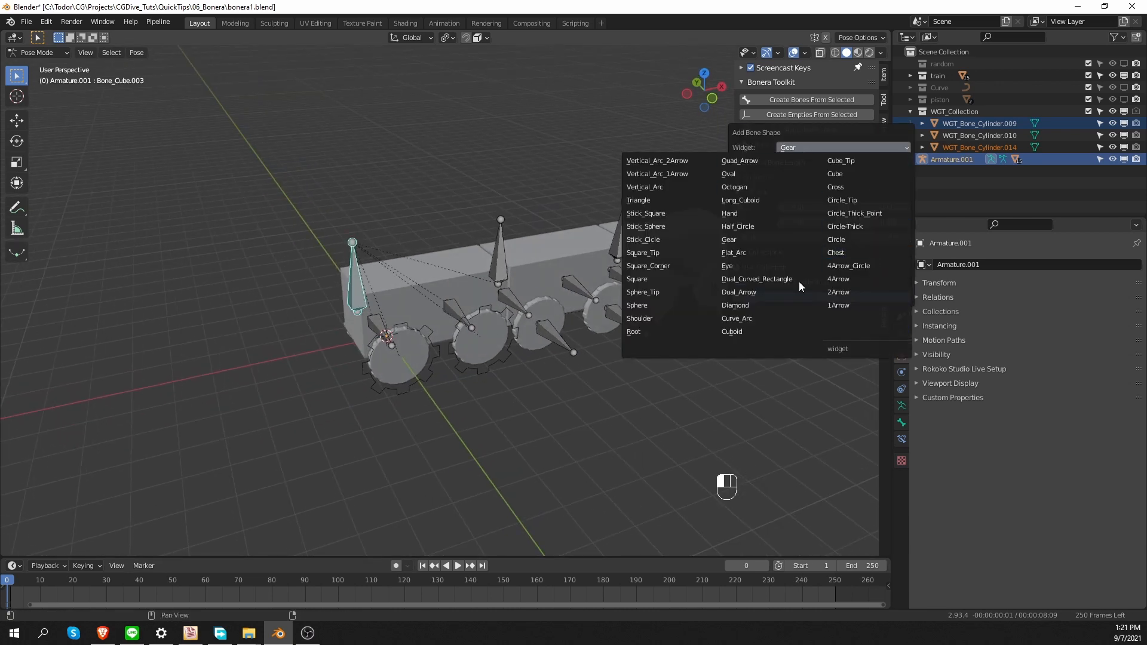
click(781, 163)
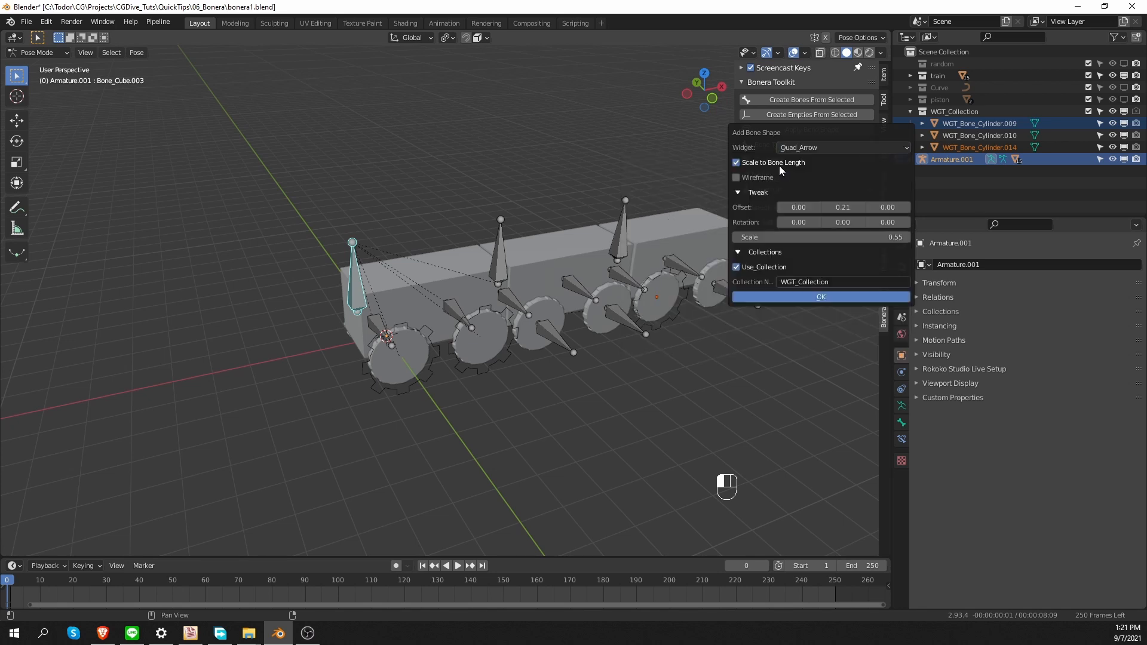
click(822, 296)
key(ctrl+z)
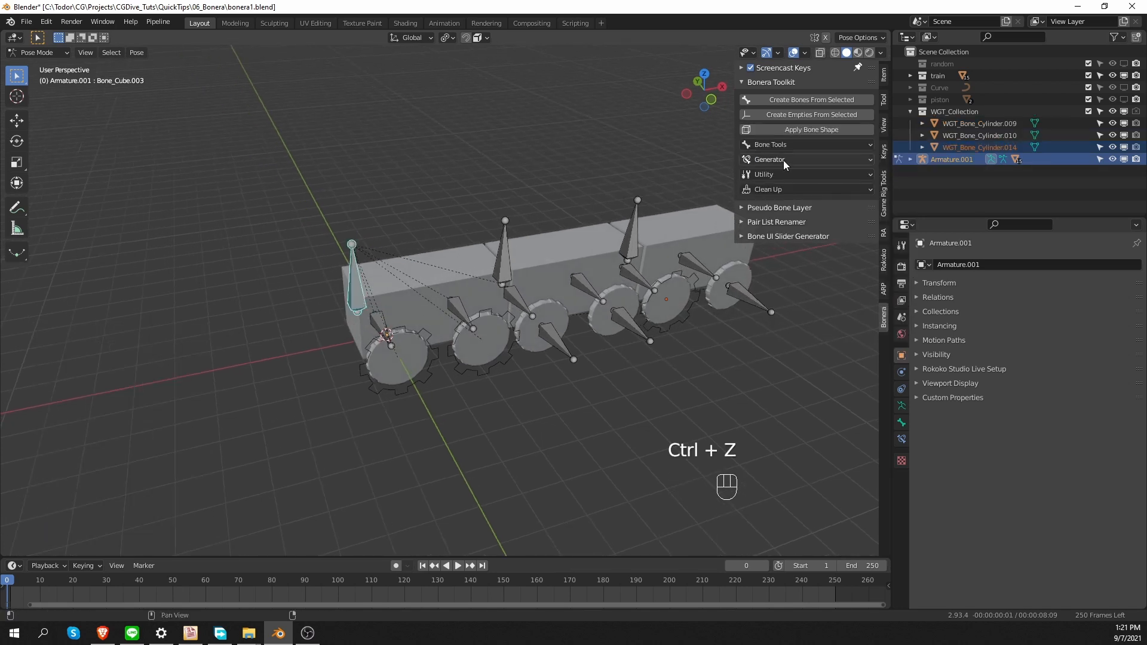
- Apply the 1Arrow bone shape to the first wagon's body bone, scaled to bone length, with offset 0.21 and scale 0.55
click(816, 129)
click(820, 150)
click(871, 306)
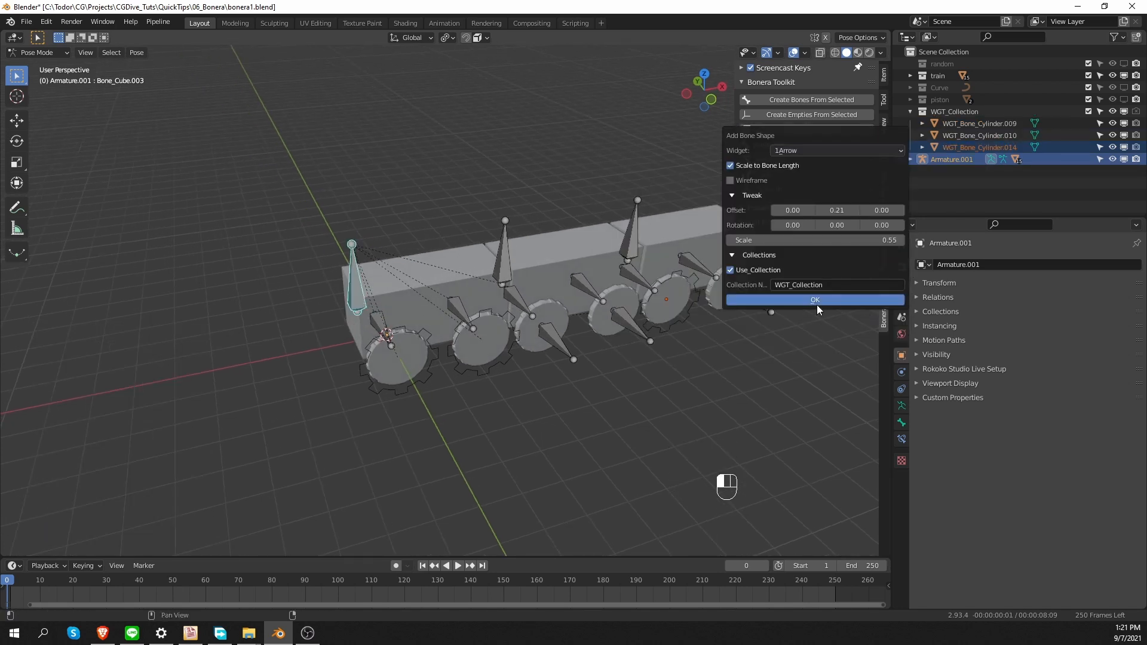
click(816, 301)
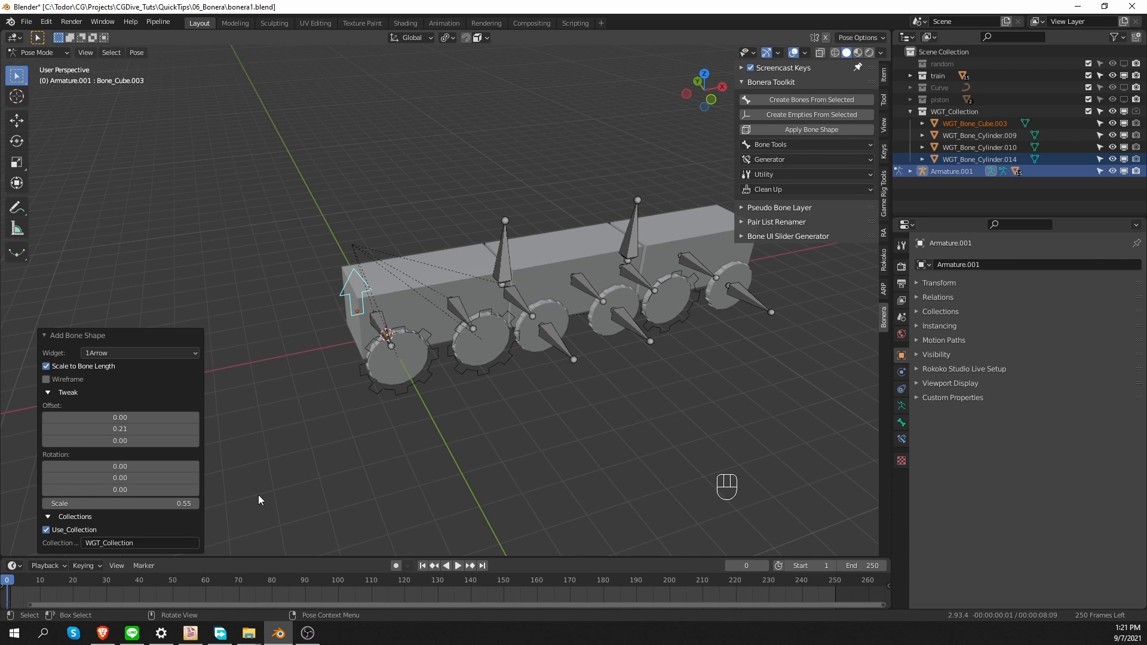
- Set the third rotation value of the arrow shape to -90 so it points along the train
mouse_move(132, 489)
mouse_down()
mouse_move(114, 490)
mouse_move(132, 490)
mouse_up()
key(ctrl+z)
key(ctrl+z)
click(132, 489)
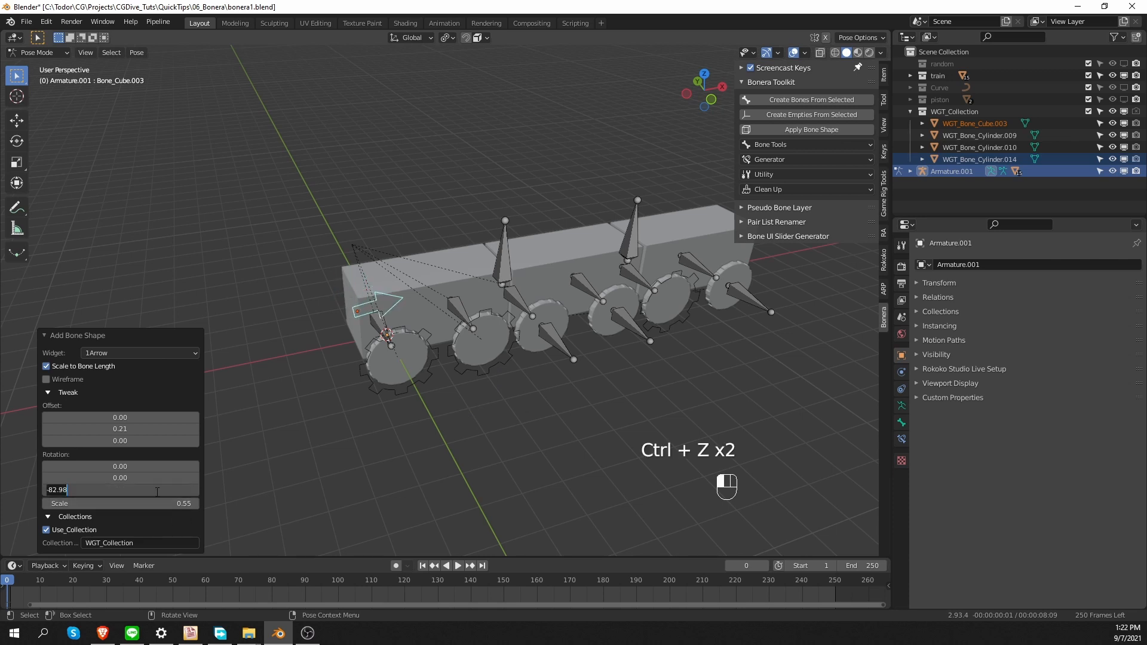
text(-90)
key(Return)
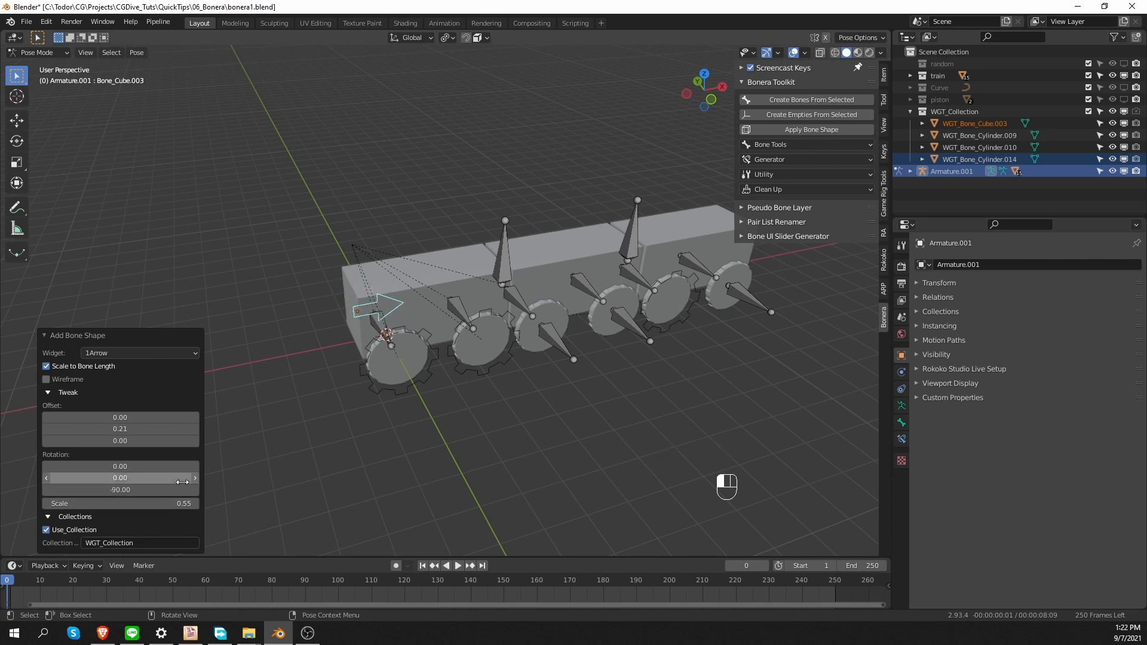
- Set the arrow shape's first rotation value to 90 and enlarge its scale to roughly the wagon's length
drag(143, 476, 114, 468)
right_click(126, 478)
right_click(122, 468)
click(122, 467)
text(90)
key(Return)
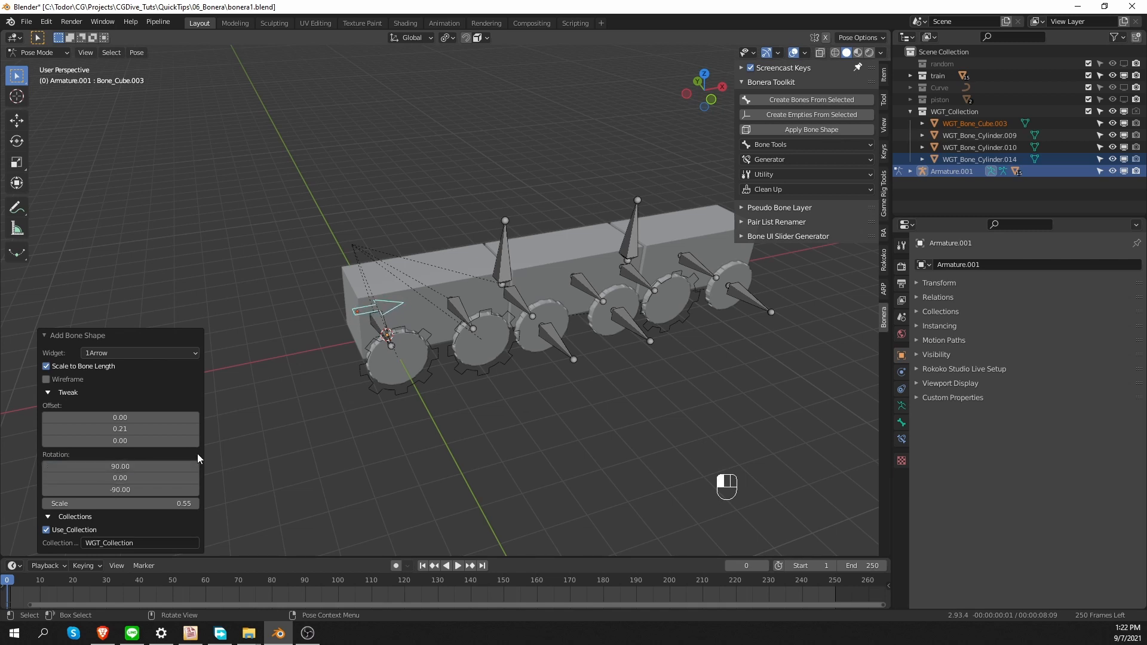
shift+drag(146, 503, 182, 503)
- Apply the same rotated and enlarged 1Arrow bone shape to the body bones of the second and third wagons
click(509, 288)
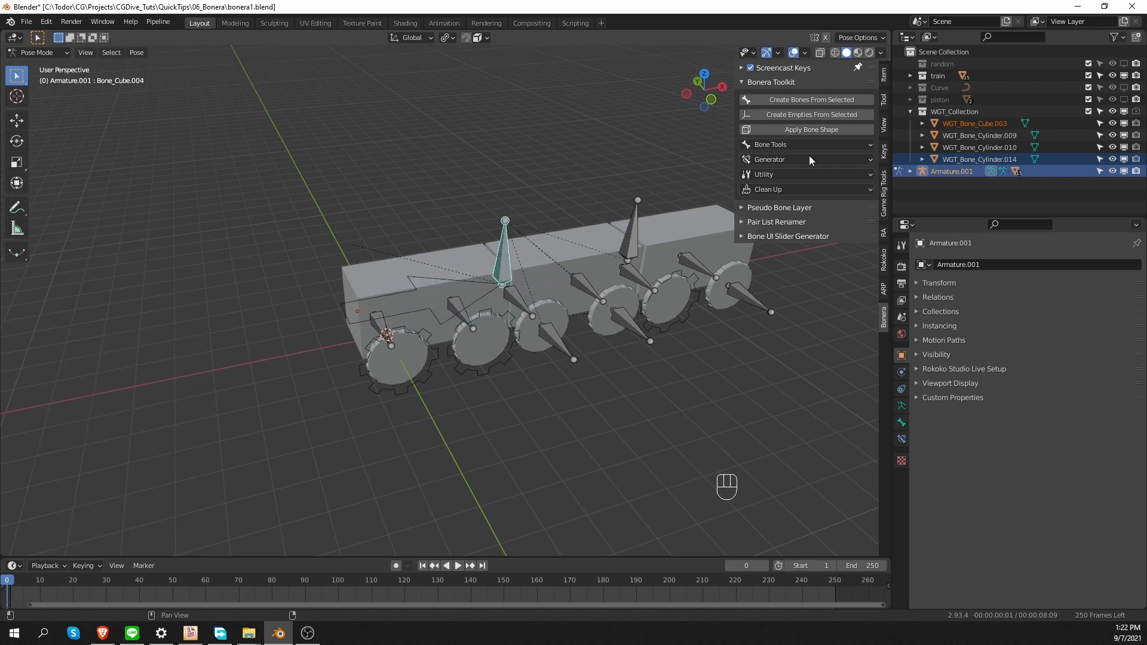
click(810, 130)
click(807, 299)
click(634, 233)
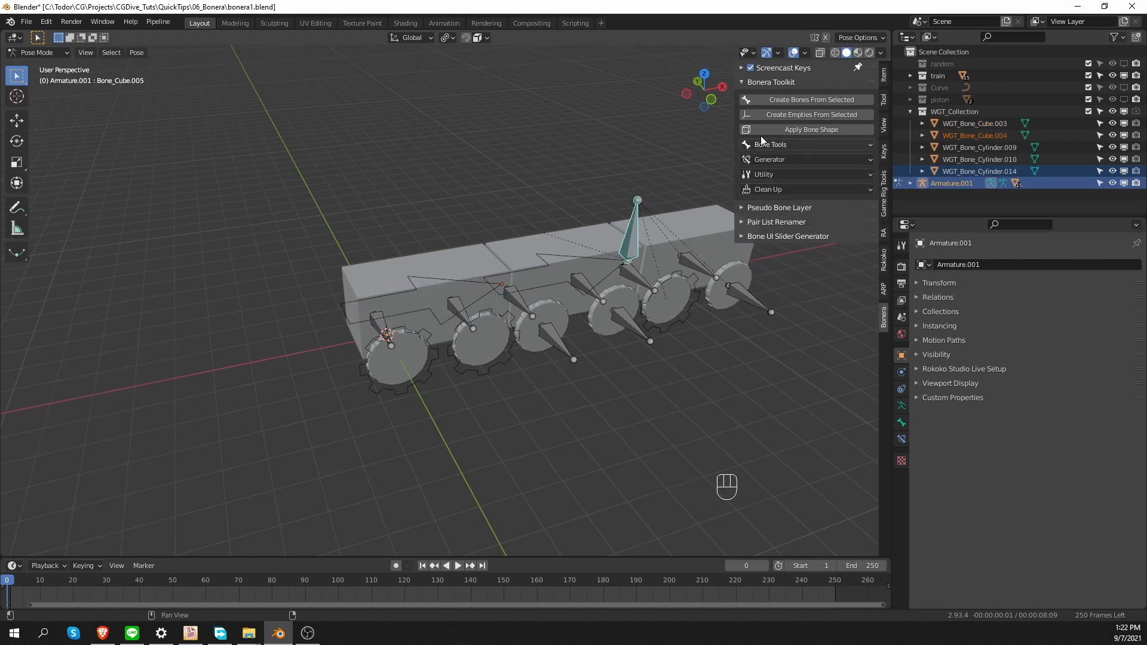
click(761, 131)
click(761, 300)
- Test-rotate the first wagon's arrow control in the train rig
middle_drag(461, 324, 443, 300)
click(456, 271)
key(r)
right_click(467, 289)
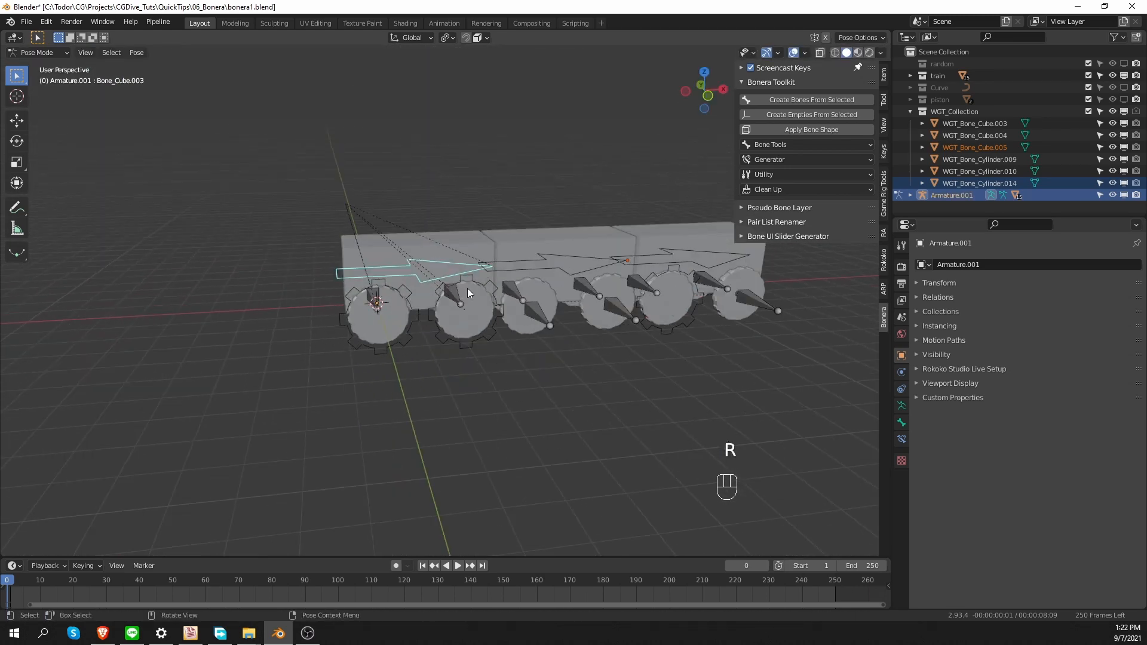
key(r)
right_click(497, 299)
- Collapse WGT_Collection and hide it in the viewport, and test-rotate the first wagon's arrow control again
click(910, 112)
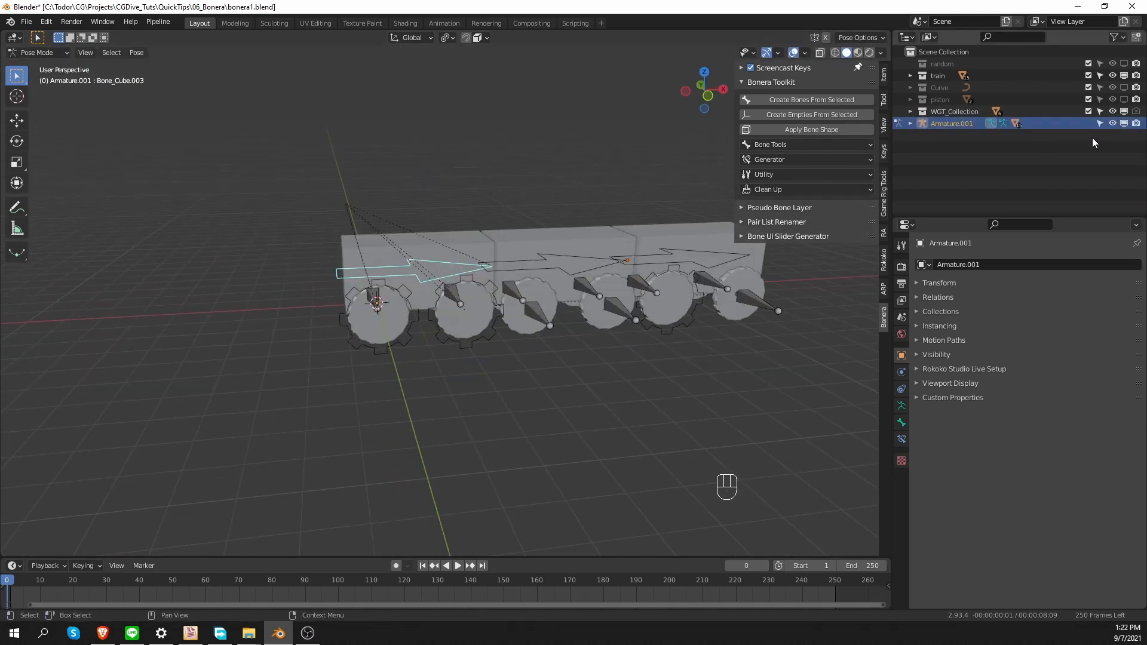
click(1124, 112)
key(r)
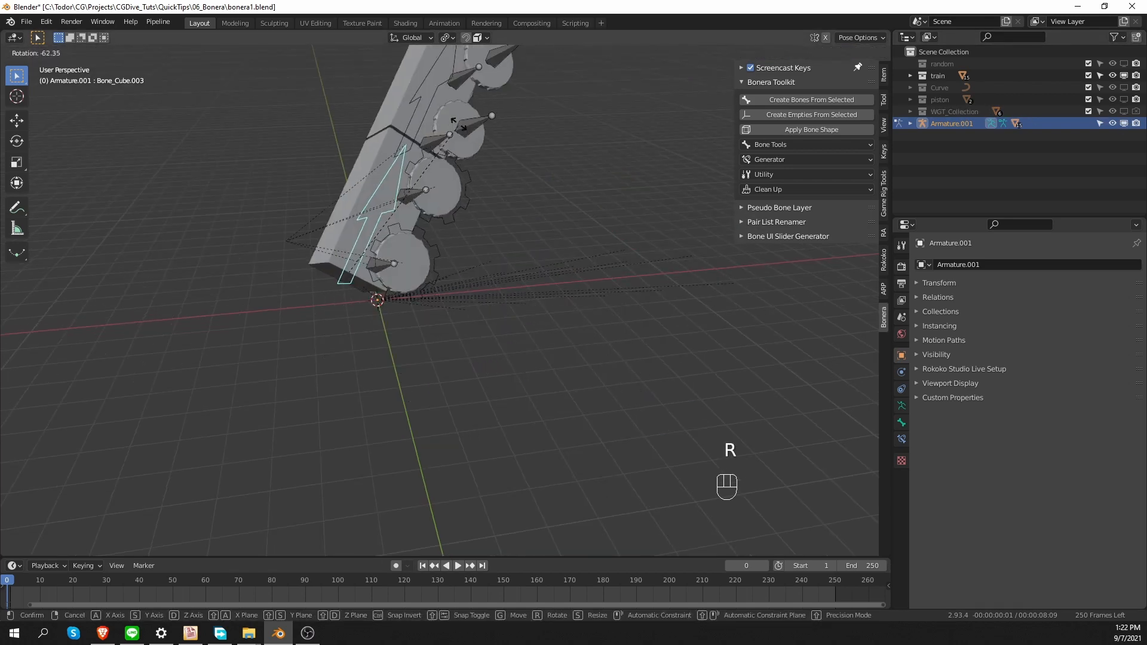
key(r)
right_click(520, 270)
- Test-rotate the third wagon's arrow control and its first near-side gear-shaped wheel control
key(r)
key(r)
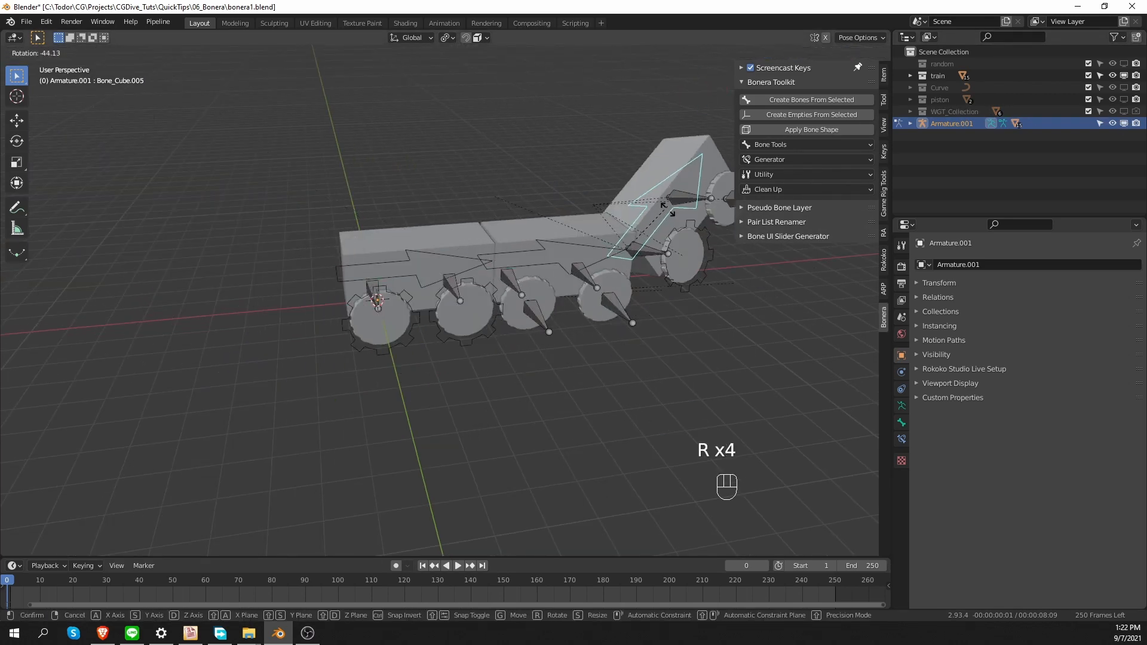
right_click(691, 303)
click(691, 302)
key(r)
right_click(713, 356)
shift+middle_drag(713, 356, 640, 334)
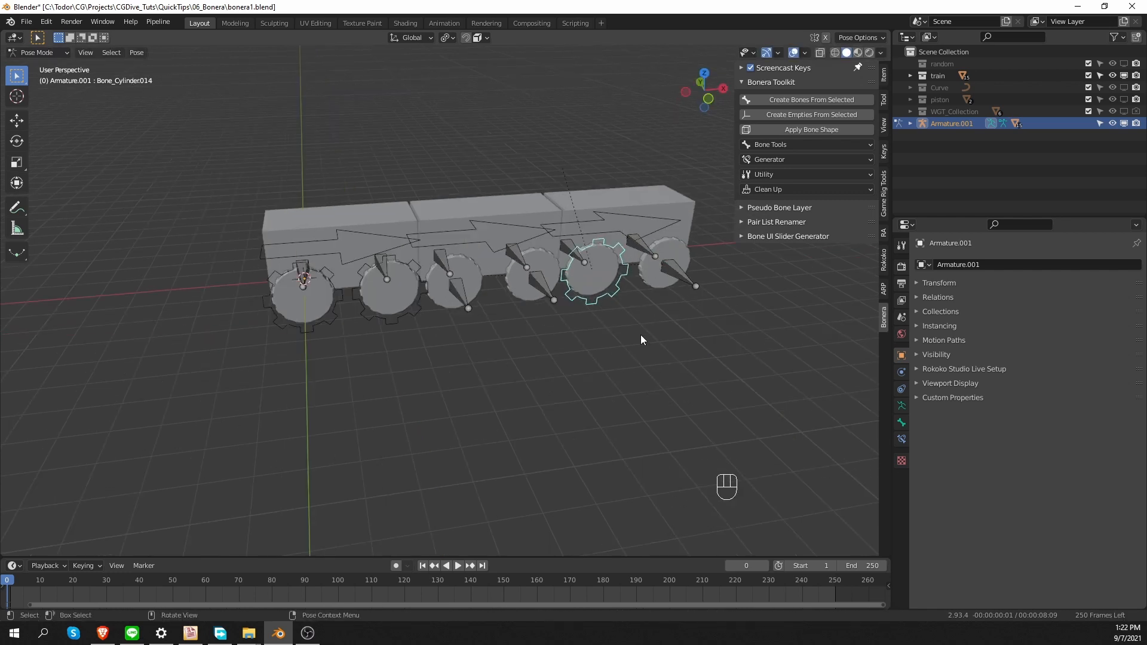
- Try deleting the train's armature from Object Mode
key(Tab)
key(x)
key(e)
key(r)
- Step through the undo history back to the unrigged train with all its parts selected
key(ctrl+z)
key(ctrl+z)
key(ctrl+z)
key(ctrl+z)
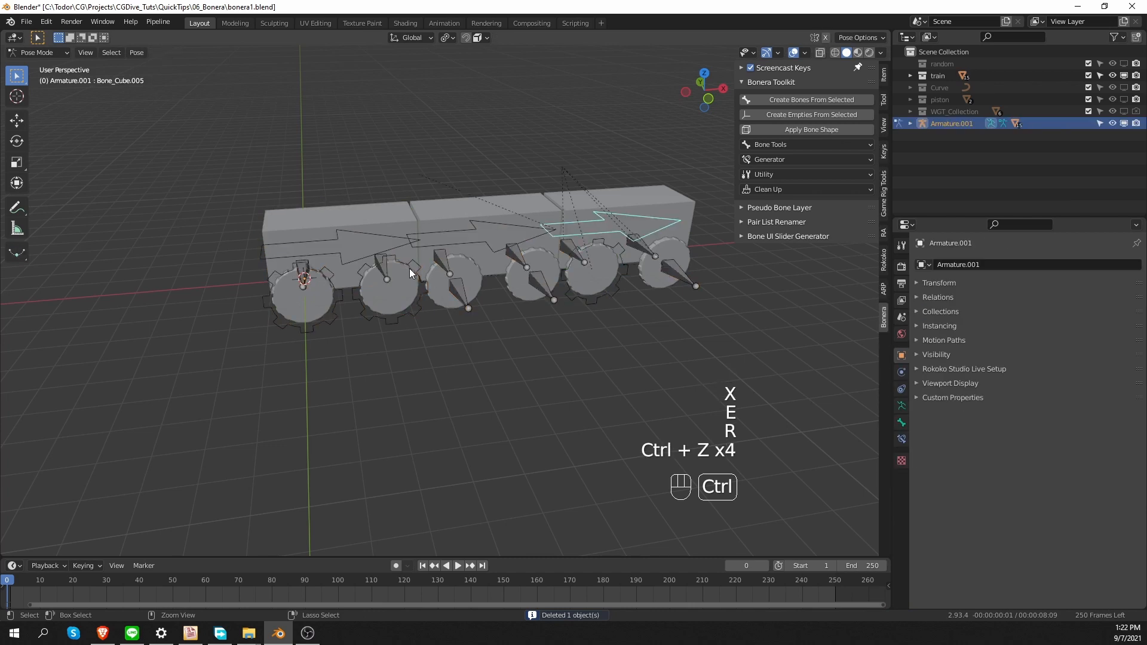
key(ctrl+z)
key(ctrl+z)
key(ctrl+z)
key(ctrl+z)
key(ctrl+z)
key(ctrl+z)
key(ctrl+z)
key(ctrl+z)
key(ctrl+z)
key(ctrl+z)
key(ctrl+z)
key(ctrl+z)
key(ctrl+z)
key(ctrl+z)
key(ctrl+z)
key(ctrl+z)
key(ctrl+z)
key(ctrl+z)
key(ctrl+z)
key(ctrl+z)
key(ctrl+shift+z)
key(ctrl+shift+z)
key(ctrl+shift+z)
key(ctrl+shift+z)
key(ctrl+shift+z)
key(ctrl+shift+z)
key(ctrl+shift+z)
key(ctrl+shift+z)
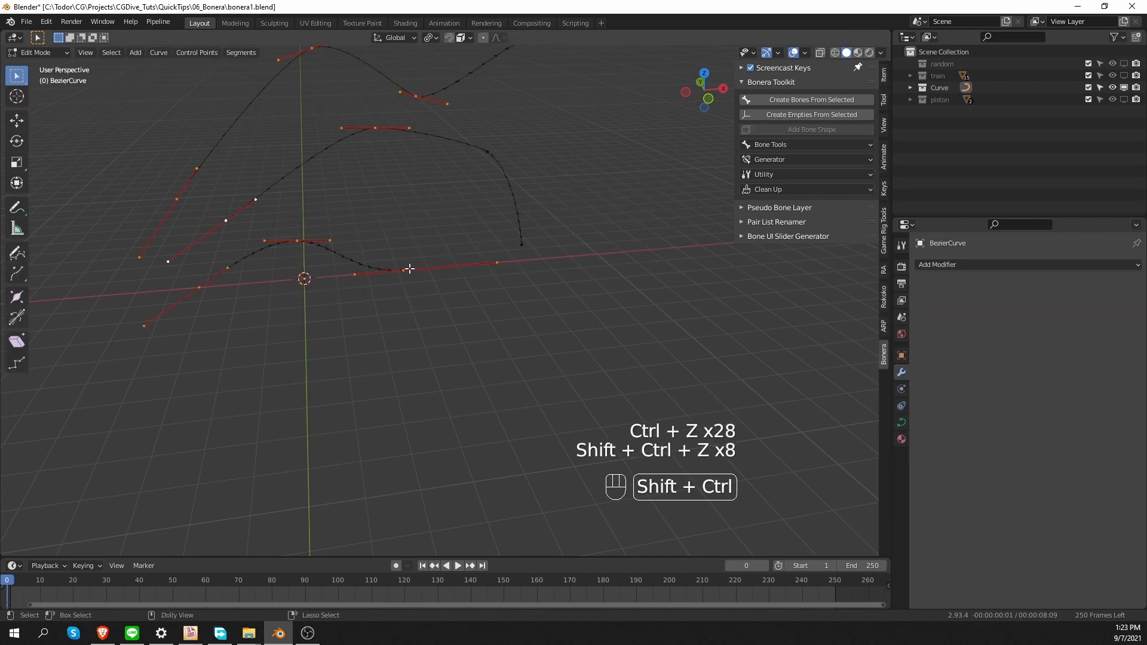
key(ctrl+shift+z)
key(ctrl+shift+z)
key(ctrl+shift+z)
key(ctrl+shift+z)
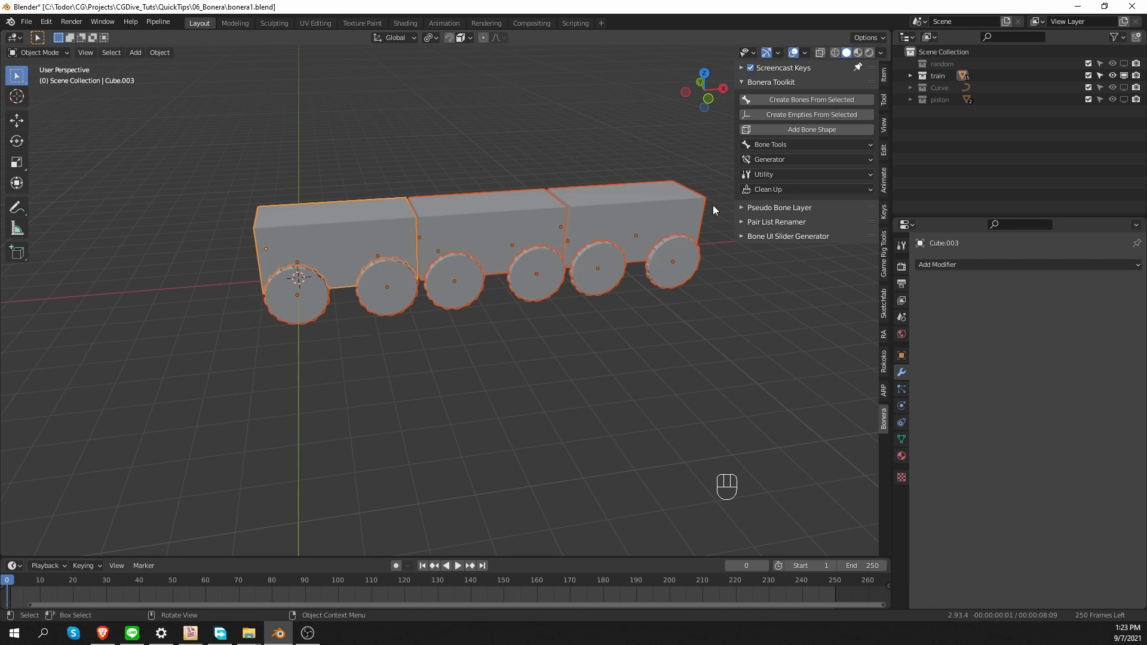
- Create a bone chain from the train's object hierarchy with the prefix Chain_, Origin placement, recalculated bone roll and connected bones
click(764, 143)
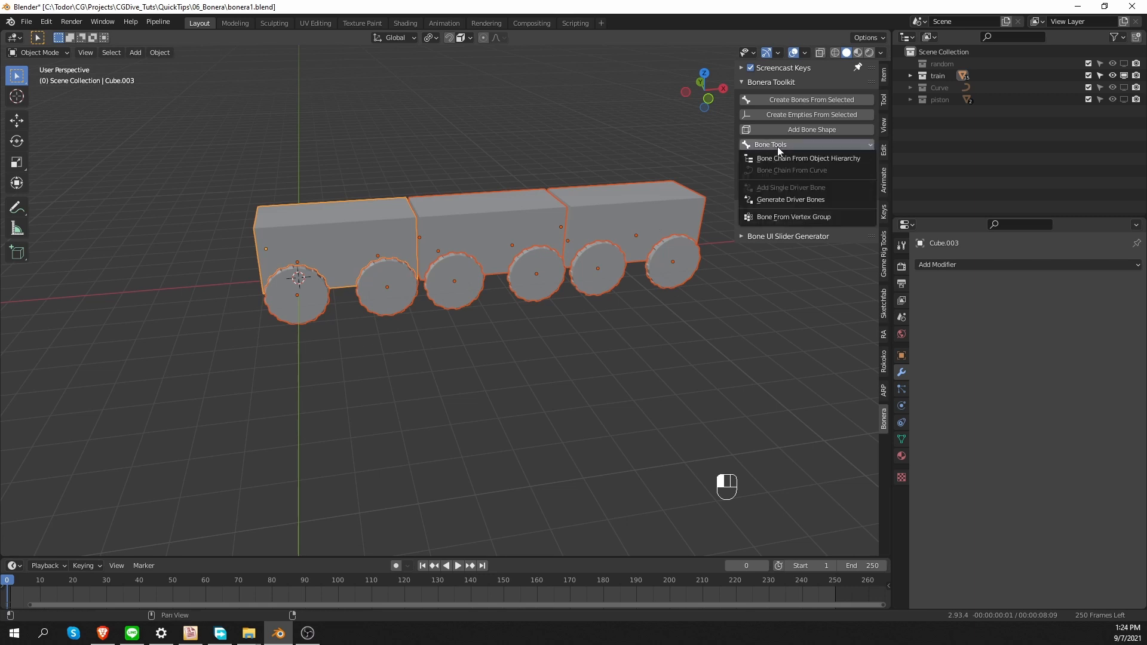
click(846, 158)
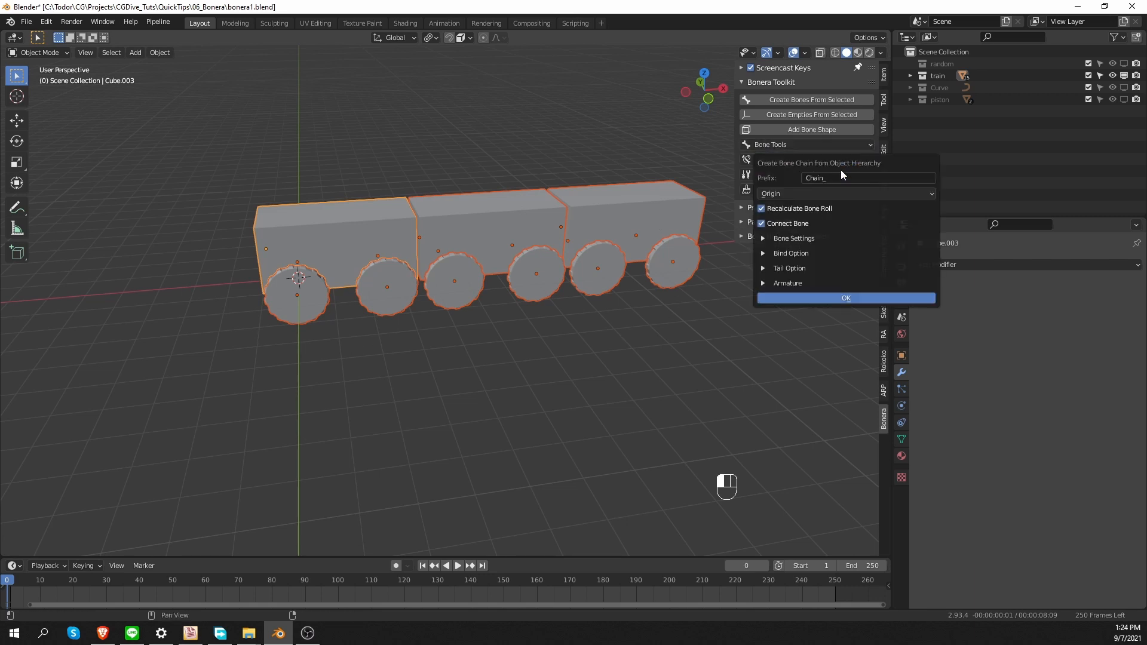
click(858, 297)
middle_drag(439, 281, 199, 235)
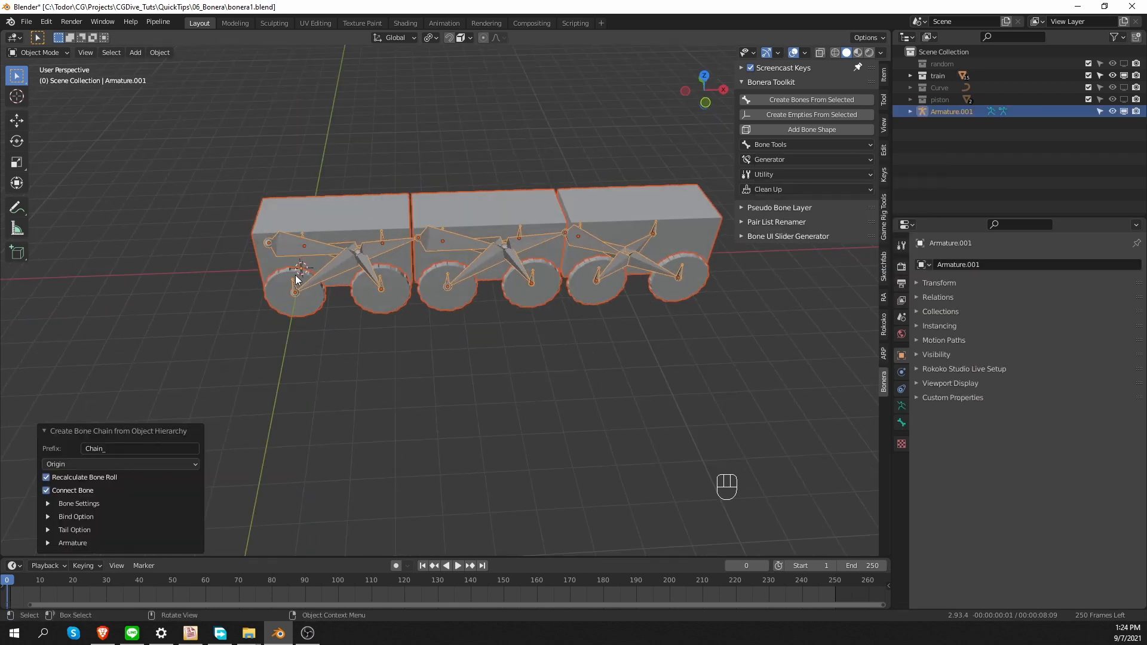
middle_drag(369, 248, 359, 265)
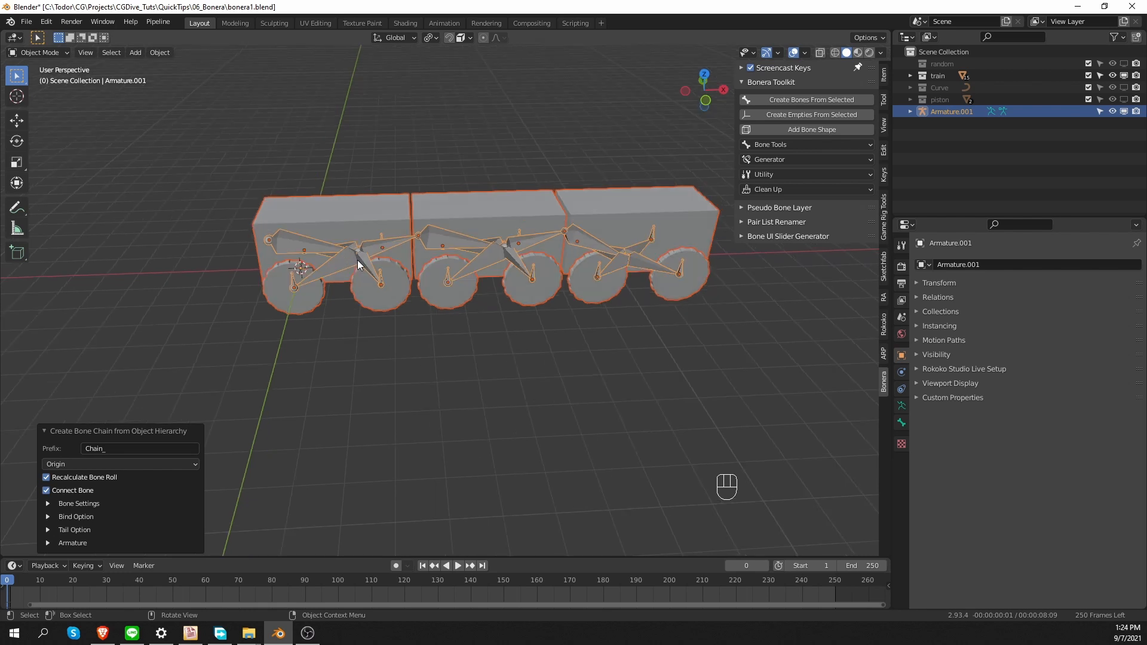
- Enter Pose Mode and test-rotate the chain bones of the first wagon's body and wheel
key(Tab)
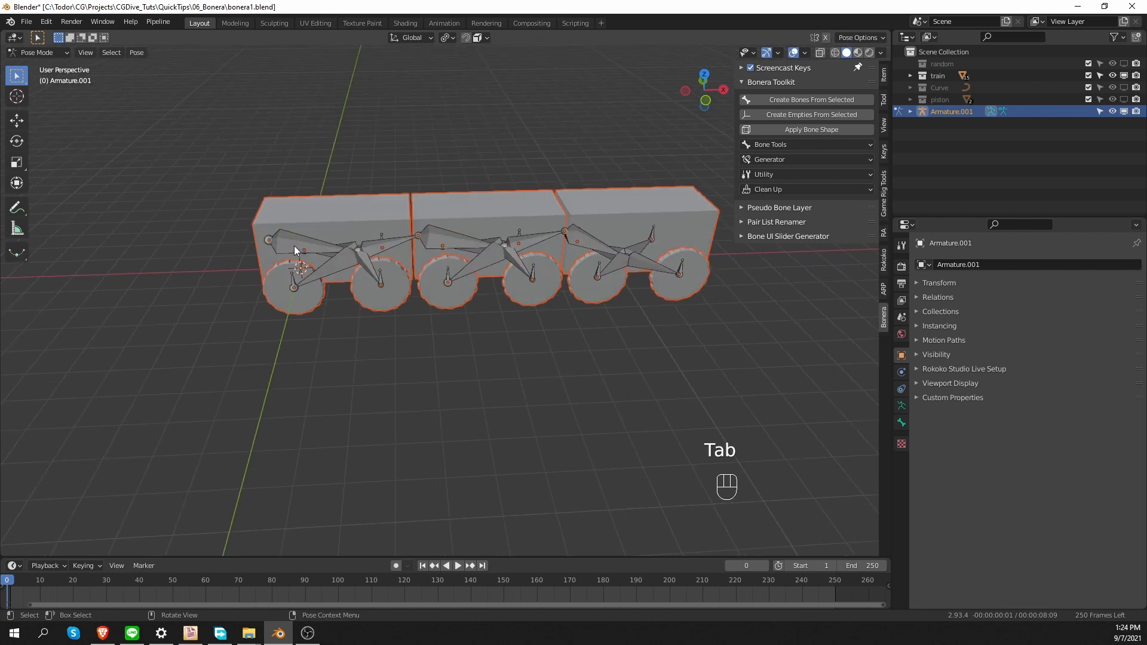
click(294, 246)
key(r)
right_click(364, 263)
click(372, 269)
key(r)
key(r)
right_click(378, 254)
key(r)
key(r)
right_click(396, 247)
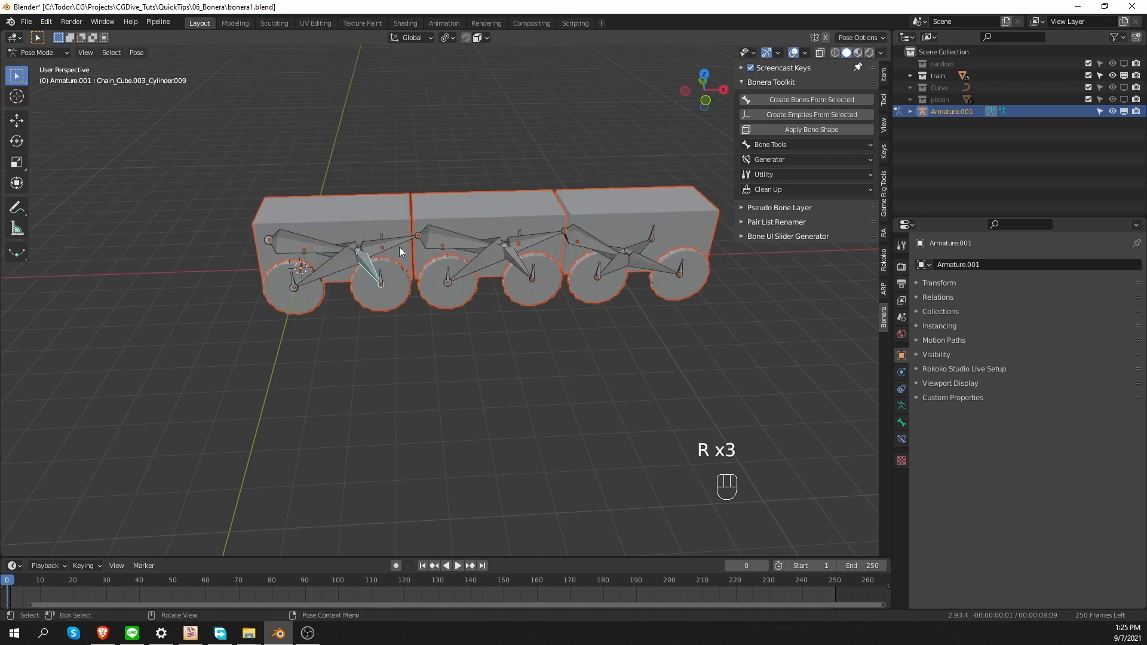
- Test-rotate the bone linking the first two wagons and the second wagon's body and wheel chain bones
click(403, 246)
key(r)
right_click(412, 251)
click(435, 239)
key(r)
key(r)
right_click(470, 296)
click(448, 276)
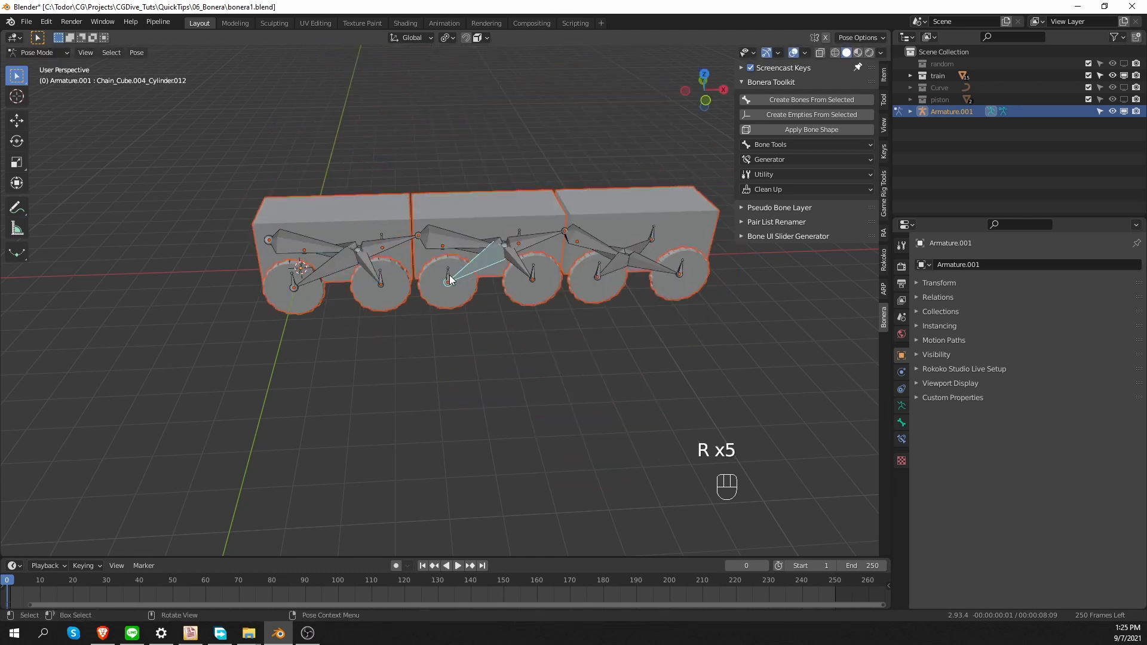
key(r)
right_click(320, 300)
middle_drag(320, 300, 624, 316)
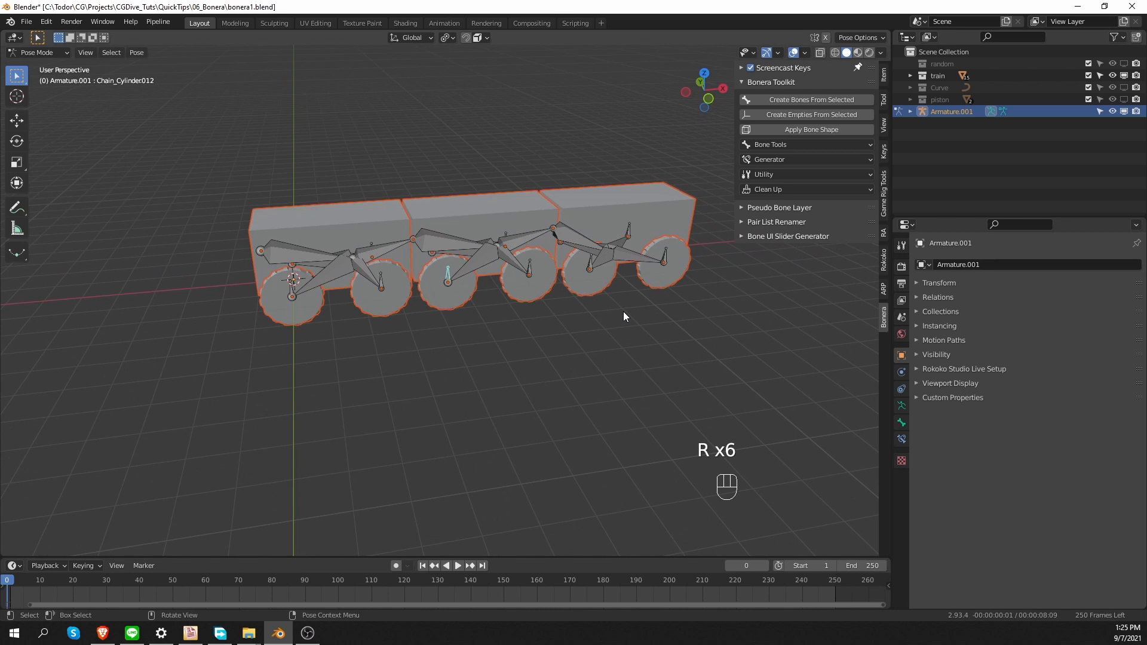
- Leave Pose Mode and undo the train's pose selections and its generated bone chain
key(Tab)
key(ctrl+z)
key(ctrl+z)
key(ctrl+z)
key(ctrl+z)
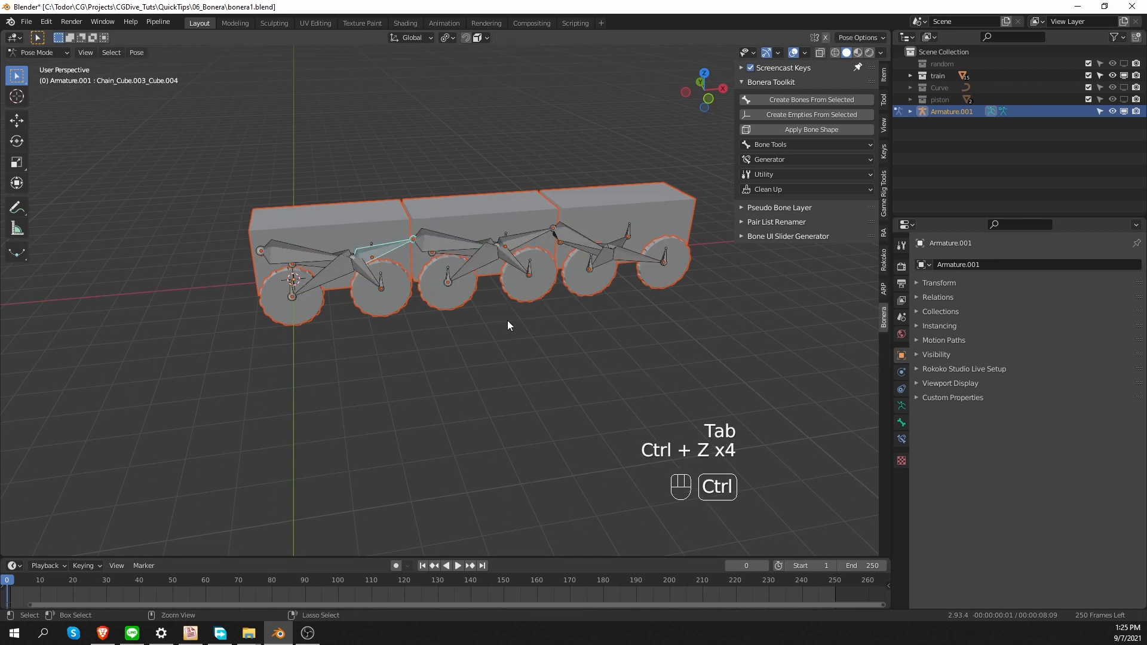
key(ctrl+z)
key(ctrl+z)
key(ctrl+z)
key(ctrl+z)
key(ctrl+z)
key(ctrl+z)
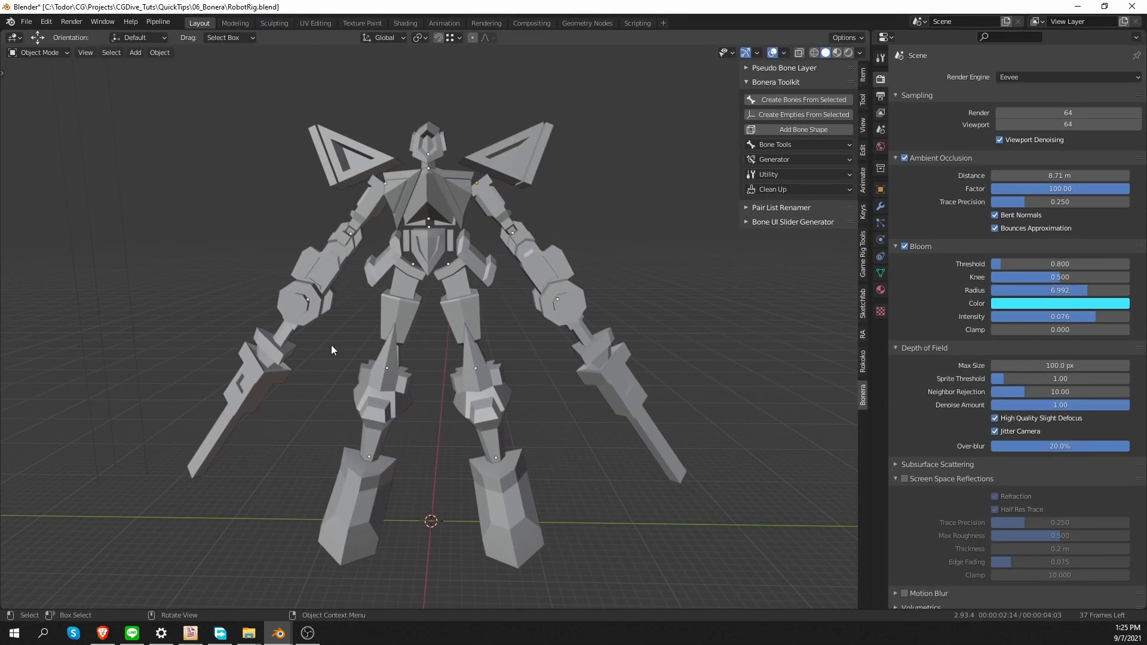
- Test-rotate the robot's upper arm and torso objects in the RobotRig file to check their parenting
middle_drag(498, 280, 499, 284)
click(492, 207)
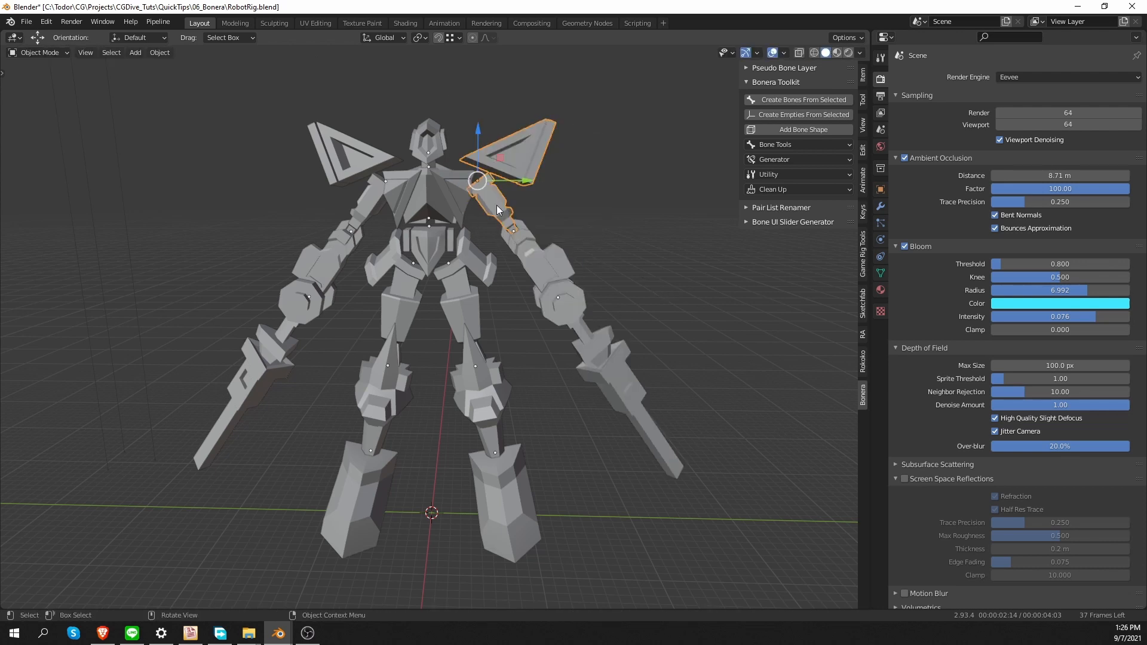
key(r)
right_click(521, 191)
click(455, 201)
key(r)
right_click(508, 259)
- Create a bone chain from the object hierarchy of all the robot's parts with the default settings
key(a)
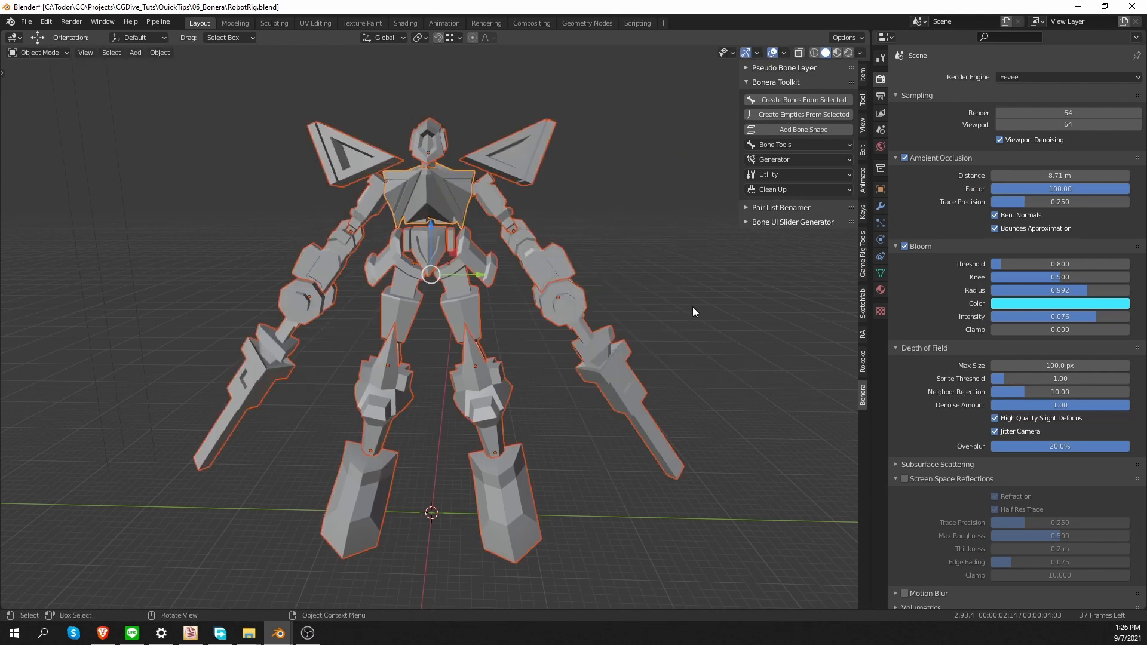
click(784, 143)
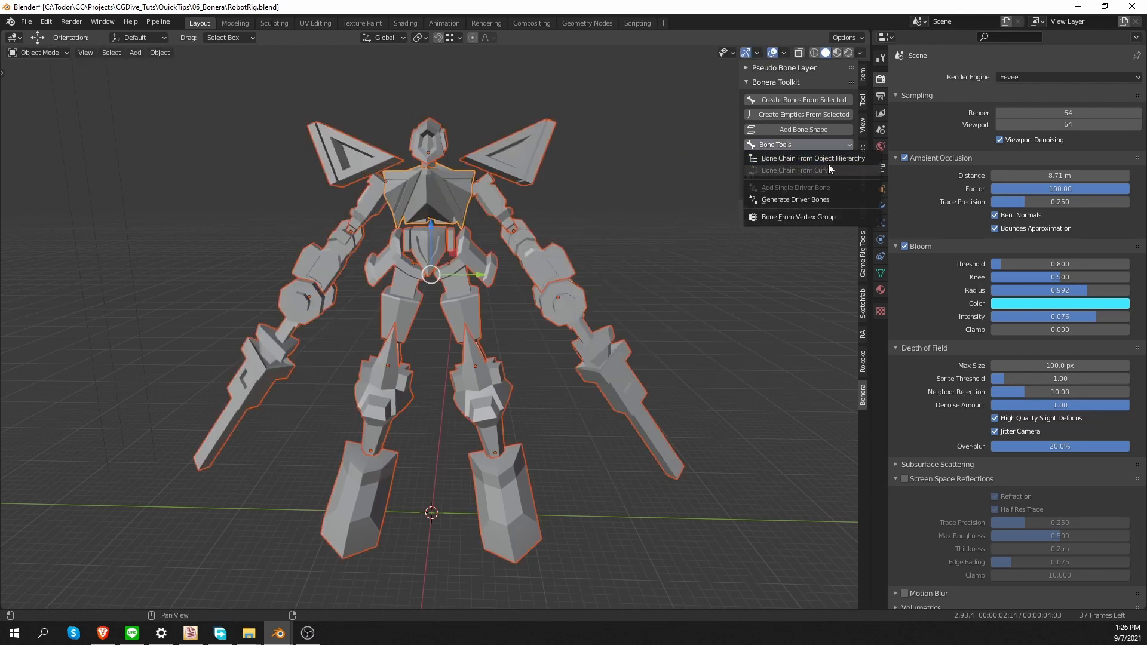
click(851, 158)
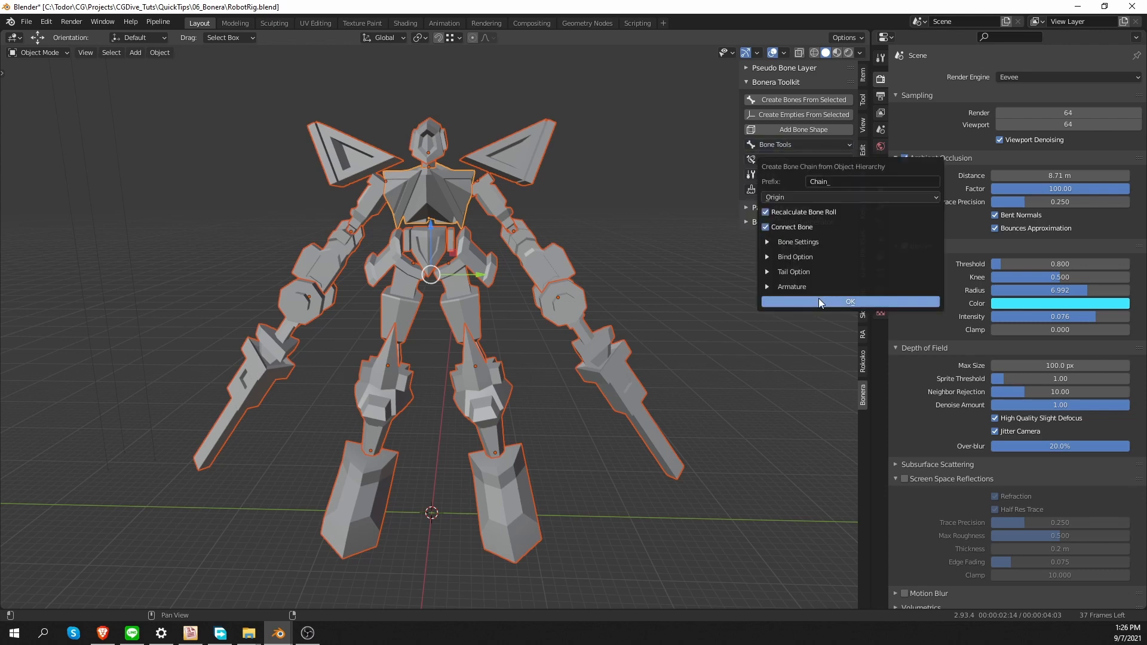
click(830, 302)
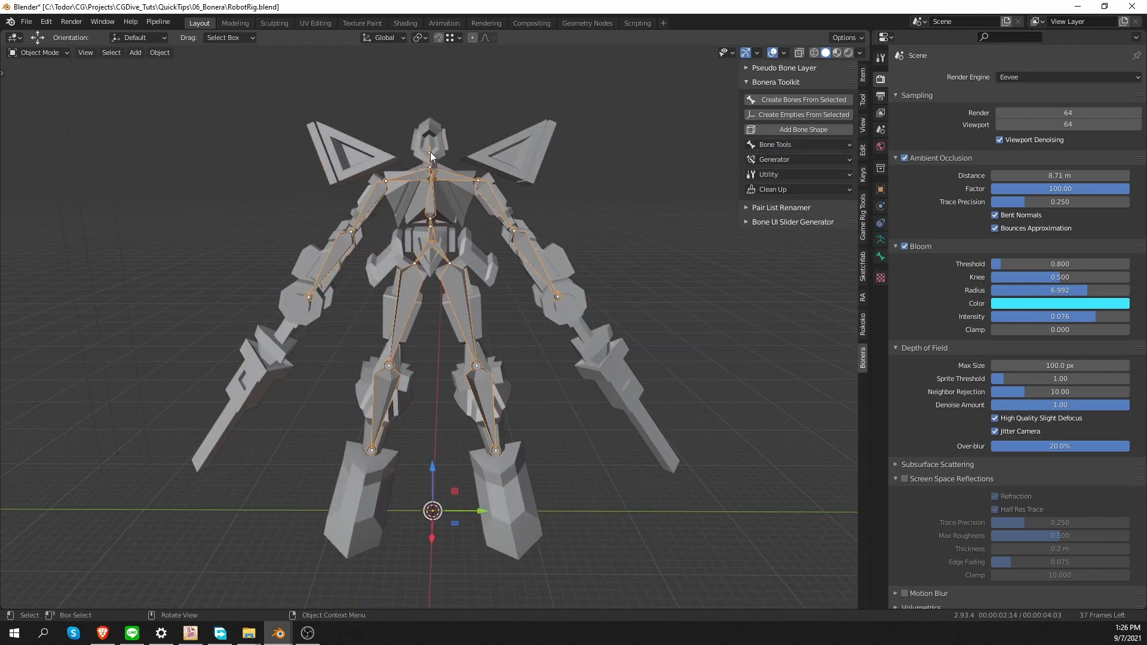
- Enter Pose Mode and test-rotate the robot's shoulder and forearm chain bones on one arm
key(ctrl+Tab)
click(452, 175)
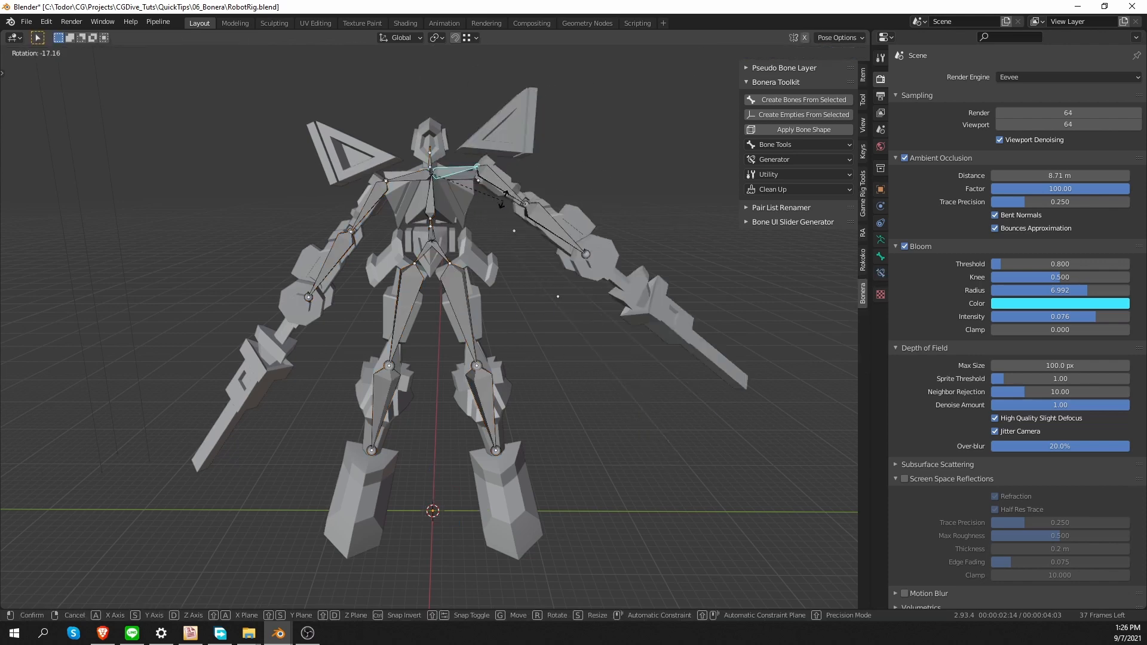
click(493, 187)
key(r)
right_click(531, 251)
click(527, 254)
key(r)
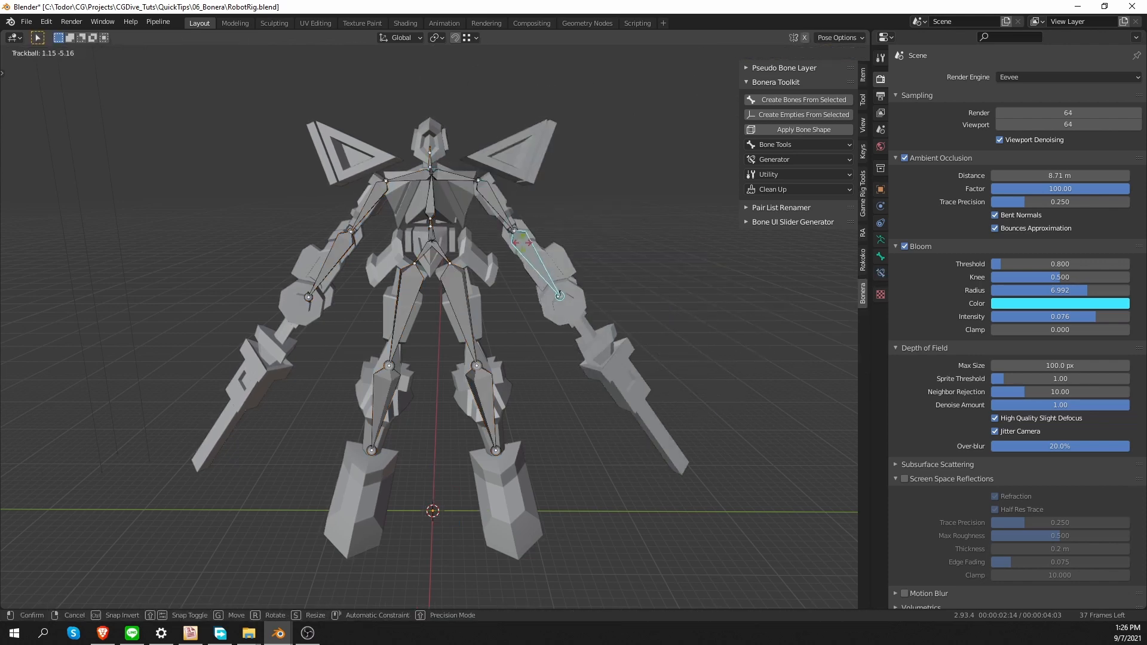
right_click(480, 260)
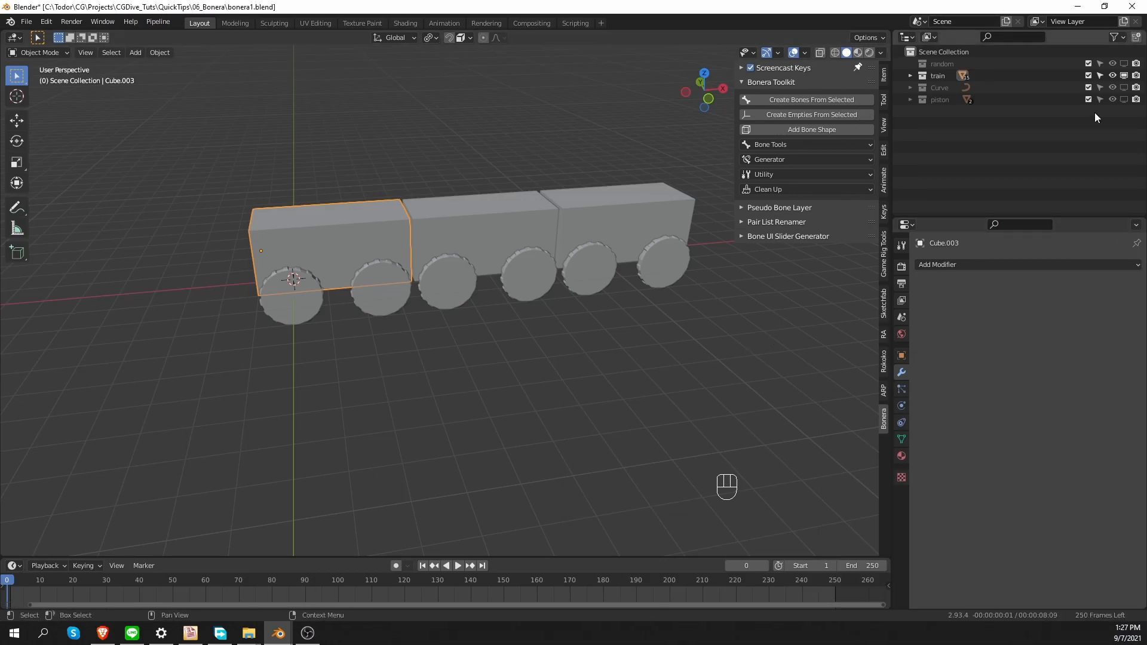
- In the bonera1 file, hide the train collection, show the Curve collection and select the Bezier curve
click(1124, 75)
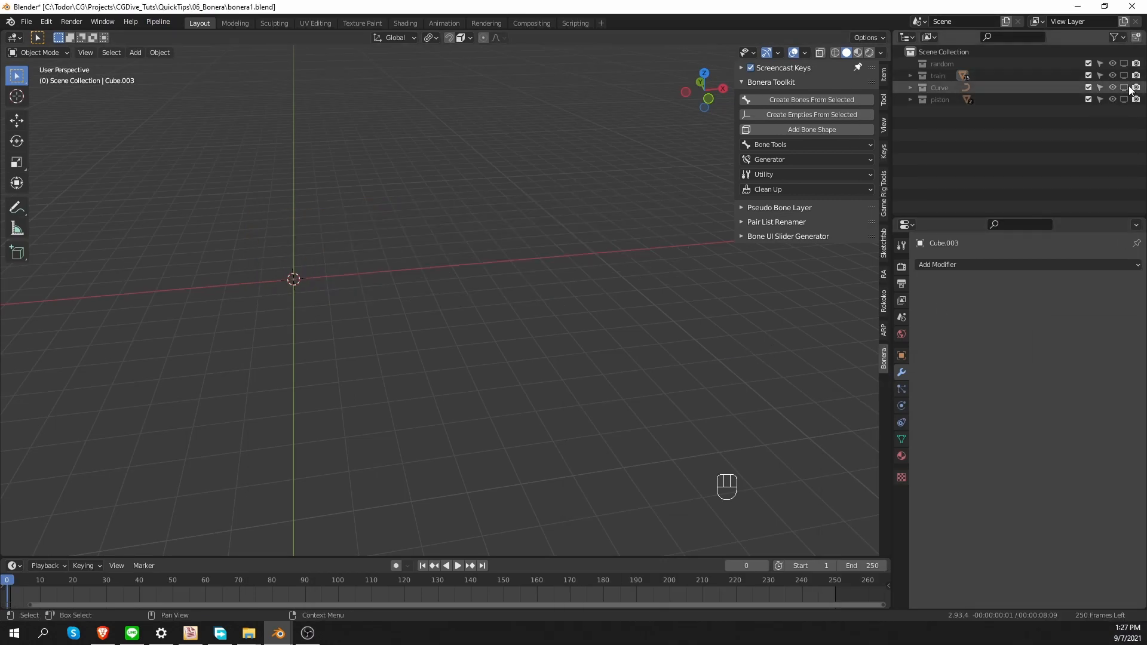
click(1124, 87)
shift+click(493, 148)
middle_drag(598, 159, 772, 157)
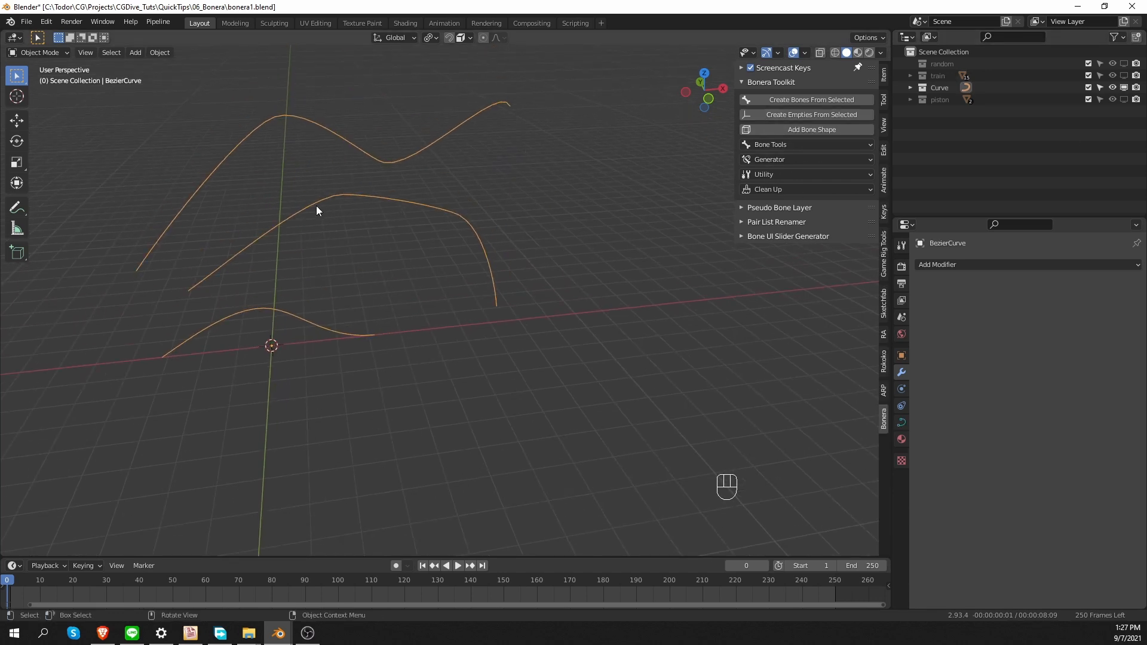
middle_drag(317, 205, 320, 138)
- Create a bone chain from all control points of the Bezier curve in Edit Mode, with Bezier Handle enabled
key(Tab)
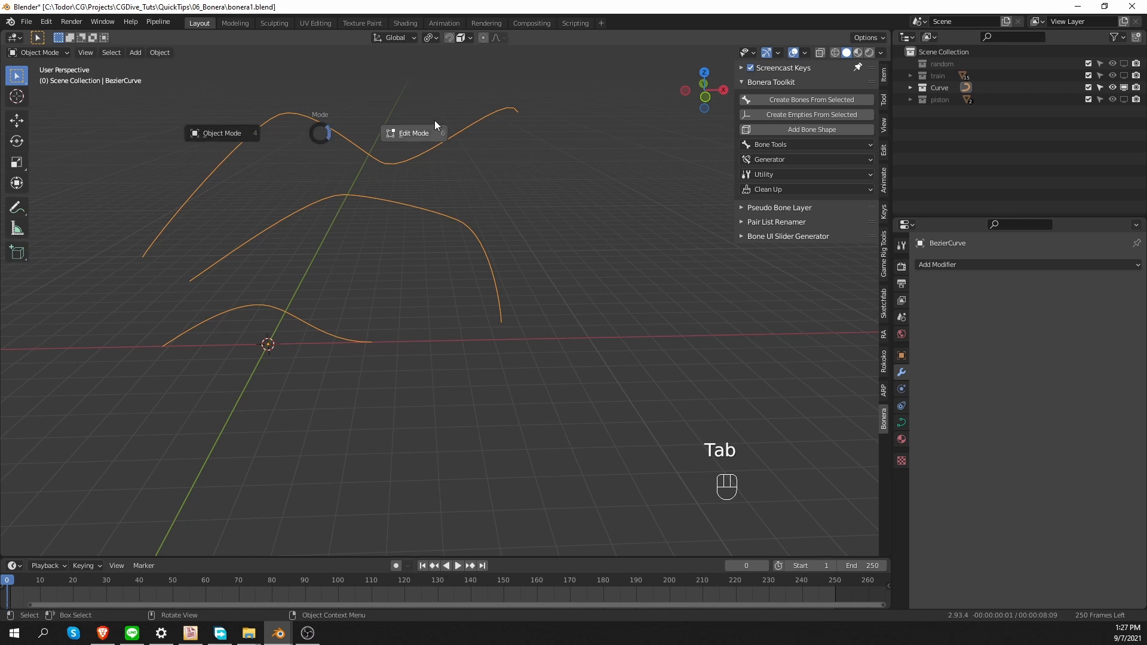
click(430, 126)
key(a)
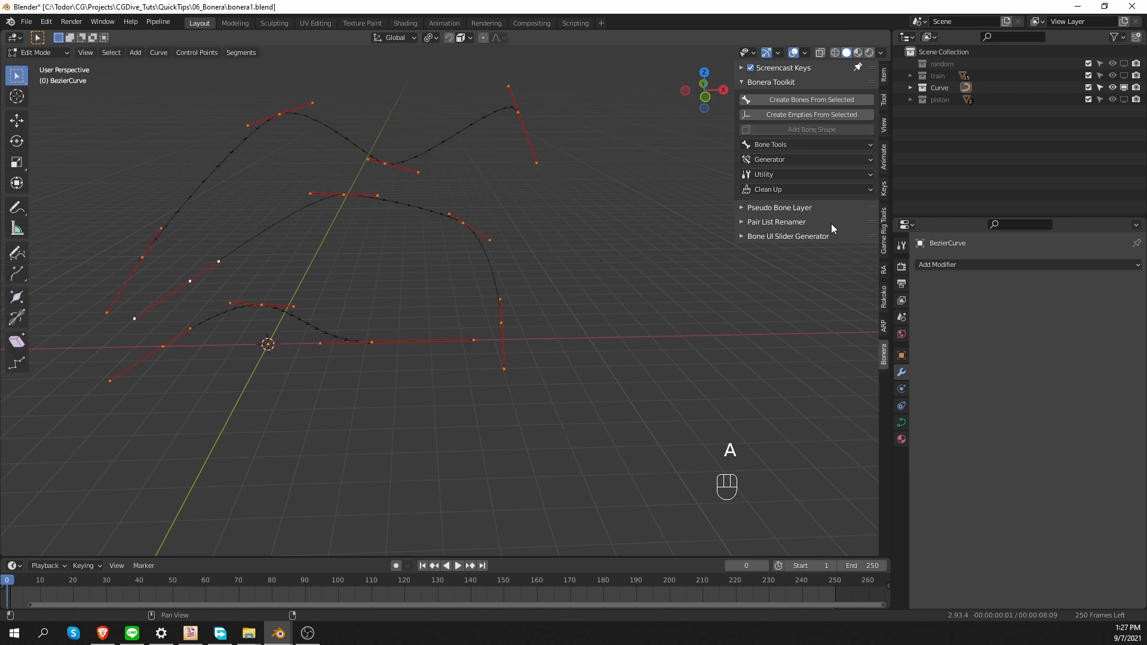
click(783, 145)
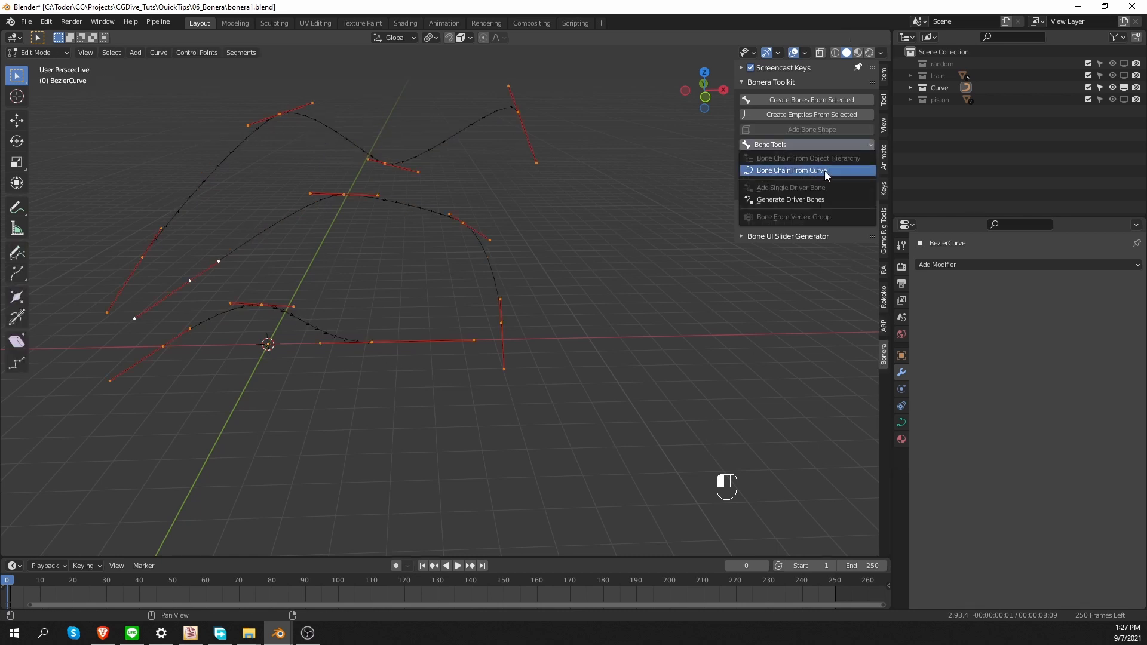
click(843, 170)
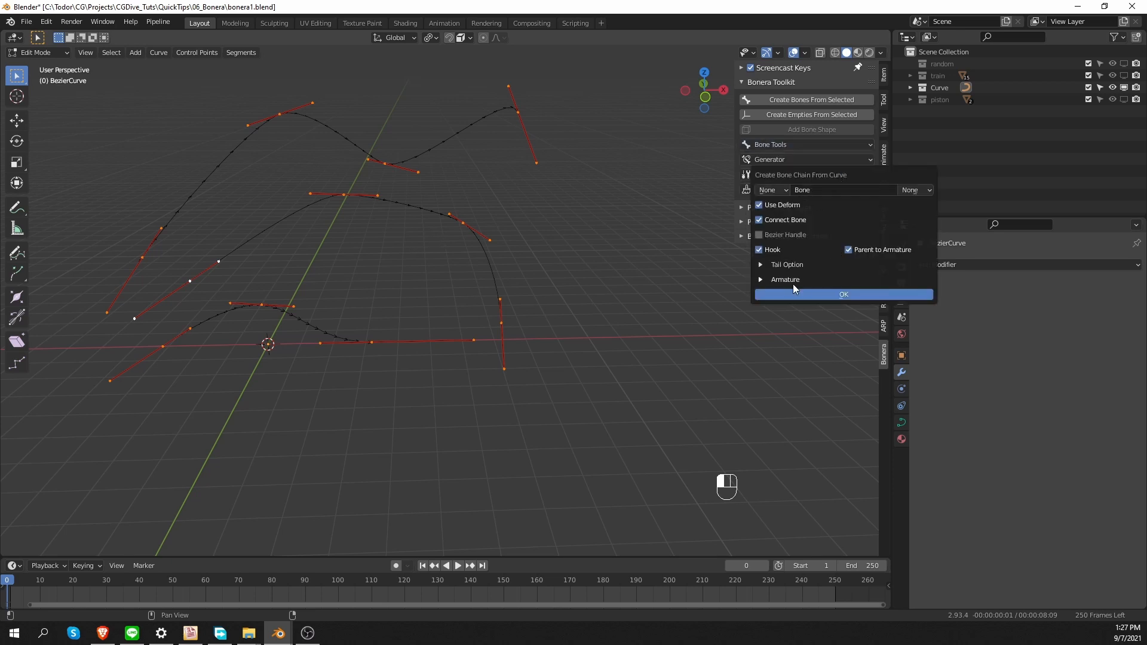
click(804, 295)
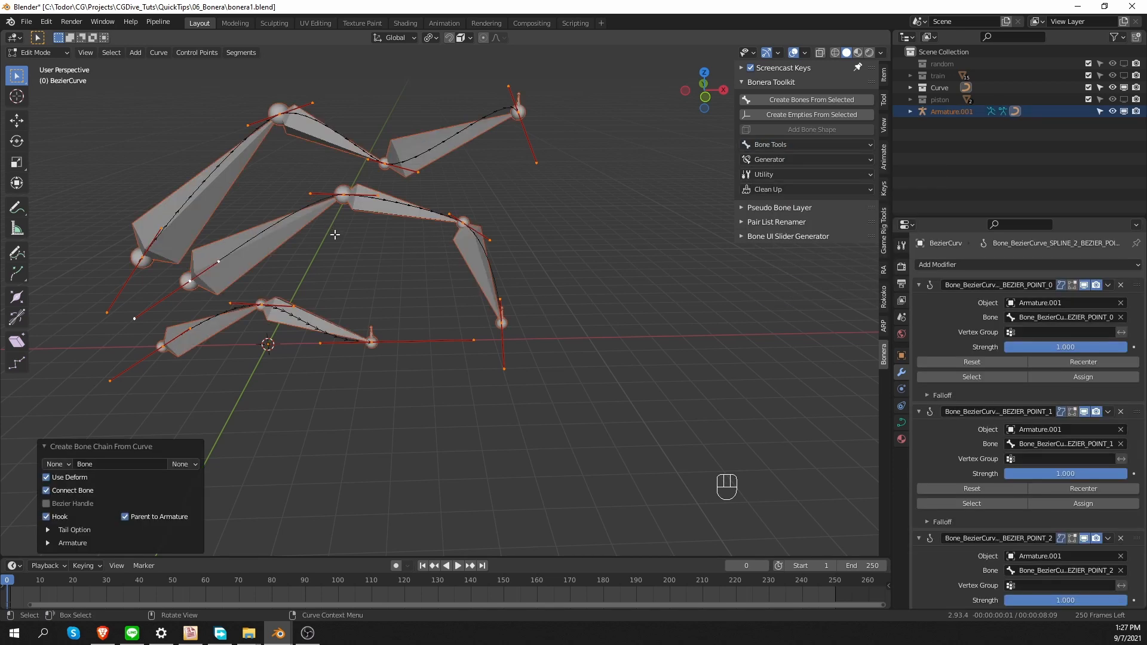
click(54, 504)
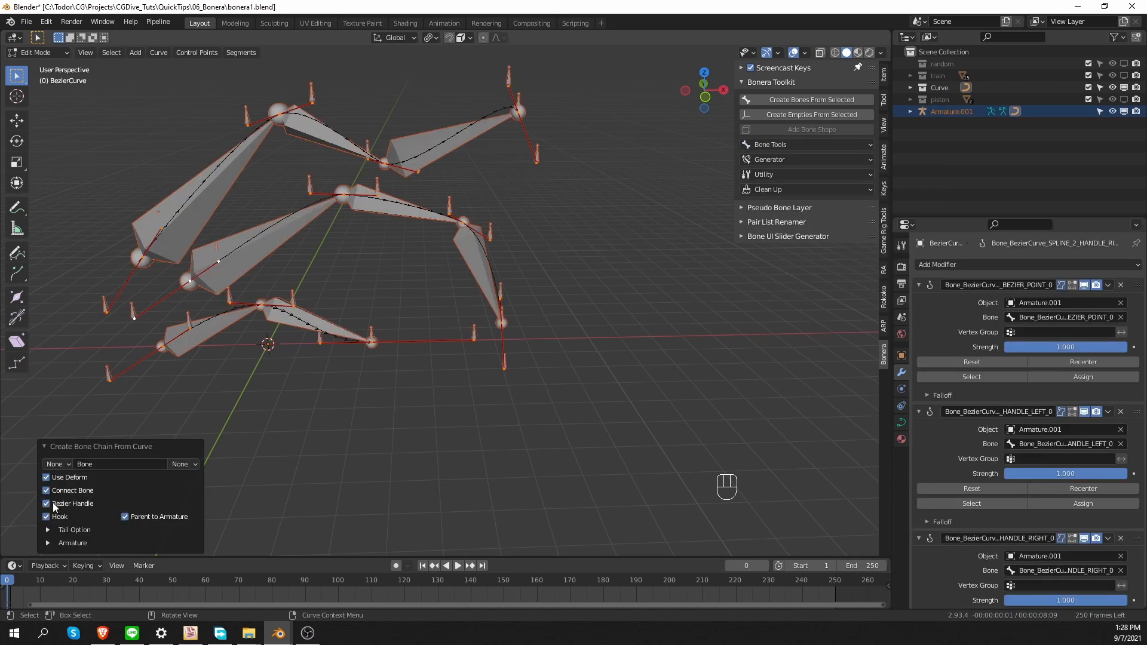
- Try rotating the first bone of the upper curve's chain in Pose Mode and switch the viewport to wireframe
key(Tab)
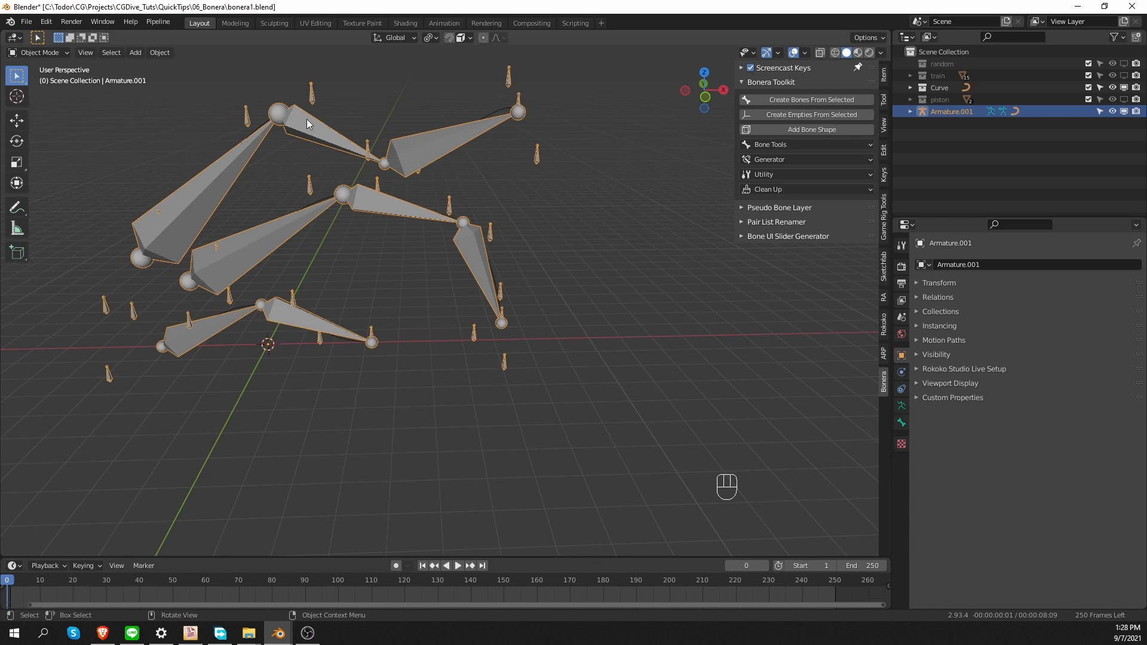
key(Tab)
key(r)
key(z)
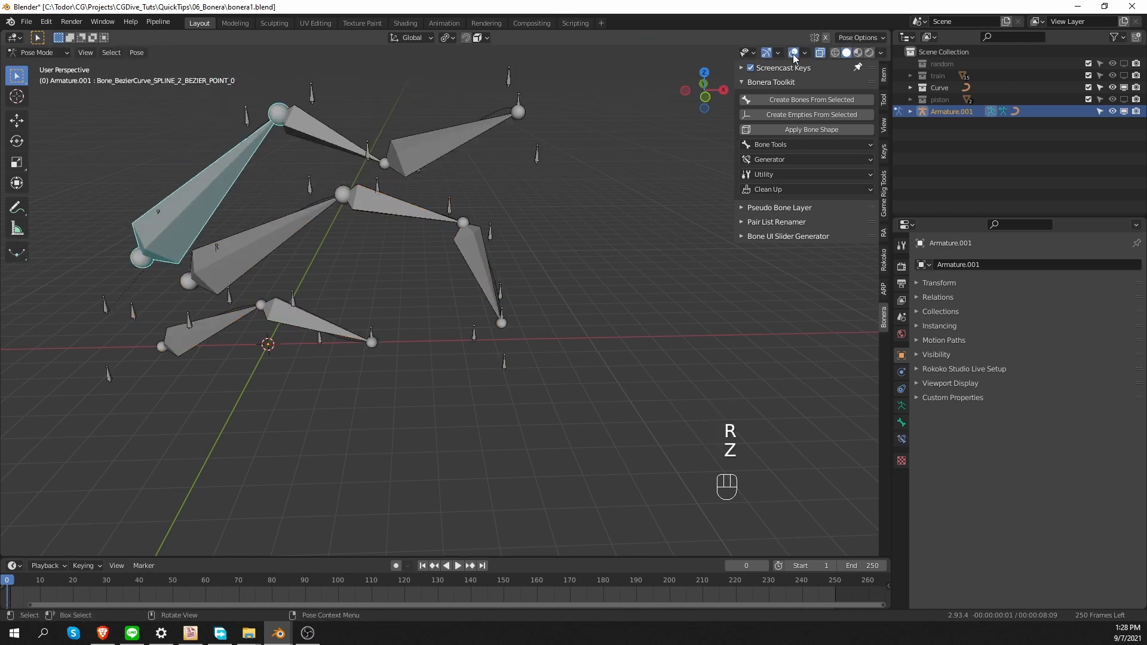
middle_drag(240, 196, 222, 212)
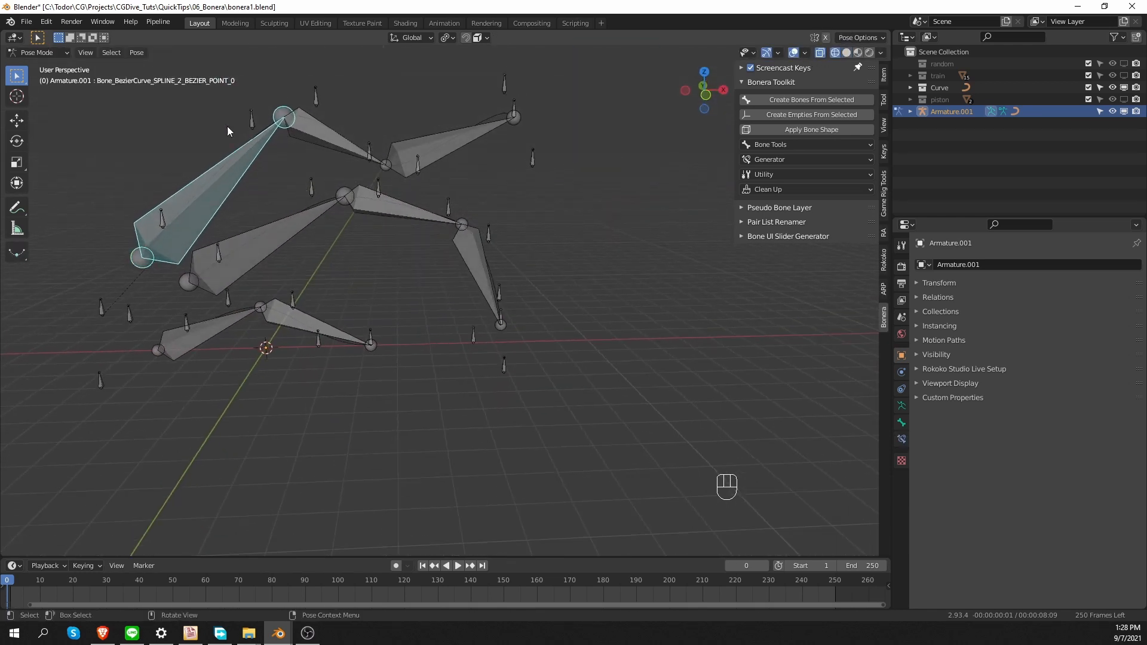
key(Tab)
- Select the Bezier curve and give its geometry a round bevel depth of about 0.451 m
click(264, 128)
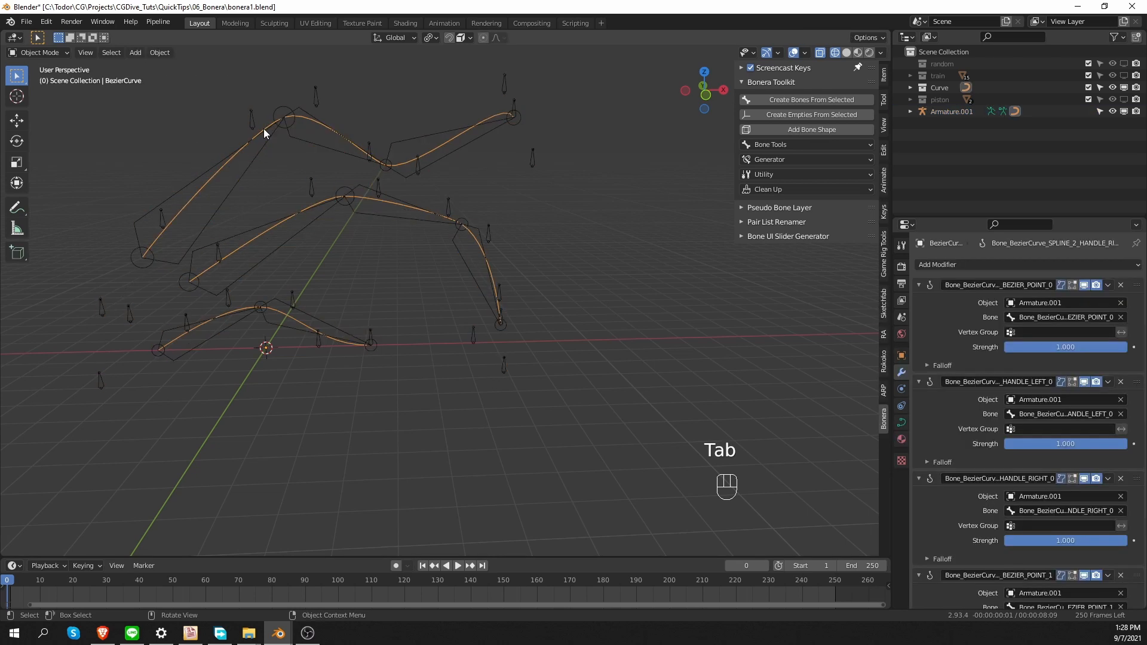
click(901, 356)
click(901, 422)
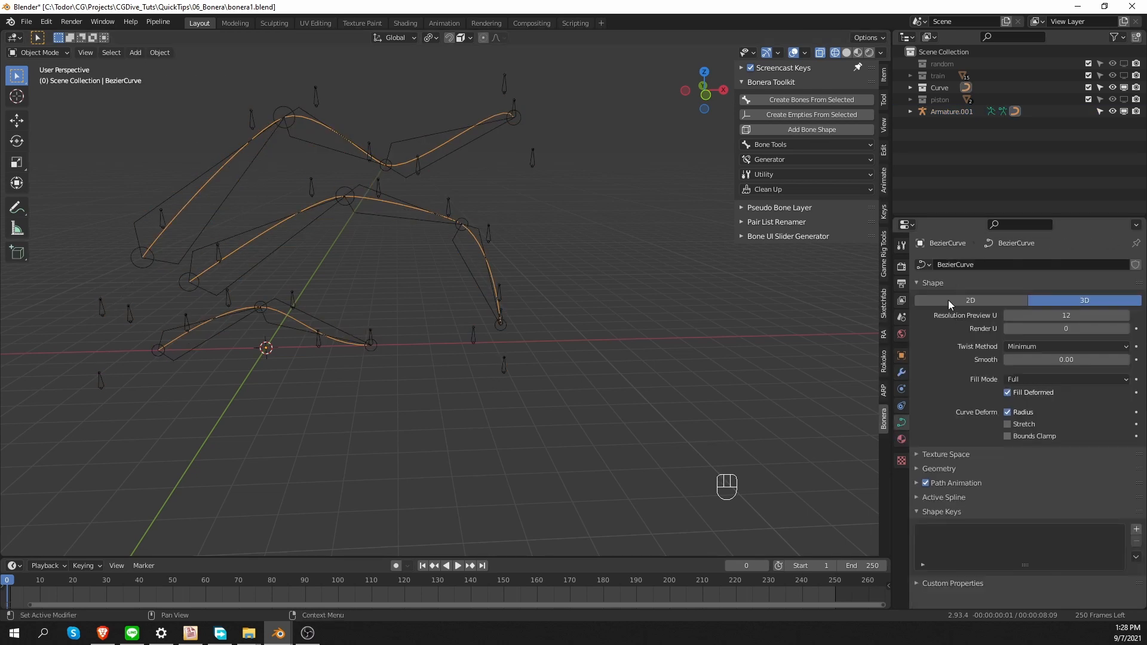
click(944, 283)
click(950, 312)
shift+drag(1044, 342, 1075, 330)
right_click(1079, 342)
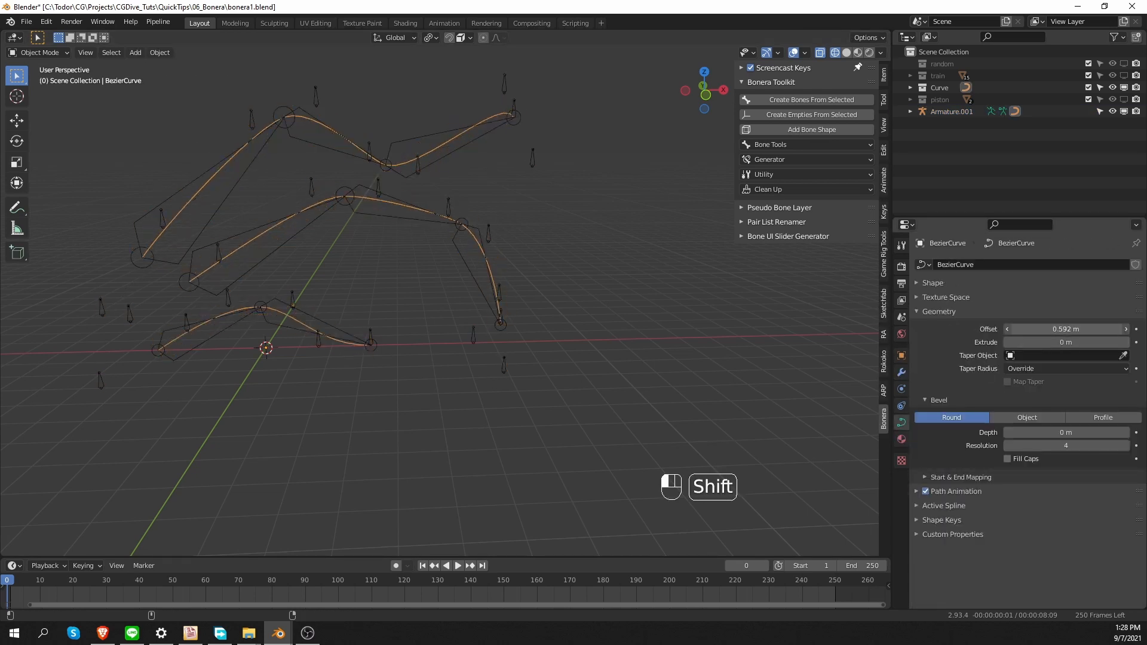
right_click(1075, 330)
shift+drag(1058, 432, 1072, 432)
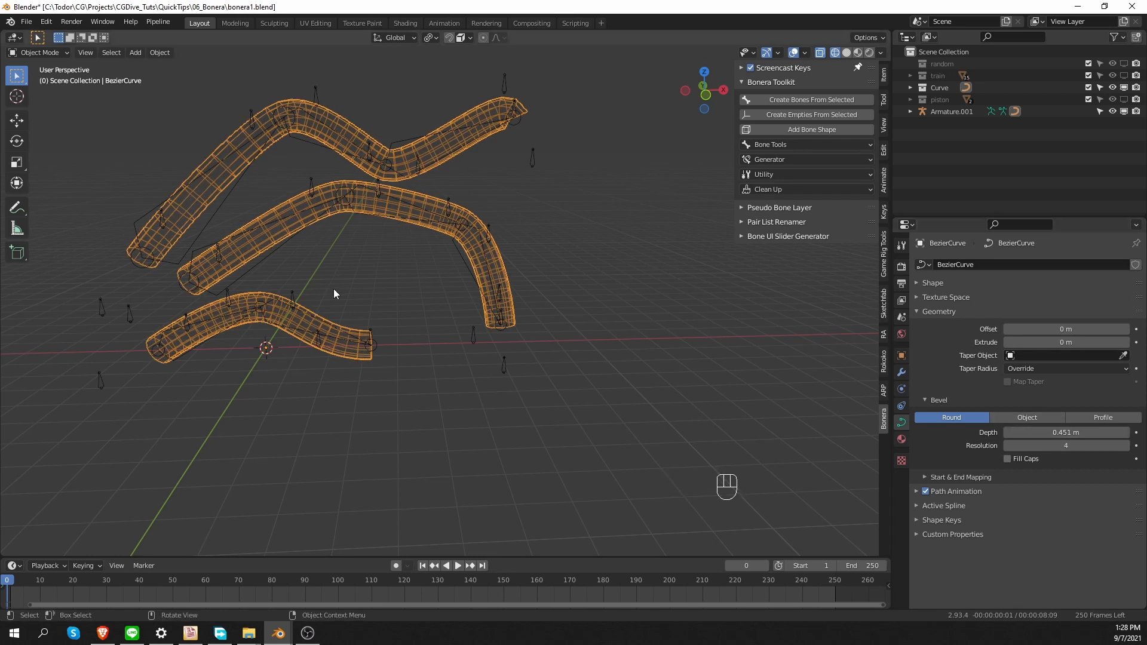
- Return to solid shading and test-rotate the upper chain's first bone in Pose Mode to check the tube's deformation
key(shift+z)
click(217, 187)
key(Tab)
click(217, 188)
key(r)
right_click(319, 126)
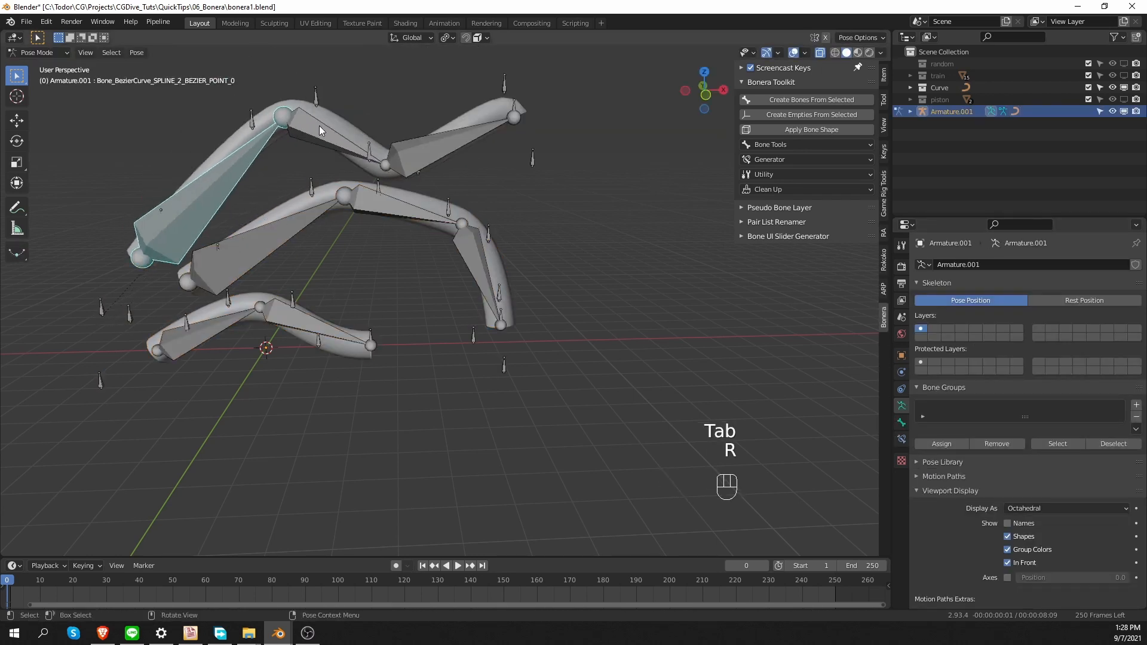
- Test-rotate the middle bone of the upper chain and select its last bone
click(320, 127)
key(r)
key(r)
key(r)
right_click(374, 182)
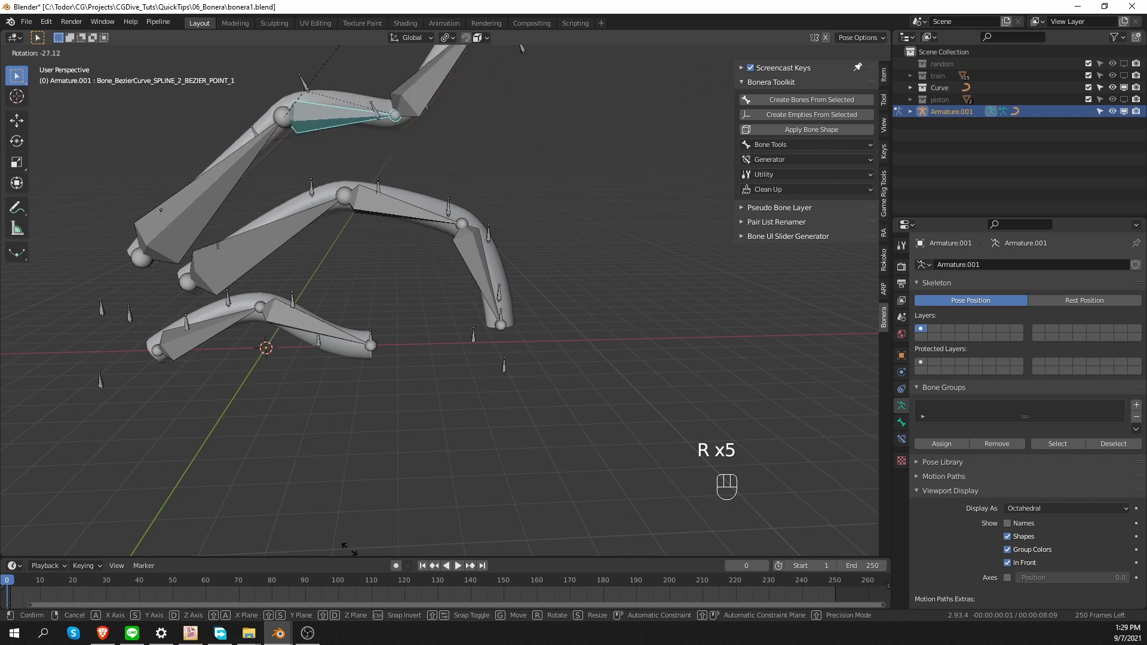
click(437, 141)
click(436, 142)
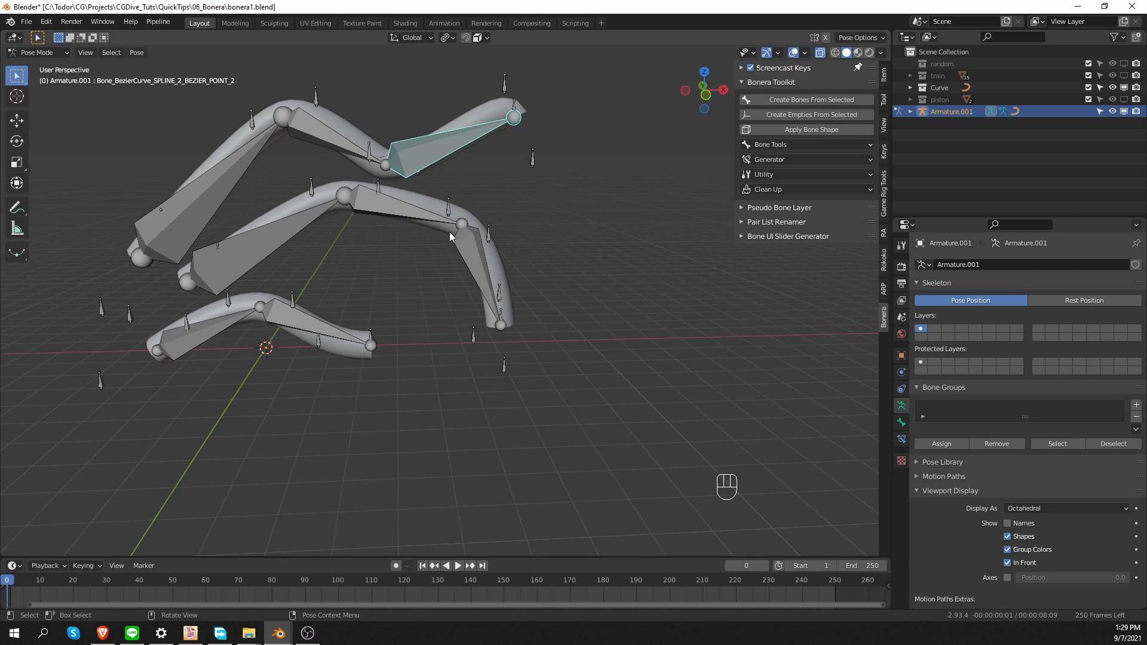
- Undo the curve's bevel and generated bone chain, and return the curve to Object Mode
key(Tab)
key(ctrl+z)
key(ctrl+z)
key(ctrl+z)
key(ctrl+z)
key(ctrl+z)
key(ctrl+z)
key(ctrl+z)
key(ctrl+z)
key(ctrl+z)
key(ctrl+z)
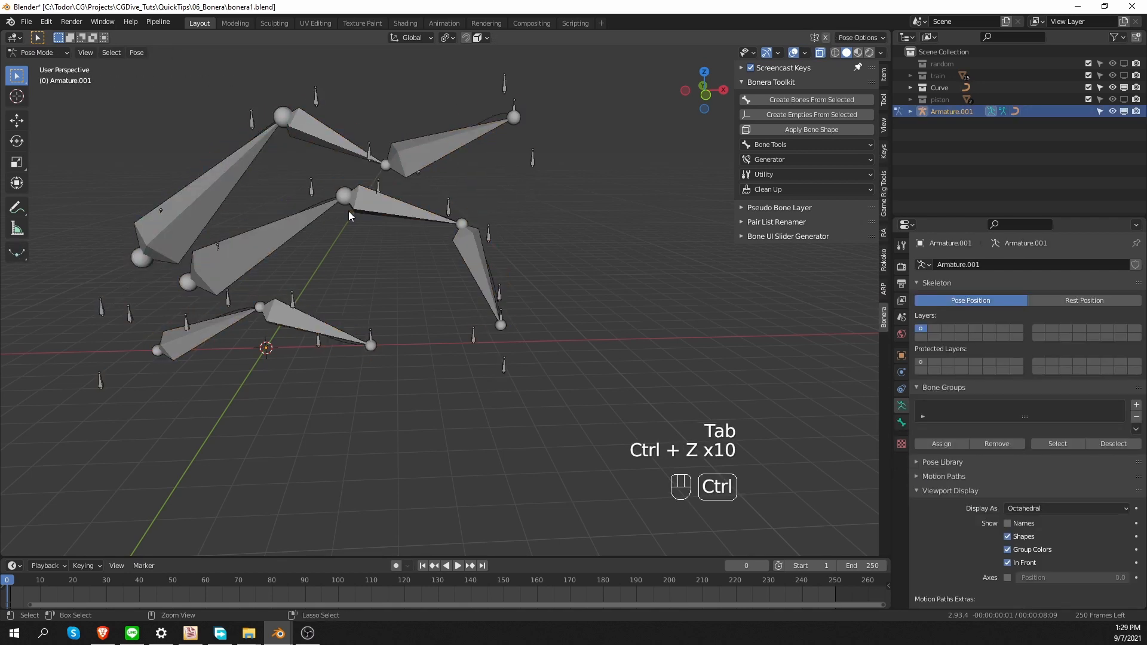
key(ctrl+z)
key(ctrl+z)
key(ctrl+z)
key(ctrl+z)
key(ctrl+z)
key(ctrl+z)
key(Tab)
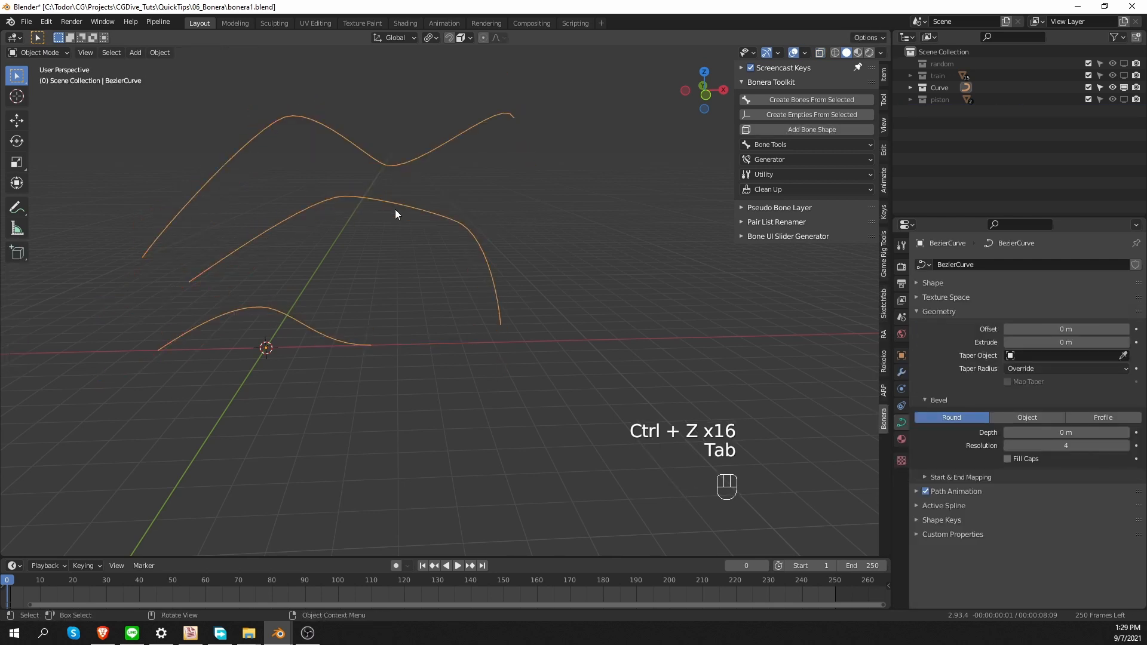
- Hide the Curve collection, make the random collection visible and active, and look through the Generator tools
click(1123, 87)
click(1123, 64)
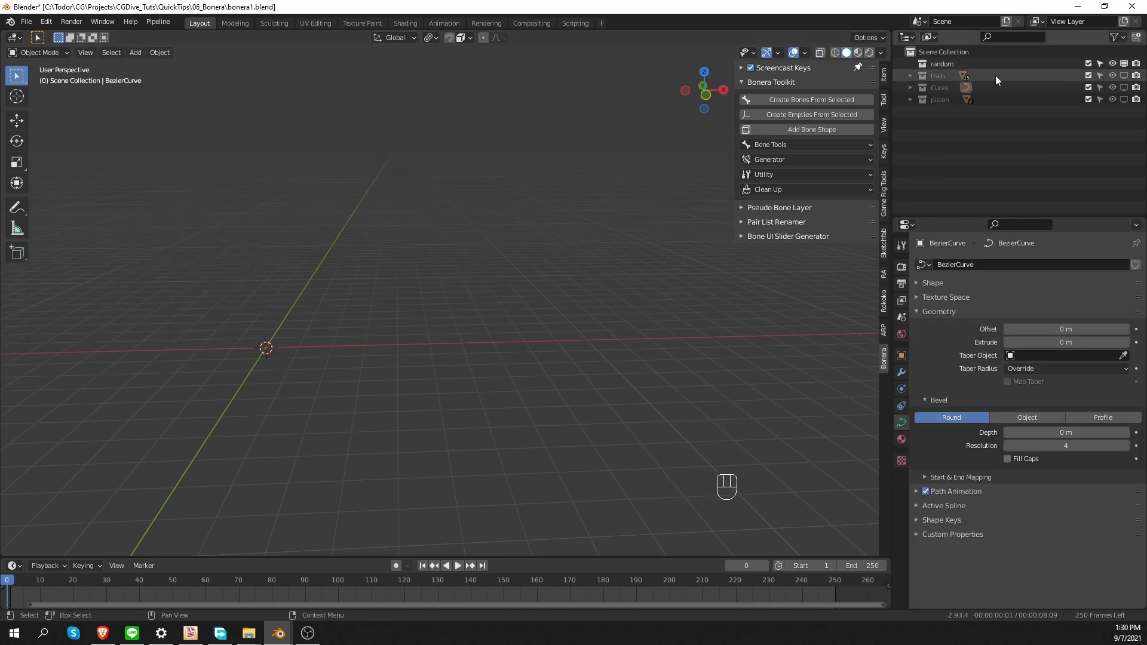
click(942, 64)
click(773, 159)
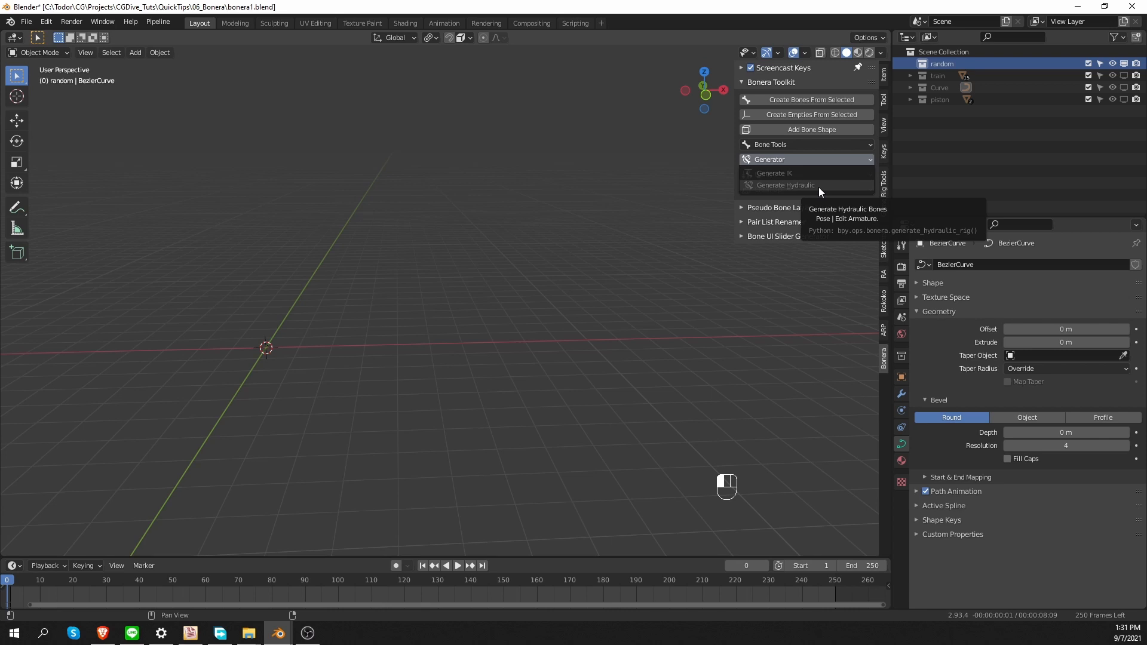
- Add a single-bone armature and raise its bone about 2.93 m in Edit Mode from the right view
middle_drag(472, 341, 373, 365)
key(shift+a)
mouse_move(361, 334)
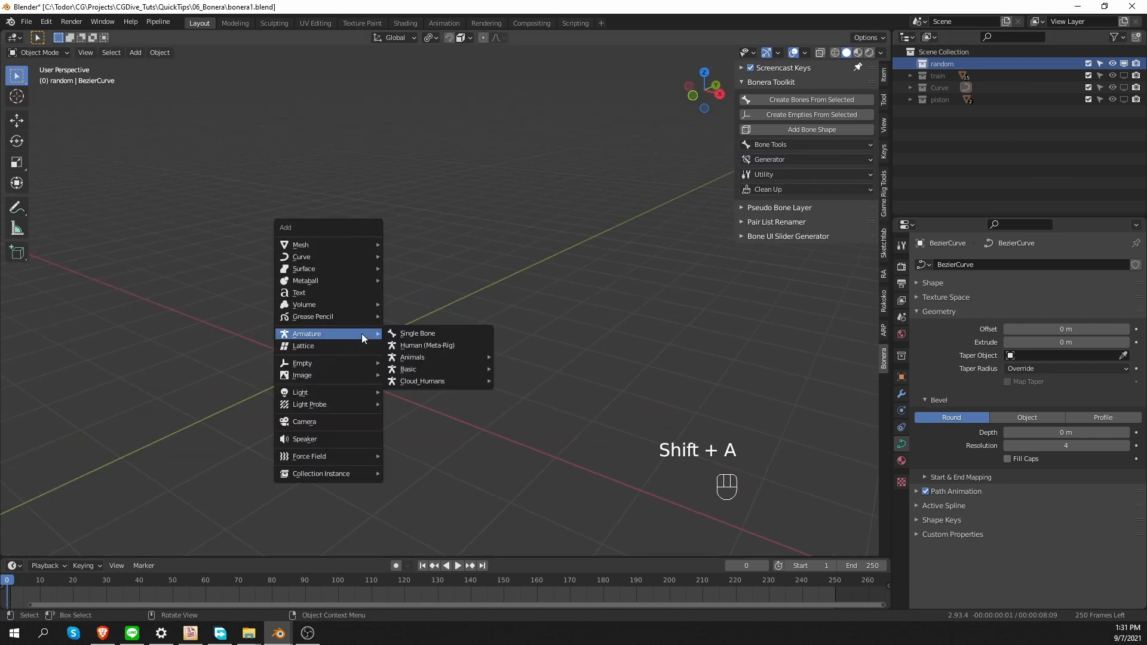
click(464, 340)
key(KP_3)
key(Tab)
key(r)
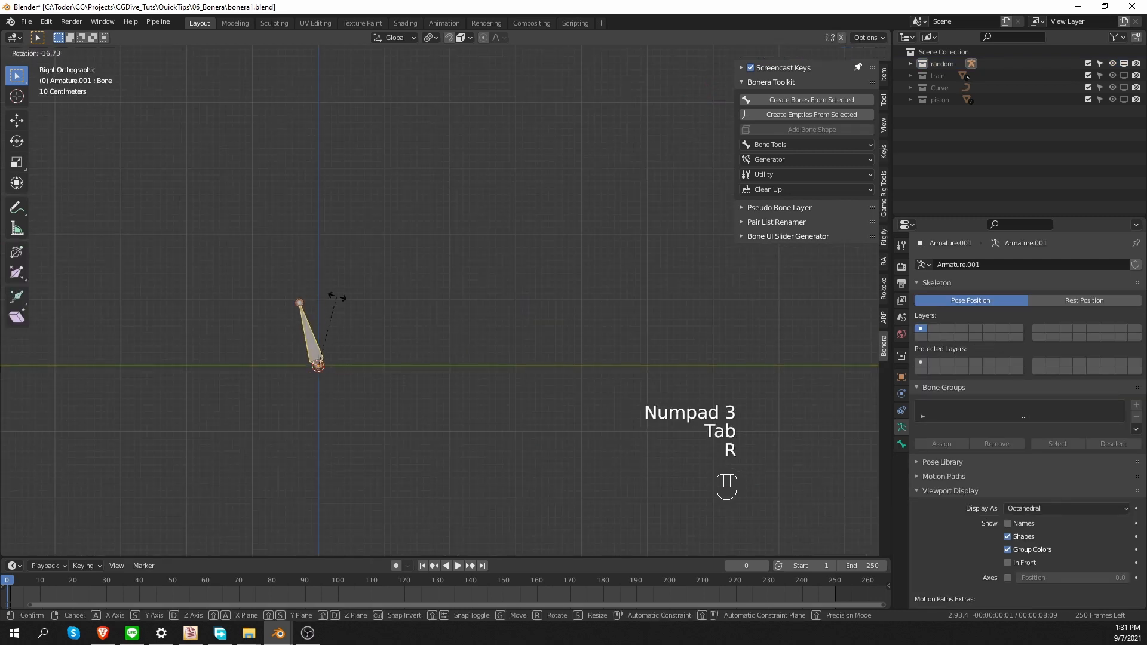
right_click(353, 353)
key(g)
click(347, 140)
- Rotate the bone to point downward and move its tail down and outward to form the thigh
key(r)
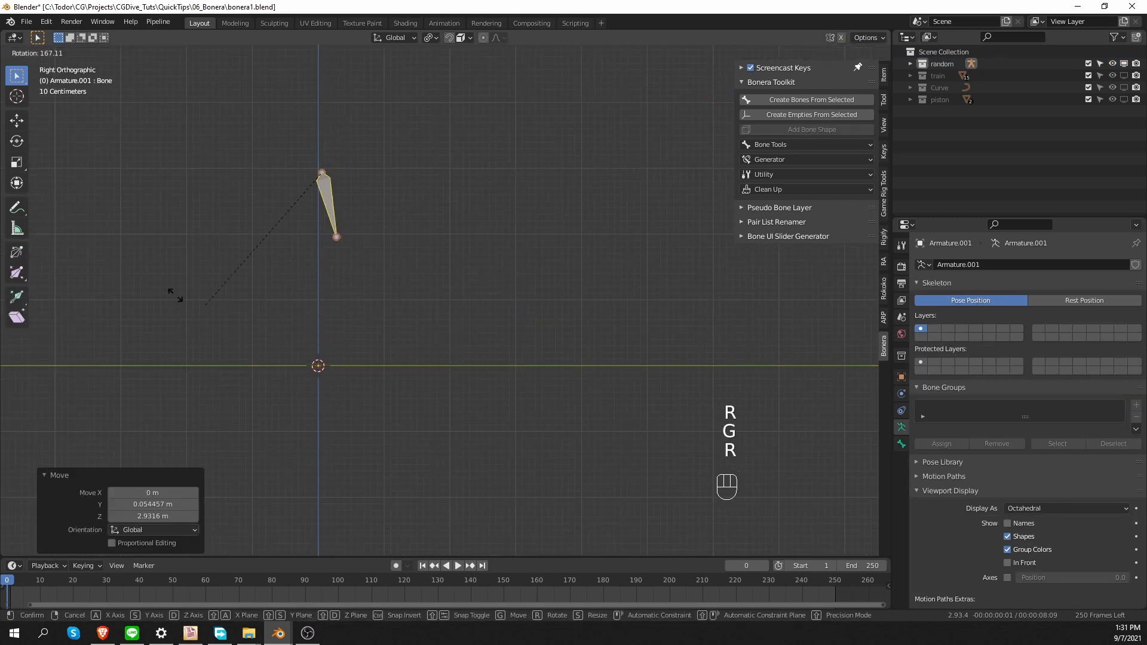
click(174, 289)
click(295, 233)
key(g)
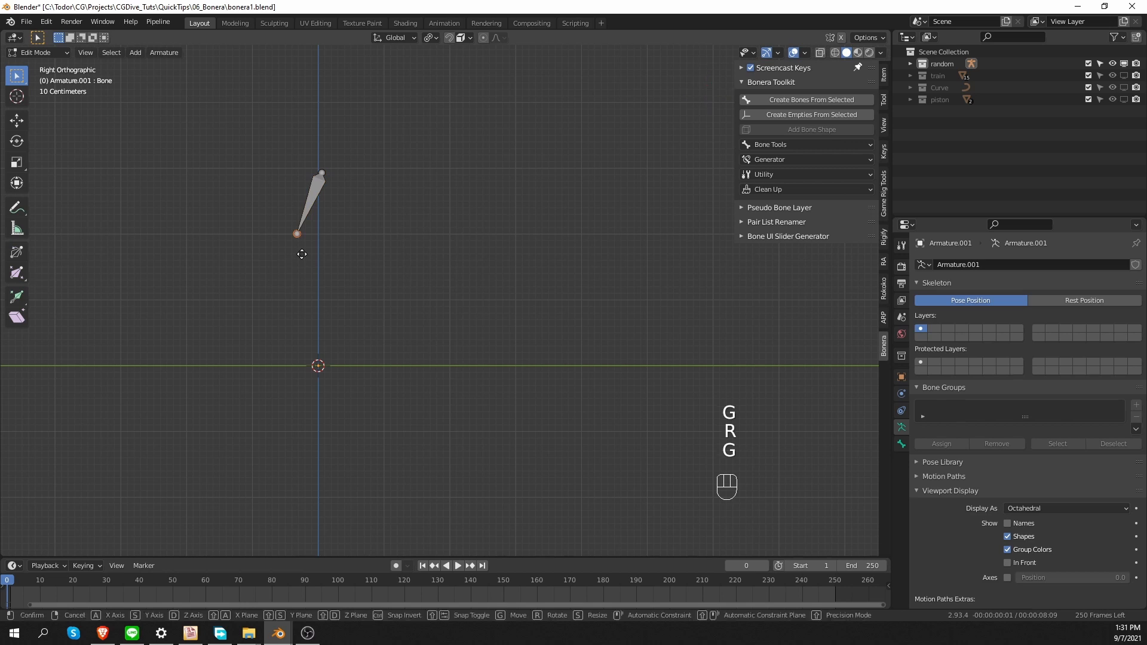
click(273, 284)
- Extrude three bones from the thigh's tail to form a lower leg, a foot and a toe at ground level
key(e)
click(299, 352)
key(e)
click(280, 369)
key(e)
click(237, 369)
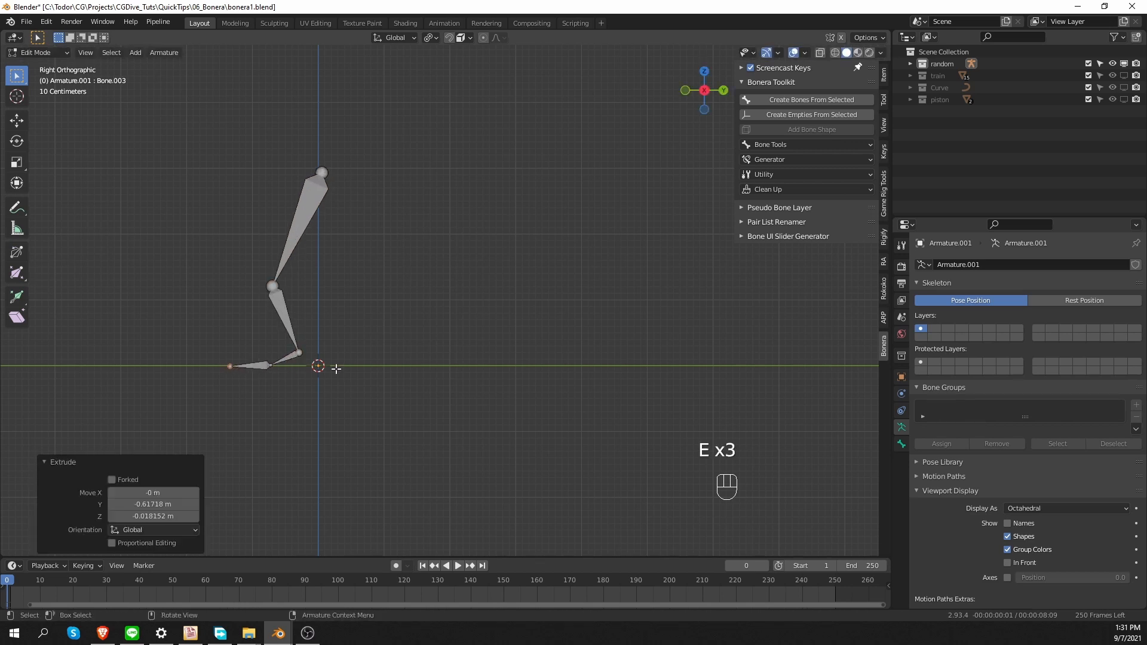
- In Pose Mode, generate IK on the lower-leg bone with a chain length of 2 and a pole
middle_drag(335, 369, 352, 385)
key(Tab)
click(278, 296)
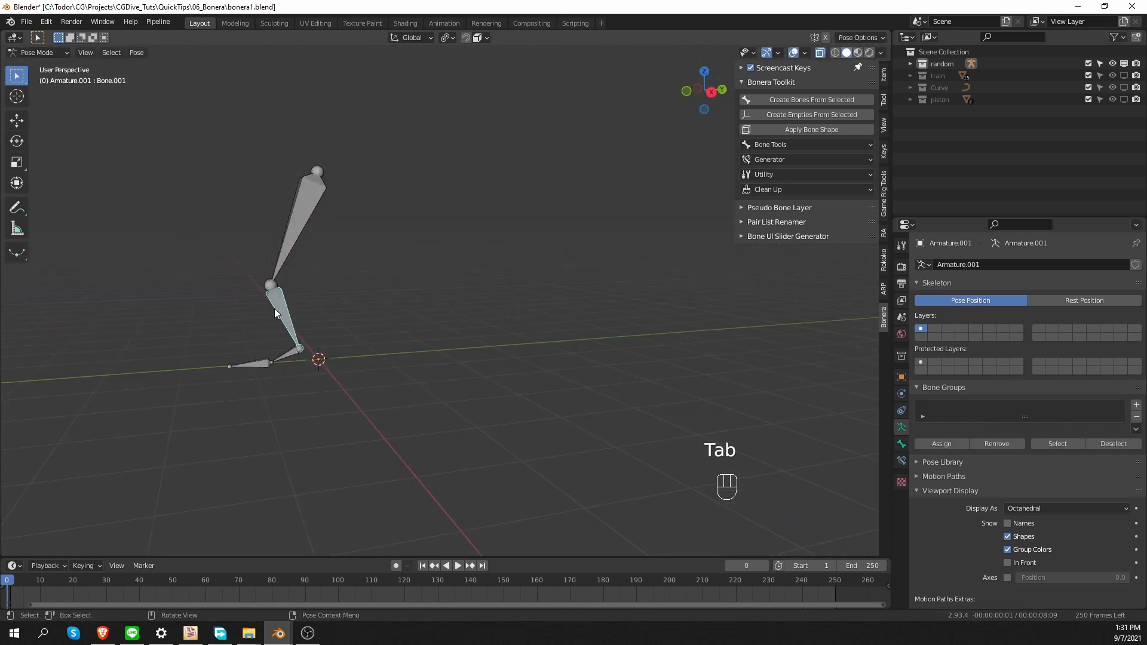
click(784, 158)
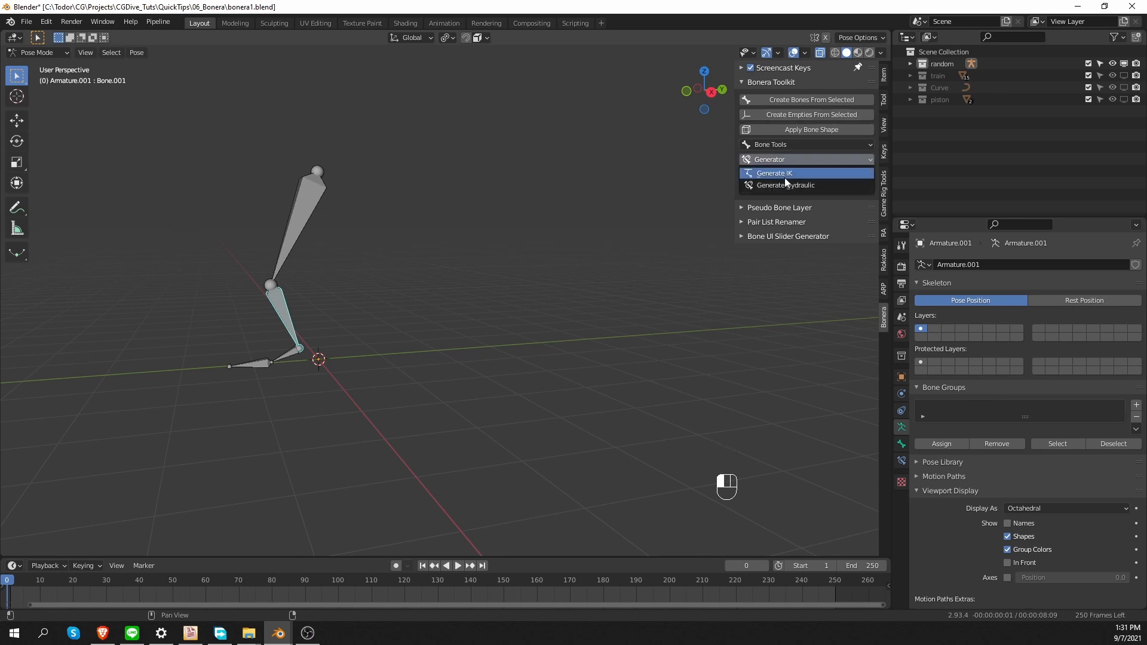
click(808, 172)
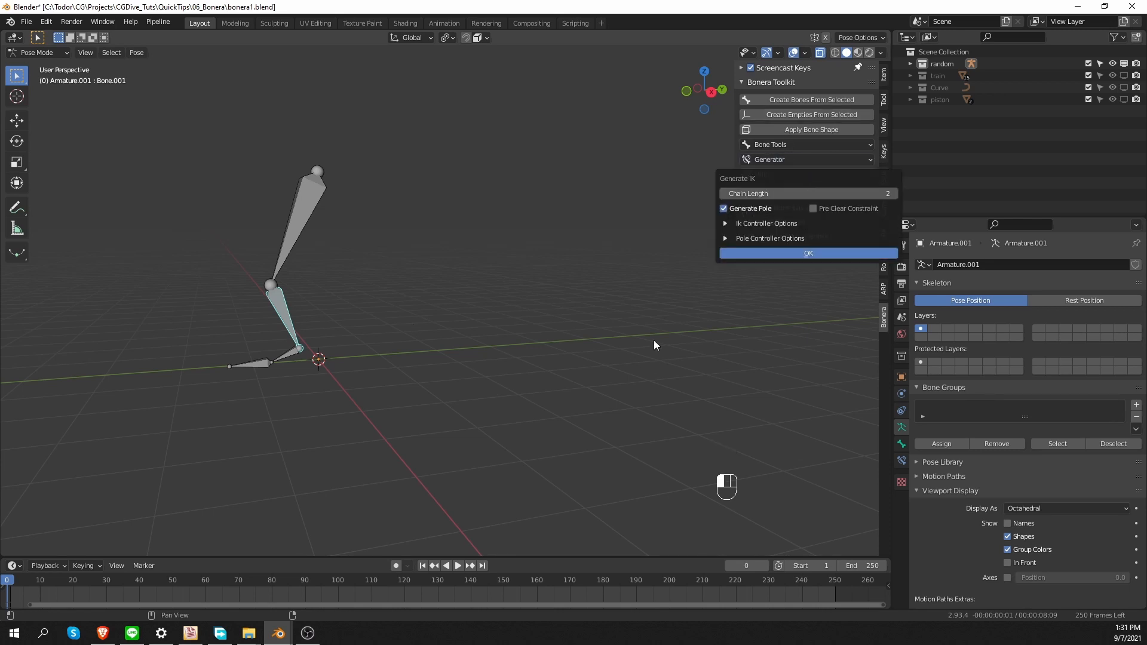
click(781, 254)
middle_drag(478, 340, 396, 343)
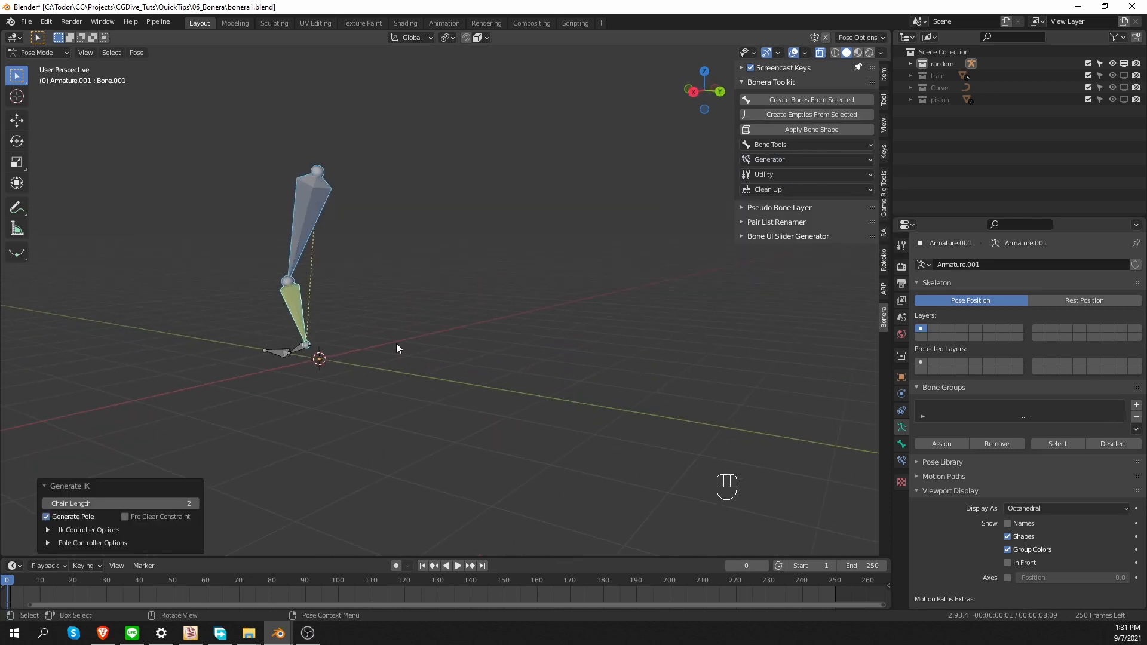
- Expand the IK controller options and set the generated controller bone's middle offset to 0.35
scroll(334, 359, up, 3)
middle_drag(263, 365, 314, 371)
click(147, 532)
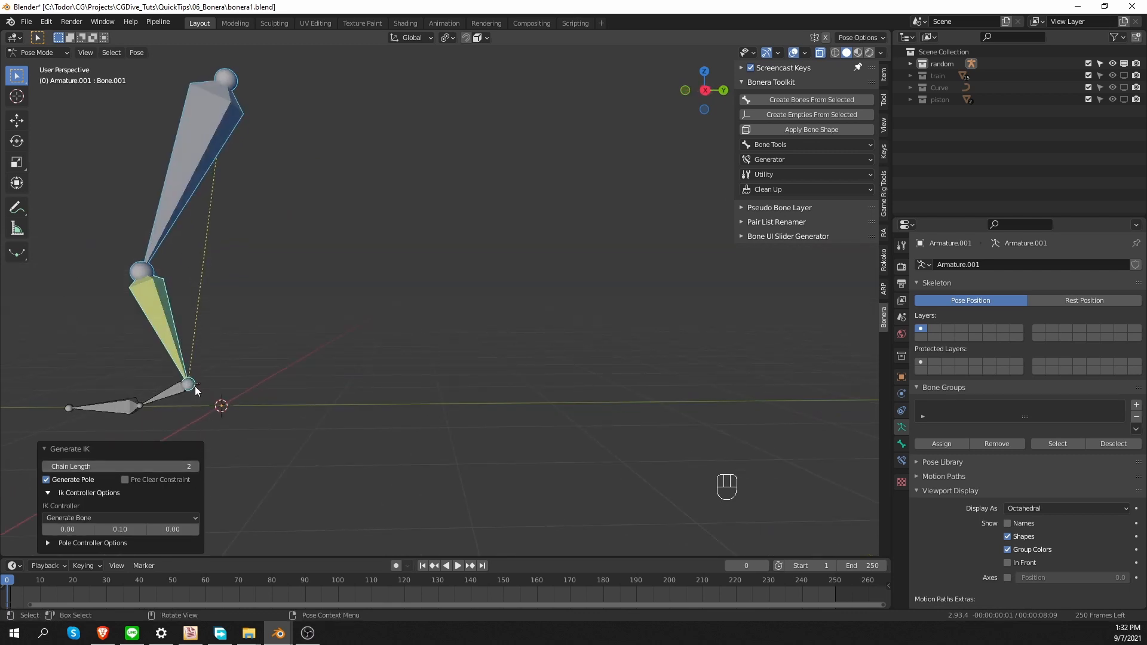
key(shift)
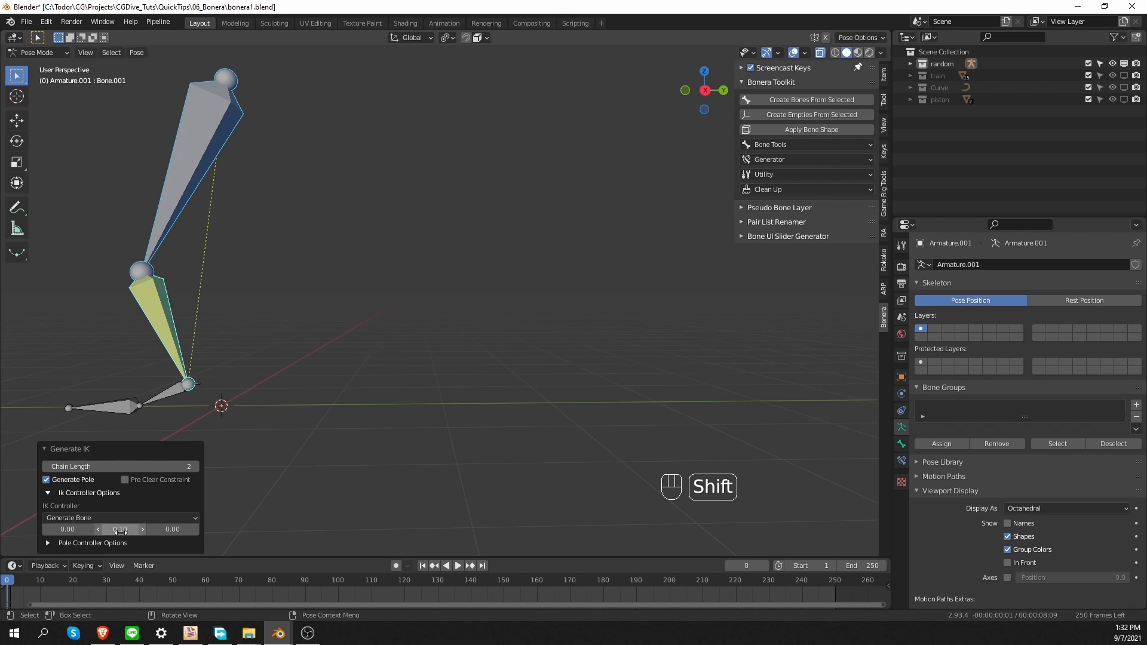
shift+drag(114, 532, 136, 529)
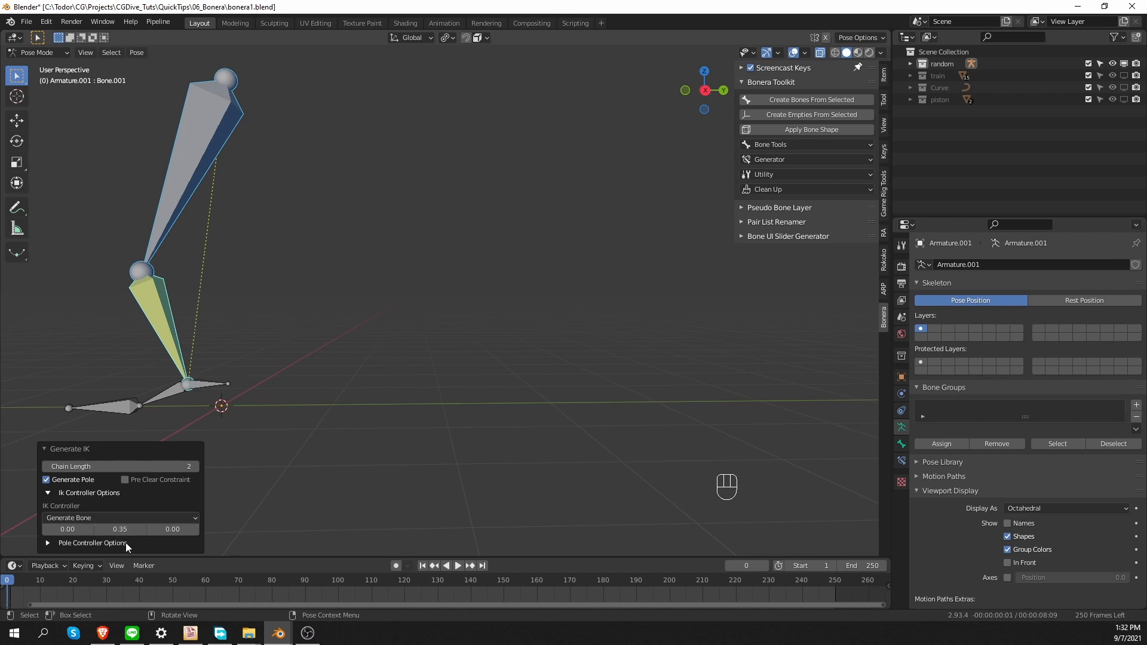
- Undo the IK setup and generate it again on the lower-leg bone with a chain length of 2 and a pole
shift+middle_drag(220, 368, 574, 392)
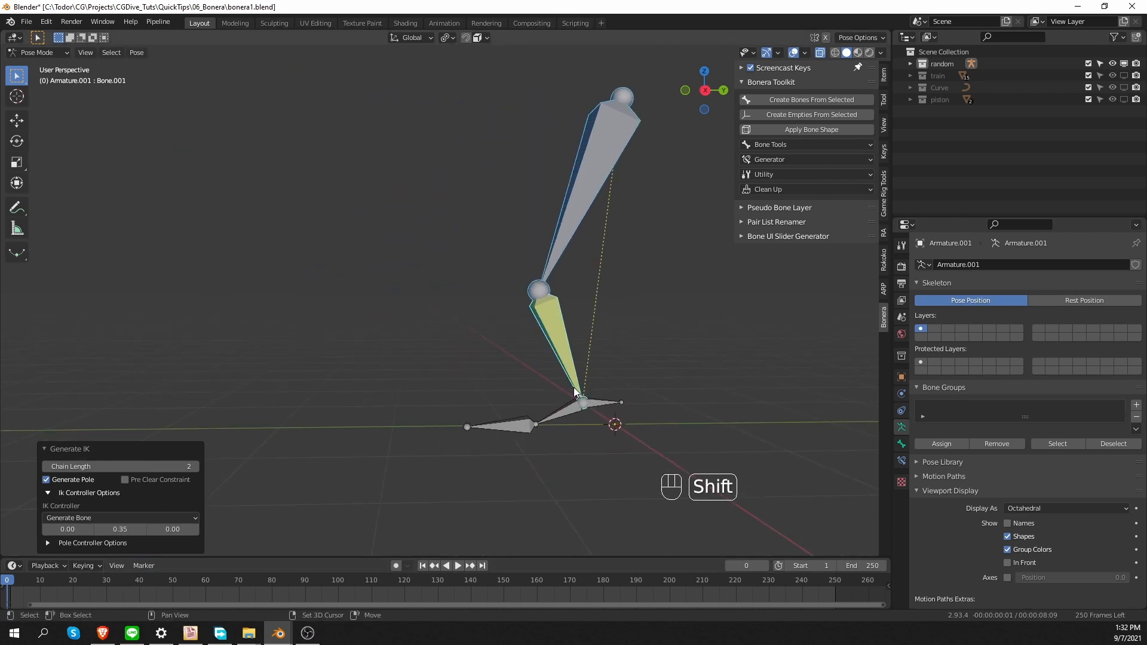
scroll(457, 382, down, 5)
scroll(508, 389, up, 2)
scroll(508, 389, down, 9)
scroll(508, 389, up, 6)
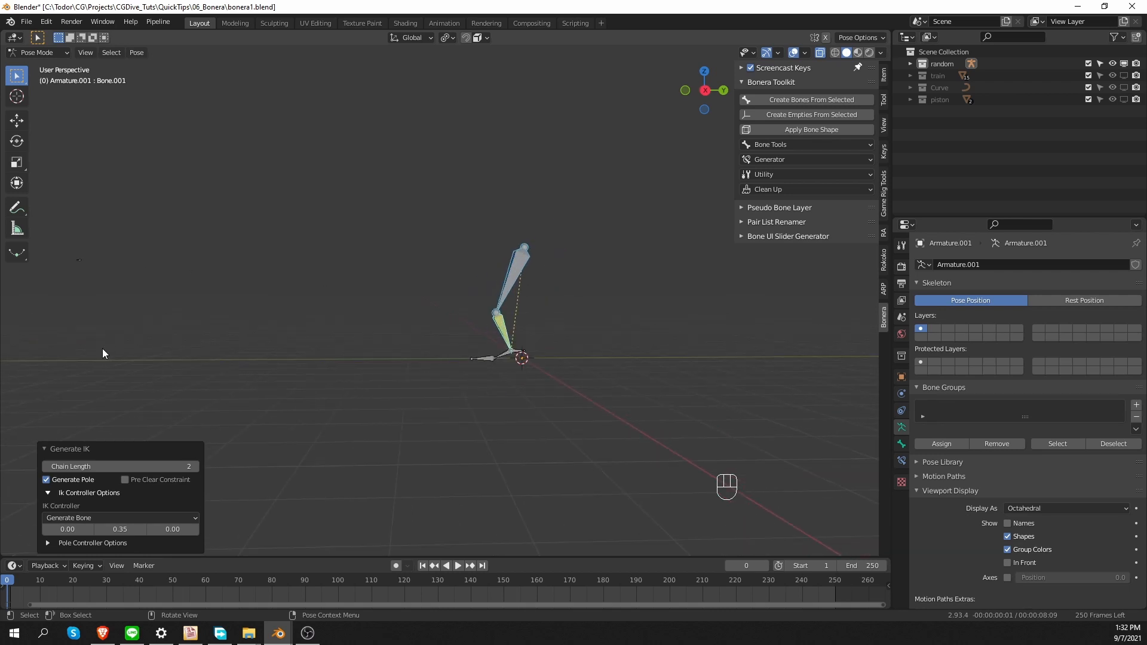
drag(81, 244, 103, 253)
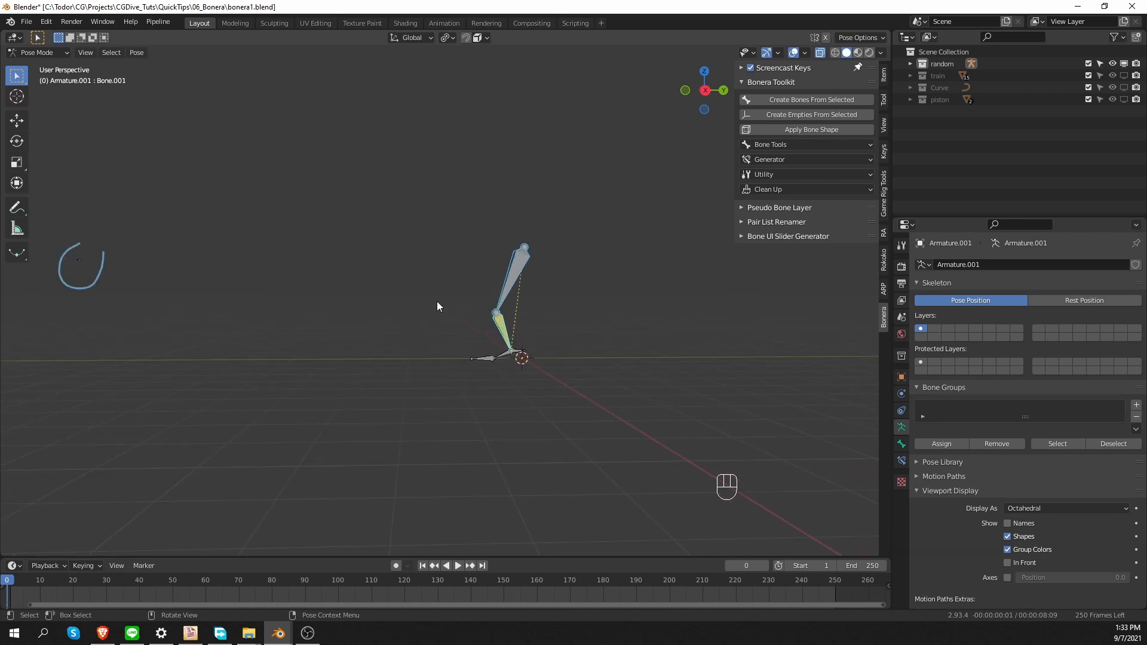
key(ctrl+z)
key(ctrl+z)
click(796, 159)
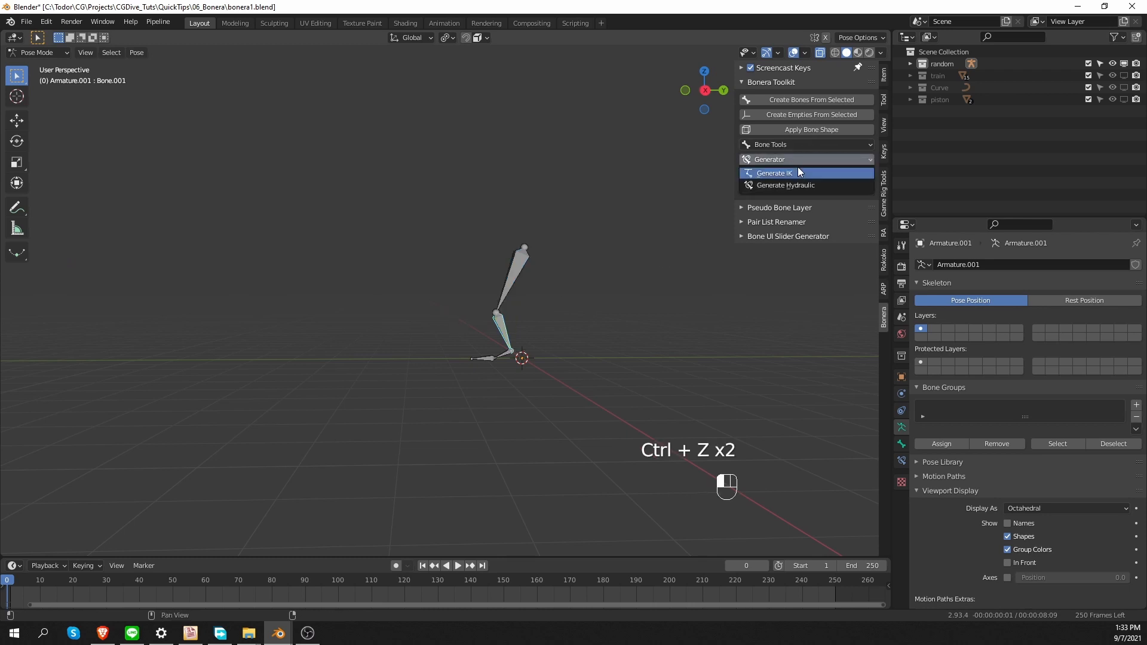
click(797, 172)
click(789, 298)
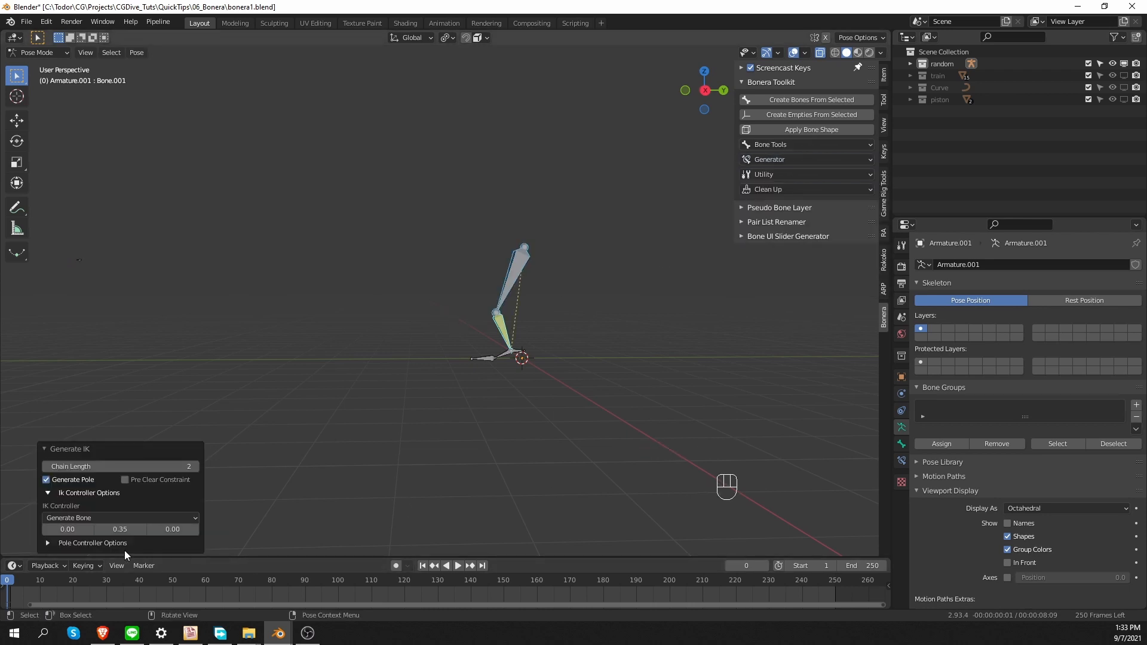
- Set the pole controller's offset distance to 3.26 and its middle tail offset to -0.41
click(88, 543)
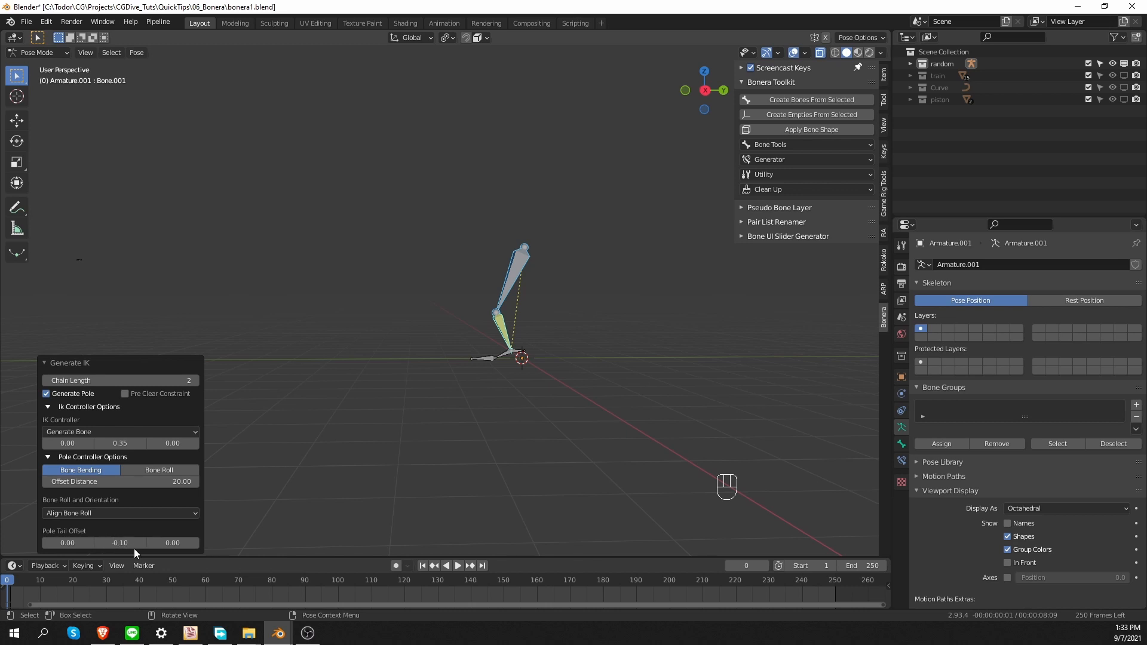
shift+drag(96, 483, 99, 482)
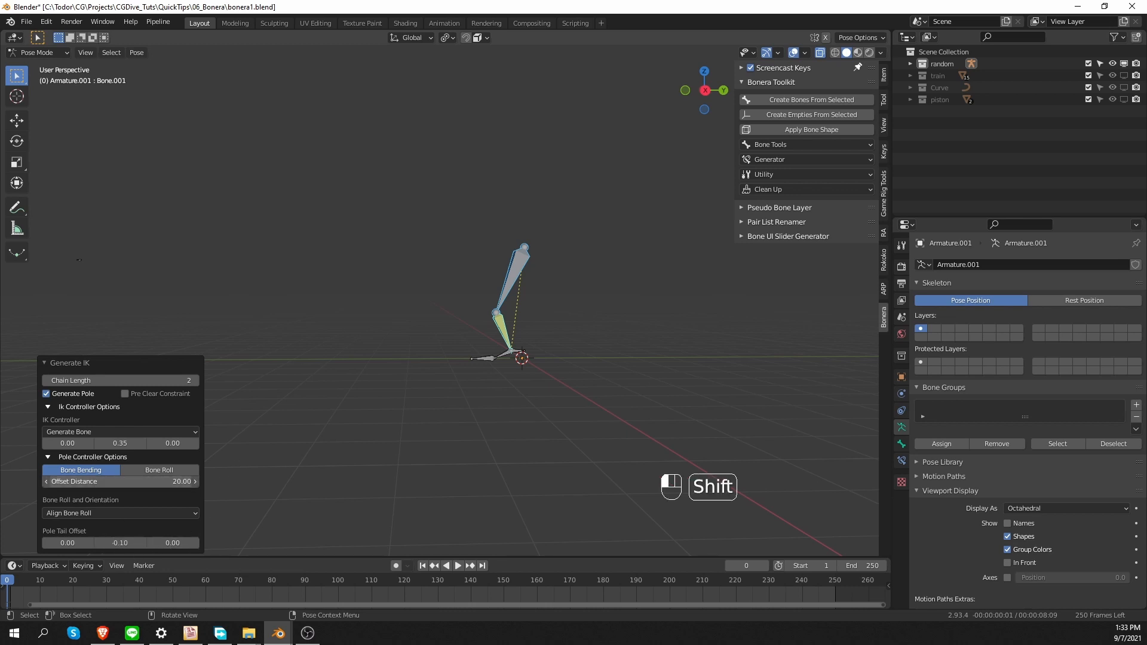
shift+drag(235, 485, 296, 495)
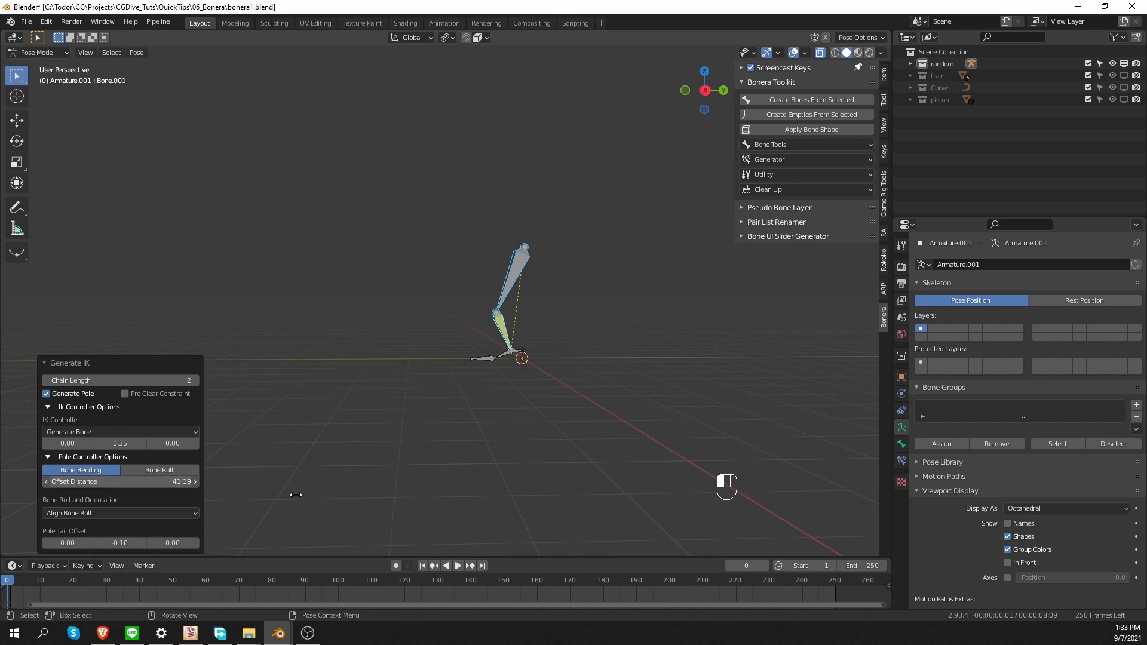
mouse_move(807, 495)
mouse_down()
mouse_move(888, 492)
mouse_move(238, 469)
mouse_up()
scroll(442, 343, up, 5)
shift+drag(120, 543, 68, 541)
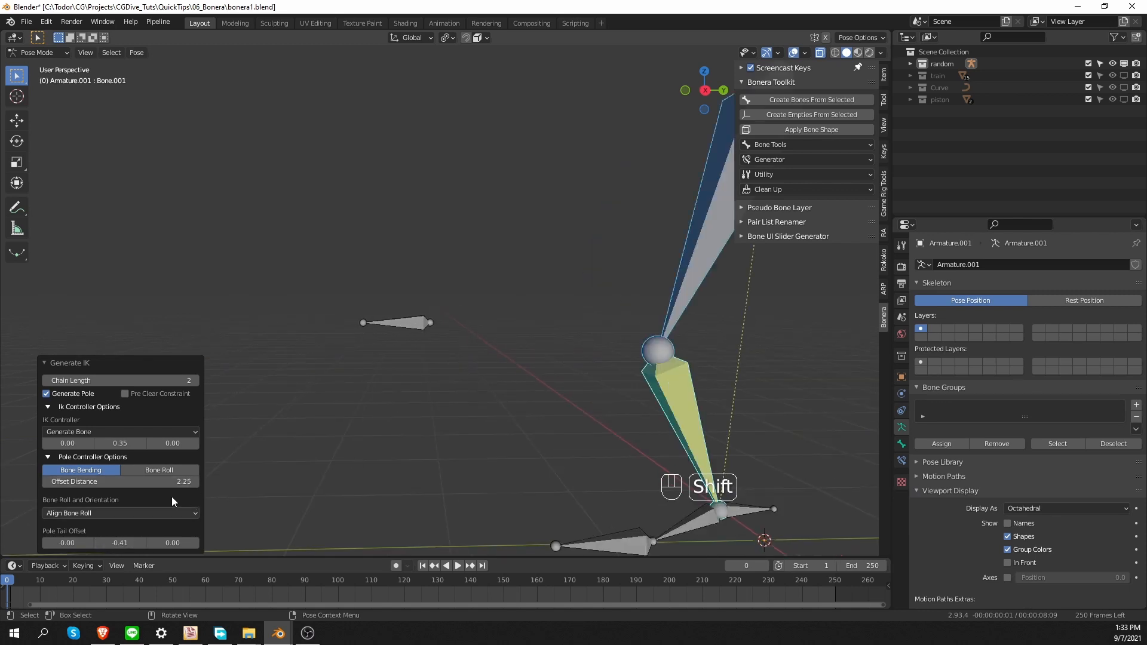
shift+drag(67, 482, 346, 474)
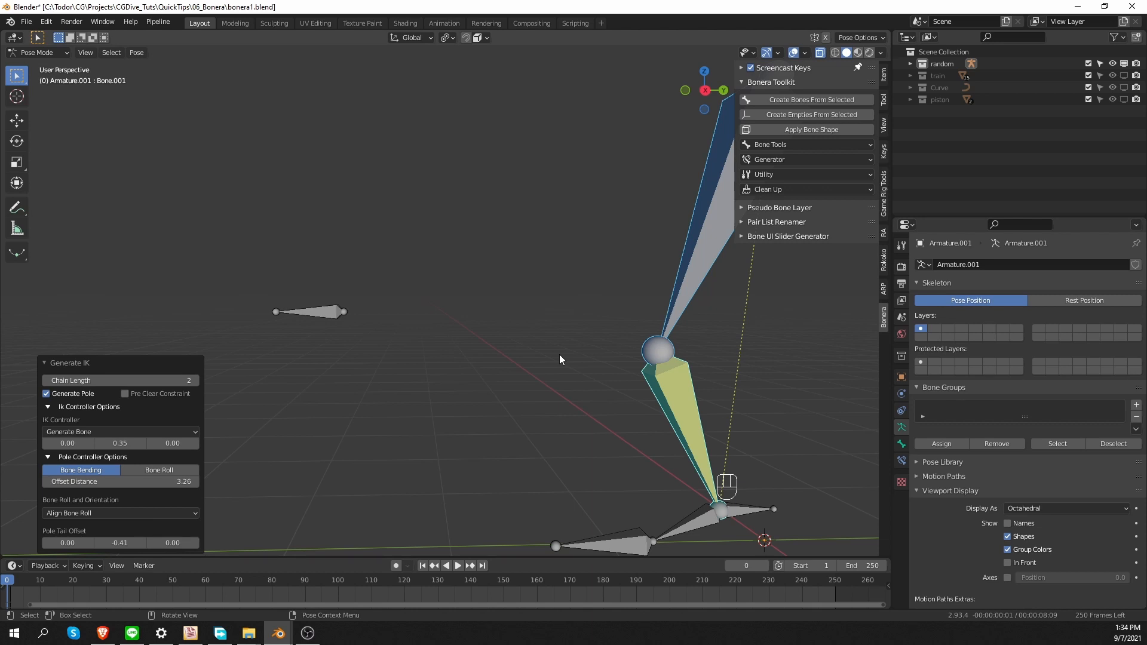
- Return the leg armature to Object Mode, hide the random collection and show the piston collection
key(Tab)
click(464, 347)
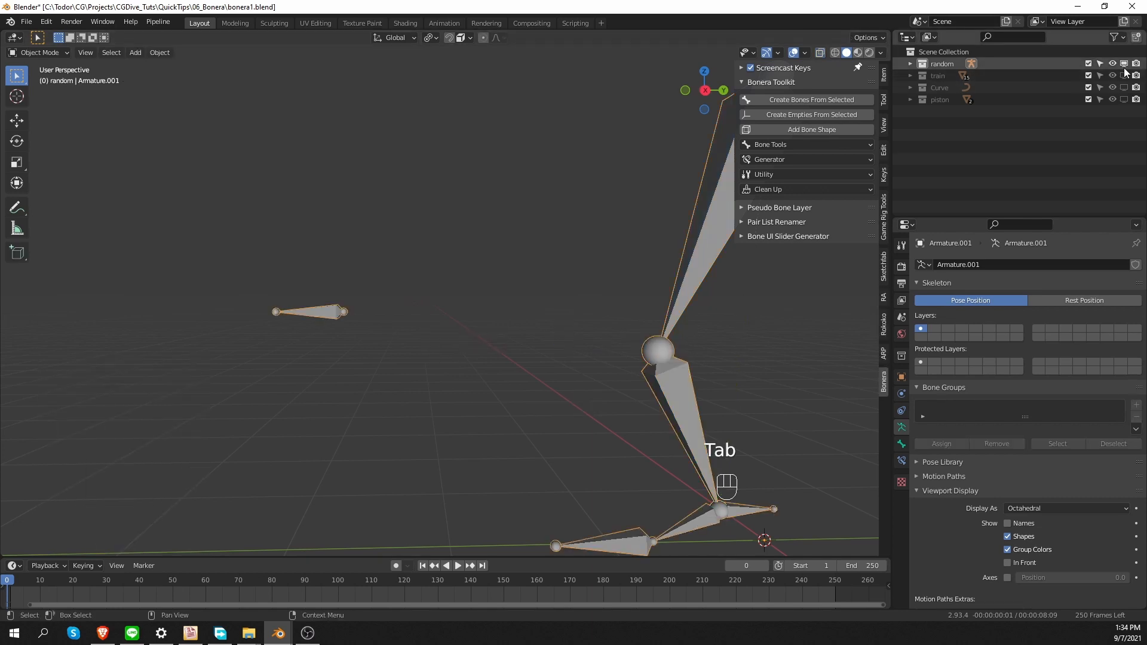
click(1123, 63)
click(1123, 99)
middle_drag(469, 382, 572, 419)
scroll(572, 419, down, 4)
shift+middle_drag(335, 376, 522, 400)
- Create individual bones for both piston parts in a new armature, with their tails at the 3D Cursor
click(561, 358)
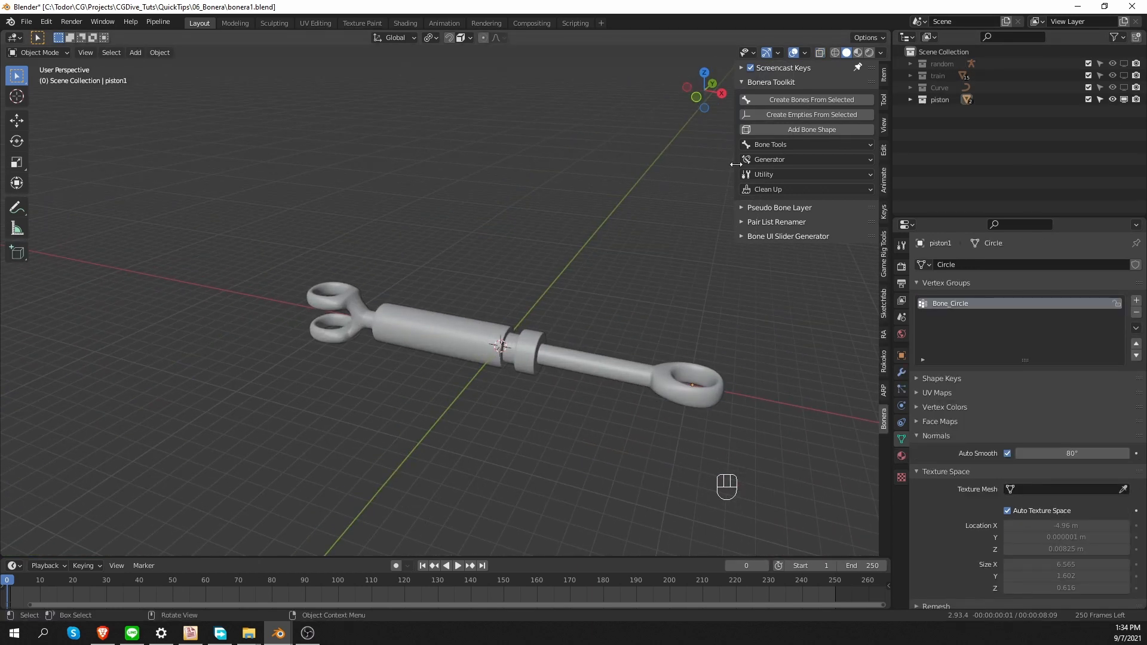
click(784, 162)
click(443, 309)
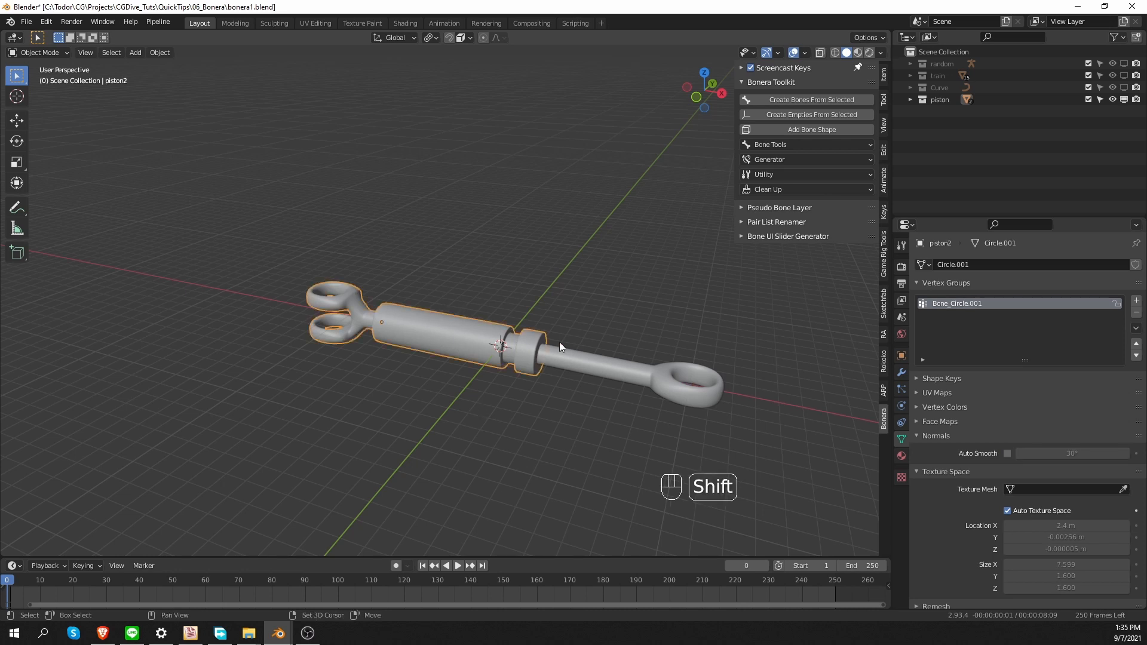
shift+click(590, 360)
click(789, 99)
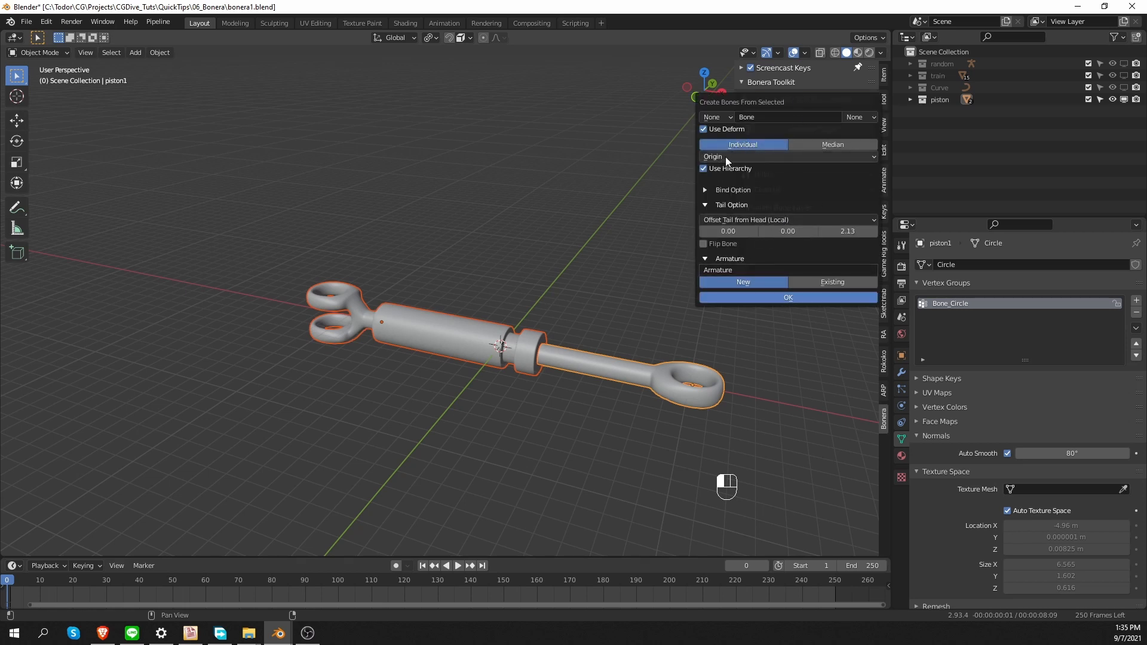
click(787, 298)
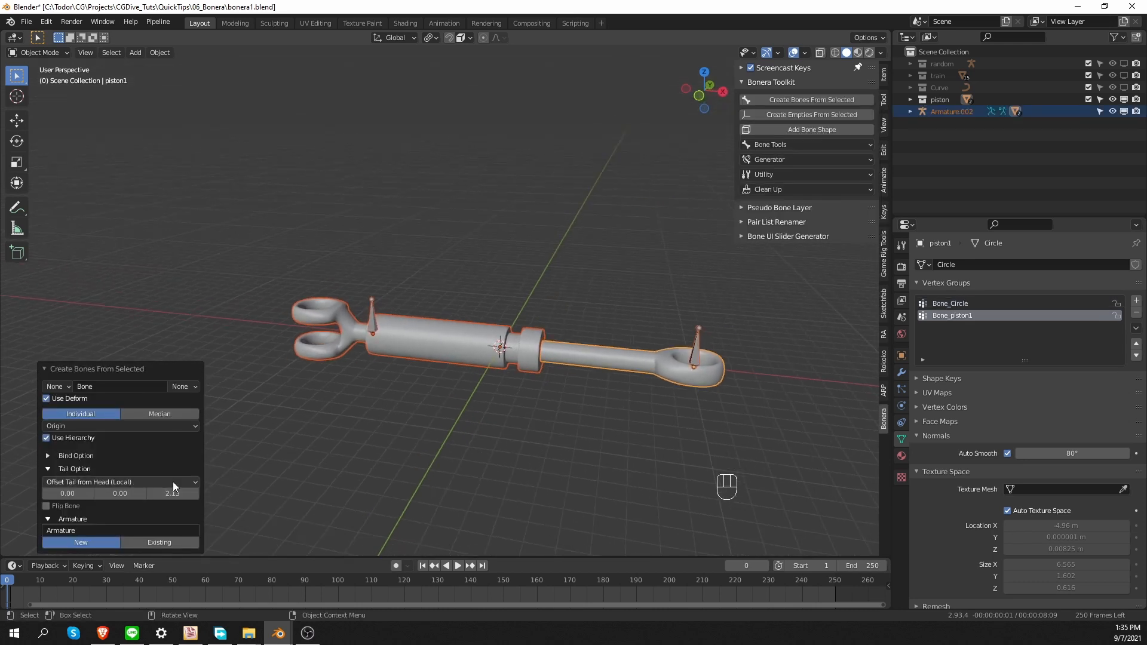
click(127, 481)
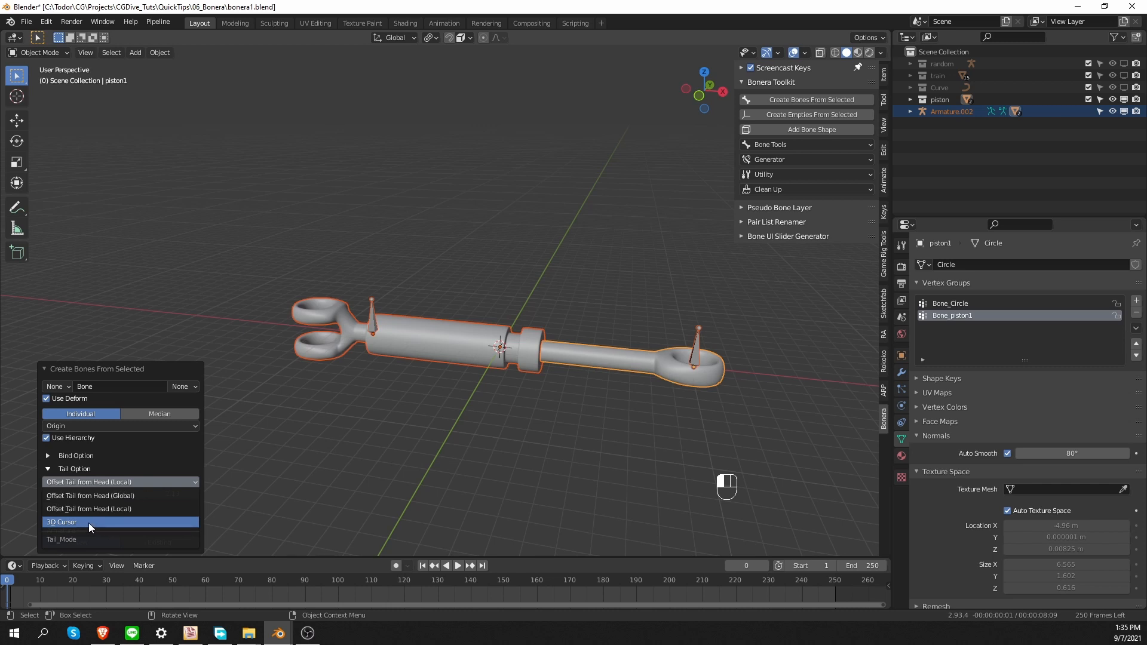
click(90, 523)
scroll(364, 310, up, 1)
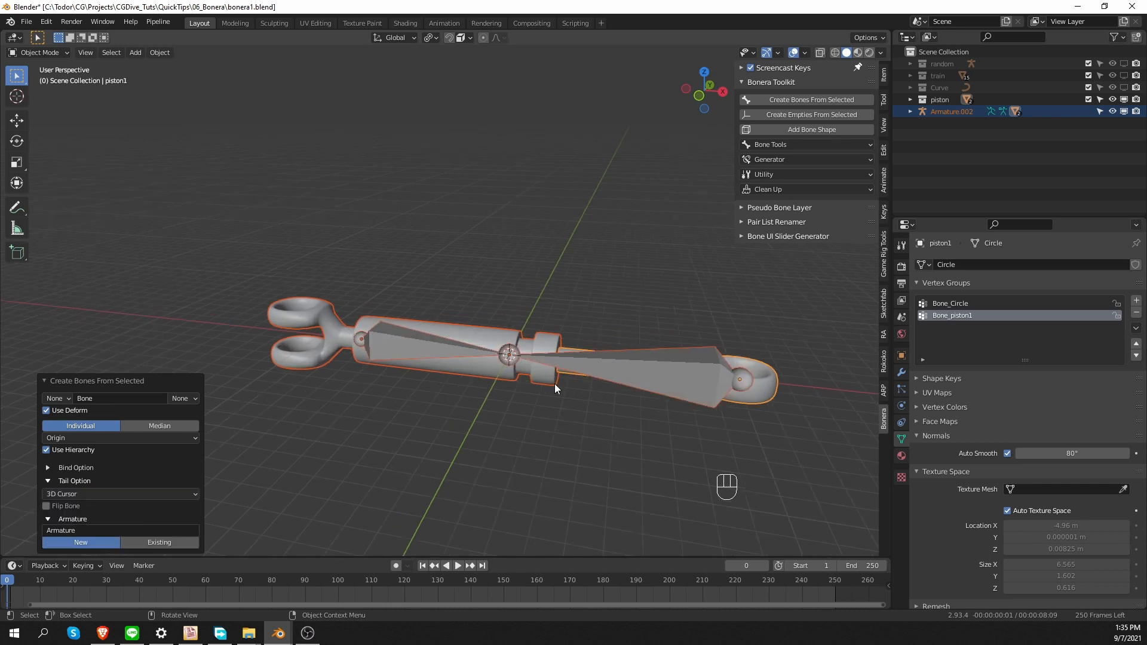
- Scale both piston bones to 0.7 from their individual origins in Edit Mode, and return the armature to Pose Mode
click(599, 365)
key(Tab)
click(646, 383)
shift+click(386, 329)
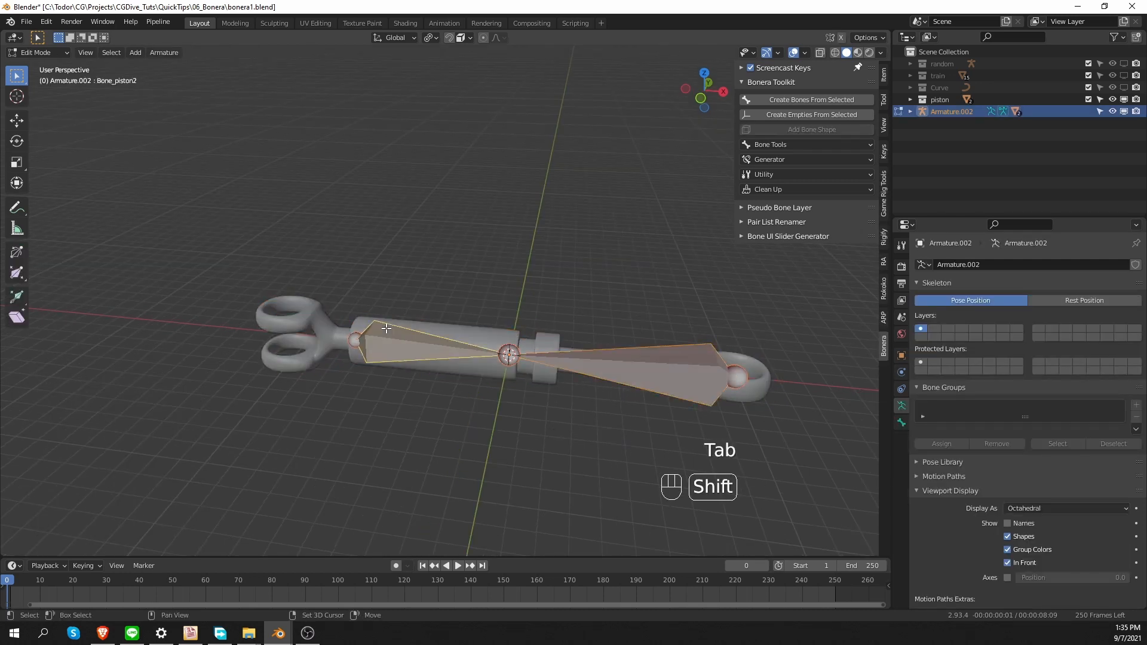
click(430, 38)
click(465, 77)
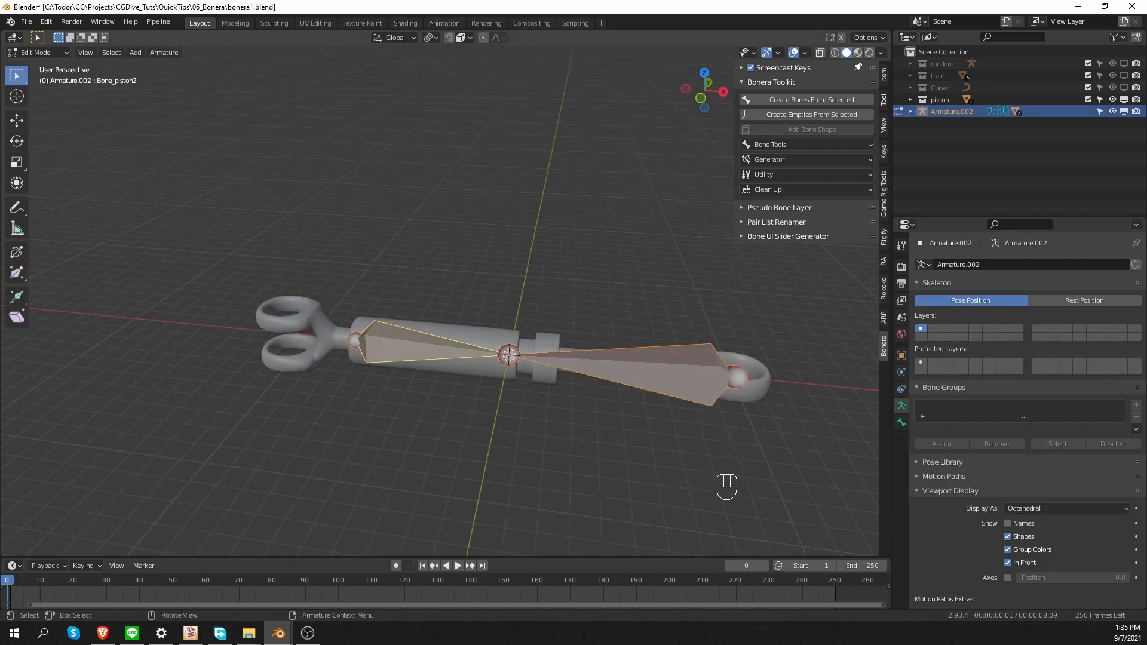
key(s)
key(s)
click(662, 404)
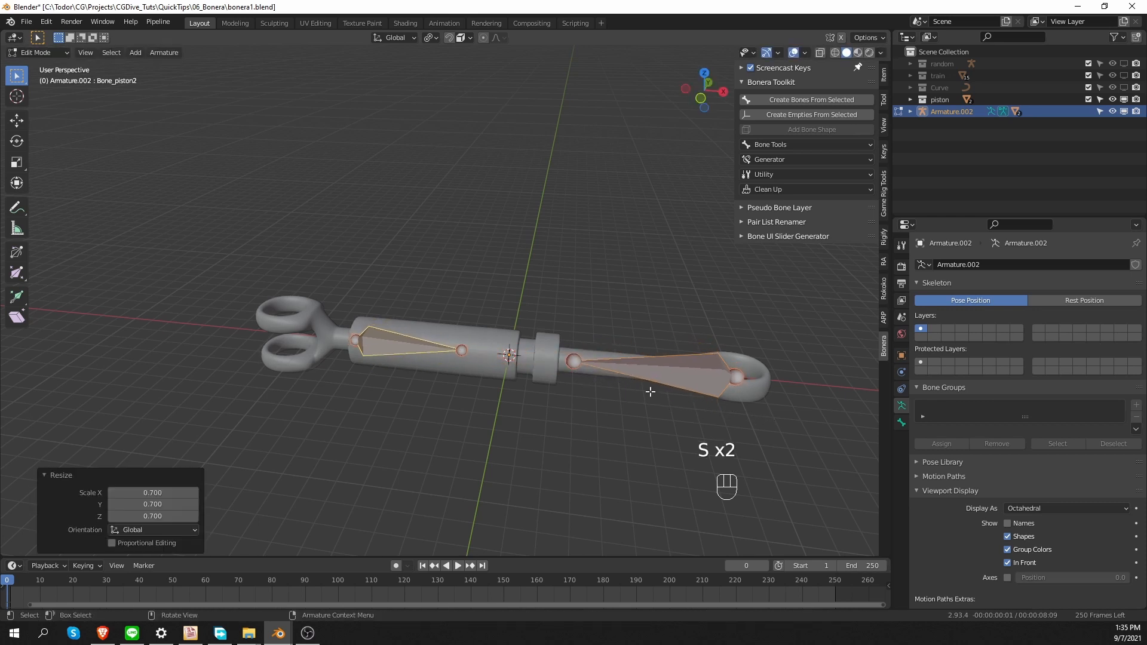
key(Tab)
- Test-move the rod bone and the cylinder bone separately to check how each drives its piston part
key(g)
right_click(723, 327)
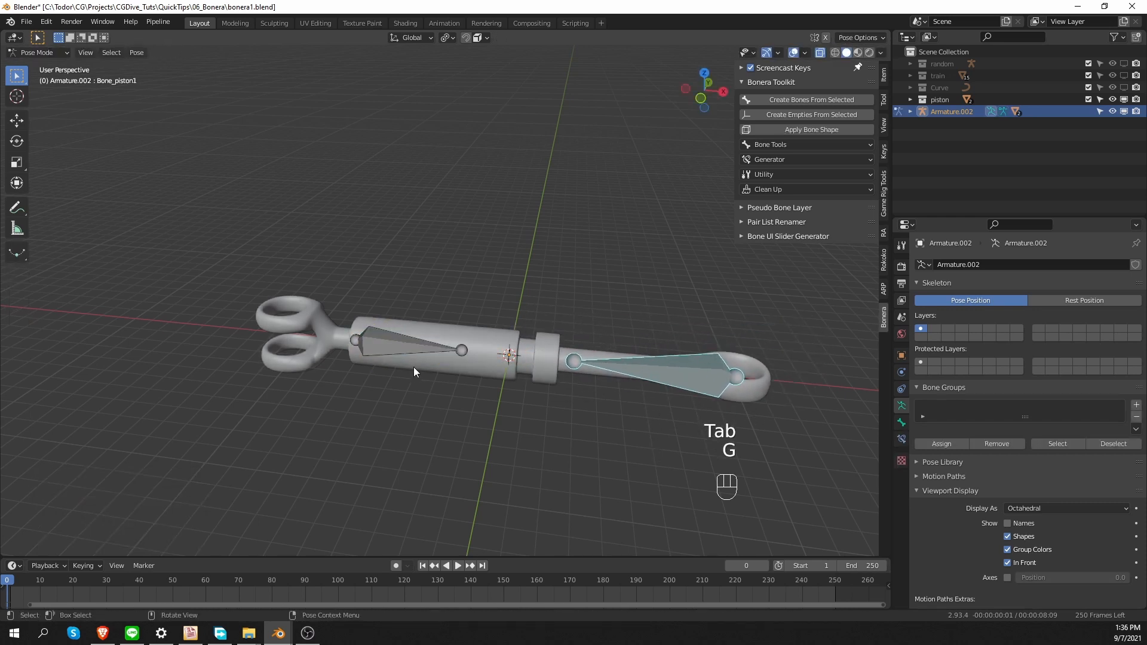
click(406, 349)
key(g)
key(g)
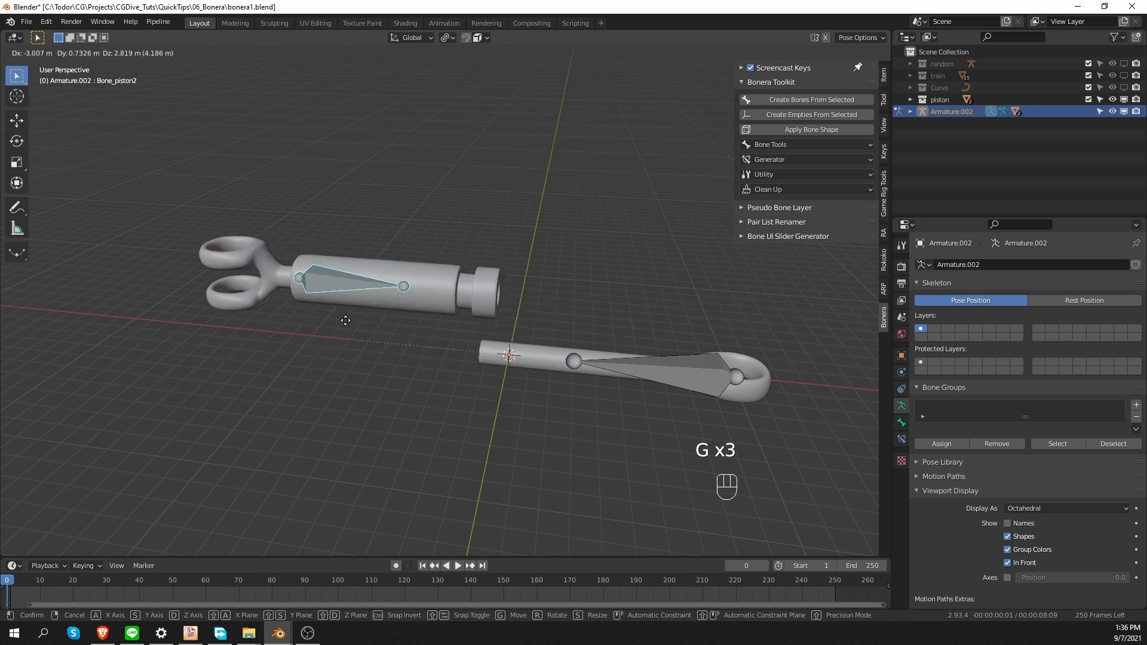
click(459, 358)
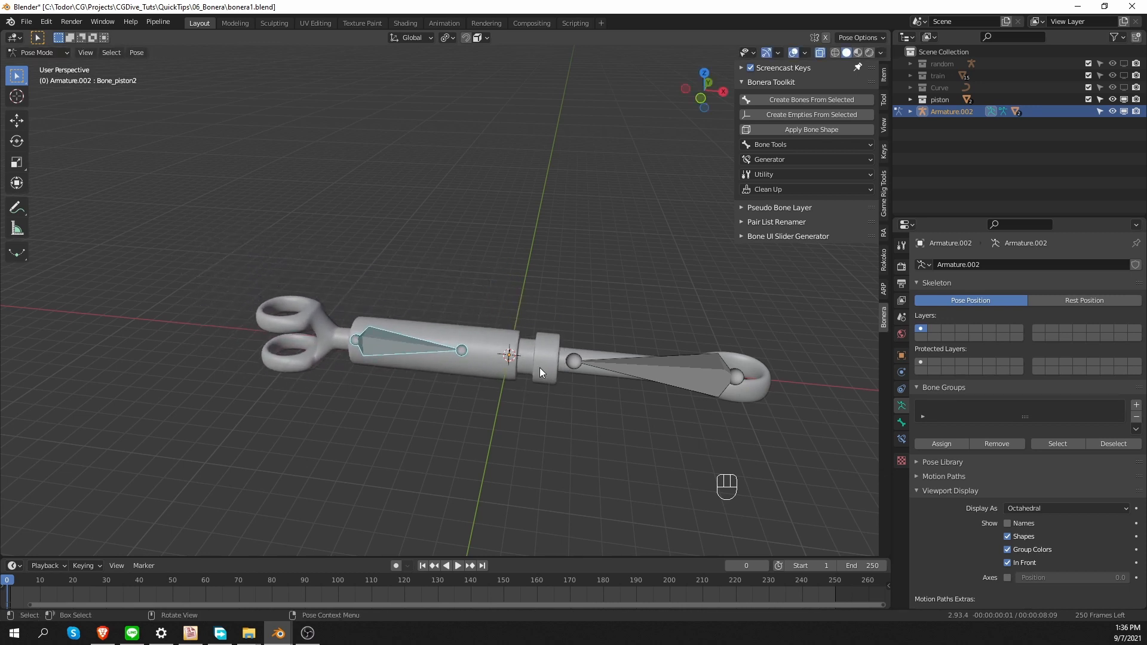
- Generate a hydraulic rig from the rod and cylinder bones, using Damped Track as the constraint type
key(shift)
shift+click(663, 379)
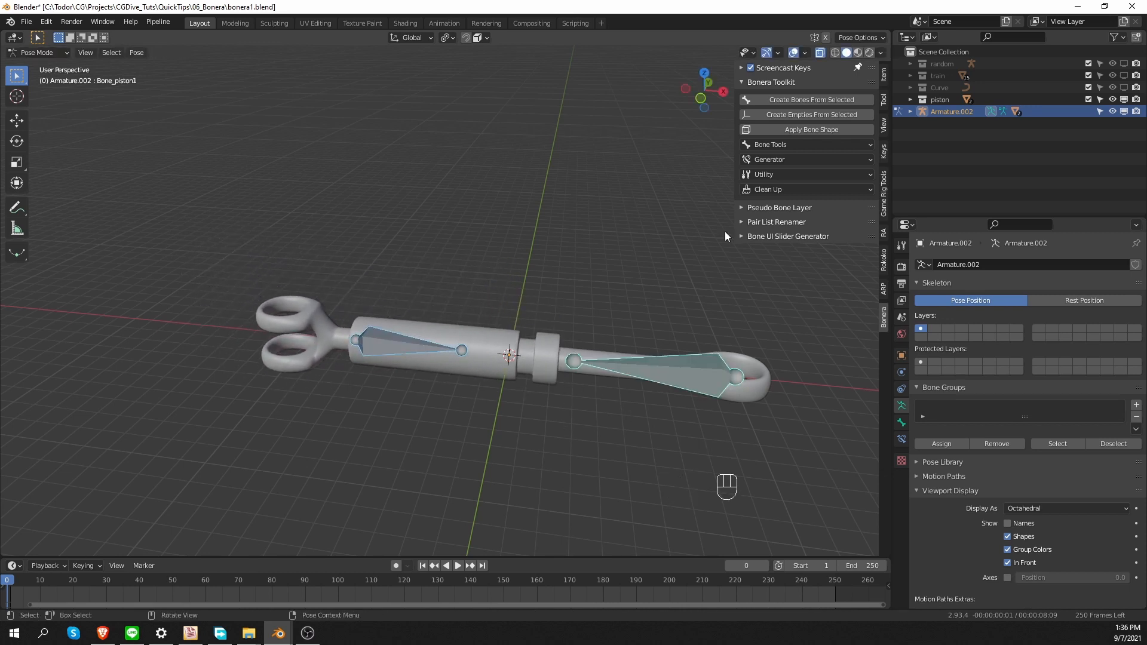
click(782, 157)
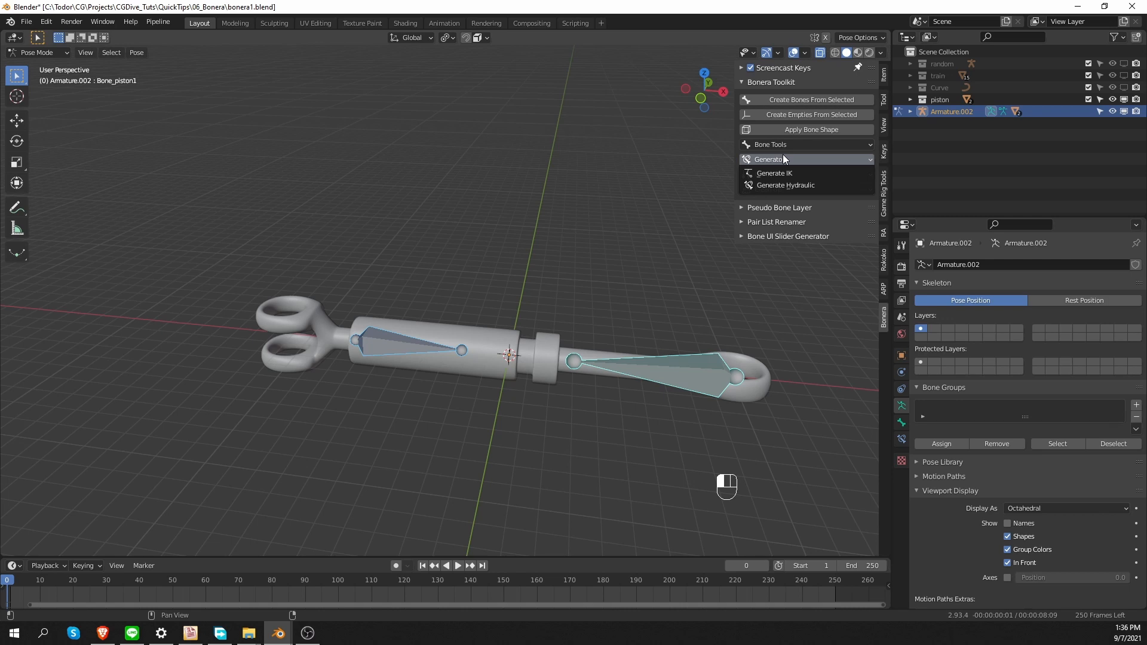
click(836, 185)
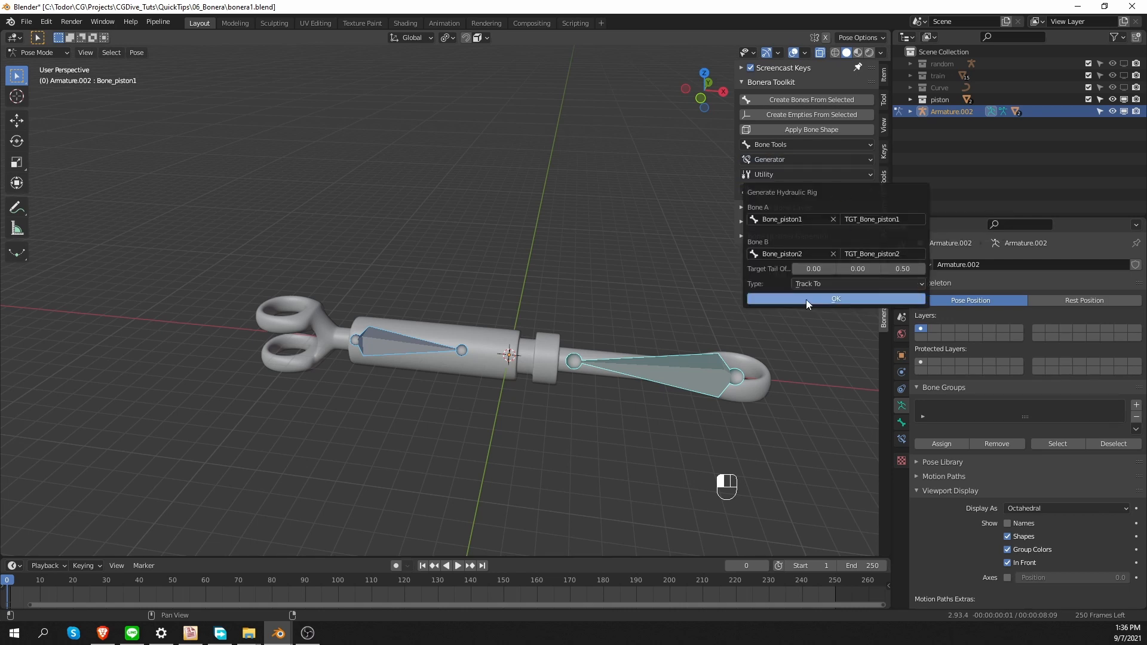
drag(827, 200, 507, 159)
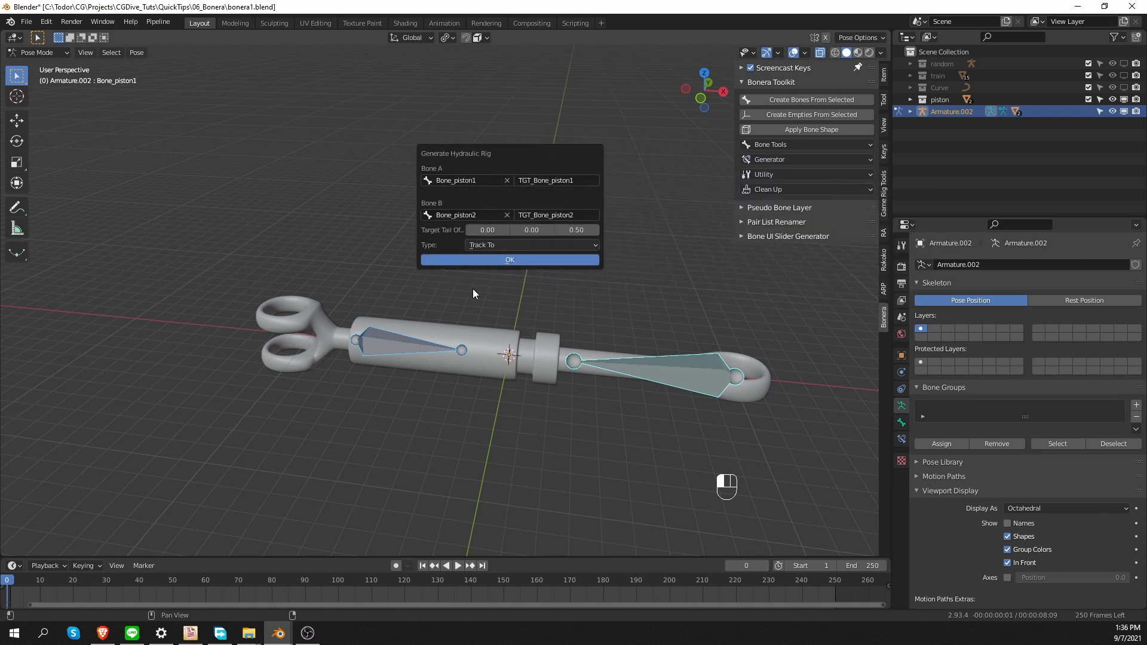
click(514, 245)
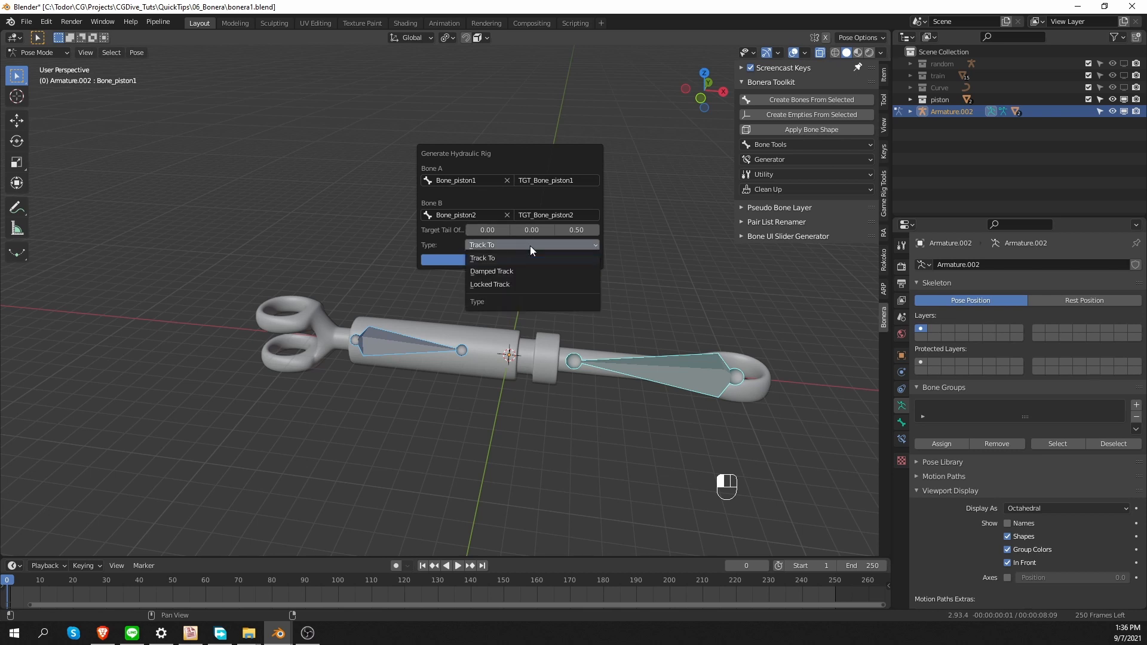
click(554, 270)
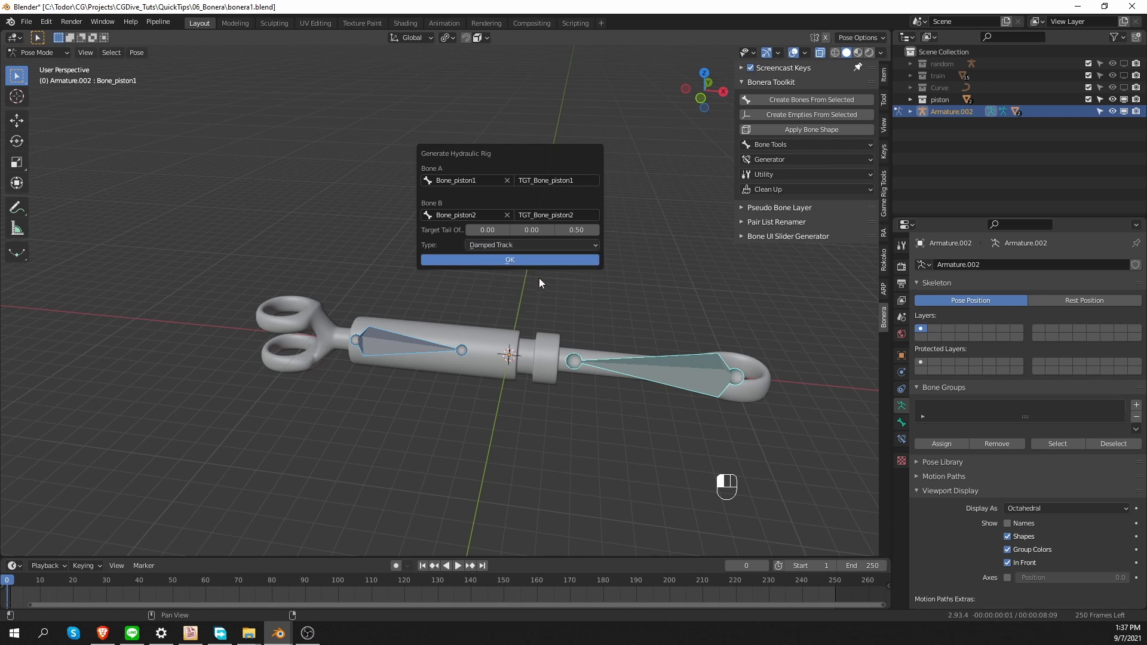
click(509, 260)
- Enlarge the small target bone at the rod end in Edit Mode
middle_drag(601, 345, 561, 296)
click(490, 282)
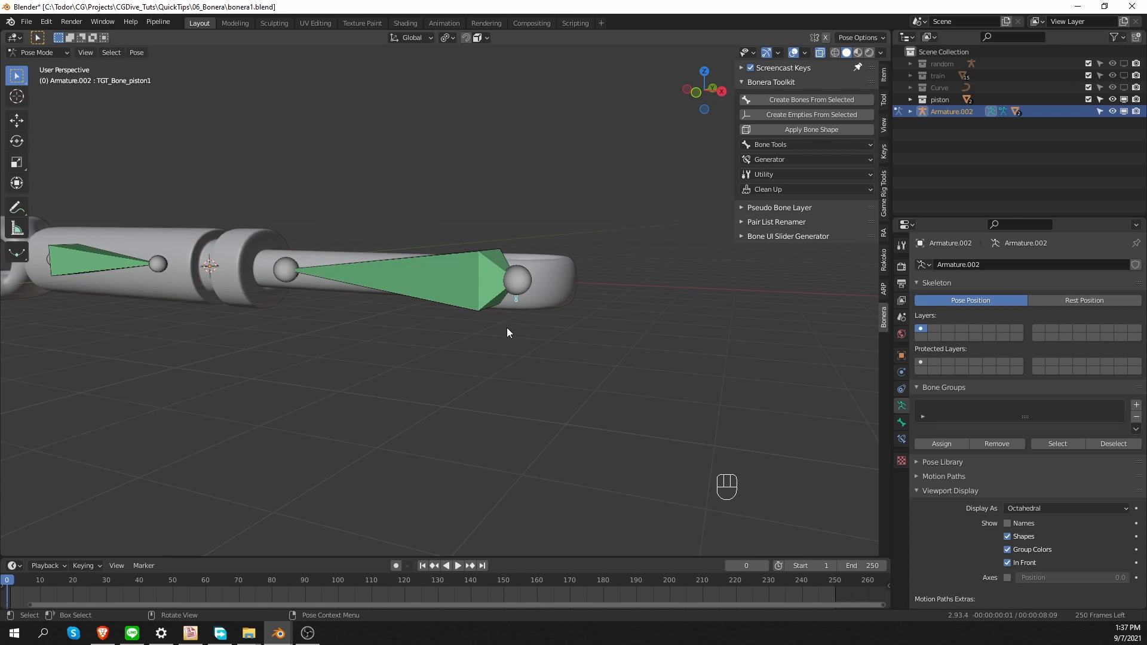
key(Tab)
key(s)
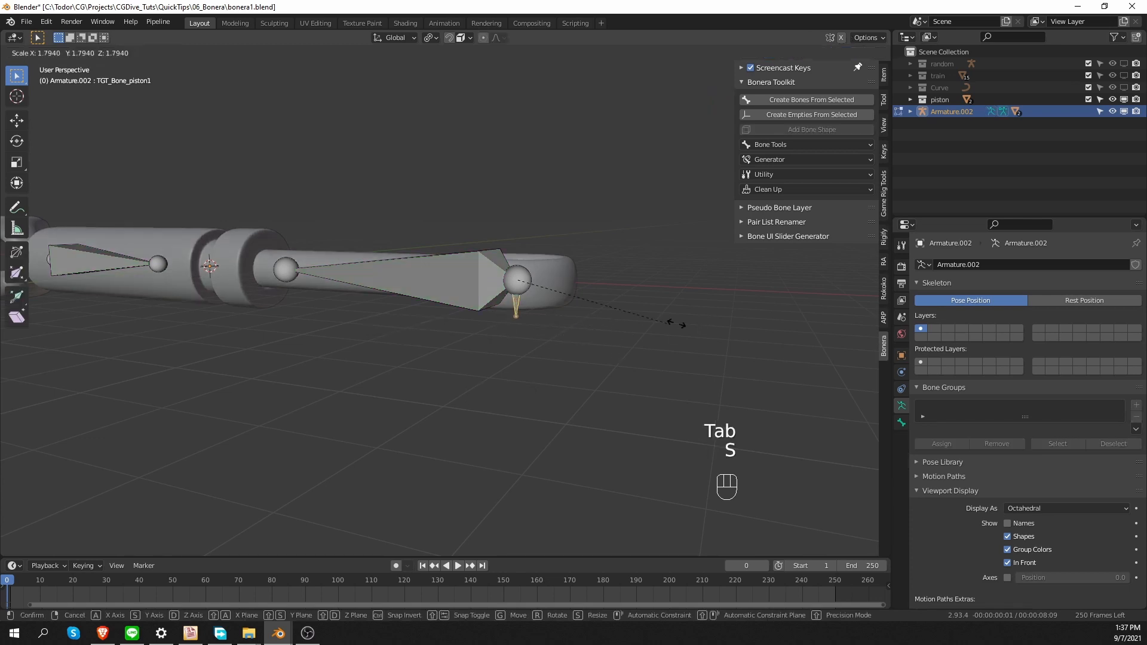
click(863, 298)
- Scale the target bone at the cylinder's fork end to about 3.5 times its size and return the armature to Pose Mode
shift+middle_drag(418, 336, 607, 338)
middle_drag(239, 261, 341, 294)
shift+middle_drag(172, 320, 270, 201)
scroll(242, 220, down, 3)
click(235, 402)
click(235, 402)
click(236, 401)
middle_drag(266, 471, 233, 422)
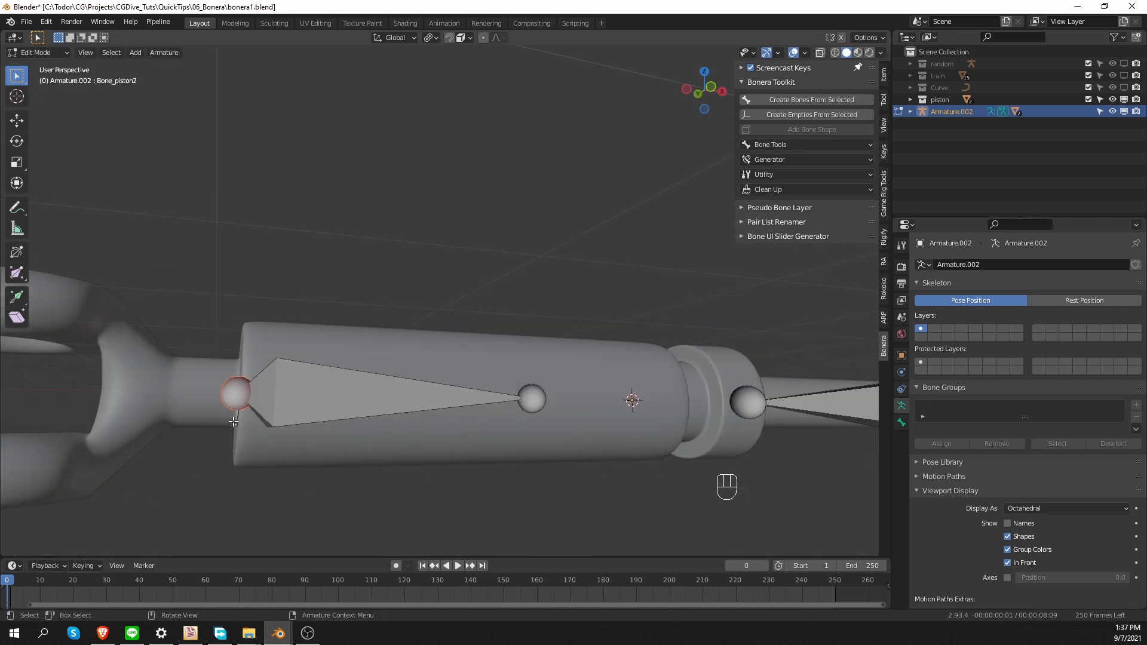
click(233, 421)
key(d)
key(s)
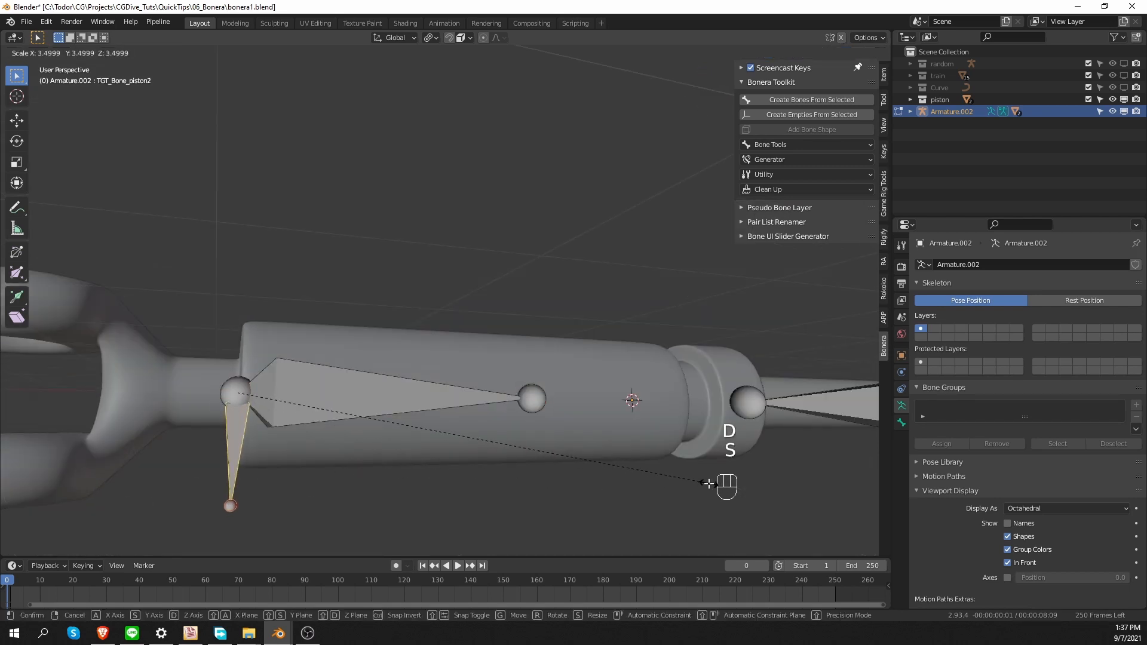
click(708, 483)
scroll(708, 483, down, 3)
key(Tab)
key(Tab)
key(Tab)
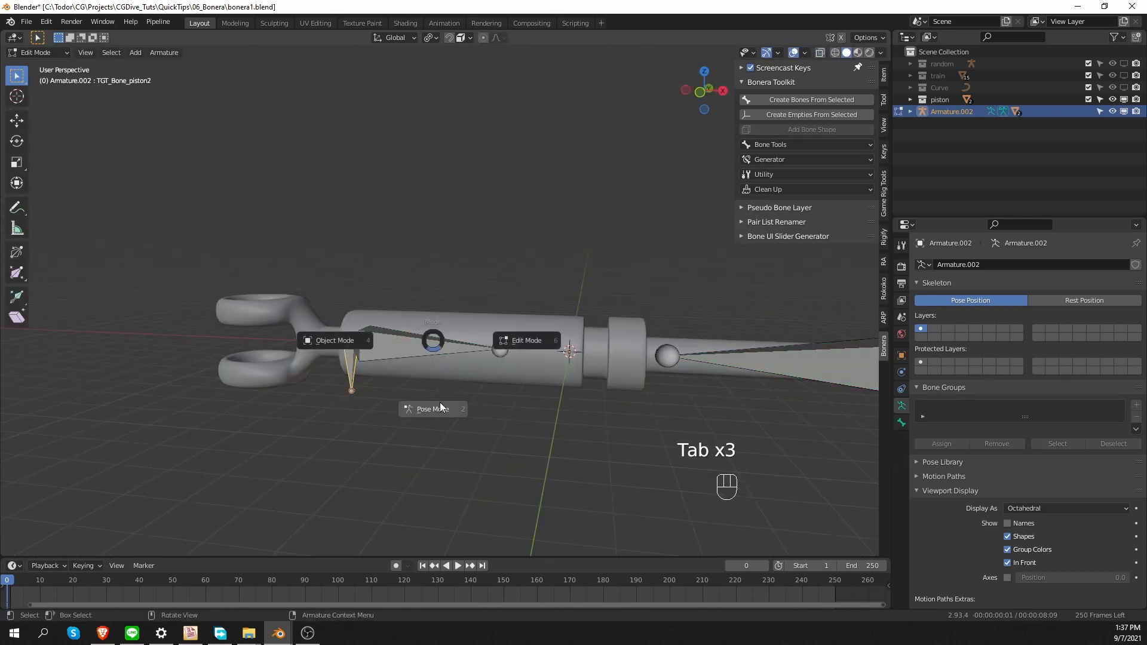
click(439, 409)
- Test-move the rod-end target bone to check that both piston parts track each other, and cancel the move
scroll(376, 399, down, 4)
shift+middle_drag(658, 412, 627, 411)
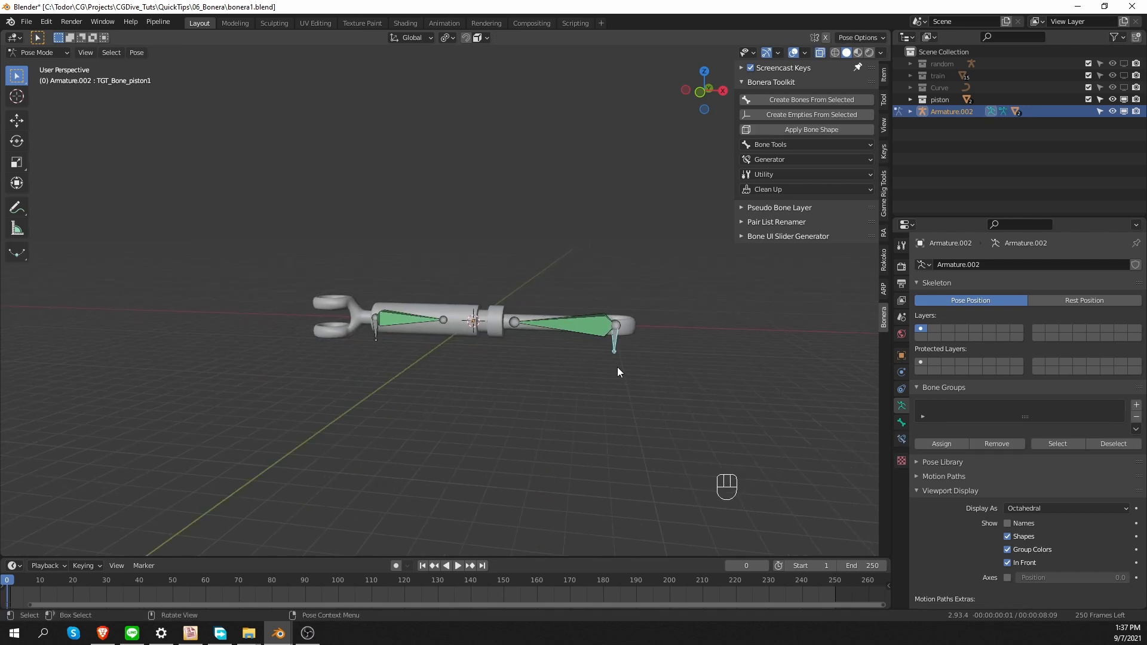
click(614, 367)
key(g)
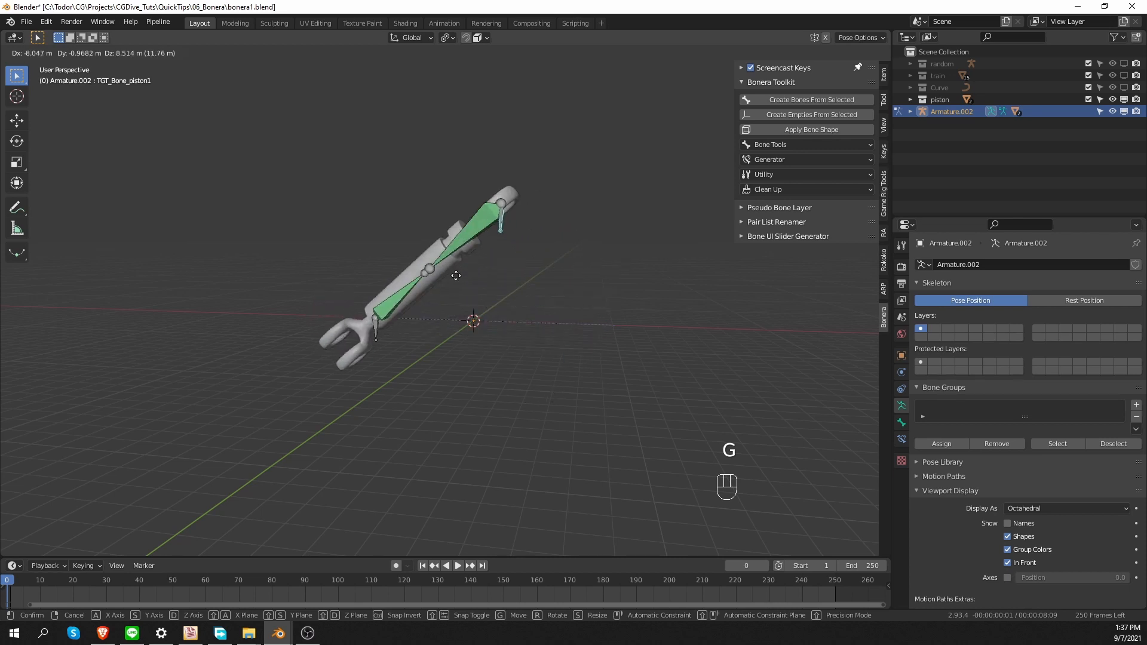
right_click(701, 231)
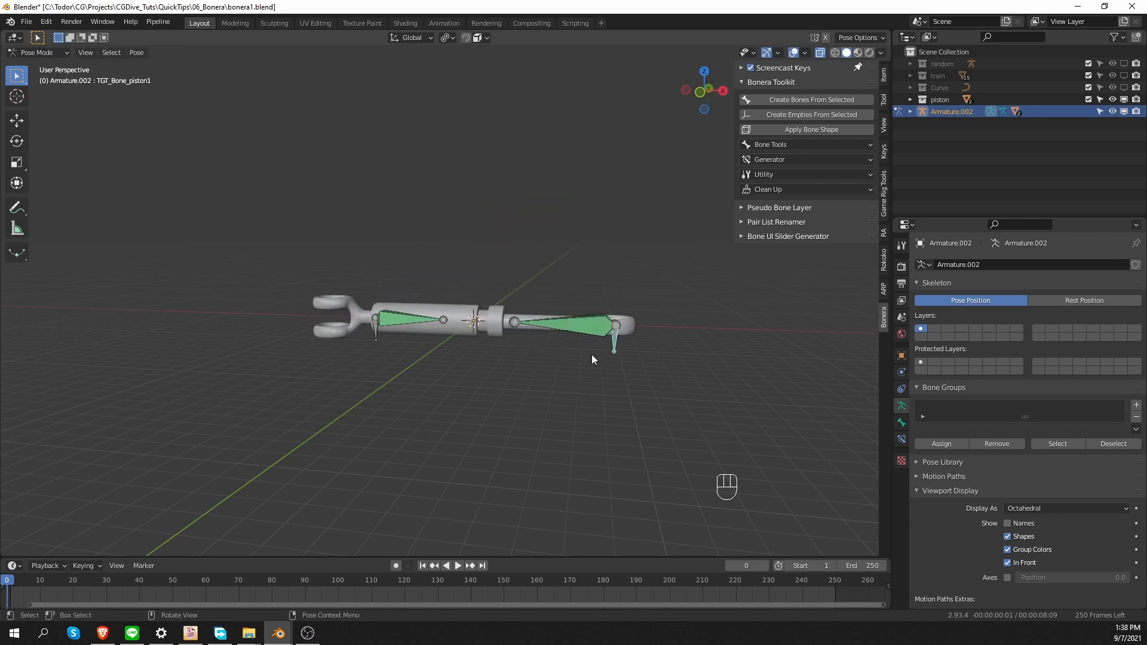
- Give the rod-end target bone a Gear custom shape scaled to bone length
click(805, 129)
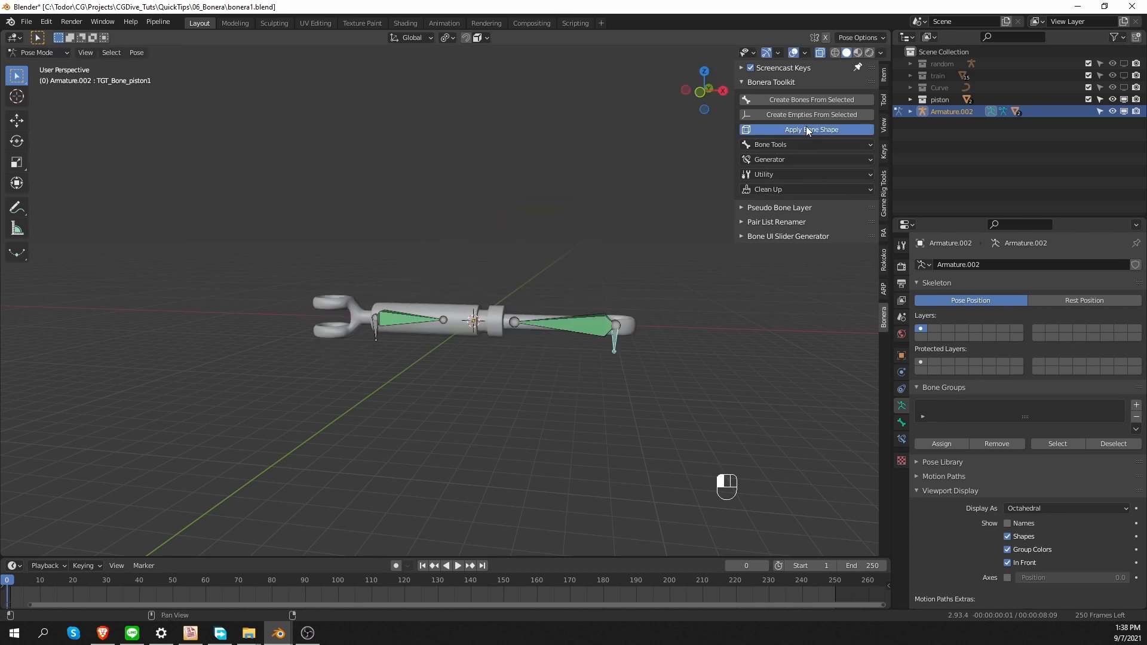
click(783, 153)
click(752, 278)
click(754, 296)
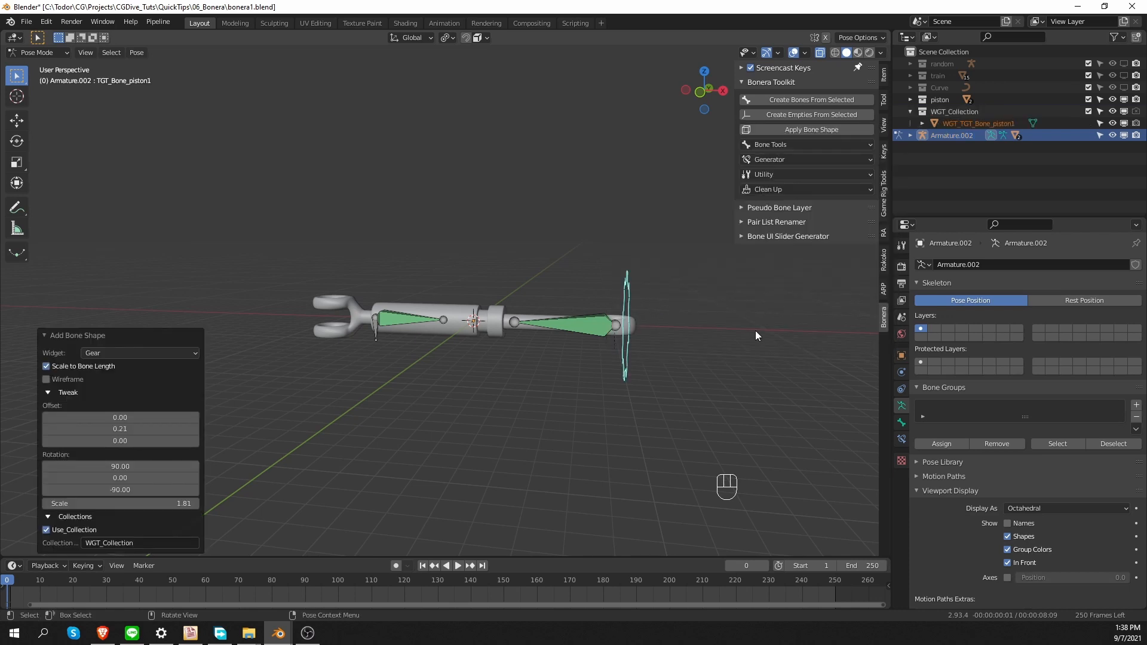
- Move the rod and cylinder bones to the armature's second bone layer so only the target controls show
middle_drag(467, 360, 471, 360)
click(575, 327)
shift+click(407, 317)
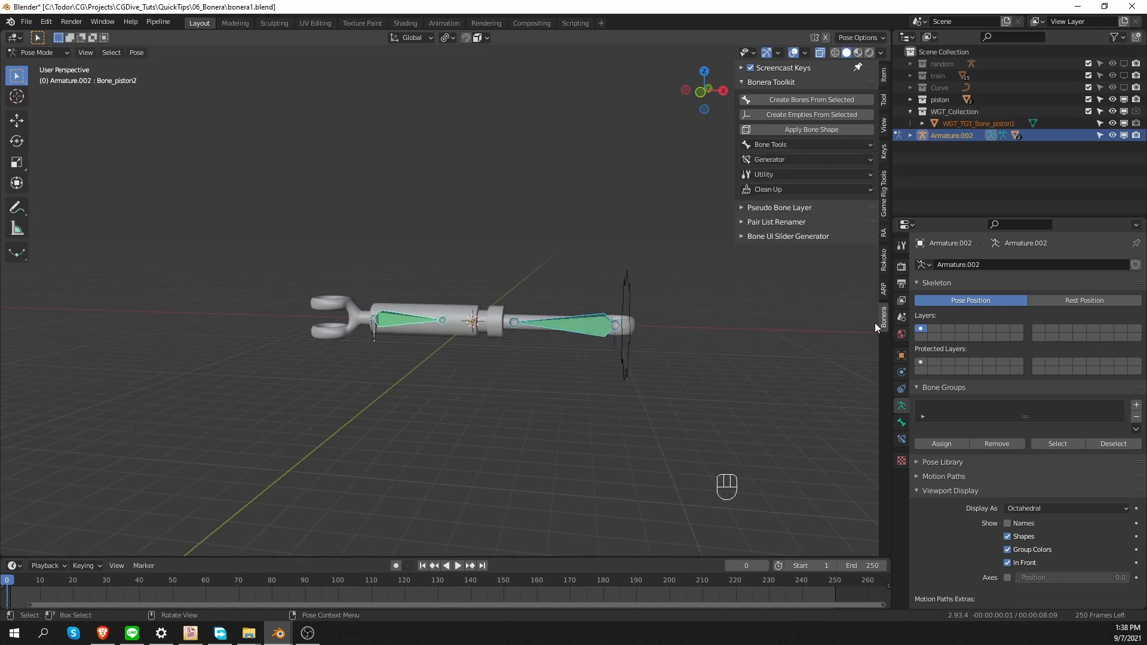
key(m)
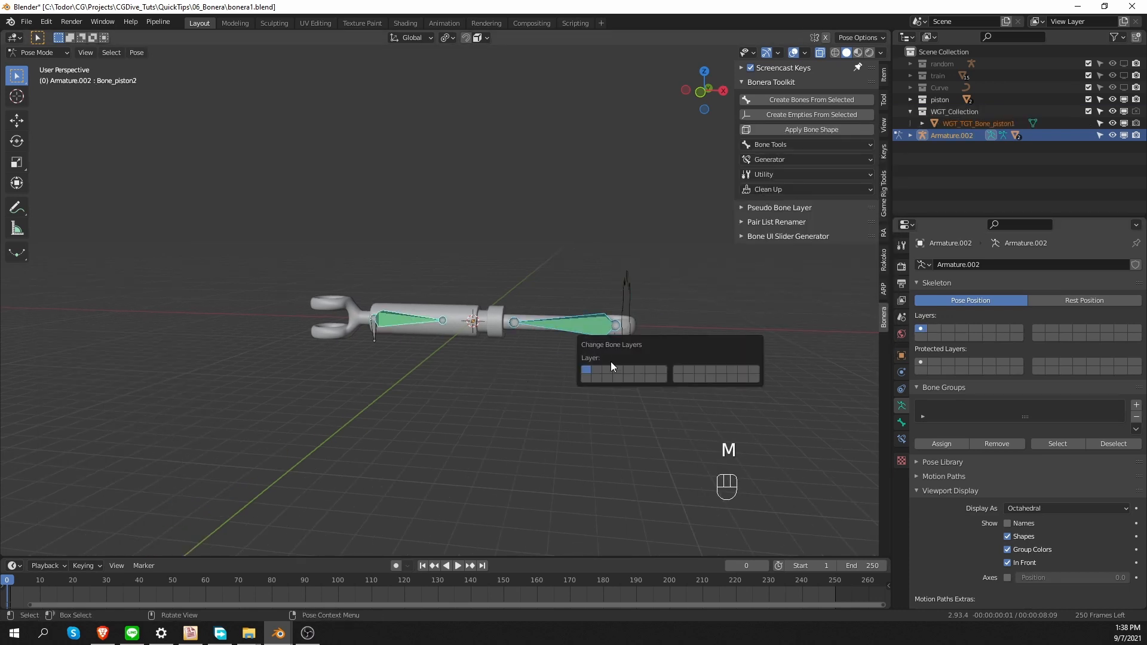
click(601, 370)
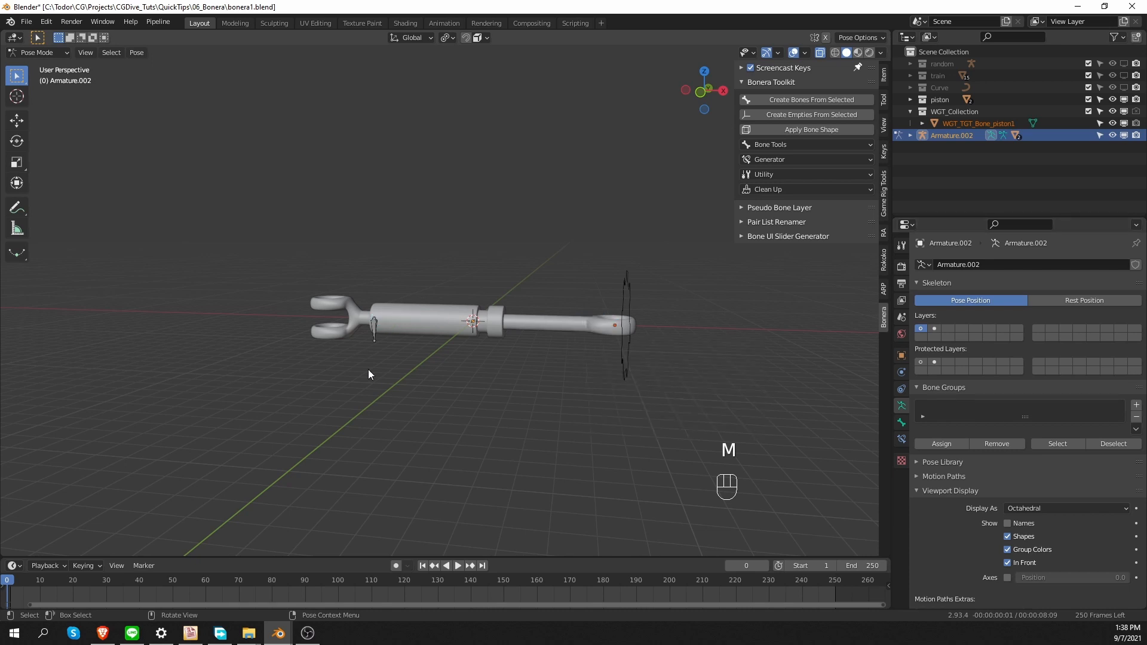
- Give the target bone at the cylinder's fork end a Gear custom shape and reduce the shape's scale
click(374, 338)
click(819, 128)
click(821, 291)
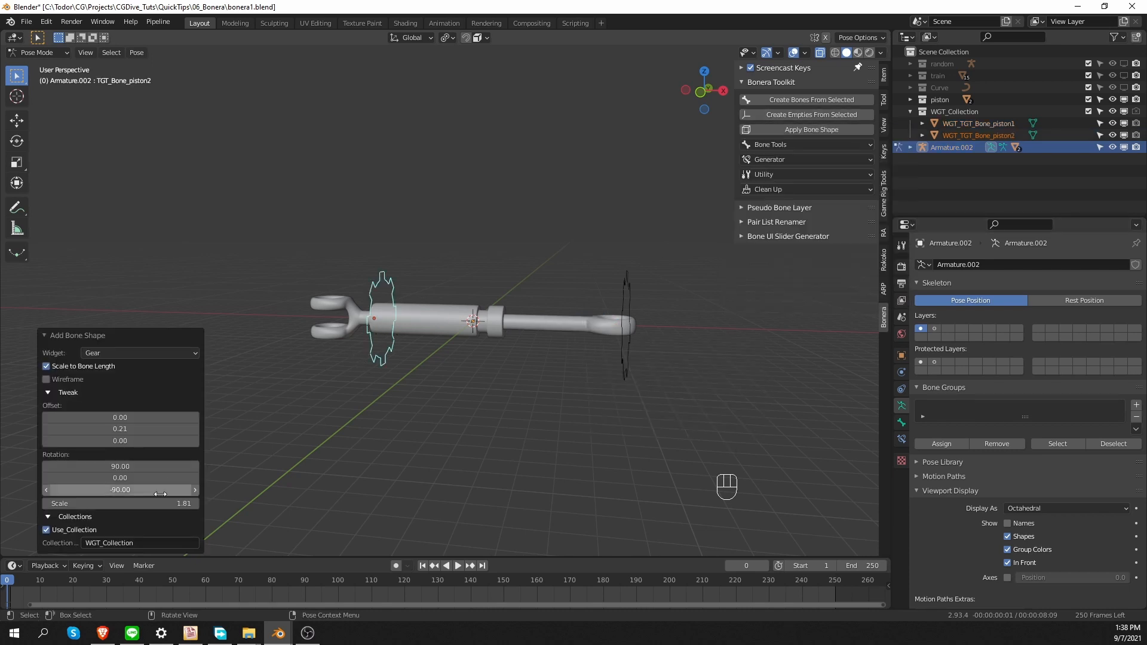
shift+drag(120, 503, 134, 503)
- Test-move the gear-shaped control at the rod end to check the finished hydraulic motion
click(626, 311)
key(g)
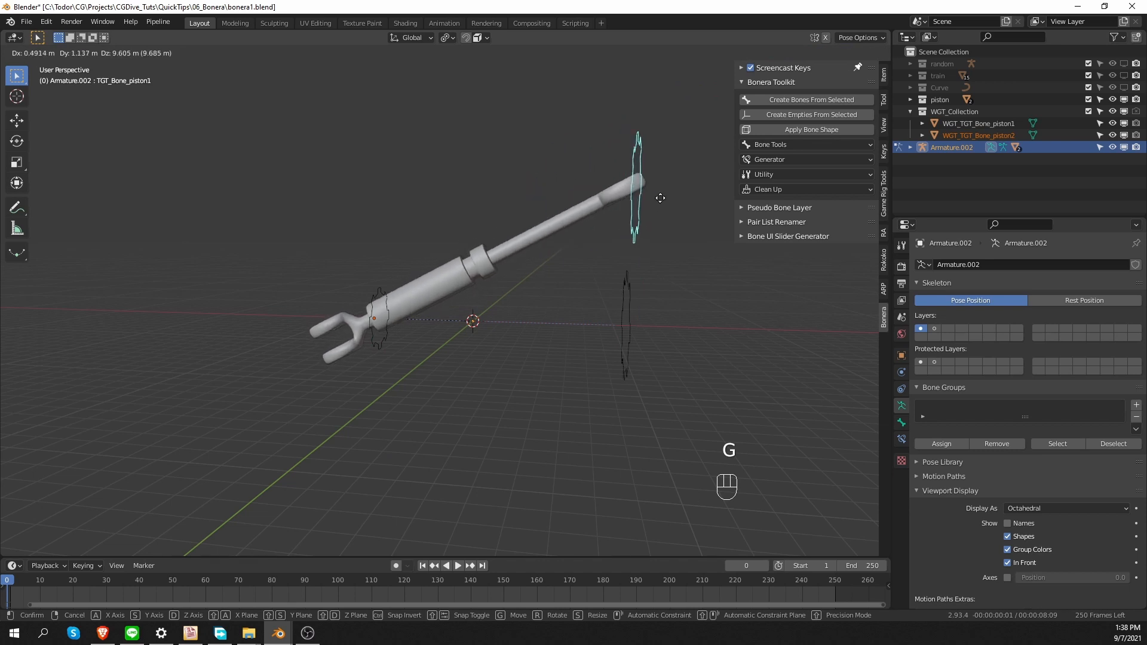
right_click(637, 366)
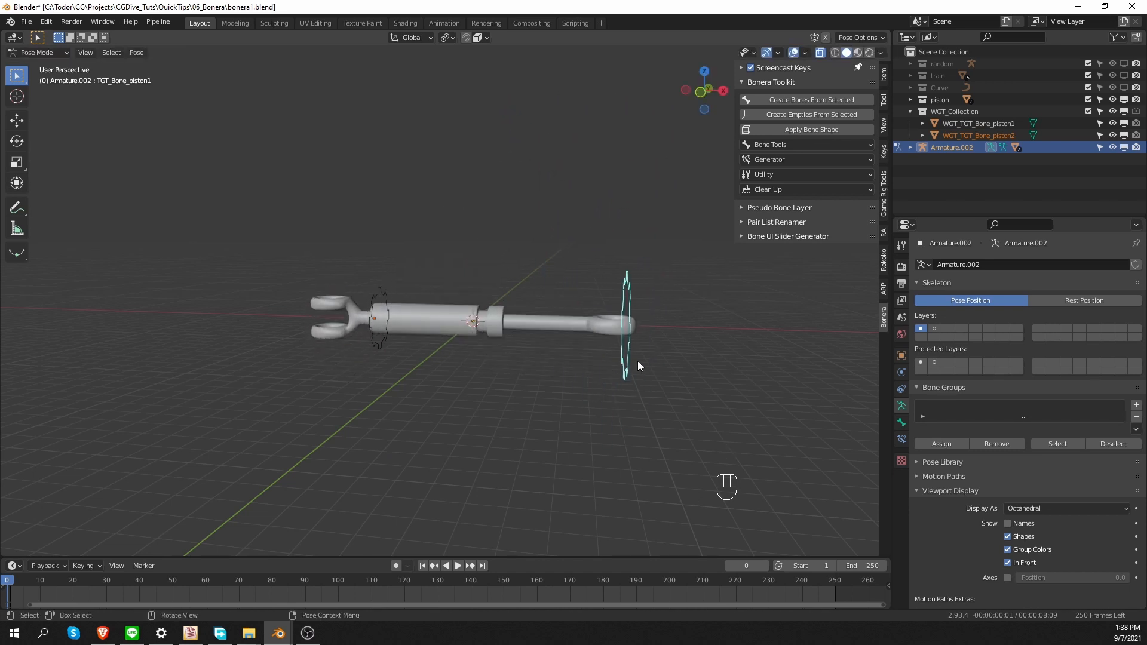
key(g)
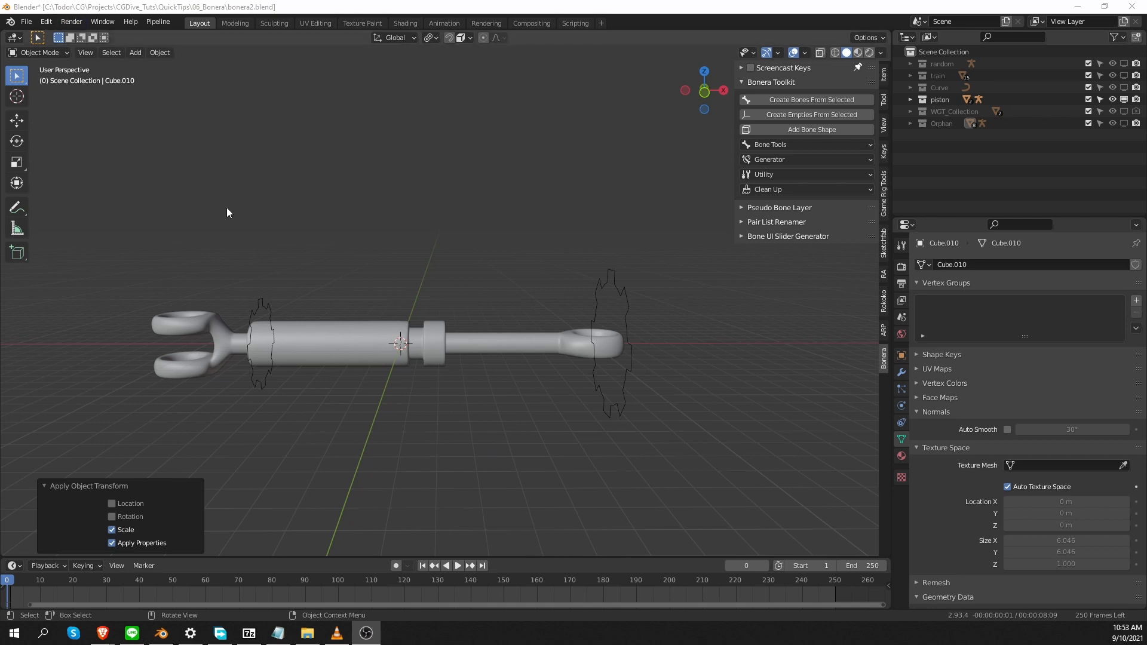
- Search the add-on preferences for "bonera", examine its prefix and suffix Affixes List, and close the preferences
key(ctrl+comma)
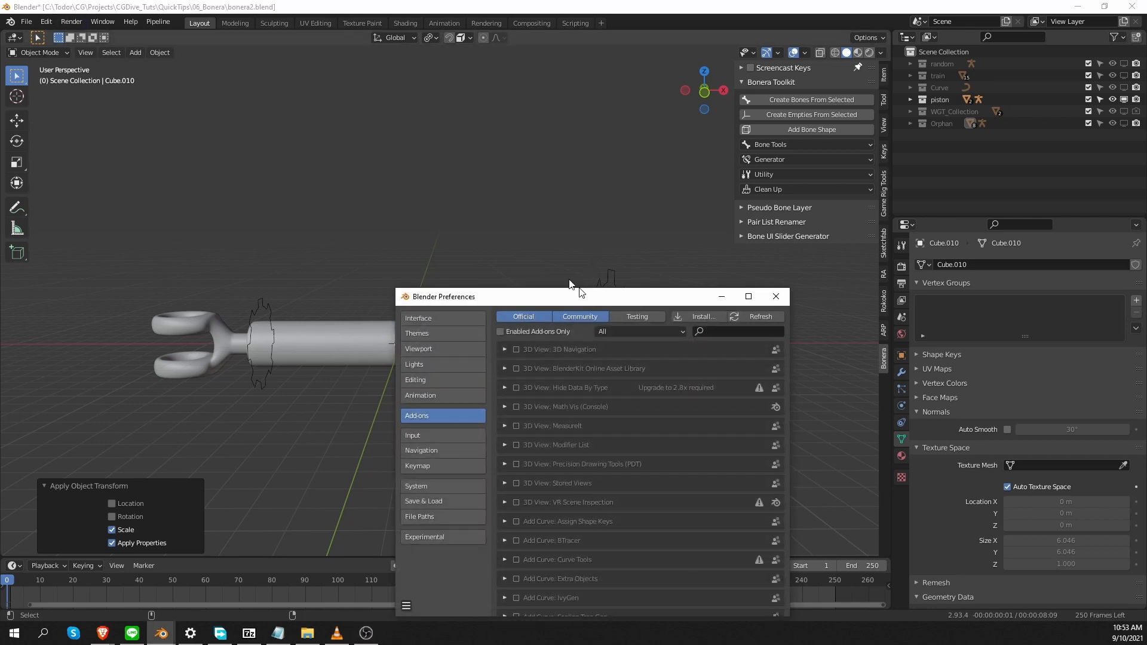
drag(591, 295, 494, 174)
click(645, 209)
text(bonera)
key(Return)
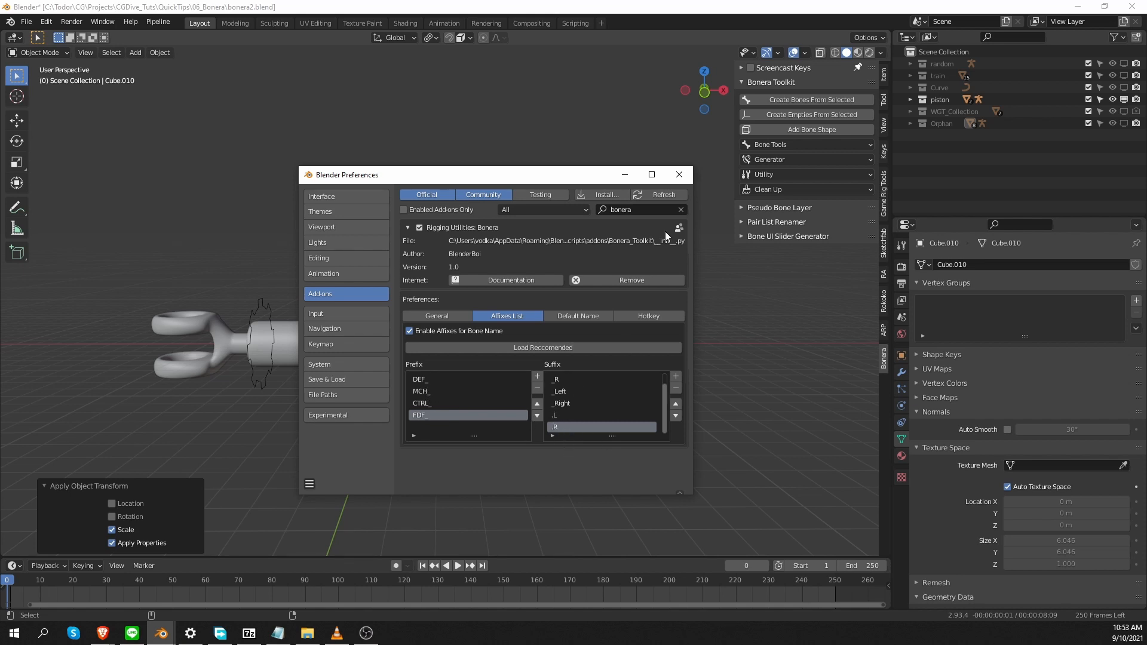
click(679, 175)
- Create an individual bone from the piston cylinder with the prefix MCH_, the base name Bone and the suffix _R
click(318, 376)
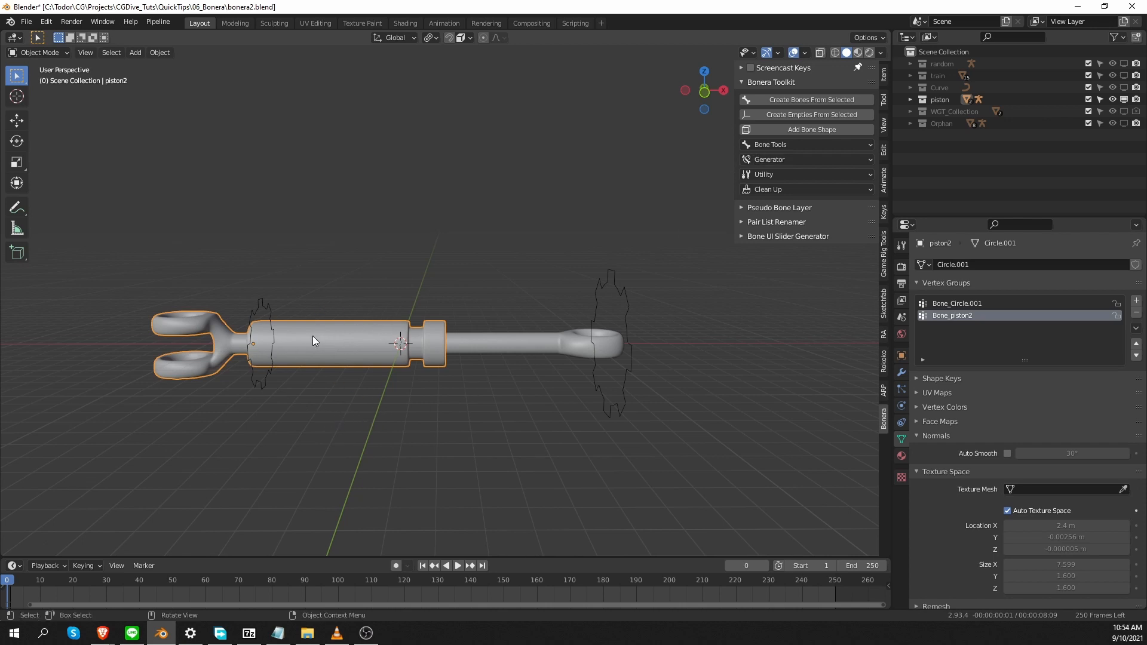
click(804, 100)
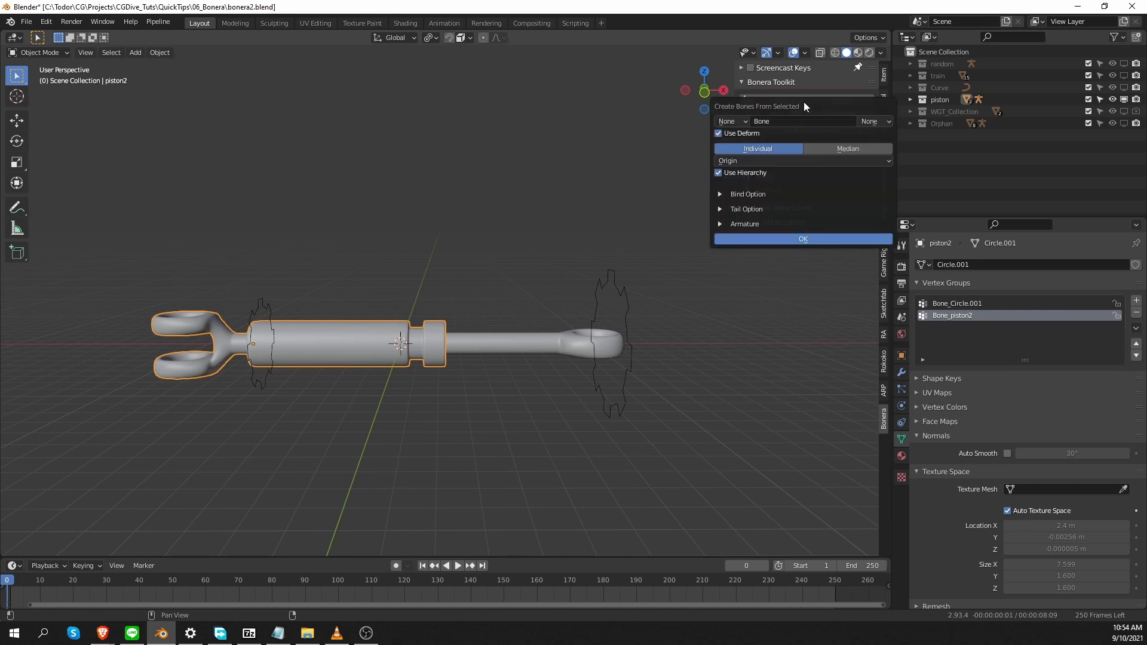
click(776, 124)
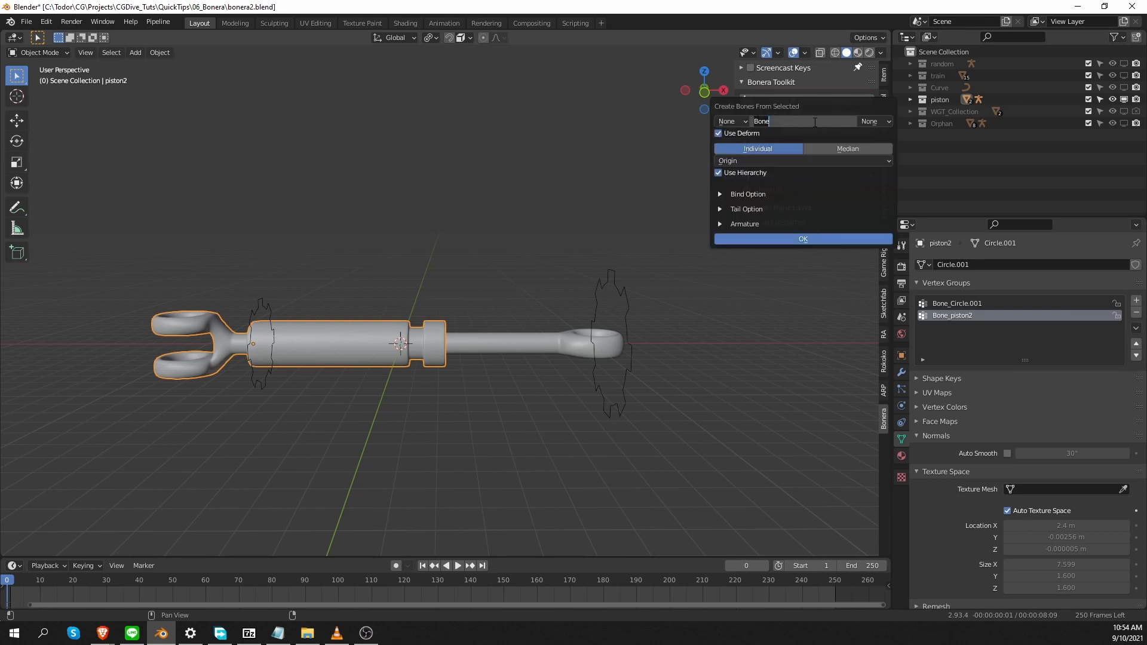
key(Return)
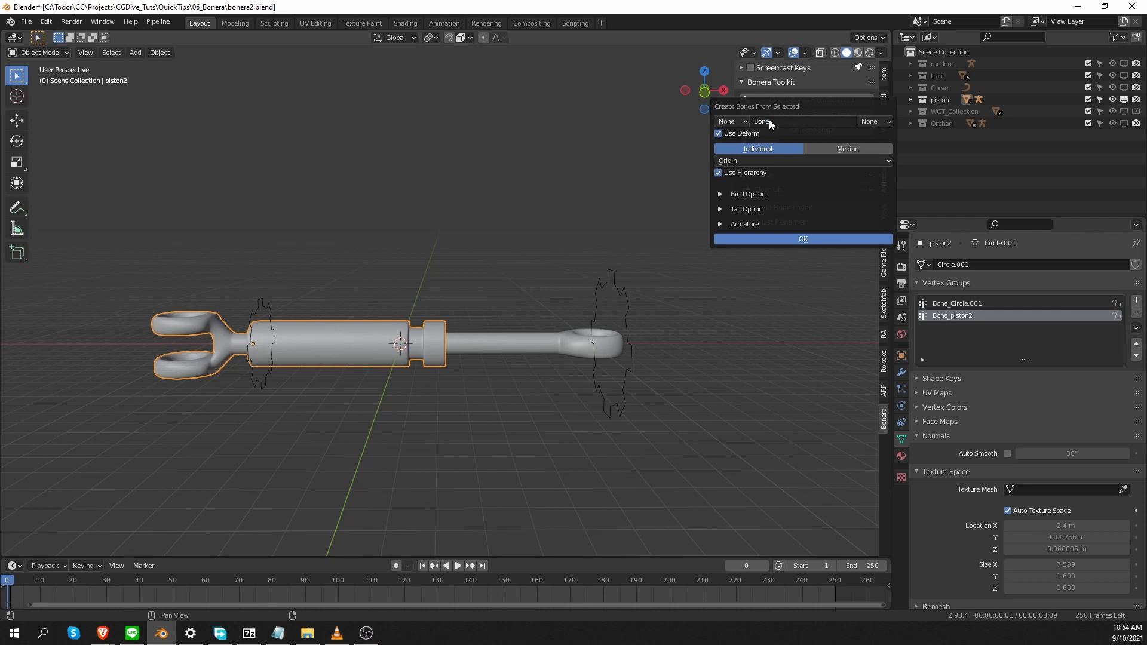
click(739, 120)
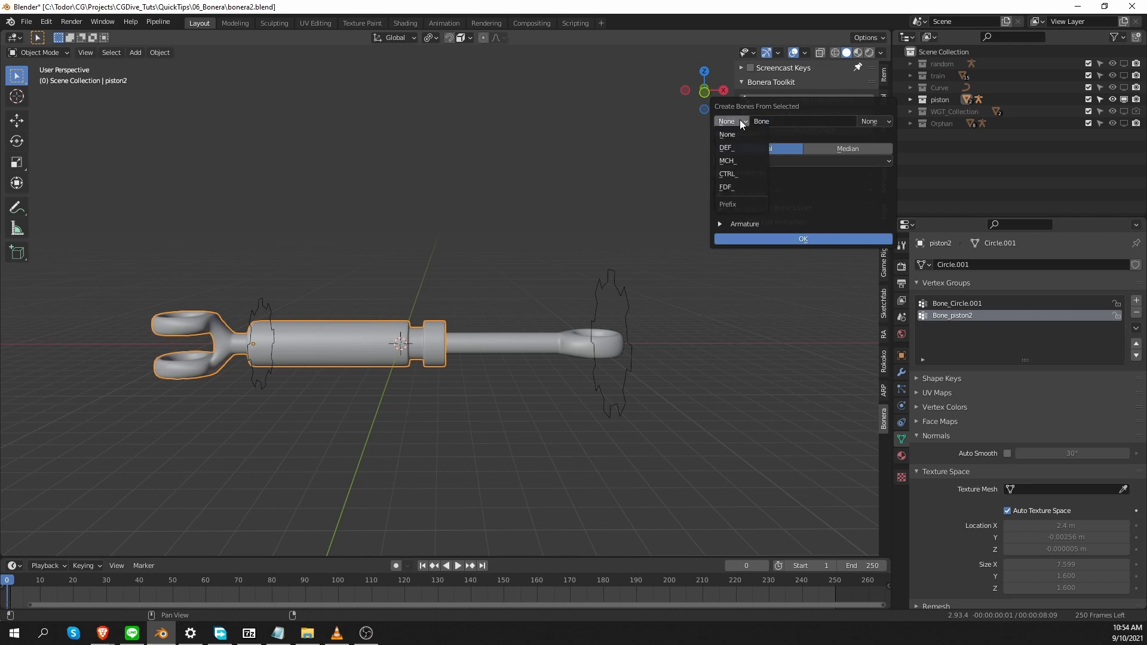
click(735, 160)
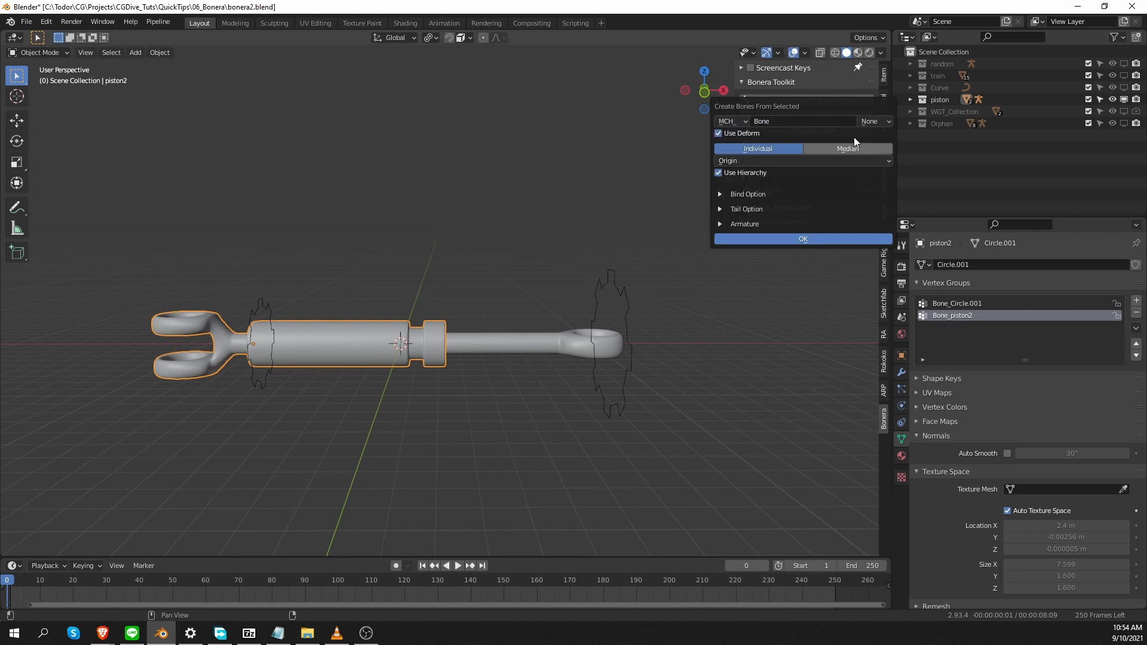
click(877, 120)
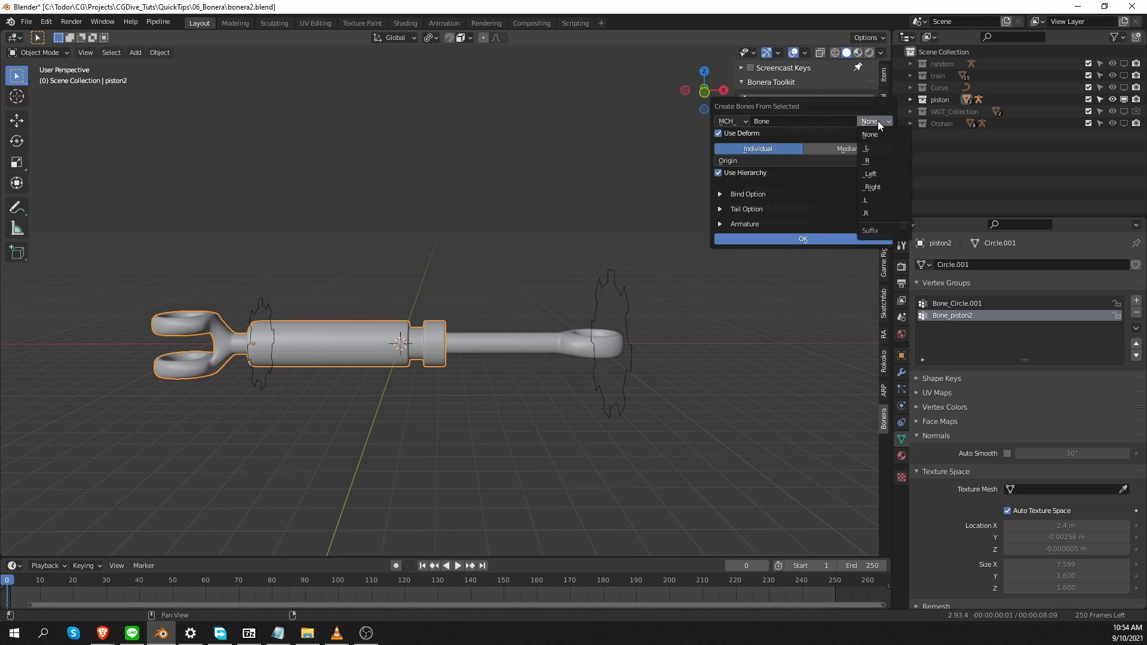
click(889, 161)
click(819, 239)
- Increase the new bone's vertical tail offset and select the bone in Pose Mode to check its affixed name
click(172, 529)
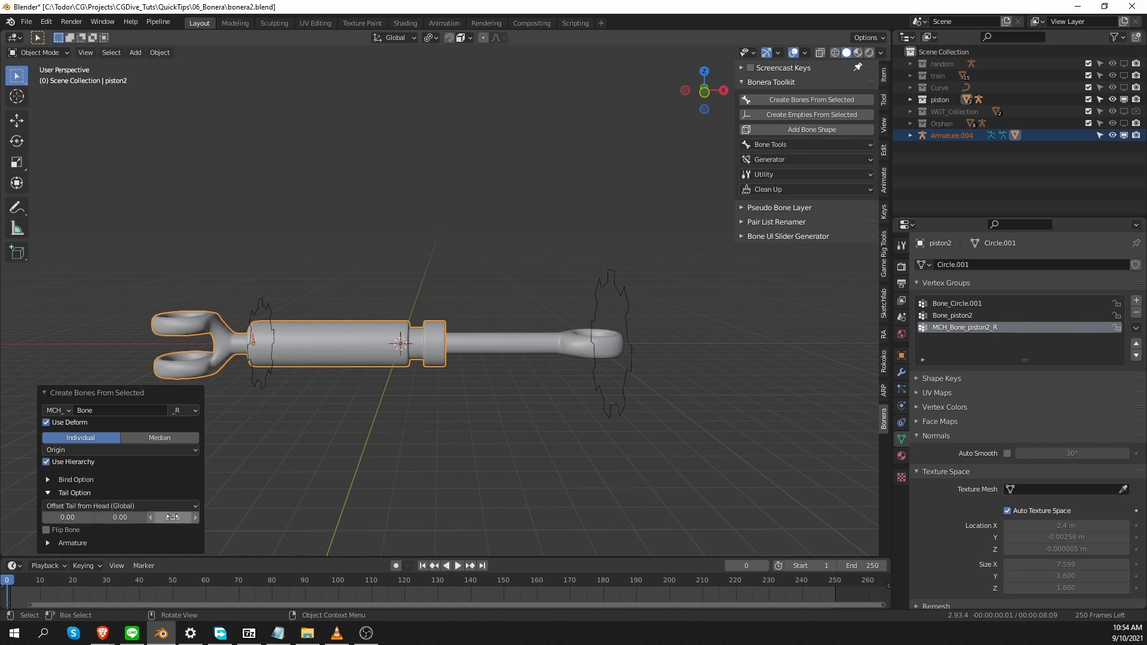
drag(172, 517, 198, 517)
click(252, 298)
key(ctrl+Tab)
click(250, 300)
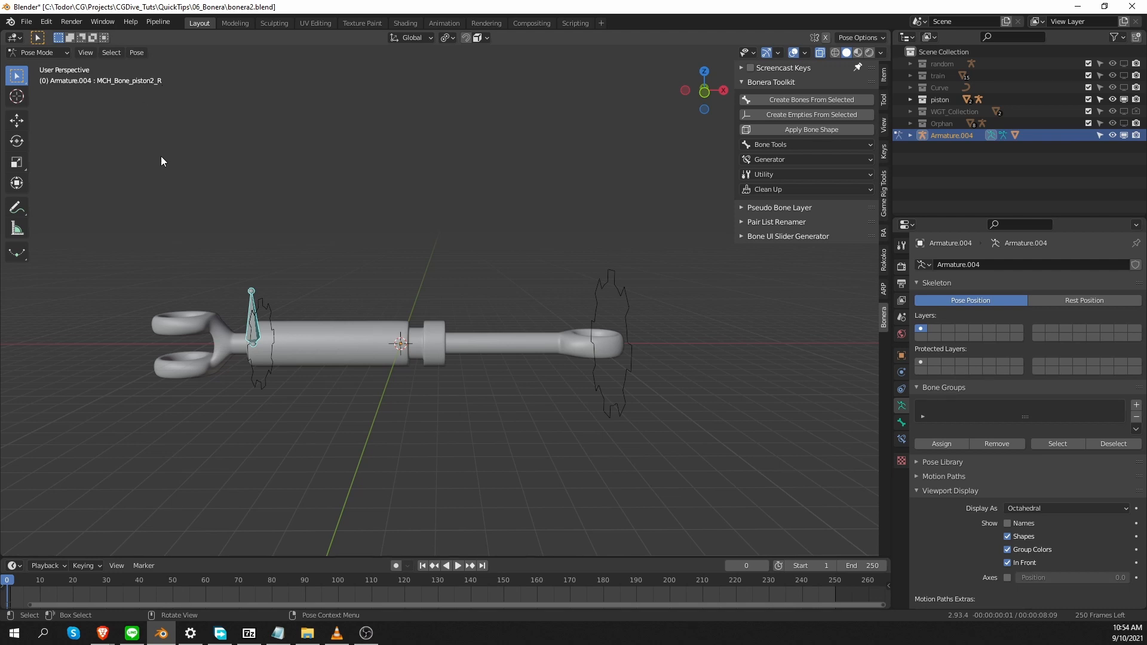
- Undo the mode change and the creation of the affixed cylinder bone
key(ctrl+z)
key(ctrl+z)
key(ctrl+z)
key(ctrl+z)
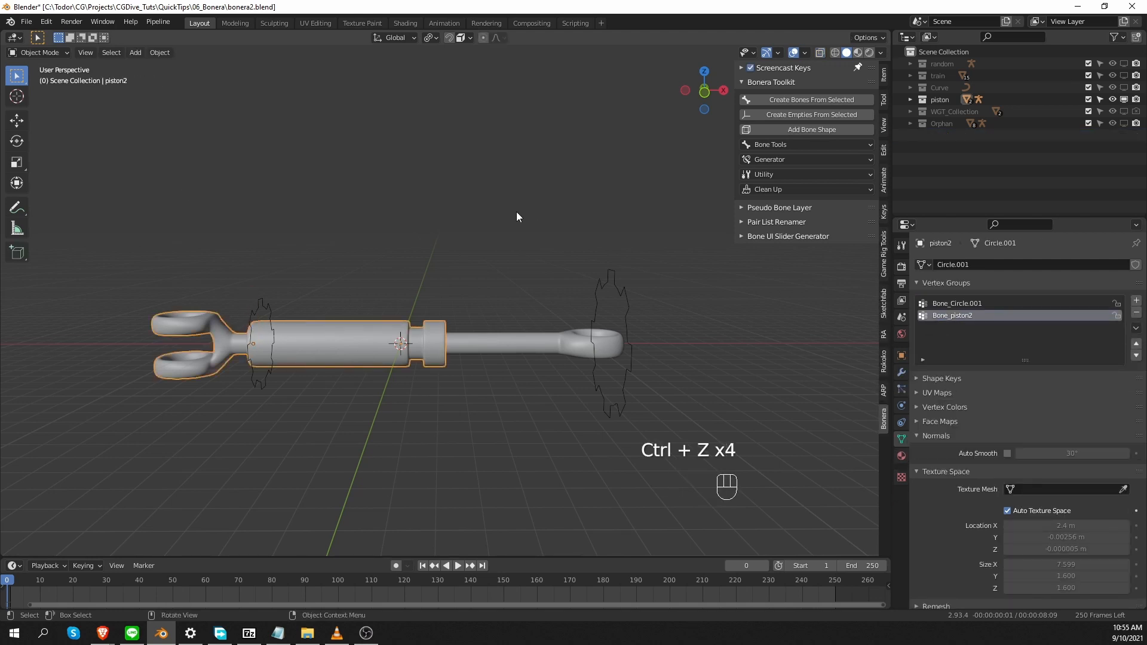
- Hide the piston collection in the viewport and show the Orphan collection instead
click(786, 176)
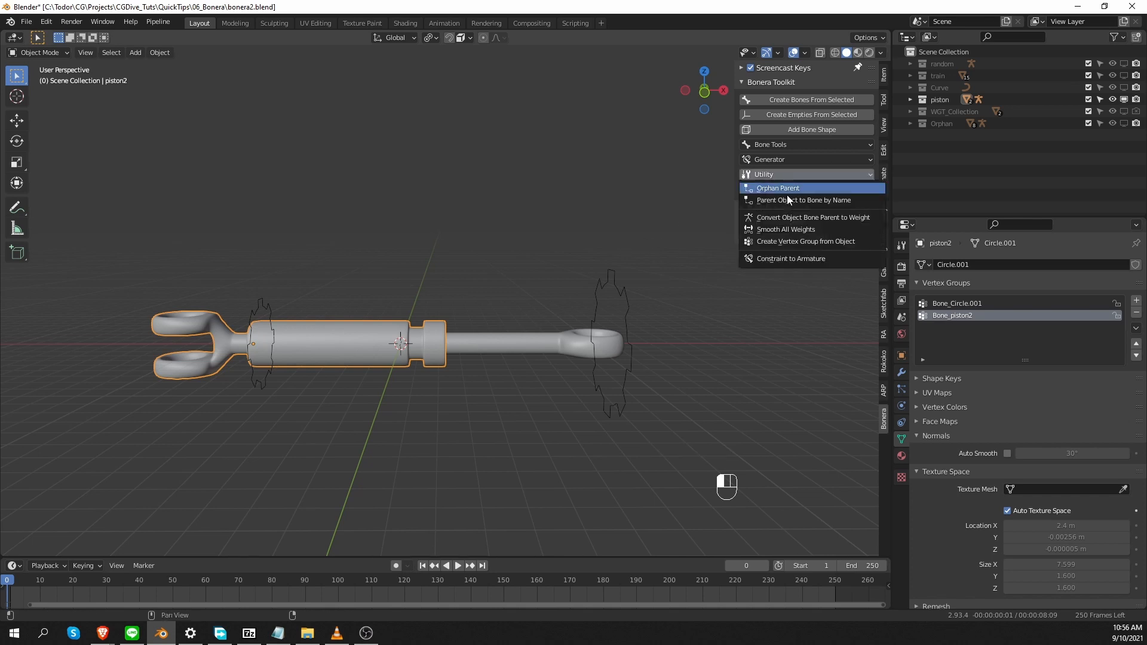
click(1123, 100)
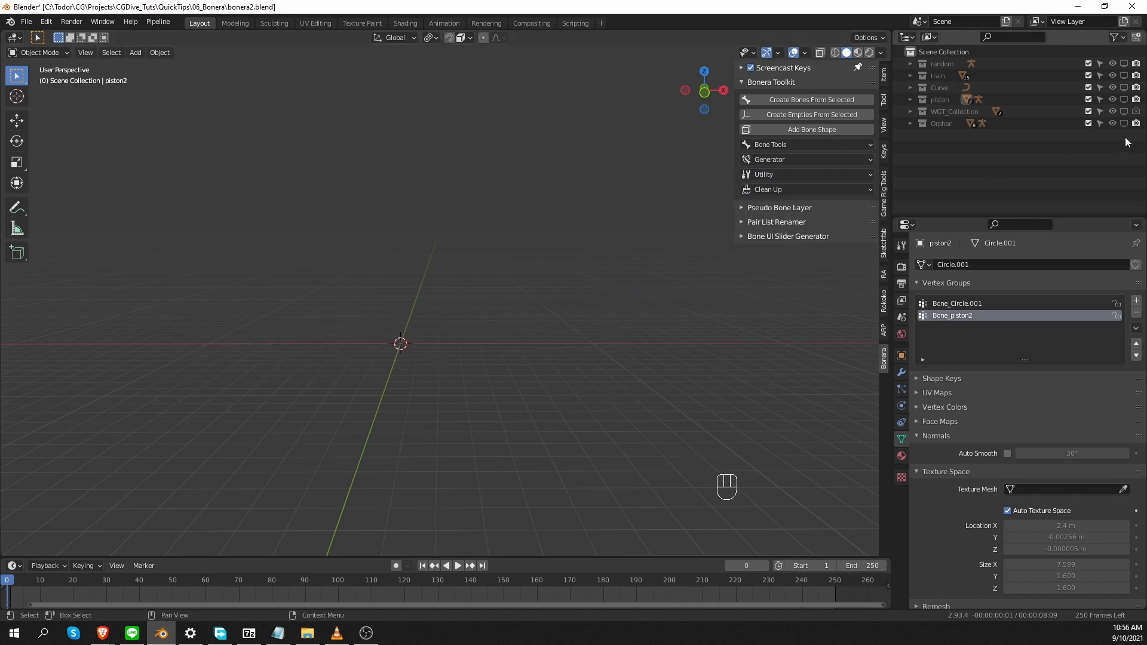
click(1123, 123)
scroll(455, 301, down, 4)
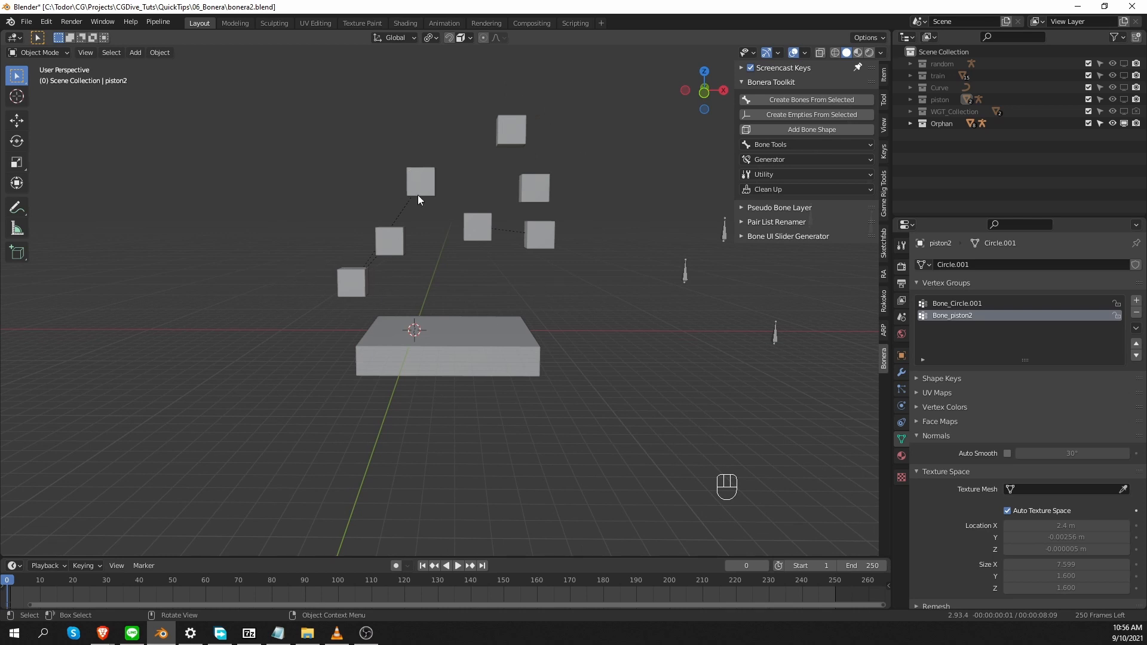
- Examine the floating cubes' existing parenting by trial-rotating chain parents and separate cubes, cancelling each rotation
click(359, 273)
key(r)
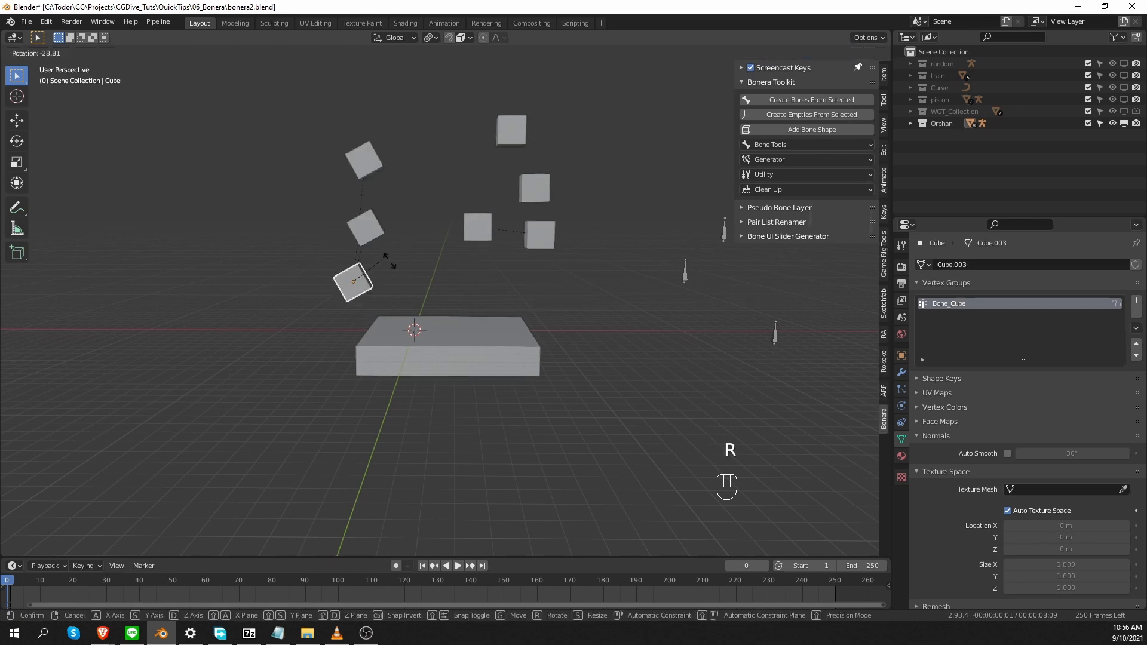
right_click(554, 228)
click(551, 230)
key(r)
right_click(560, 240)
click(533, 192)
key(r)
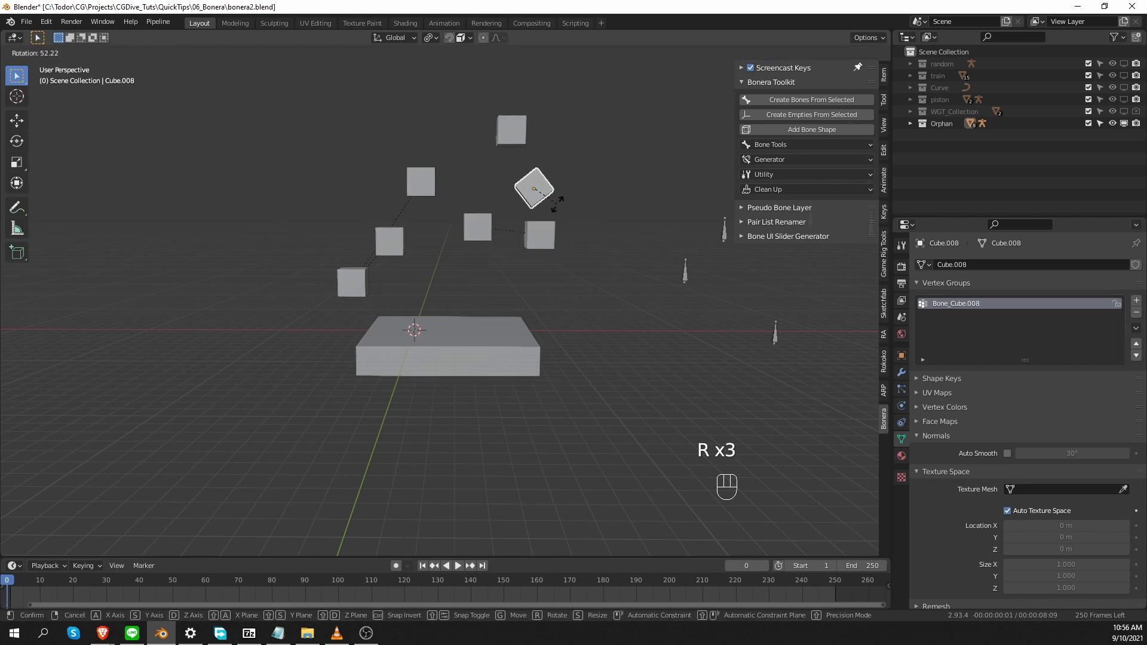
right_click(558, 197)
click(515, 133)
key(r)
right_click(534, 150)
- Parent the parentless floating cubes to the large base block using Orphan Parent with the limit set to Selected
drag(233, 82, 600, 400)
shift+click(458, 353)
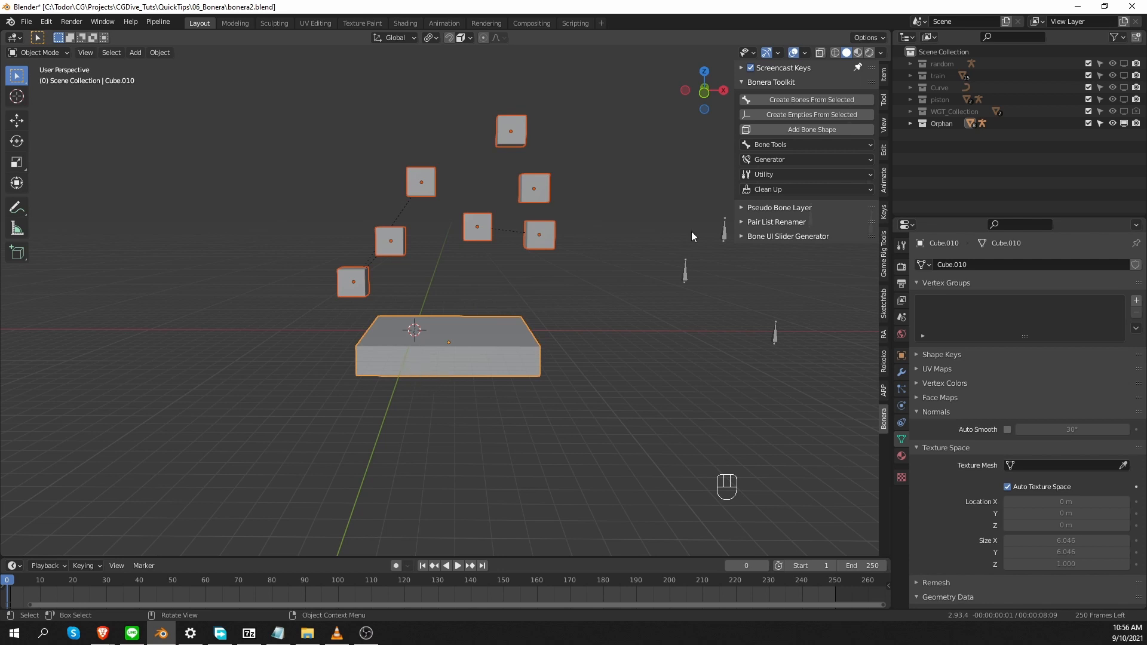
click(778, 174)
click(829, 194)
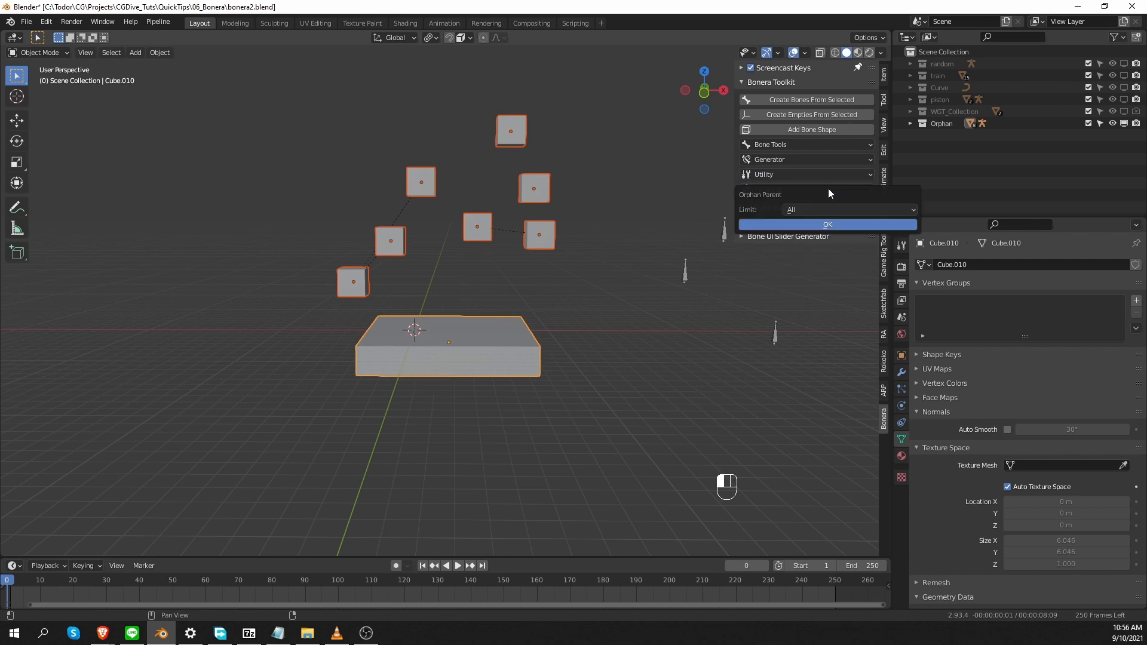
click(828, 209)
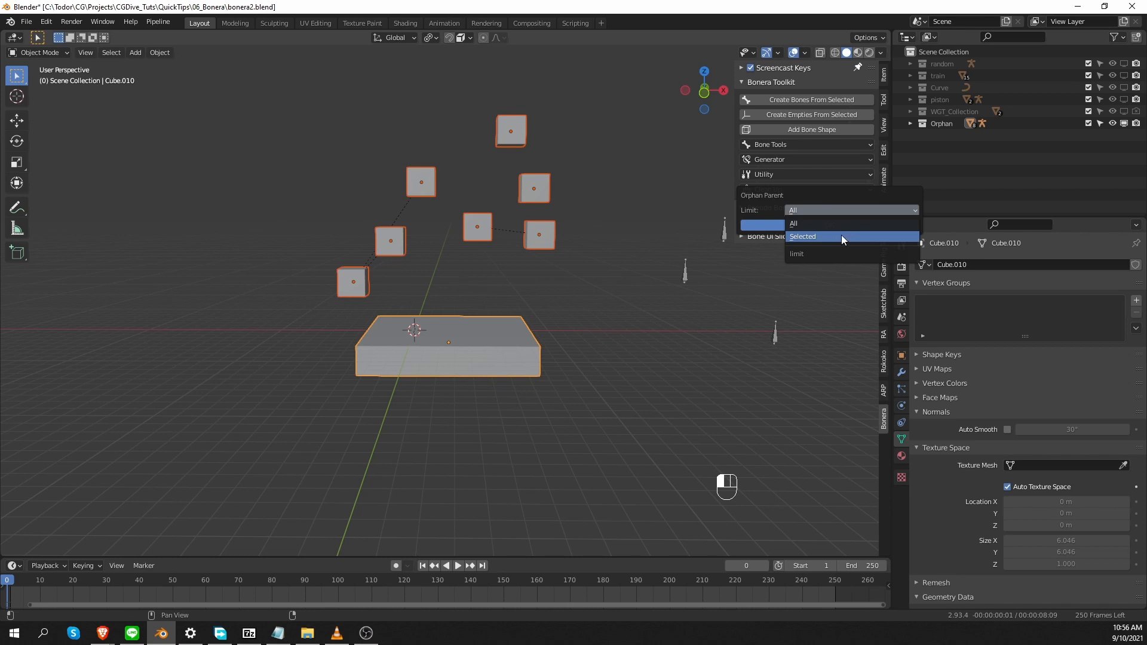
click(842, 237)
click(816, 224)
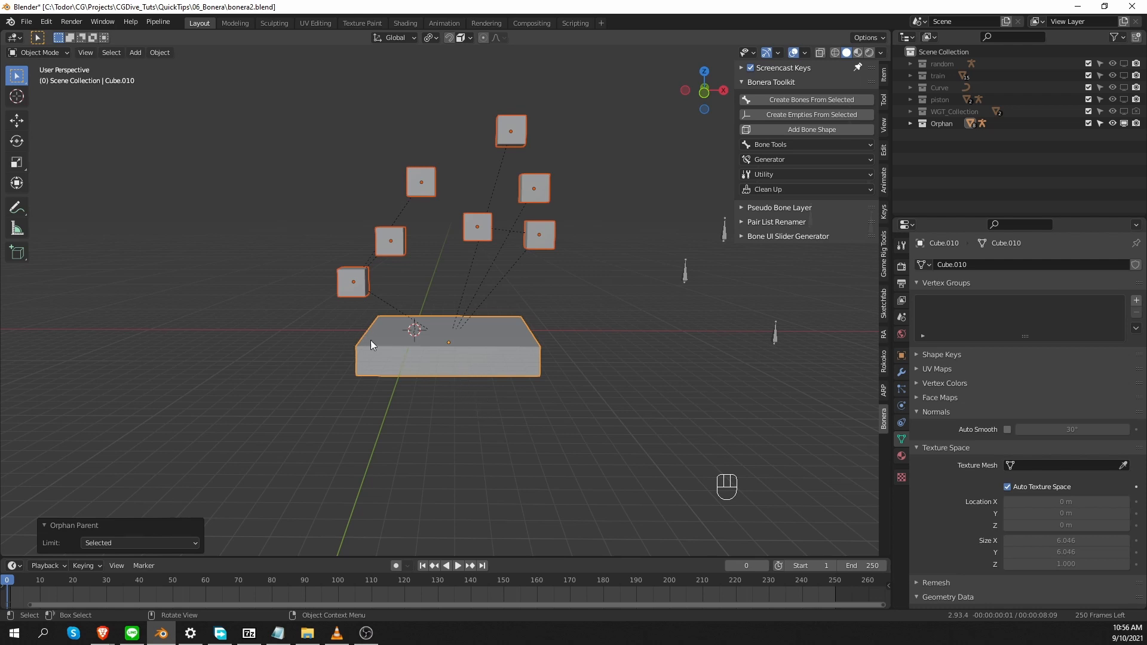
- Check the new cube hierarchy by trial-rotating the base block and the parent cubes of both chains, cancelling each rotation
click(468, 343)
key(r)
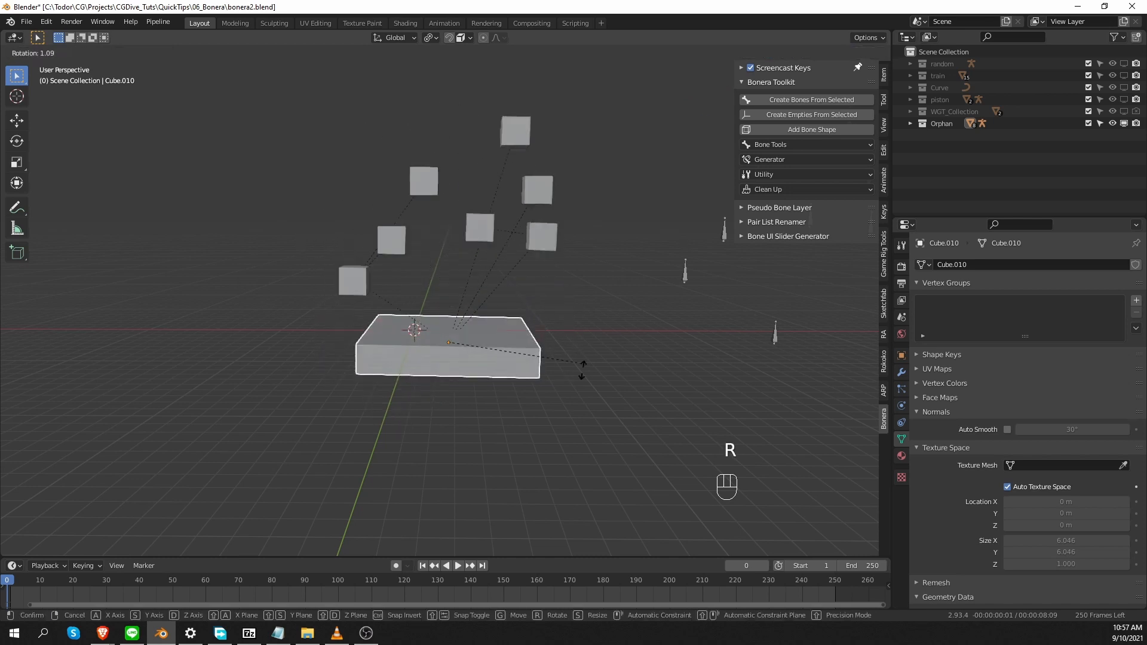
right_click(584, 333)
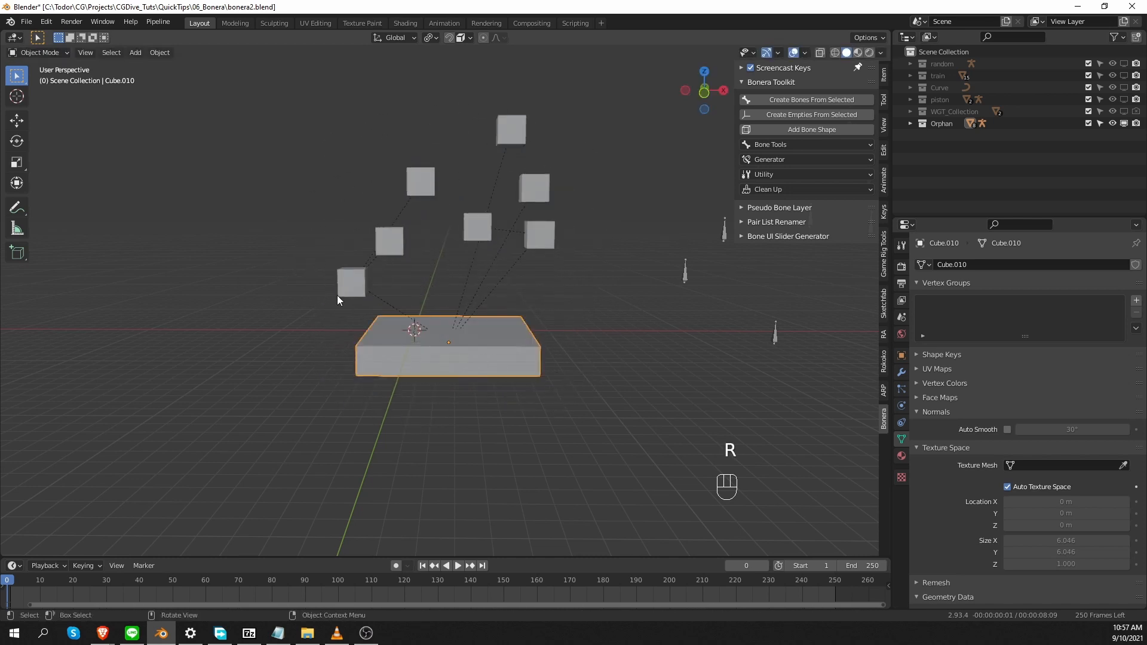
click(341, 276)
key(r)
right_click(570, 249)
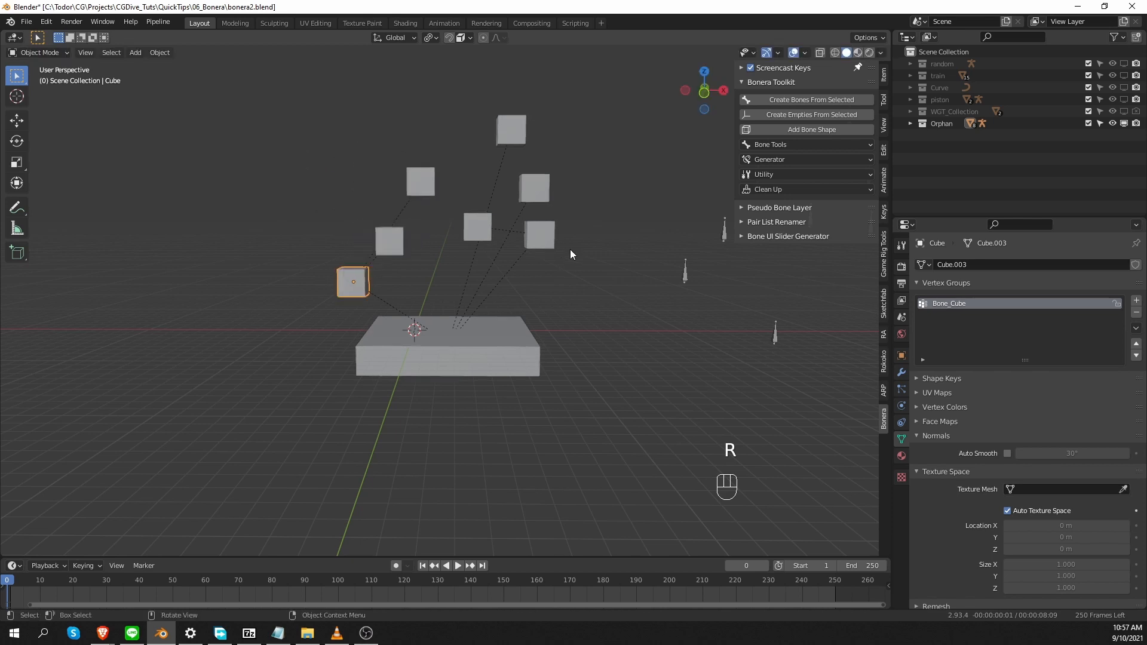
click(539, 235)
key(r)
right_click(535, 209)
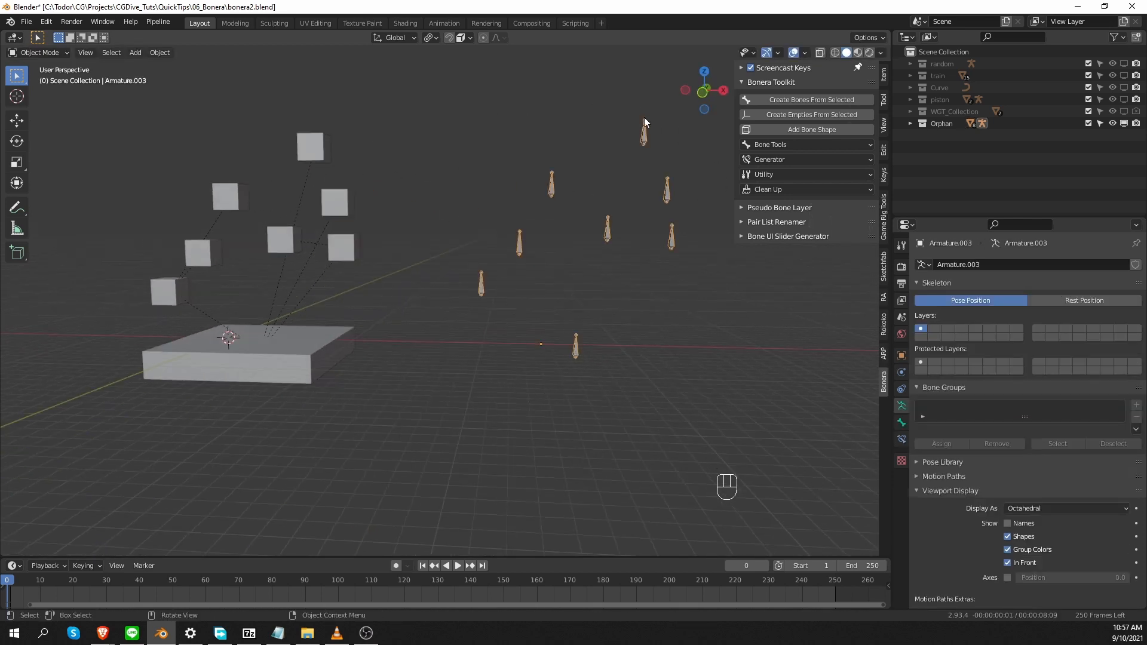
- Examine the existing bone parenting of the Orphan armature by trial-rotating the root bones of both chains in Pose Mode
key(Tab)
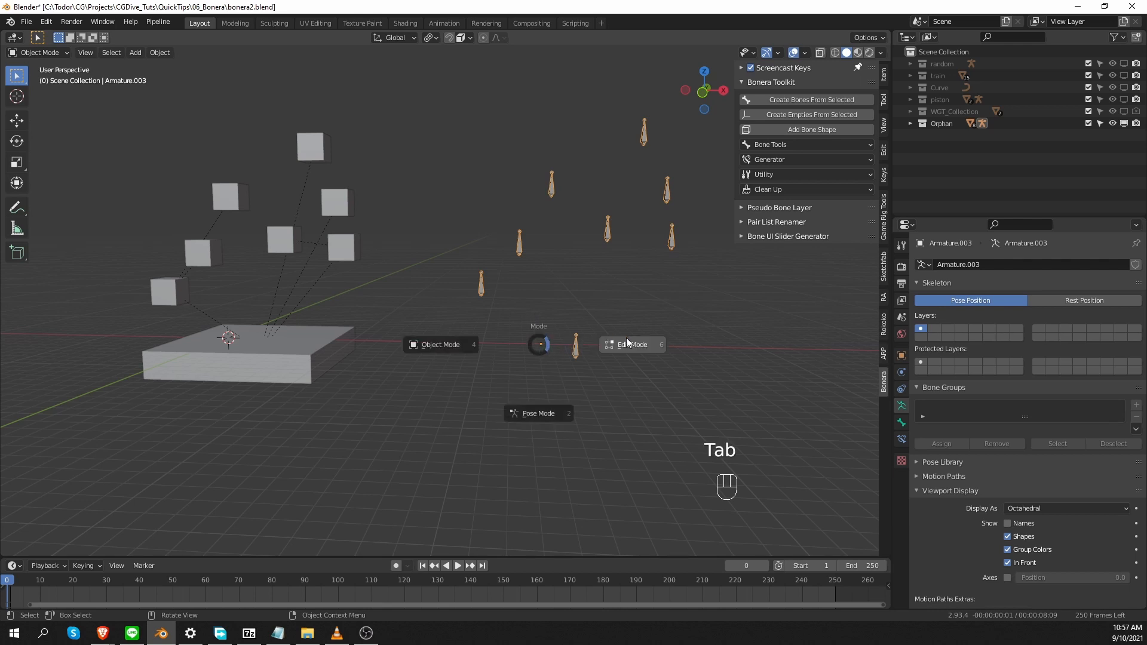
click(481, 283)
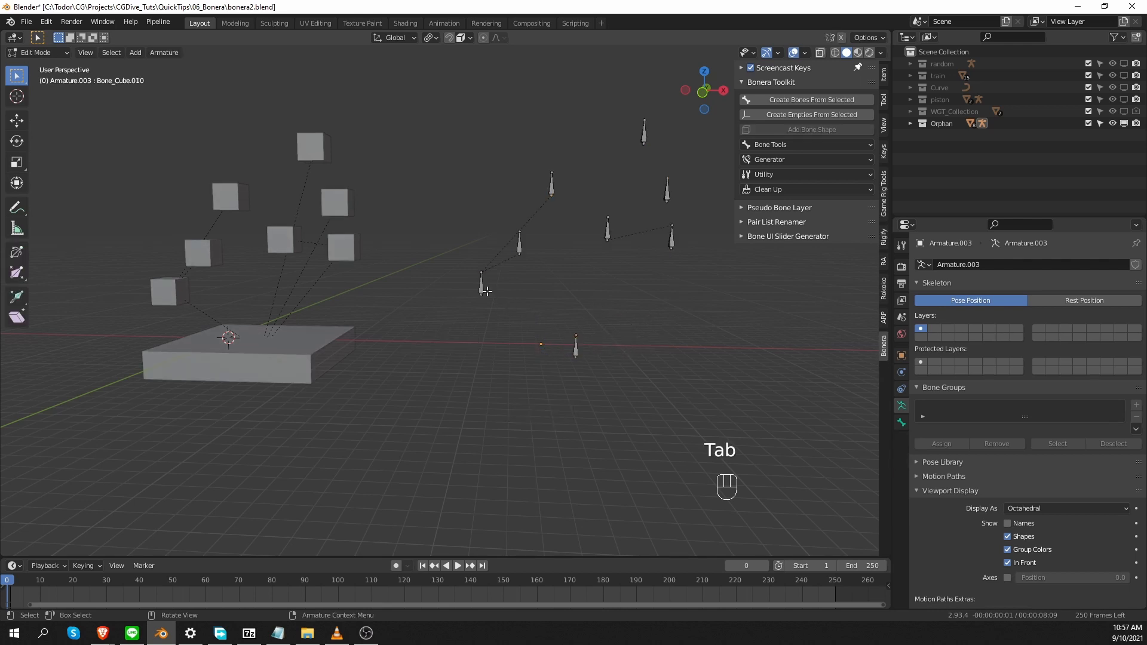
key(Tab)
key(r)
click(603, 245)
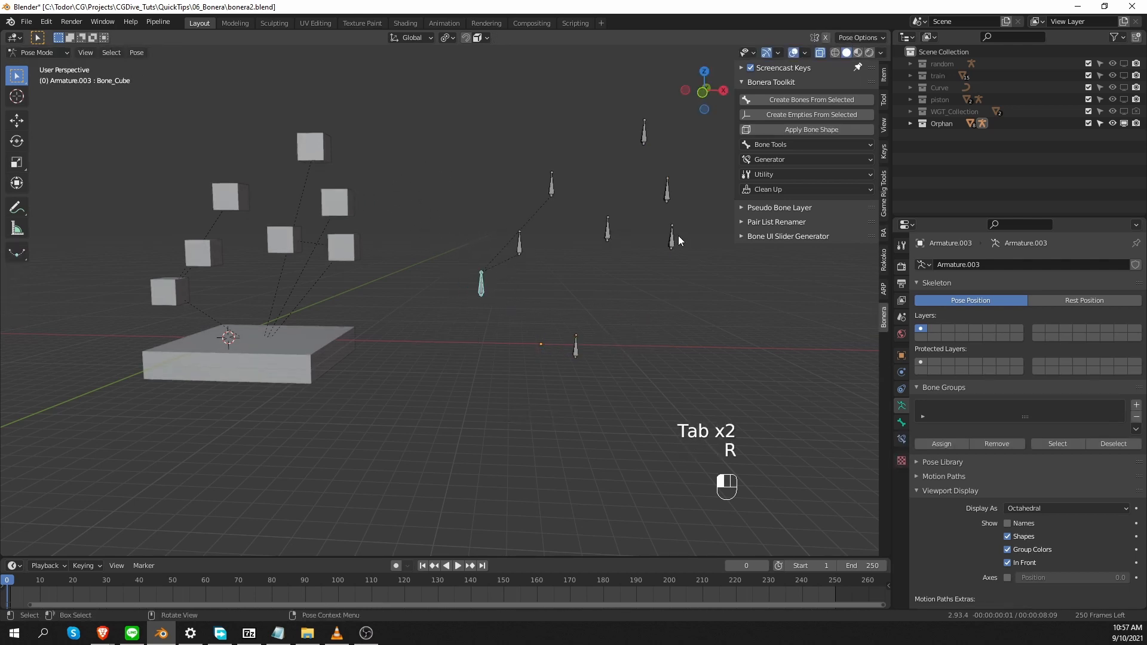
click(671, 239)
key(r)
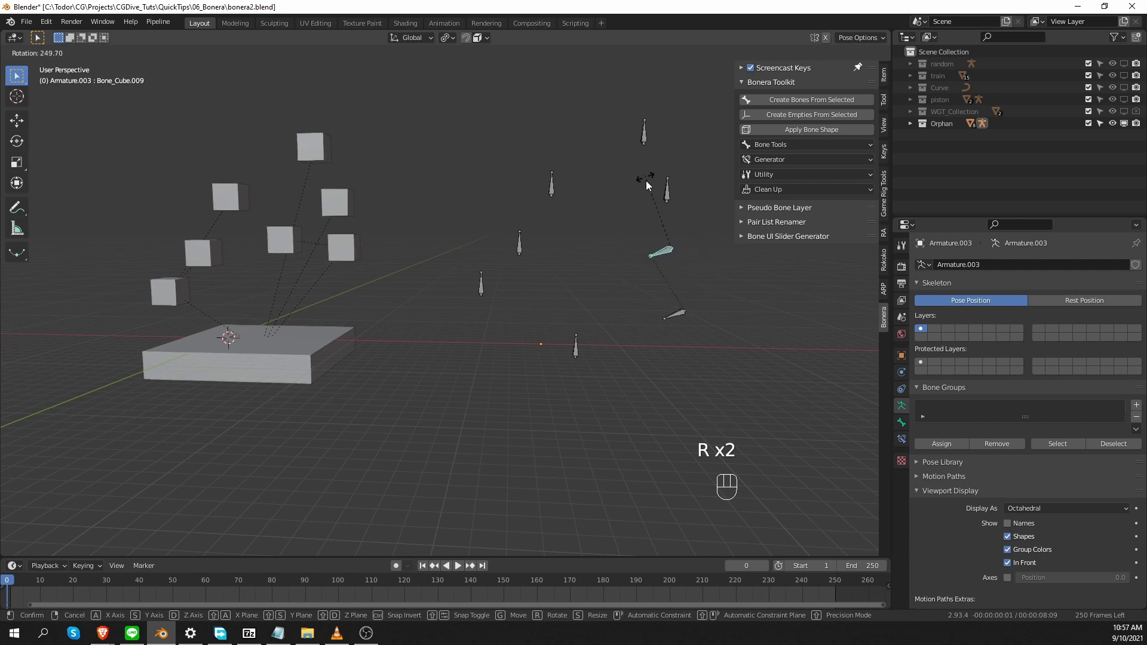
click(660, 280)
- In Edit Mode, parent the parentless bones to the lowest base bone using Orphan Parent limited to Selected
key(Tab)
key(a)
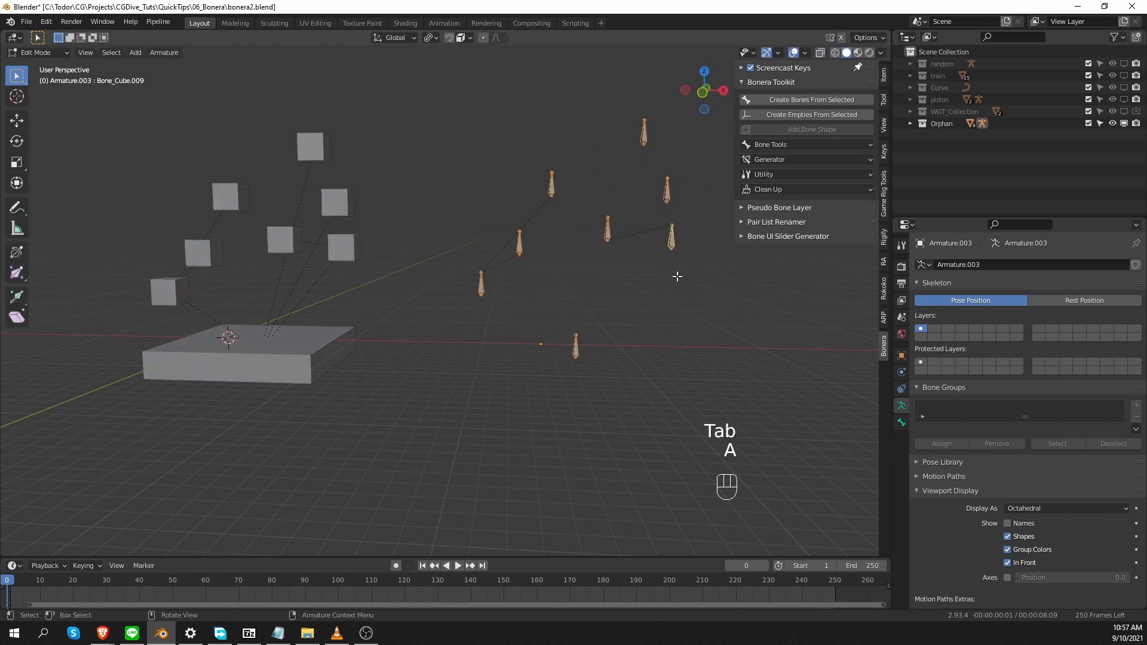
shift+click(577, 350)
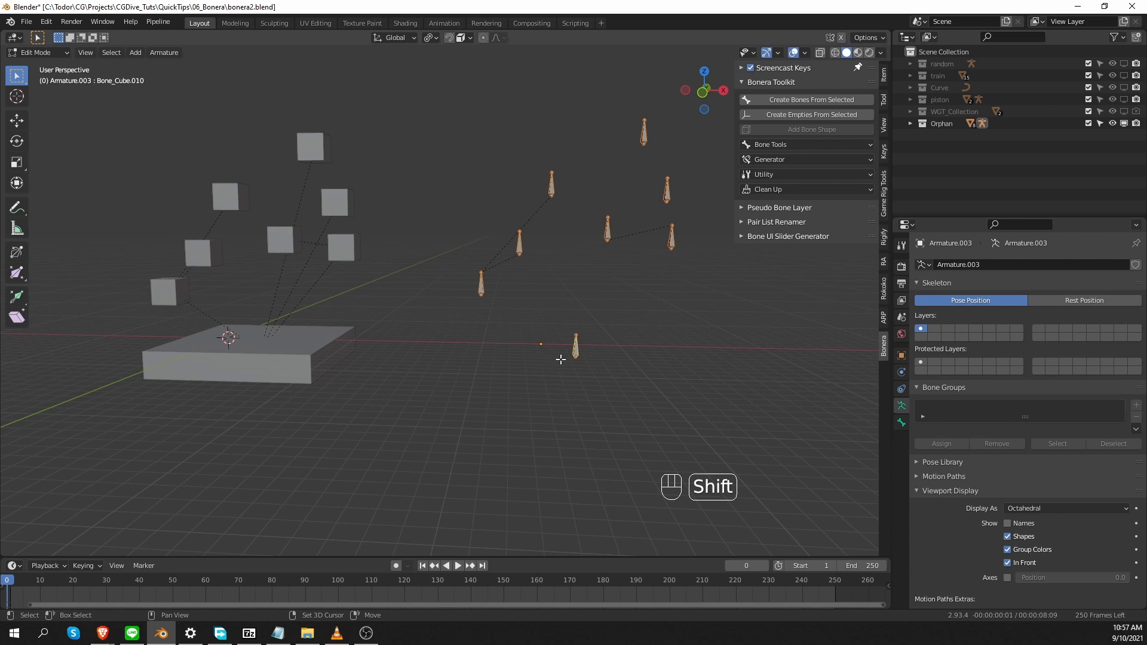
click(780, 173)
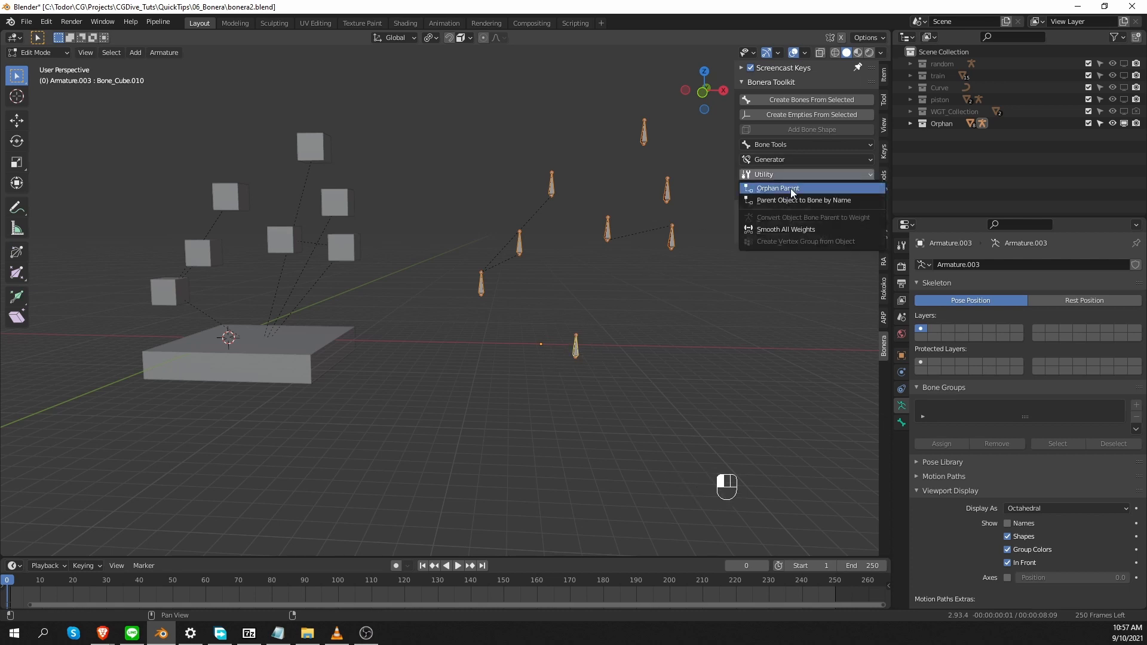
click(789, 188)
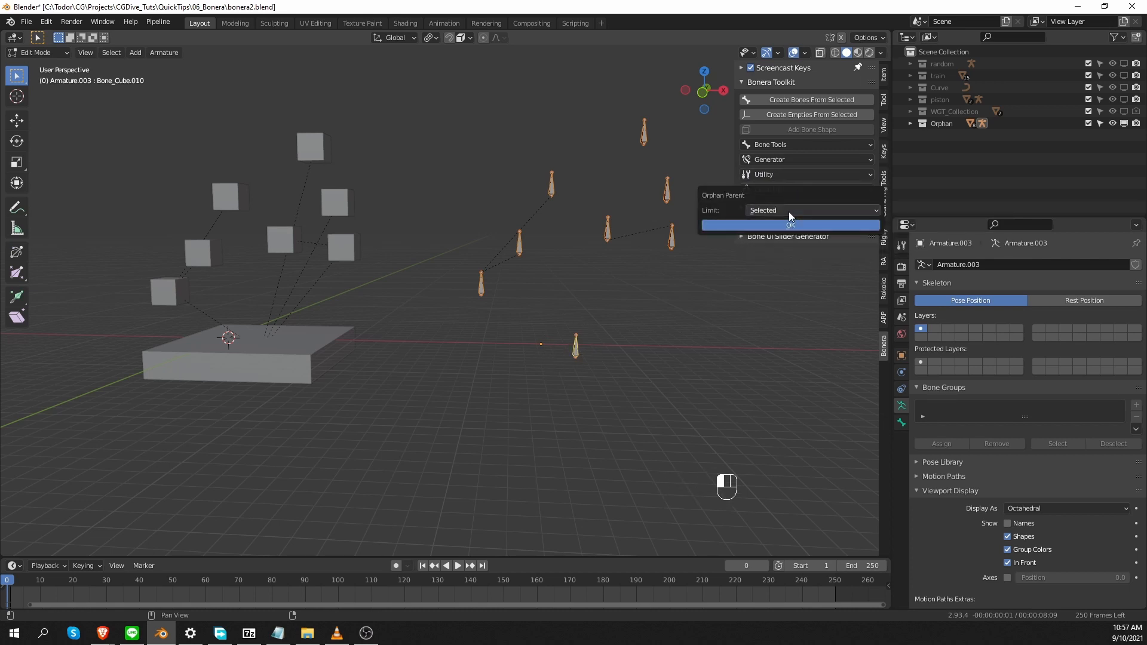
click(778, 224)
- Test the bone hierarchy in Pose Mode by rotating the base bone and both chain roots, and return to Object Mode
key(Tab)
key(r)
key(r)
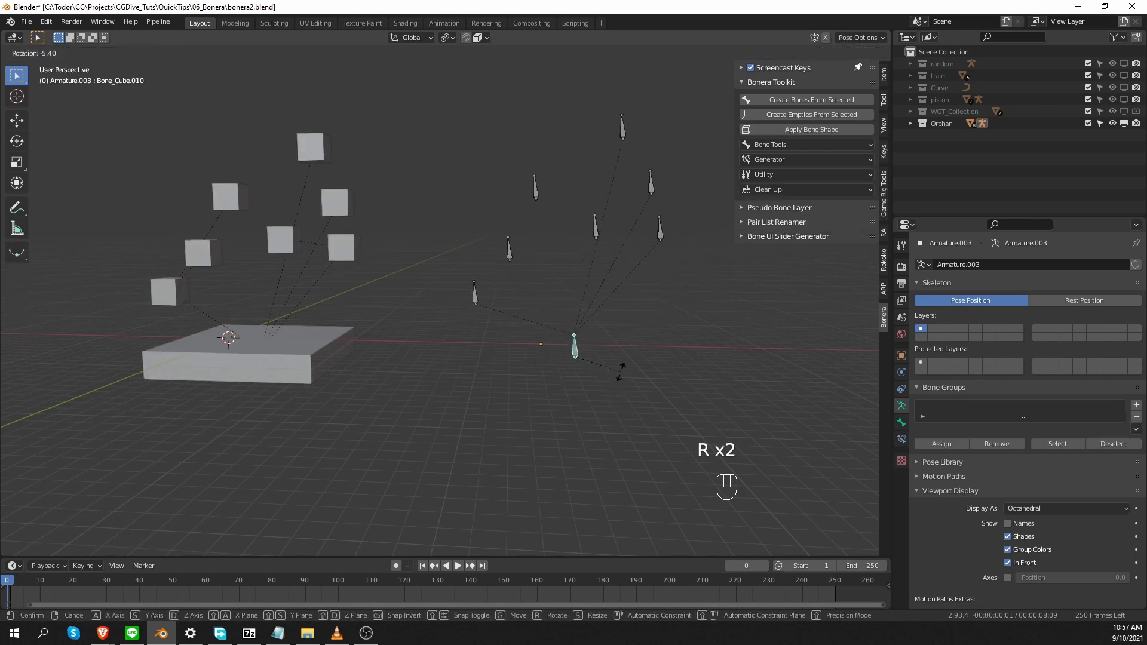
click(614, 376)
click(481, 283)
key(r)
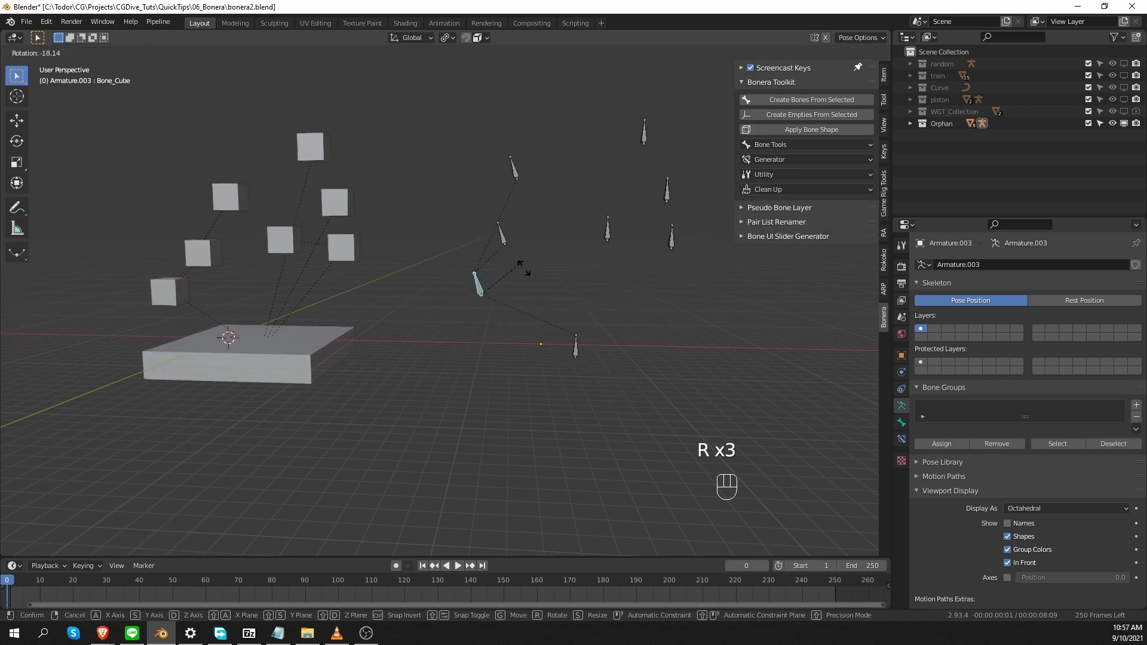
click(524, 267)
click(672, 244)
key(r)
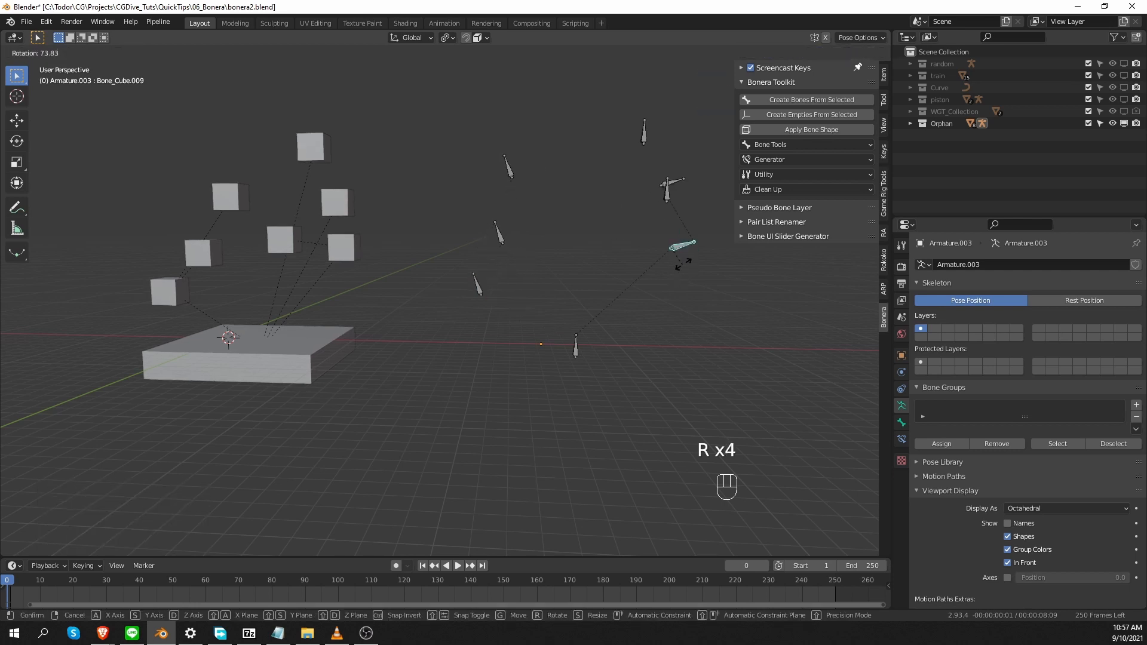
click(696, 295)
key(Tab)
- Hide the Orphan collection and make the random collection active and visible in the viewport
scroll(592, 388, down, 2)
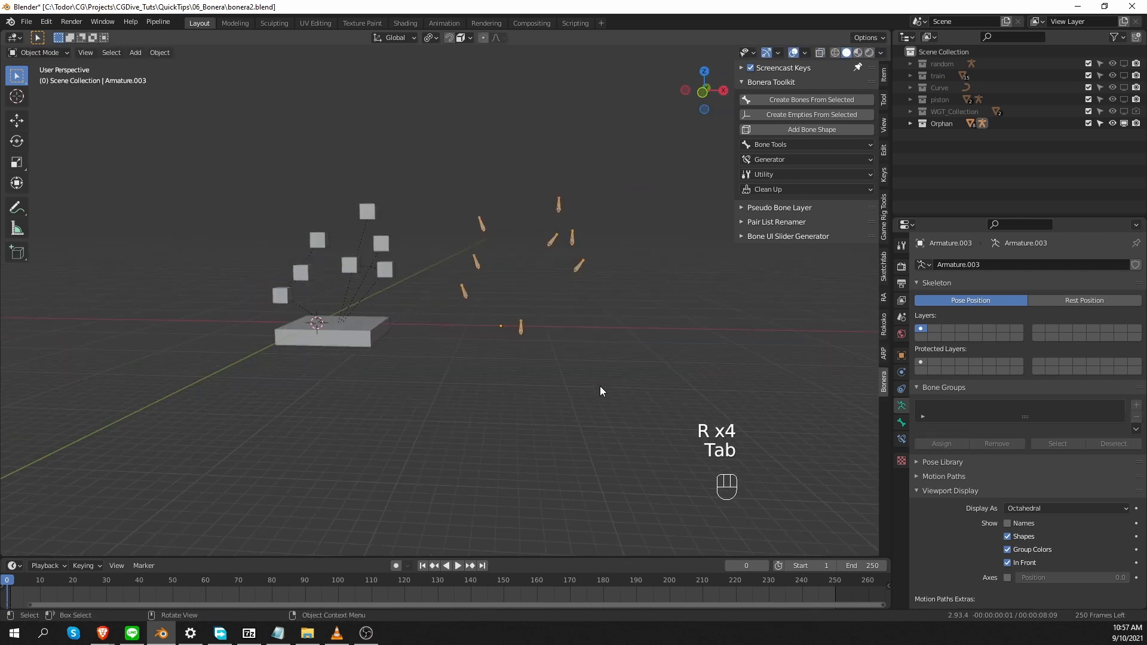
click(810, 175)
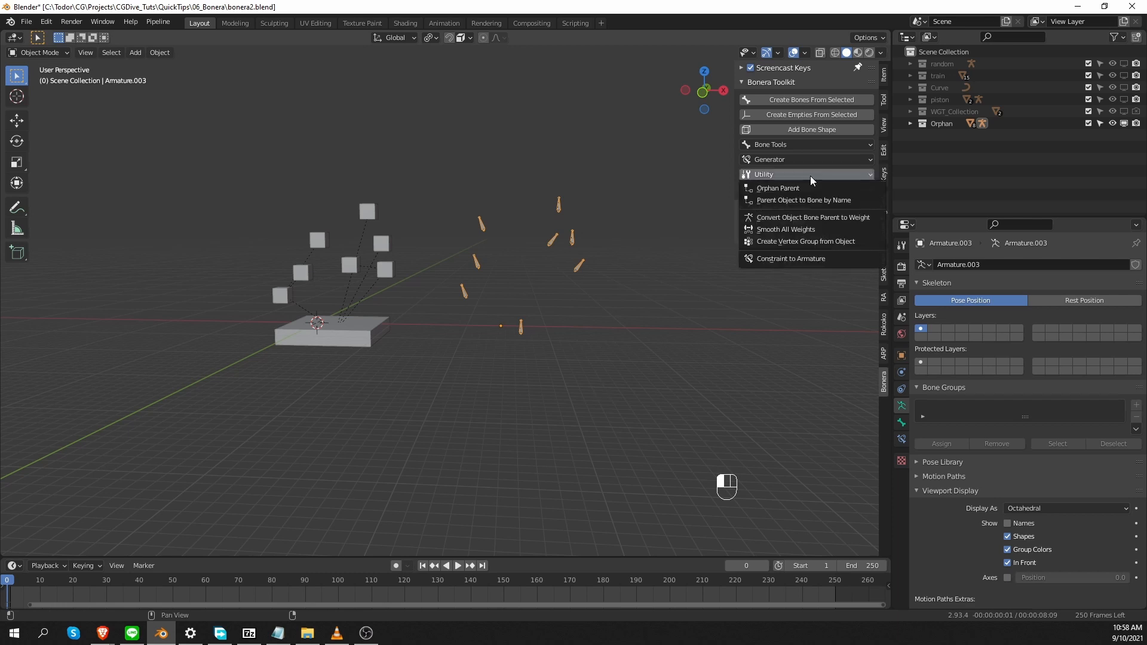
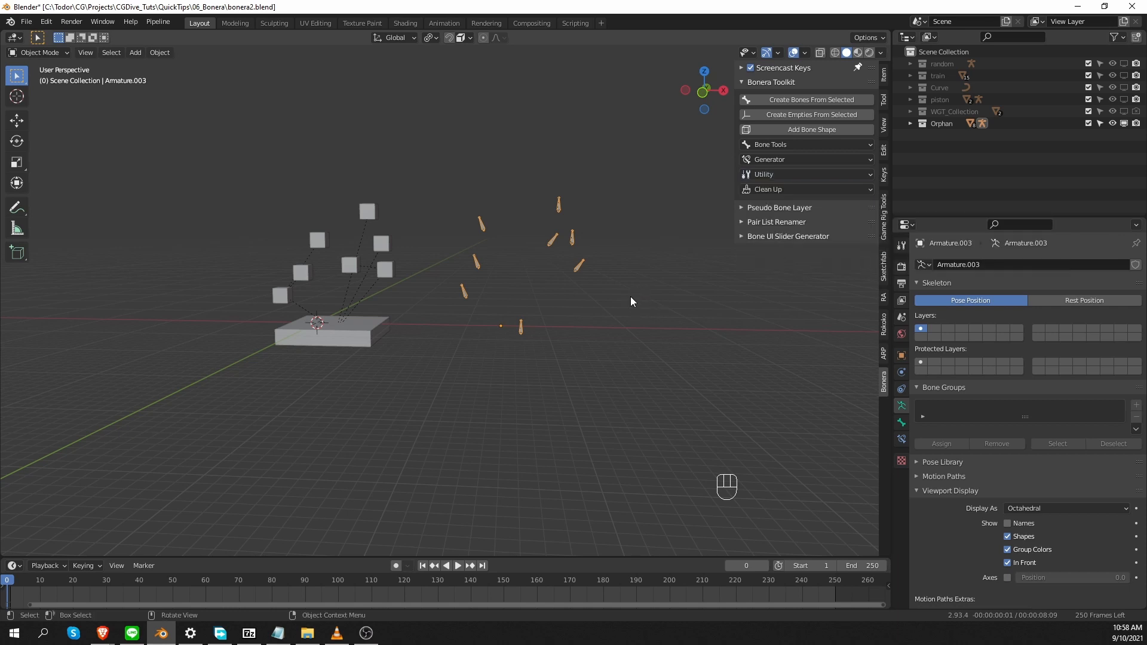
click(1123, 123)
click(921, 64)
click(1123, 63)
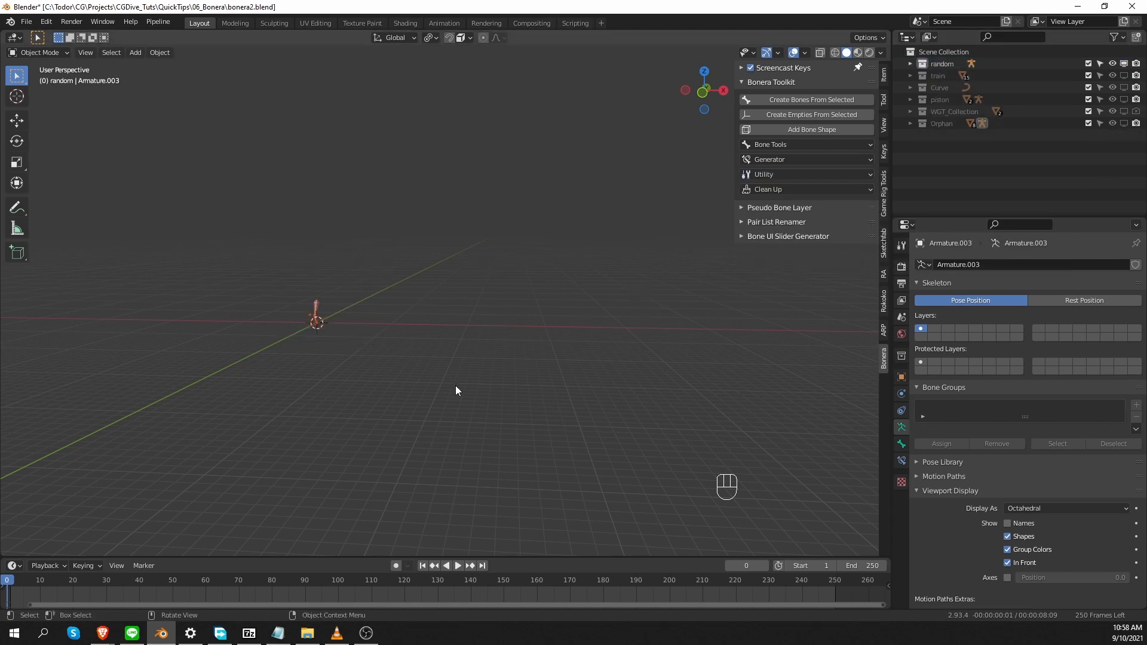
- Replace the random collection's existing armature with a new cube and a single-bone armature at the origin
key(a)
key(x)
key(KP_Decimal)
key(shift+a)
click(292, 383)
shift+middle_drag(293, 383, 374, 342)
scroll(375, 342, up, 7)
key(shift+a)
click(335, 432)
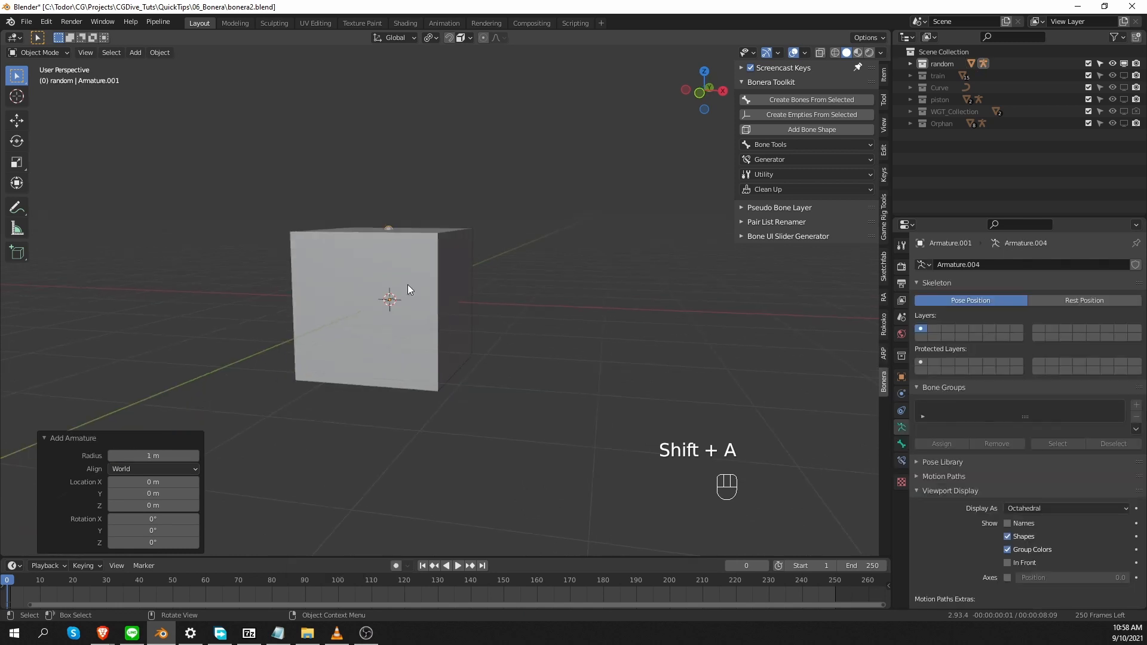
- Parent the cube to the armature's bone in Pose Mode using the Bone parent type, with X-ray display enabled
click(407, 285)
key(alt+z)
shift+click(390, 274)
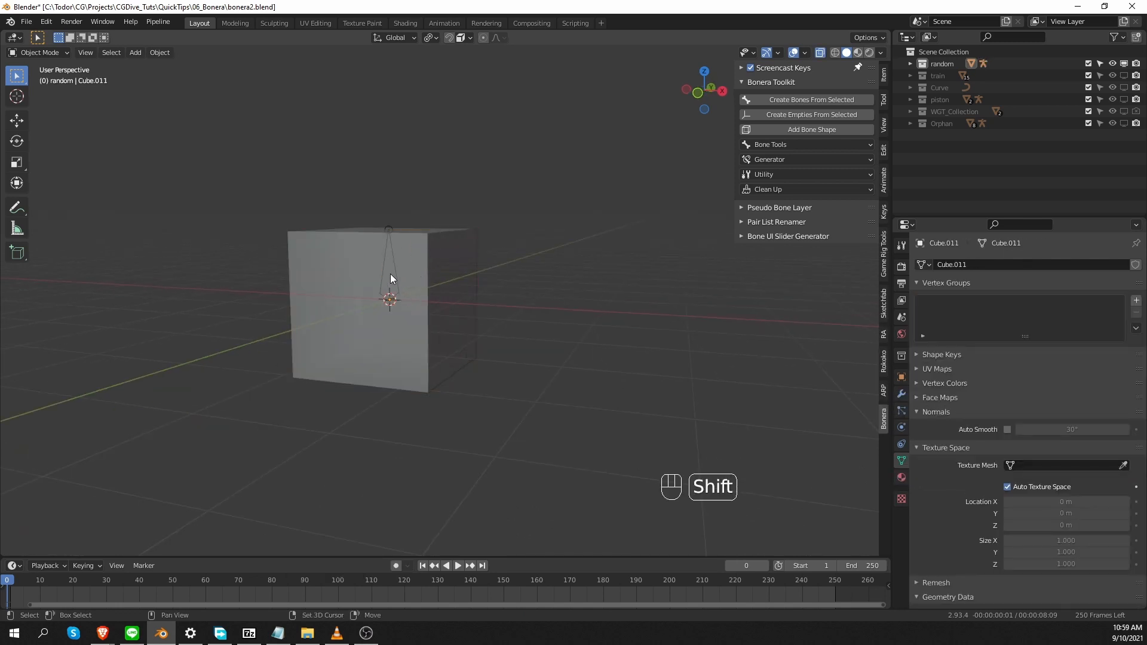
shift+click(389, 274)
shift+click(389, 275)
key(ctrl+Tab)
click(392, 270)
middle_drag(398, 280, 403, 285)
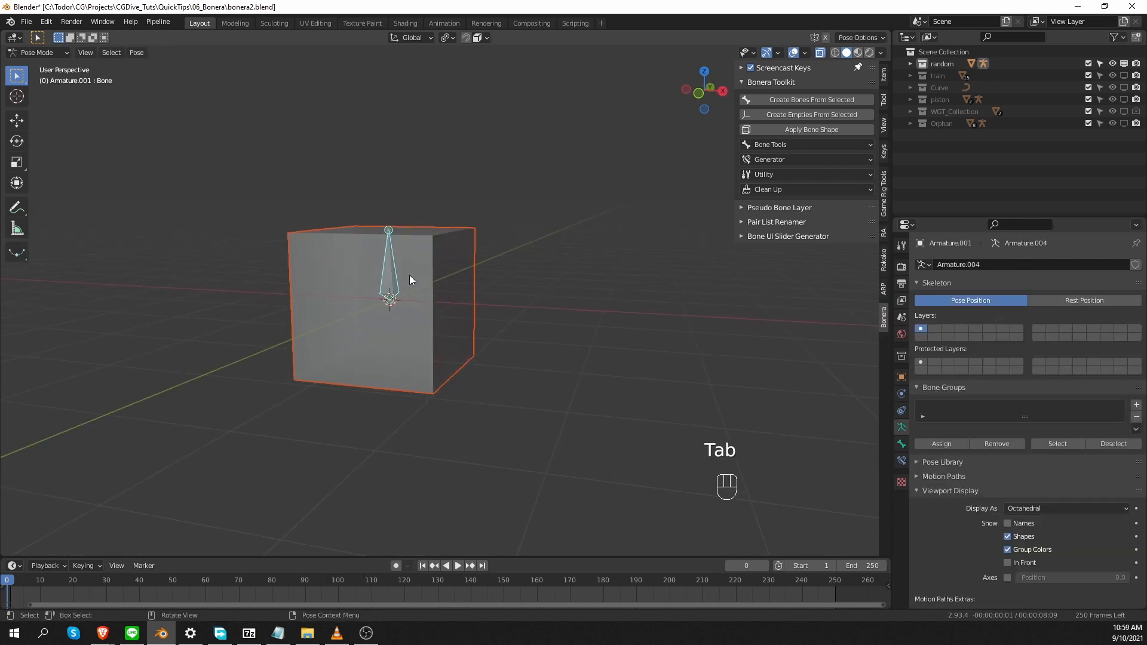
key(ctrl+p)
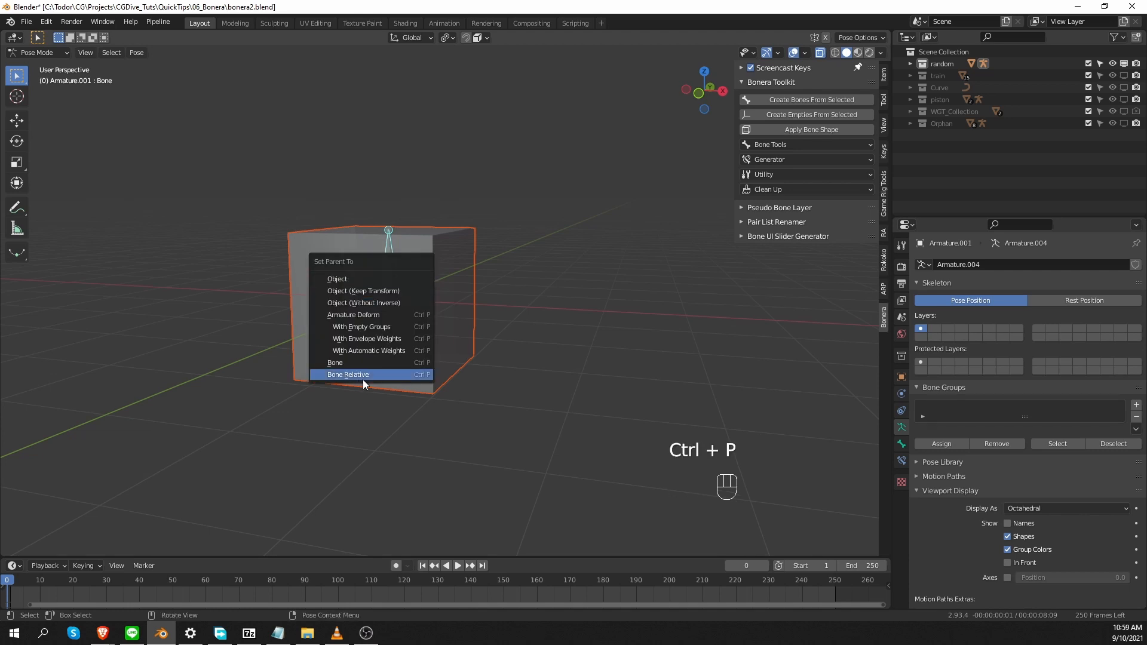
click(353, 364)
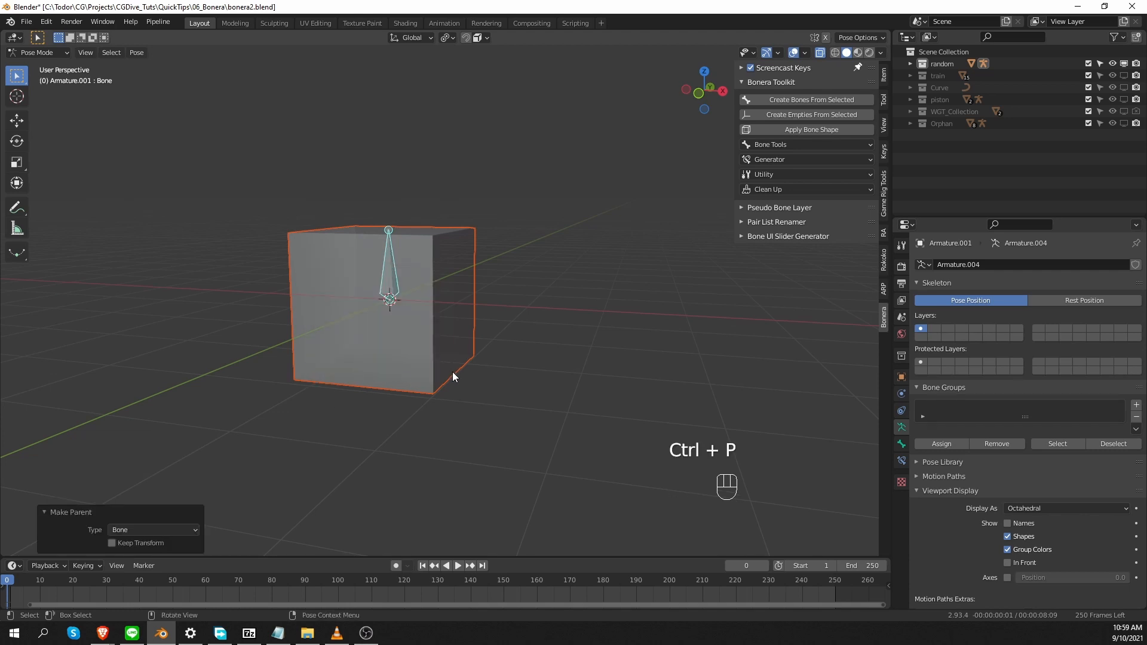
- Convert the cube's bone parent to weights in Object Mode, with Add Armature Modifier and Parent To Armature enabled
key(Tab)
shift+click(402, 291)
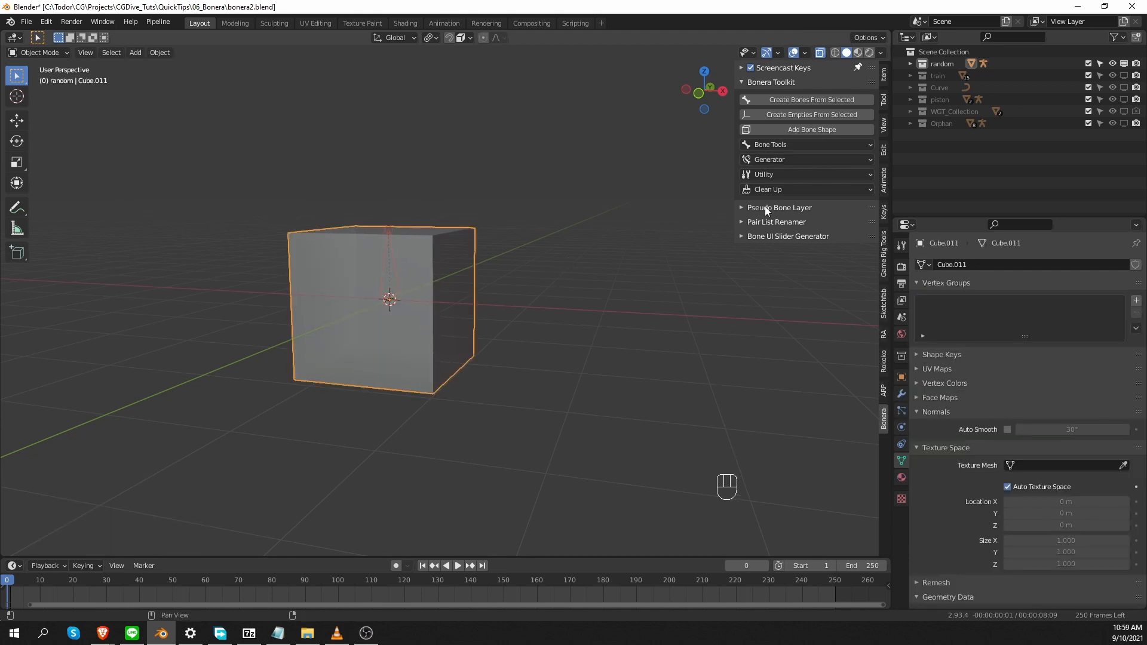
click(775, 174)
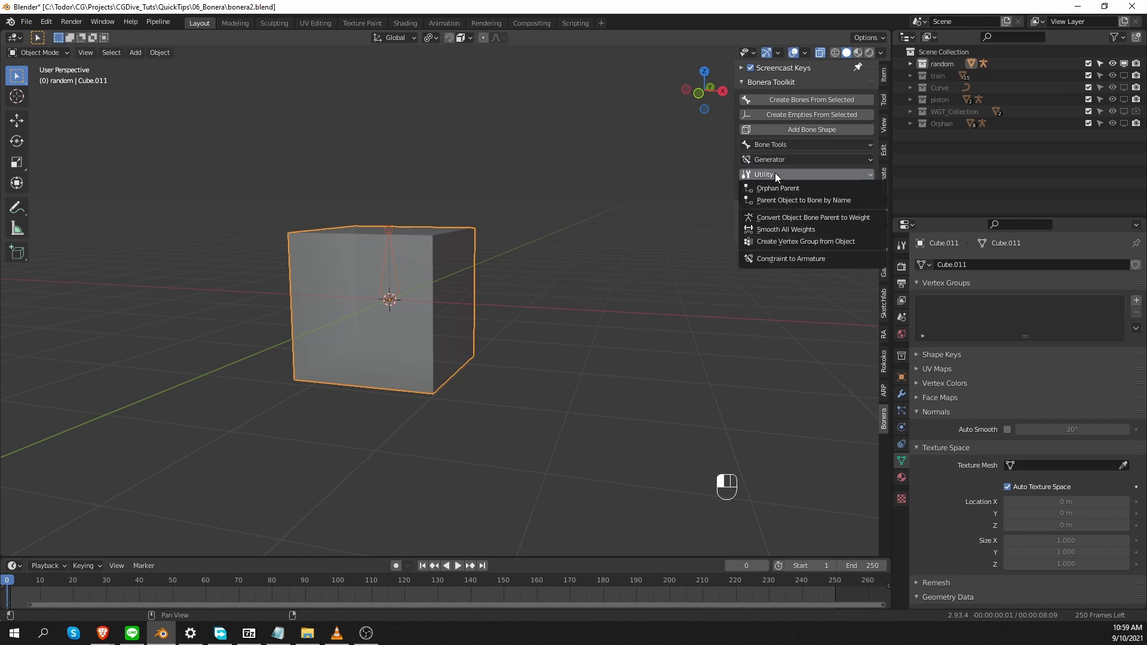
click(840, 219)
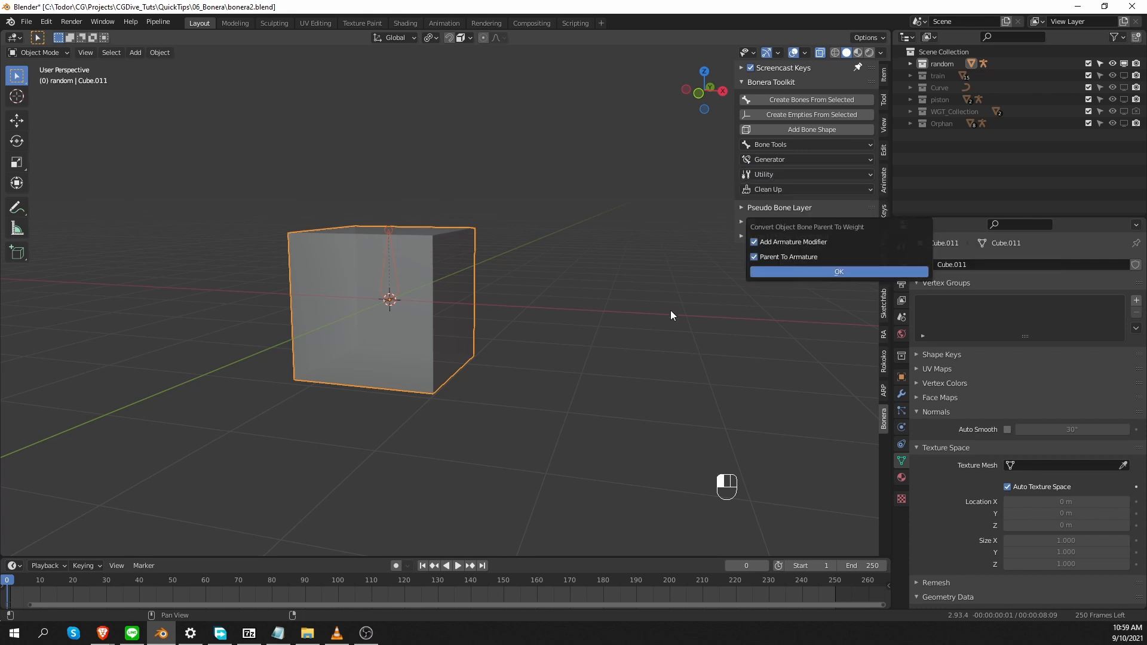
click(829, 271)
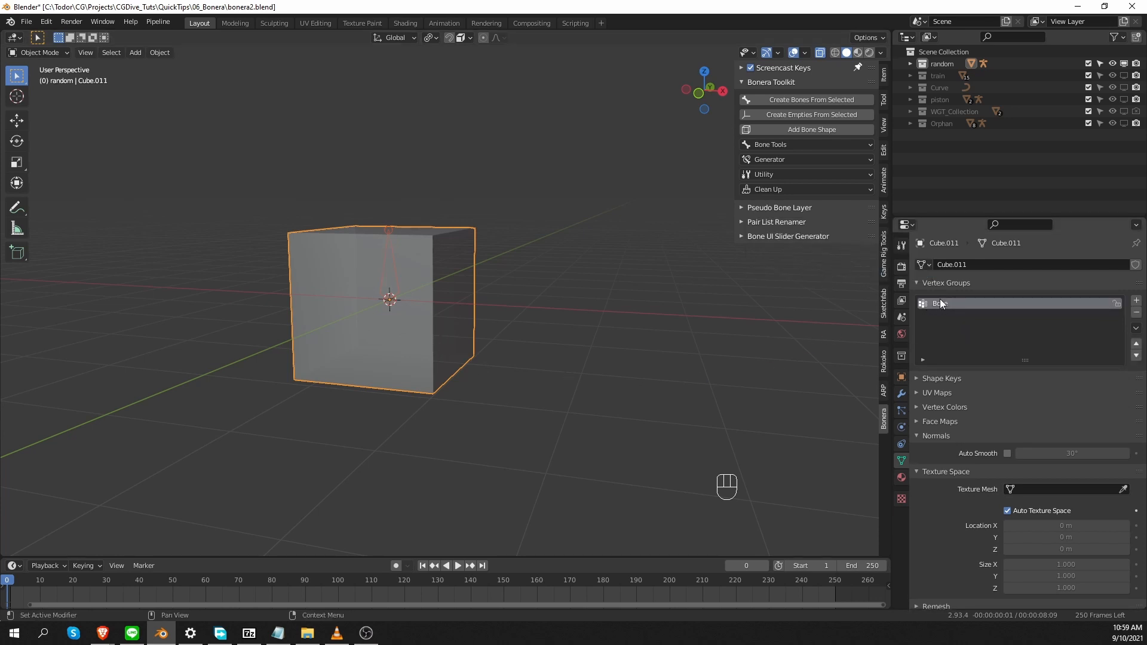
- Inspect the cube's Armature modifier and test the binding by temporarily moving the bone in Pose Mode
click(902, 394)
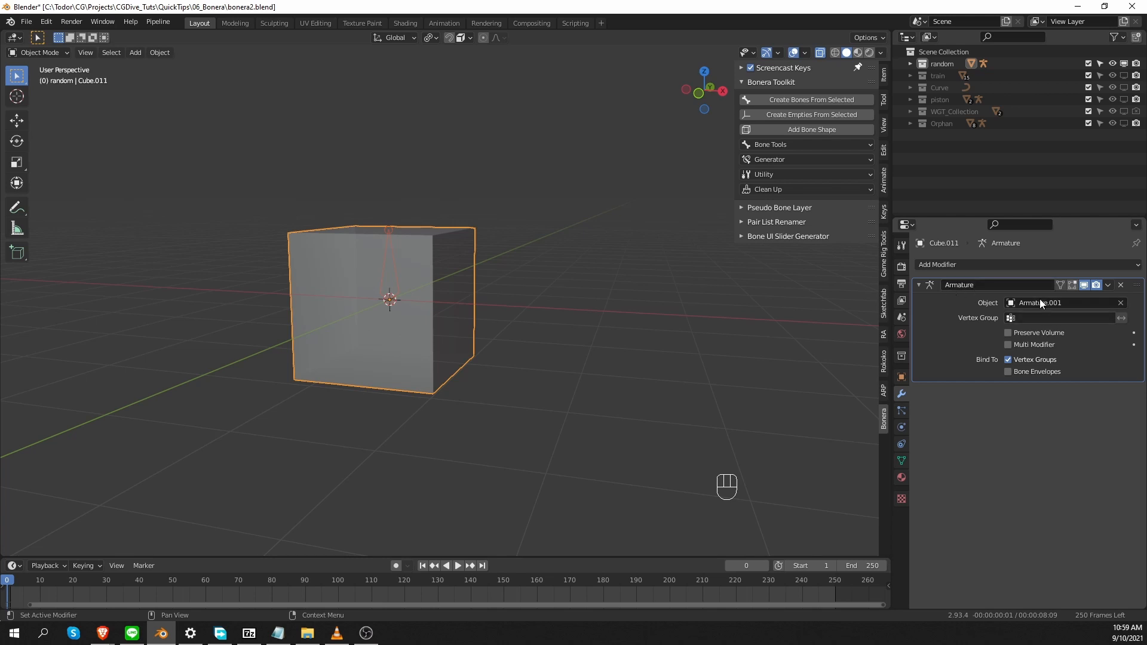
click(396, 276)
key(Tab)
key(g)
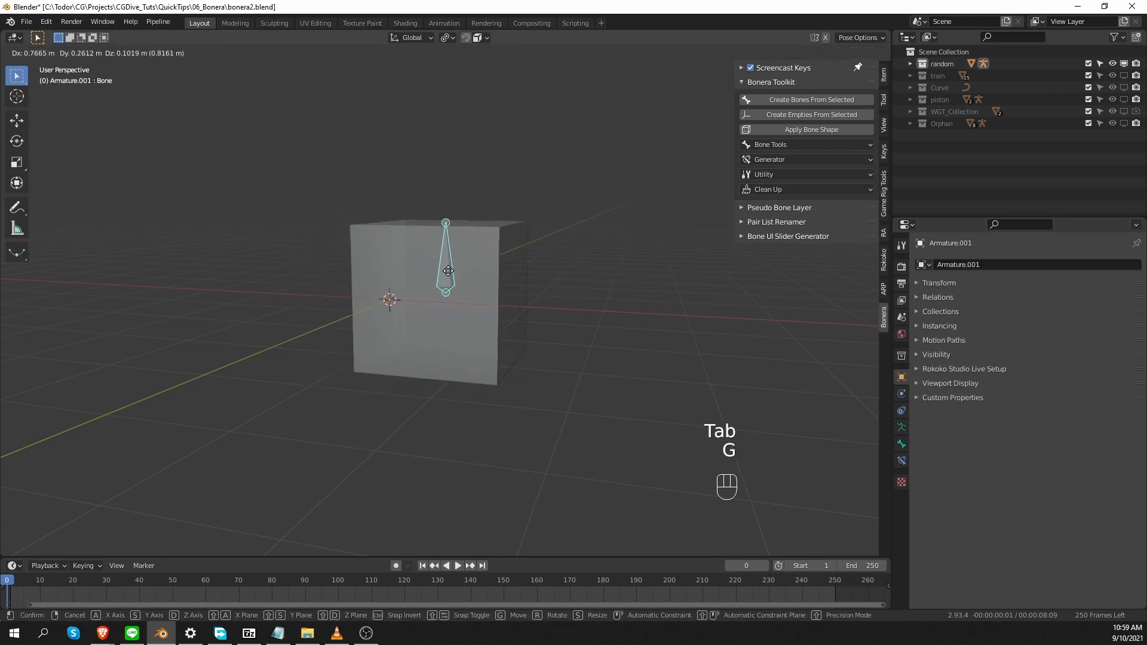
right_click(383, 274)
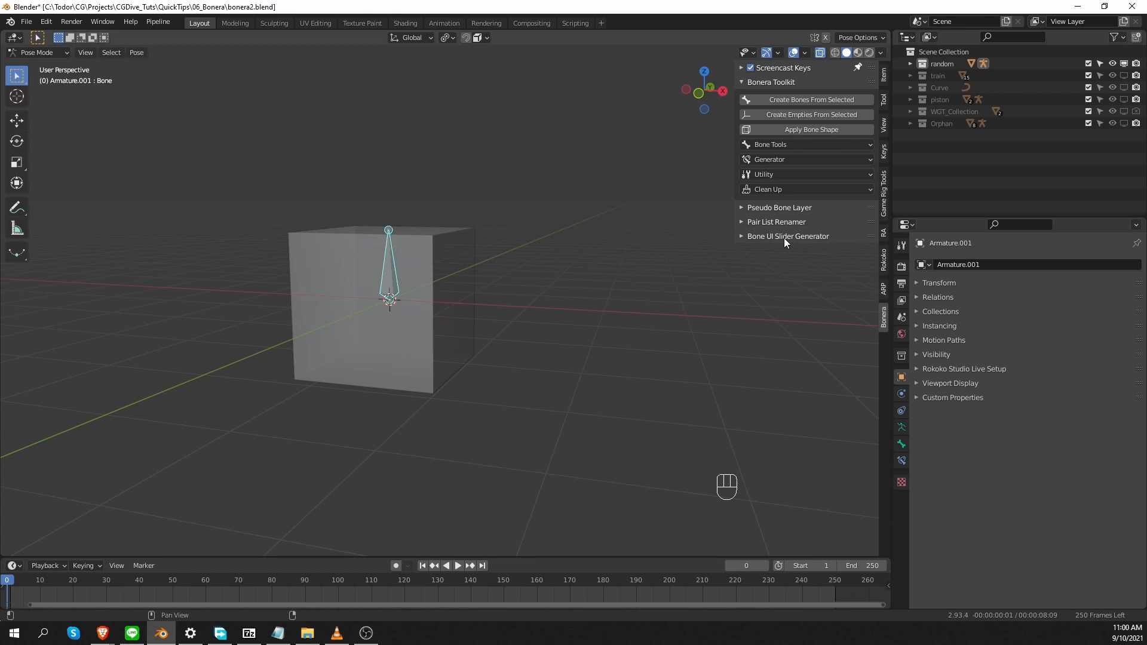
- Smooth the cube's vertex weights in Weight Paint mode with the subset set to All Groups, and return to Object Mode
key(Tab)
click(441, 324)
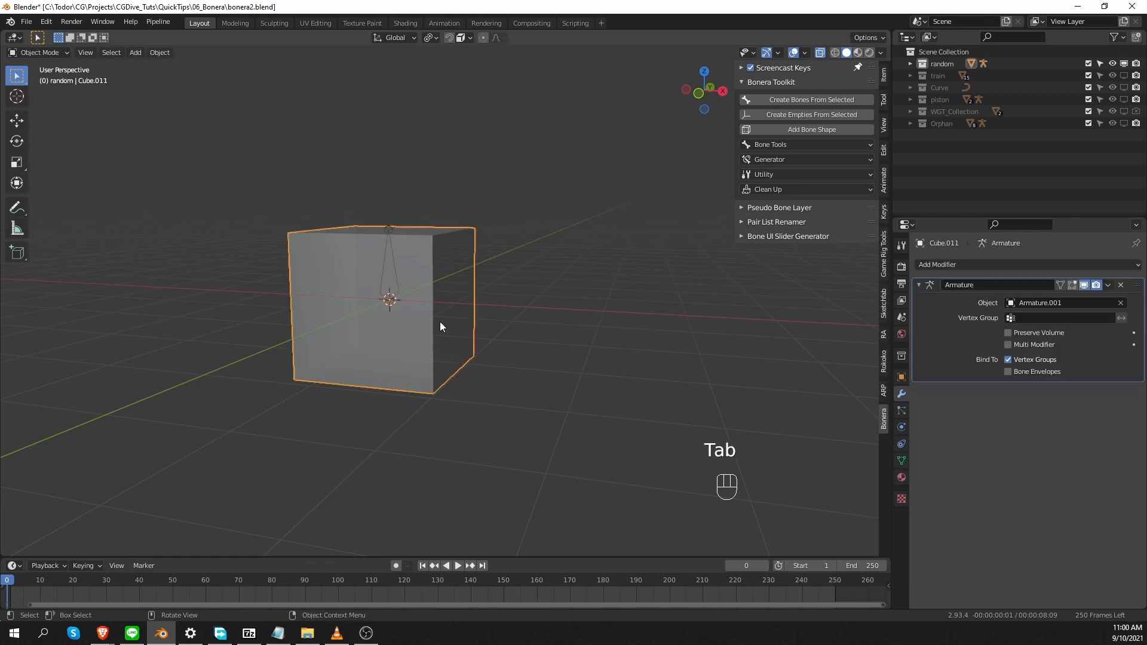
click(788, 175)
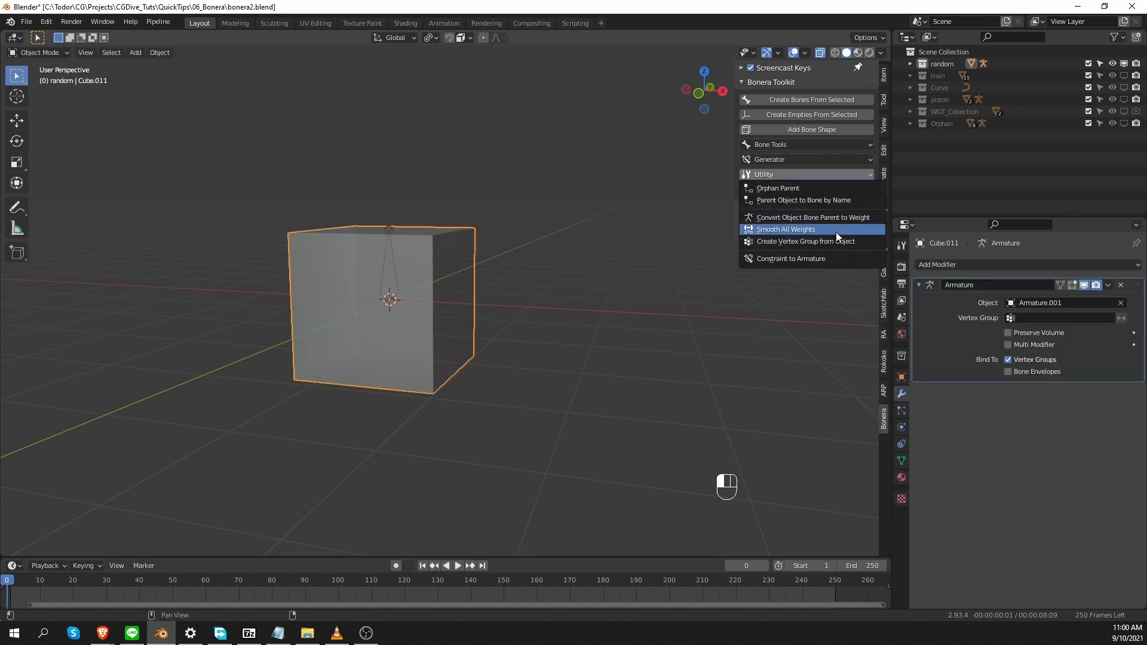
key(Tab)
click(397, 298)
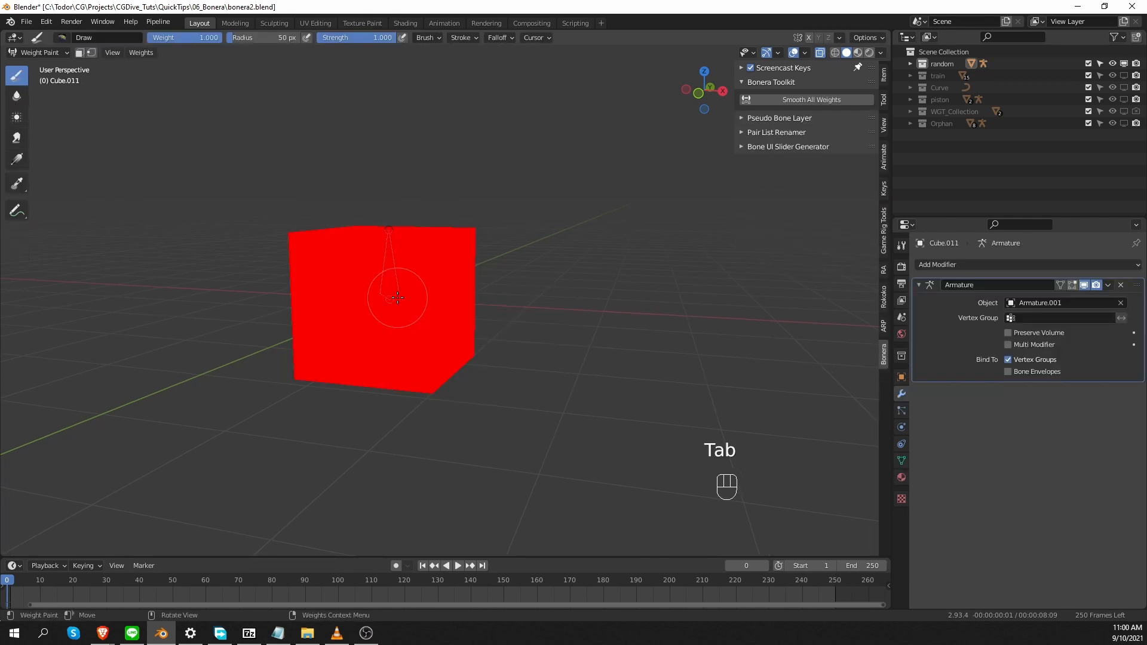
click(141, 54)
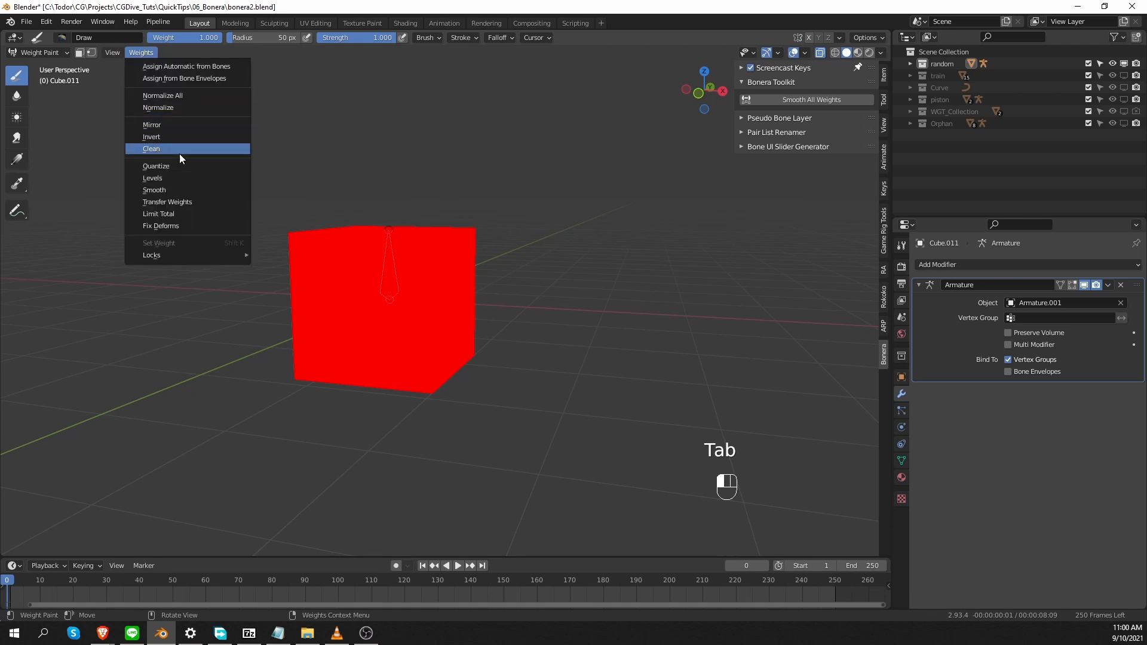
click(188, 189)
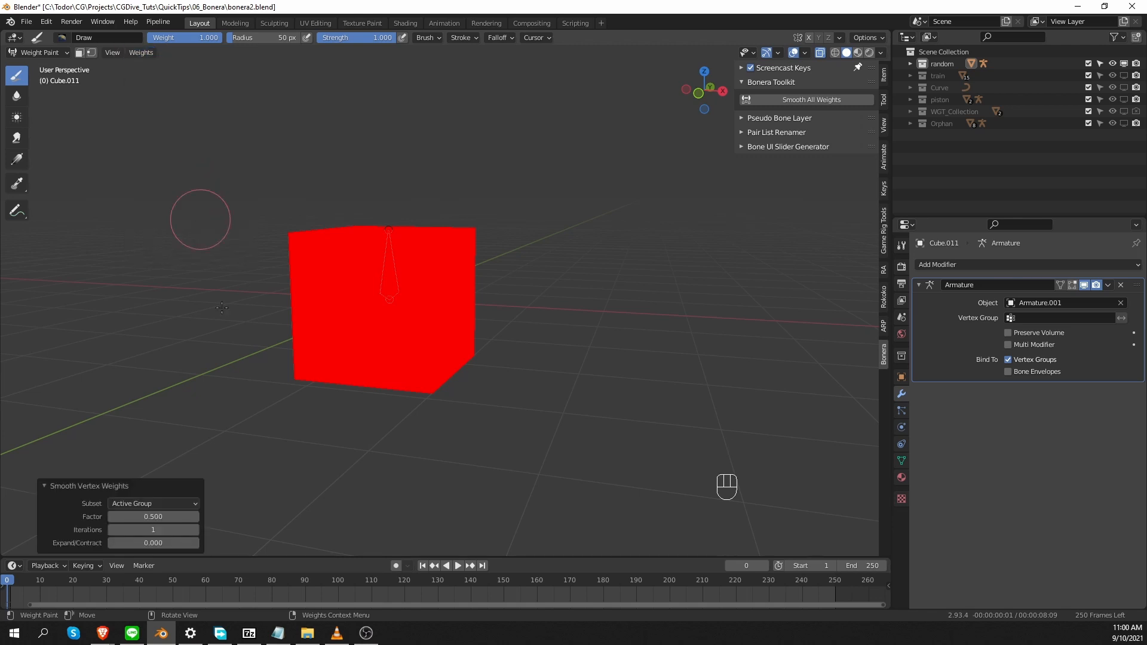
click(143, 504)
key(Tab)
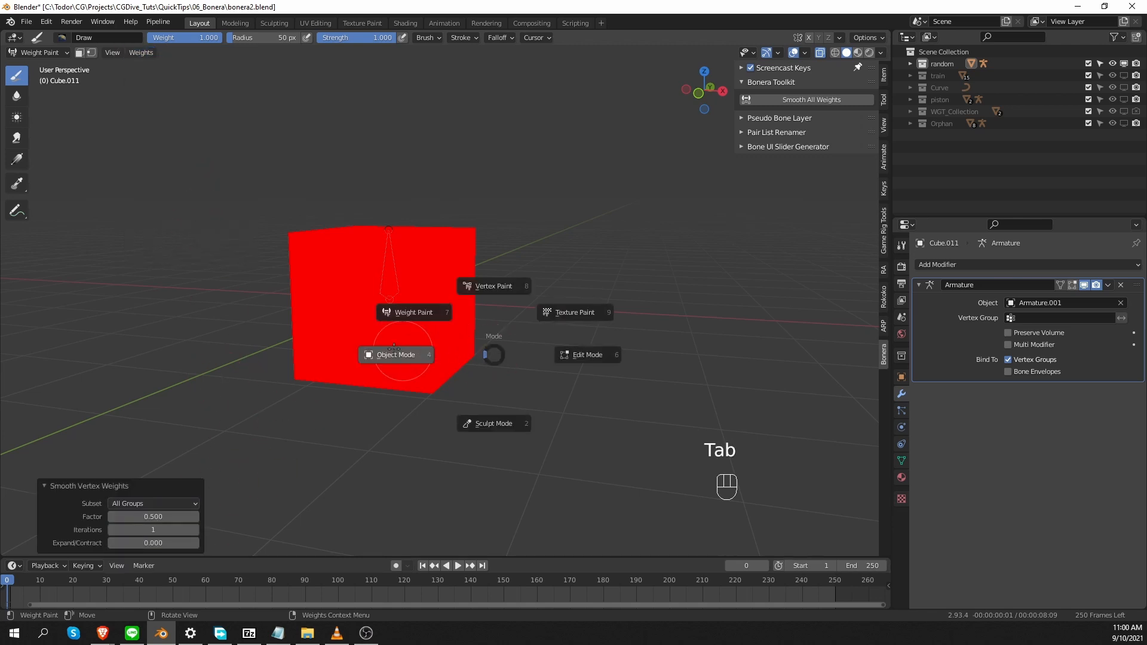
click(410, 353)
- Add a UV sphere and a monkey mesh, and place both above the cube
click(758, 175)
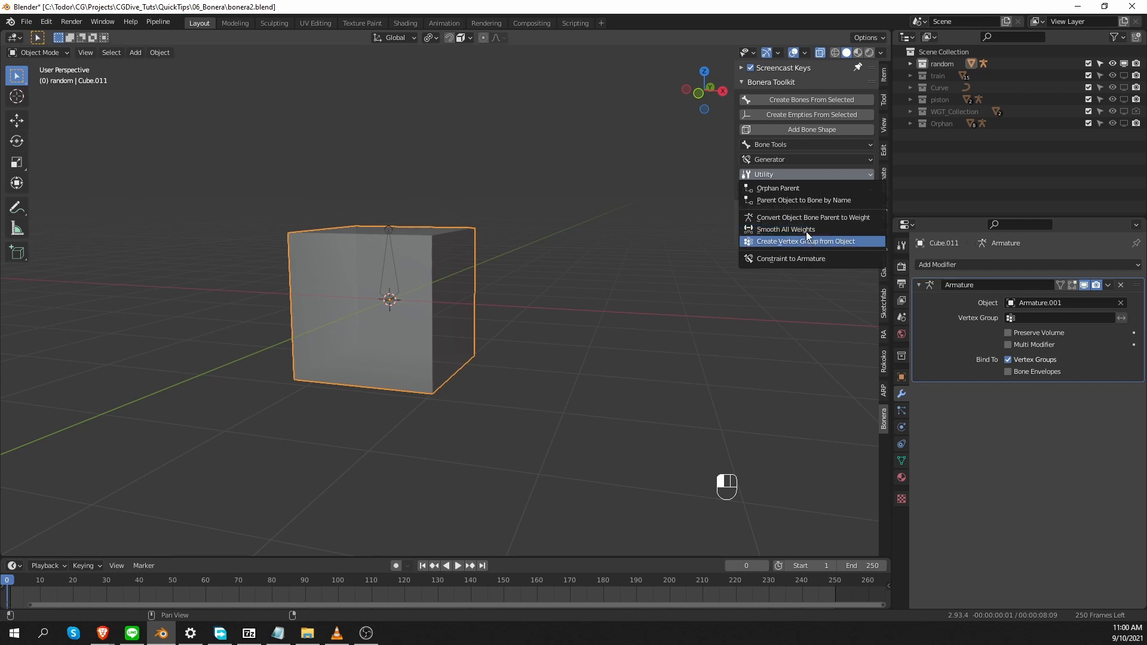
middle_drag(546, 332, 548, 332)
key(shift+a)
mouse_move(508, 242)
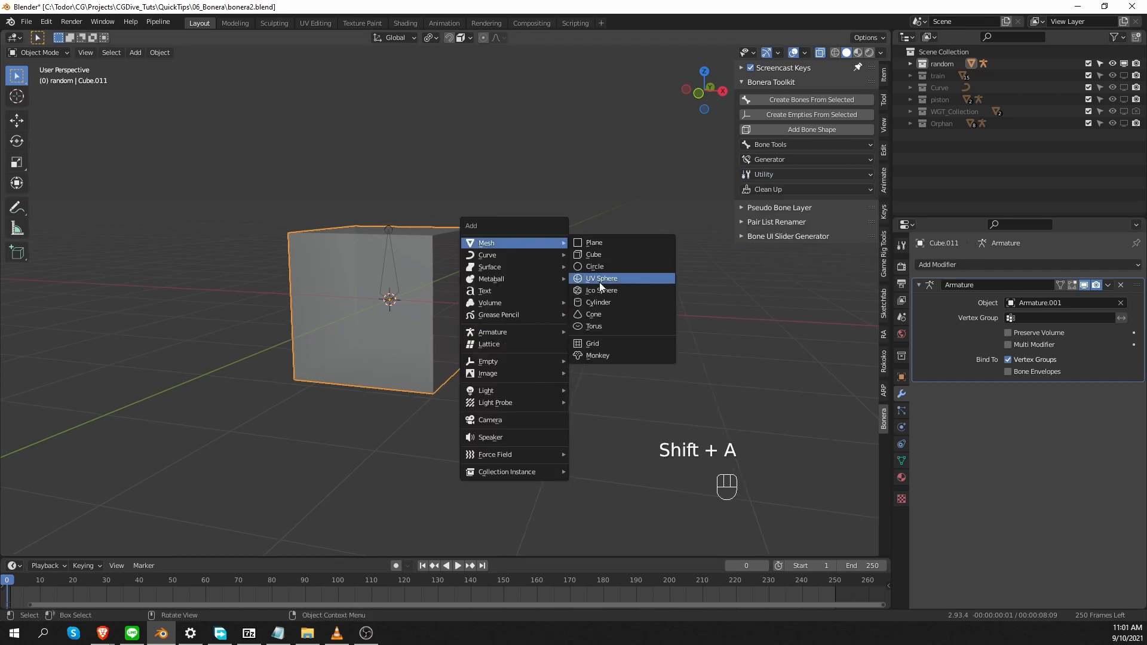
click(600, 281)
key(g)
click(481, 101)
key(shift+a)
mouse_move(478, 217)
click(568, 335)
key(g)
click(673, 160)
- Create vertex groups from the sphere and monkey objects with the Bonera utility
shift+click(370, 149)
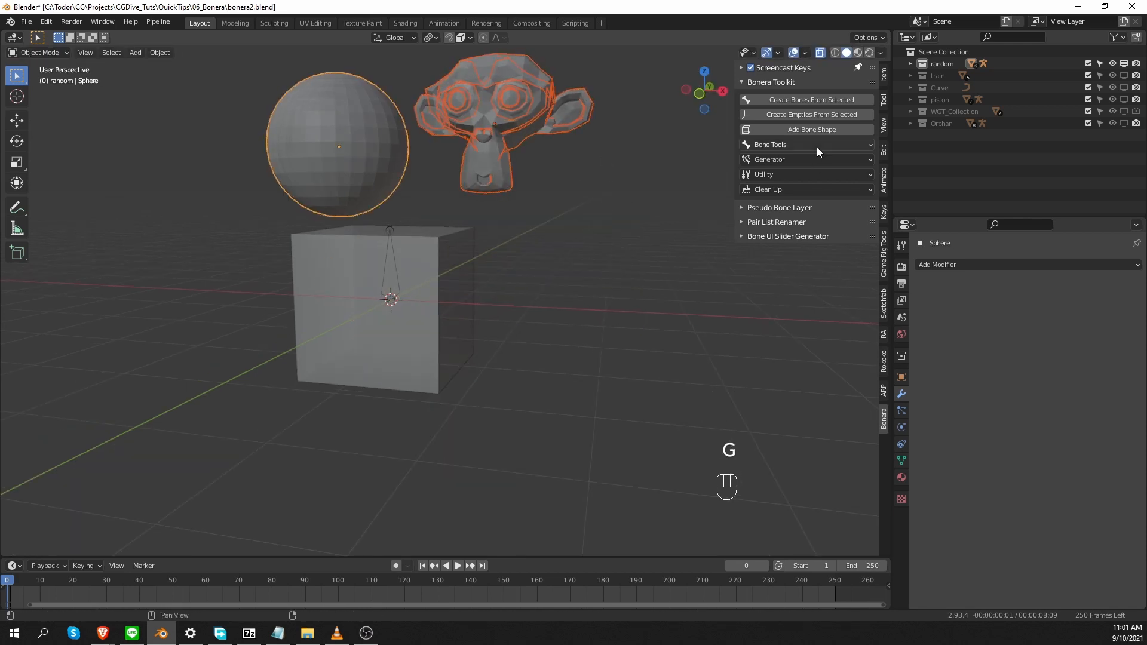
middle_drag(376, 266, 386, 267)
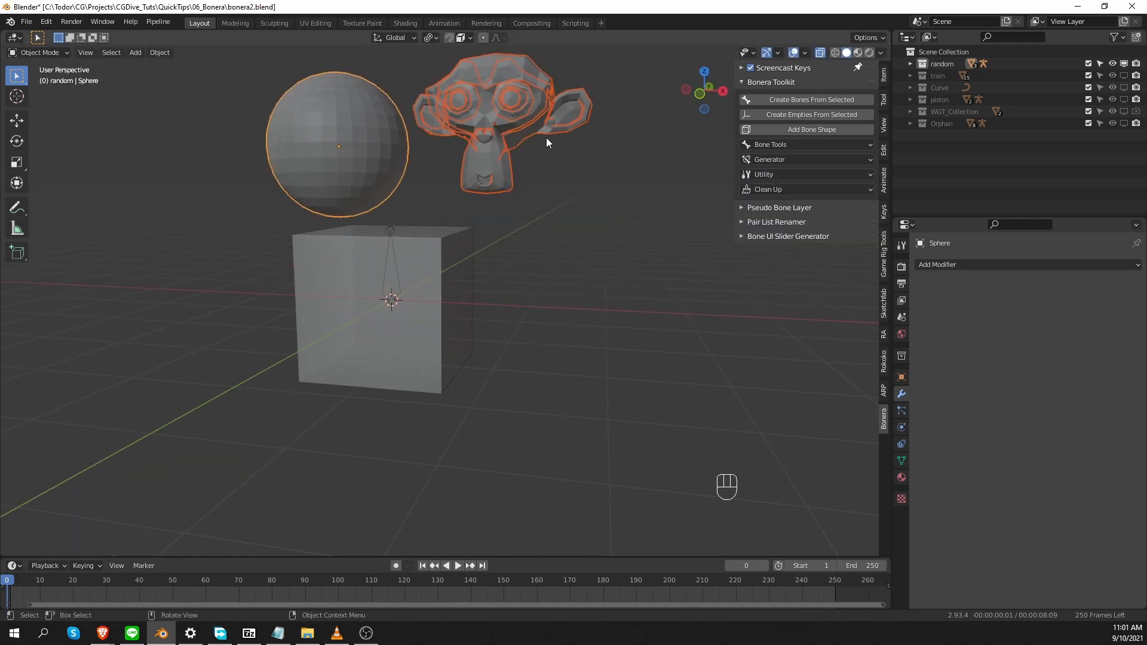
click(800, 174)
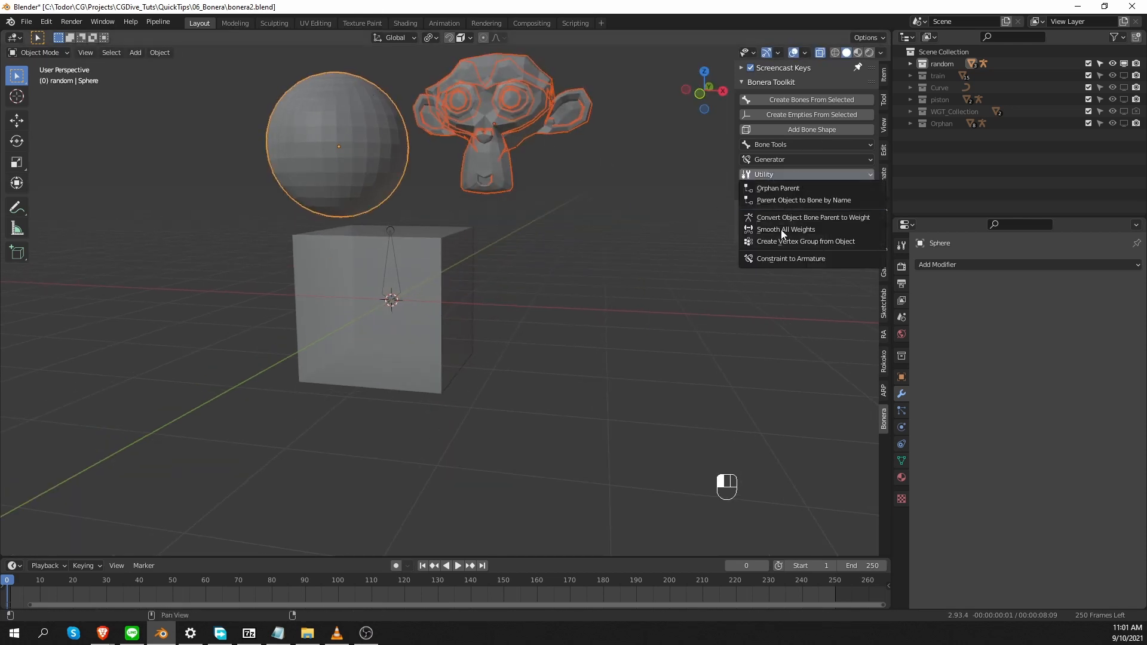
click(861, 244)
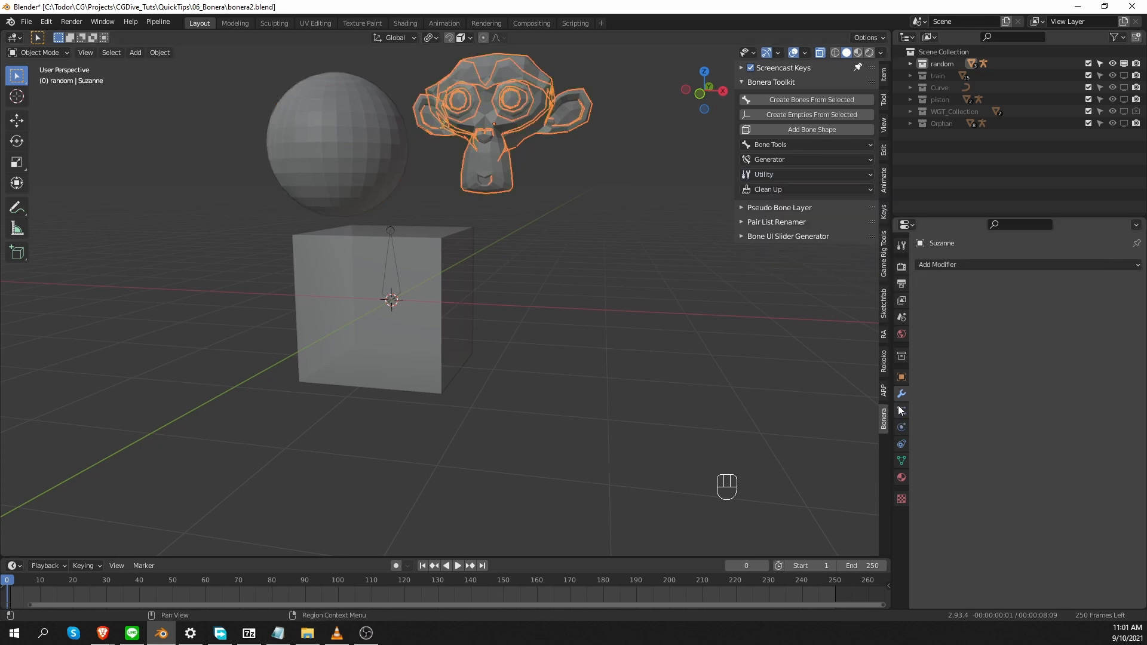
- Check the monkey's and sphere's new vertex groups by selecting their assigned vertices in Edit Mode
click(902, 460)
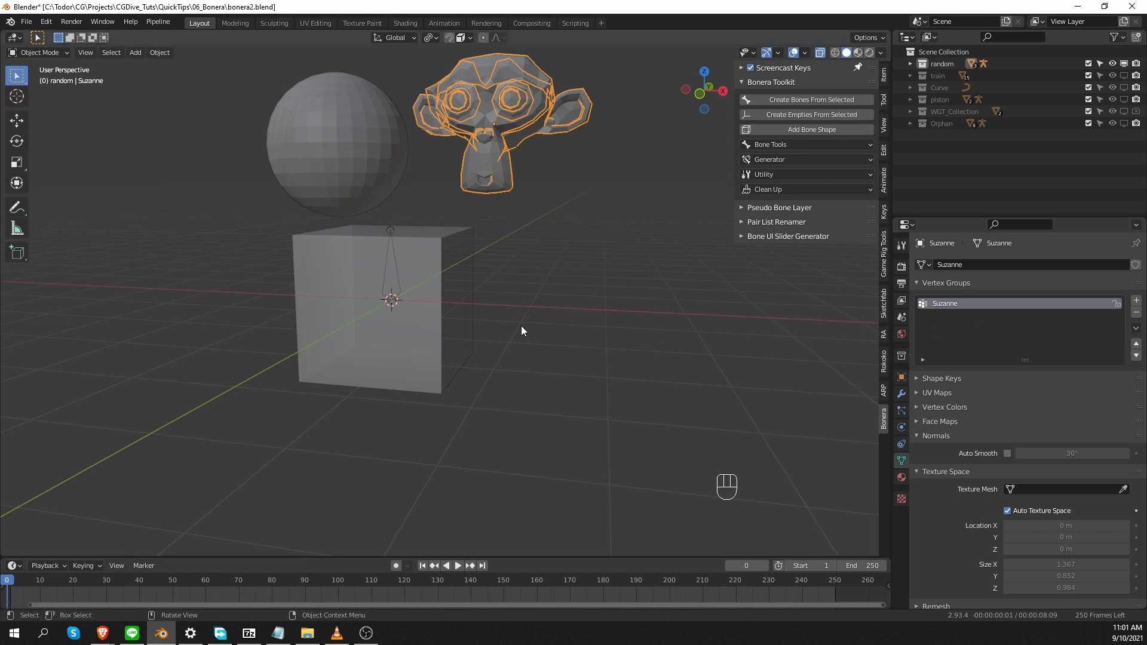
key(Tab)
key(alt+a)
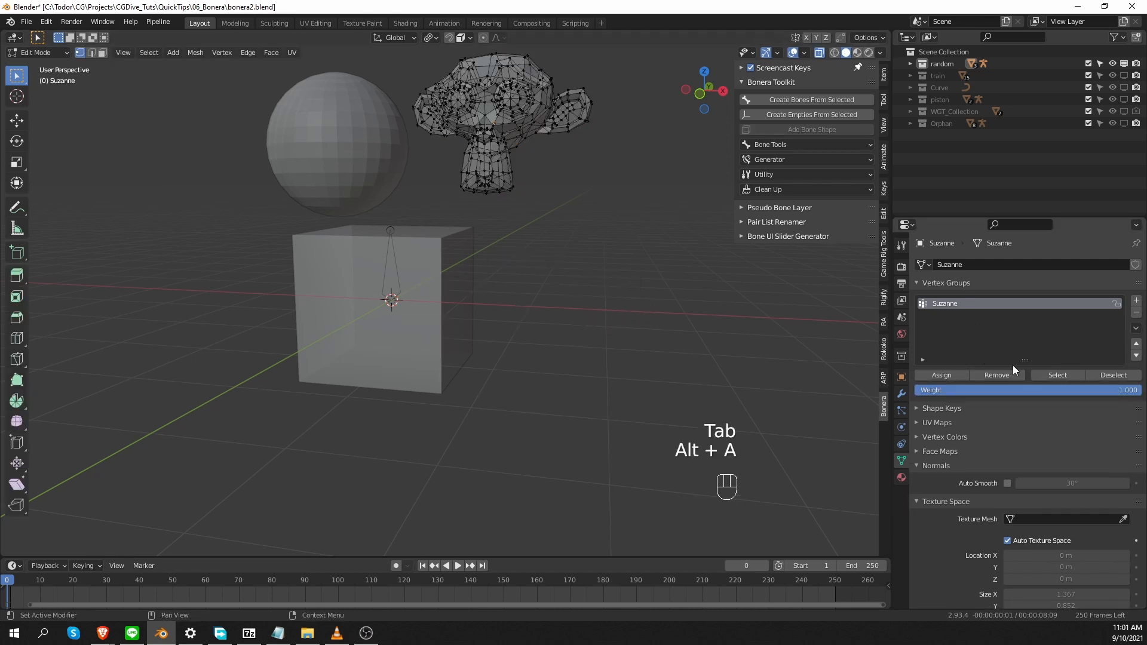
click(1057, 374)
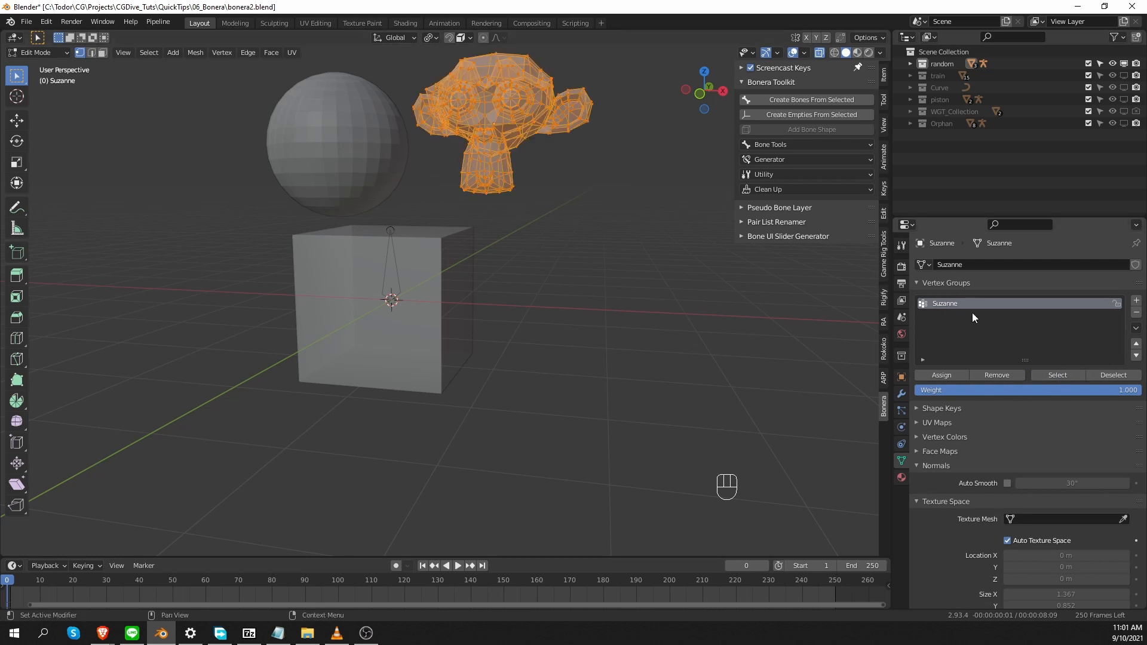
key(Tab)
click(331, 157)
key(Tab)
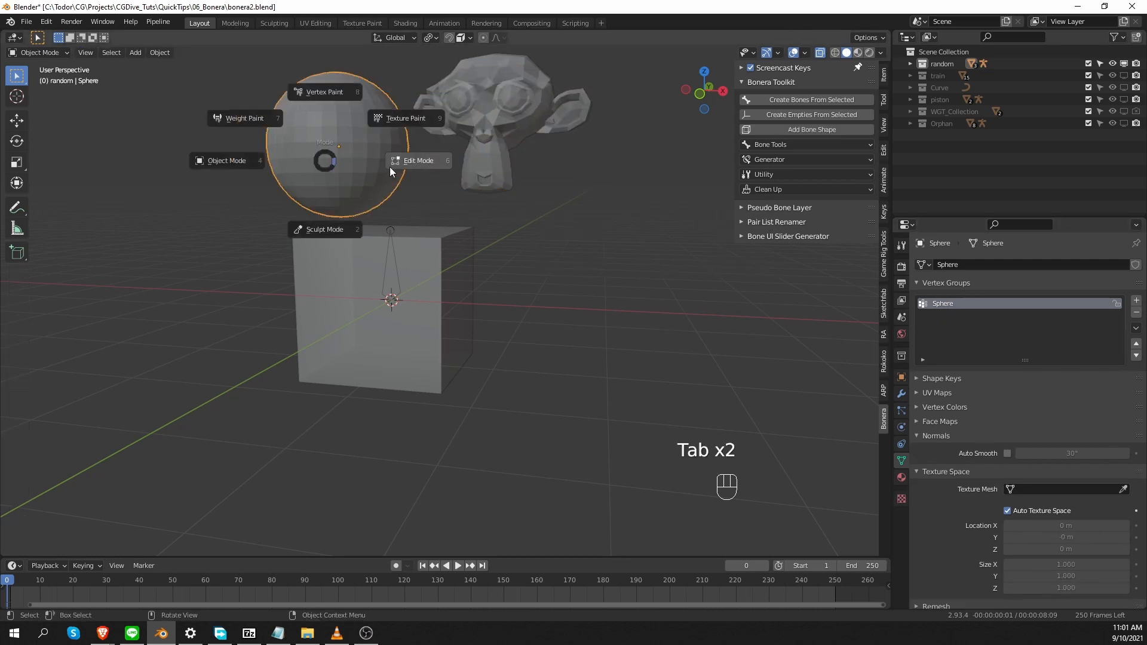
key(alt+a)
click(1075, 374)
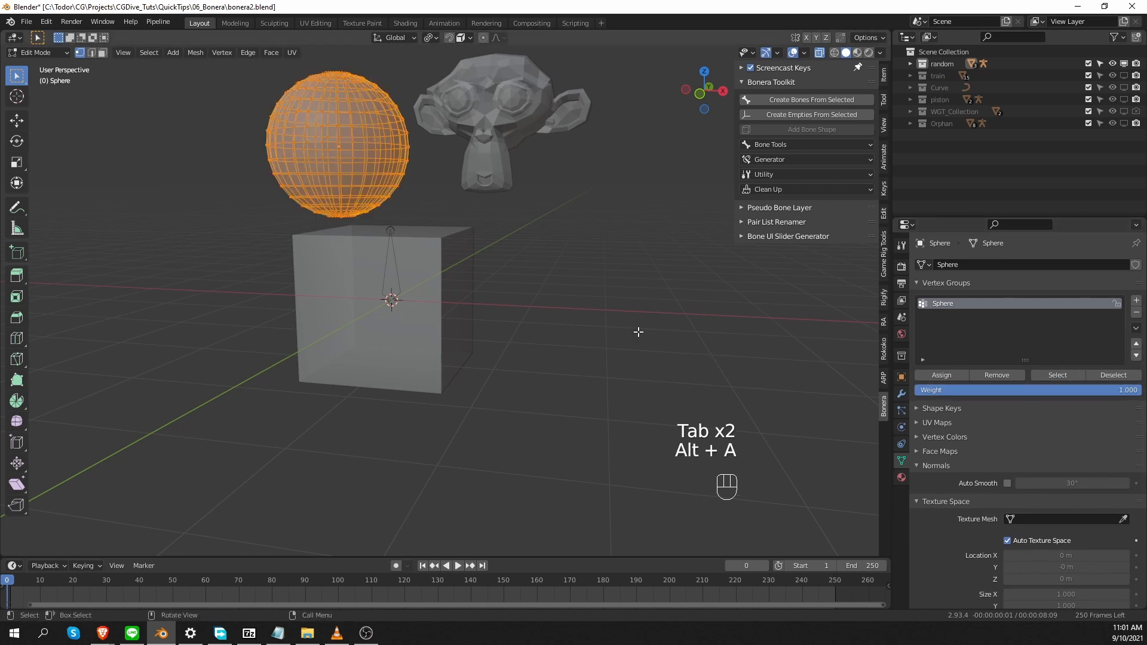
key(Tab)
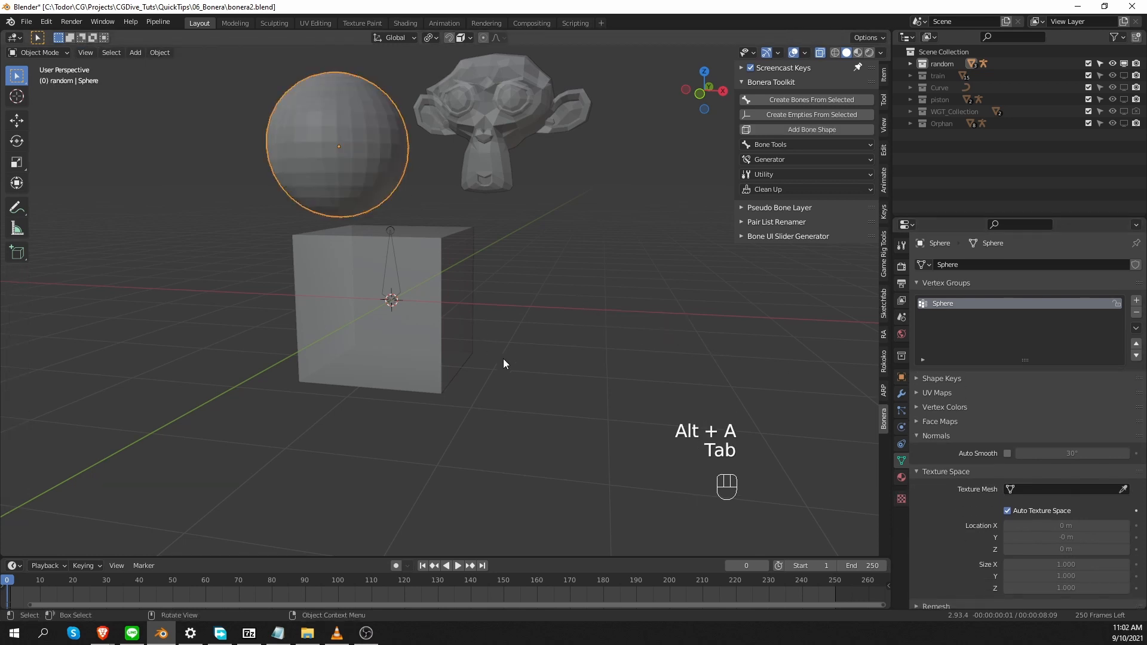
click(802, 175)
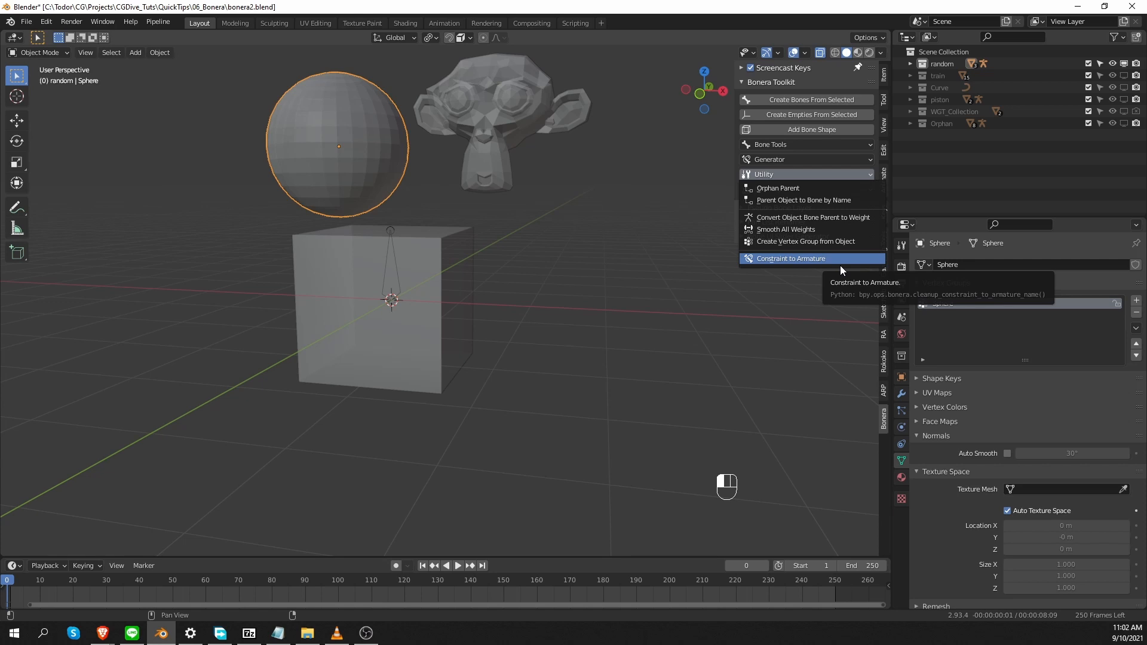
click(787, 189)
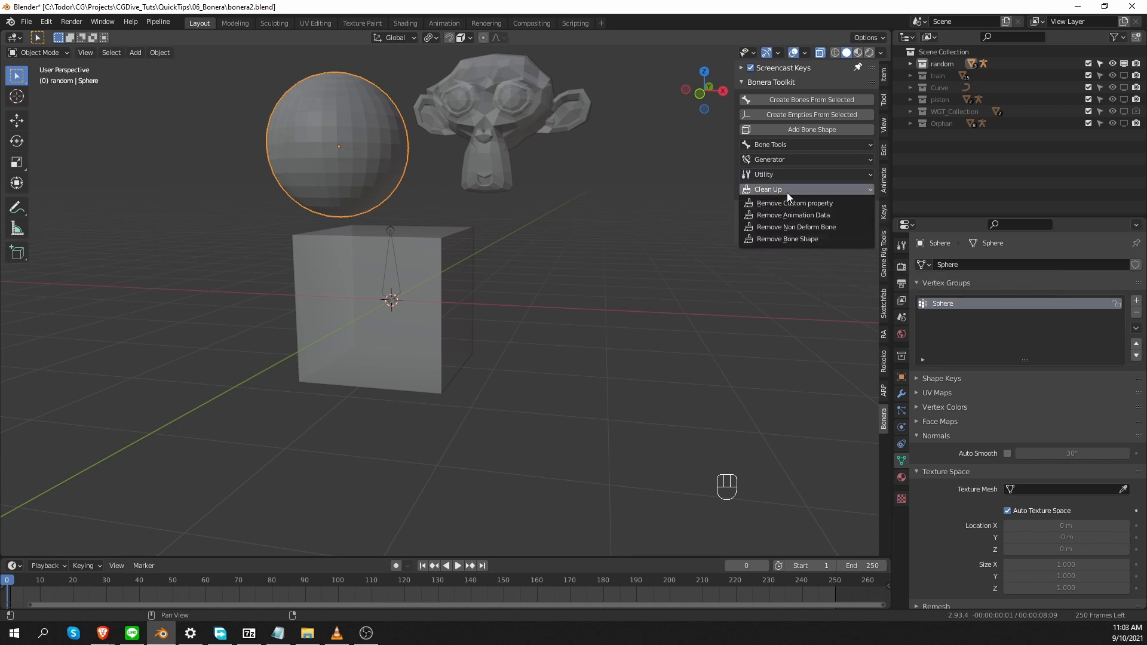
click(845, 246)
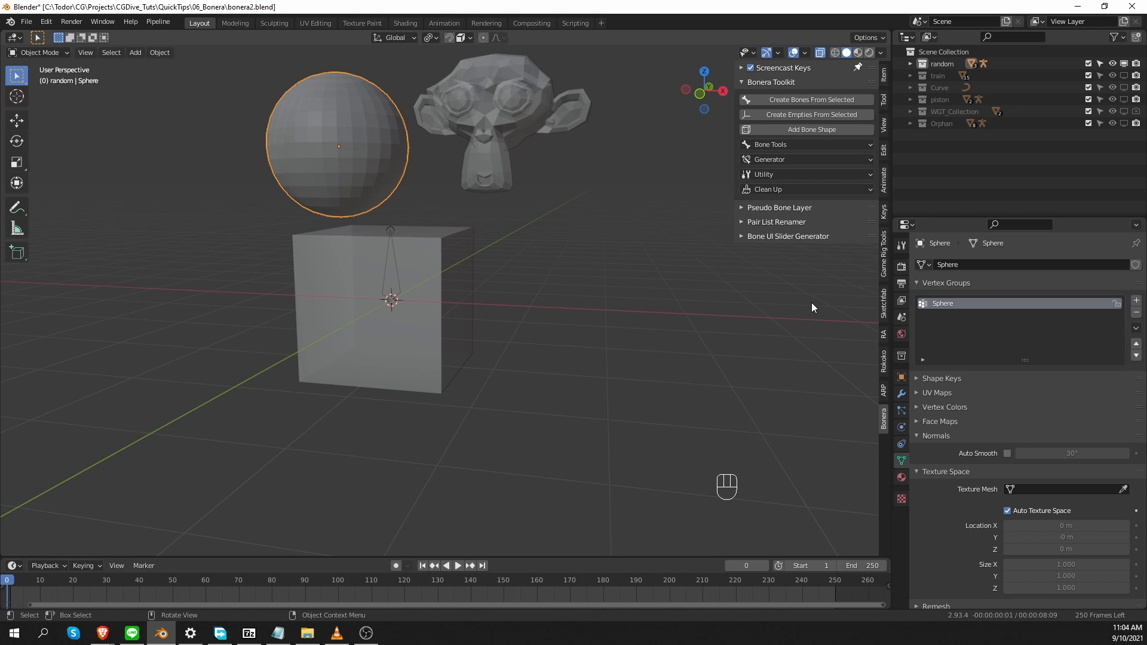
- Show the Pseudo Bone Layer settings, and switch the visible collection from random to train
click(788, 82)
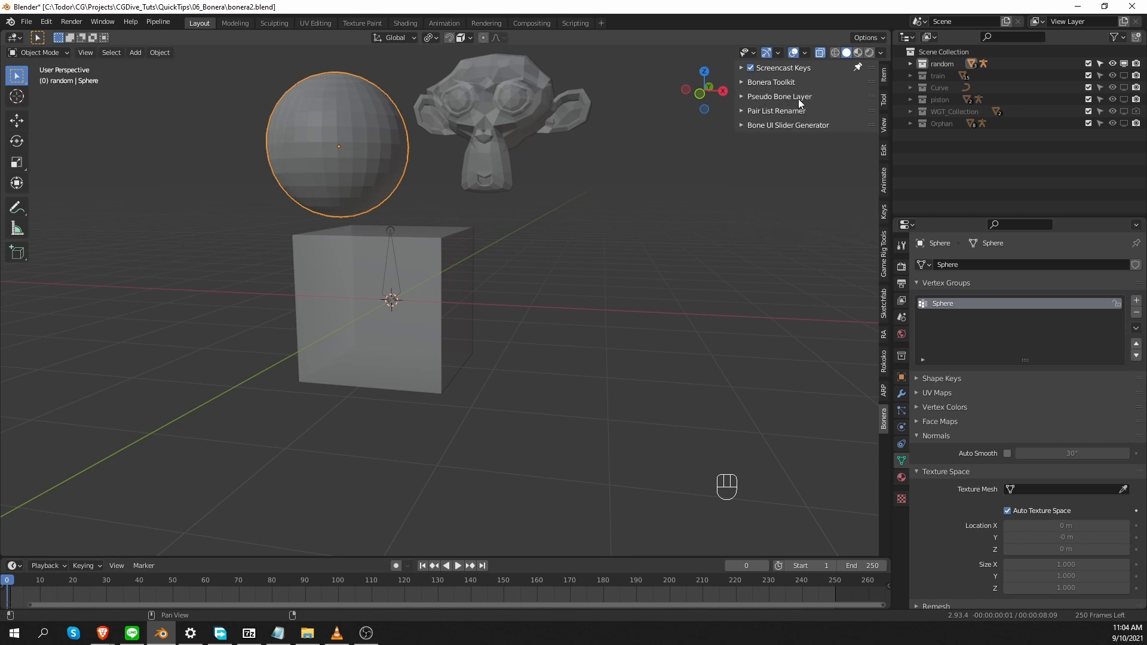
click(798, 97)
key(Tab)
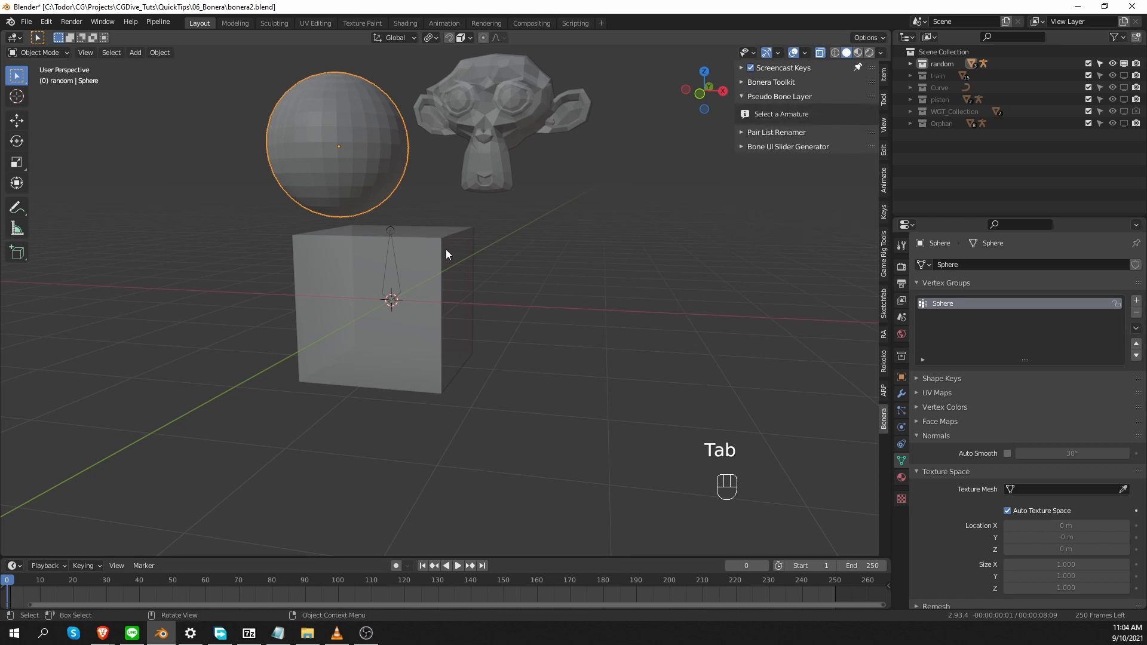
click(1124, 63)
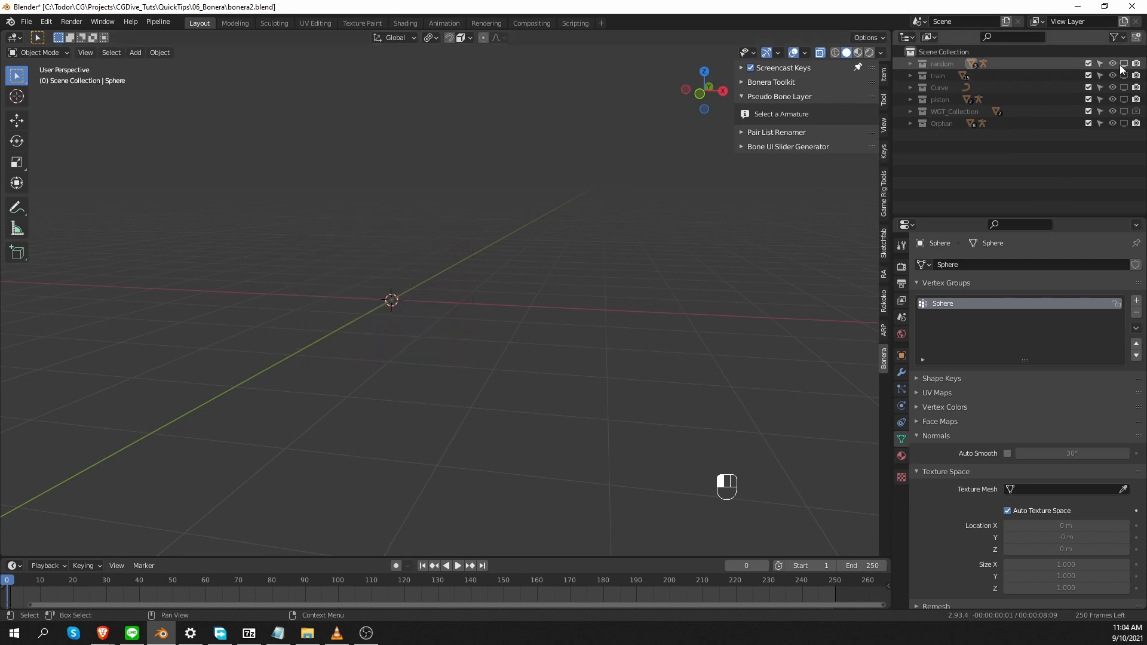
click(1124, 75)
scroll(464, 292, down, 6)
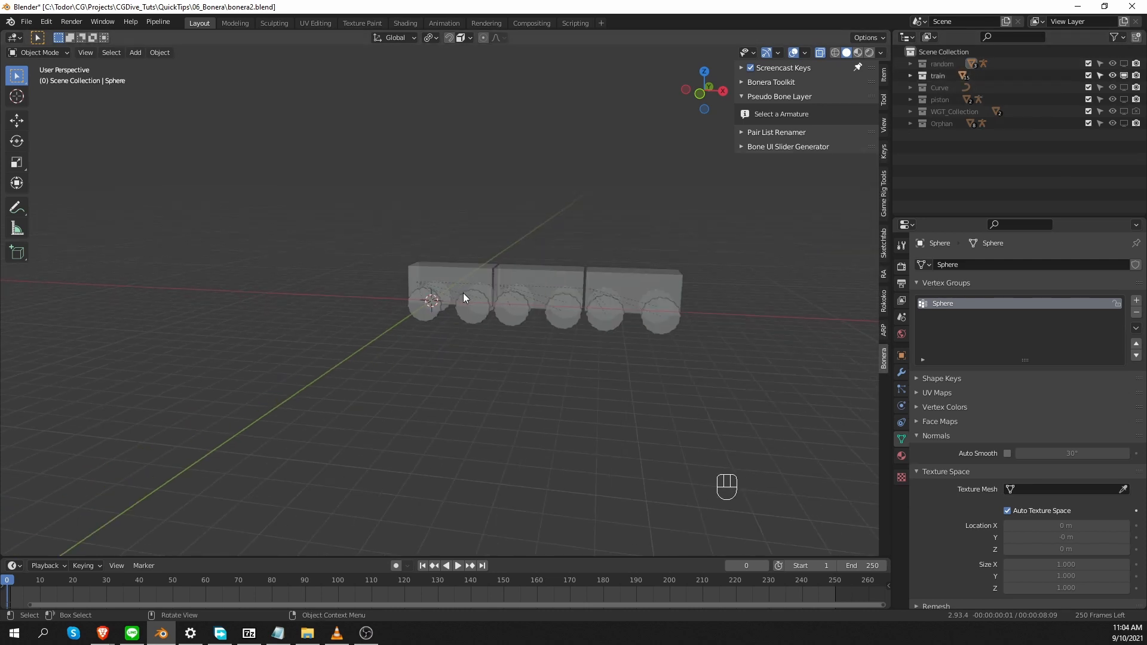
- Create a bone chain from the whole train's object hierarchy using prefix Chain_, Origin, Recalculate Bone Roll and Connect Bone
key(a)
click(776, 82)
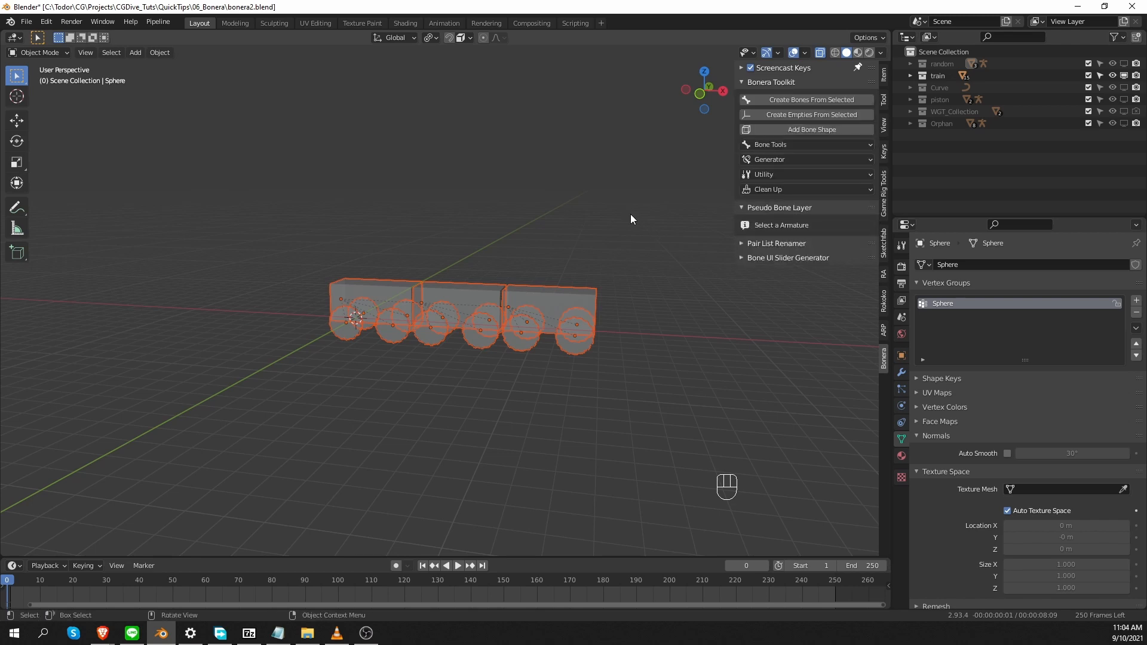
click(775, 152)
click(788, 145)
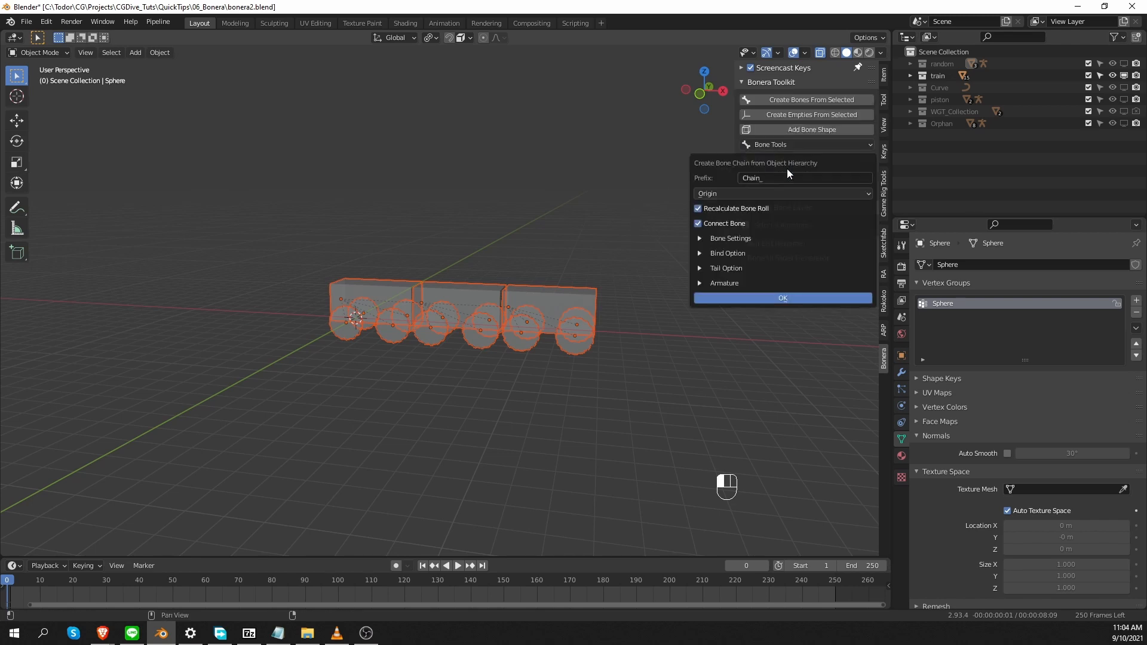
click(799, 298)
- Put the new train armature in Pose Mode, test-rotate its bones, and show the Pseudo Bone Layer settings without the toolkit tools
scroll(366, 332, up, 4)
click(249, 310)
middle_drag(366, 333, 395, 357)
click(259, 304)
key(Tab)
click(246, 356)
key(r)
click(418, 314)
key(r)
right_click(389, 346)
scroll(389, 346, down, 3)
click(776, 82)
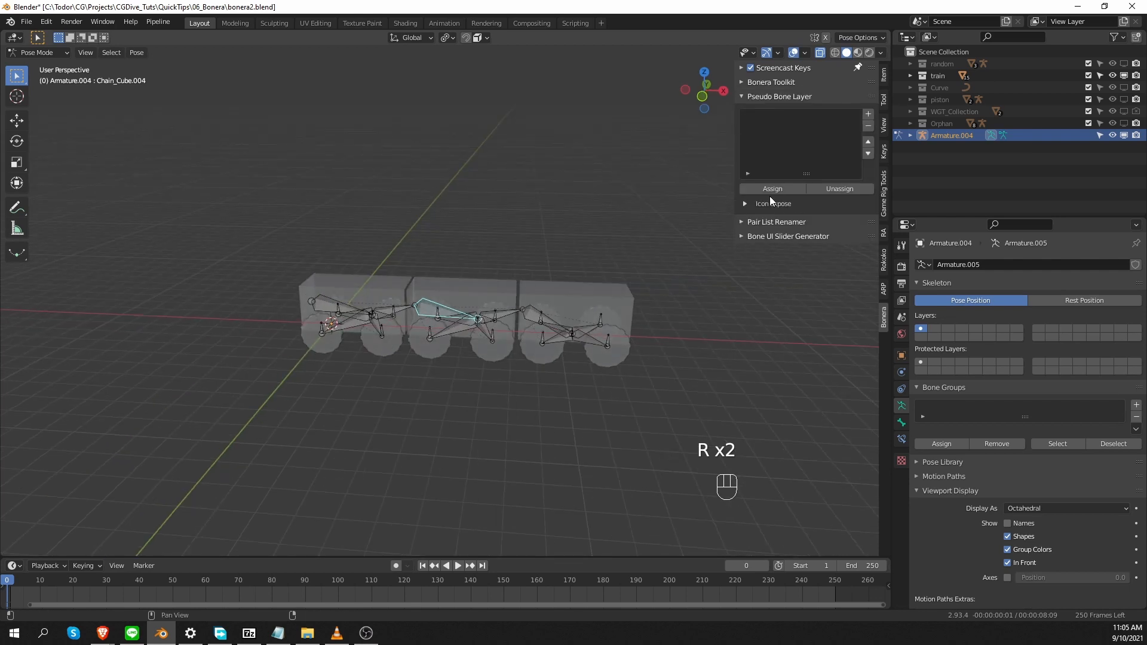
- Create a pseudo bone layer named Cart1 with Assign Selected enabled
click(868, 114)
click(863, 135)
text(Cart1)
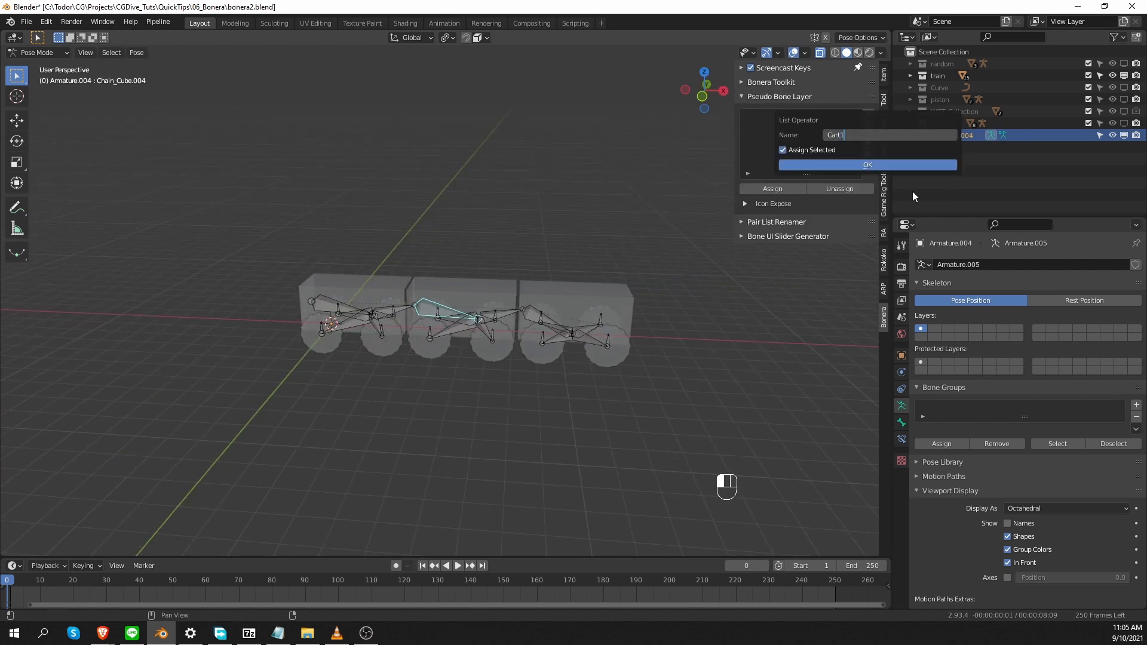
key(Return)
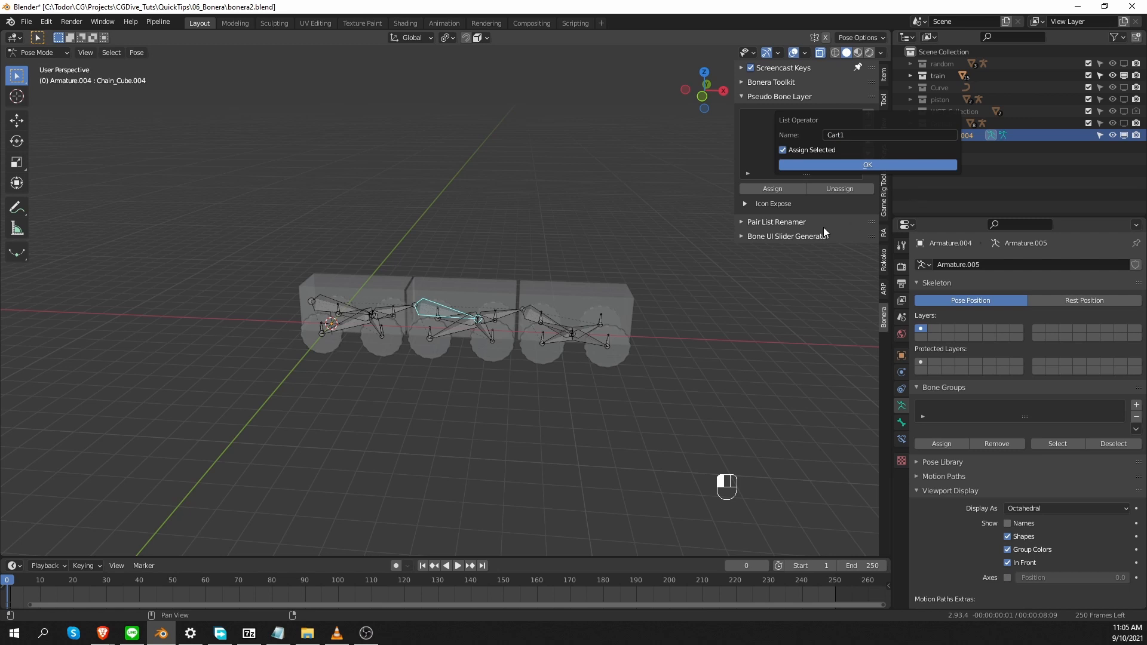
click(850, 167)
- Select all the bones of the train's first cart, including its wheel bones, and assign them to the Cart1 layer
middle_drag(383, 352, 355, 378)
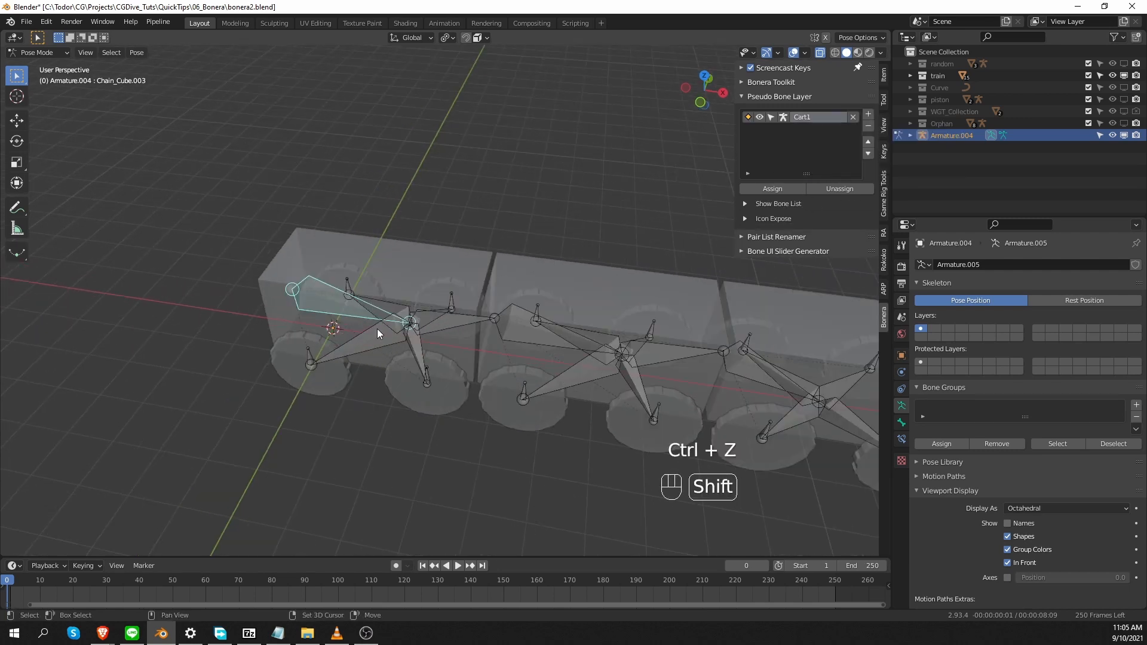
shift+click(378, 329)
shift+click(395, 313)
shift+click(424, 313)
middle_drag(424, 313, 390, 292)
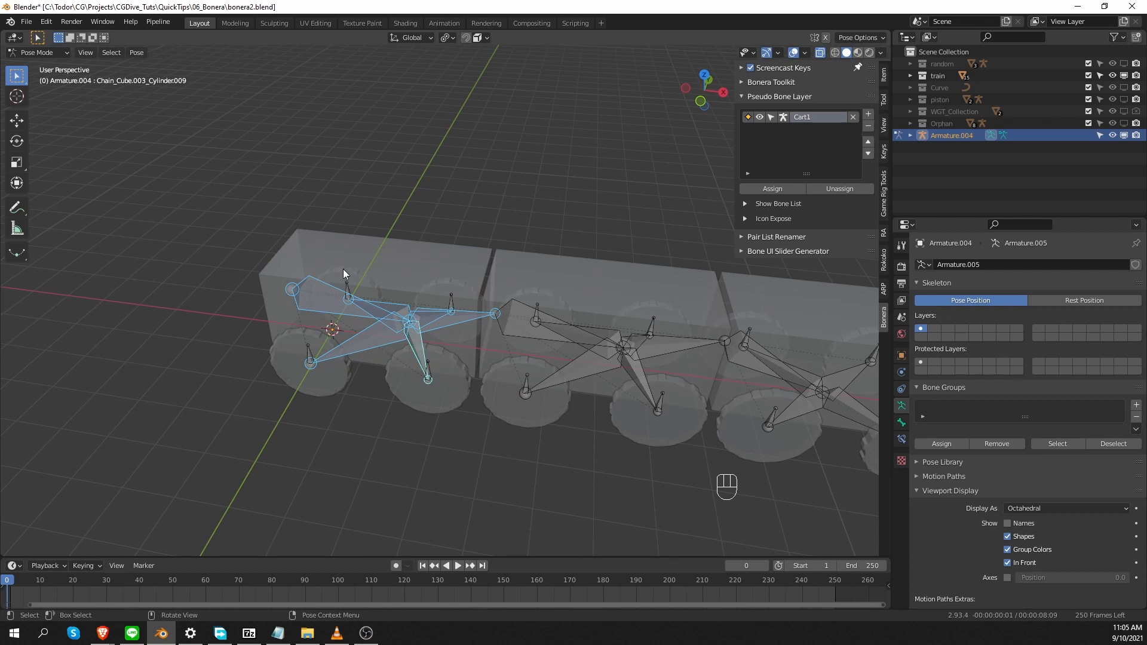
click(773, 190)
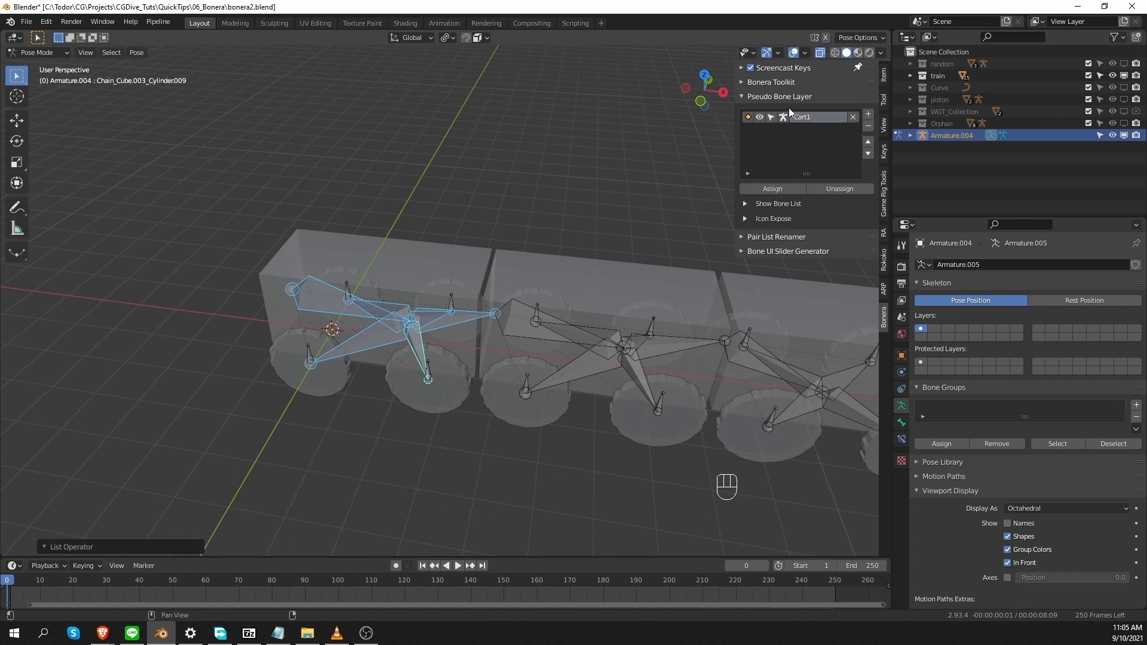
- Test the Cart1 layer's visibility and bone selection toggles, and view its Use Deform option without applying it
drag(738, 149, 666, 149)
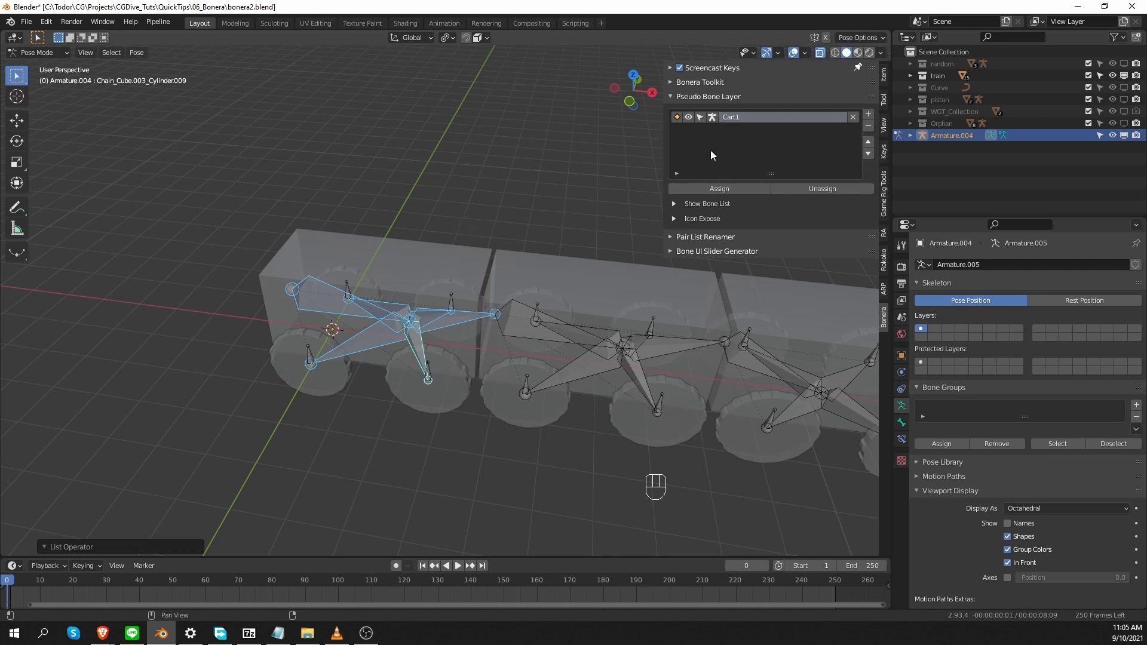
key(alt+a)
click(688, 118)
click(688, 117)
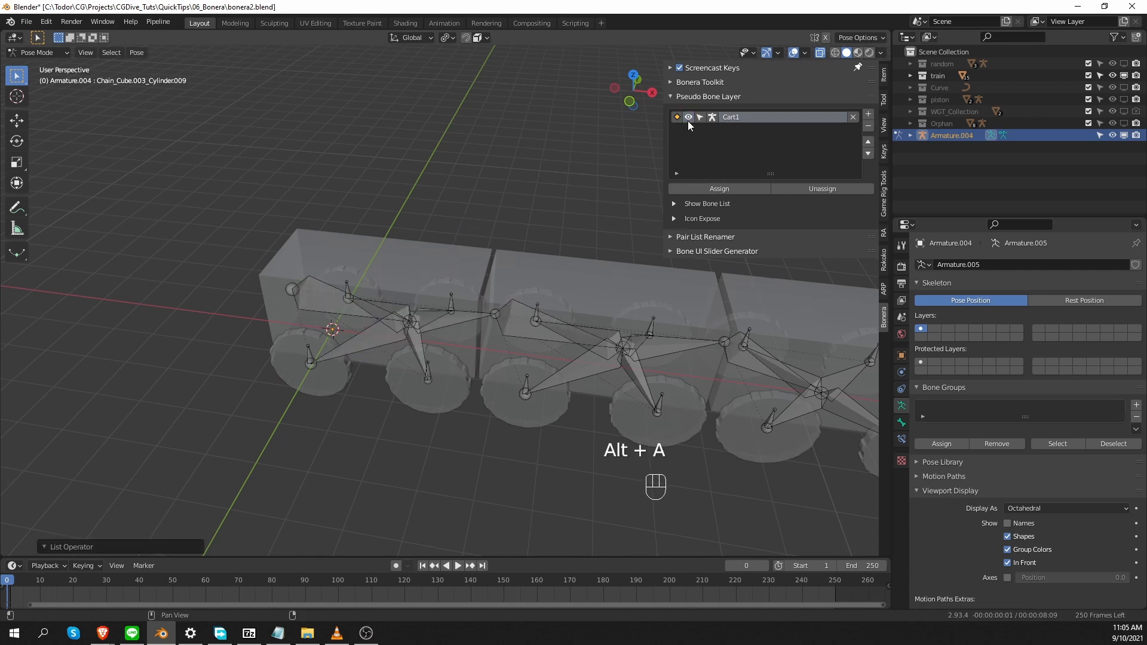
click(699, 117)
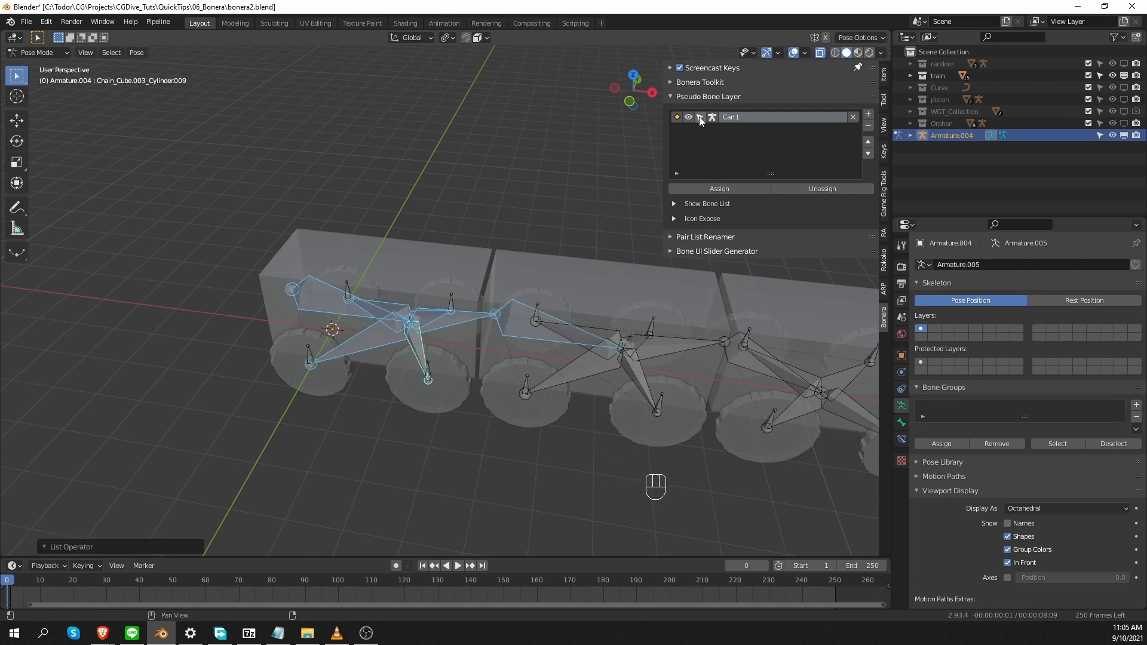
click(698, 117)
click(712, 117)
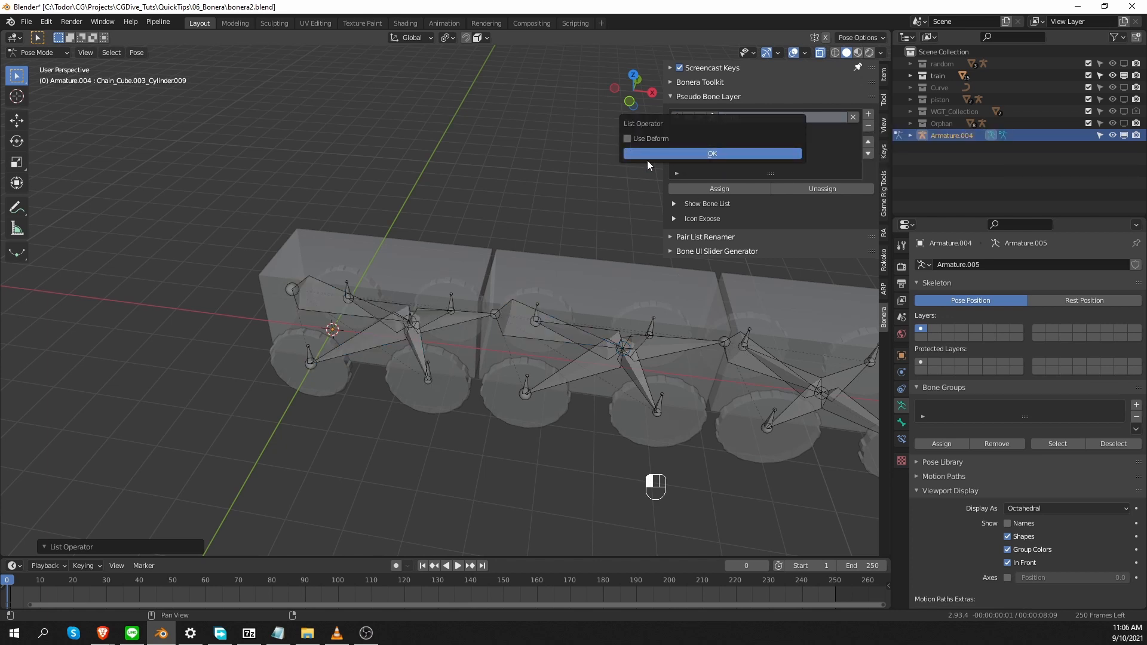
click(511, 200)
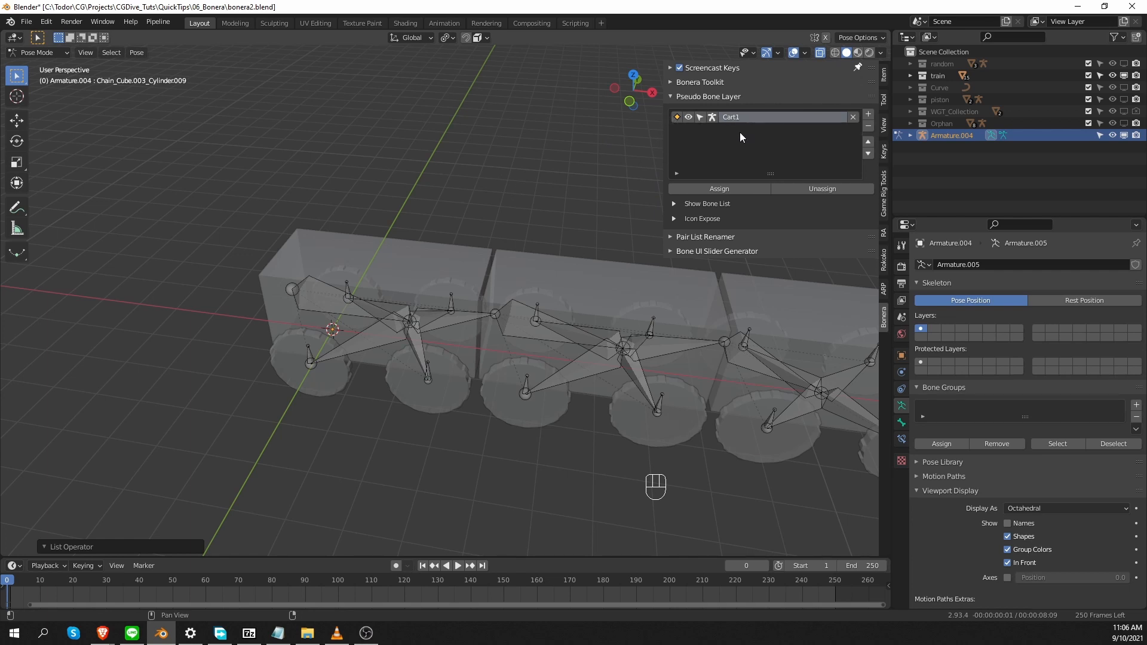
- Select the first cart's four wheel bones and assign them to a new pseudo bone layer named Cart1_wheels
shift+click(431, 370)
shift+click(309, 353)
shift+click(347, 291)
shift+click(451, 303)
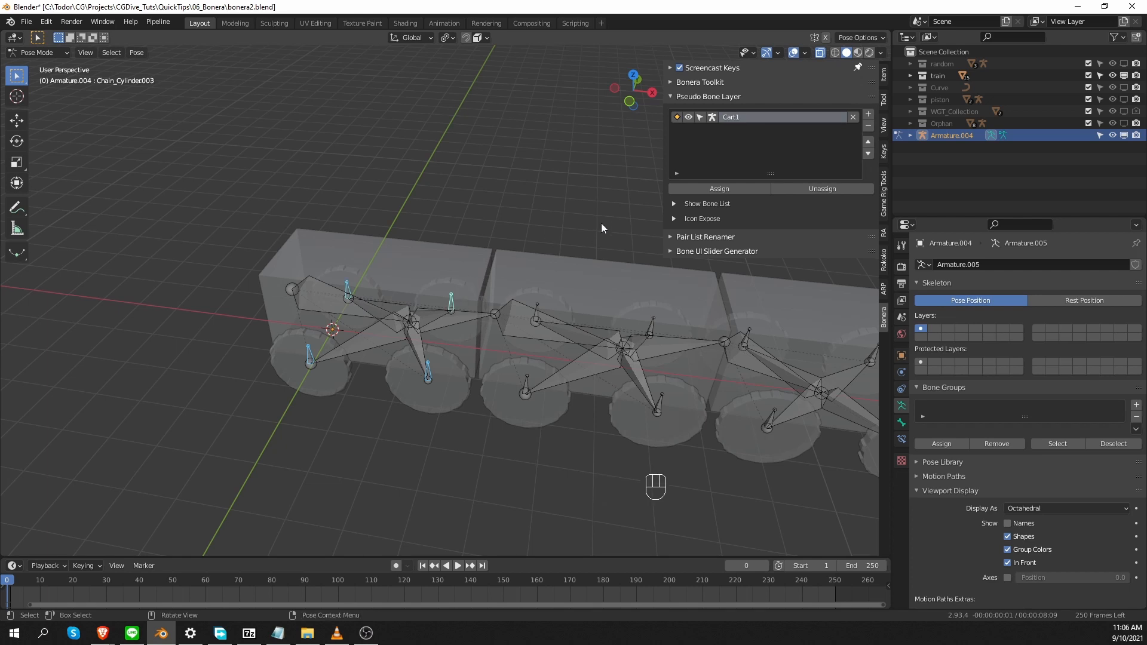
click(868, 113)
click(863, 131)
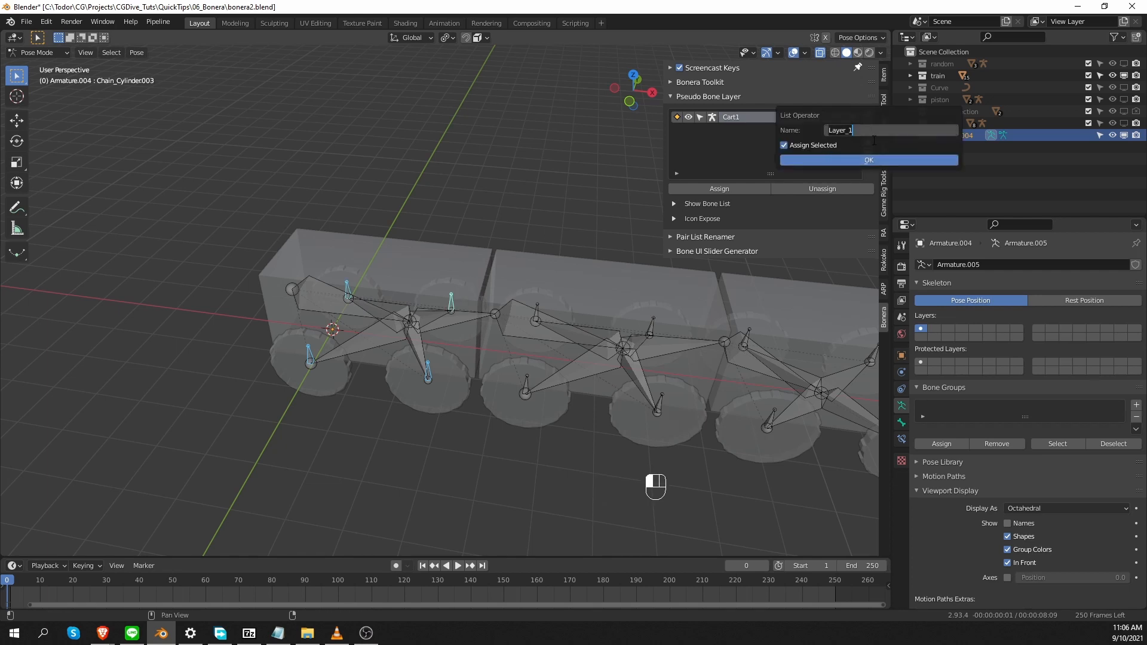
text(Cart1_wheels)
click(866, 159)
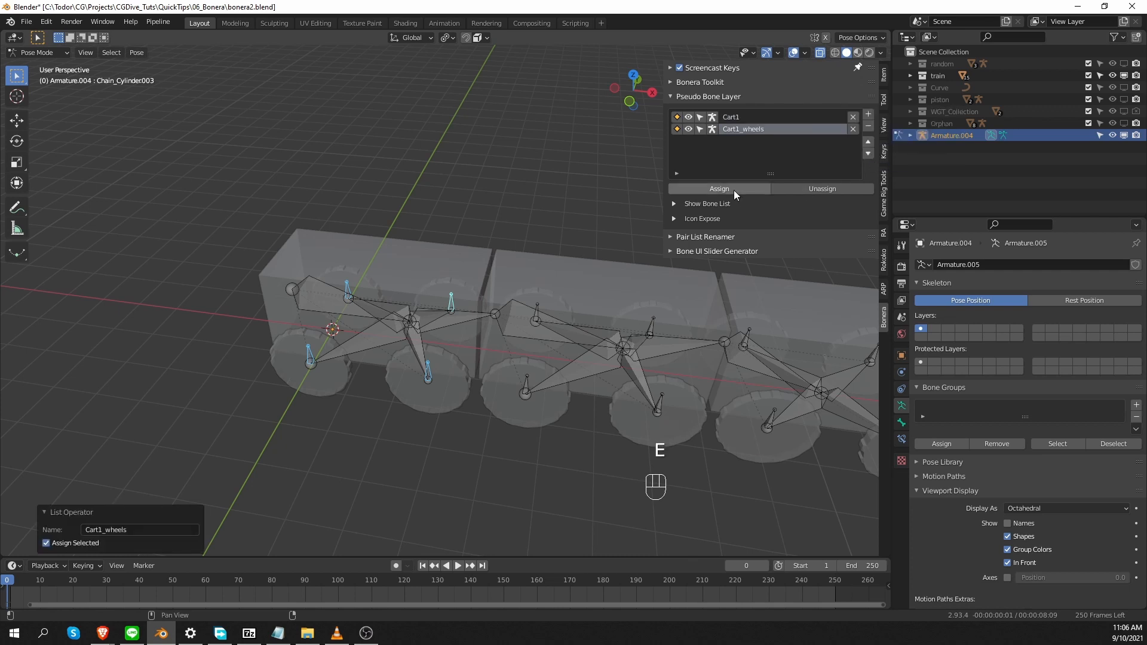
click(734, 190)
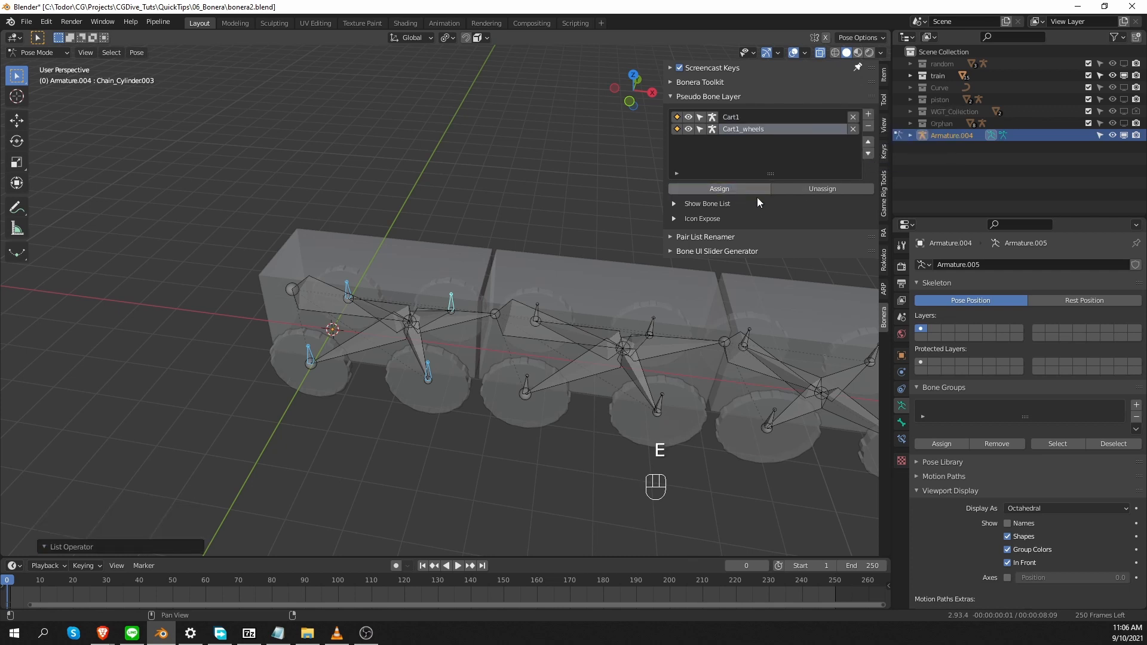
- Test the Cart1_wheels layer's visibility and bone selection toggles, and collapse the Pseudo Bone Layer settings
click(690, 130)
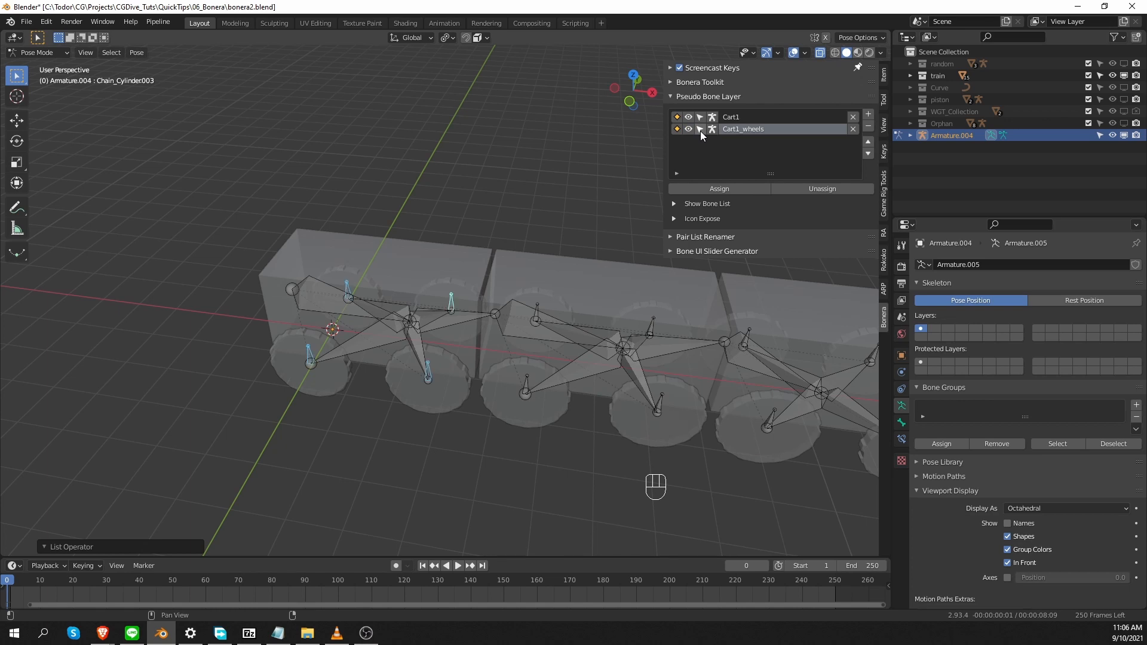
click(702, 132)
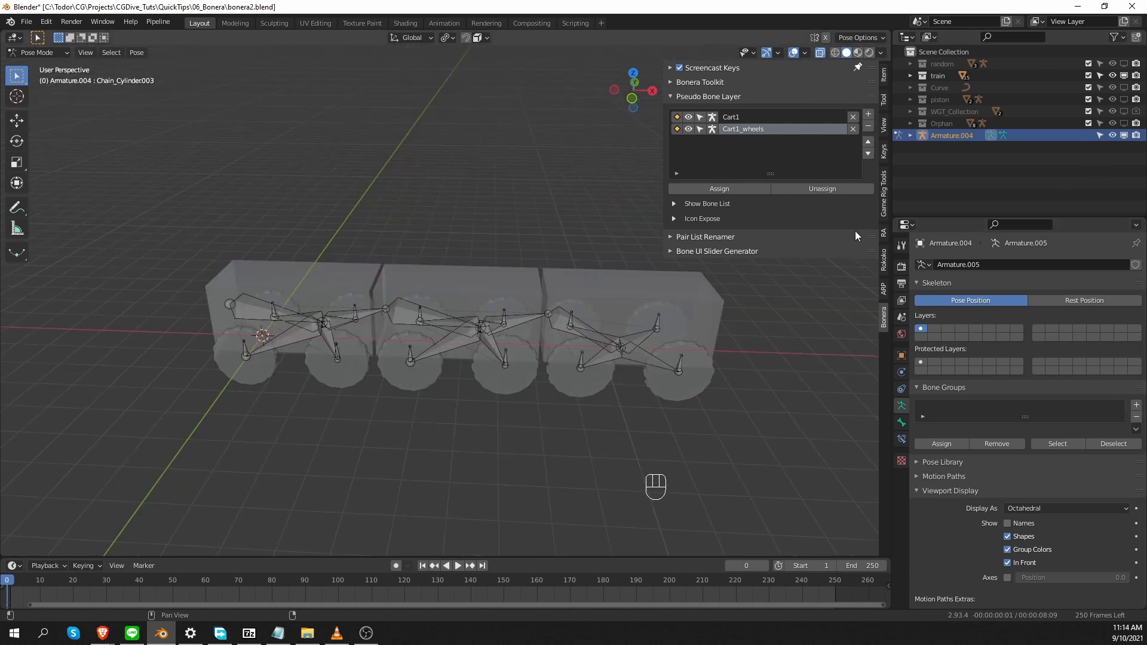
click(732, 98)
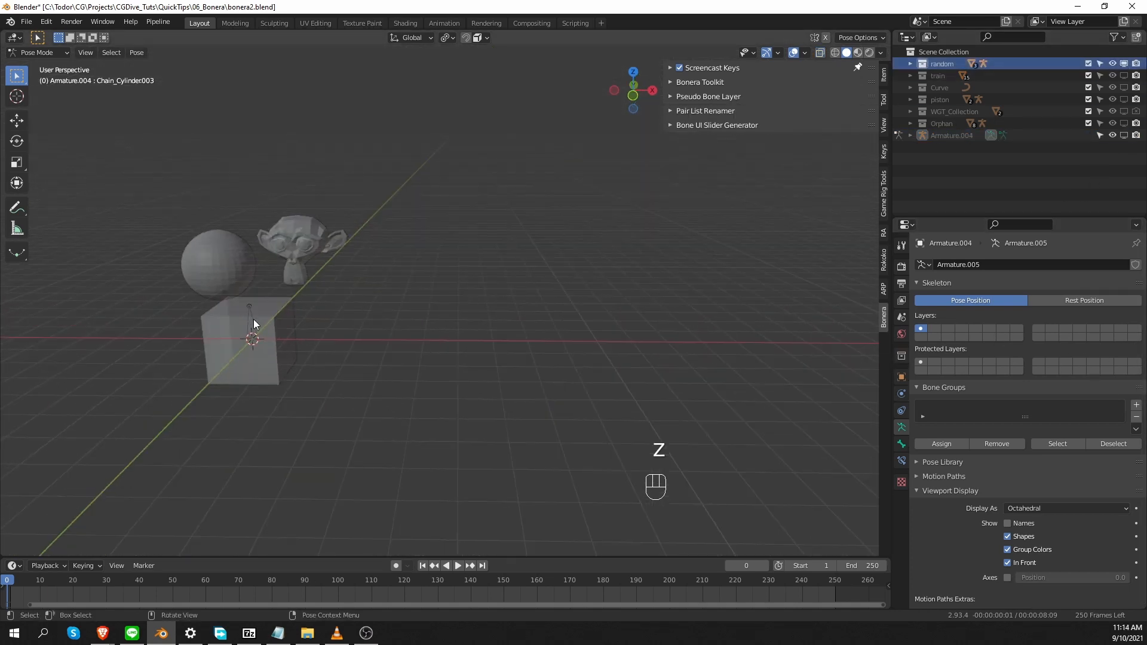
- Leave Pose Mode on the hidden train armature and delete the random collection's cube, sphere and monkey
key(Tab)
key(Tab)
click(1122, 135)
key(Tab)
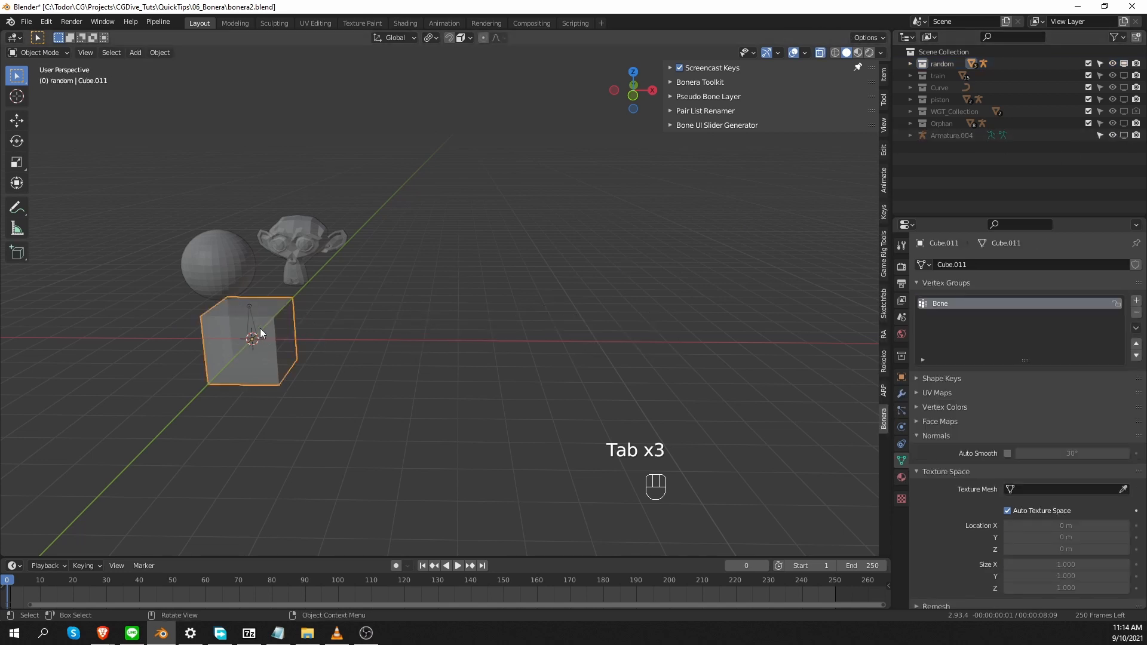
key(x)
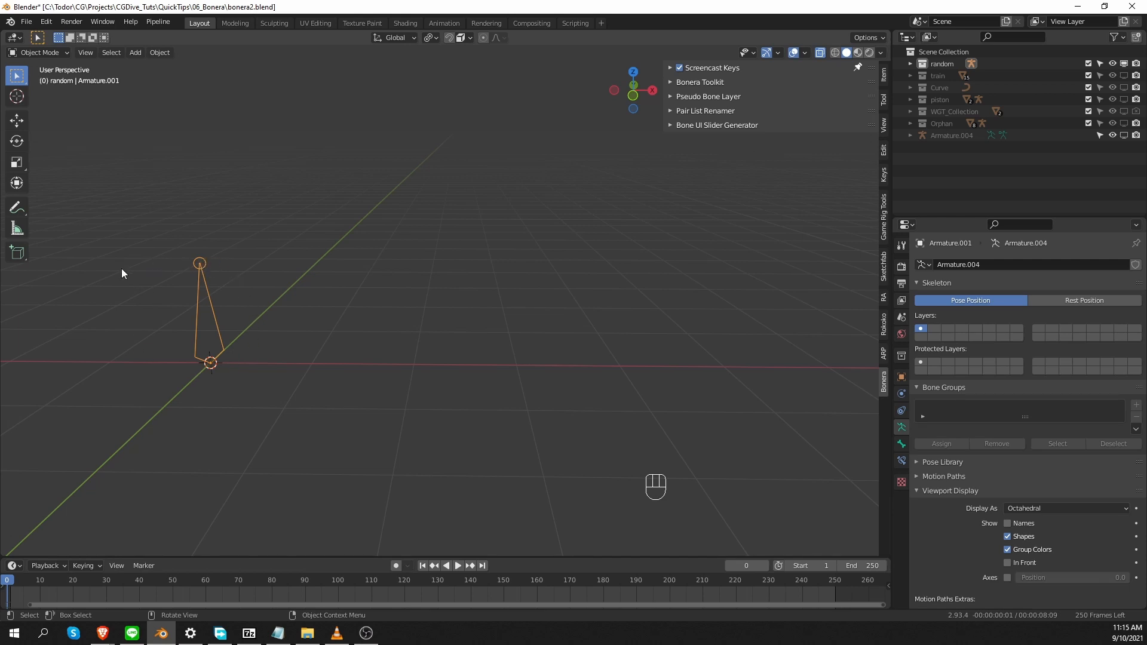
- Add the parameter Parameter_0 in the Bone UI Slider Generator and generate a blank slider using Max Column 5 and offsets 0.50 and 1.00
click(728, 126)
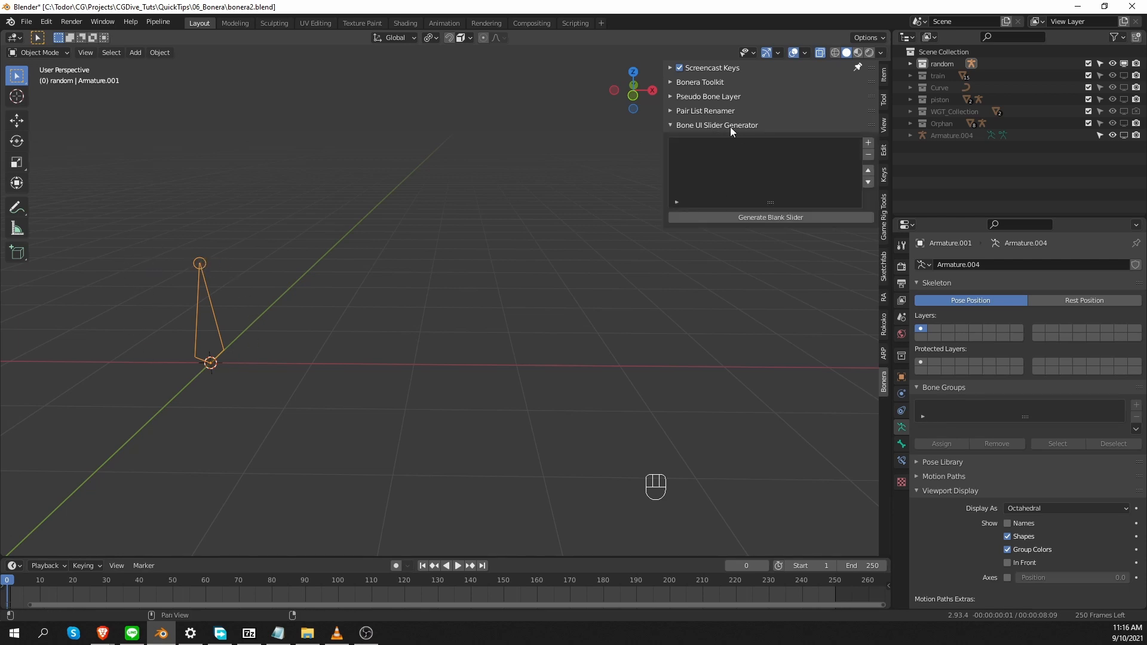
click(867, 143)
click(837, 174)
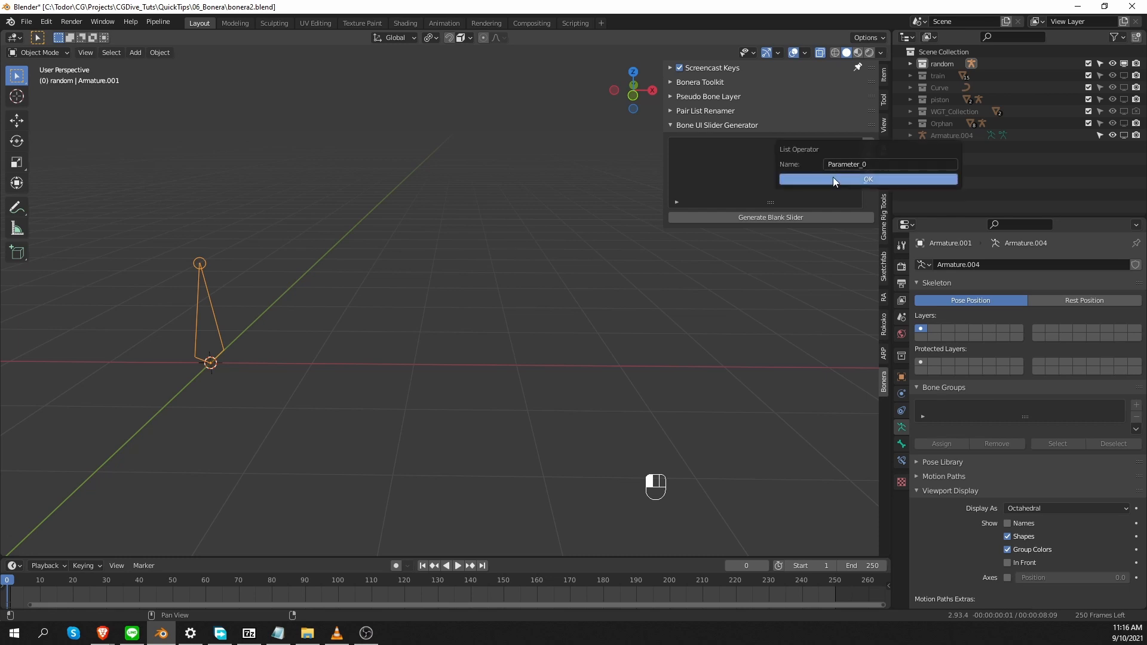
click(781, 218)
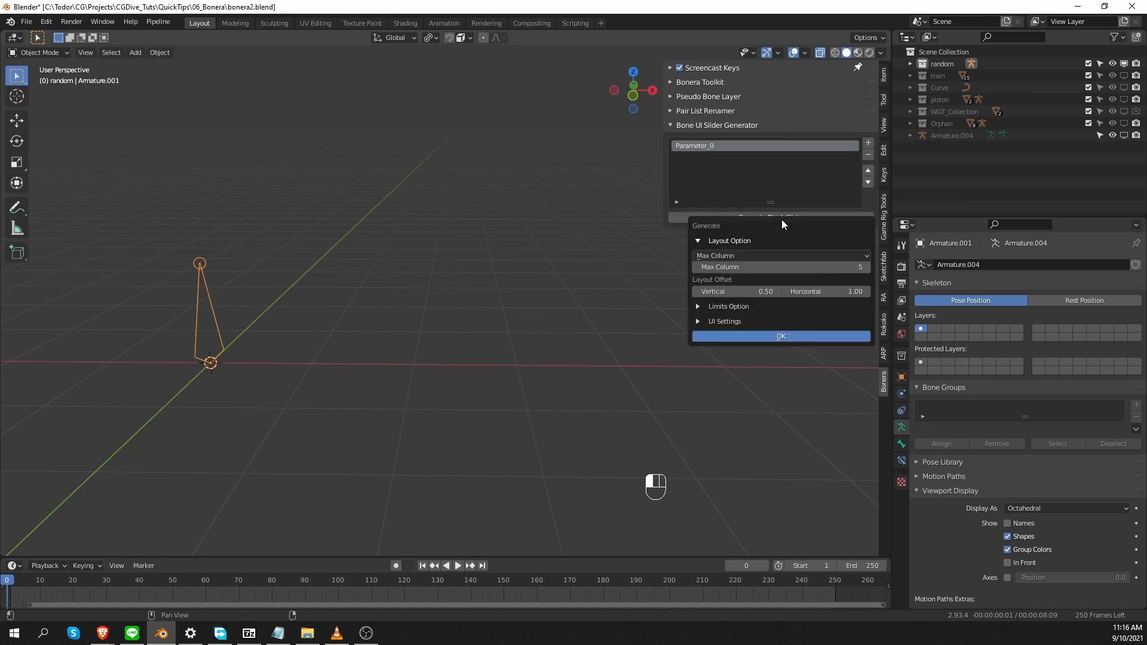
click(781, 337)
- Enter Pose Mode and test-move the Parameter_0 slider bone along its track
key(Tab)
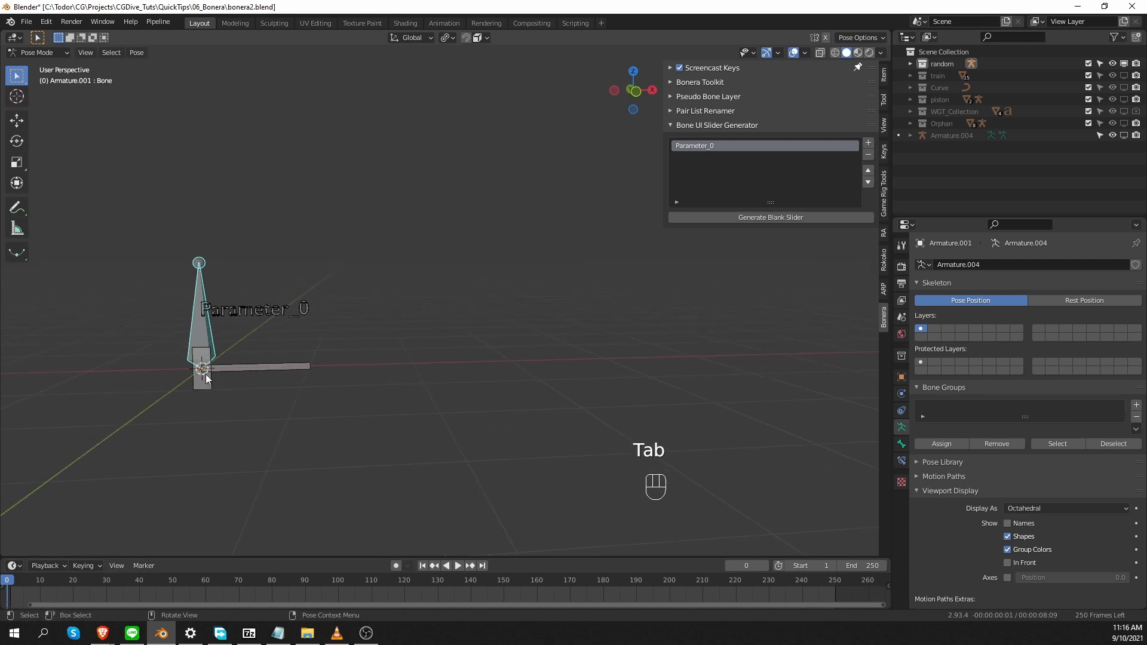
click(203, 375)
key(g)
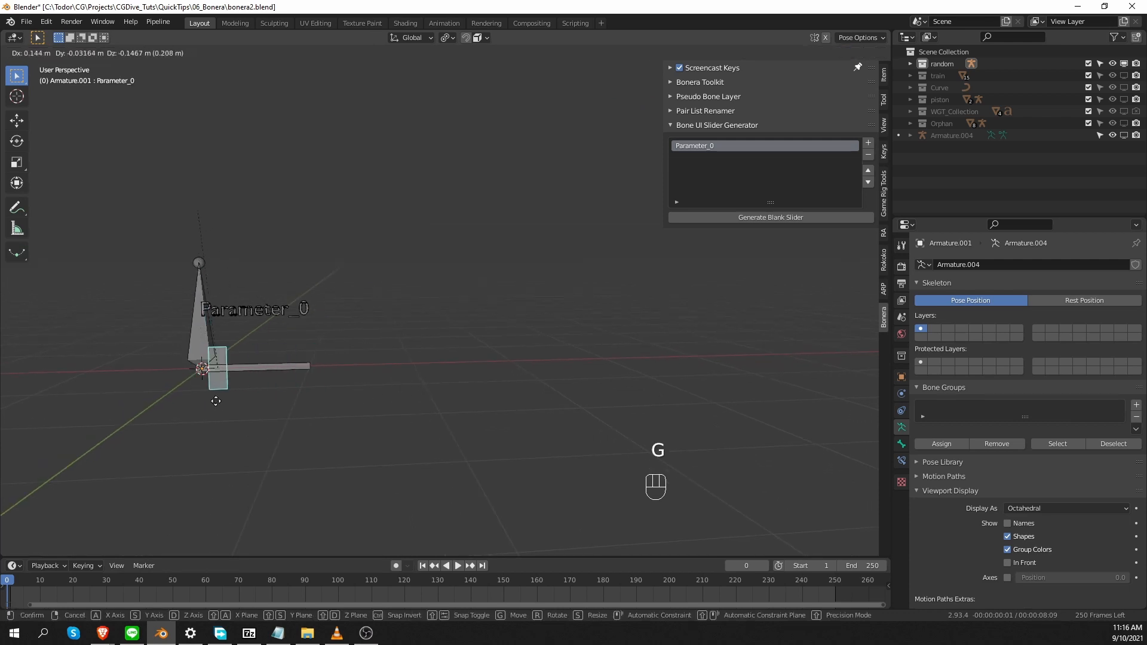
click(143, 418)
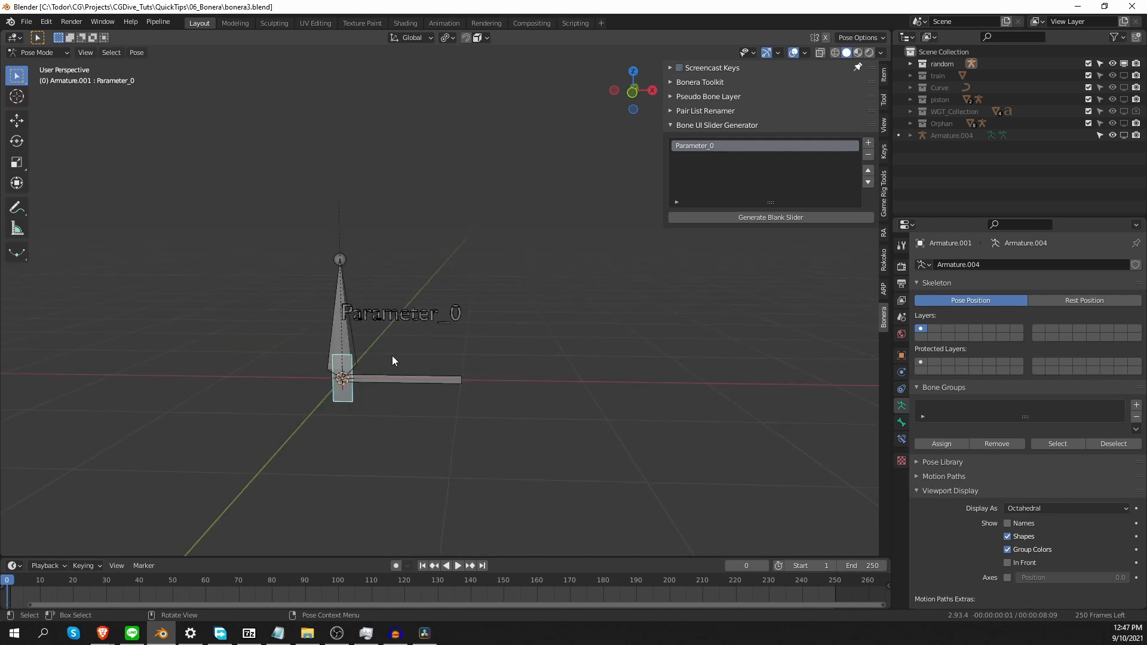
- Show the Pair List Renamer settings and delete the slider armature in Object Mode
click(731, 111)
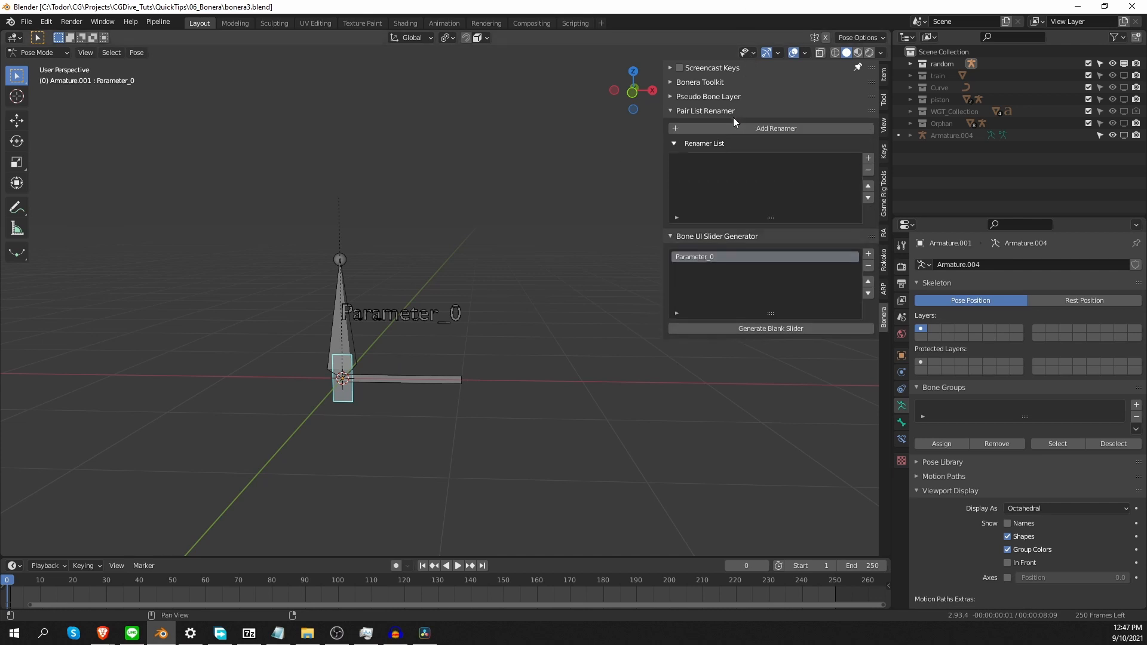
key(ctrl+Tab)
key(x)
click(376, 308)
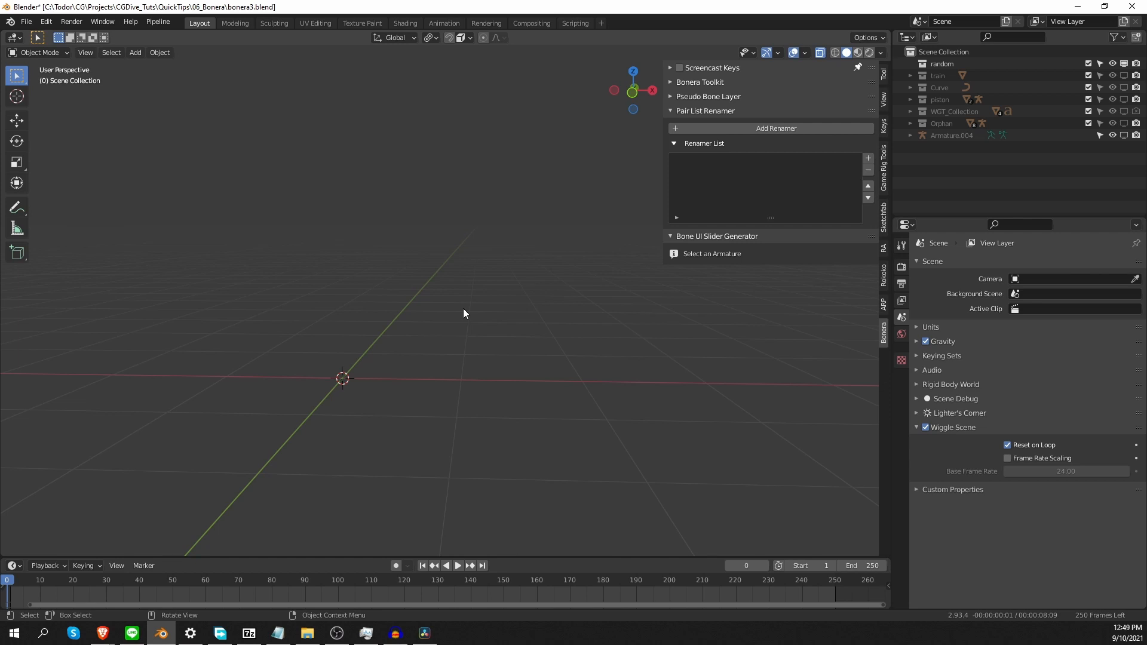
- Add a Basic Human (Meta-Rig) armature to the empty scene
key(shift+a)
key(shift+a)
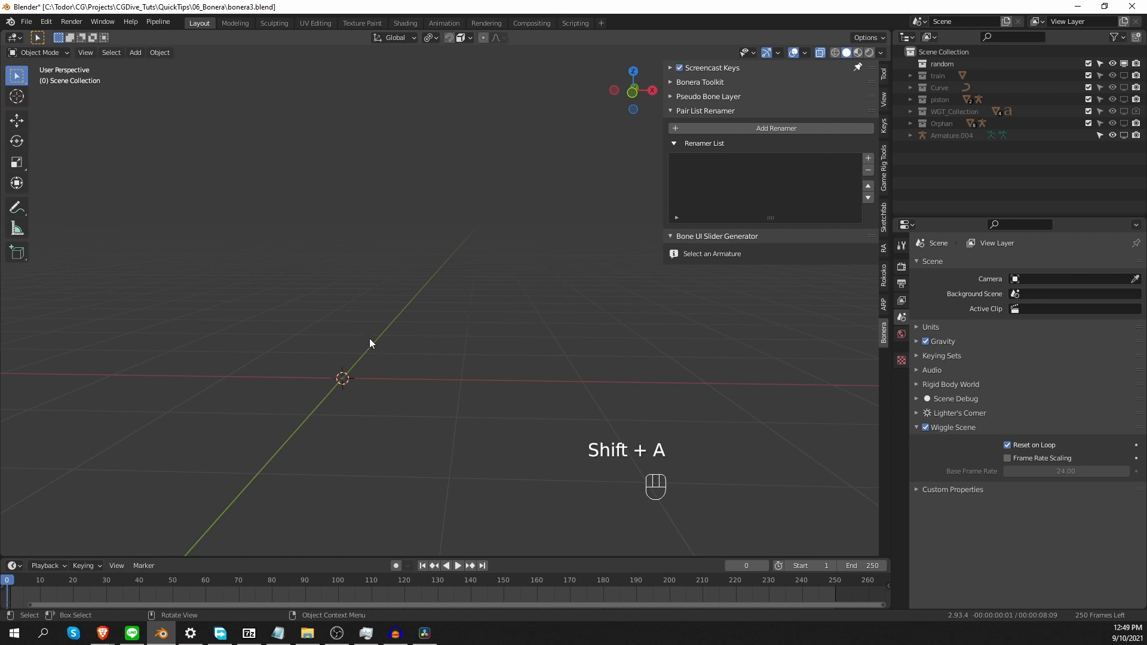
mouse_move(352, 298)
mouse_move(411, 333)
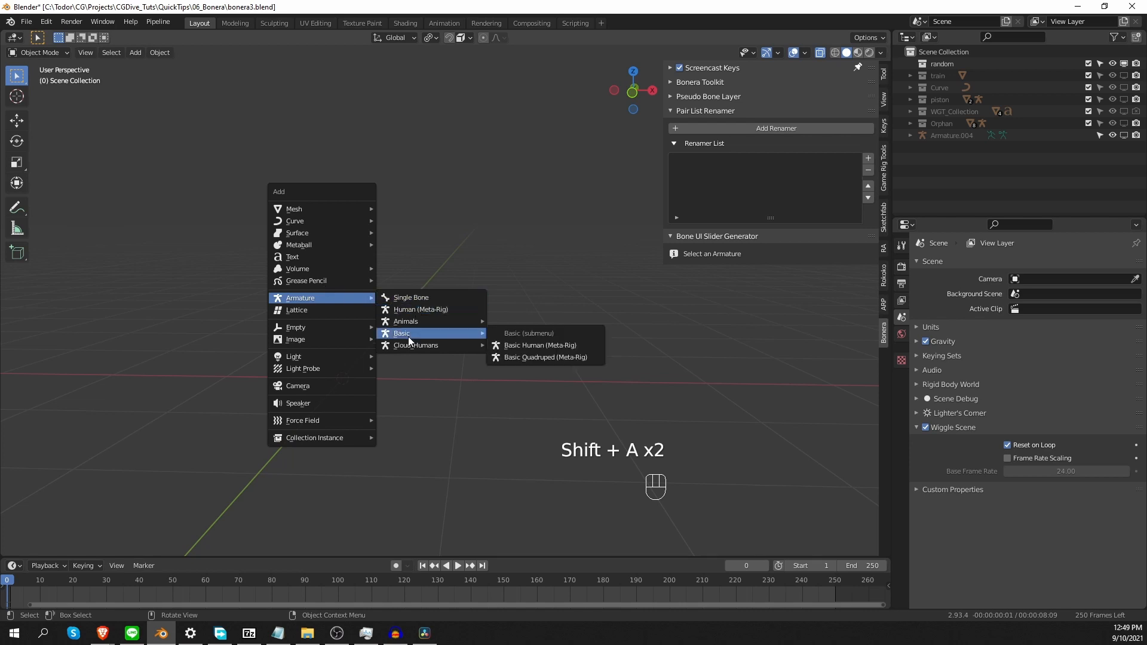
click(559, 346)
- Put the metarig in Pose Mode and select its neck and head bones to check their names
key(ctrl+Tab)
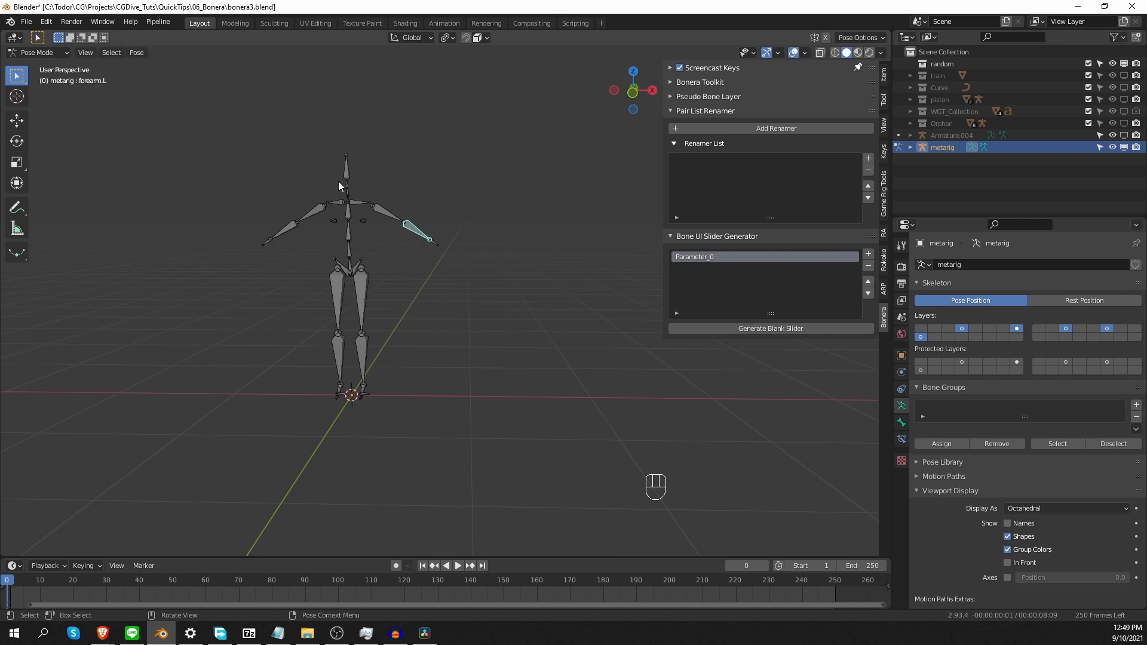
scroll(340, 176, up, 4)
shift+middle_drag(303, 150, 355, 287)
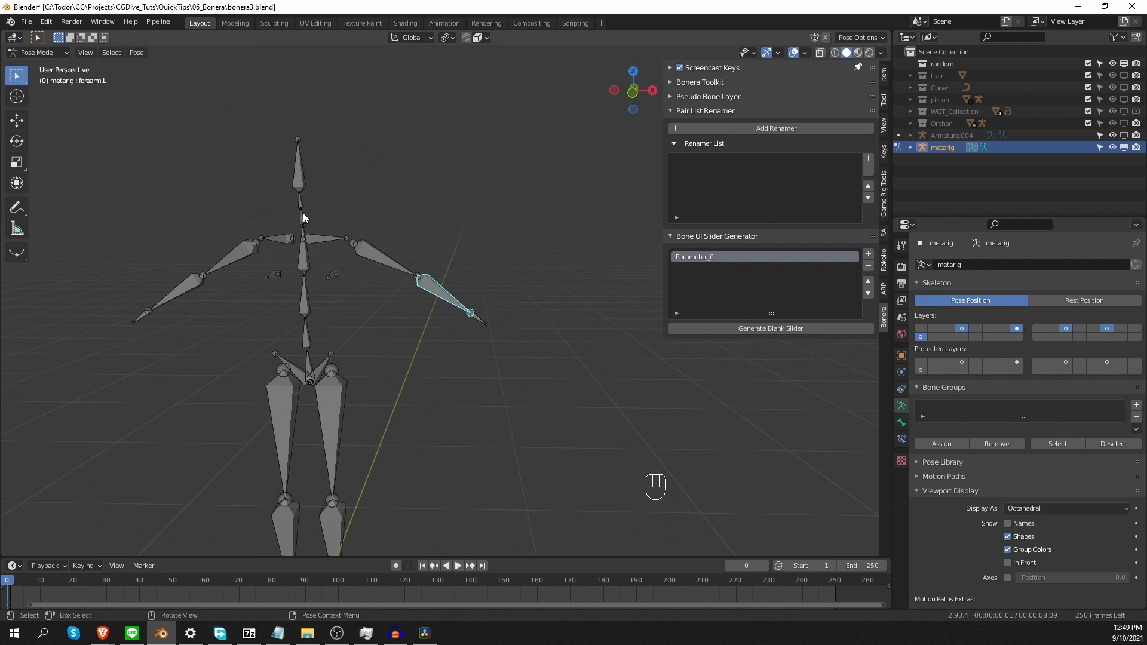
click(303, 214)
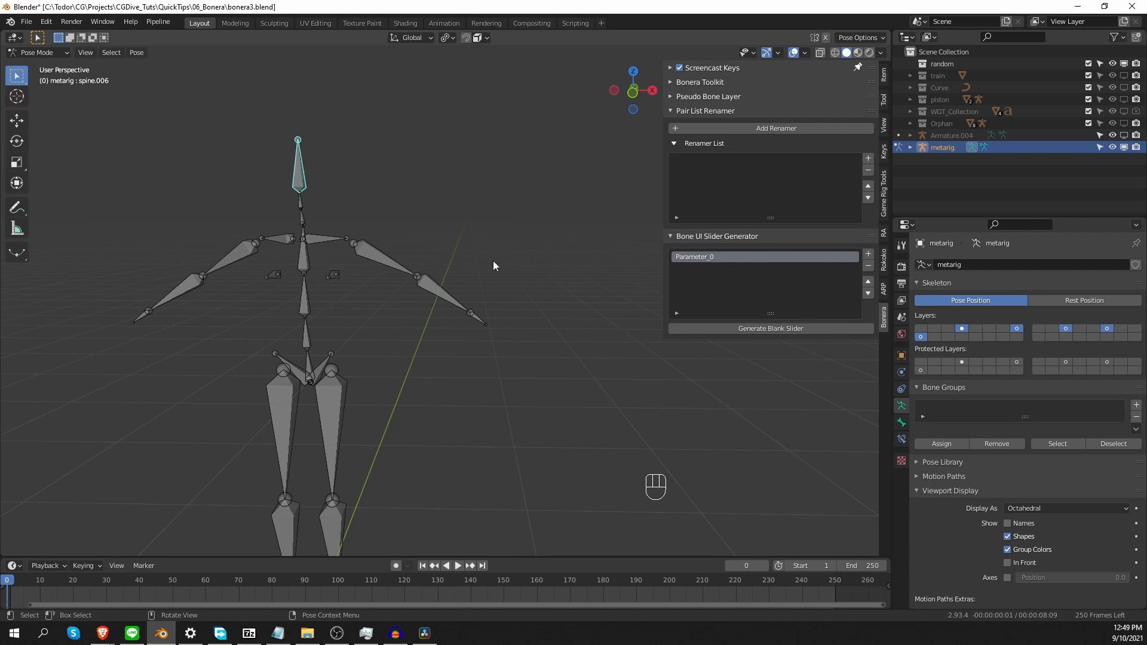
- Add a renamer list named human_metarig in the Pair List Renamer
click(866, 157)
click(866, 178)
text(human_metarig)
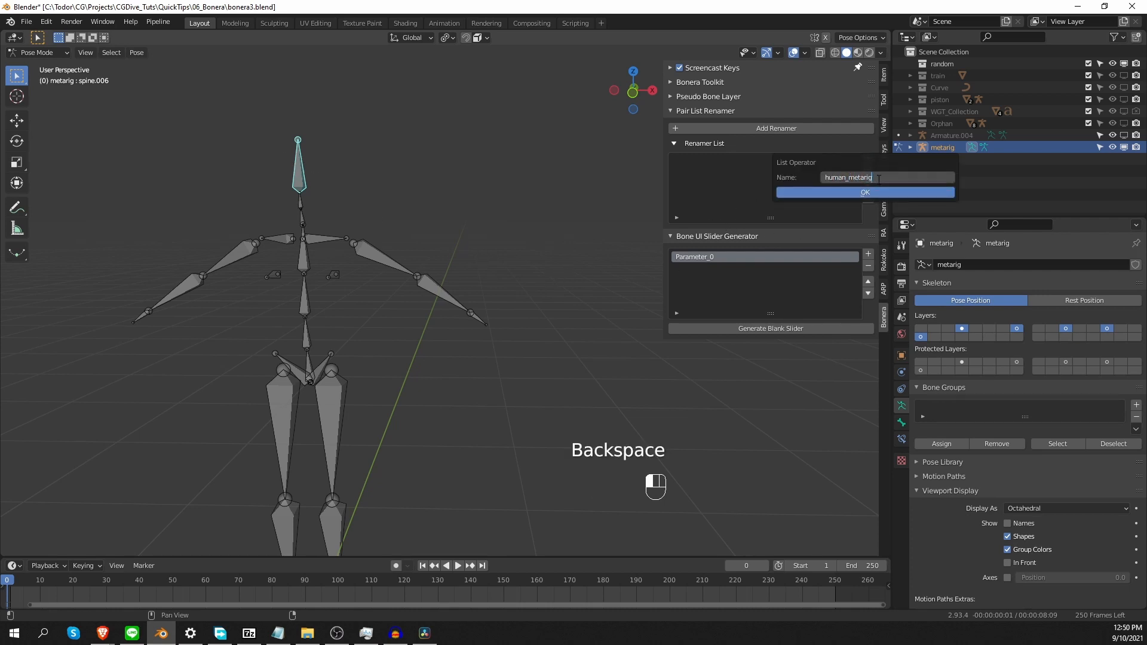
key(Return)
key(Return)
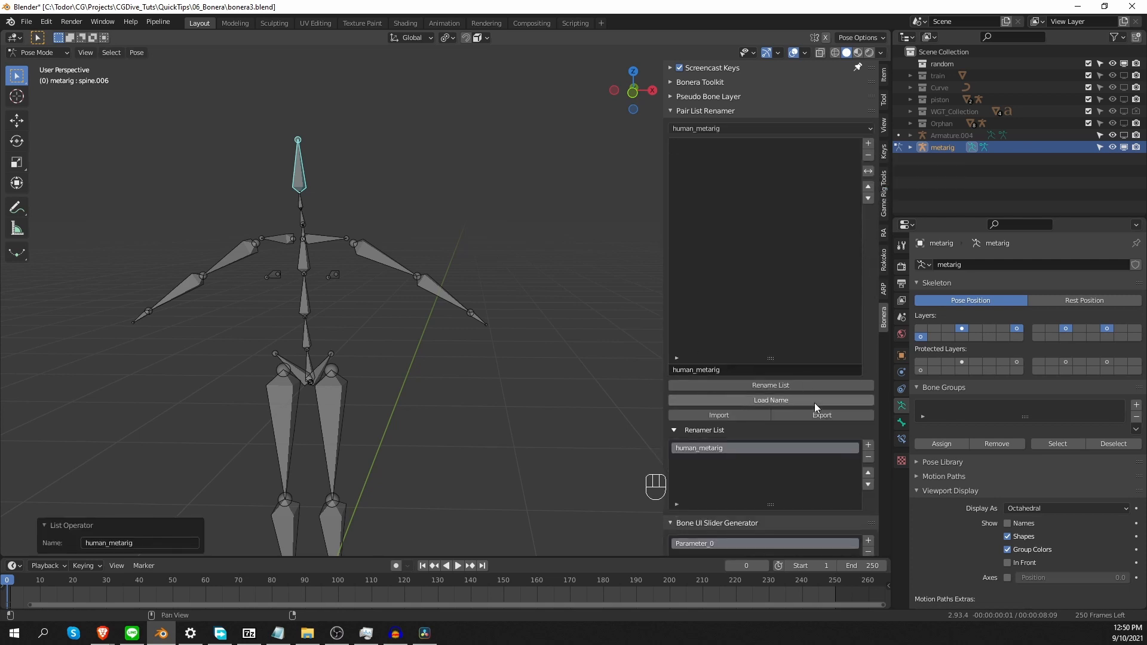
- Load the metarig's bone names into the list and pair forearm.L with lower_arm.L and forearm.R with lower_arm.R
click(751, 400)
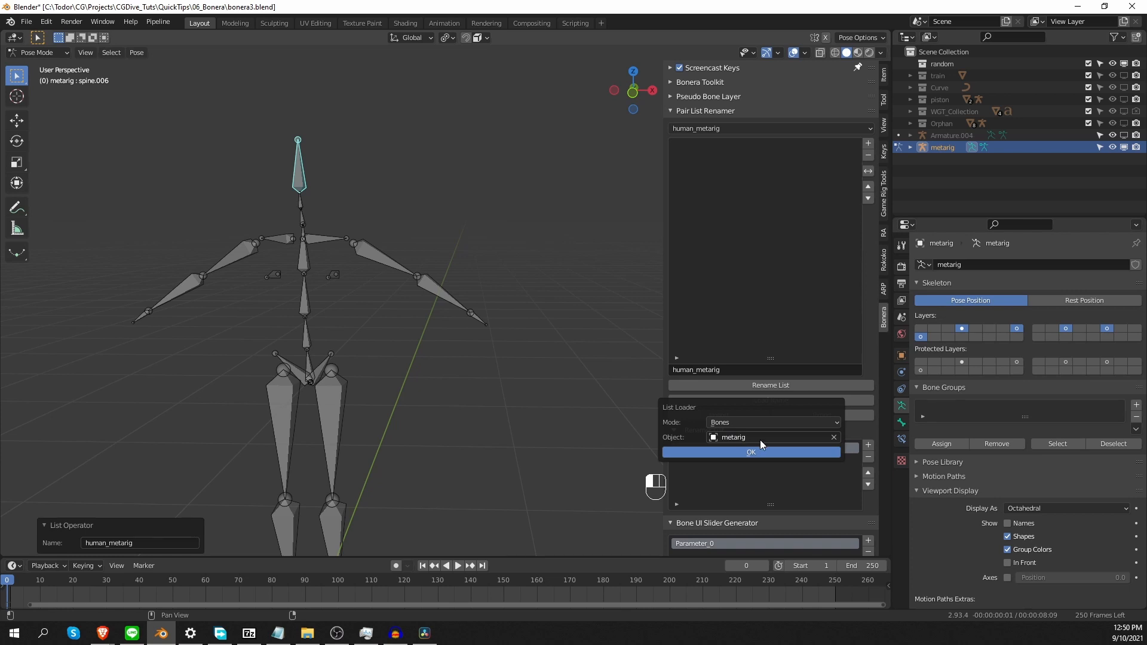
click(745, 452)
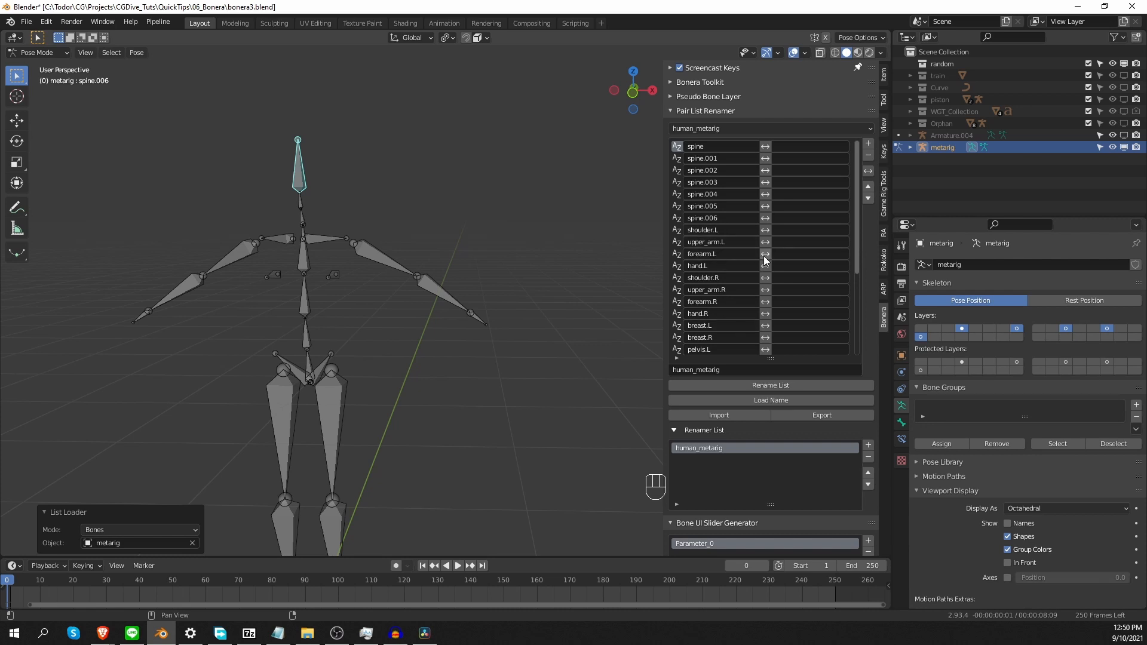
click(814, 257)
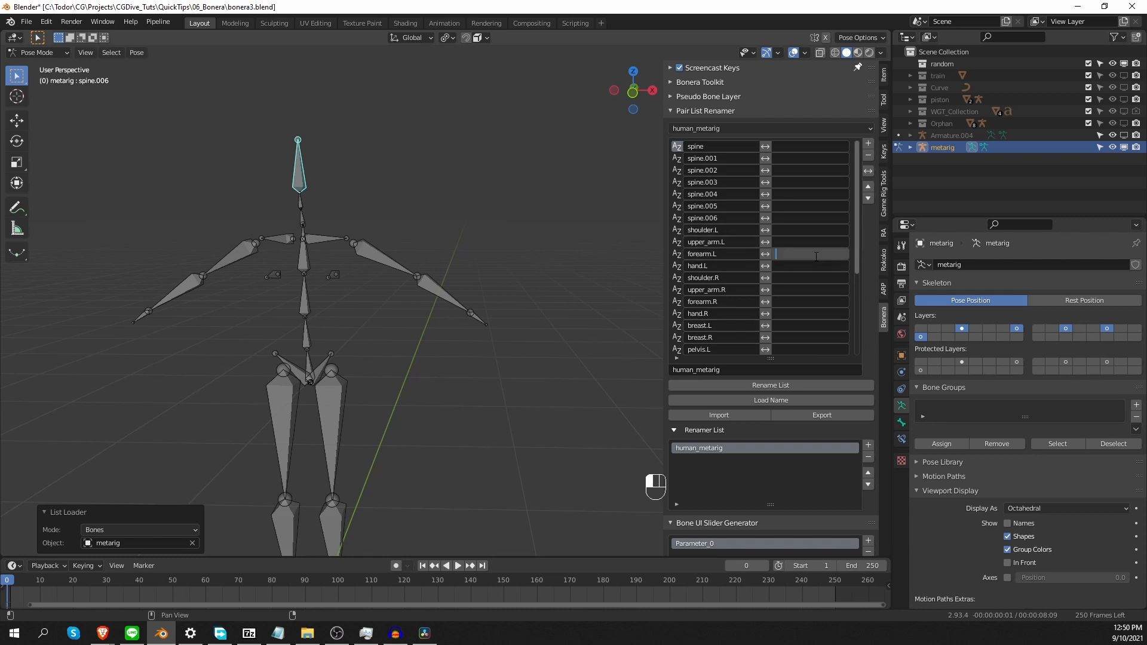
text(lower_arm.L)
key(Return)
key(ctrl+c)
click(807, 302)
key(ctrl+v)
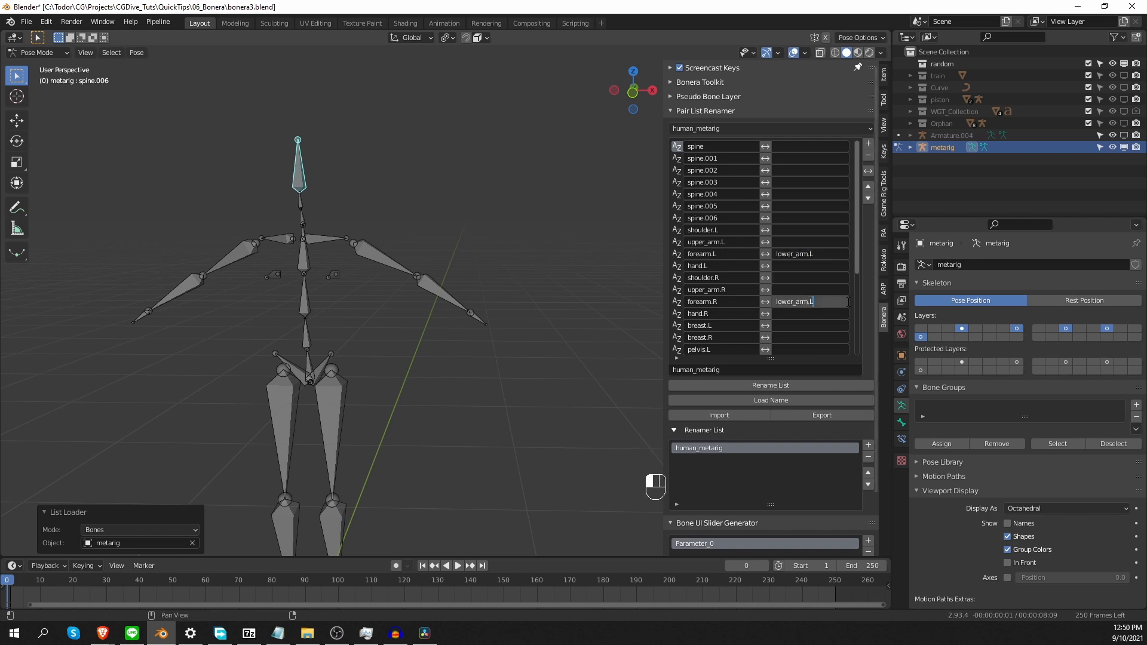
key(BackSpace)
text(R)
key(Return)
- Set the new names for spine.004, spine.005 and spine.006 to neck1, neck2 and head
click(831, 195)
text(ne)
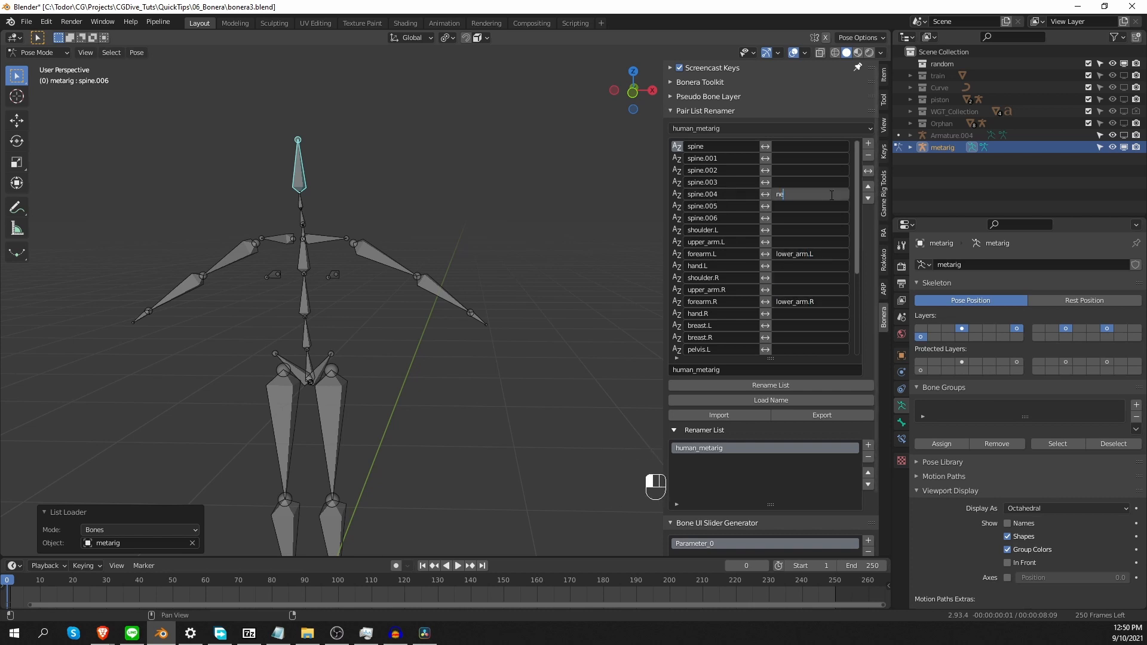
text(ck1)
key(Return)
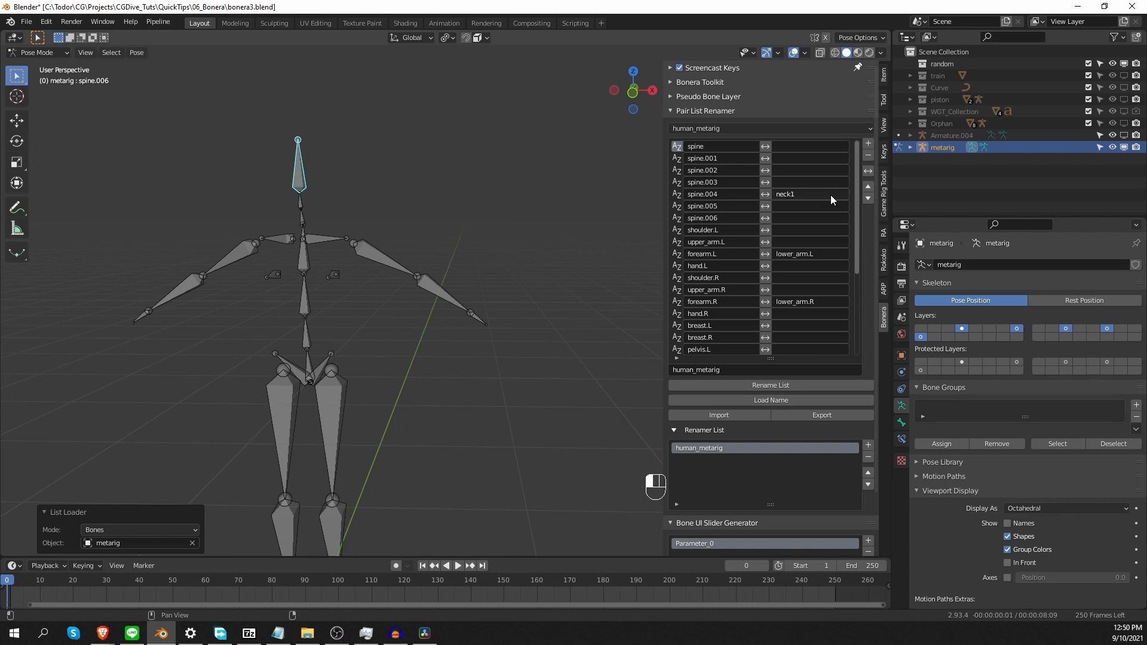
click(830, 206)
text(neck2)
key(Return)
click(816, 218)
text(he)
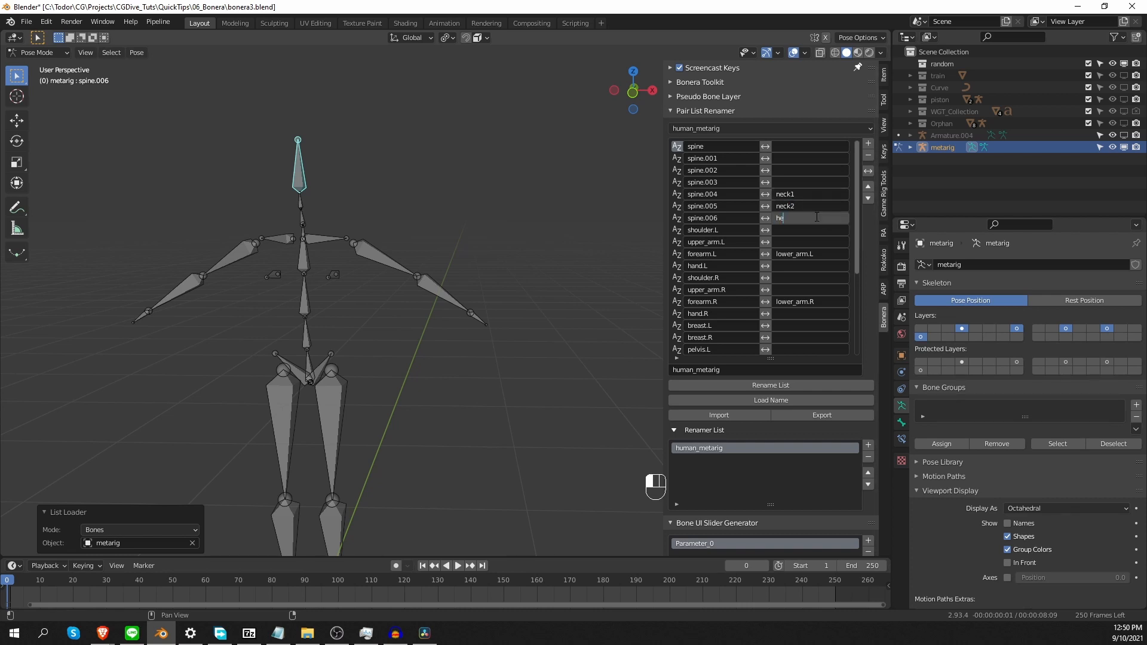
text(ad)
key(Return)
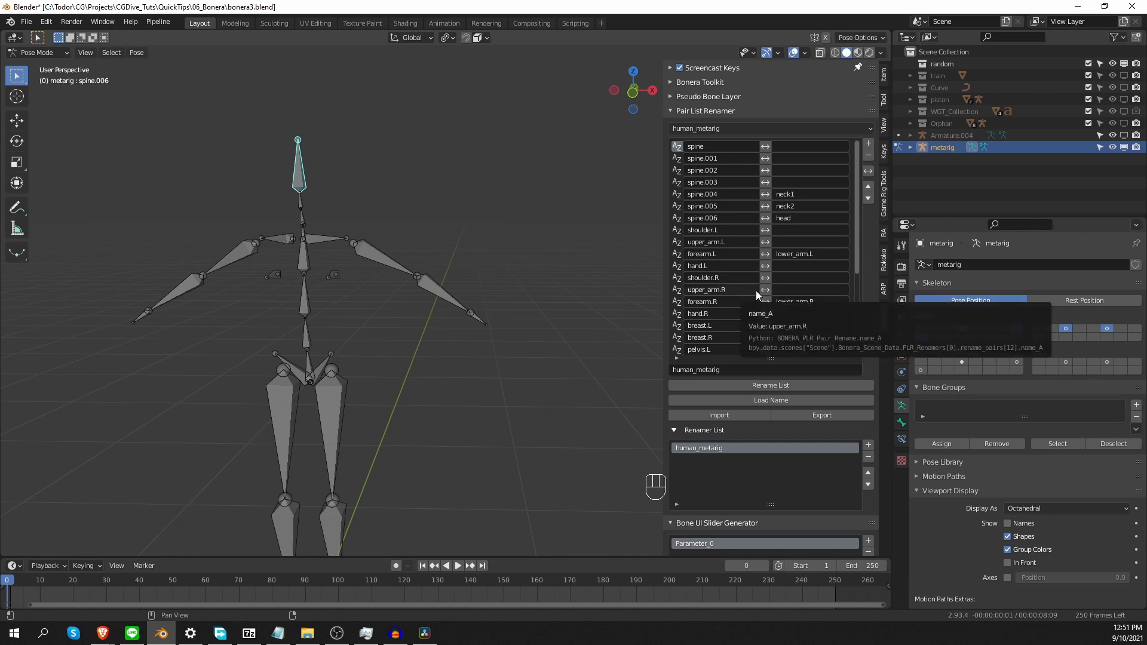
- Copy the names spine and spine.001 as their own new names in the pair list
key(ctrl+c)
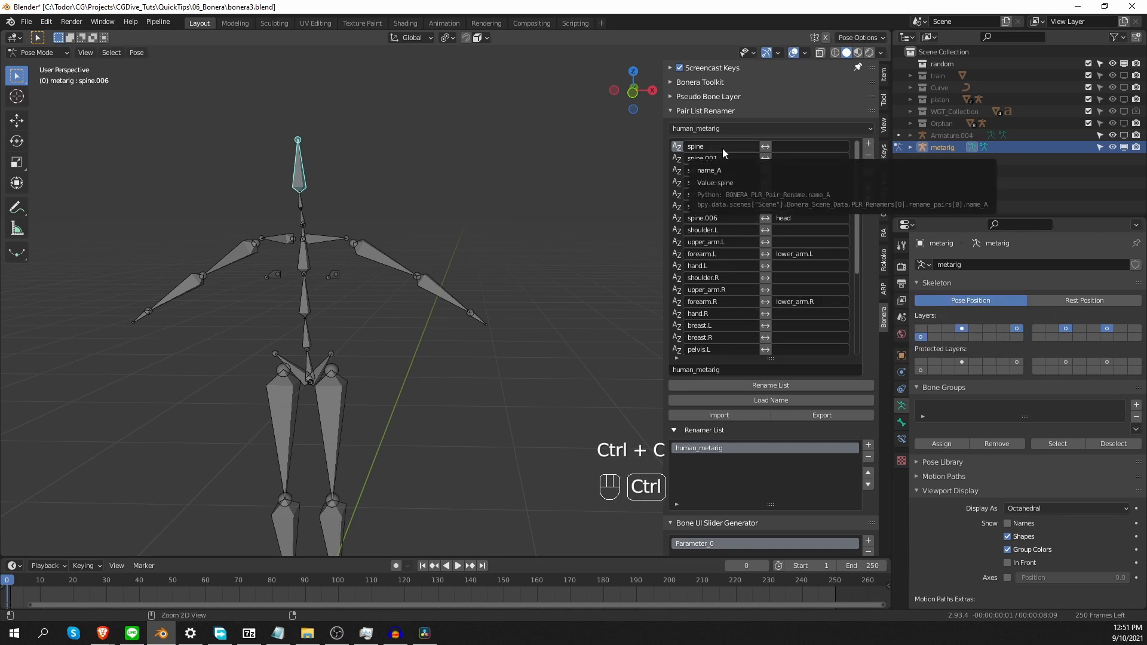
key(ctrl+v)
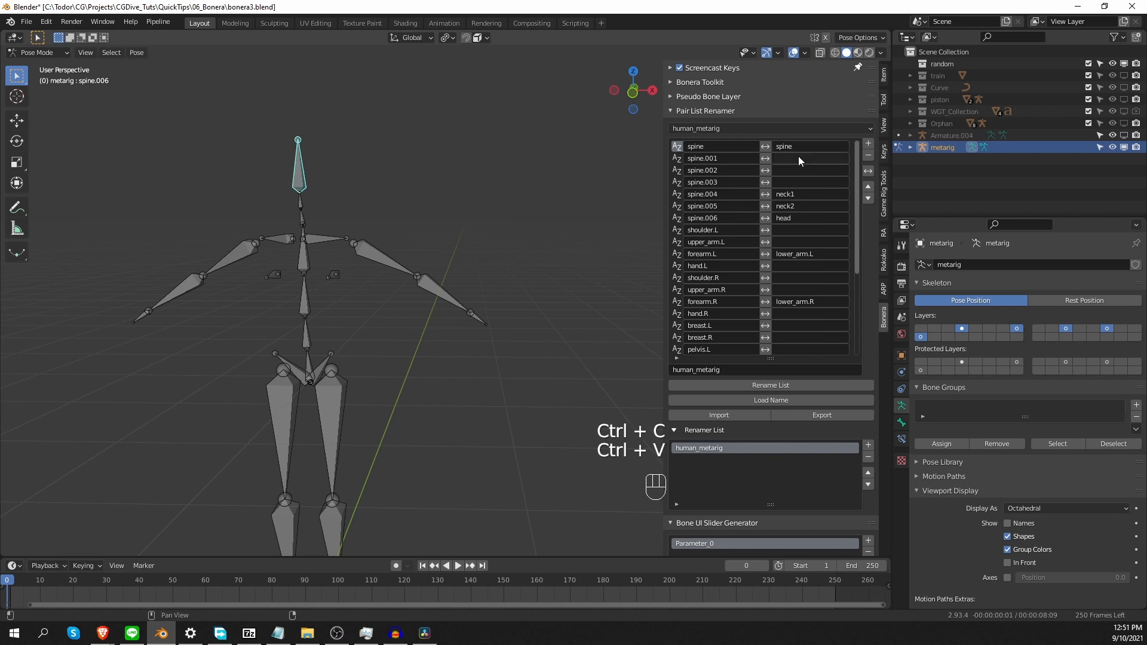
key(ctrl+c)
key(ctrl+v)
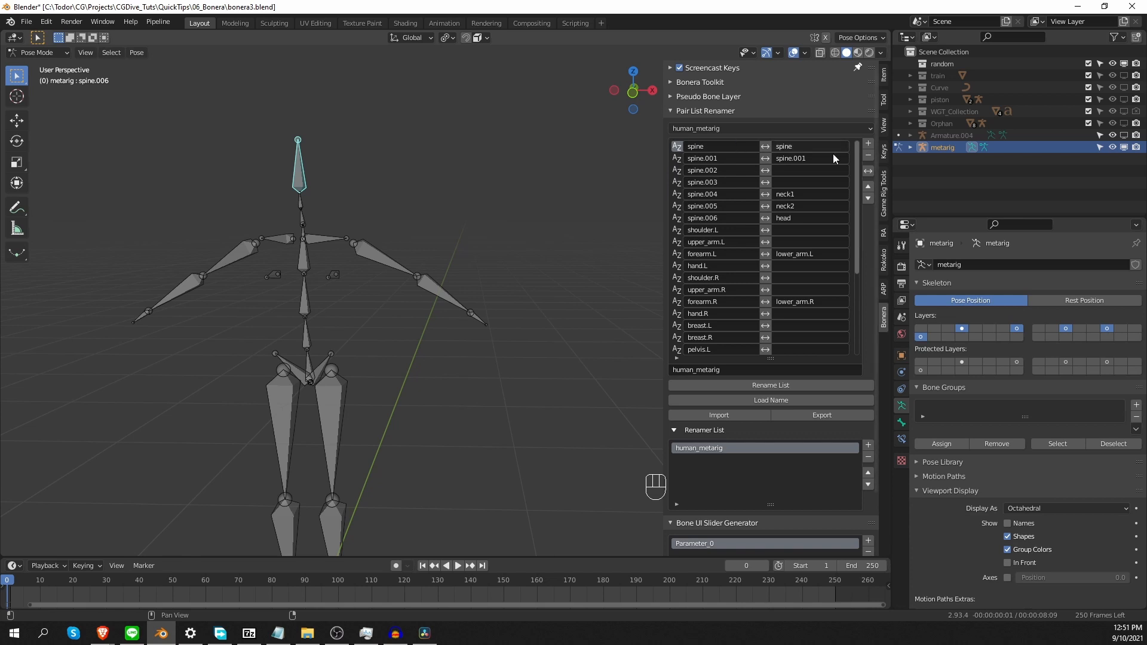
- Remove the unneeded pairs from the list, keeping only those for spine.004, spine.005, spine.006, forearm.L and forearm.R
click(869, 155)
click(868, 156)
click(868, 156)
click(854, 205)
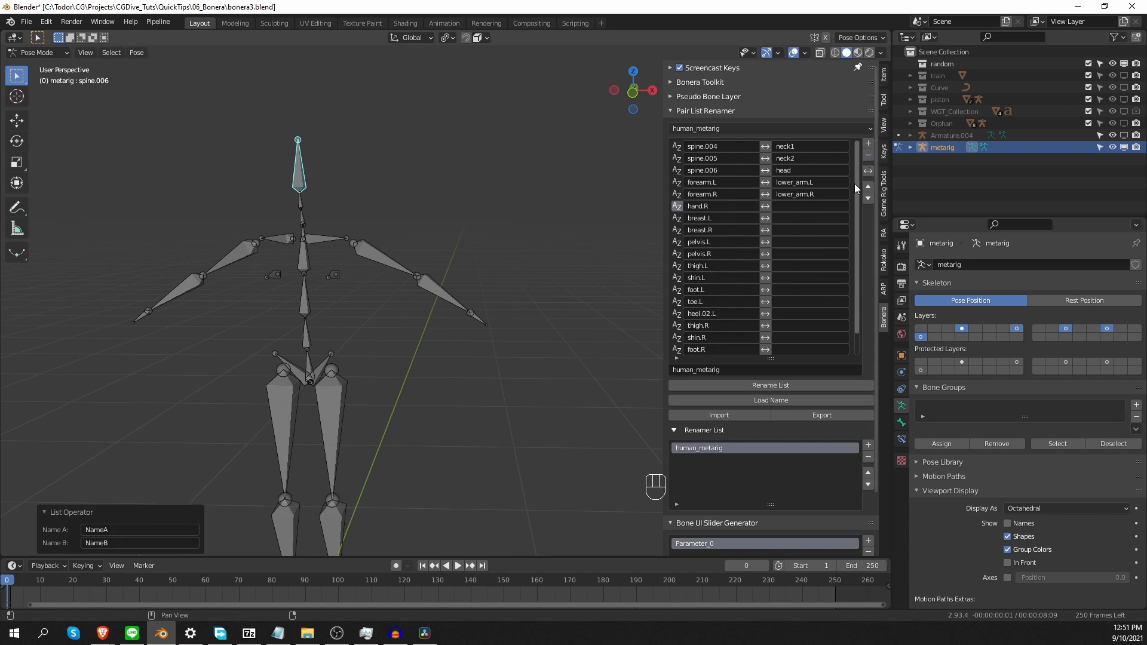
click(868, 157)
click(868, 157)
click(867, 157)
click(867, 157)
key(ctrl+z)
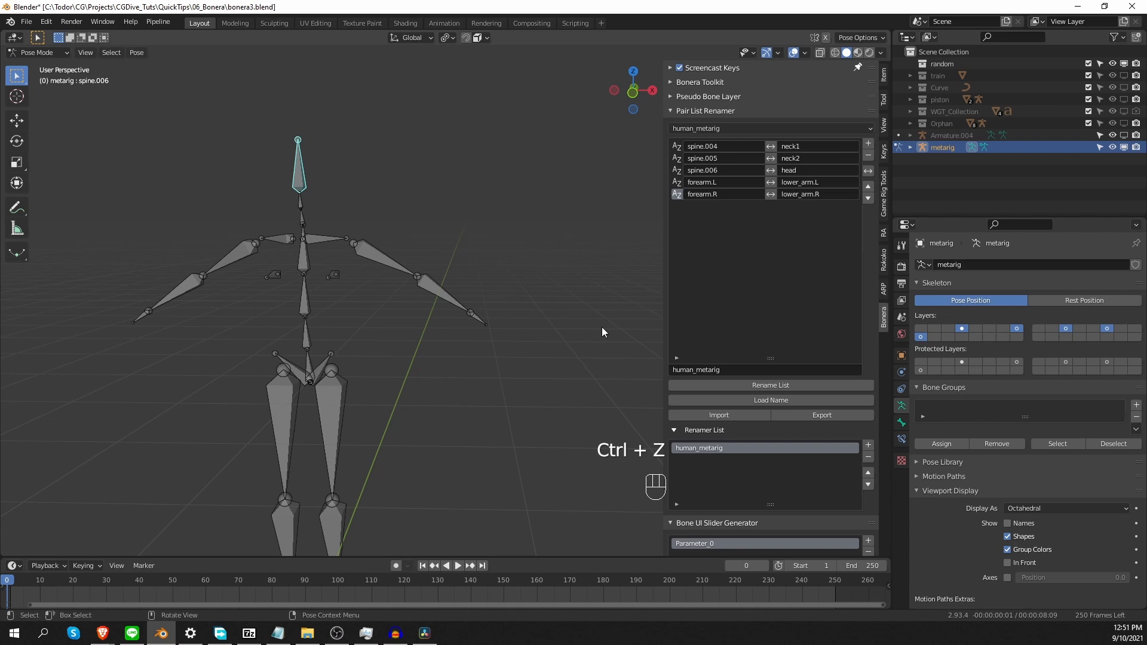
- Rename the metarig's bones with the pair list and select the left lower arm, neck and head bones to check their names
click(731, 387)
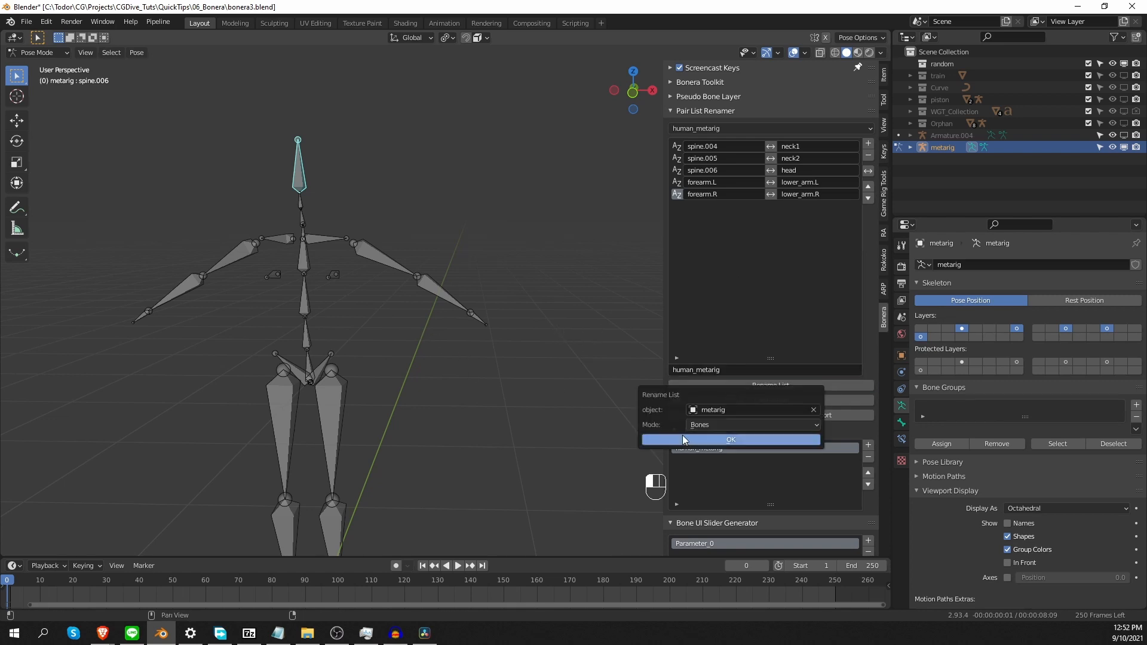
click(717, 439)
click(445, 345)
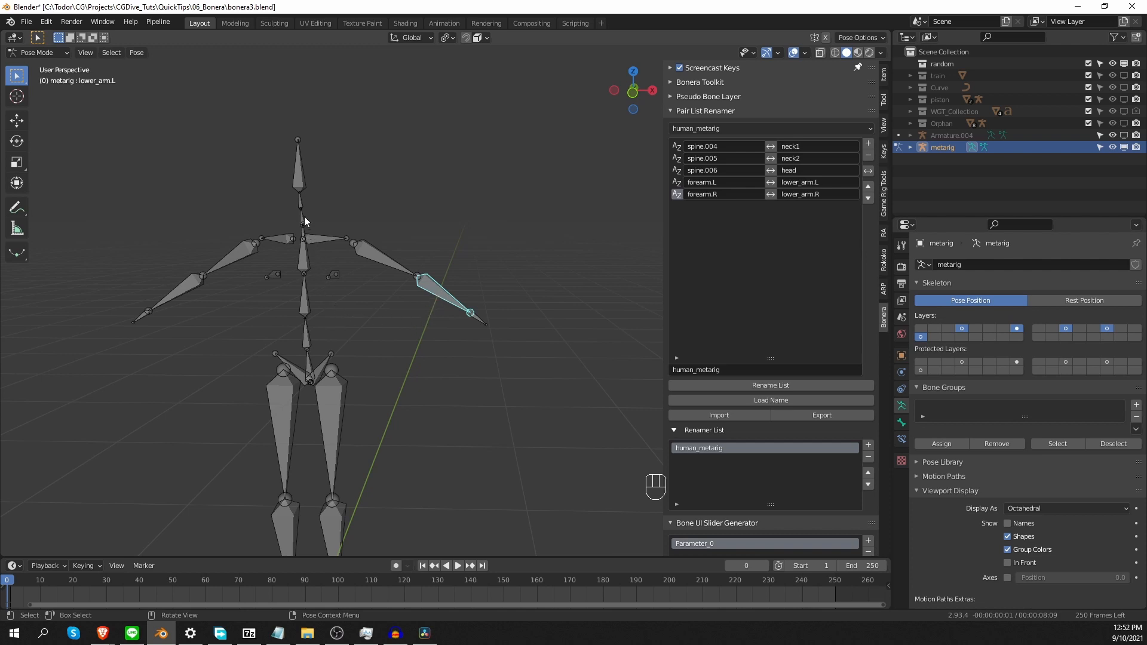
click(299, 199)
click(300, 162)
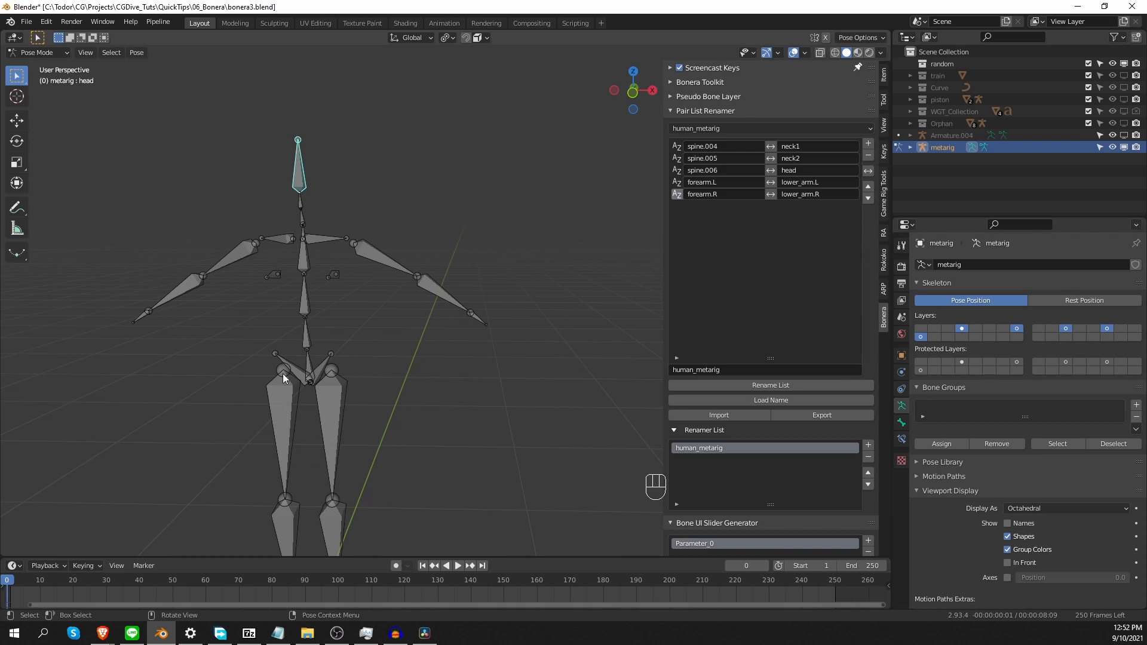
- Show the export file dialog for the rename pair list and cancel it
click(824, 414)
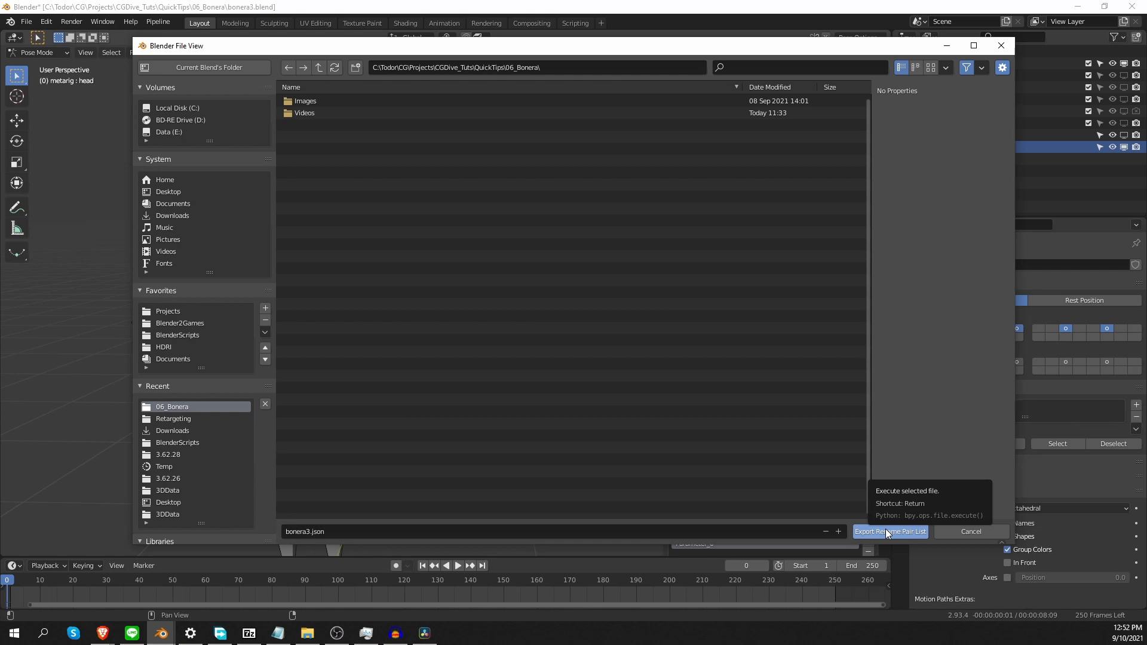
click(971, 531)
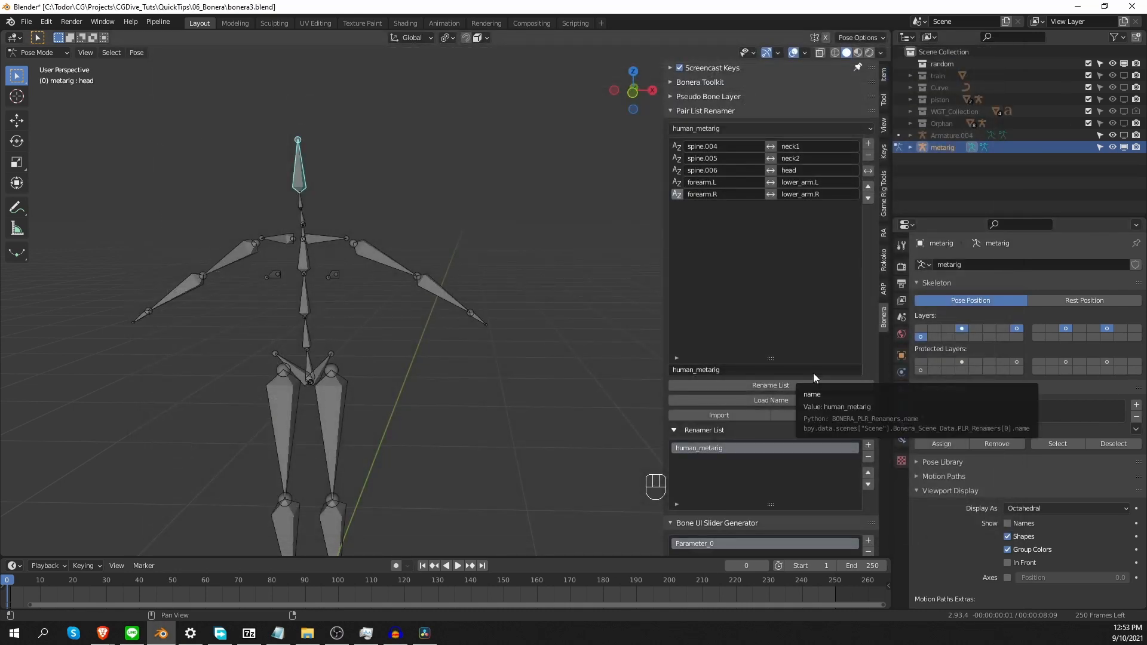
- Delete the metarig in Object Mode and remove the human_metarig renamer list
key(Tab)
key(x)
click(411, 339)
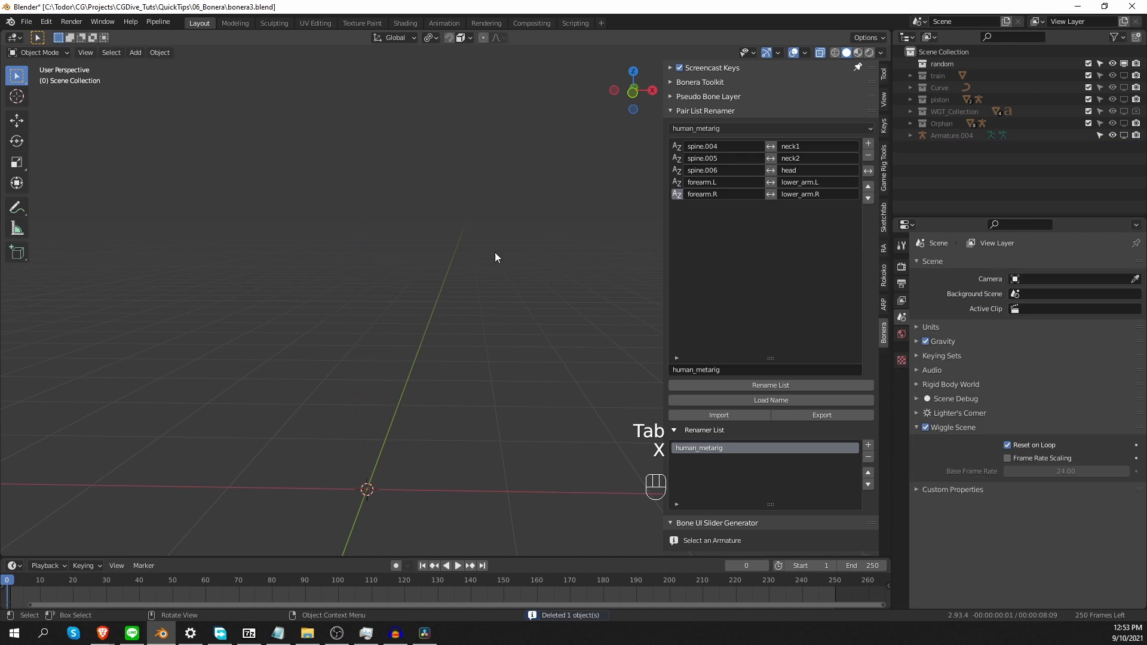
click(868, 457)
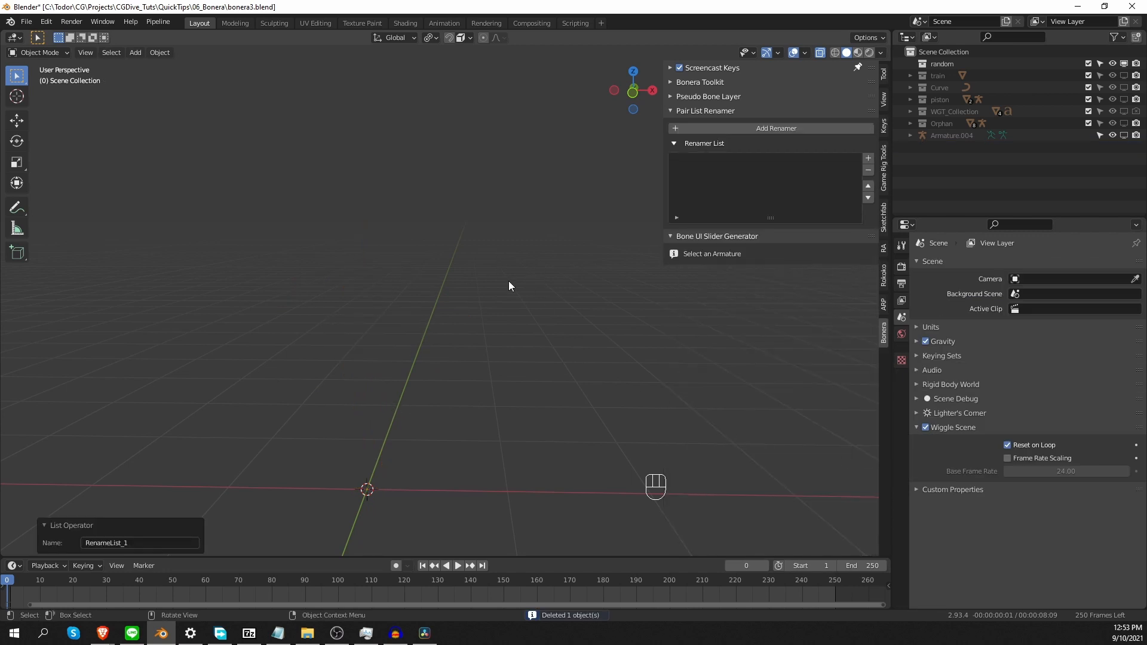
- Add a Monkey mesh to the empty scene
key(shift+a)
mouse_move(364, 335)
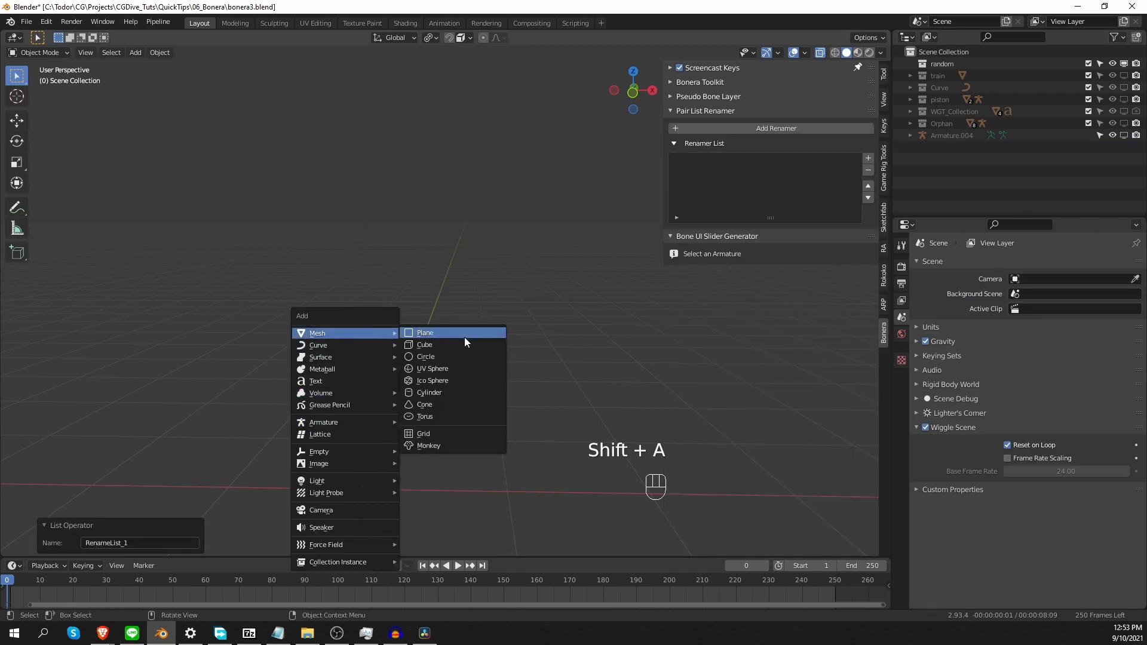
click(460, 445)
key(KP_Decimal)
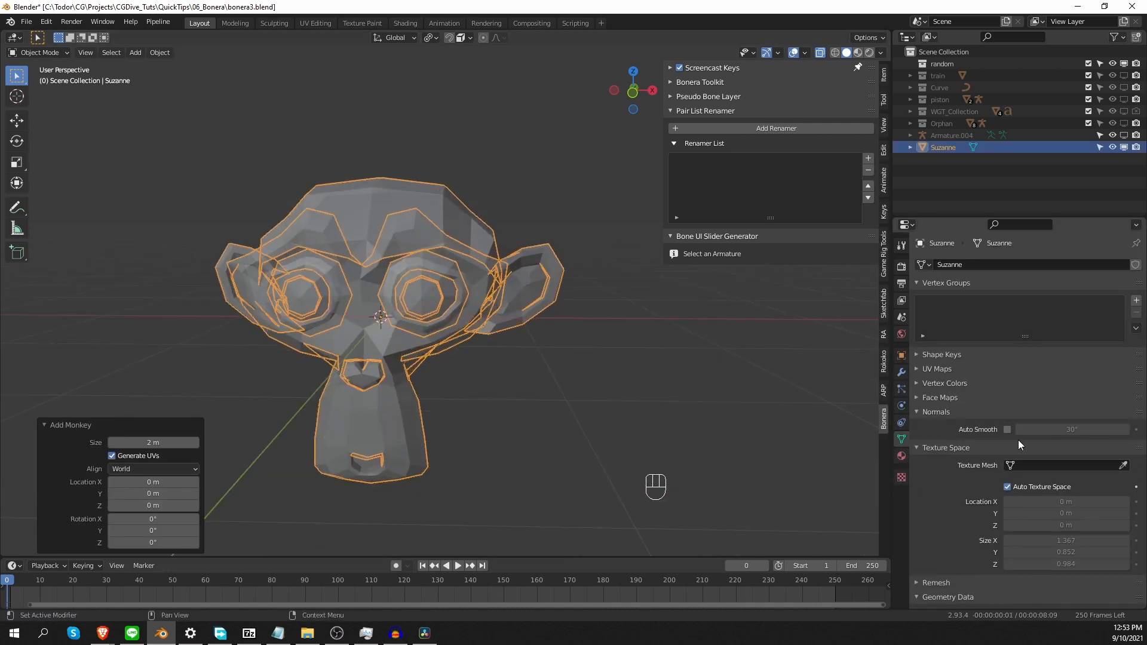
key(ctrl+z)
key(ctrl+z)
key(ctrl+z)
- Give the Suzanne mesh three vertex groups and the shape keys Basis, Key 1 and Key 2
click(964, 285)
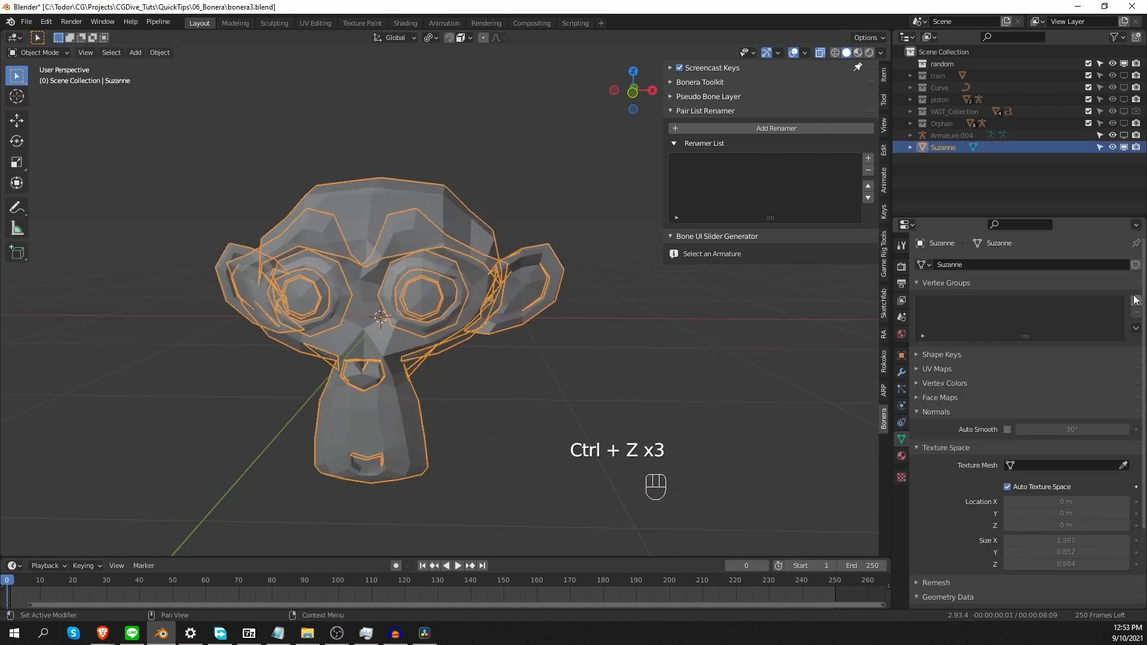
click(1136, 300)
click(1136, 301)
click(1136, 300)
click(1057, 379)
click(1137, 396)
click(1137, 396)
click(1137, 396)
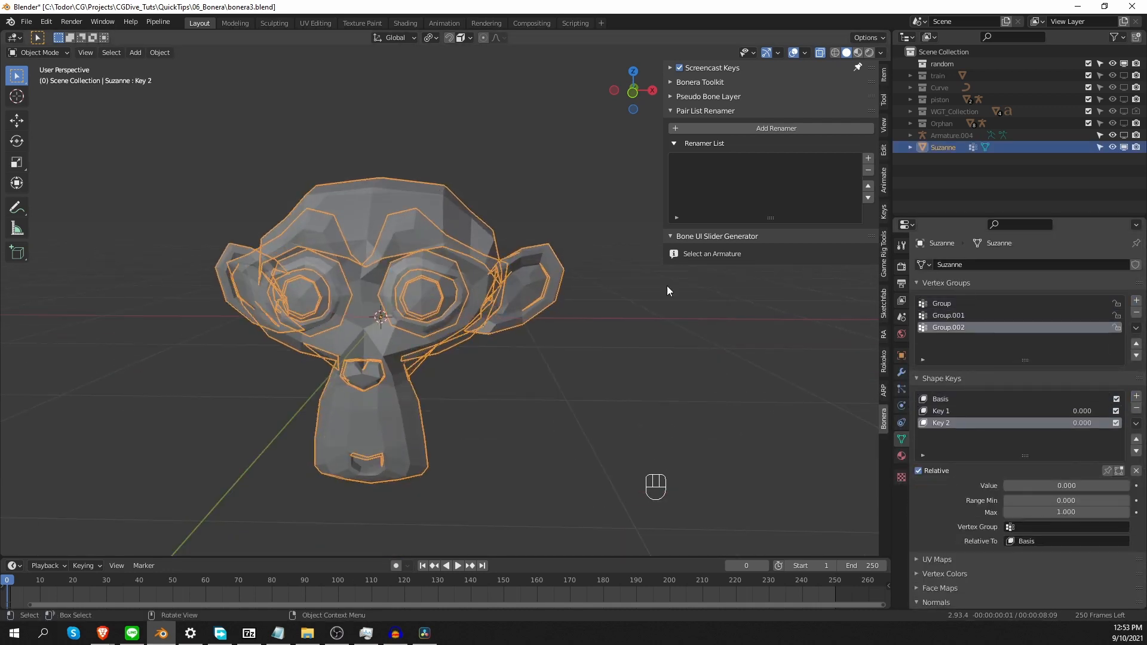
- Add the renamer list RenameList_0 and load Suzanne's vertex group names into it
click(867, 159)
click(847, 196)
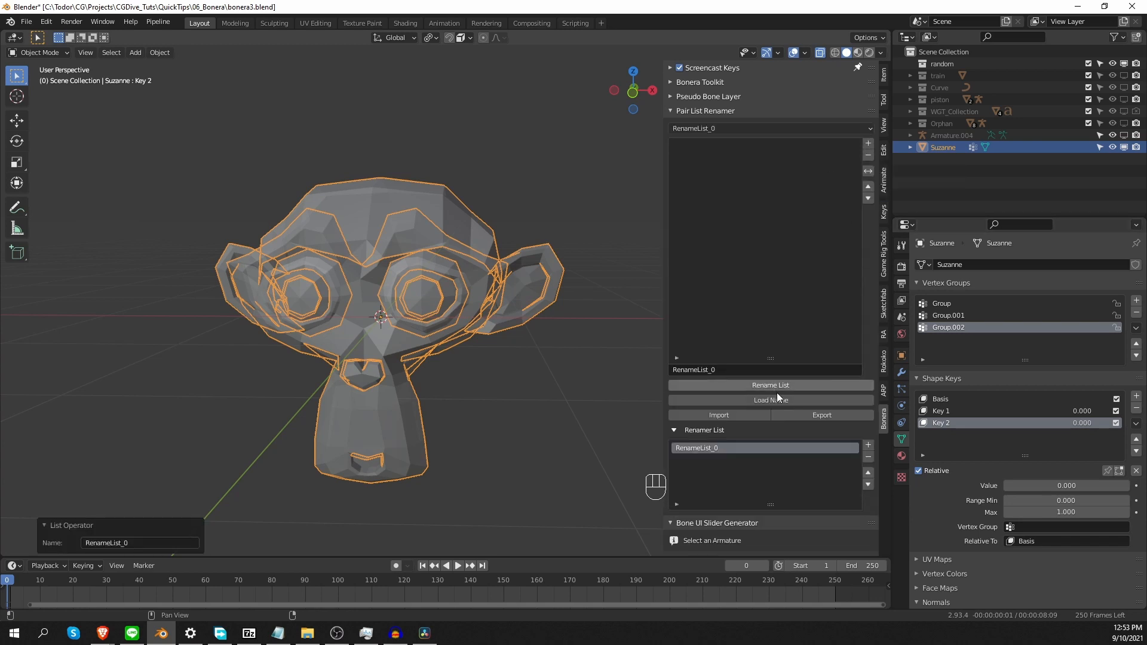
click(763, 400)
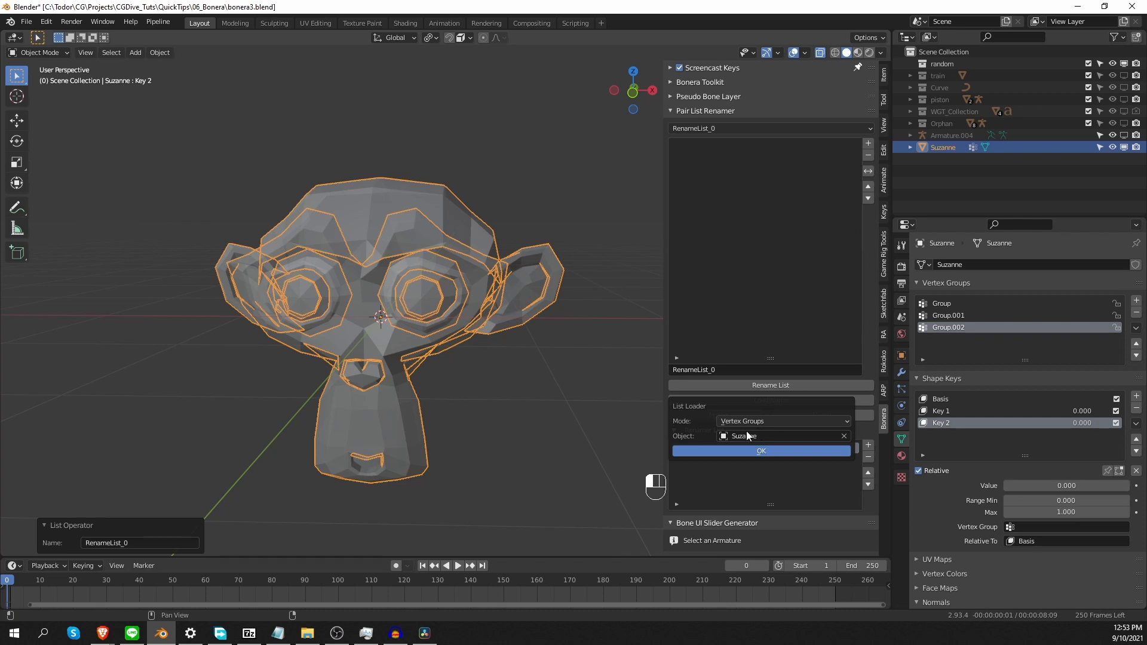
click(751, 452)
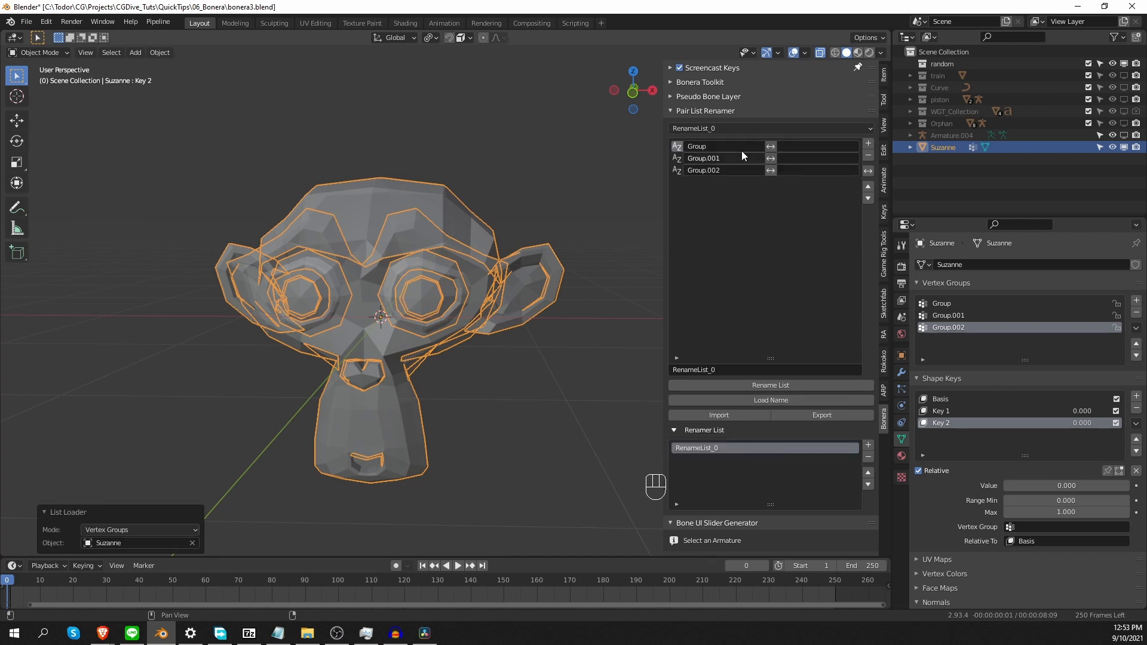
- Set the new names for Group, Group.001 and Group.002 to sdadas, sgdf and sgg
click(806, 146)
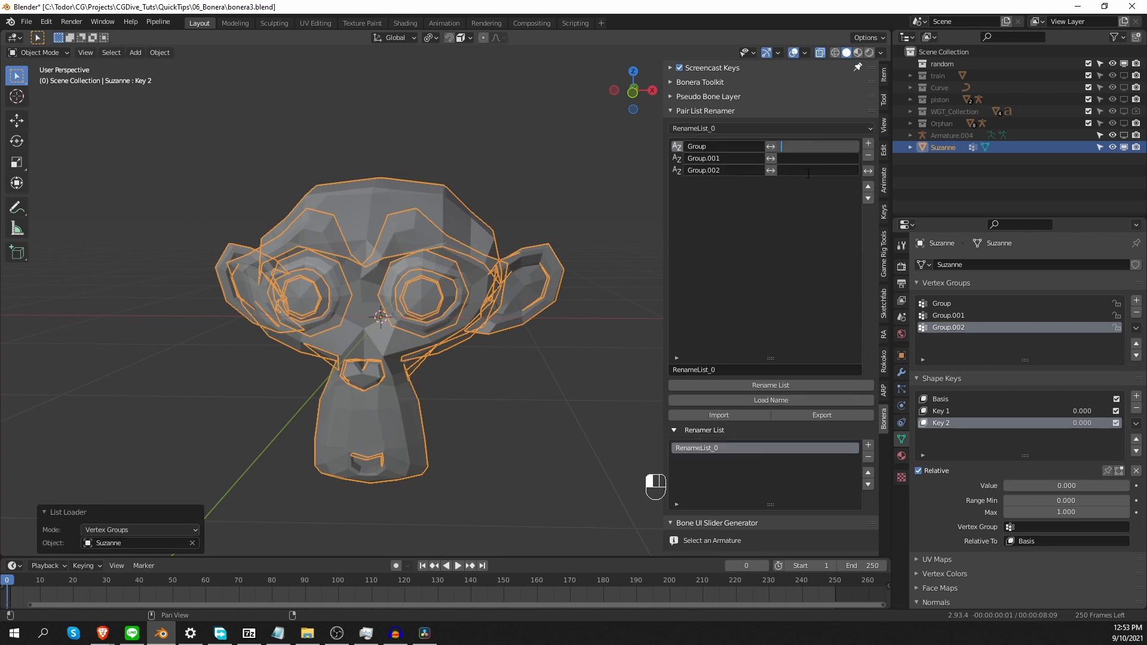
text(sdadas)
click(807, 161)
key(g)
click(807, 160)
text(sgdf)
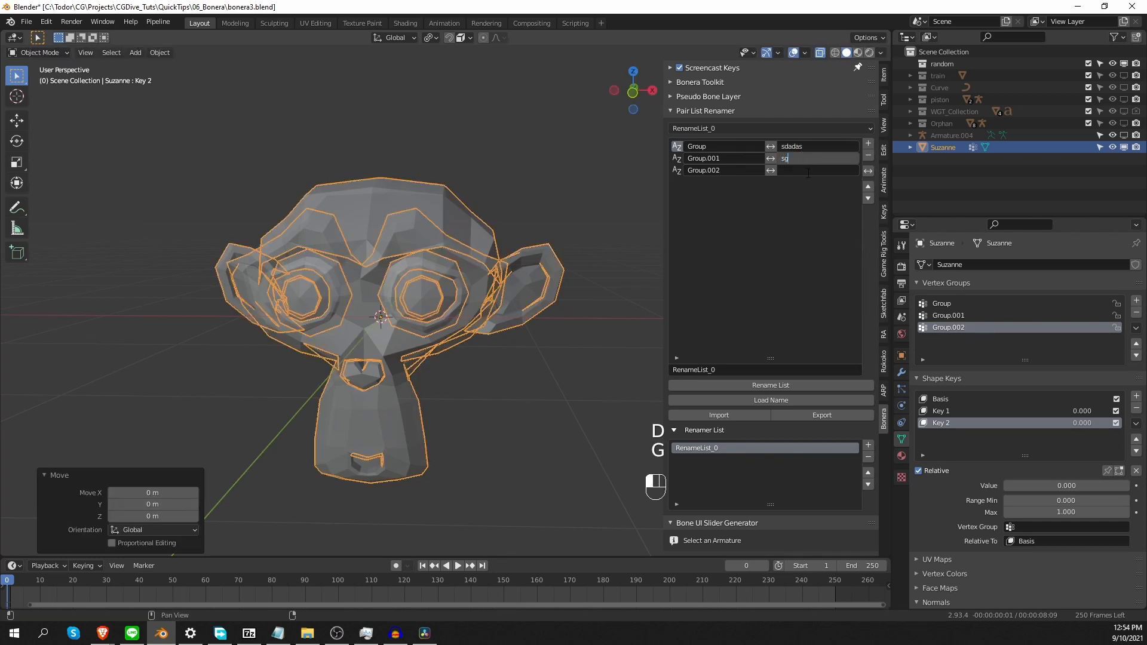
click(808, 170)
text(sgg)
click(807, 201)
- Add a second renamer list, RenameList_1, and load Suzanne's shape key names into it using Shapekey mode
click(868, 445)
click(653, 460)
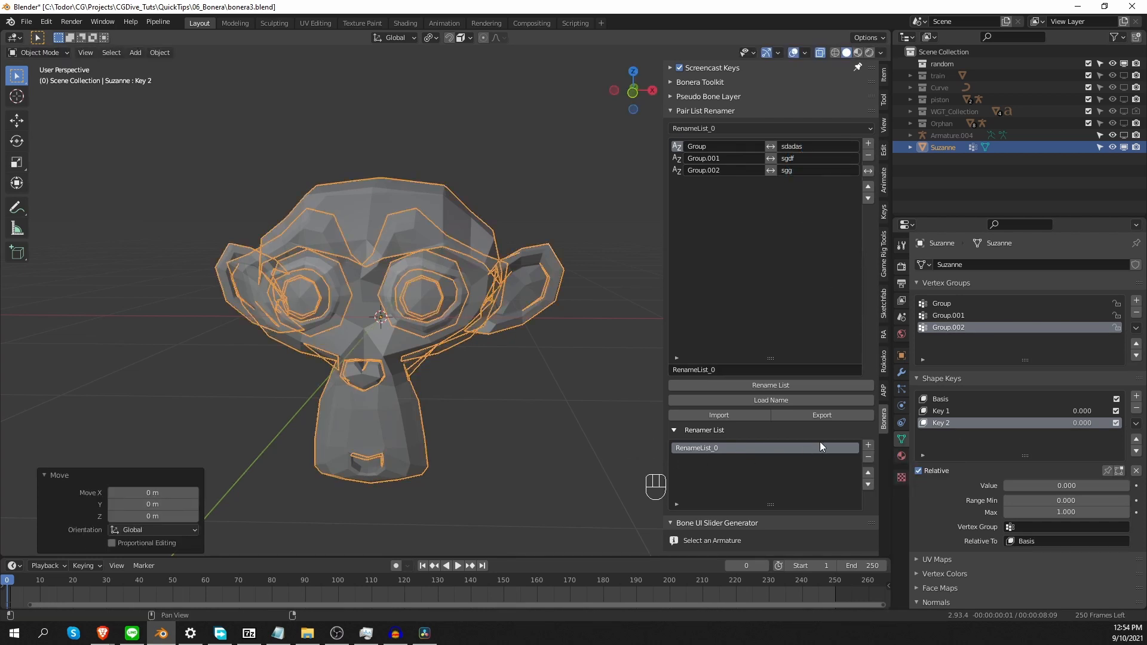
click(868, 447)
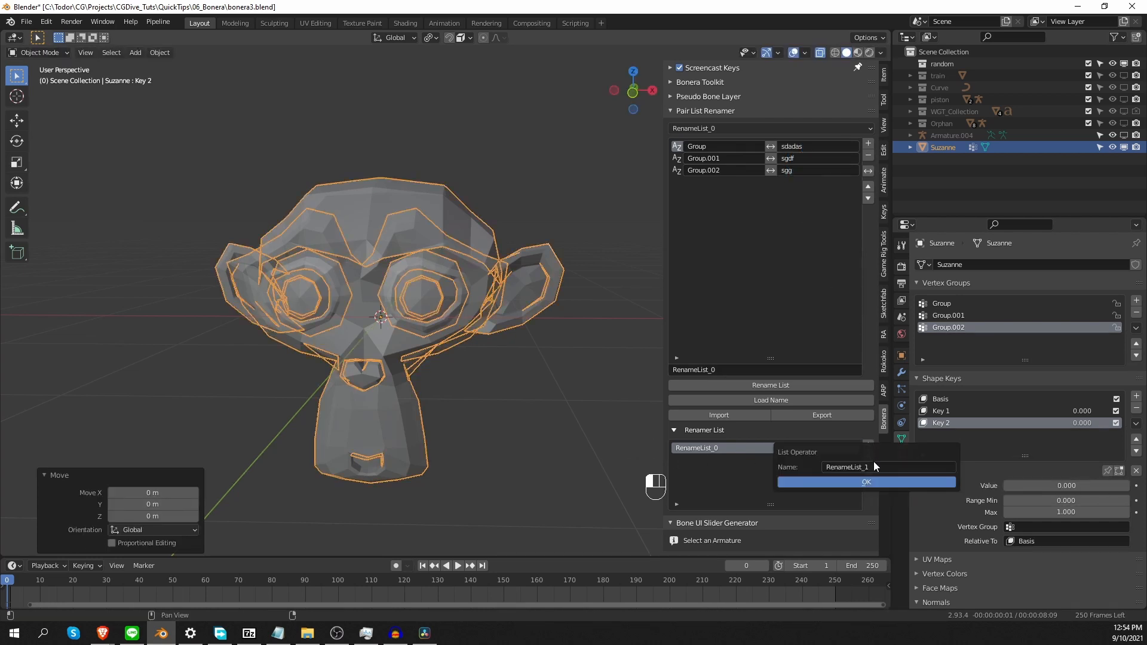
click(859, 483)
click(743, 399)
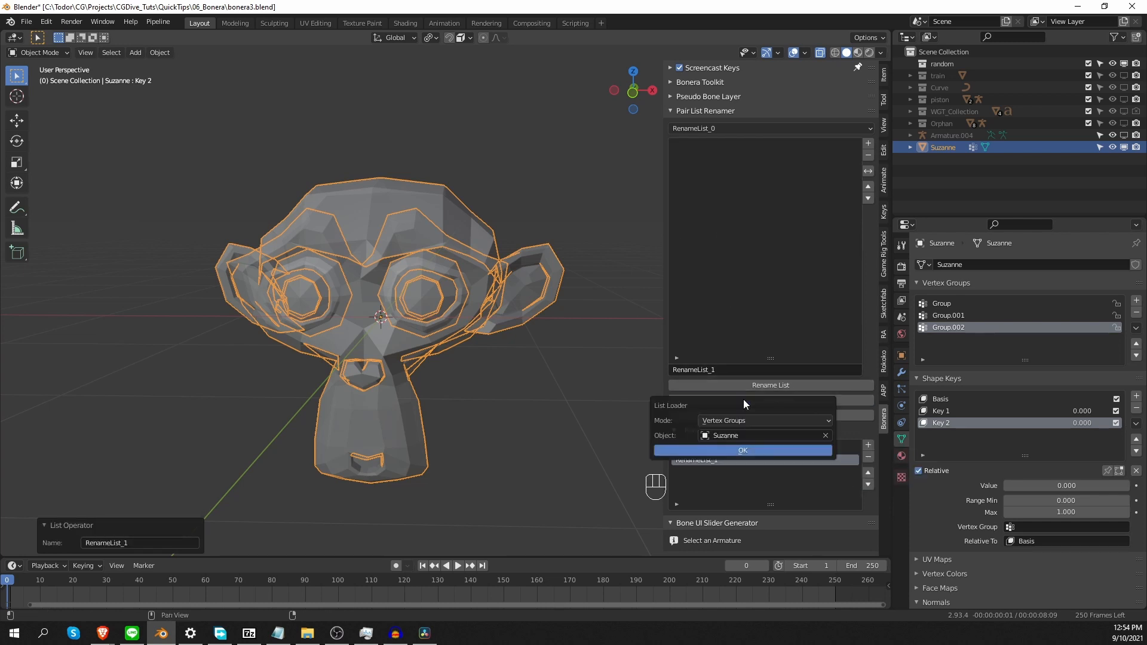
click(751, 424)
click(747, 447)
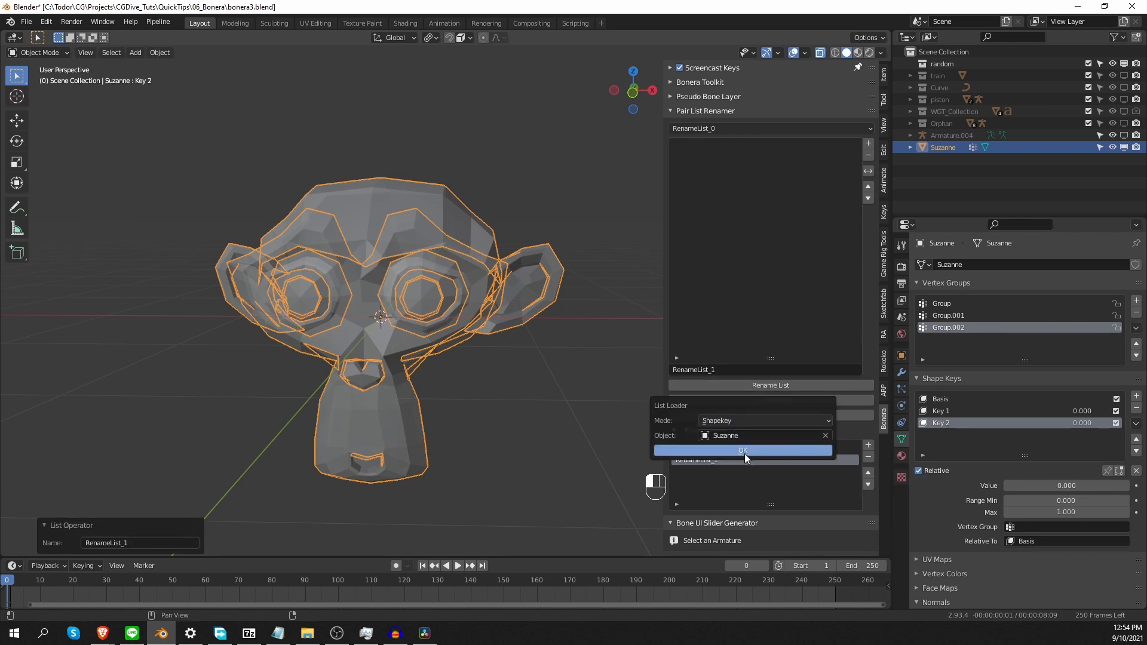
click(744, 452)
- Set the new names for Basis, Key 1 and Key 2 to fdsklsdfjkl, dfs;lk and aaa
click(841, 145)
text(fdsklsdfjkl)
click(842, 157)
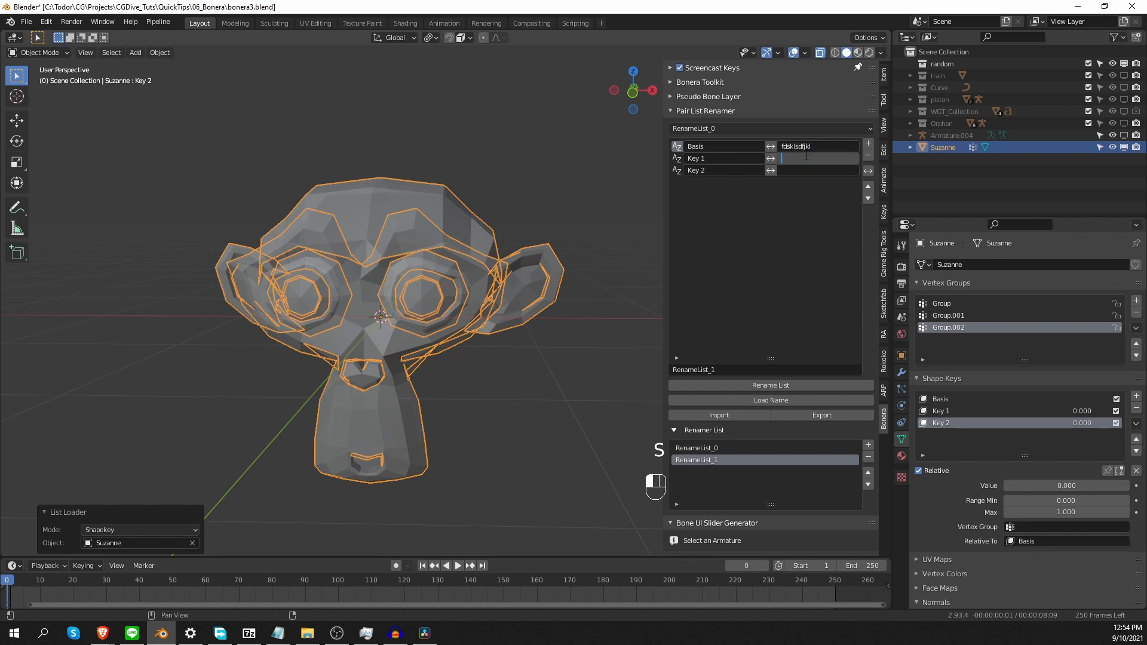
text(dfs;lk)
click(844, 192)
key(ctrl+z)
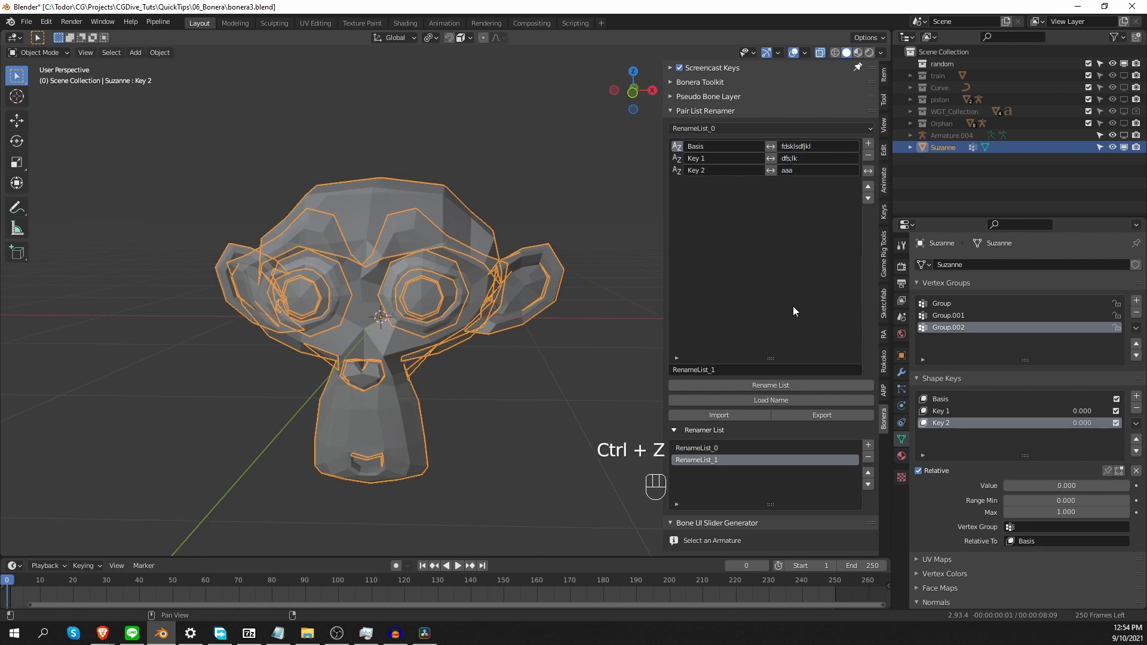
- Rename Suzanne's shape keys with RenameList_1 in Shapekey mode and select the second shape key
click(814, 385)
click(824, 421)
click(813, 440)
click(809, 435)
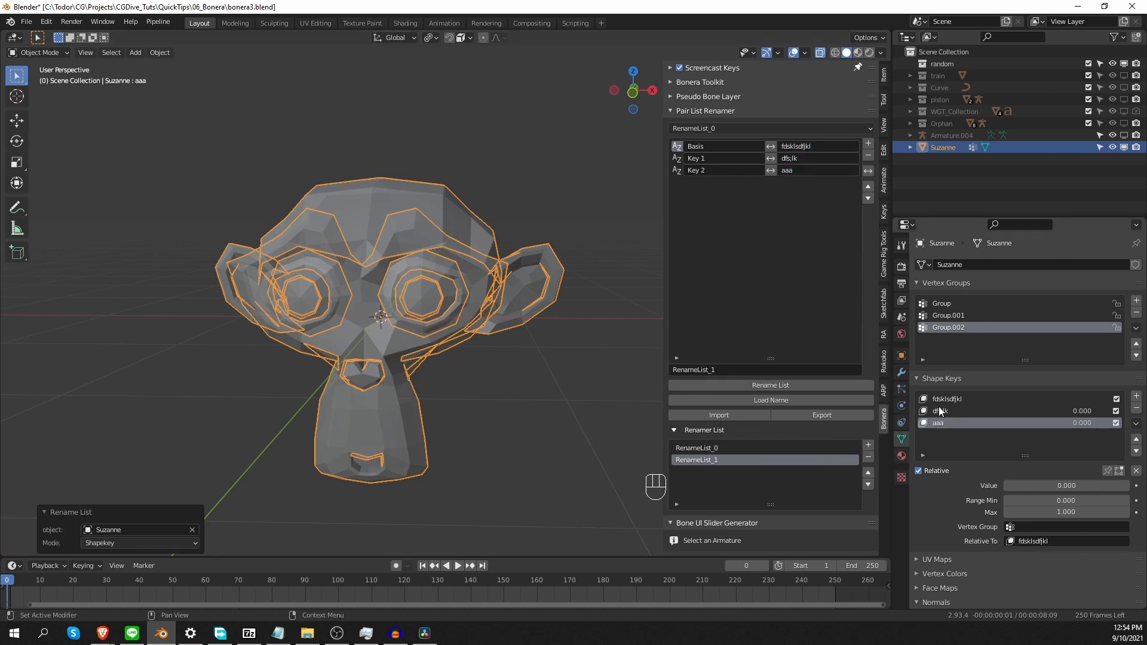
click(1065, 410)
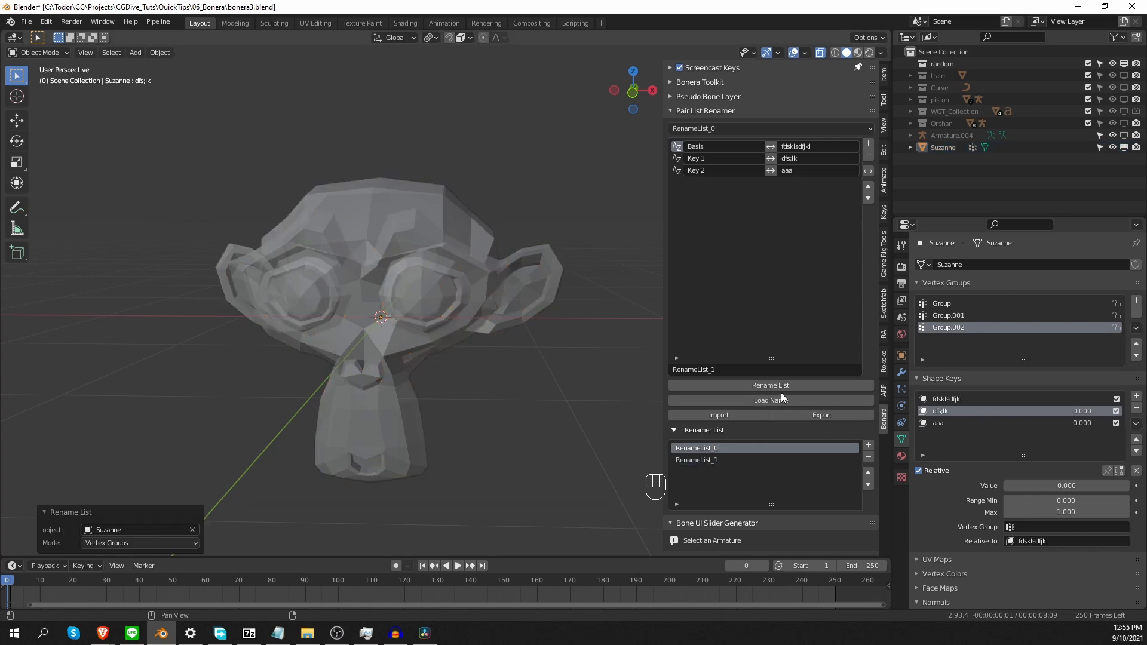
- Rename Suzanne's vertex groups with RenameList_0 in Vertex Groups mode
click(808, 389)
click(812, 437)
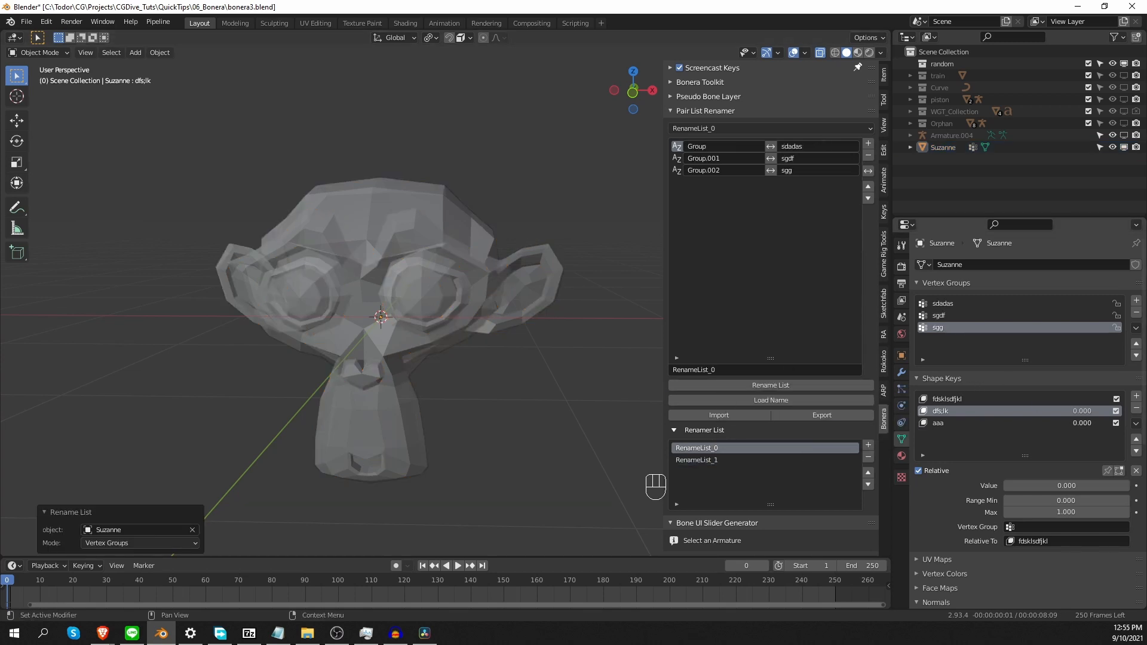